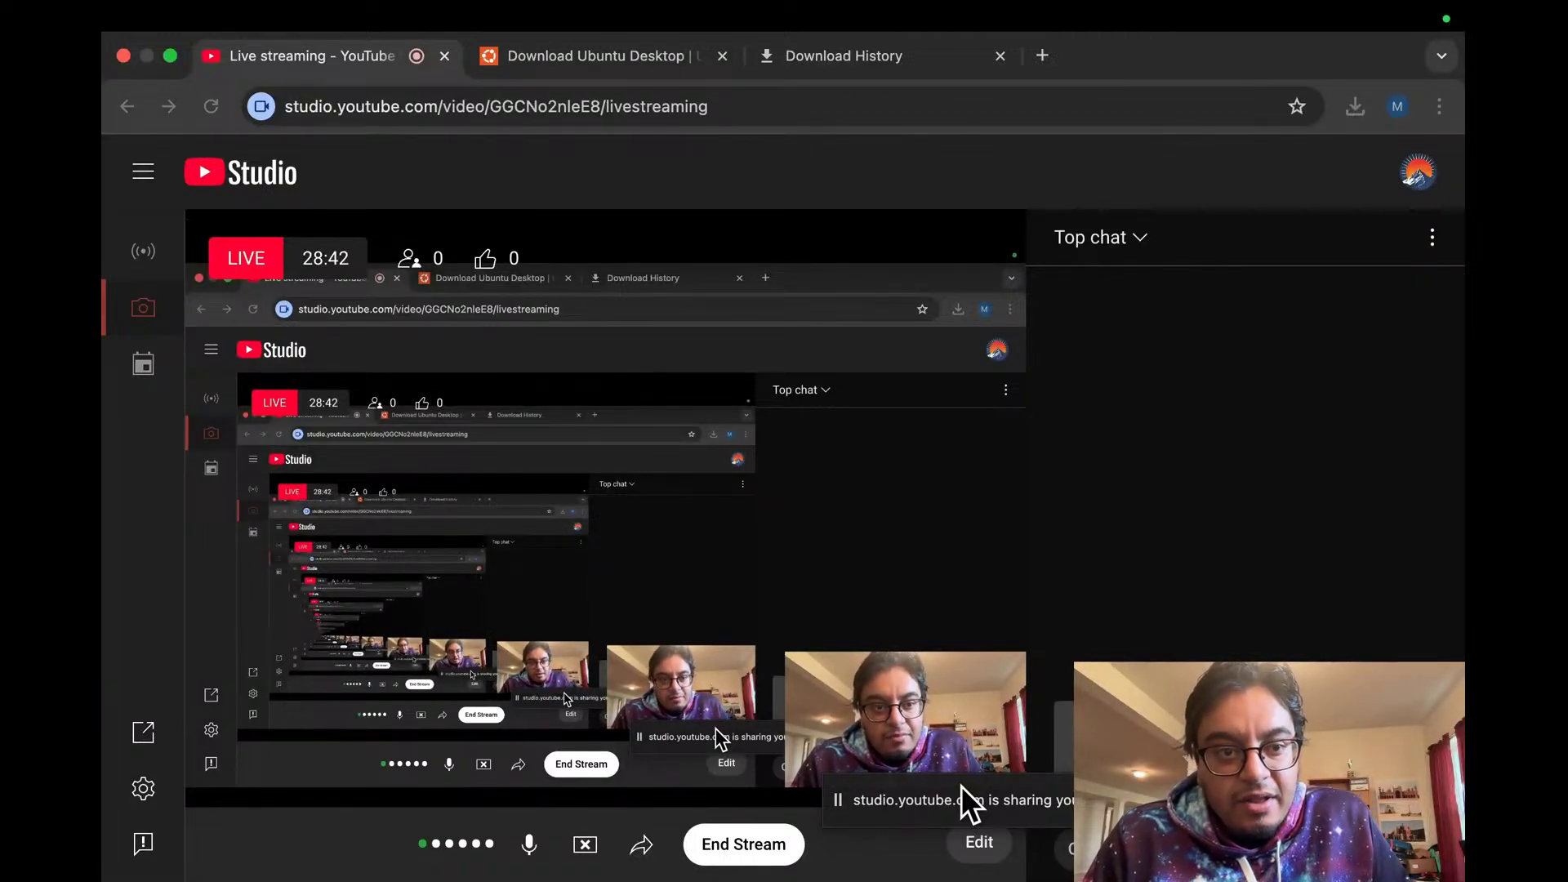
# Step: Open a new blank Chrome tab next to the running YouTube Studio live stream page
pyautogui.click(1042, 55)
# Step: Search Google for 'ubuntu release 25 04'
pyautogui.write('u')
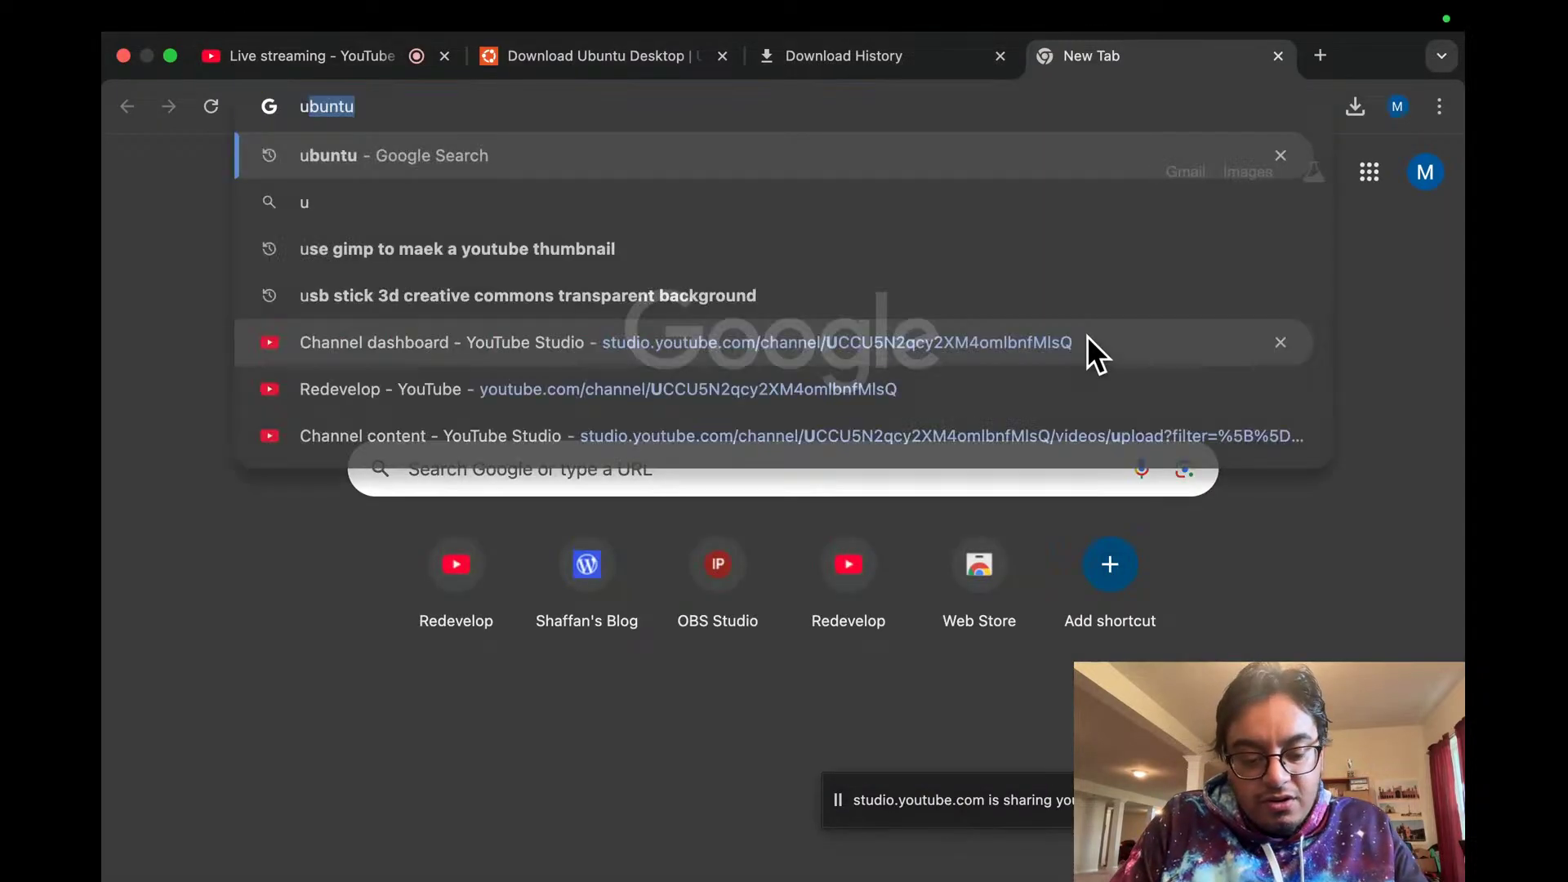
pyautogui.write('buntu release ')
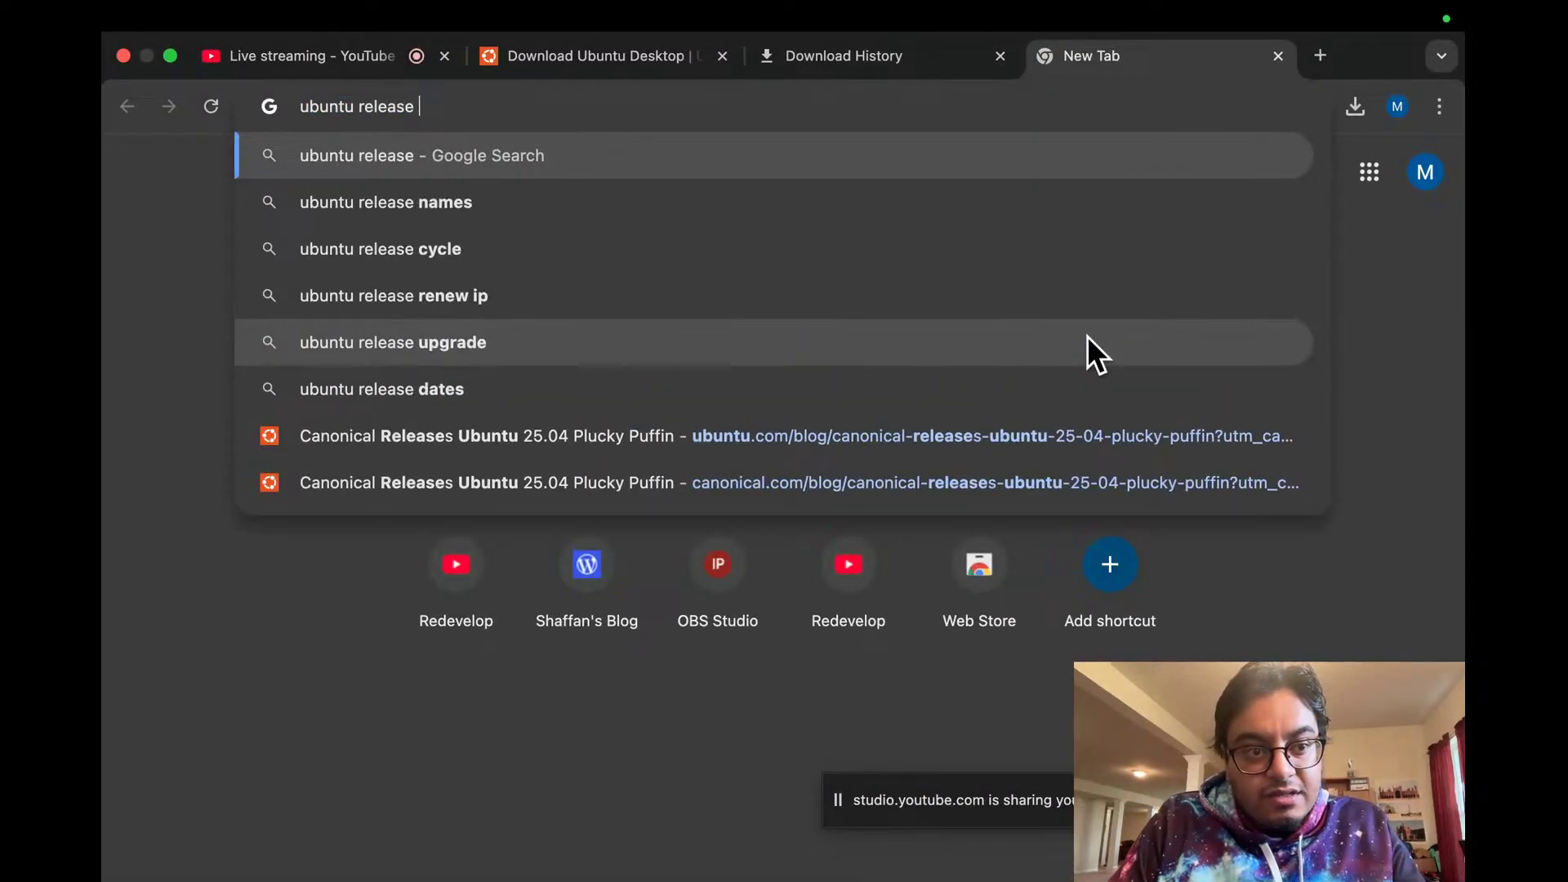
pyautogui.write('25 04')
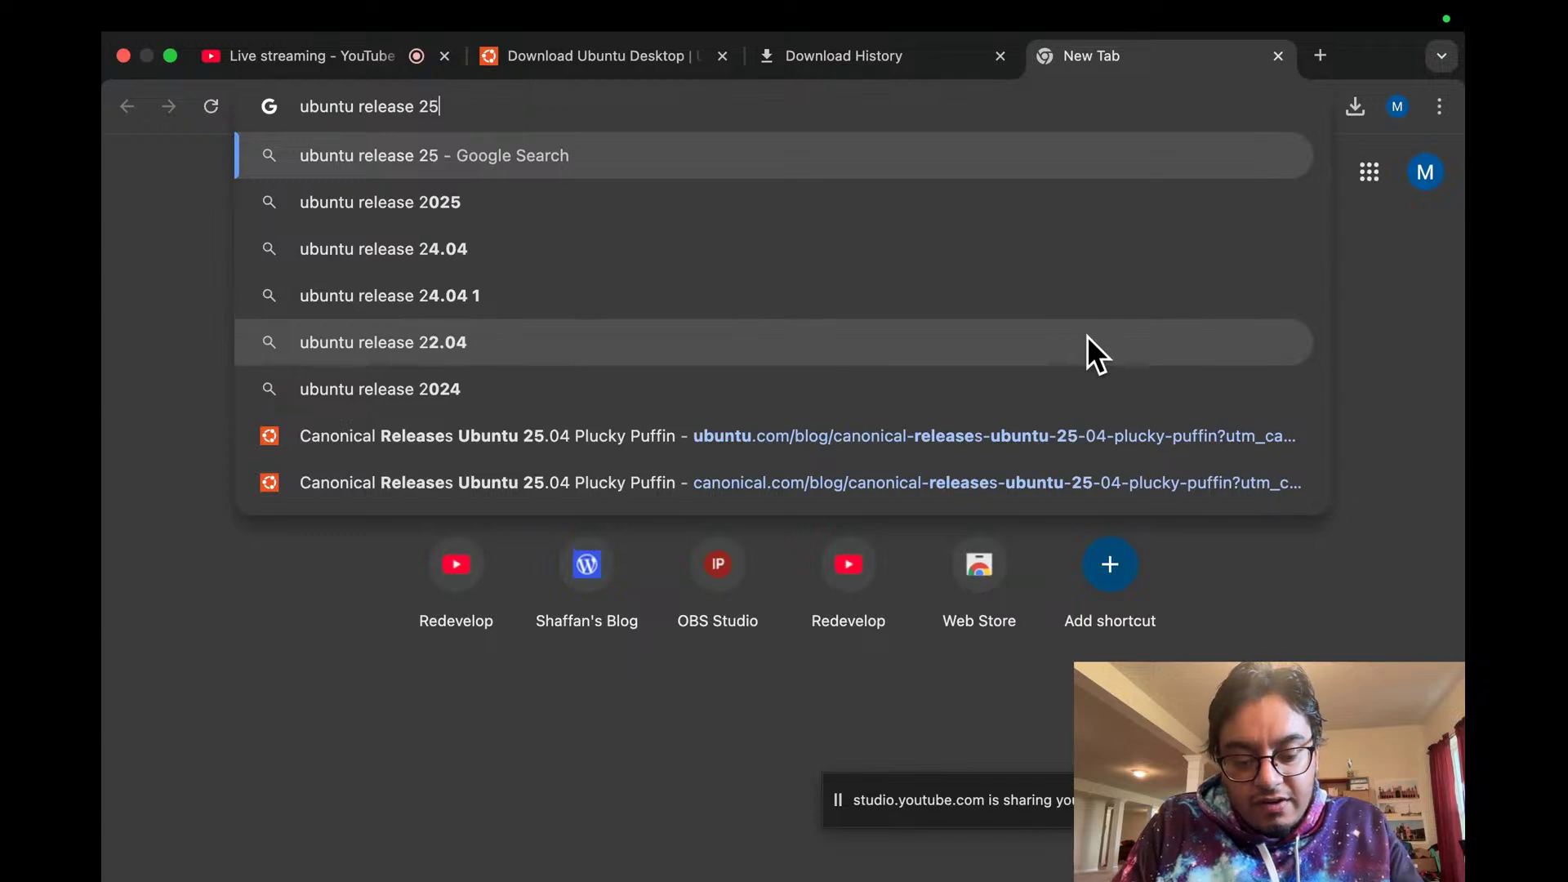
pyautogui.press('Return')
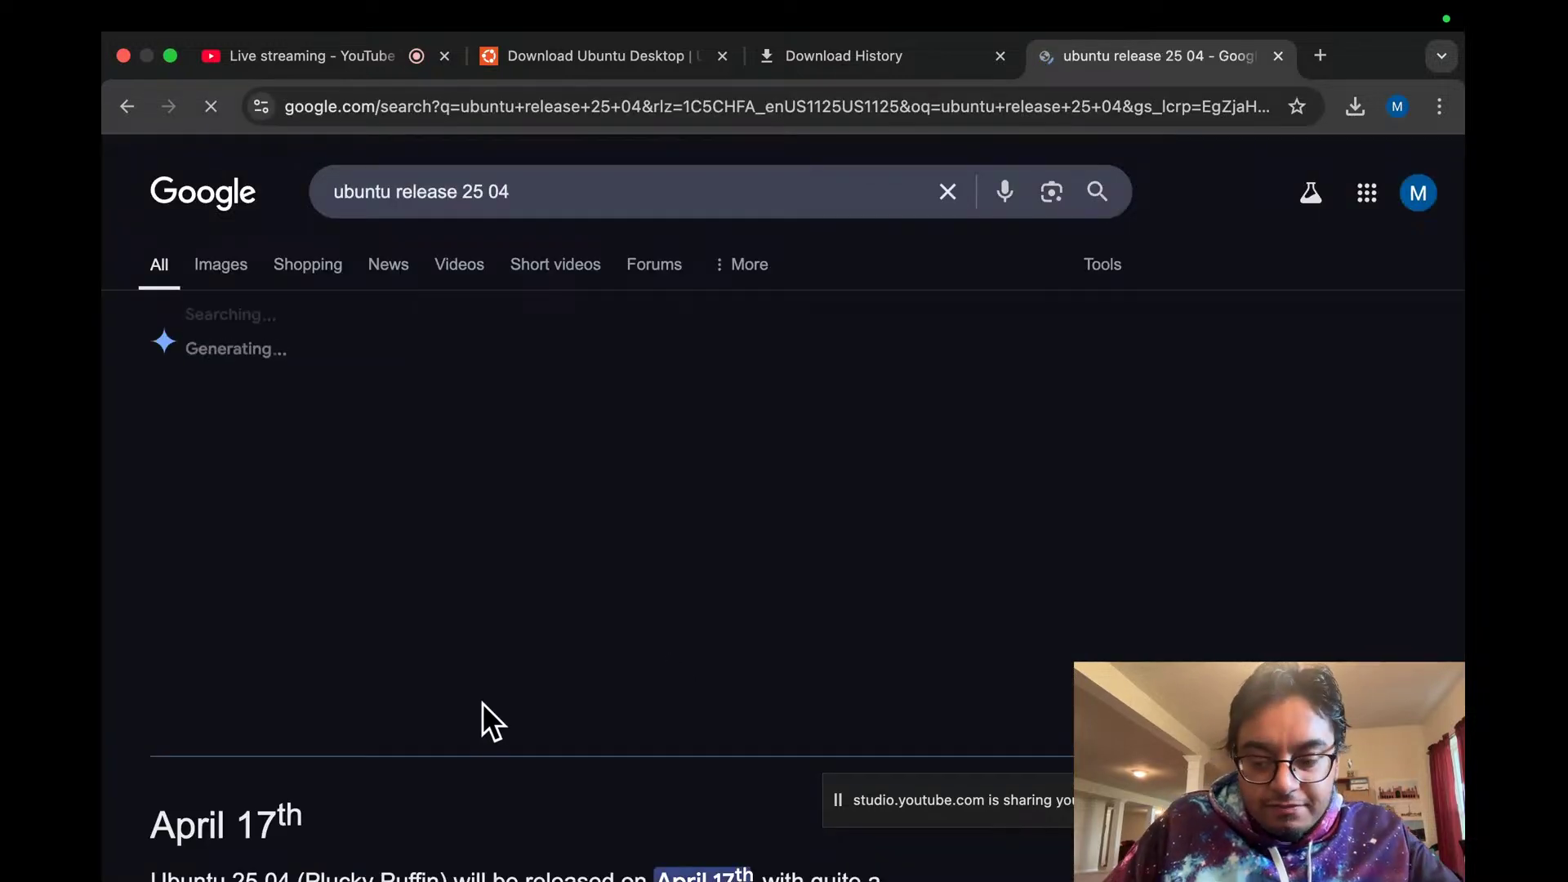
pyautogui.scroll(-3, 500, 723)
pyautogui.scroll(-5, 502, 711)
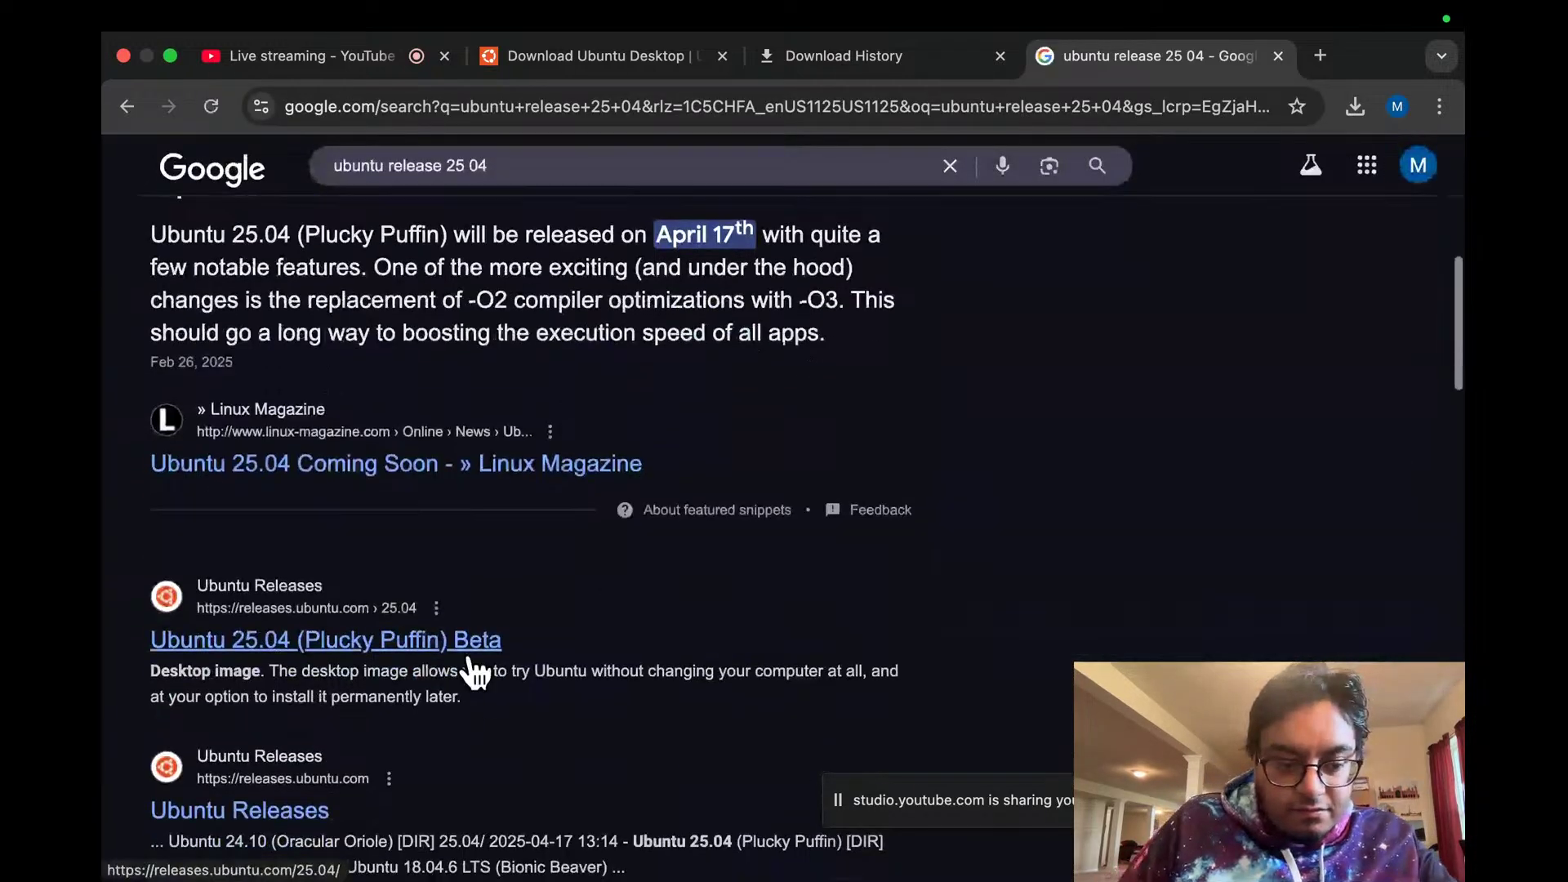
# Step: Check the Ubuntu 25.04 Plucky Puffin releases page, then go back to the search results
pyautogui.click(470, 652)
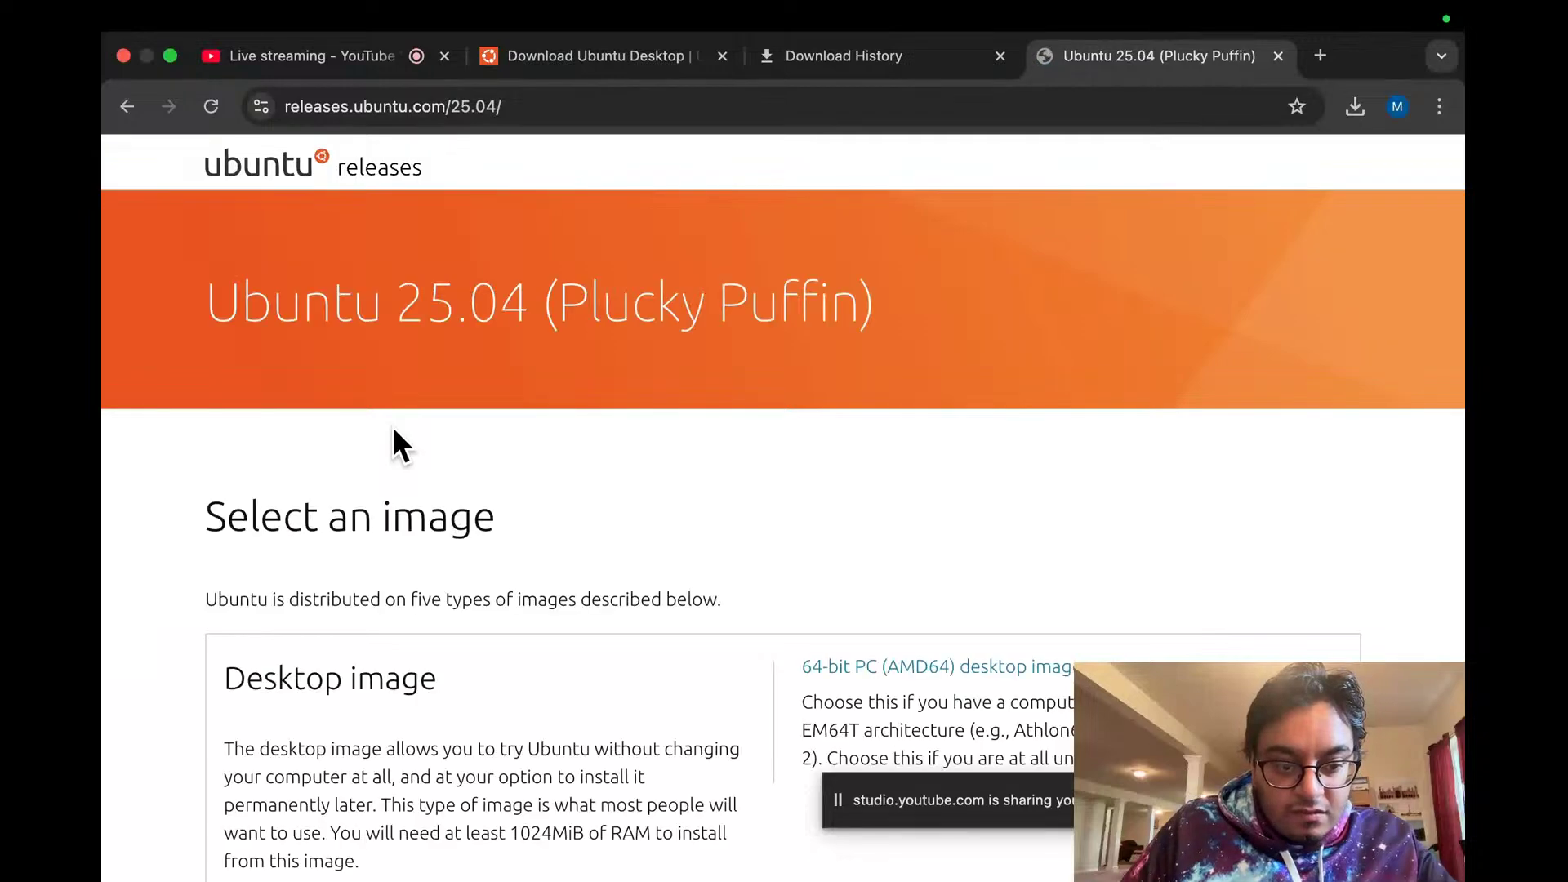
pyautogui.scroll(-10, 392, 425)
pyautogui.scroll(-15, 394, 429)
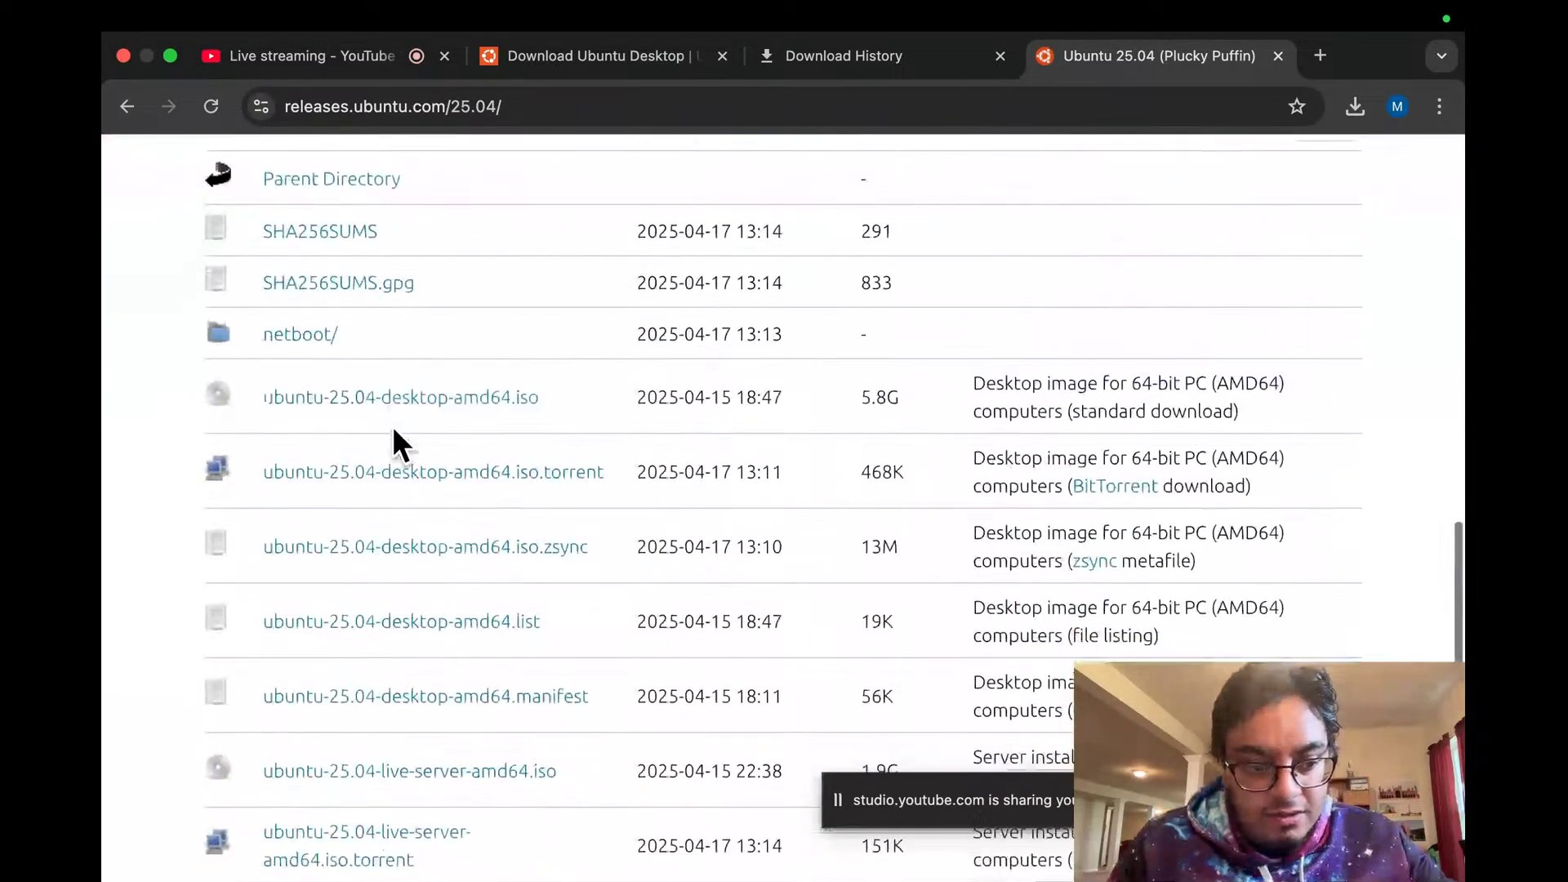
pyautogui.click(127, 106)
pyautogui.scroll(-5, 367, 425)
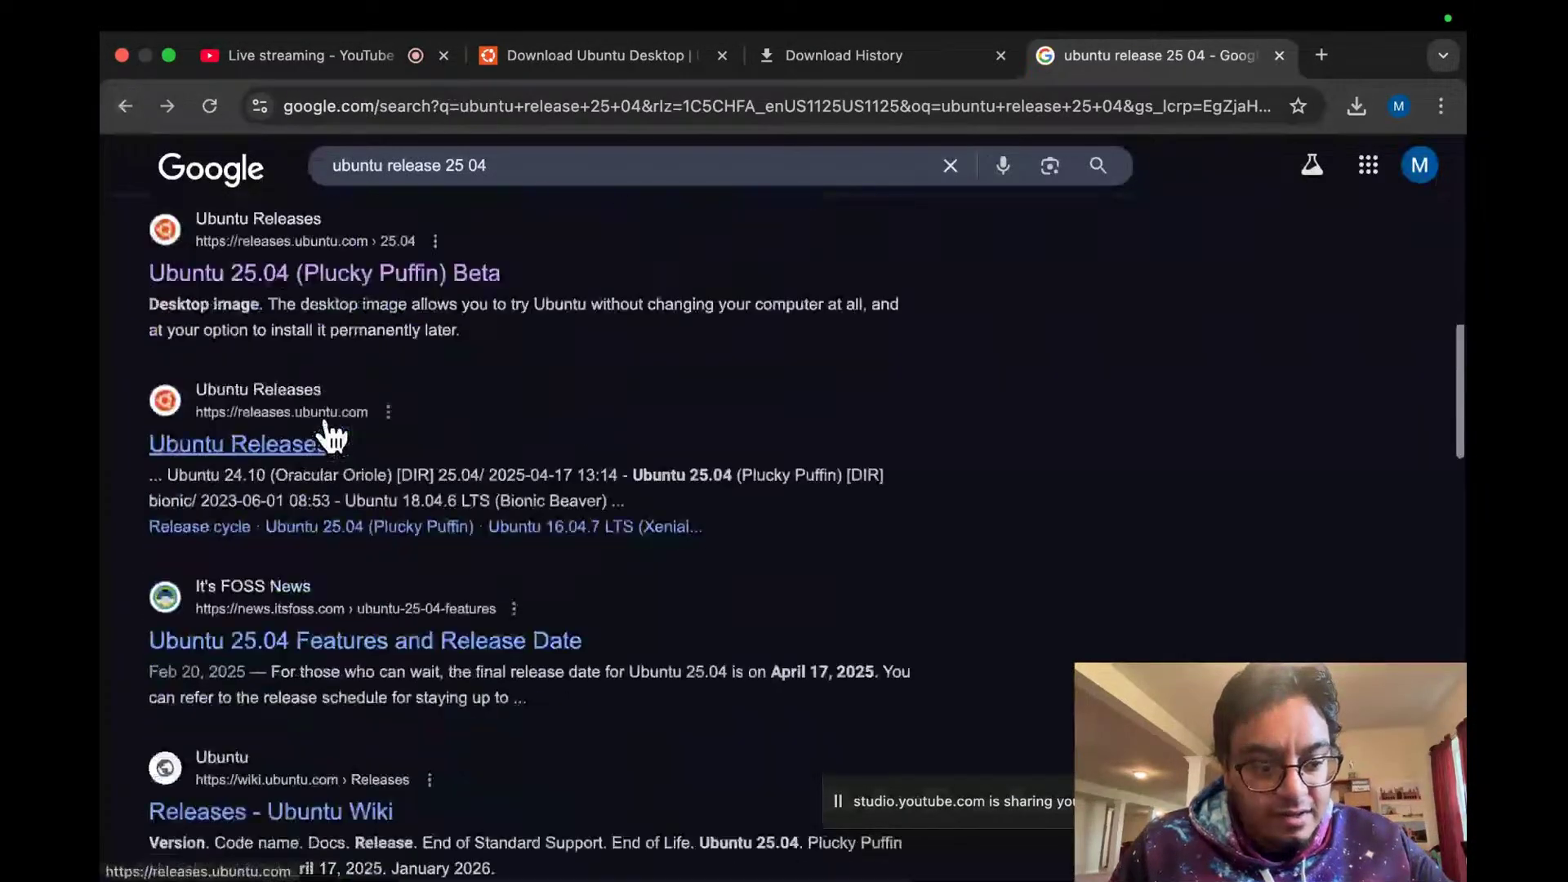
# Step: Open the It's FOSS 'Ubuntu 25.04 Features and Release Date' article and skim its opening
pyautogui.click(366, 583)
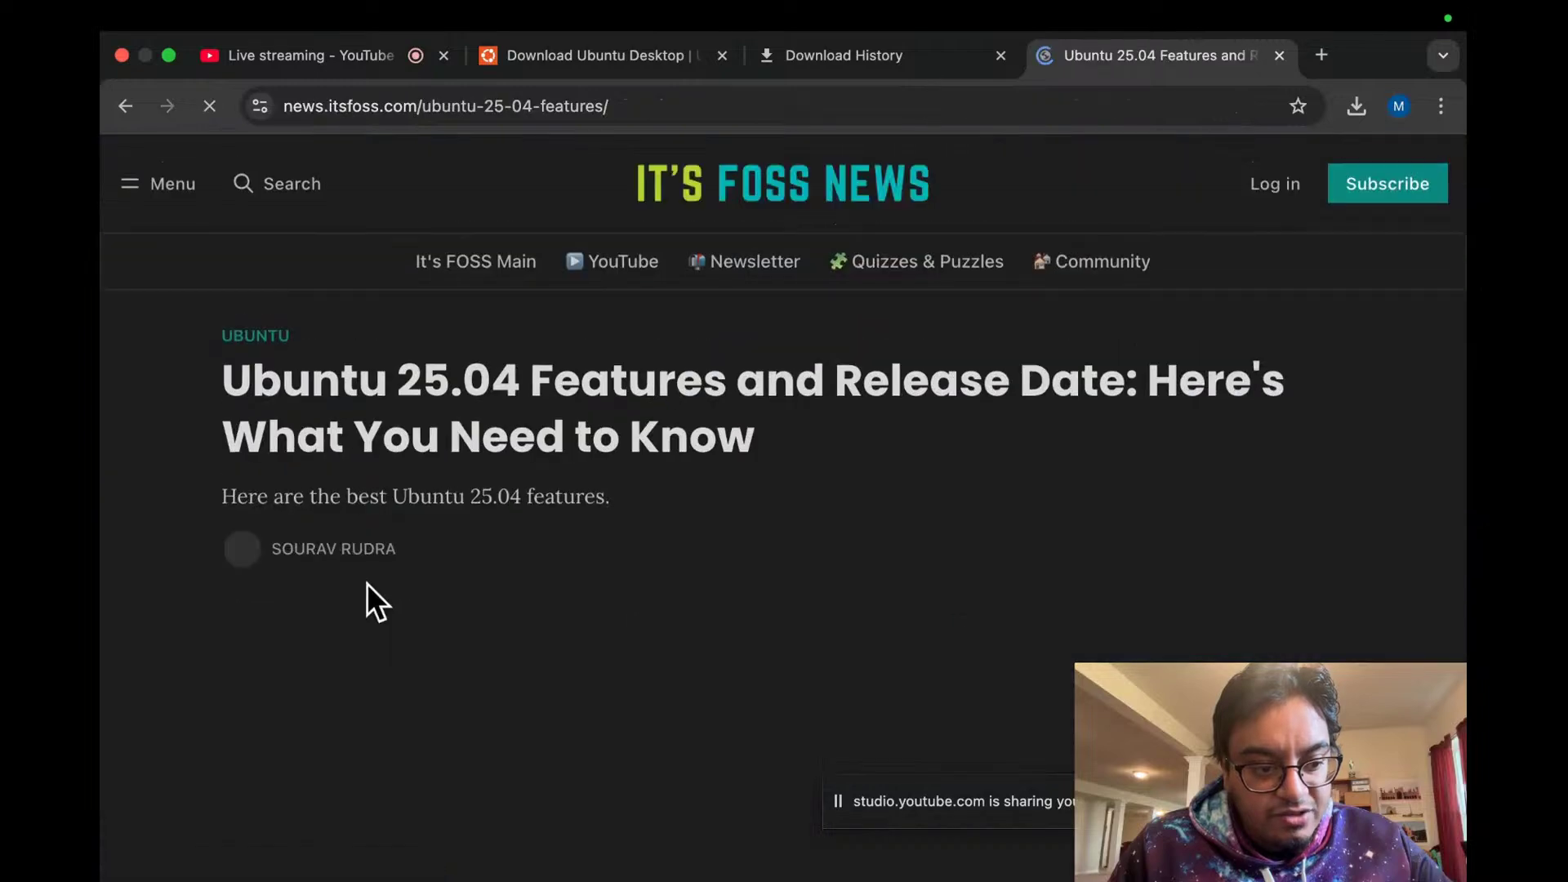
pyautogui.scroll(-5, 366, 583)
pyautogui.scroll(-9, 366, 584)
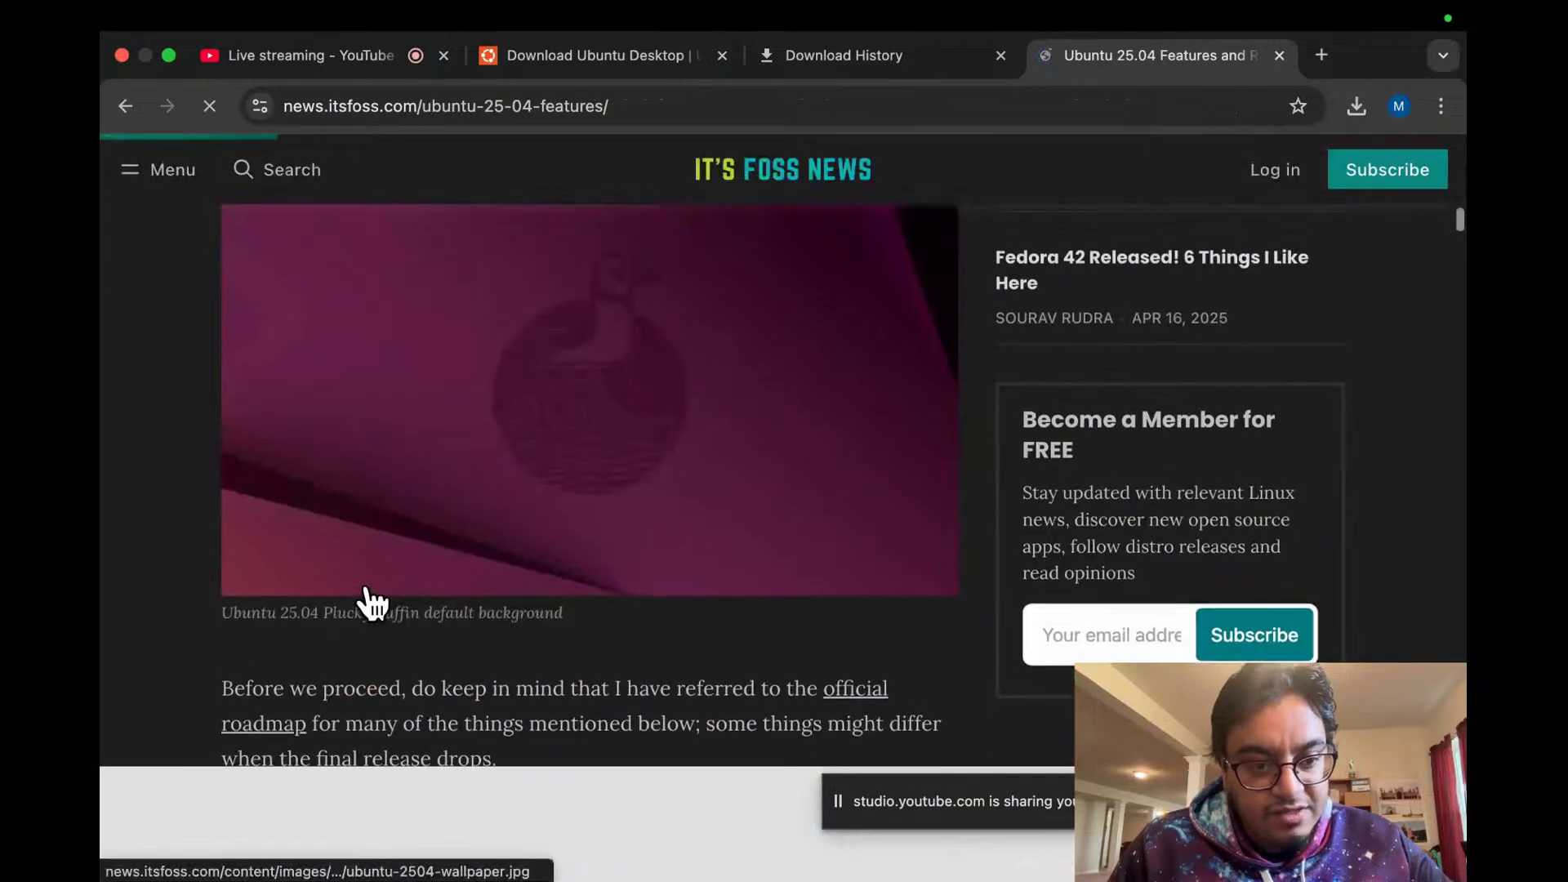
pyautogui.scroll(2, 366, 584)
pyautogui.scroll(-5, 366, 583)
pyautogui.scroll(-10, 366, 583)
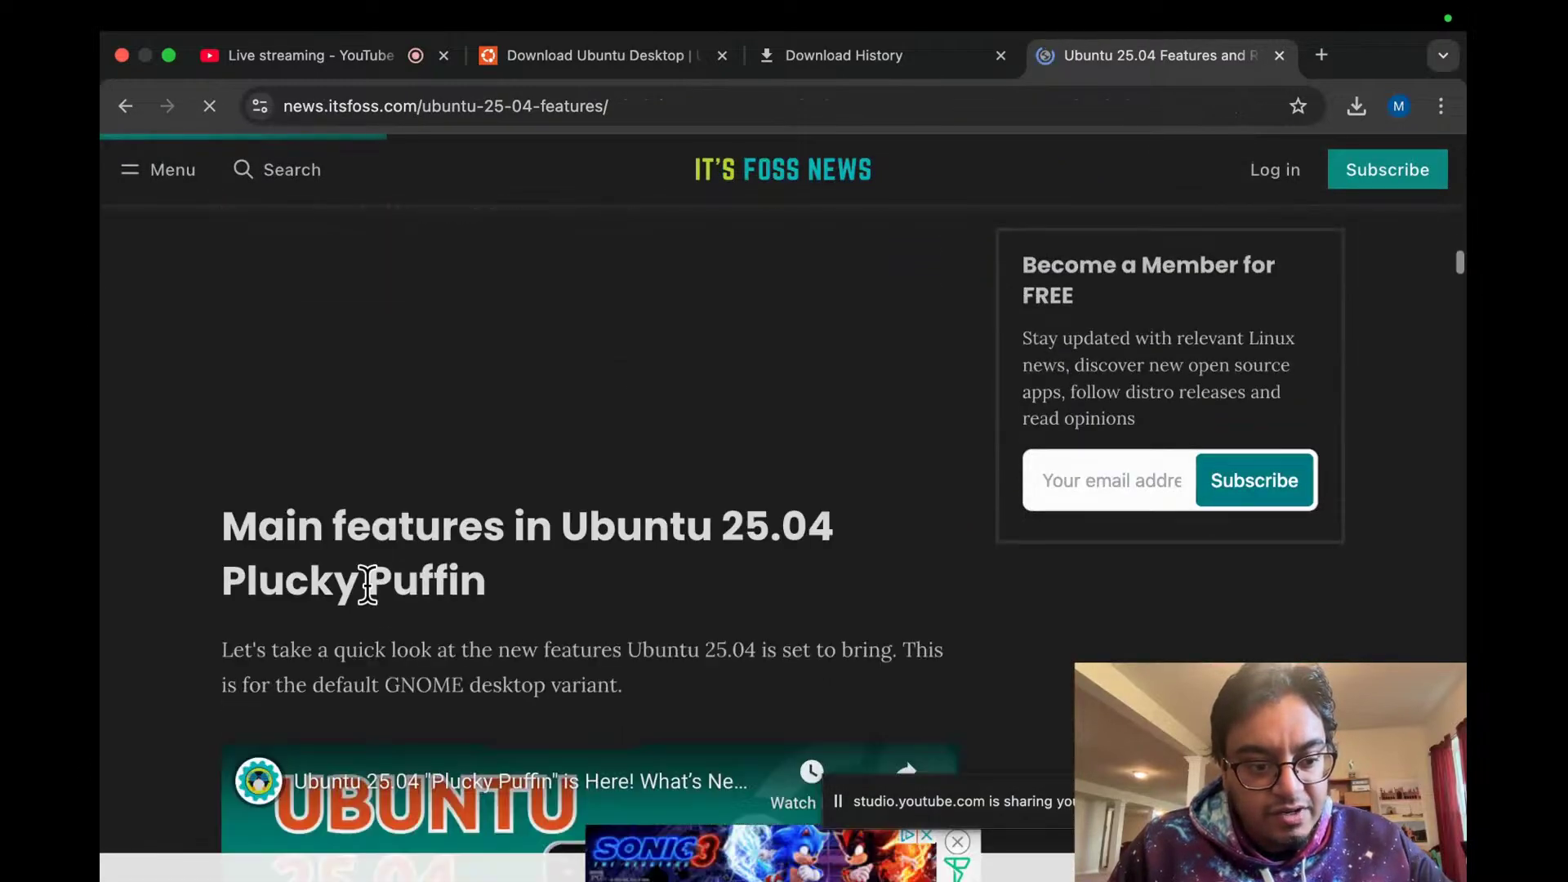
pyautogui.scroll(-10, 366, 586)
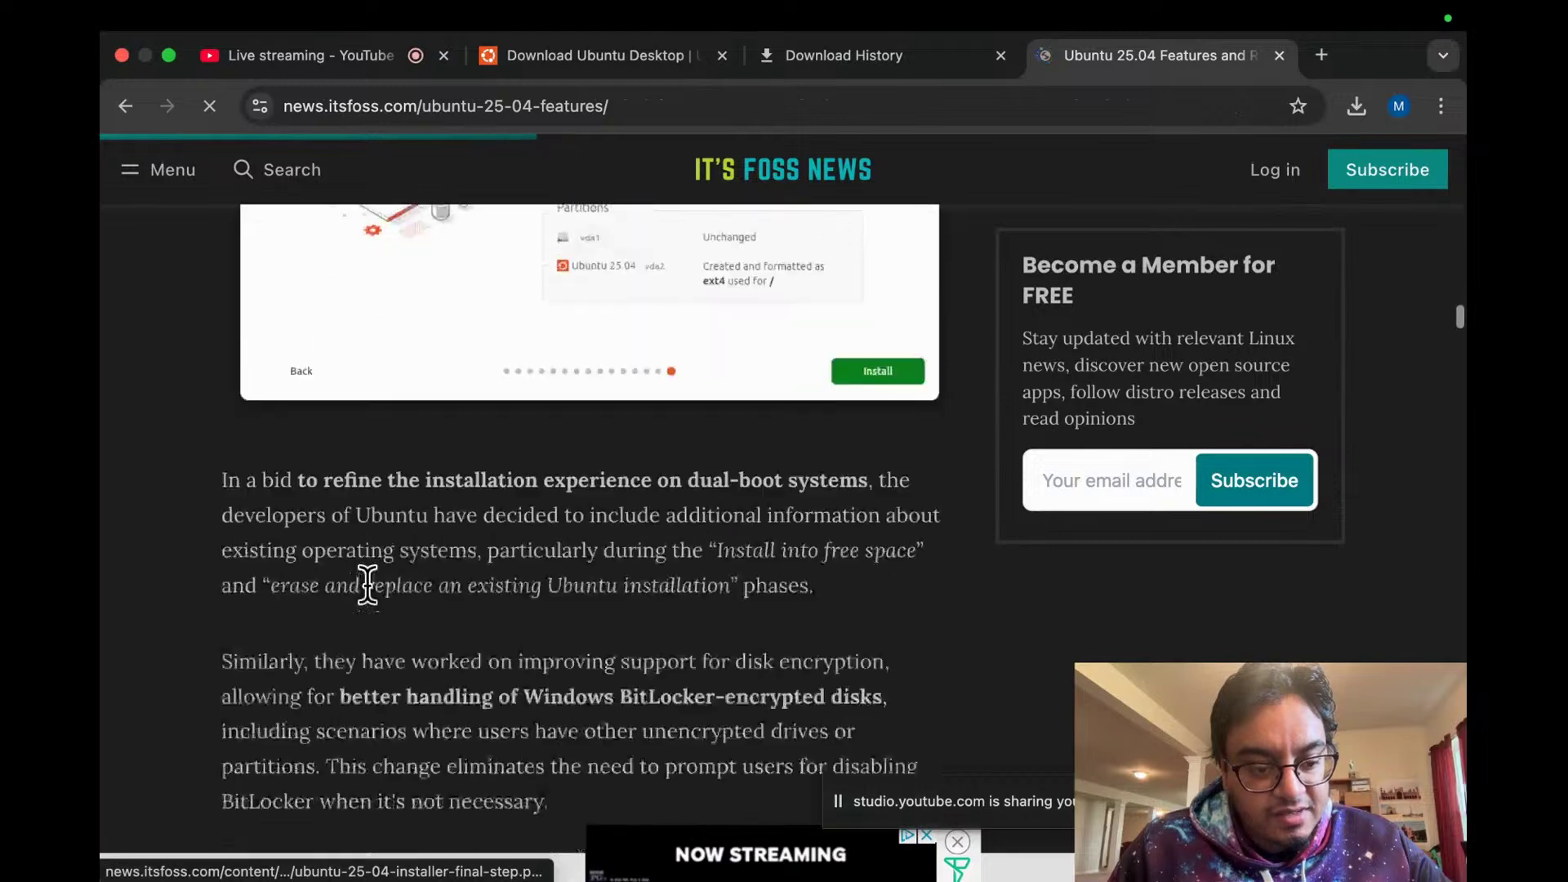
pyautogui.scroll(-3, 364, 599)
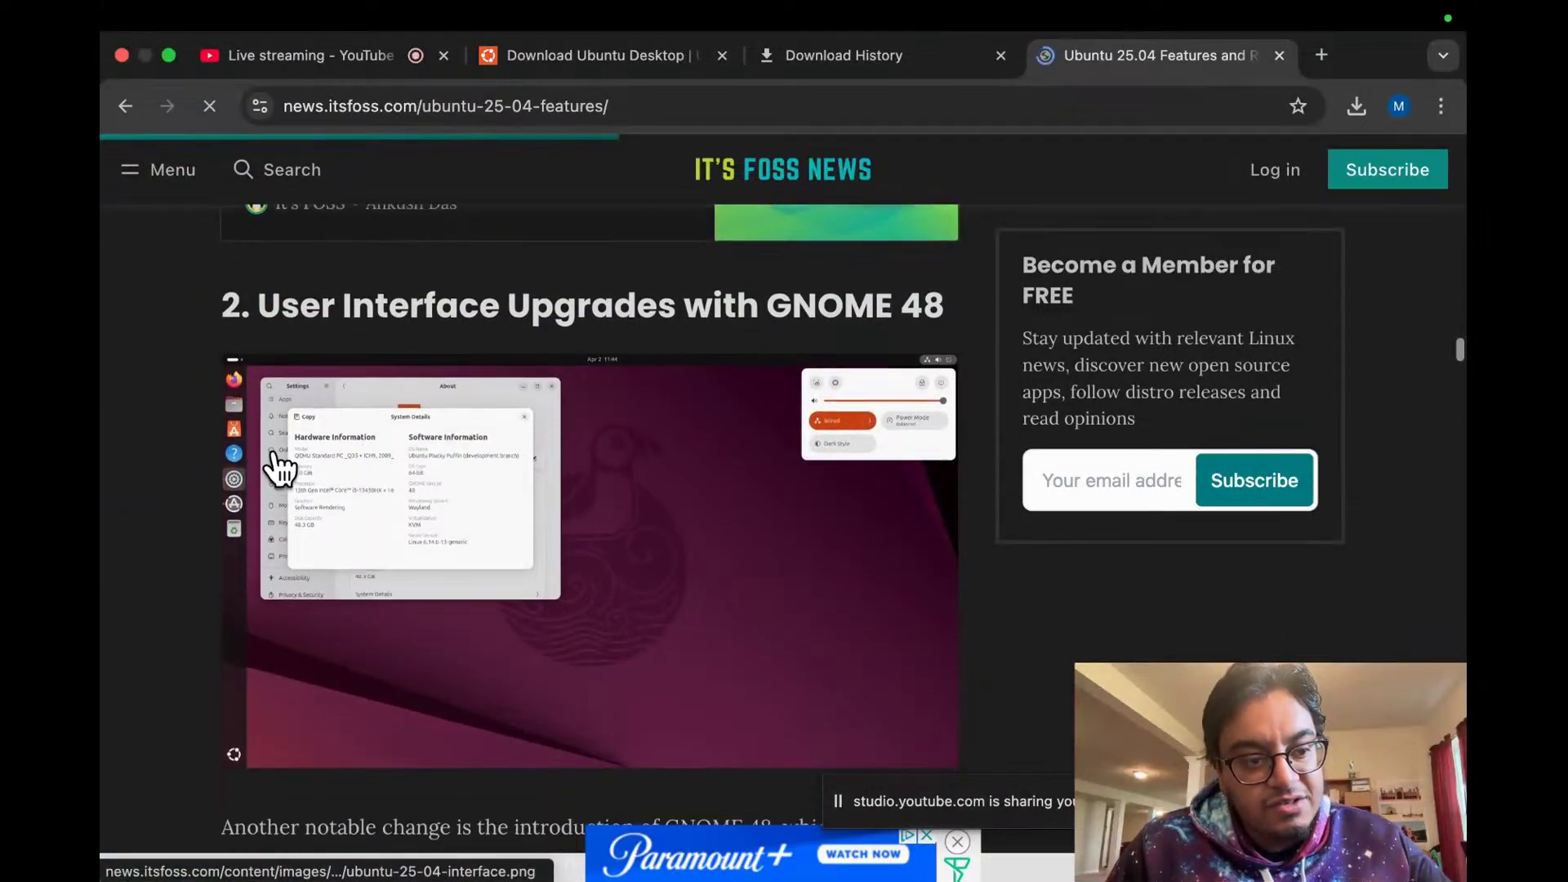
pyautogui.scroll(9, 231, 364)
pyautogui.scroll(8, 219, 350)
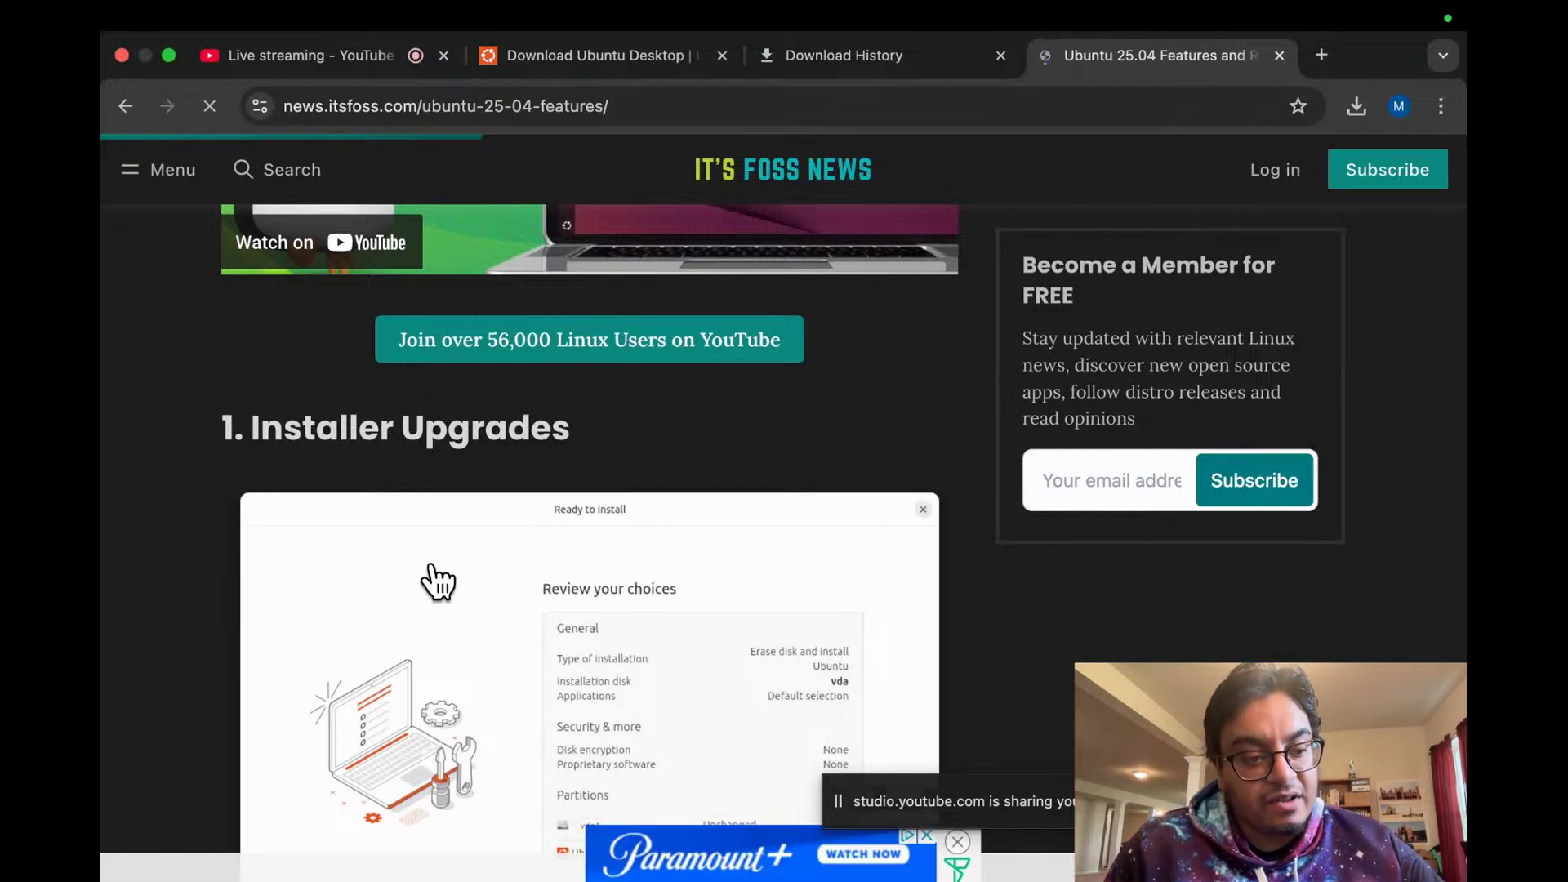
# Step: Read down to '2. User Interface Upgrades with GNOME 48'
pyautogui.scroll(-1, 208, 466)
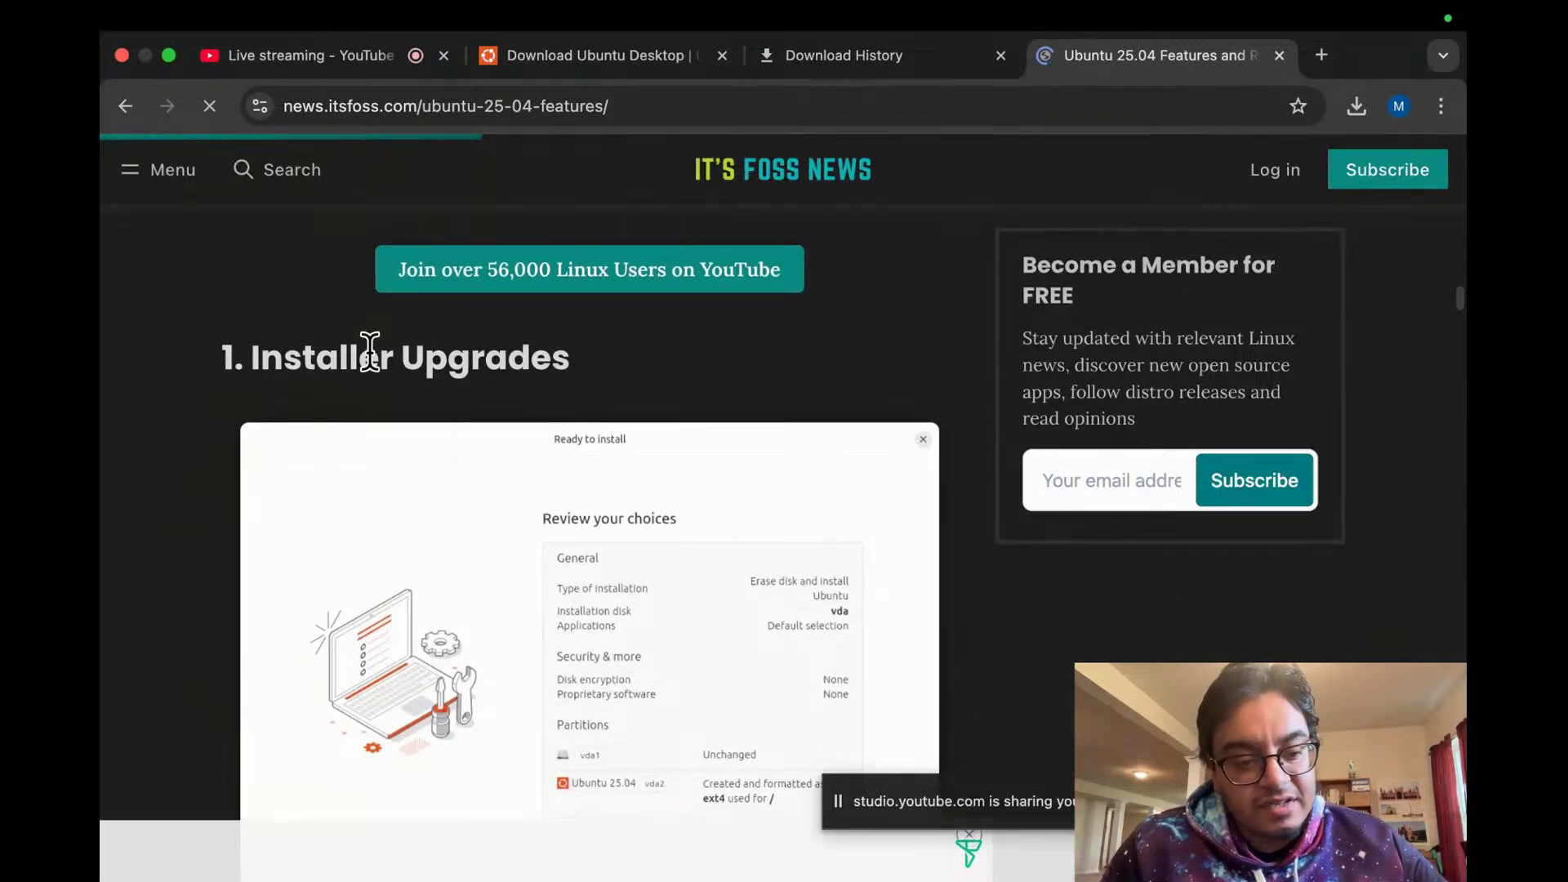
pyautogui.scroll(-5, 395, 500)
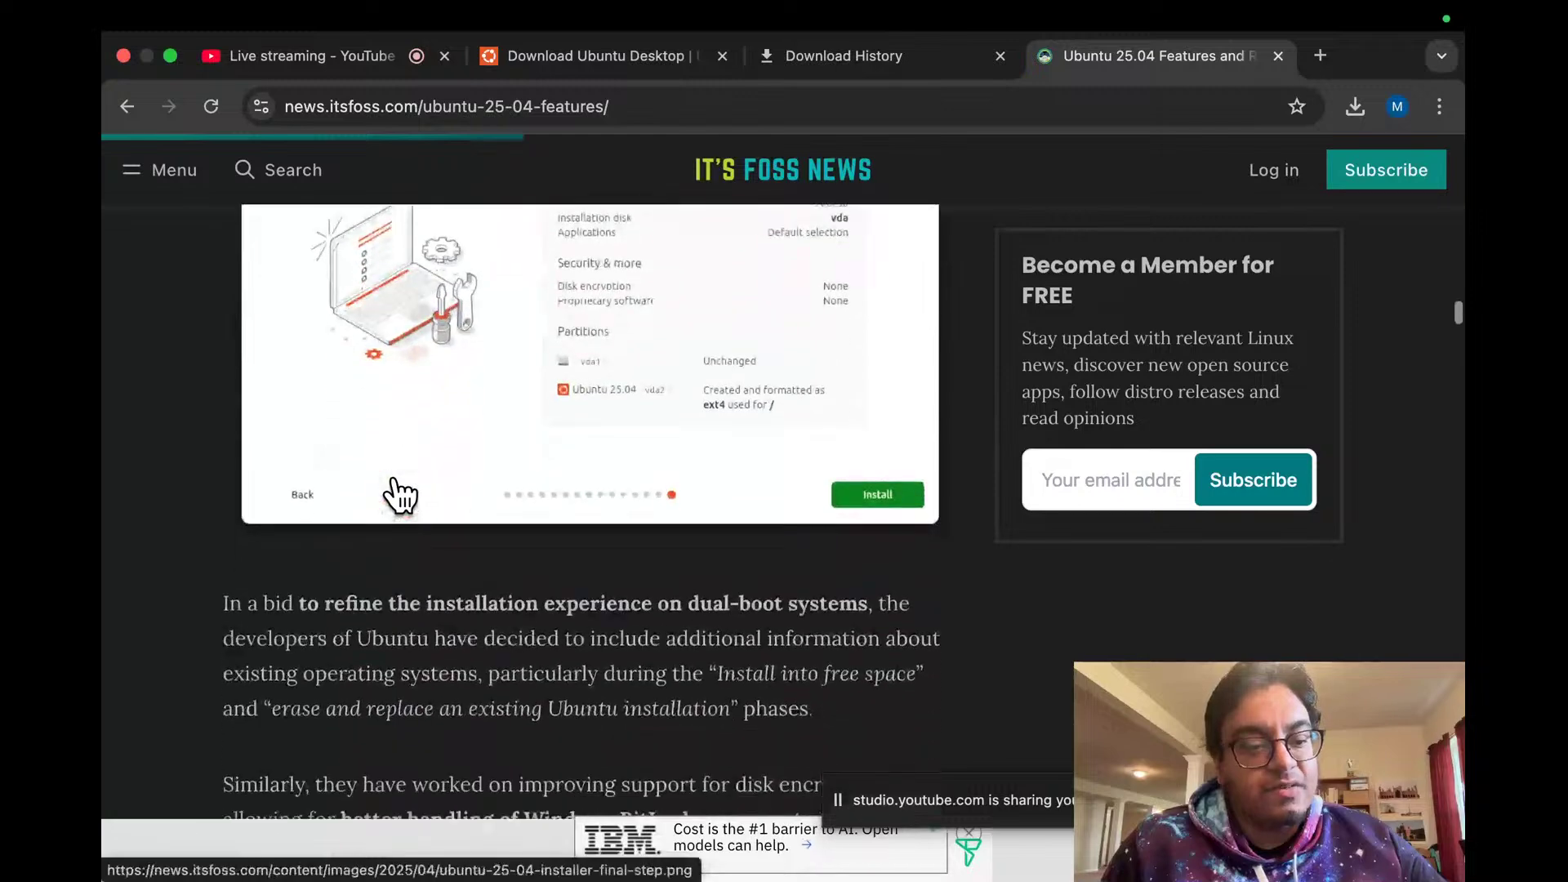
pyautogui.scroll(-4, 395, 490)
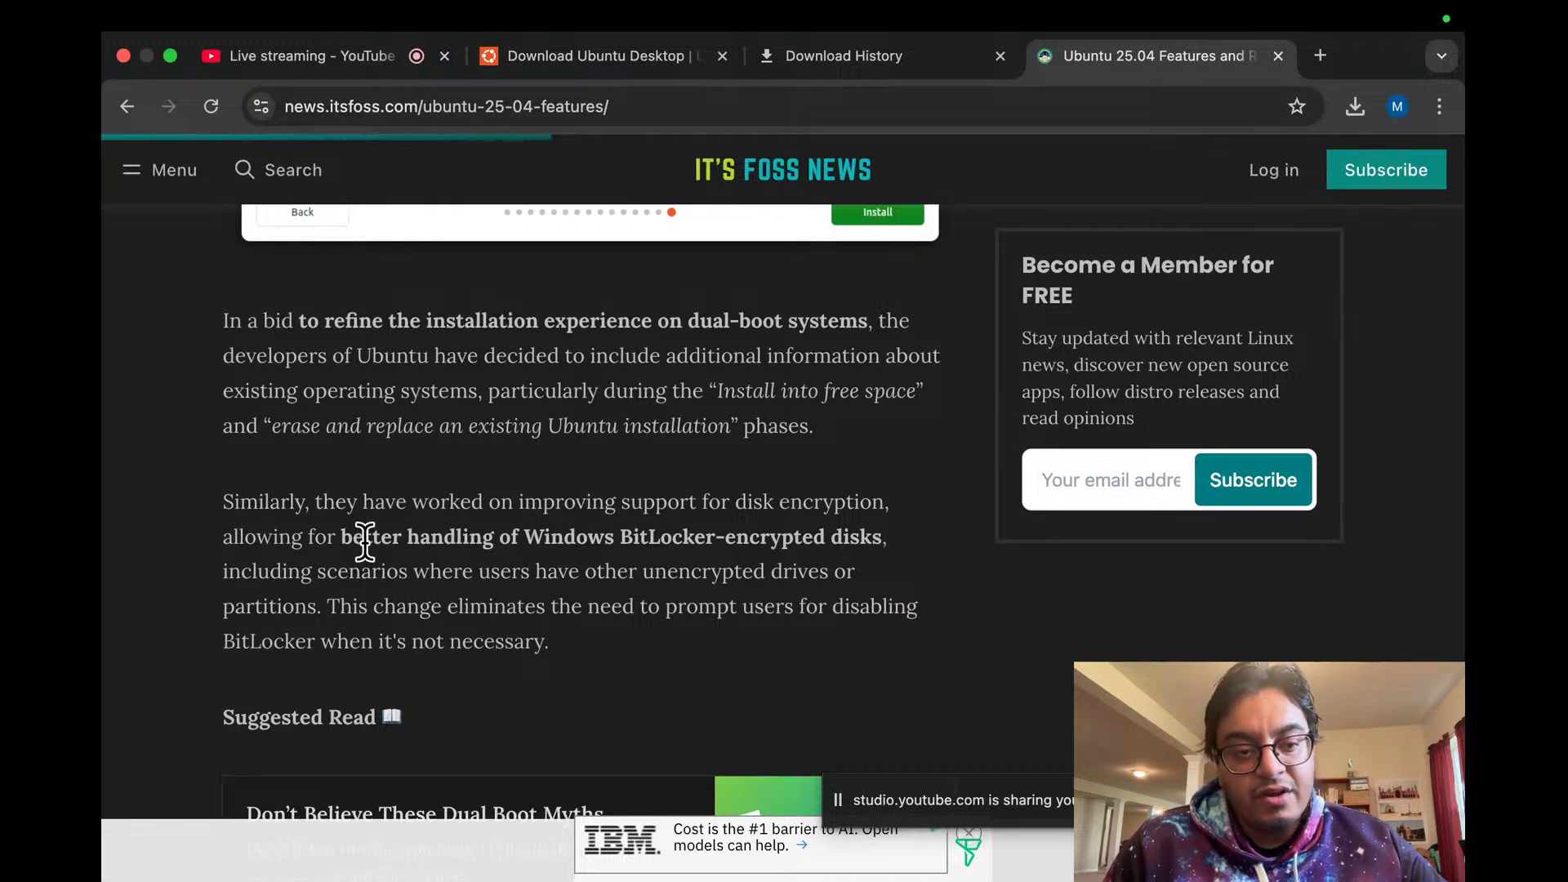
pyautogui.scroll(-7, 364, 542)
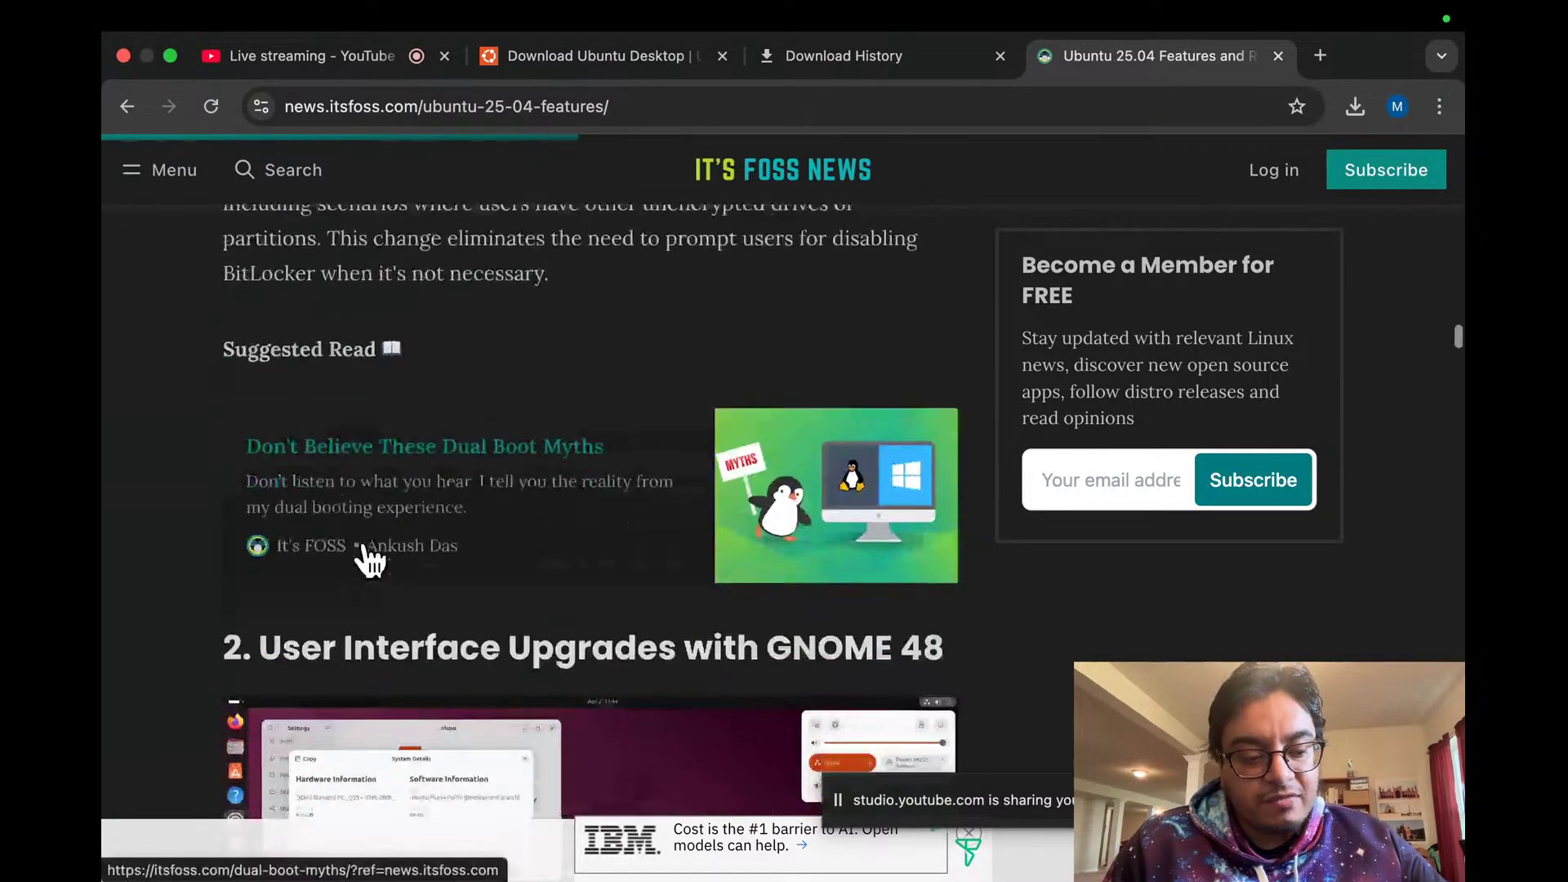
pyautogui.scroll(-1, 369, 560)
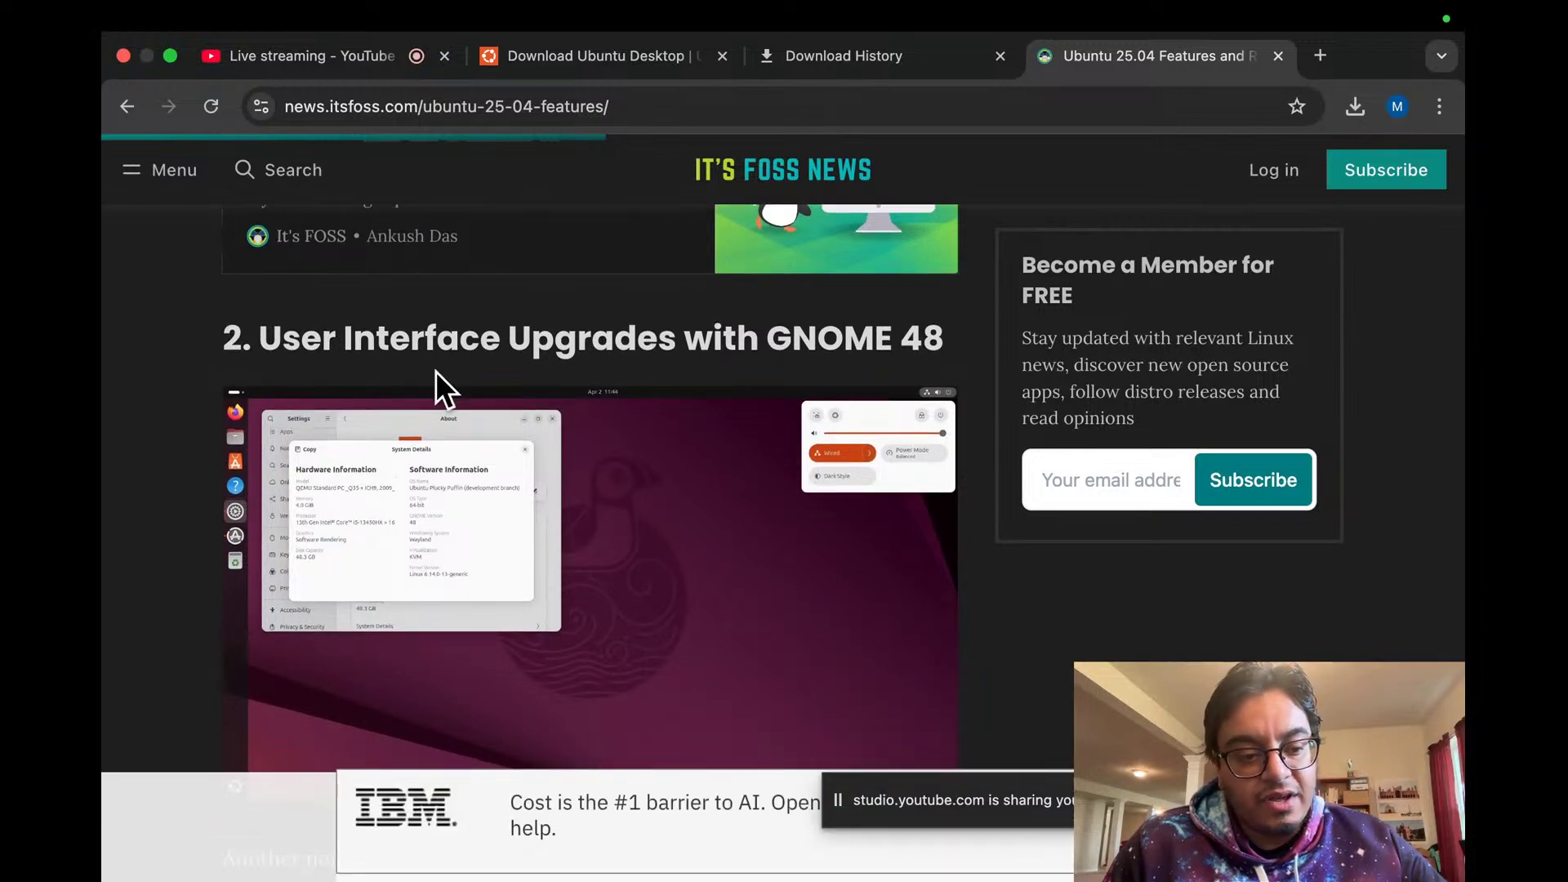
pyautogui.scroll(-1, 180, 363)
pyautogui.scroll(-1, 180, 362)
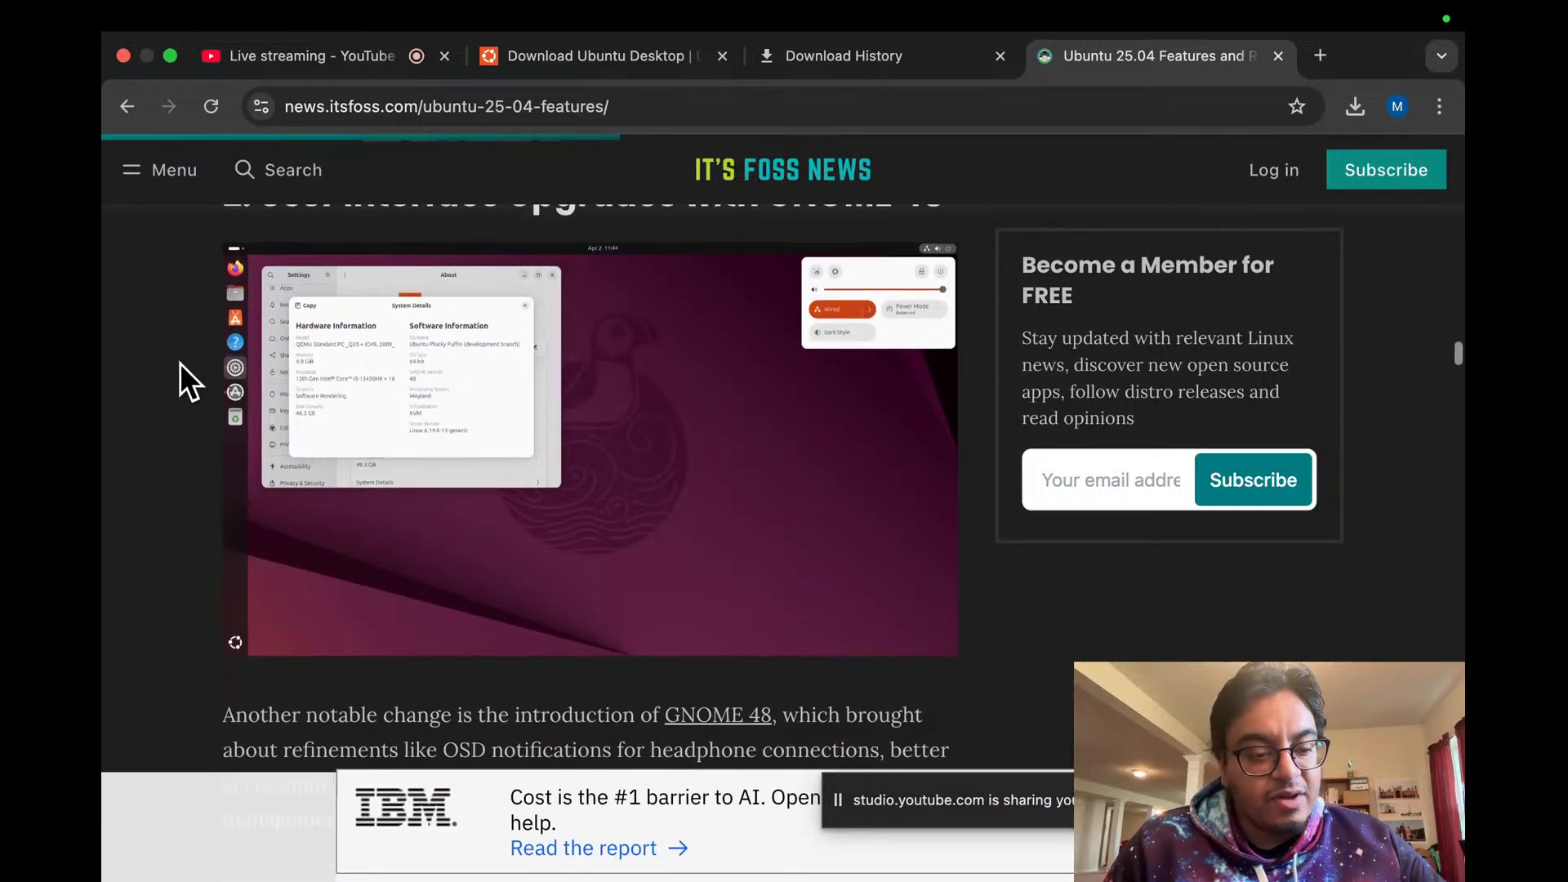
pyautogui.scroll(1, 180, 363)
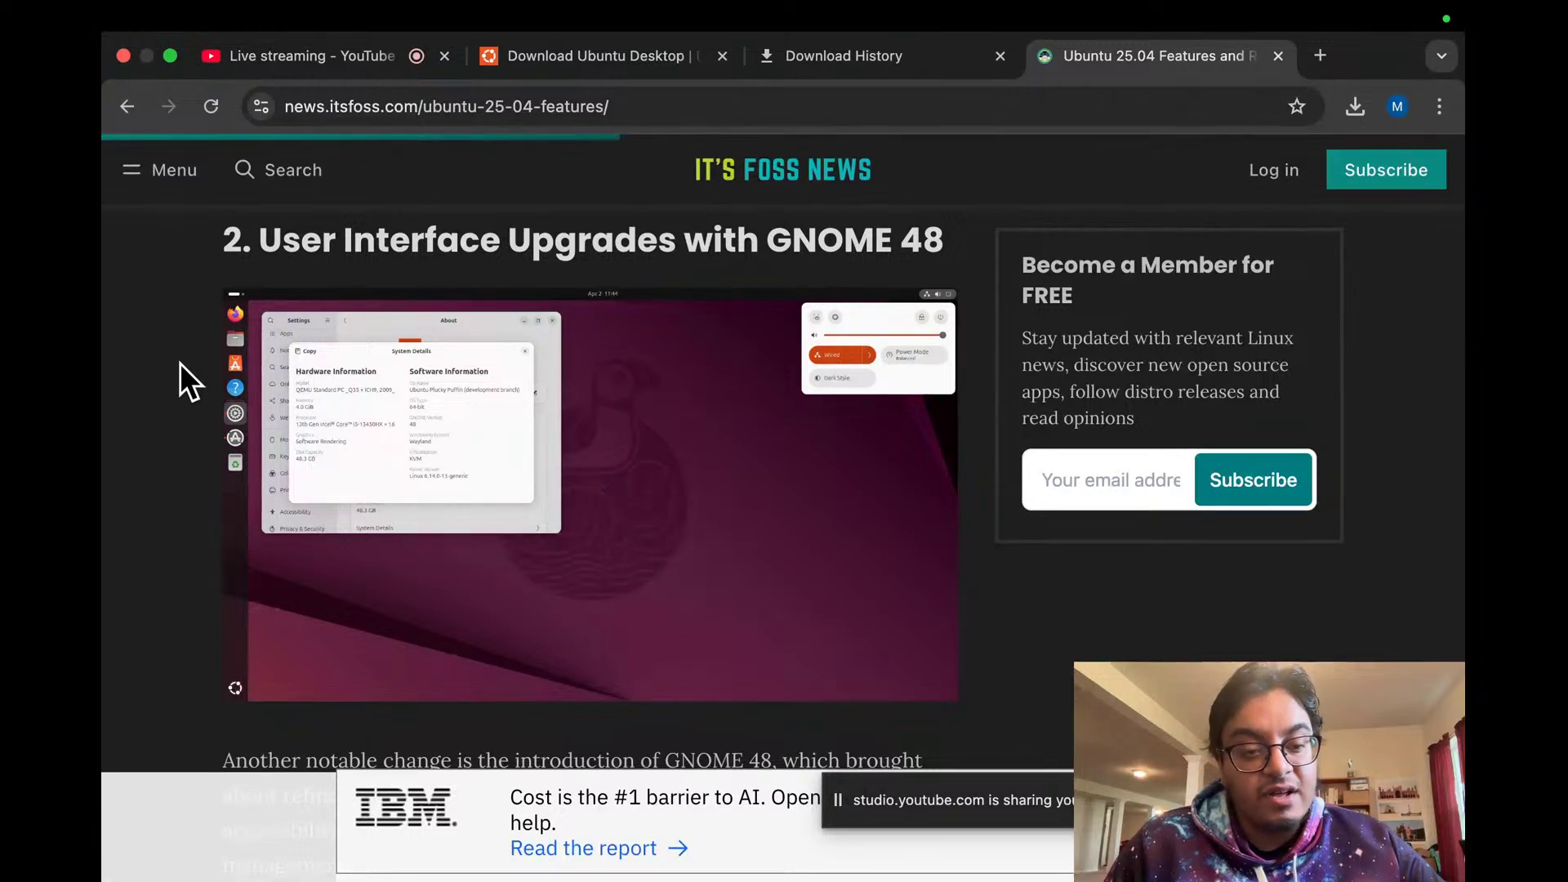
pyautogui.scroll(-4, 180, 362)
# Step: Scroll the article down to the Linux Kernel 6.14 section
pyautogui.scroll(-2, 180, 363)
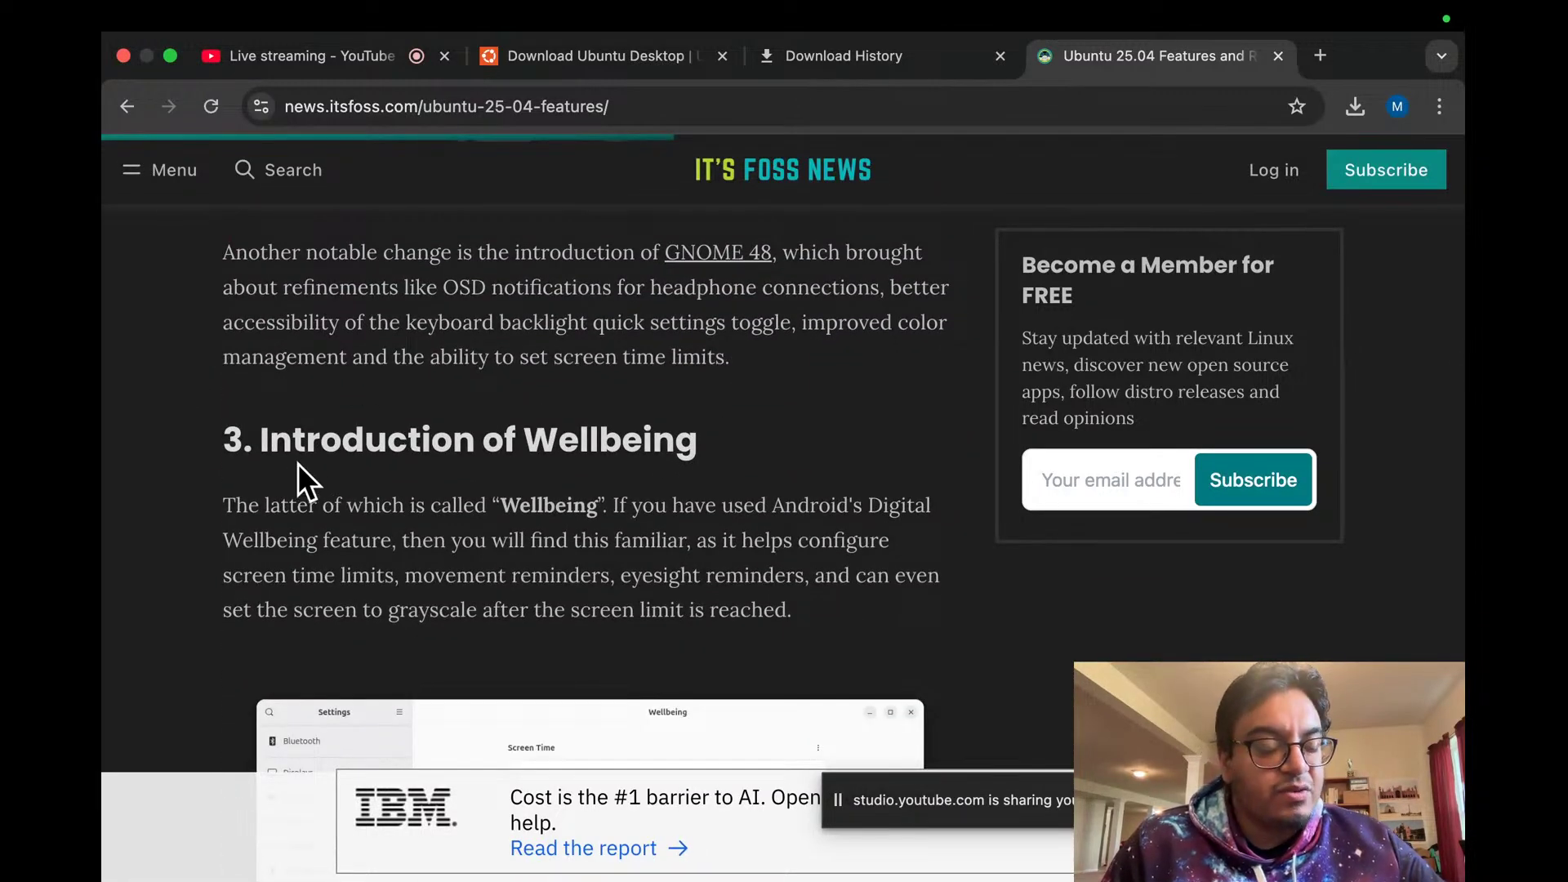
pyautogui.scroll(-2, 309, 449)
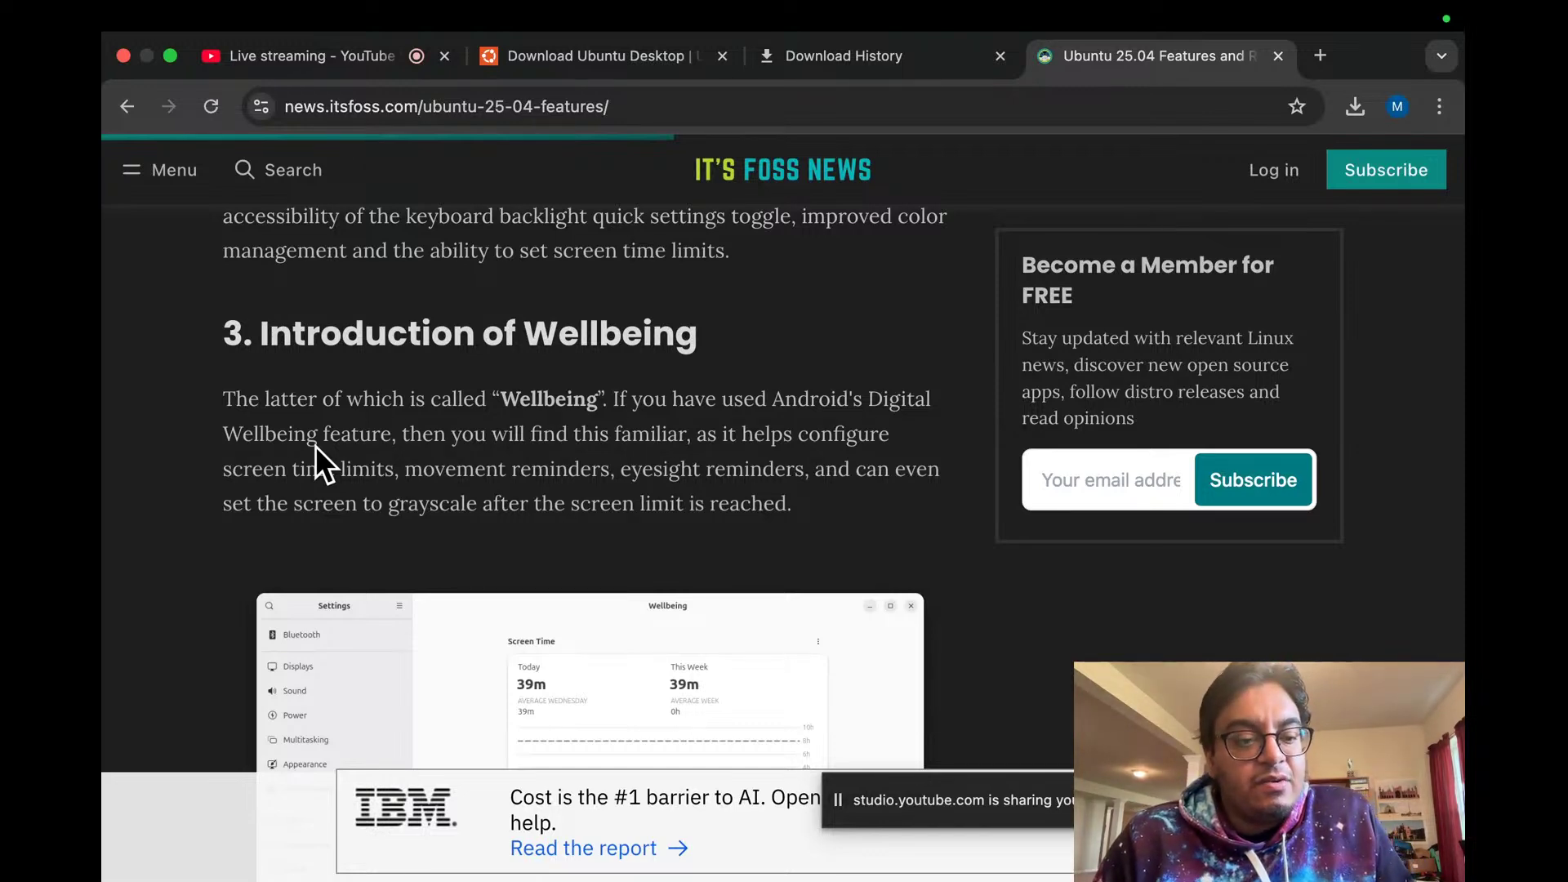
pyautogui.scroll(-5, 316, 446)
pyautogui.scroll(-9, 317, 409)
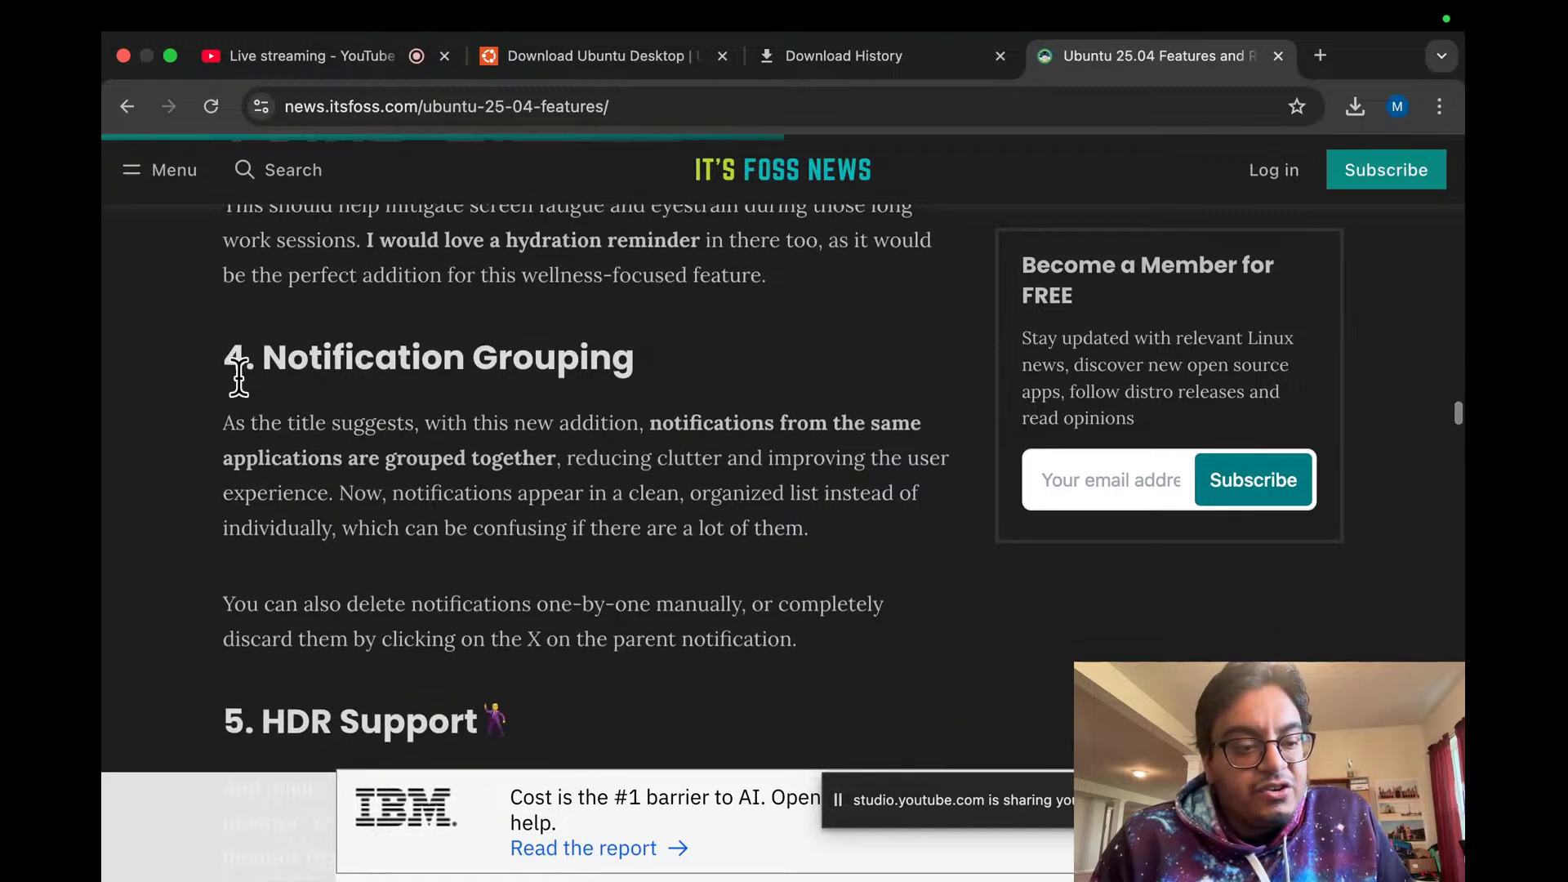
pyautogui.scroll(-2, 613, 376)
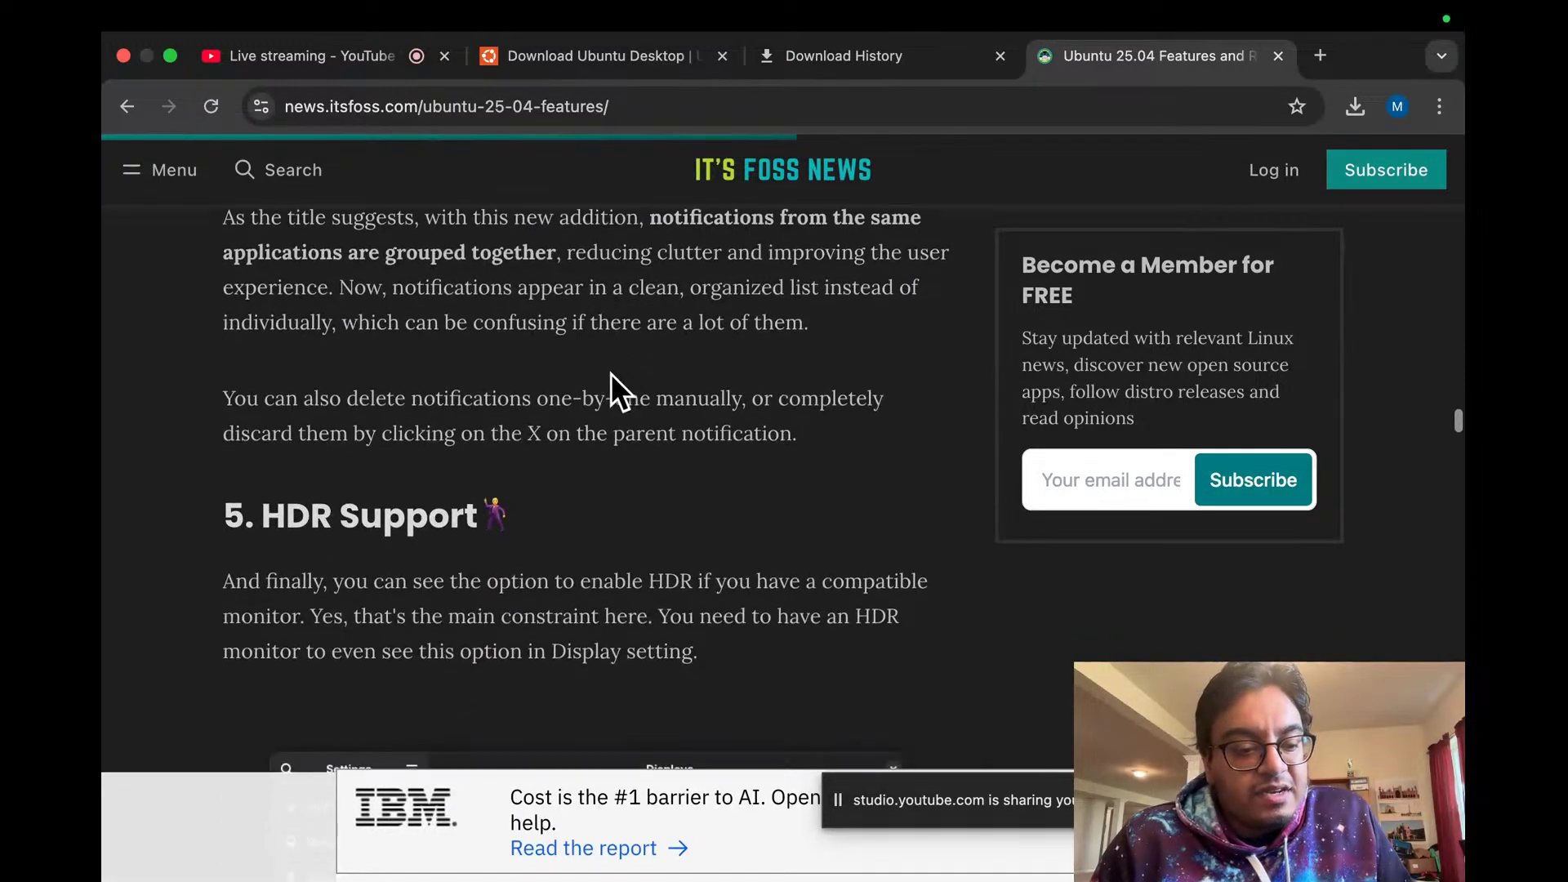
pyautogui.scroll(-1, 612, 374)
pyautogui.scroll(-1, 611, 375)
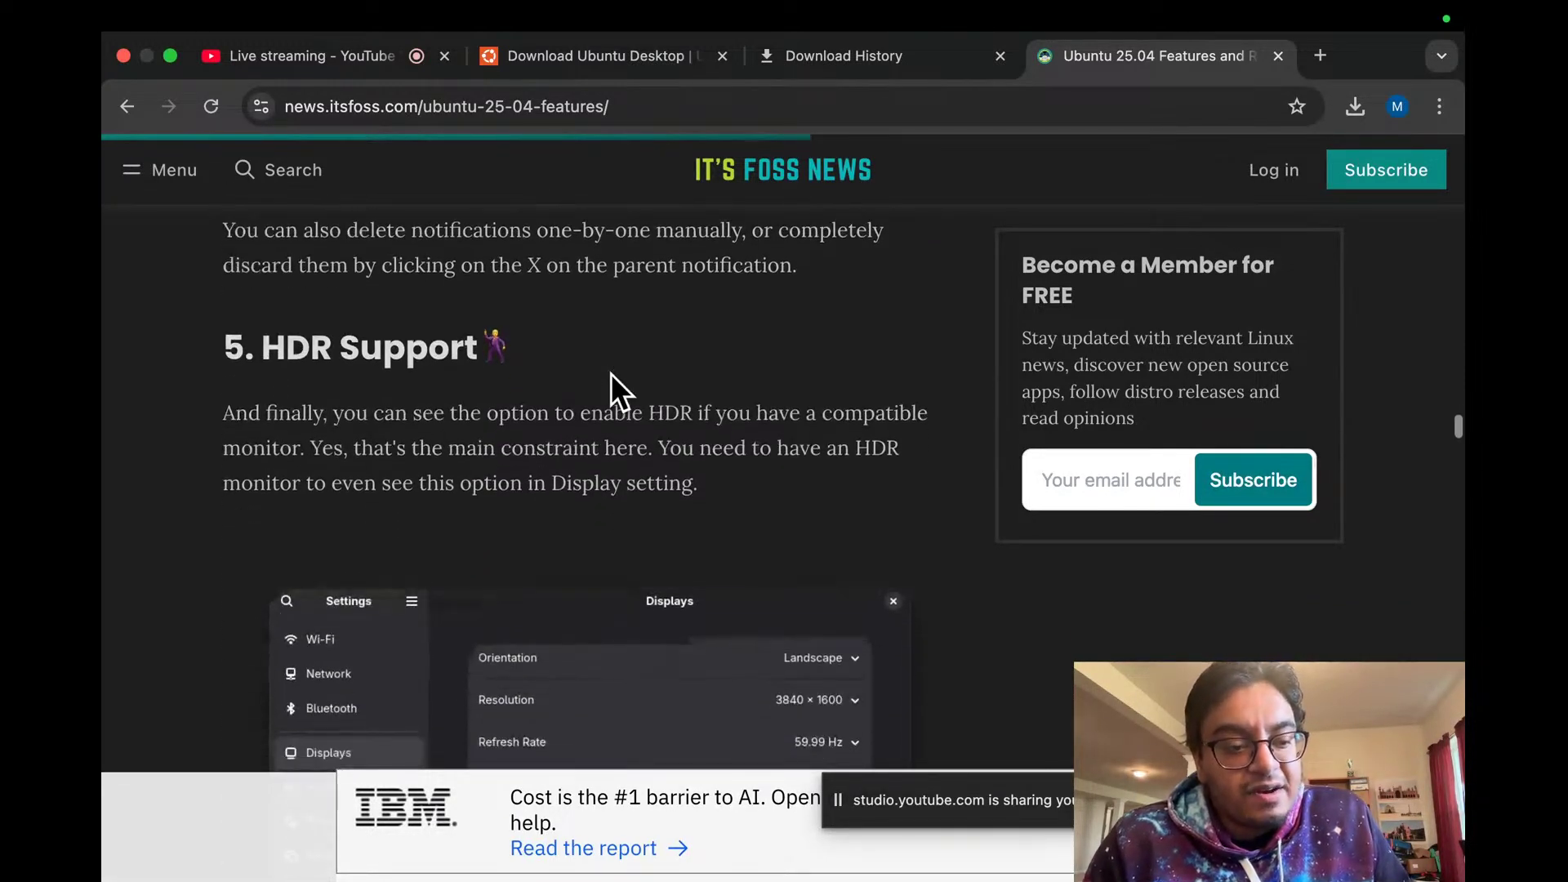
pyautogui.scroll(-1, 510, 359)
pyautogui.scroll(-13, 515, 374)
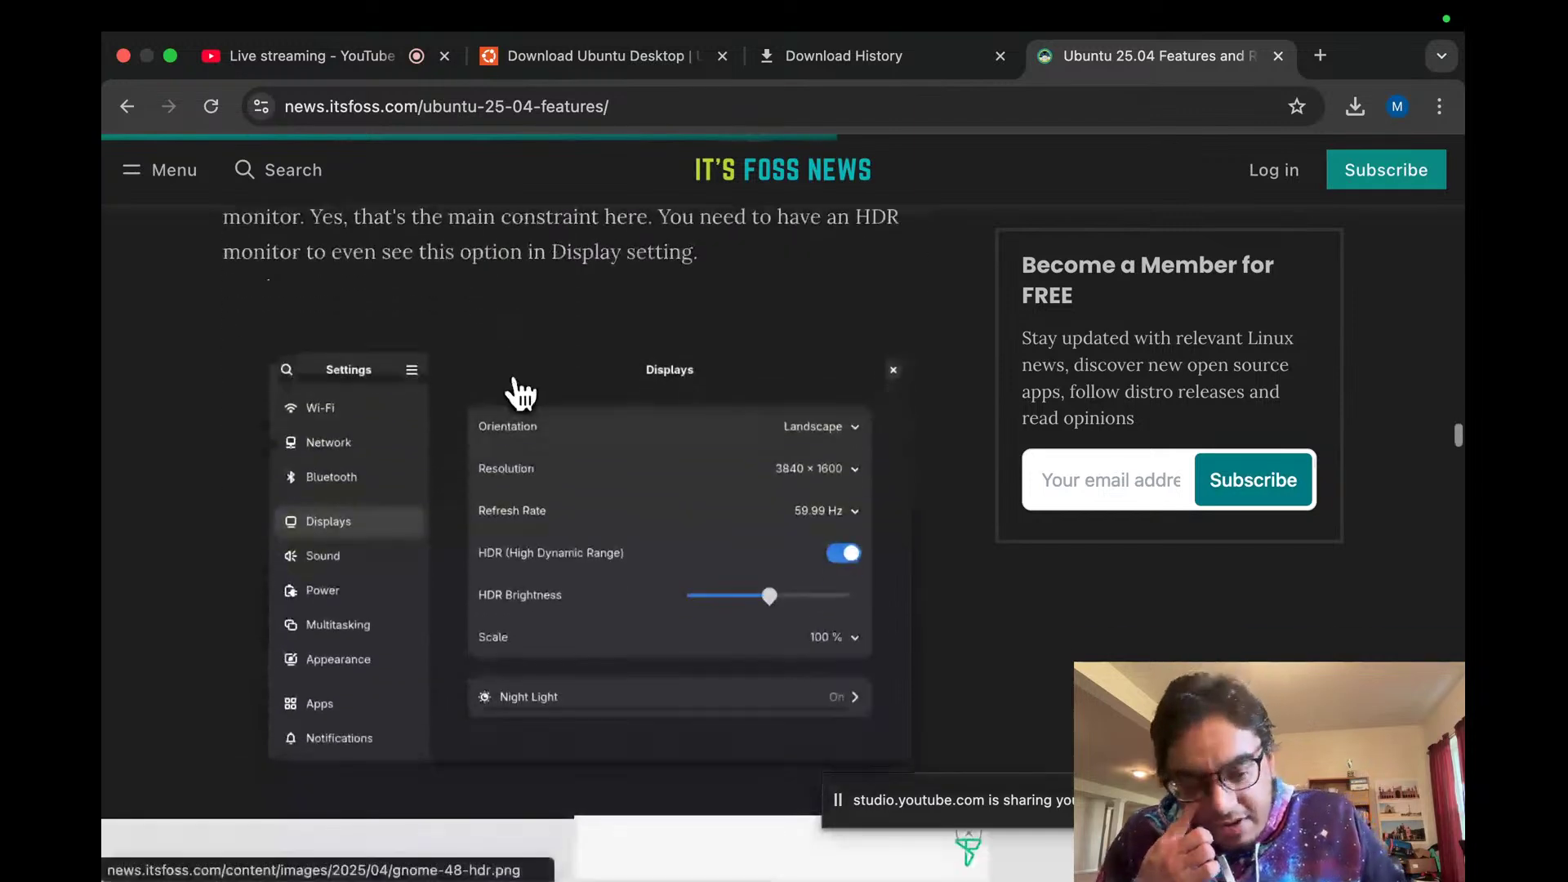
pyautogui.scroll(-1, 515, 374)
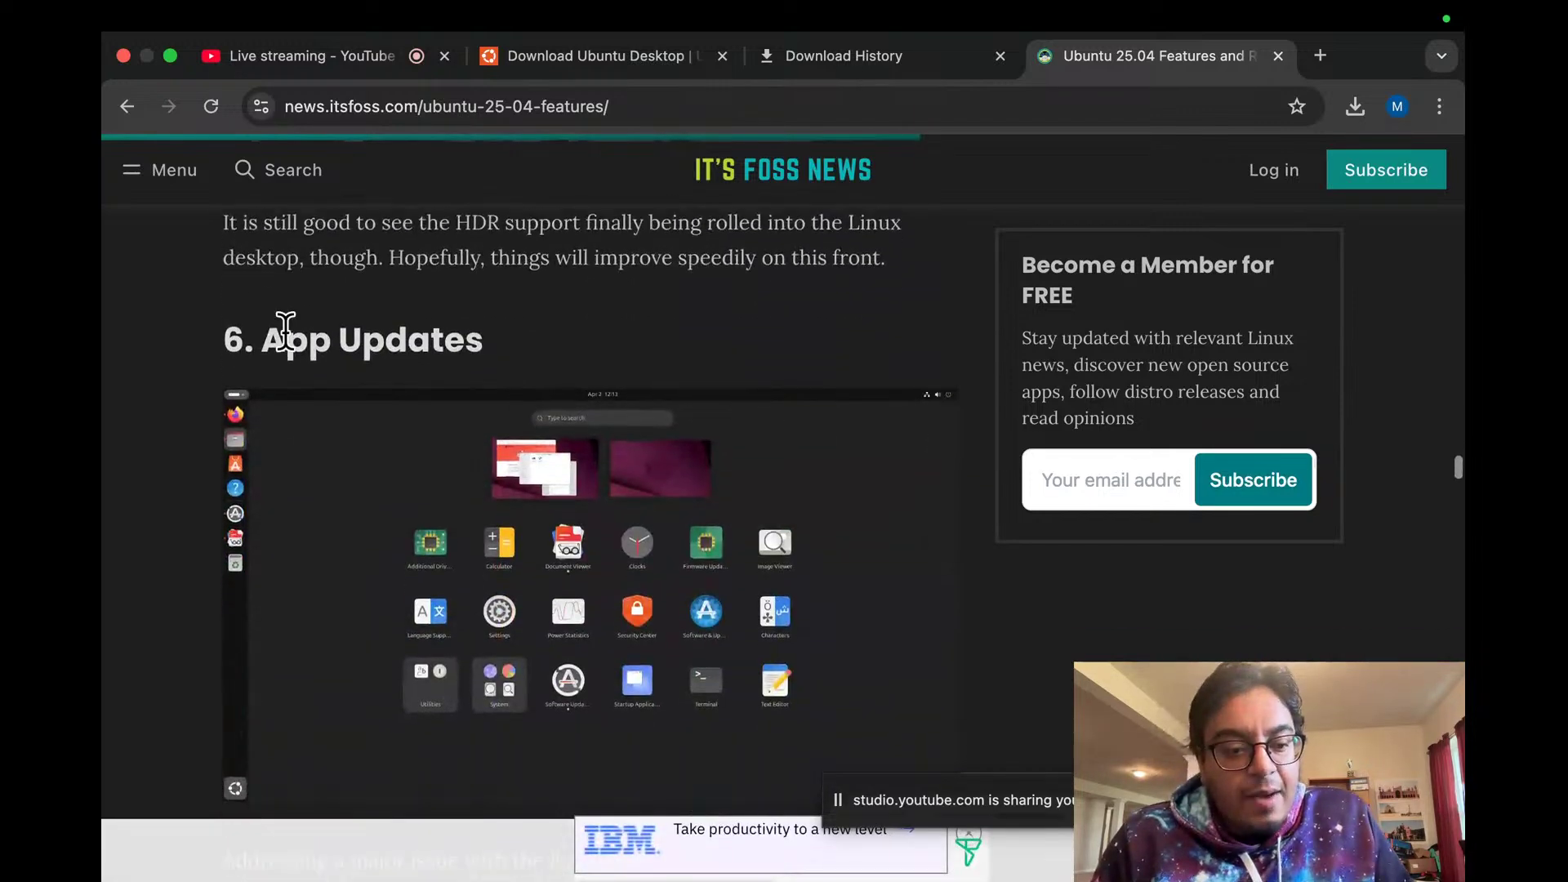
pyautogui.scroll(-1, 515, 347)
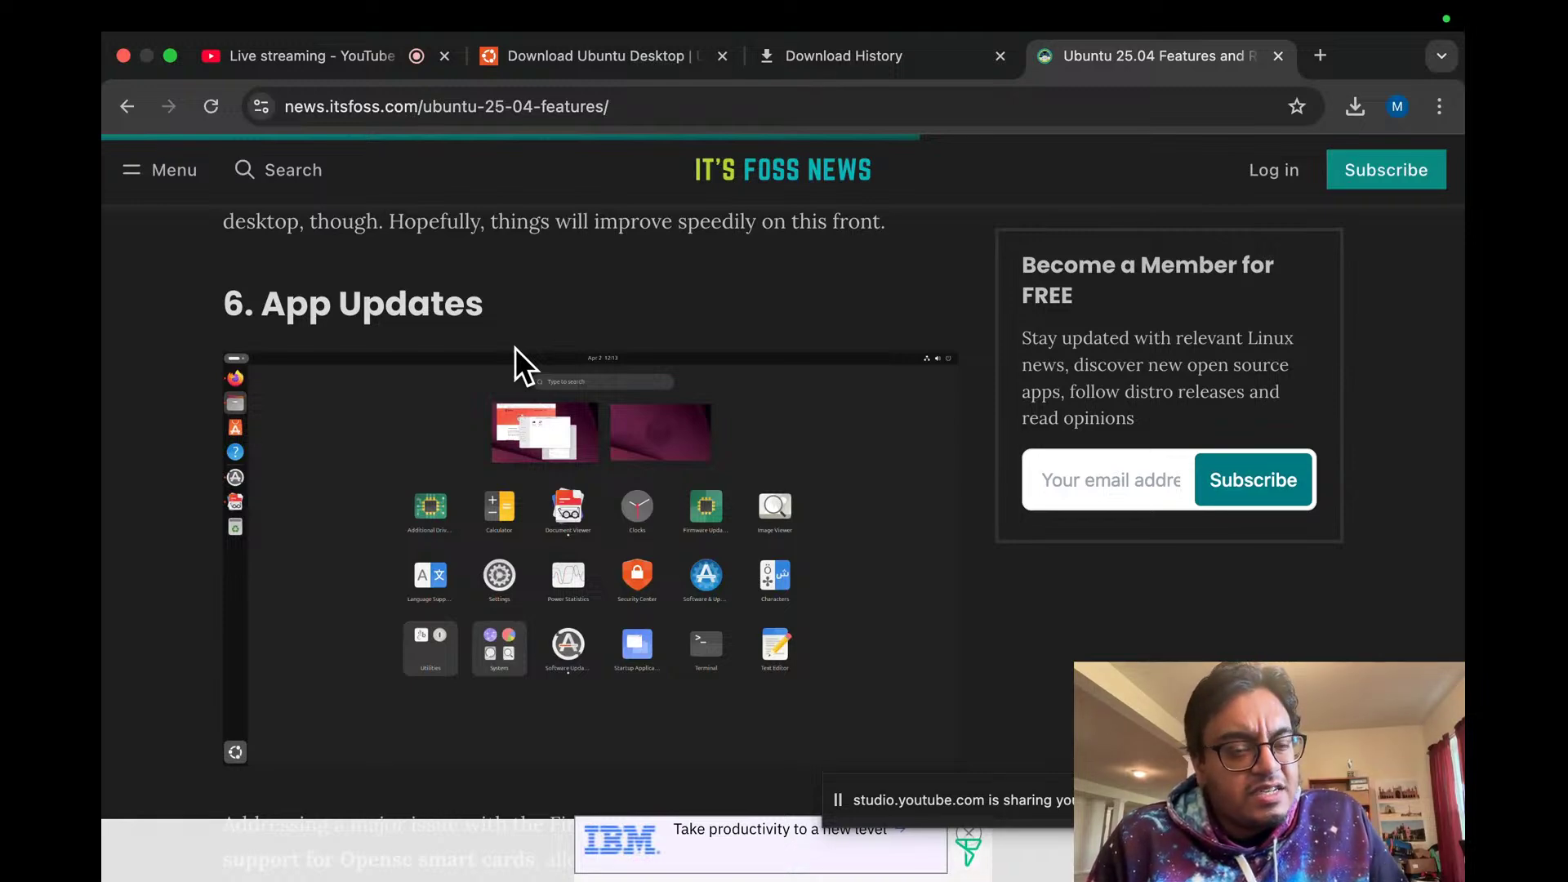
pyautogui.scroll(-15, 515, 346)
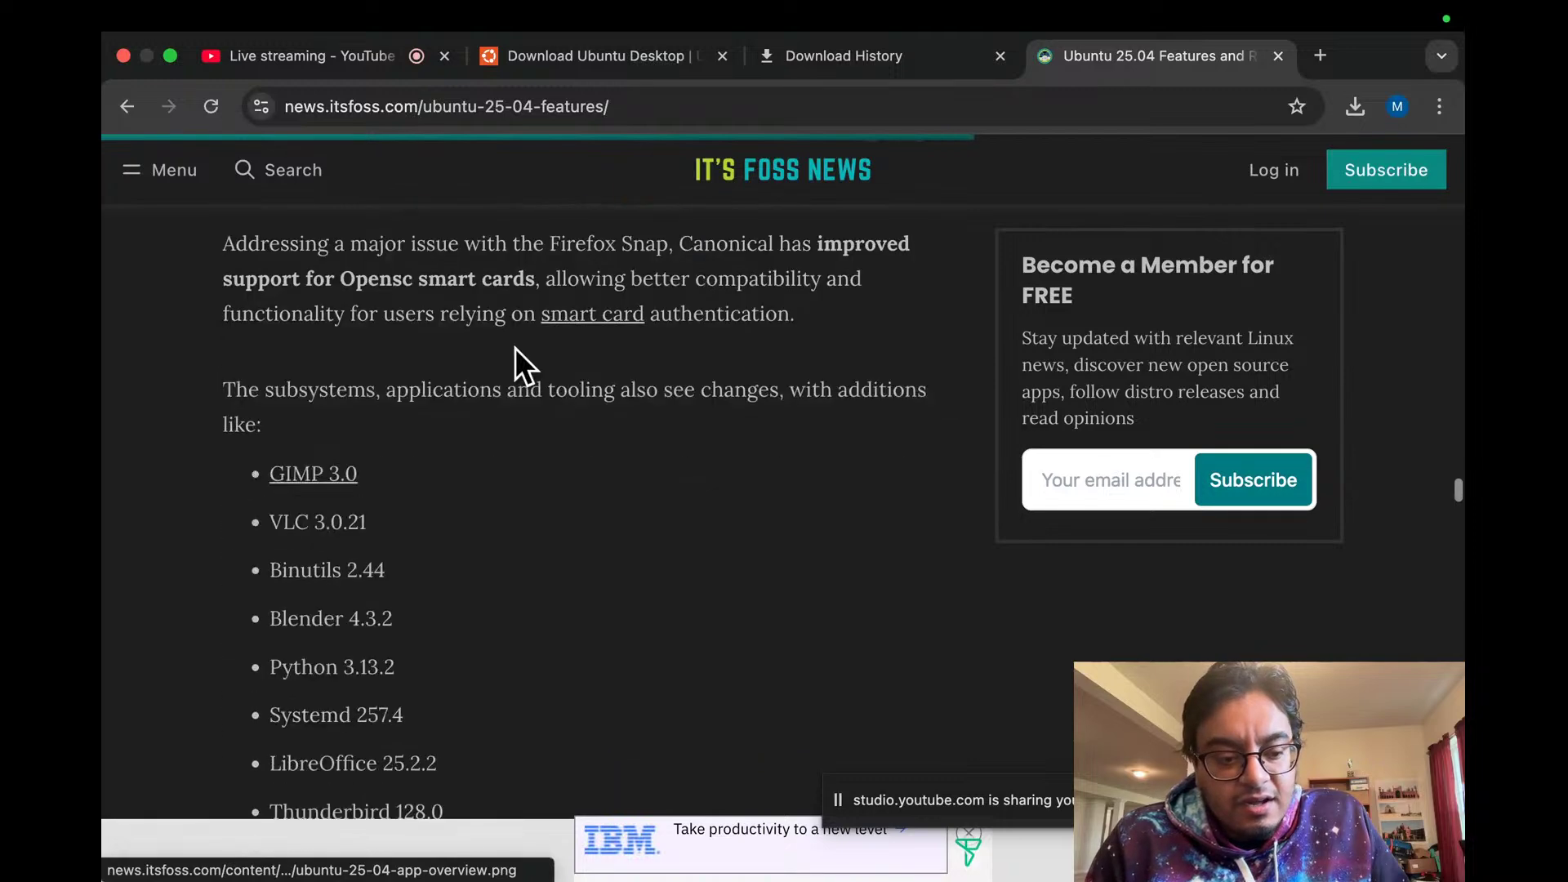
pyautogui.scroll(-18, 514, 346)
pyautogui.scroll(10, 515, 346)
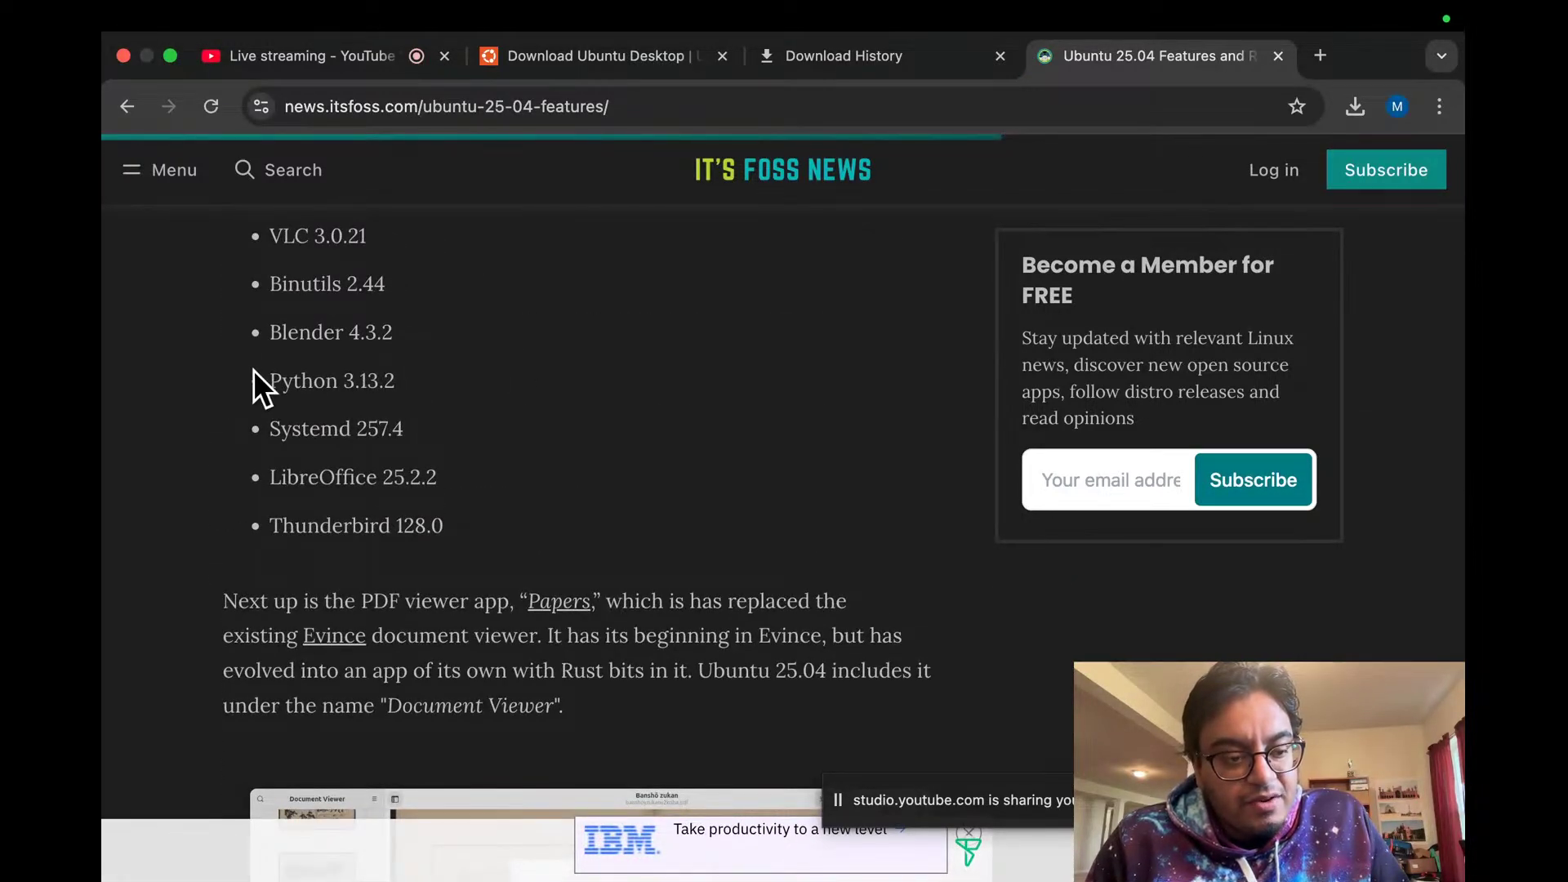
pyautogui.scroll(-20, 253, 371)
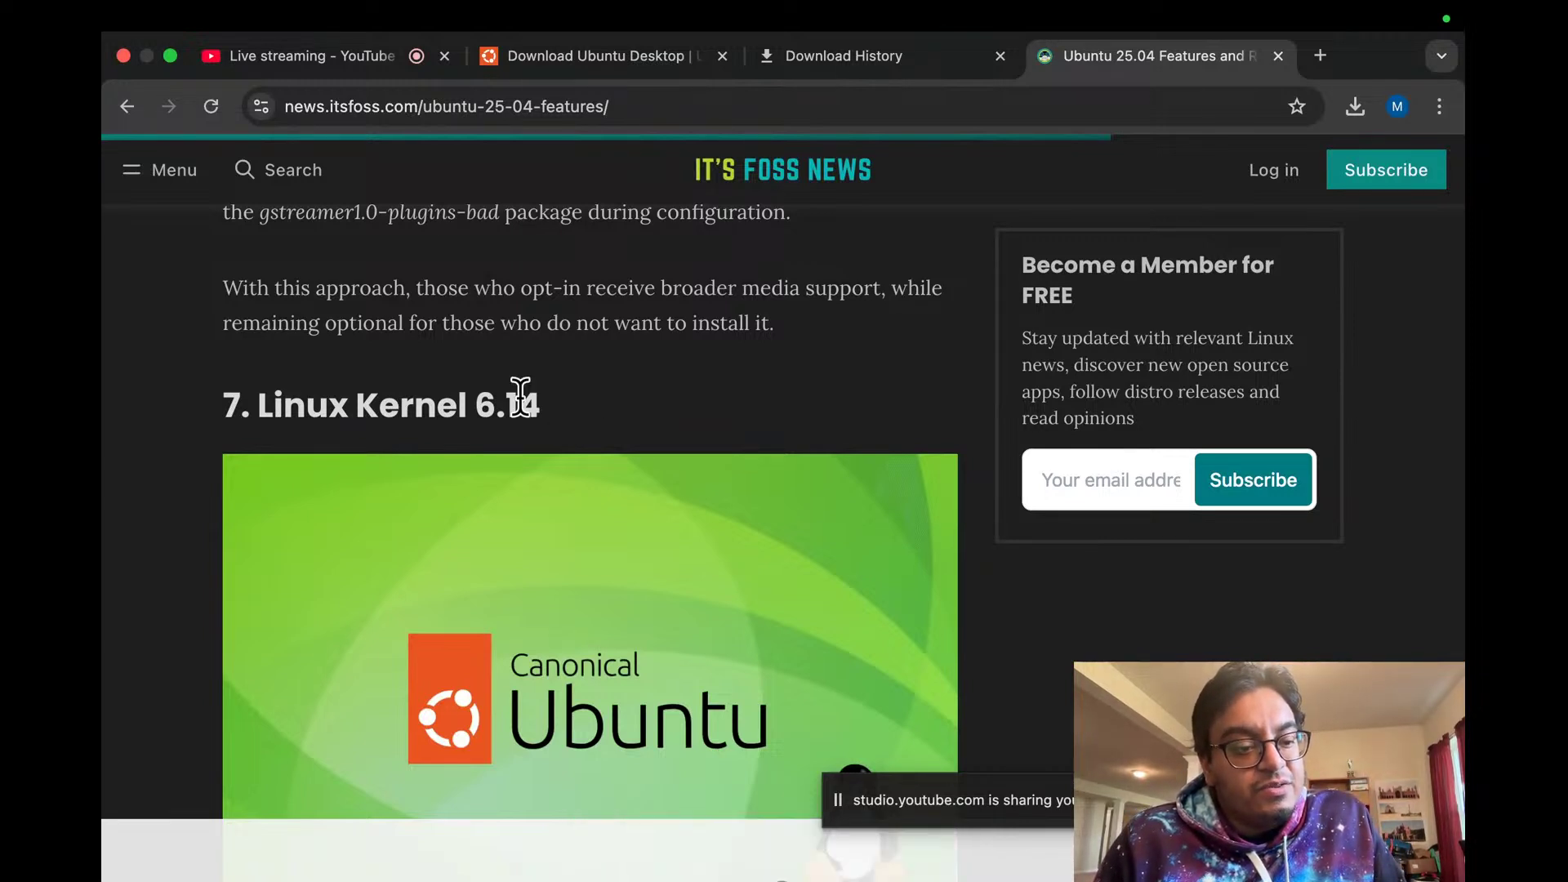
# Step: Highlight the 'Linux Kernel 6.14' heading, clear it, and read on through the APT 3.0 section
pyautogui.moveTo(256, 397); pyautogui.dragTo(668, 419)
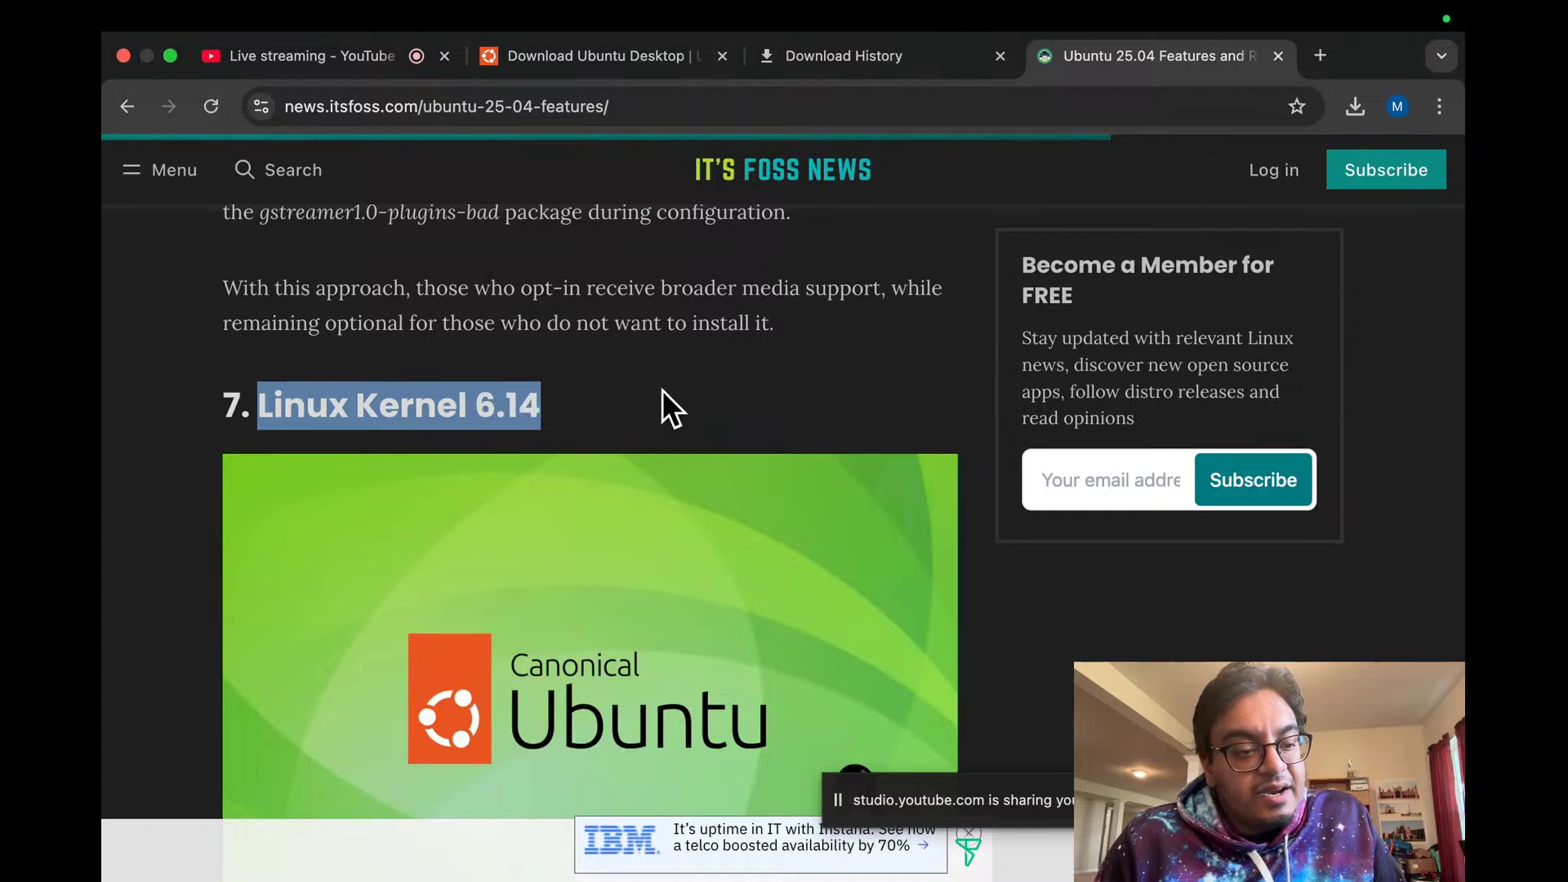
pyautogui.click(662, 392)
pyautogui.scroll(-3, 666, 404)
pyautogui.scroll(-2, 668, 410)
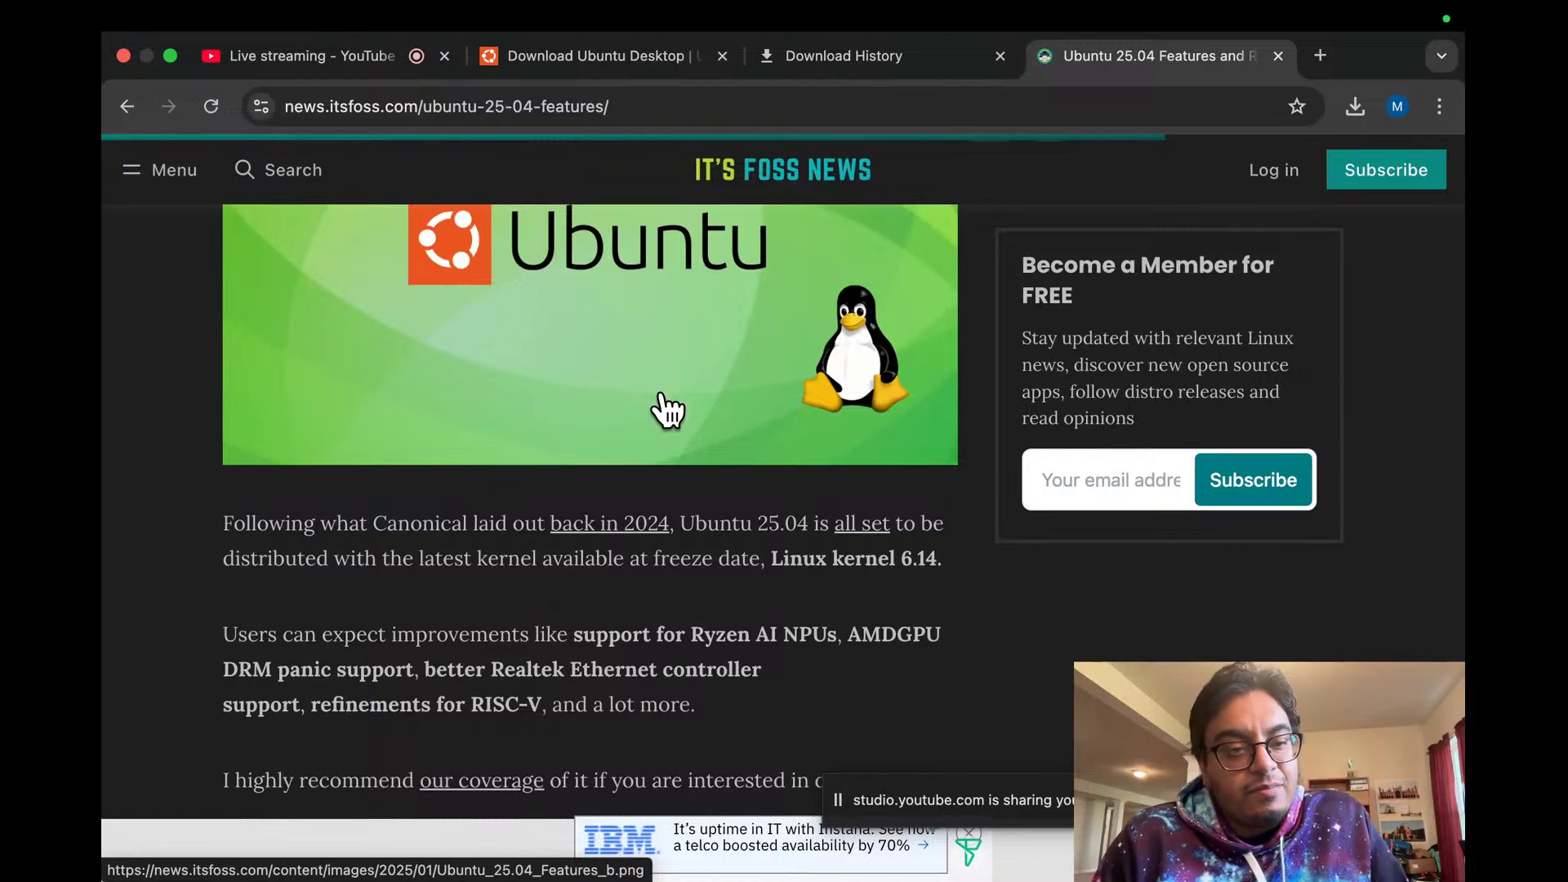
pyautogui.scroll(-9, 663, 409)
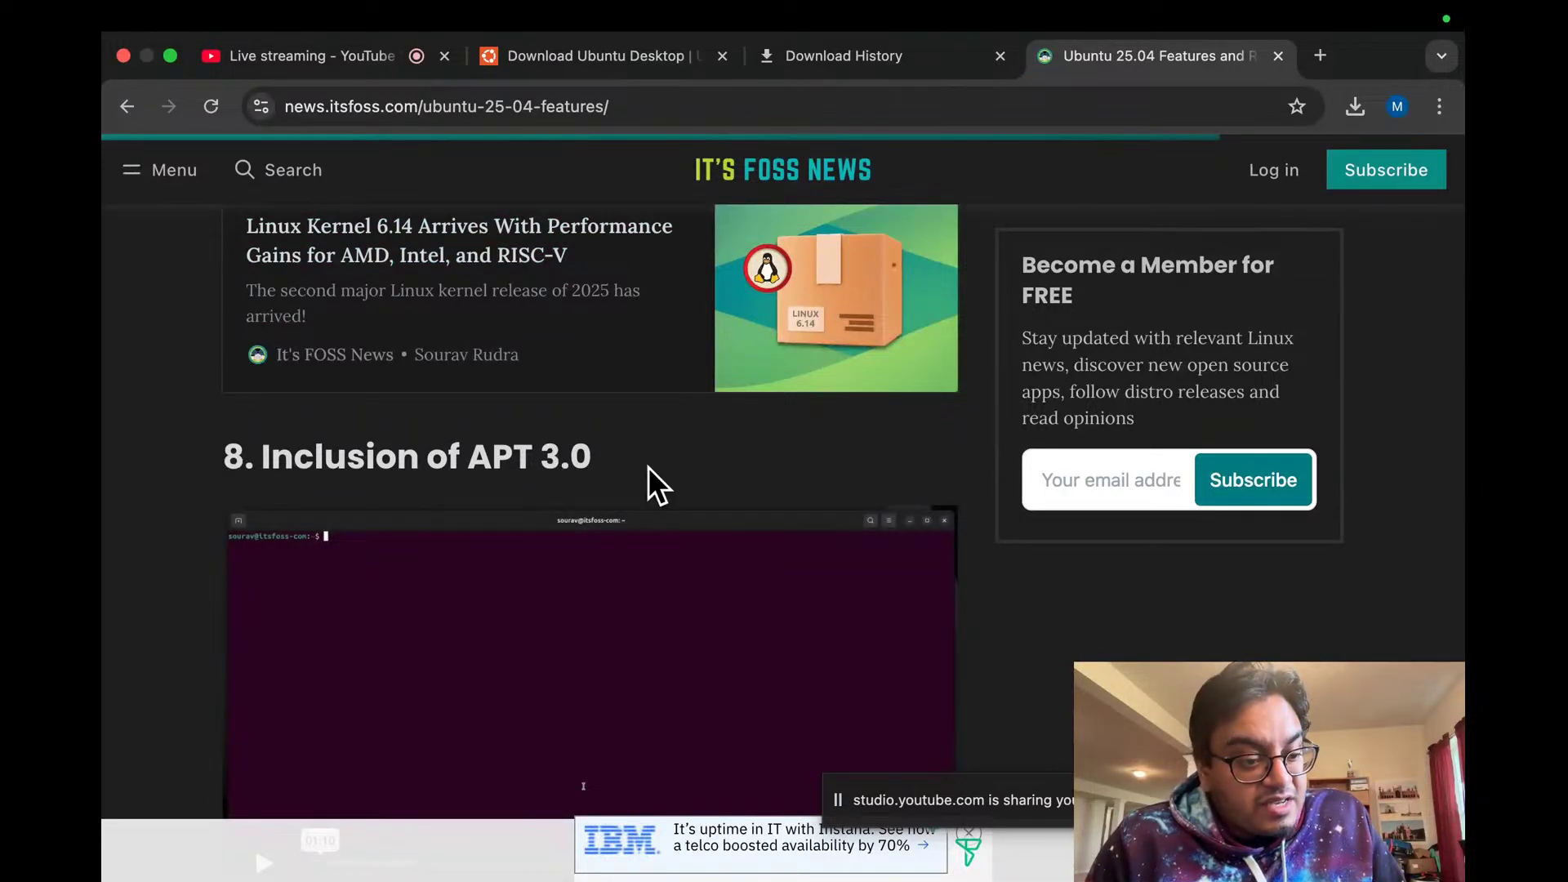
pyautogui.scroll(-5, 649, 478)
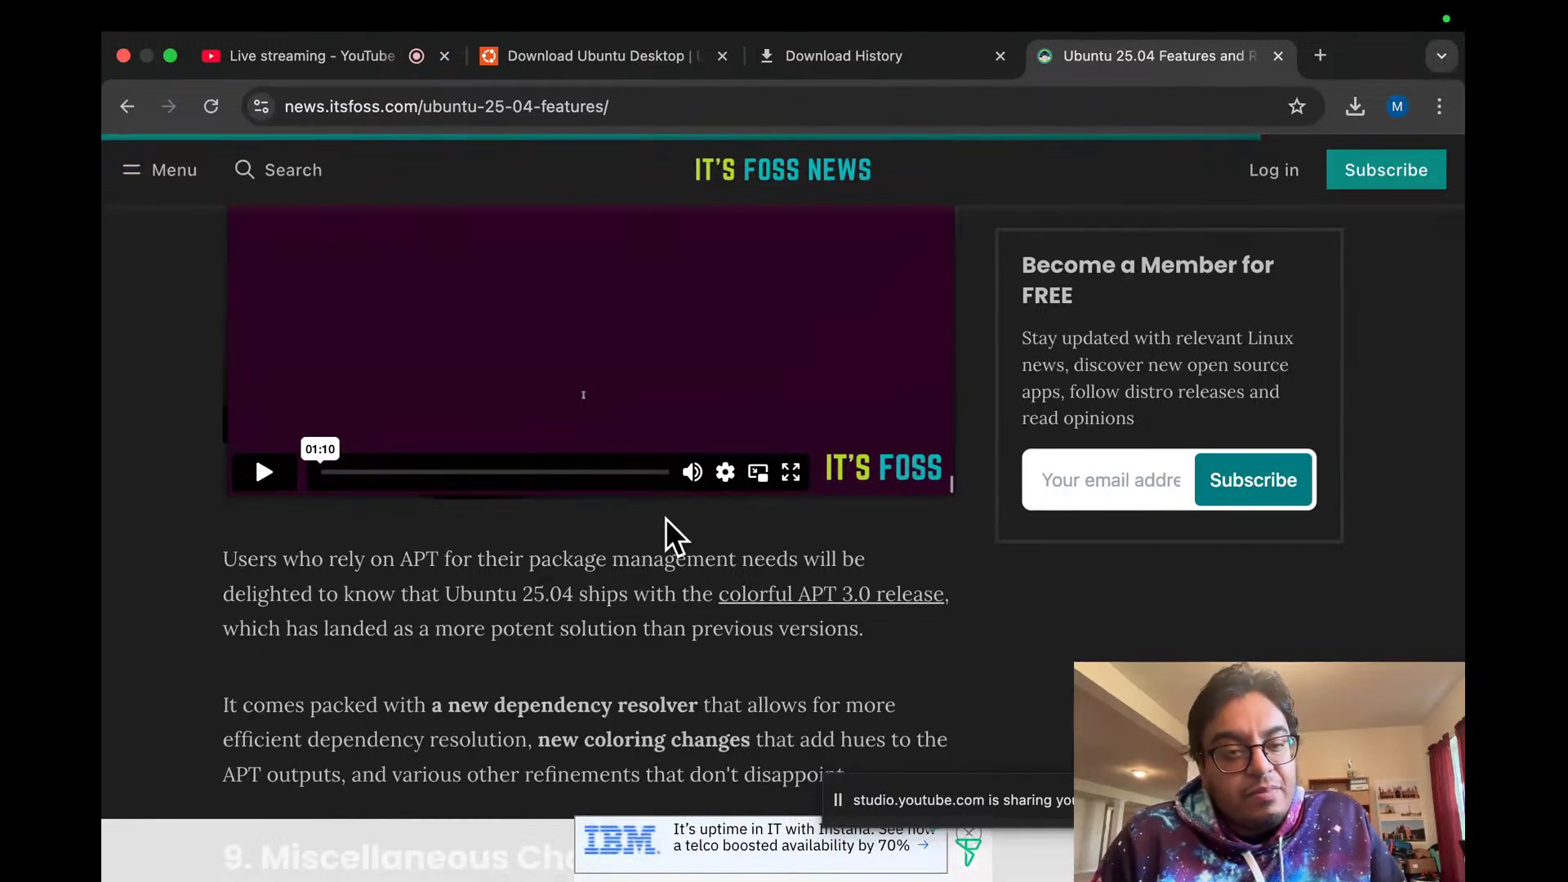
pyautogui.scroll(-2, 665, 518)
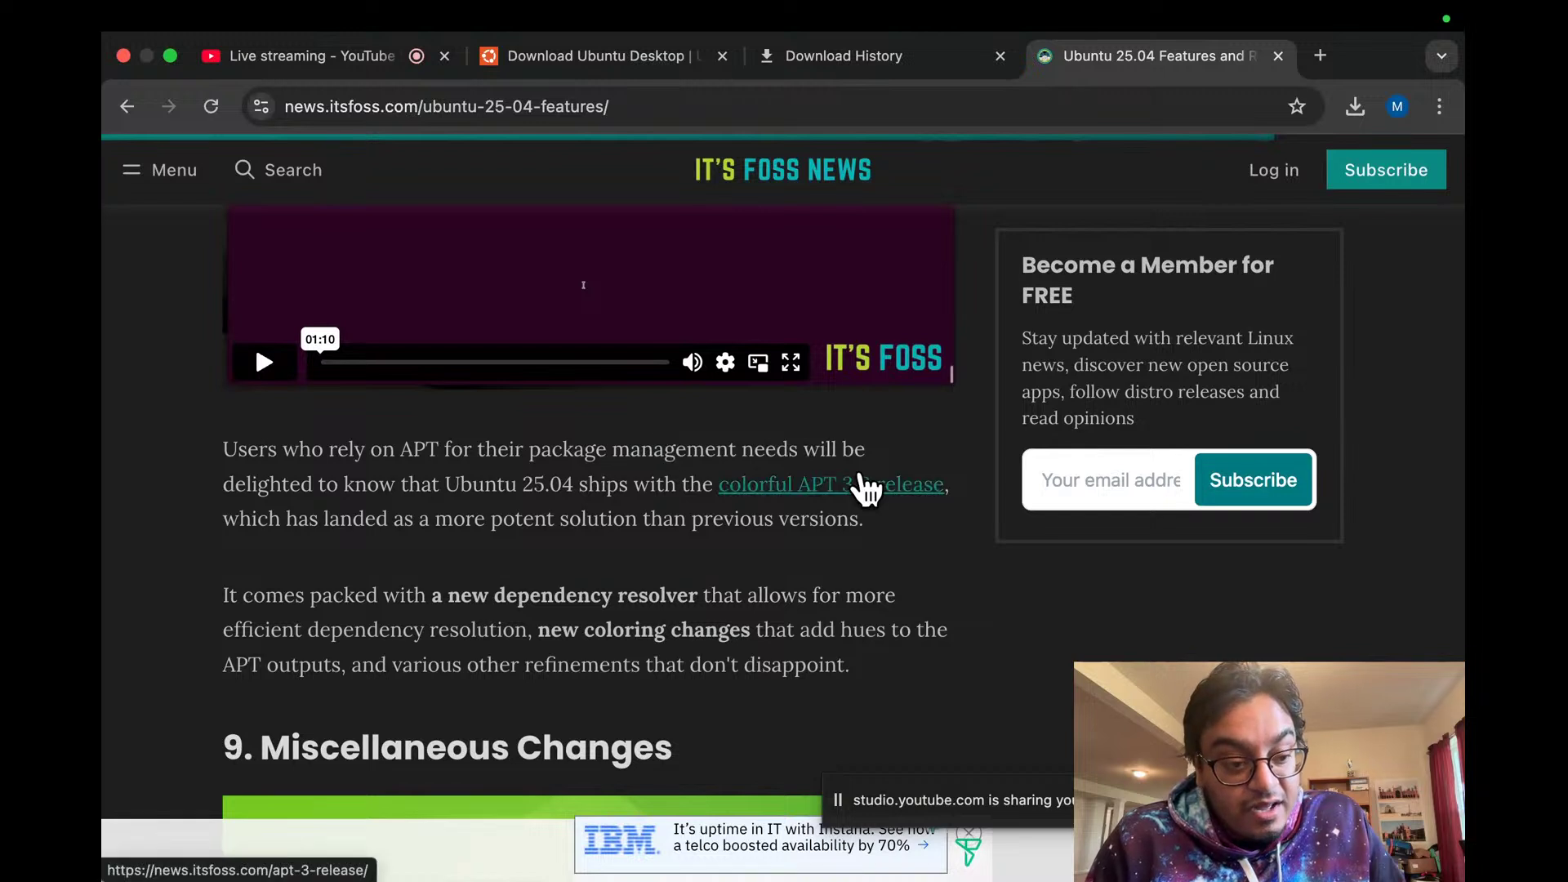
pyautogui.scroll(-1, 457, 485)
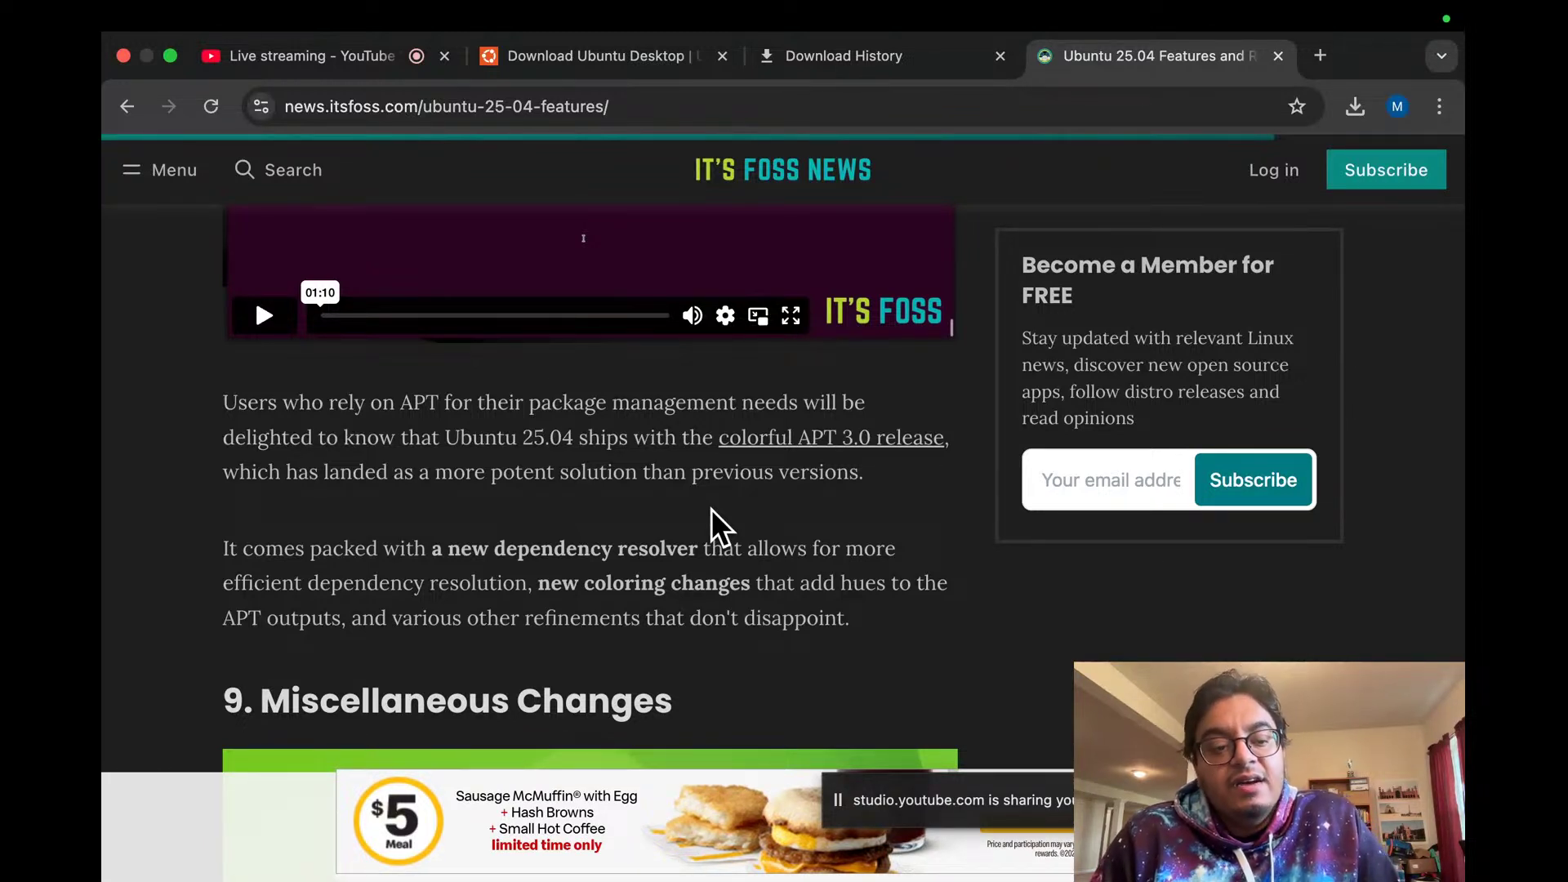
# Step: Switch between macOS spaces and bring up the YouTube Studio live stream tab
pyautogui.scroll(-2, 711, 510)
pyautogui.hotkey('ctrl', 'Right')
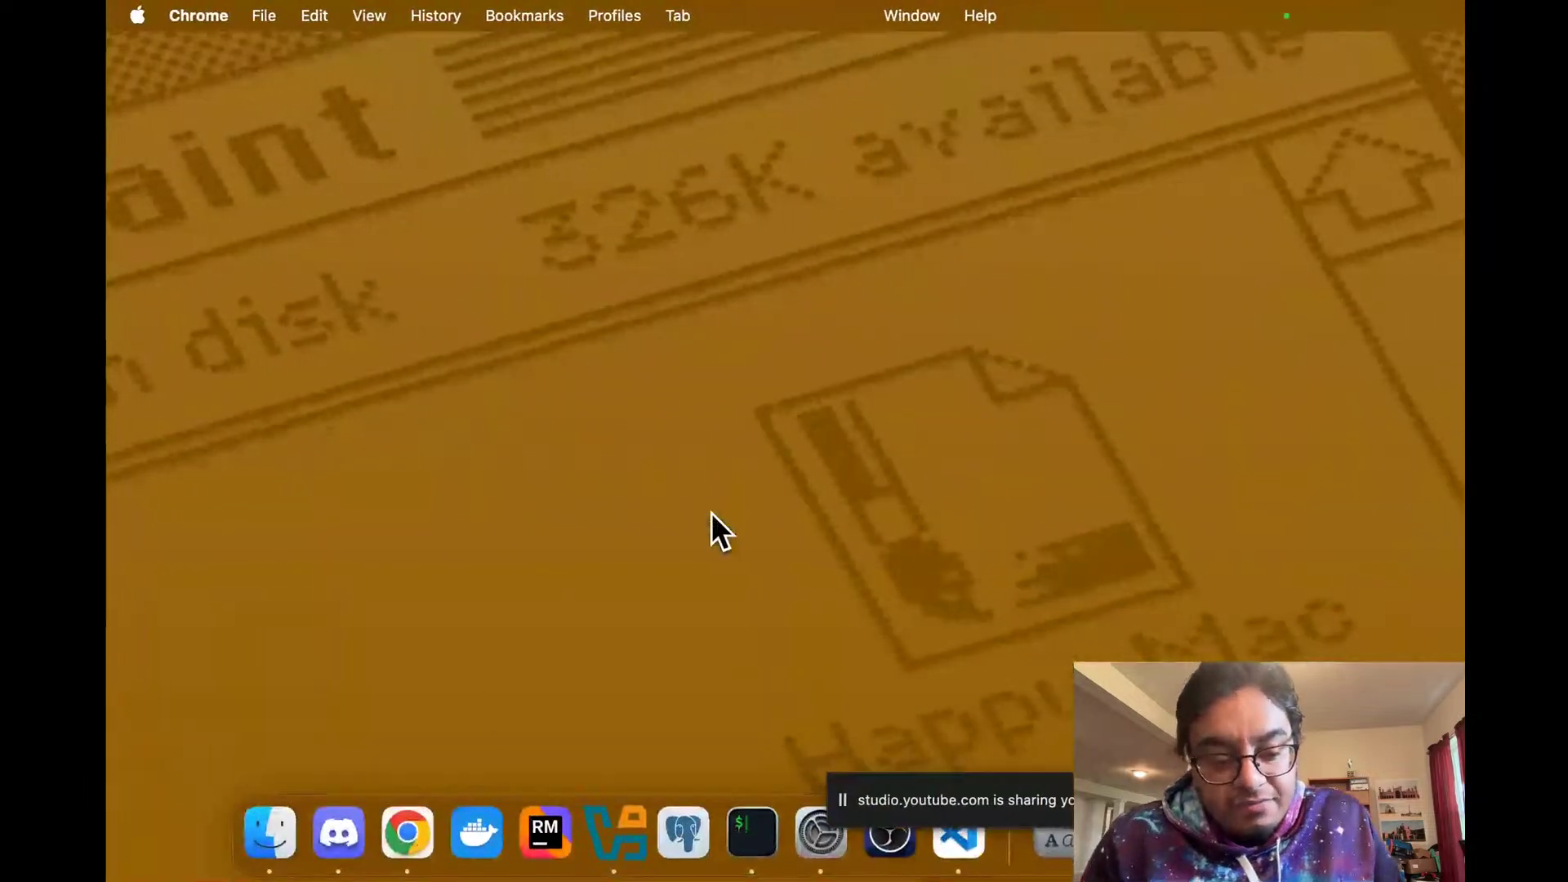
pyautogui.click(413, 831)
pyautogui.hotkey('ctrl', 'Left')
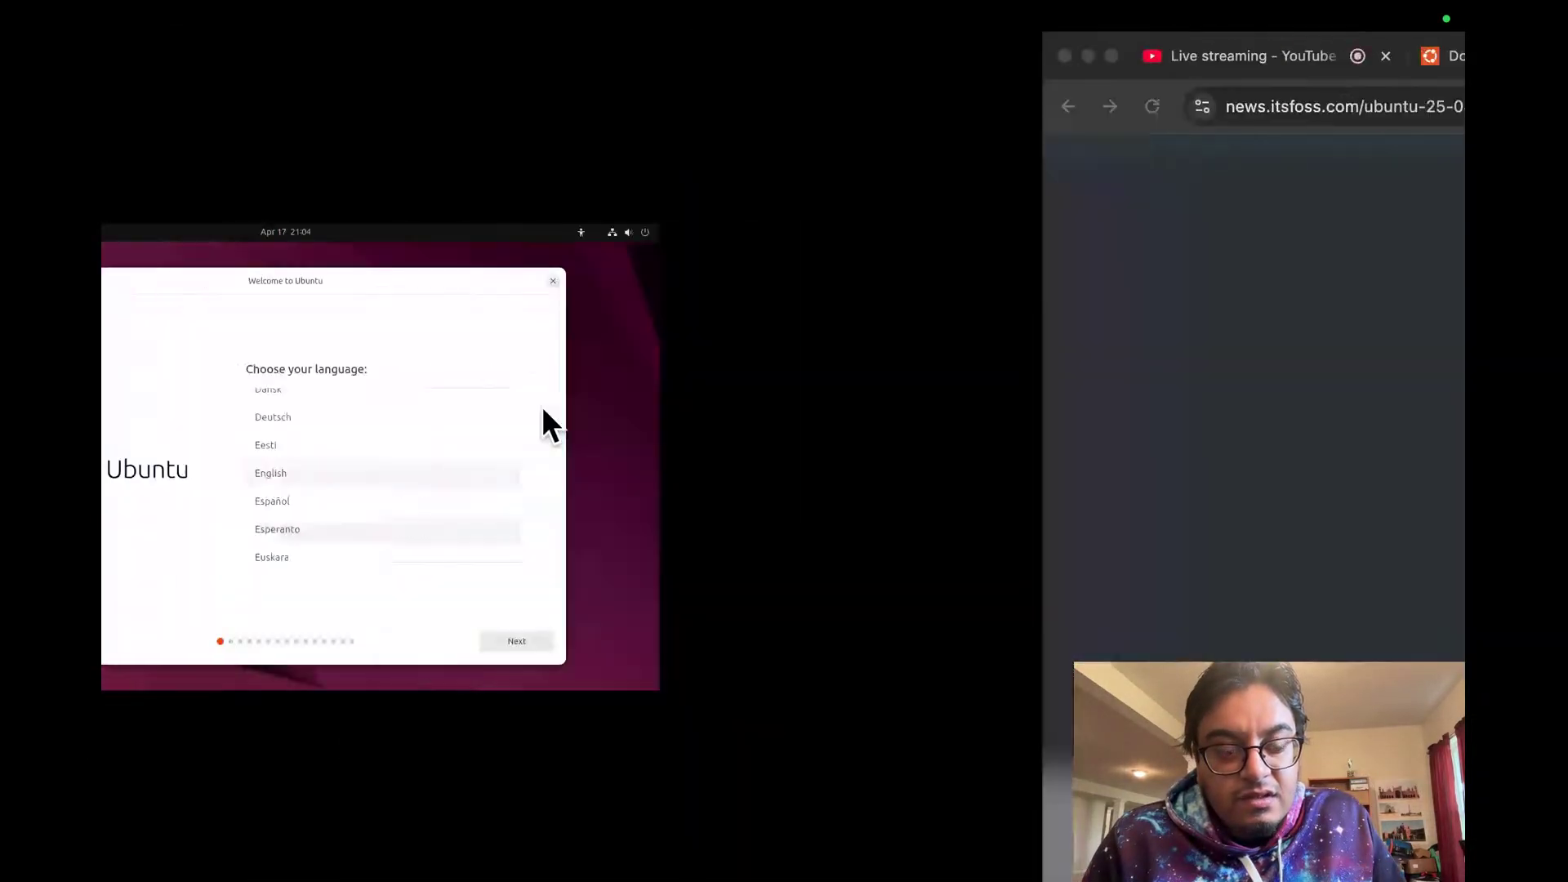
pyautogui.hotkey('ctrl', 'Right')
pyautogui.click(375, 70)
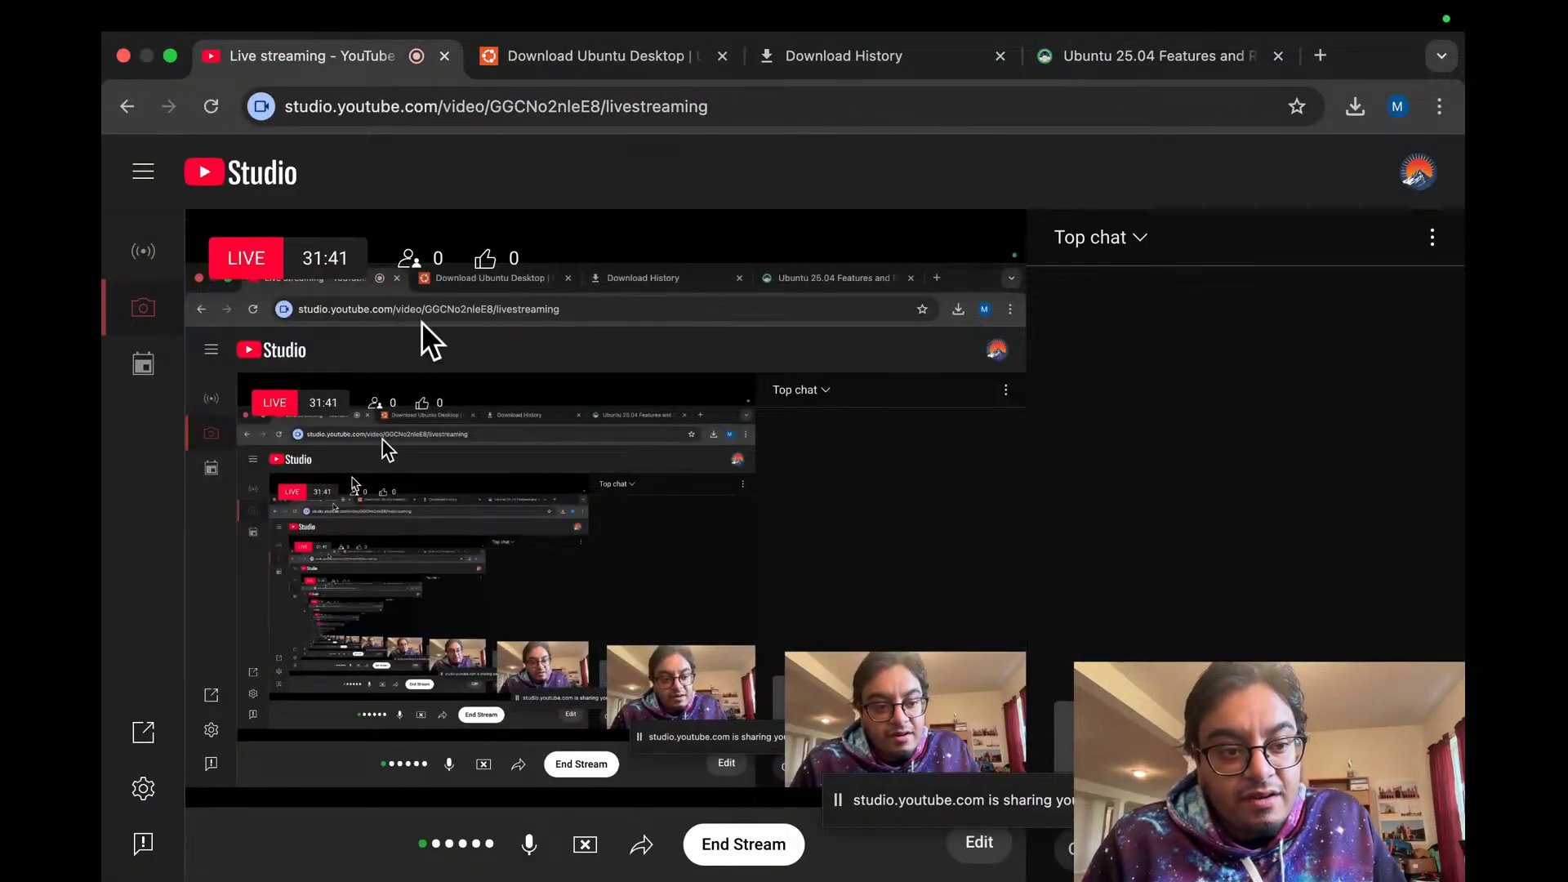
# Step: Settle on the full-screen Ubuntu VM showing the Welcome to Ubuntu language screen
pyautogui.hotkey('ctrl', 'Right')
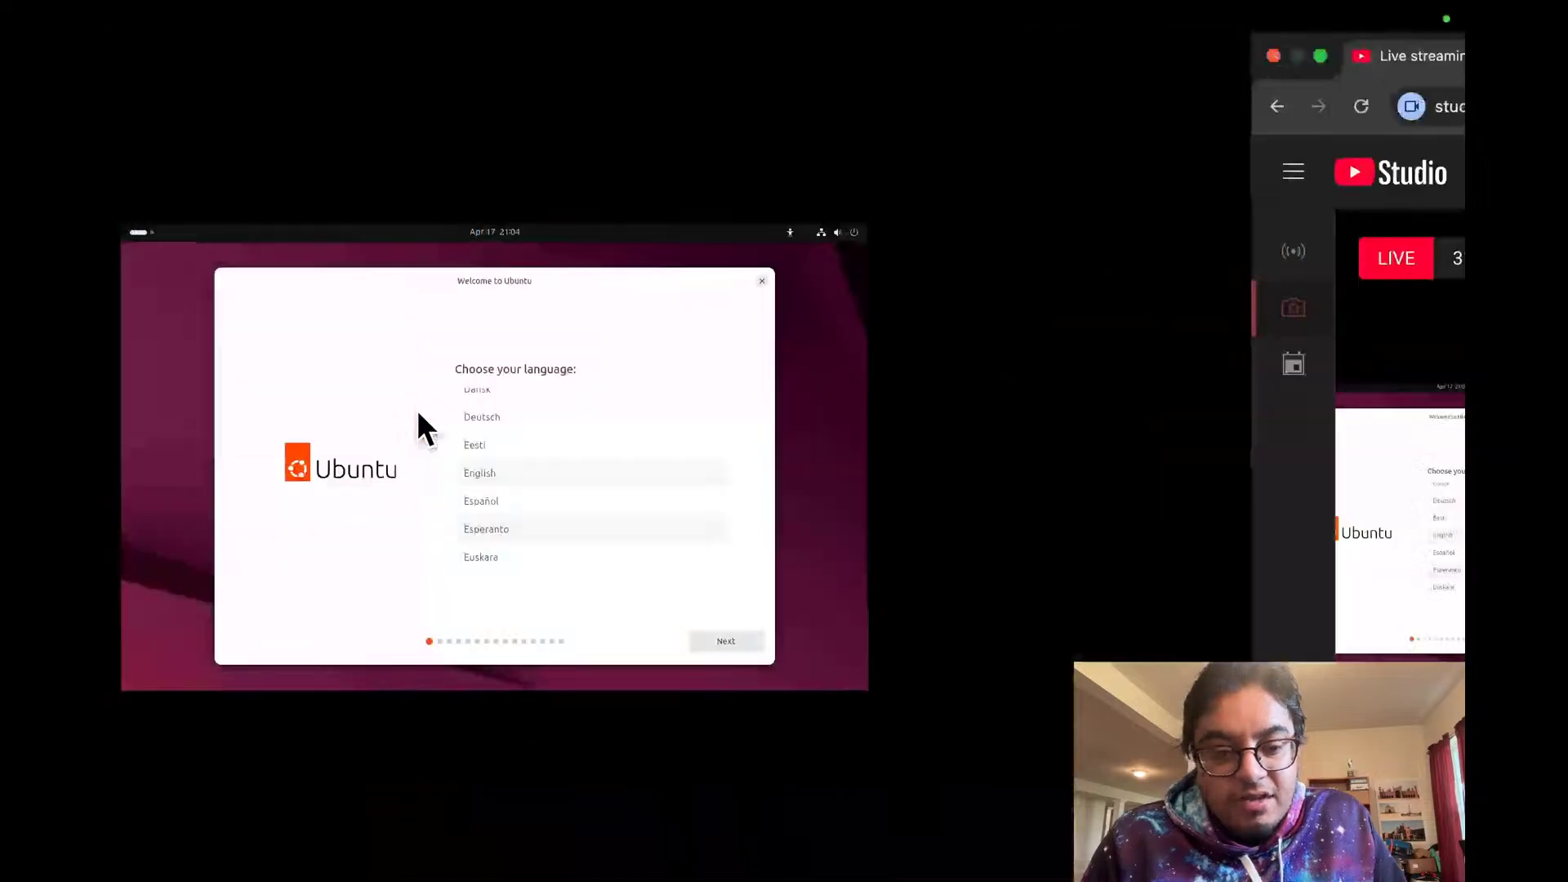
pyautogui.hotkey('ctrl', 'Left')
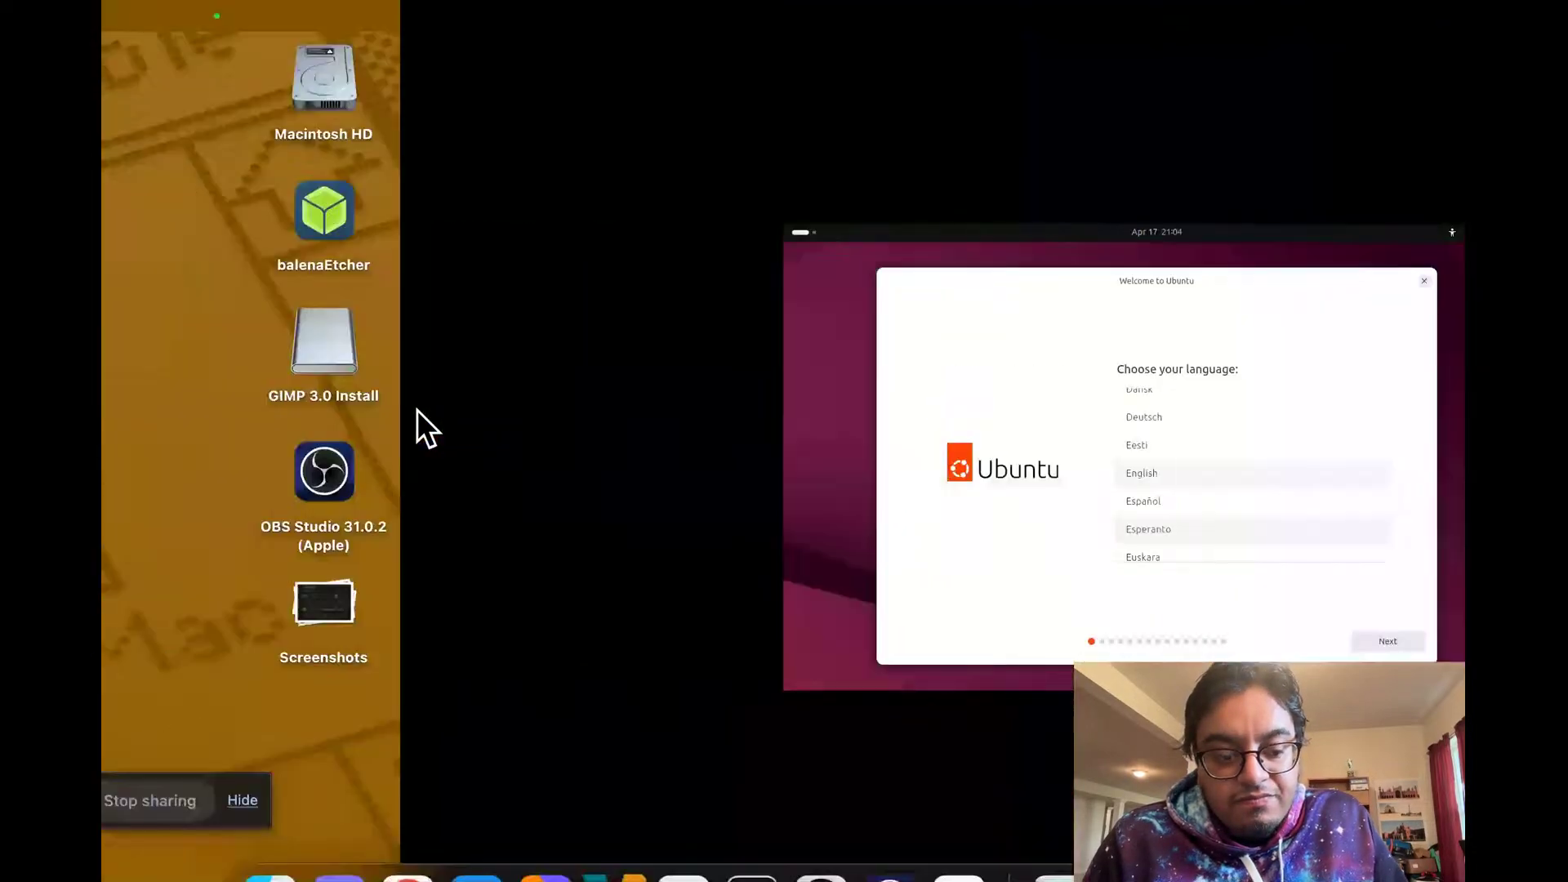
pyautogui.hotkey('ctrl', 'Right')
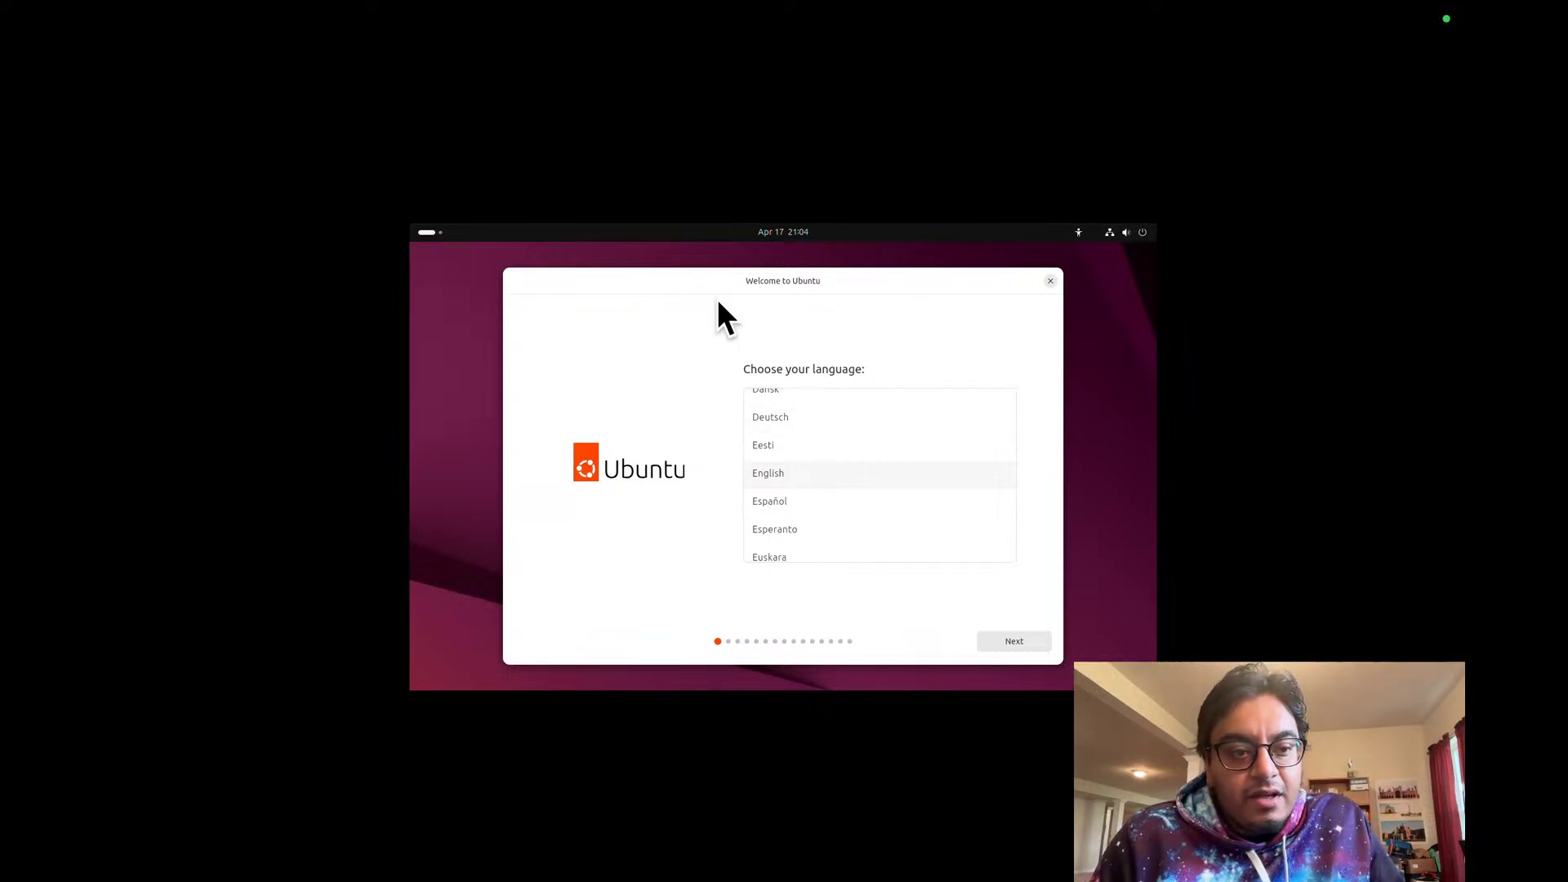
# Step: Keep English, default accessibility, English (US) keyboard and the wired connection, advancing past each page
pyautogui.click(1009, 642)
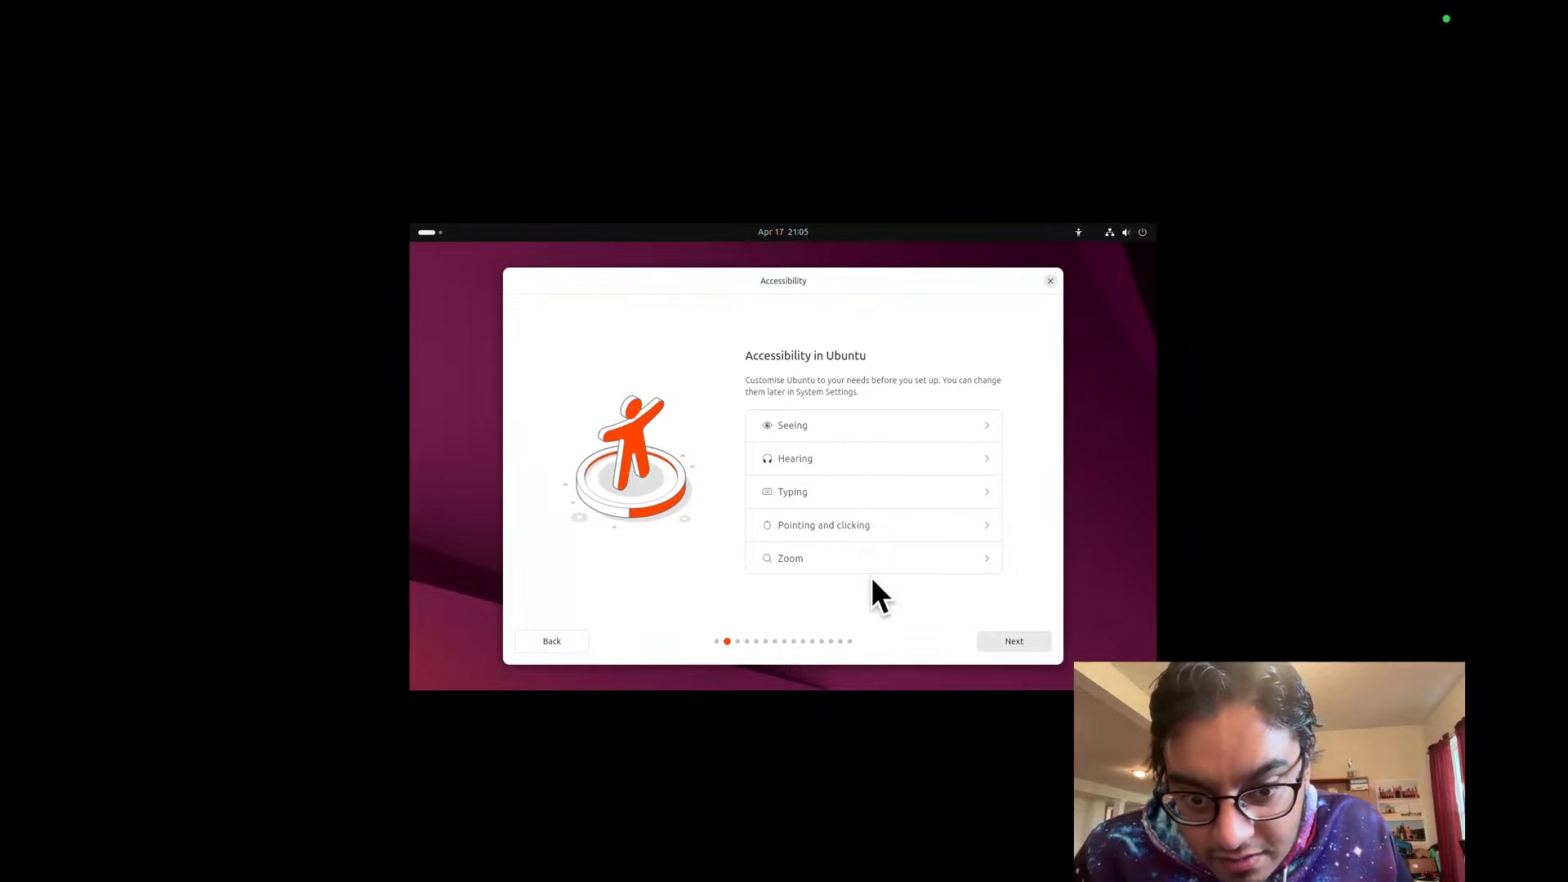
pyautogui.click(1005, 641)
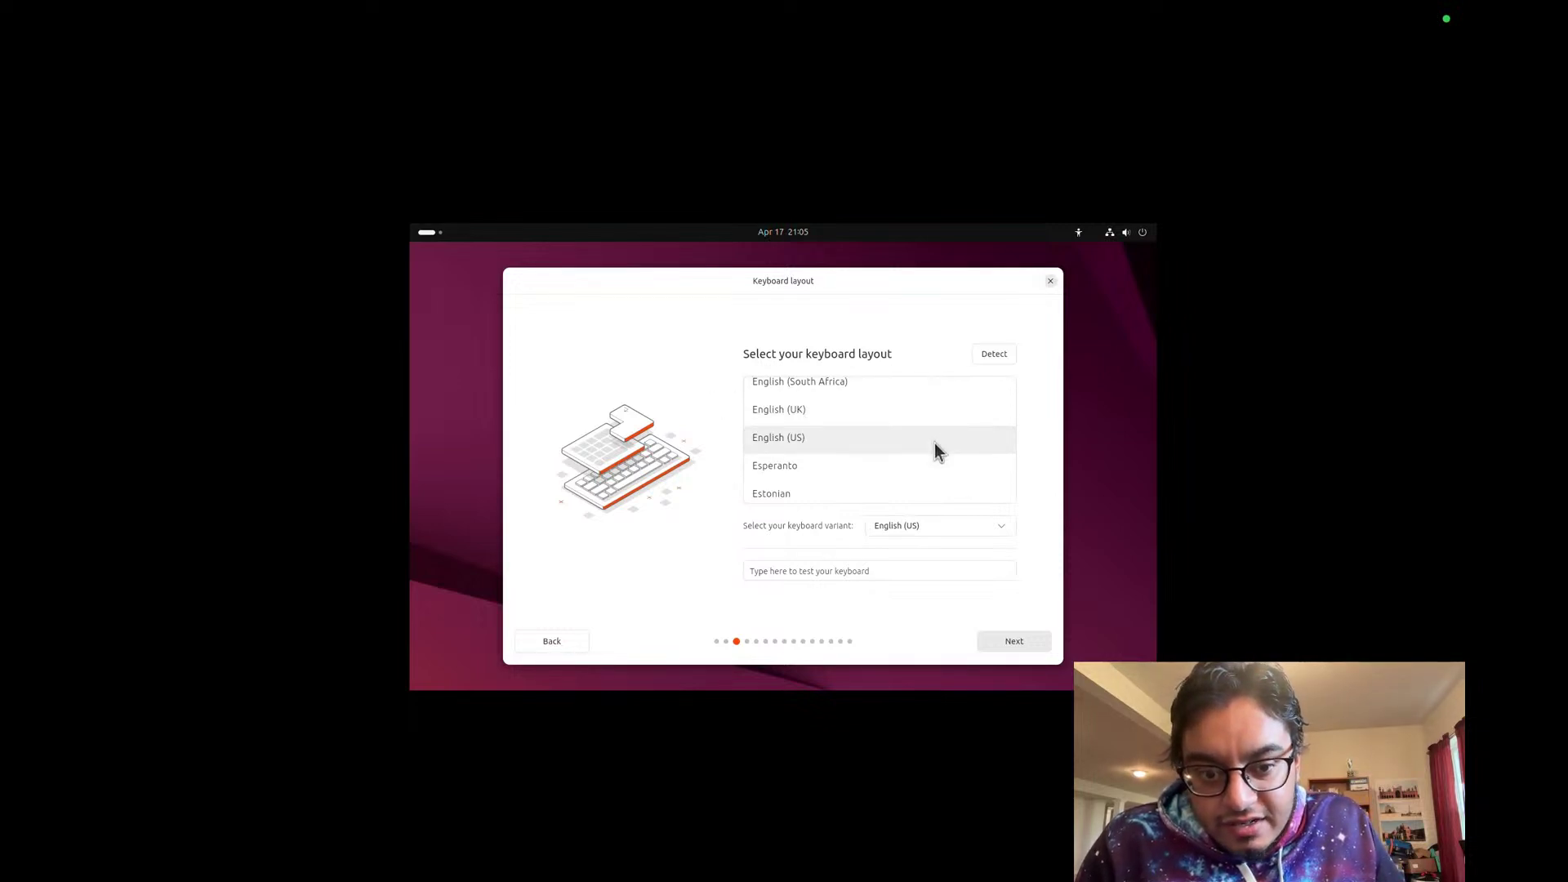
pyautogui.click(1030, 642)
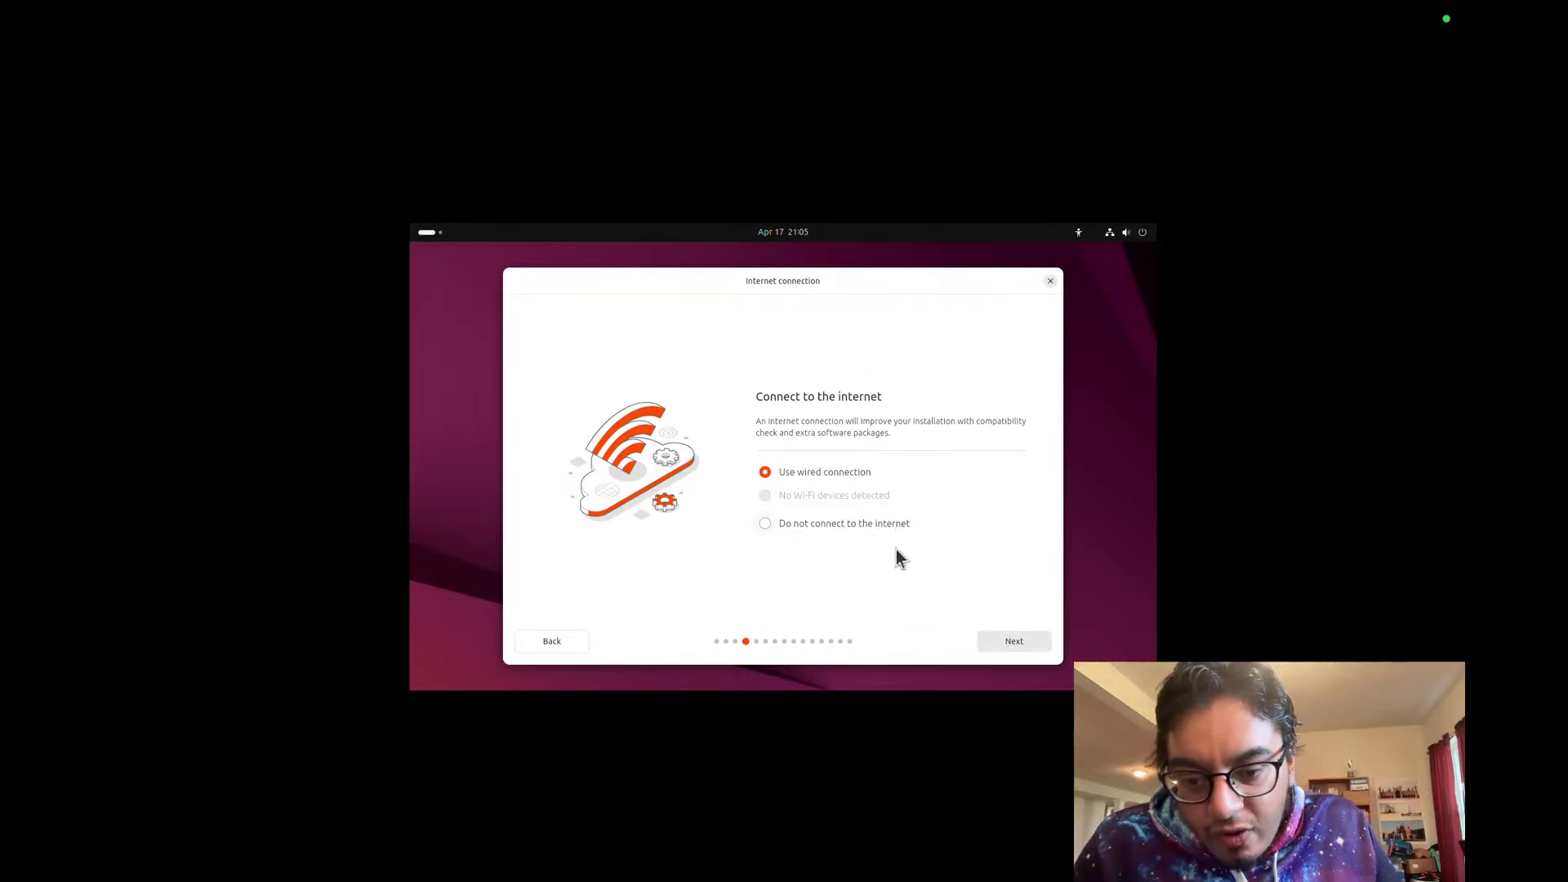
pyautogui.click(1012, 643)
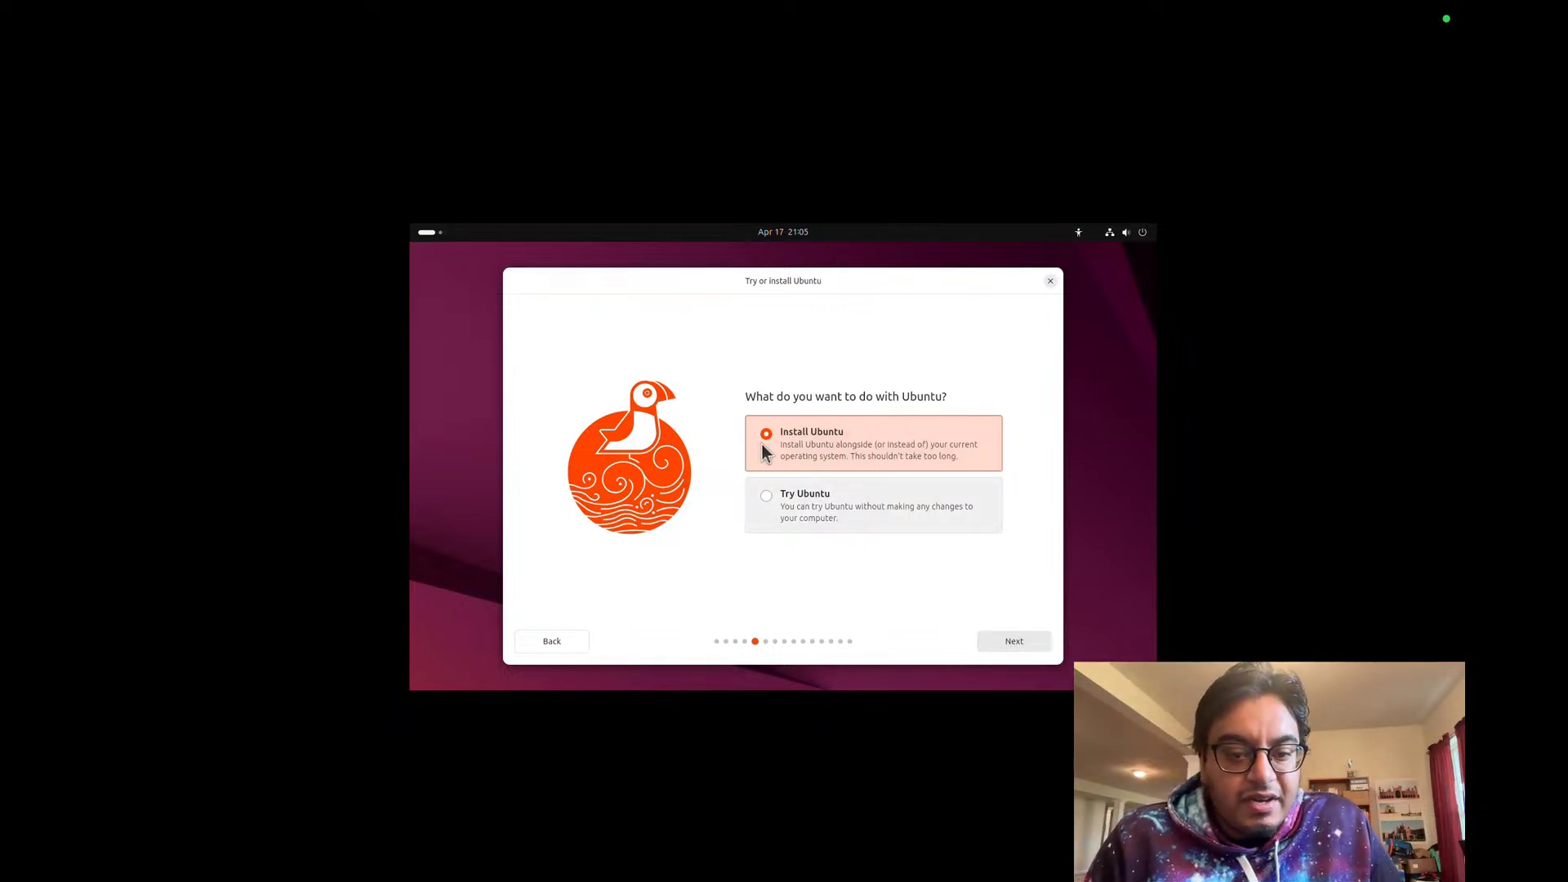
# Step: Choose Install Ubuntu, Interactive installation and the Default app selection
pyautogui.click(1036, 642)
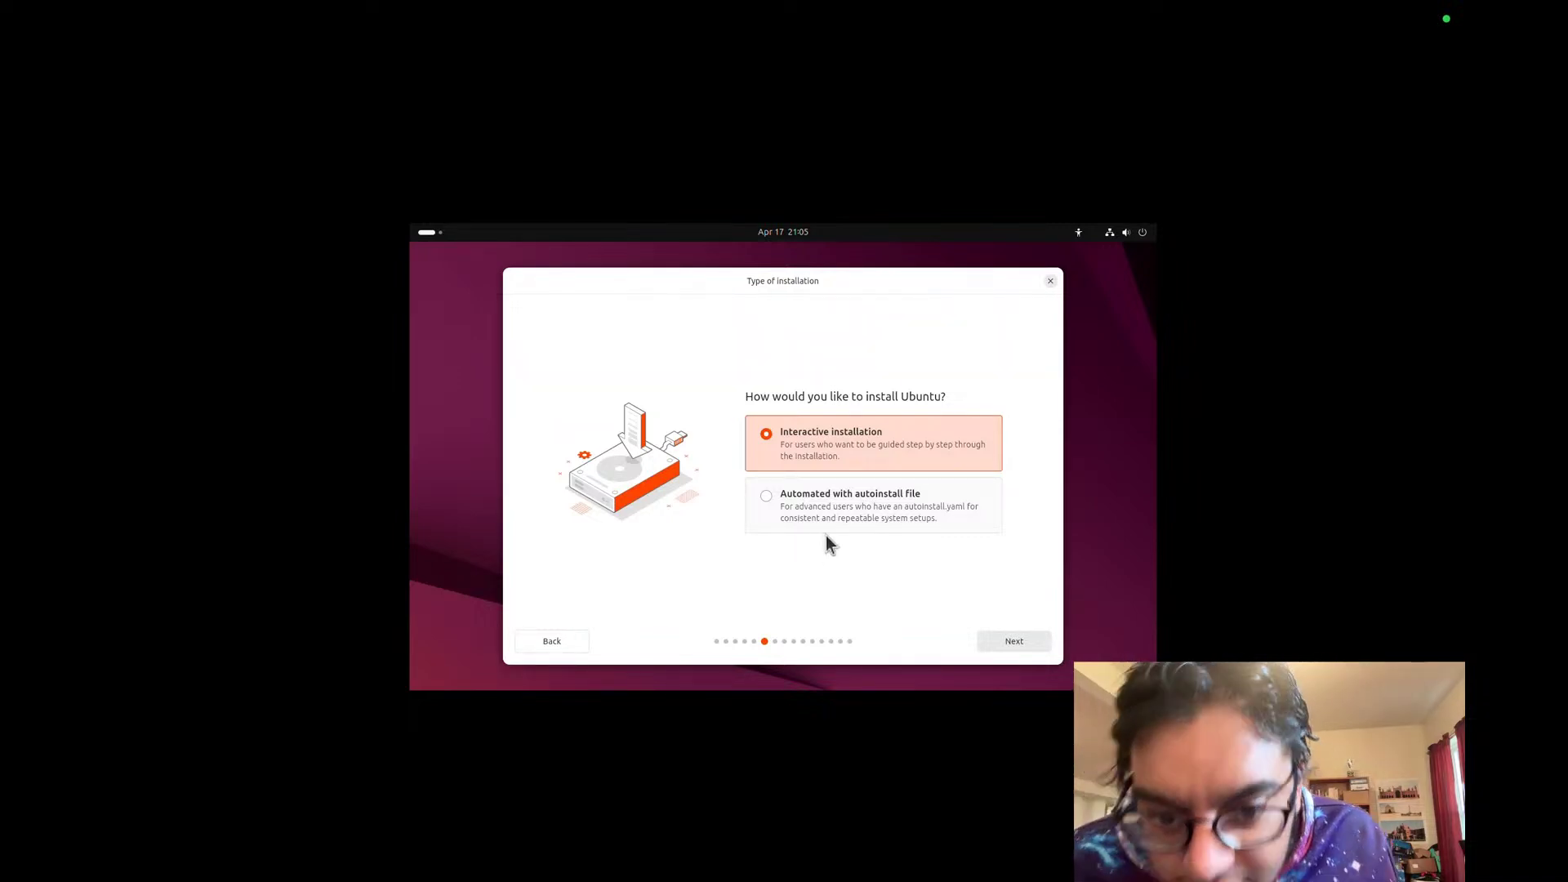
pyautogui.click(1025, 645)
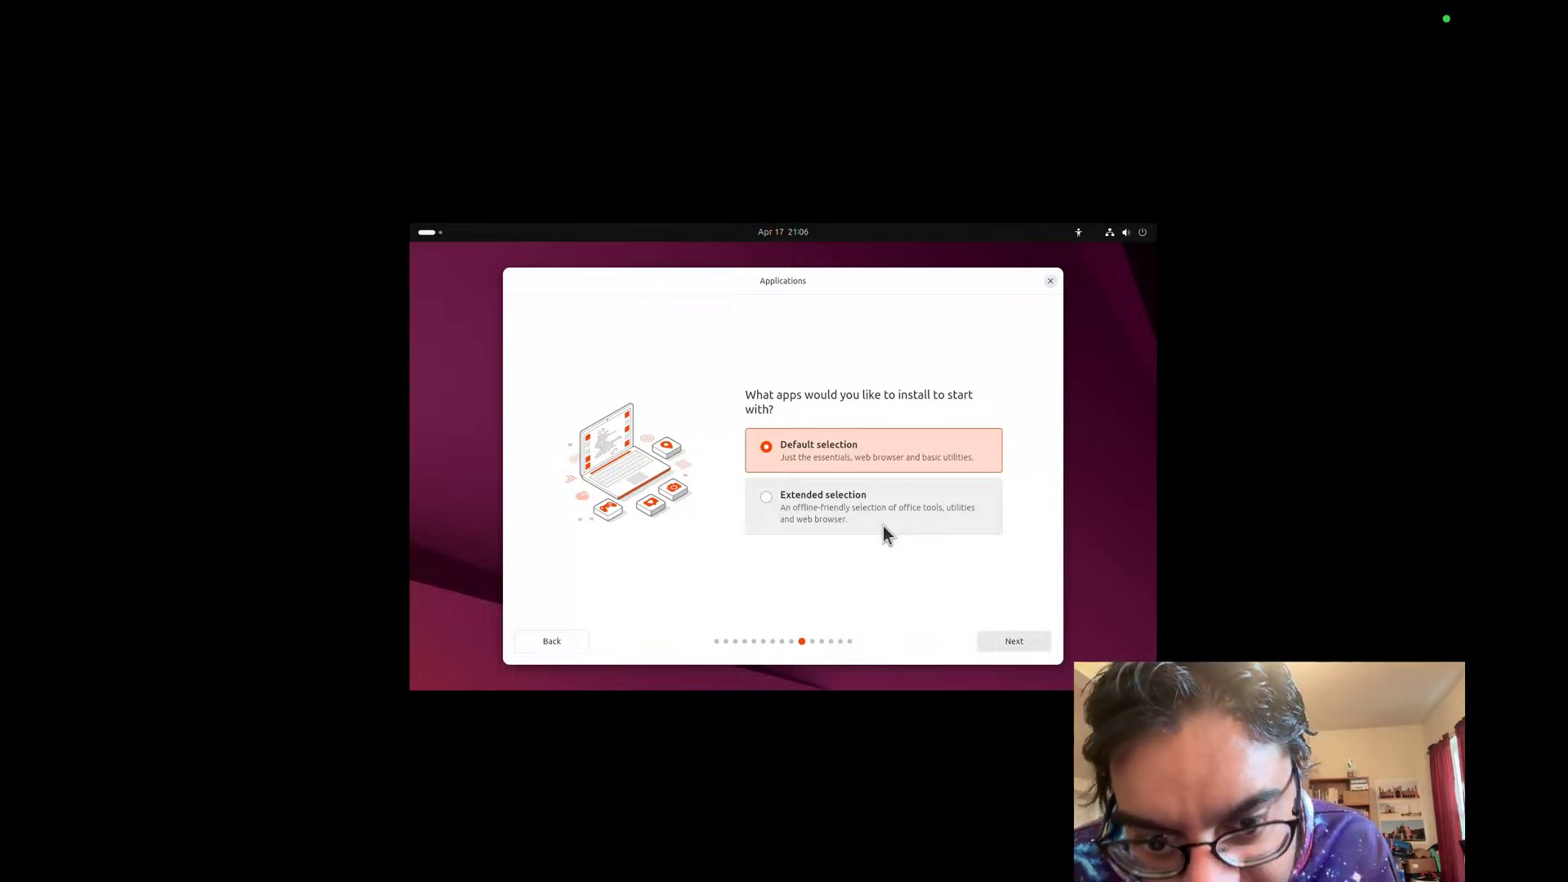
pyautogui.click(1042, 645)
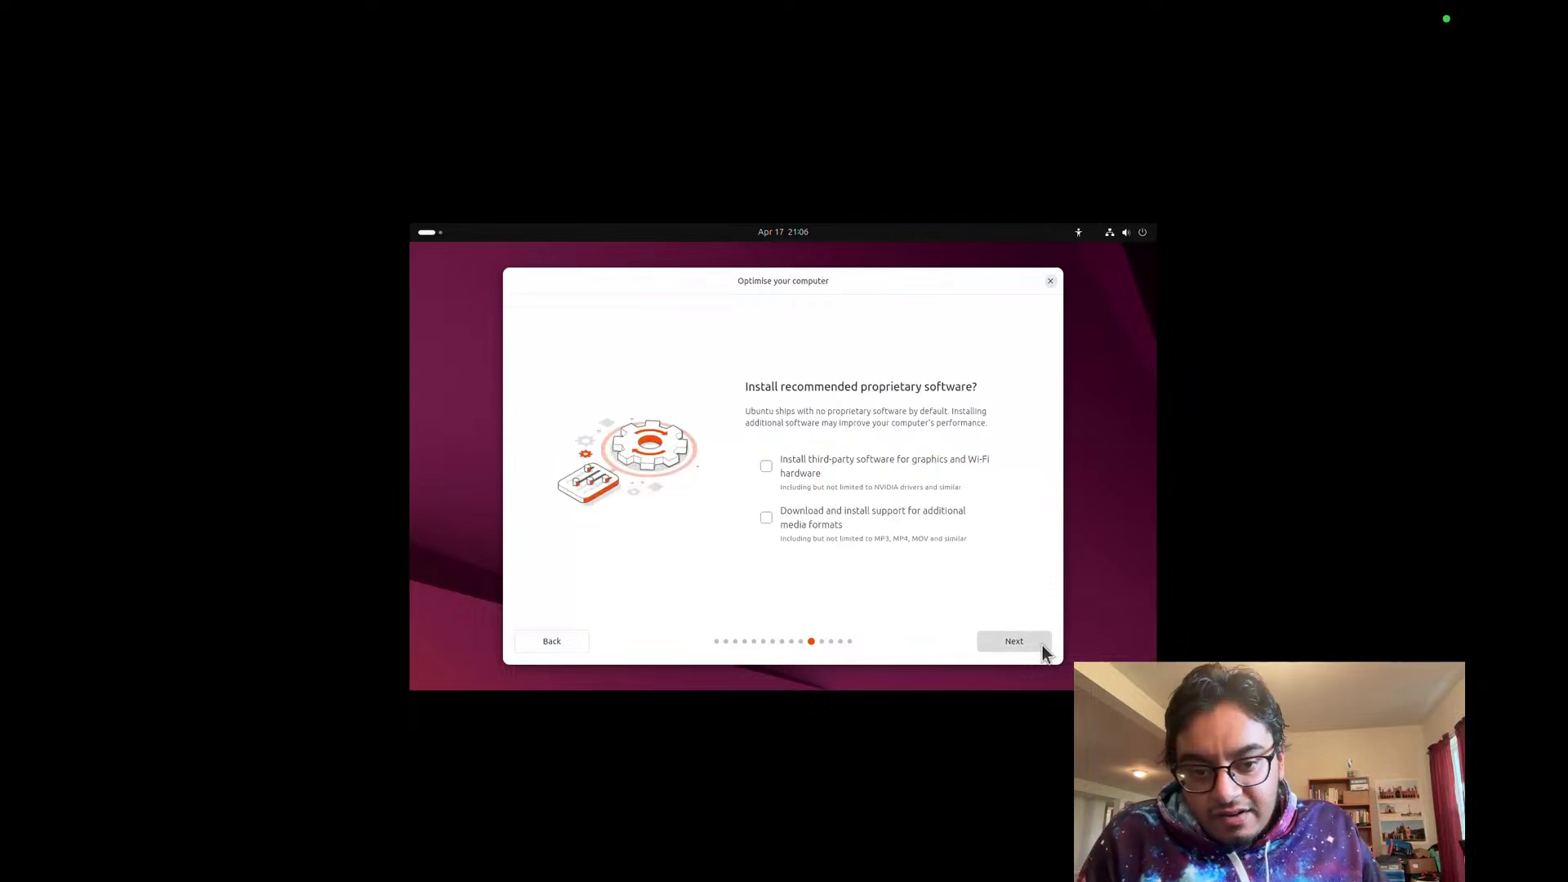
# Step: Enable third-party graphics/Wi-Fi software and additional media formats, then continue to Disk setup
pyautogui.click(907, 485)
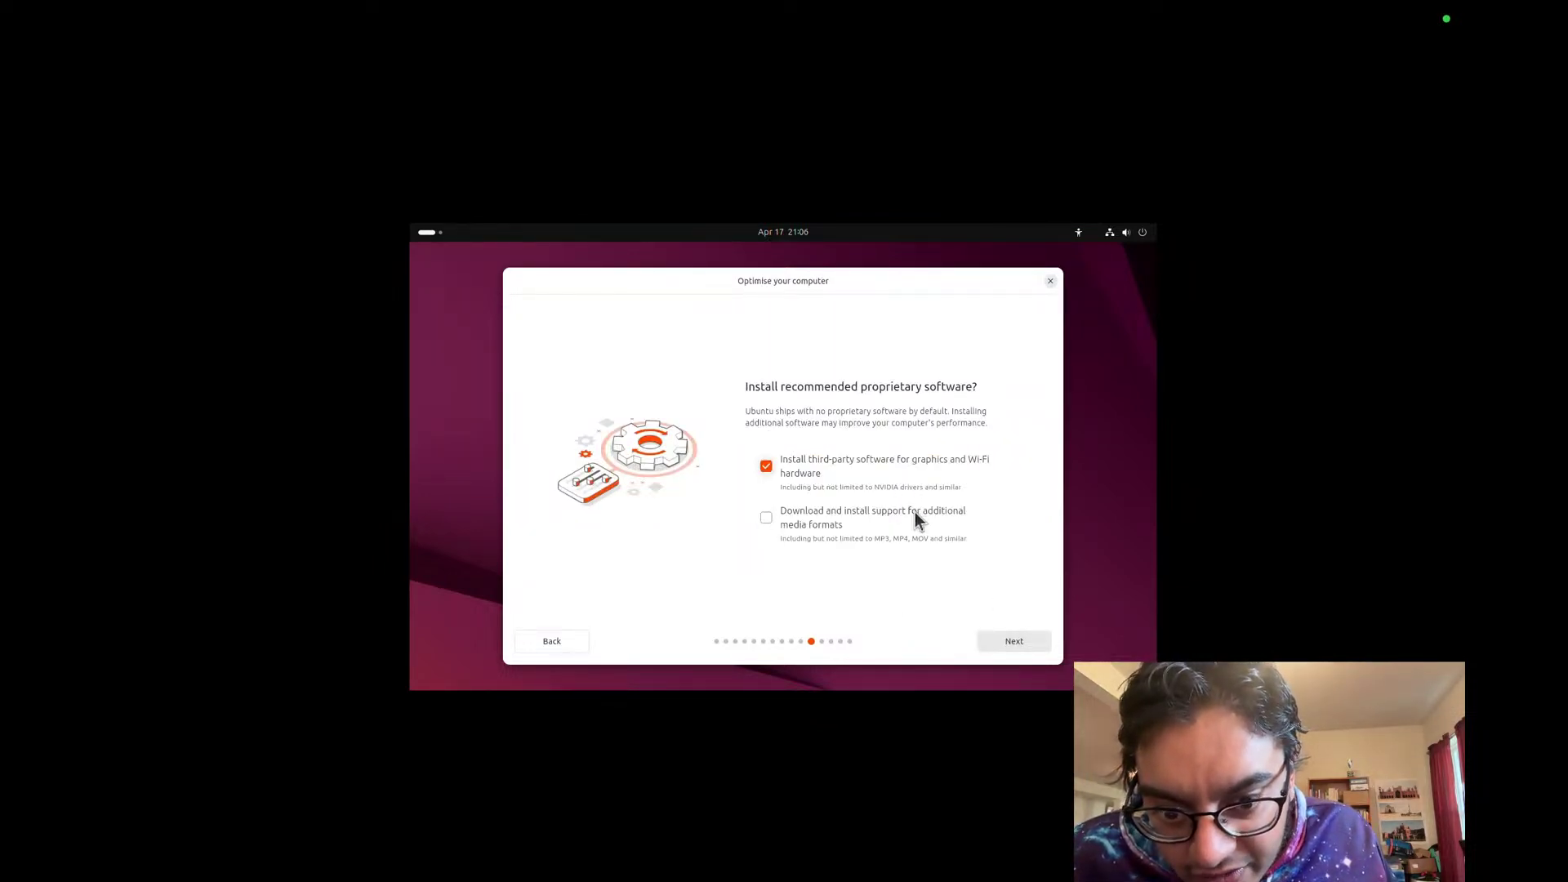
pyautogui.click(898, 527)
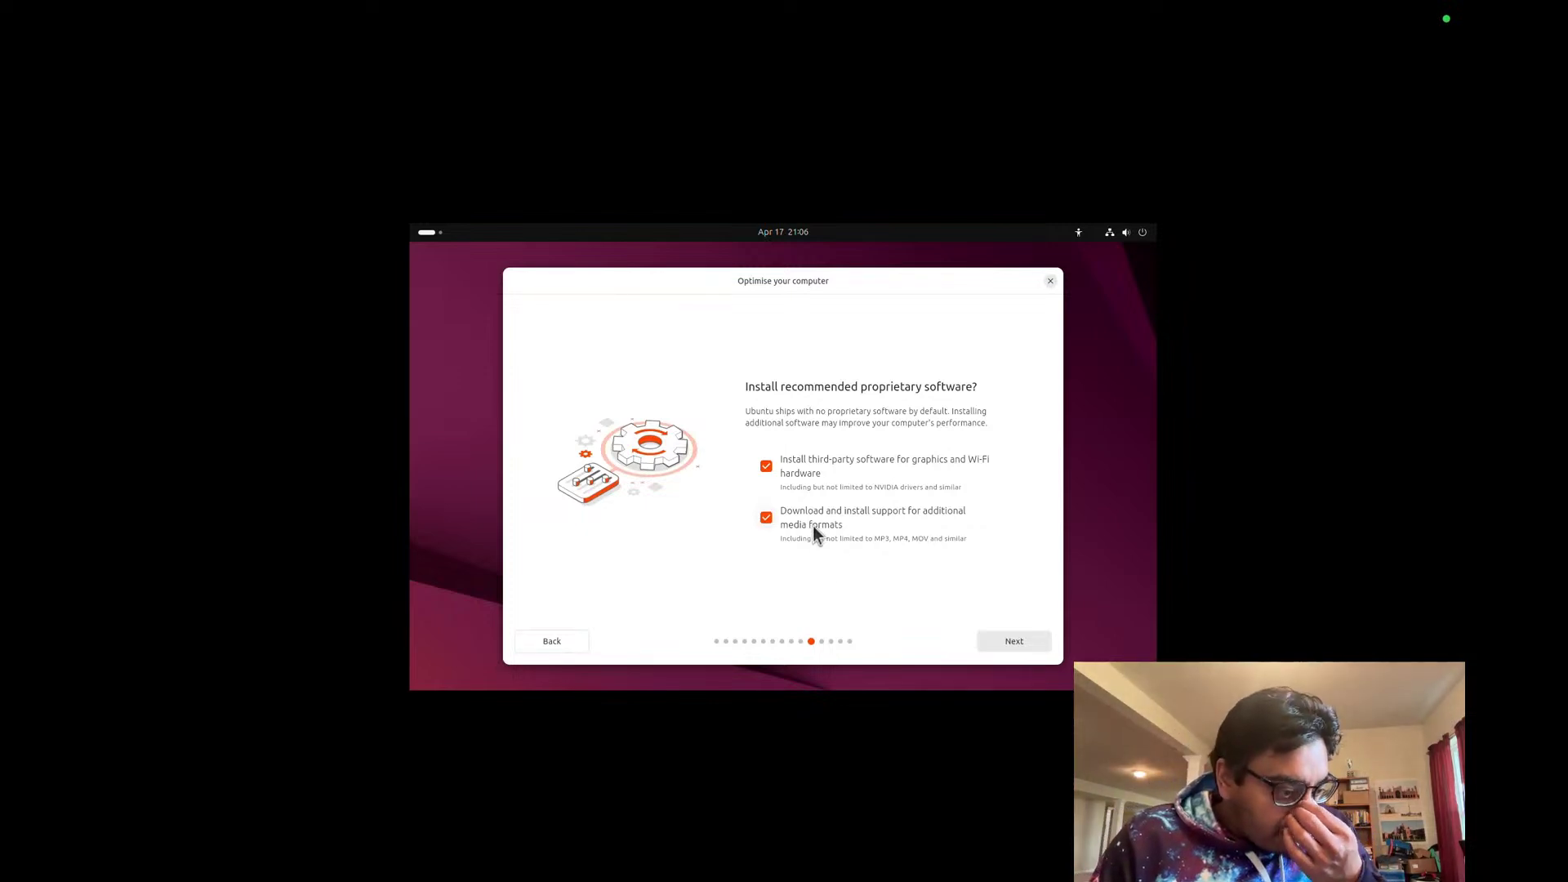
pyautogui.hotkey('ctrl', 'Right')
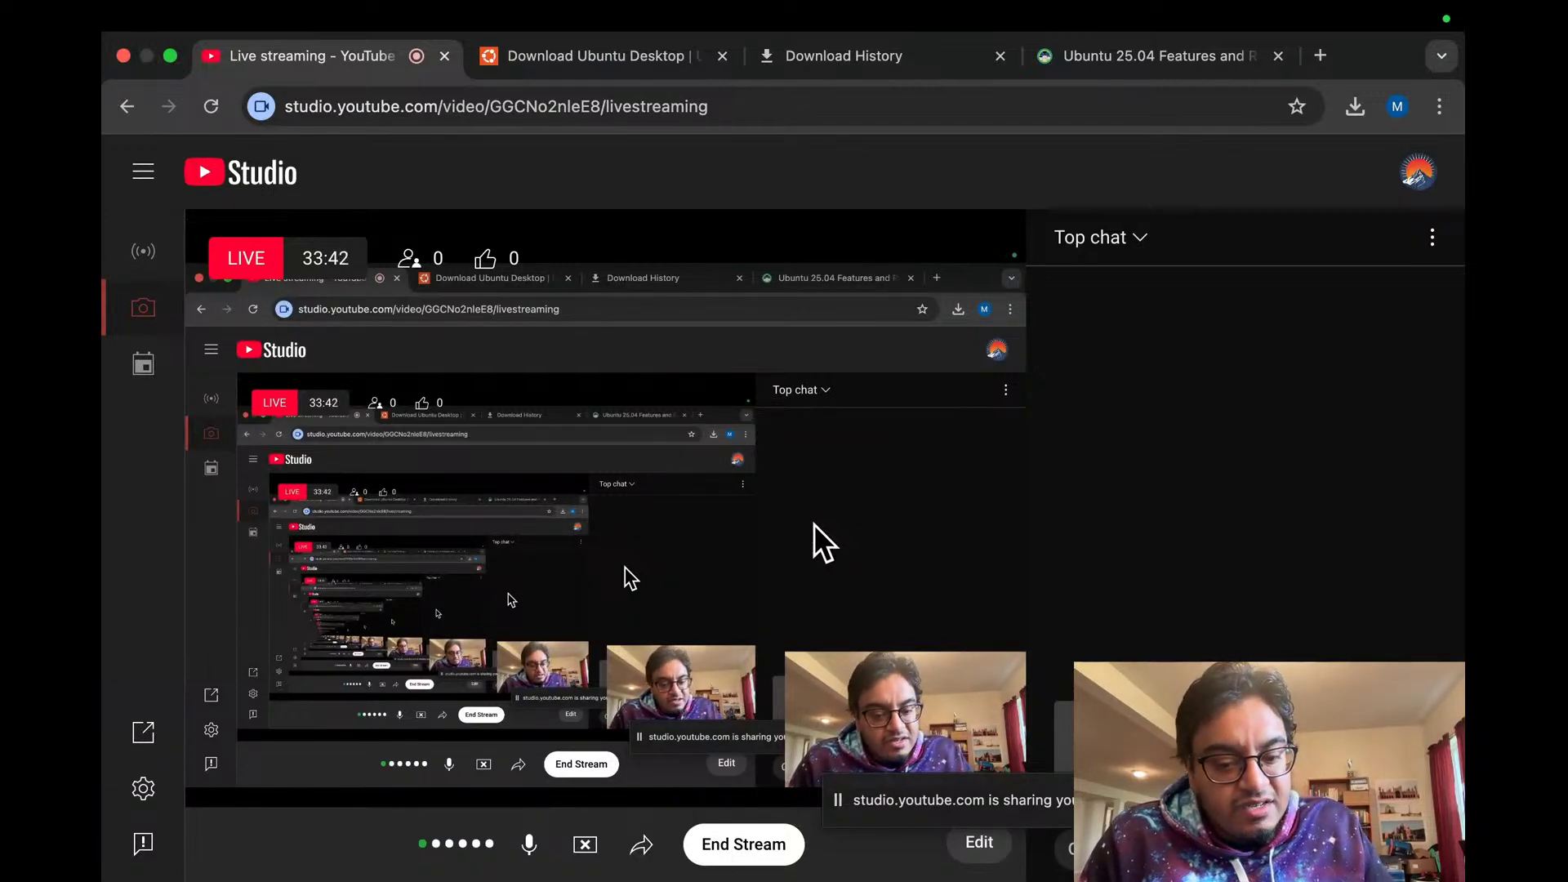
pyautogui.hotkey('ctrl', 'Left')
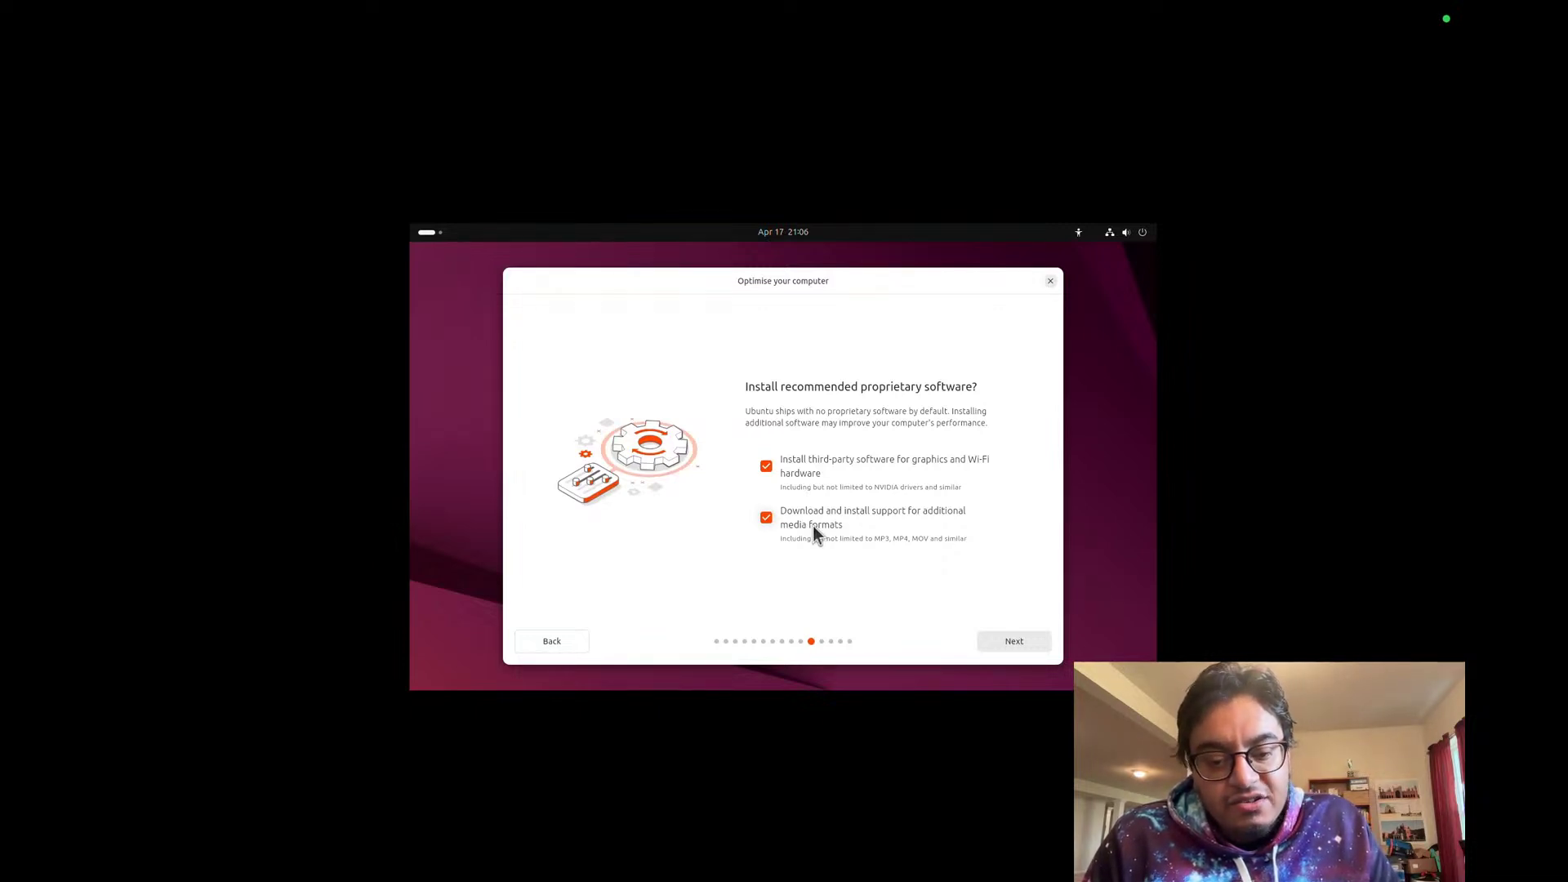
pyautogui.click(1018, 647)
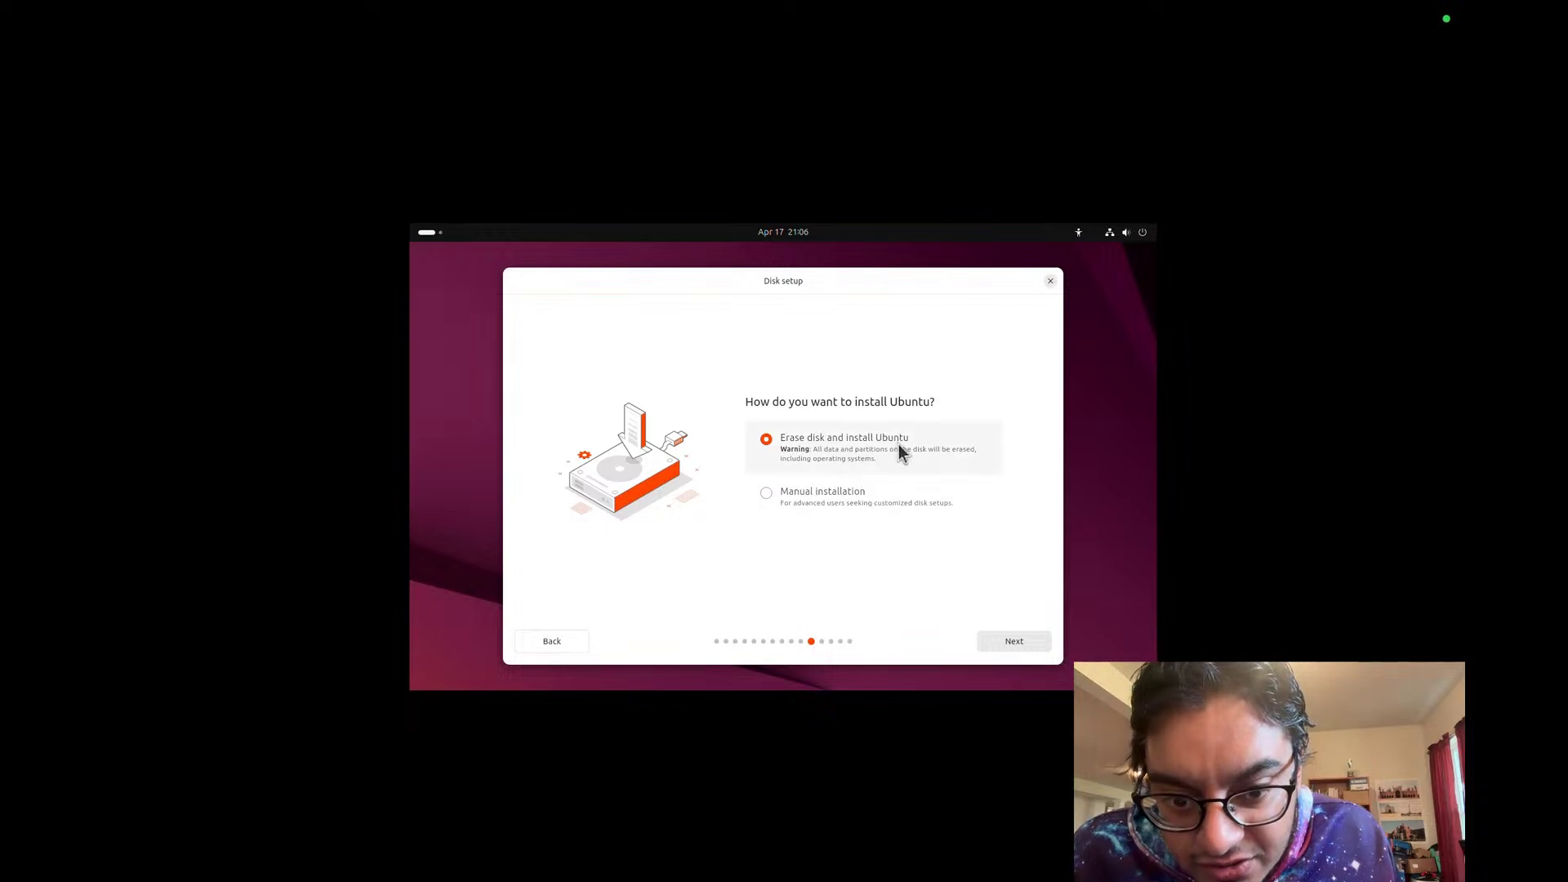
# Step: Keep Erase disk without encryption and create the user account with a username and password
pyautogui.click(1014, 642)
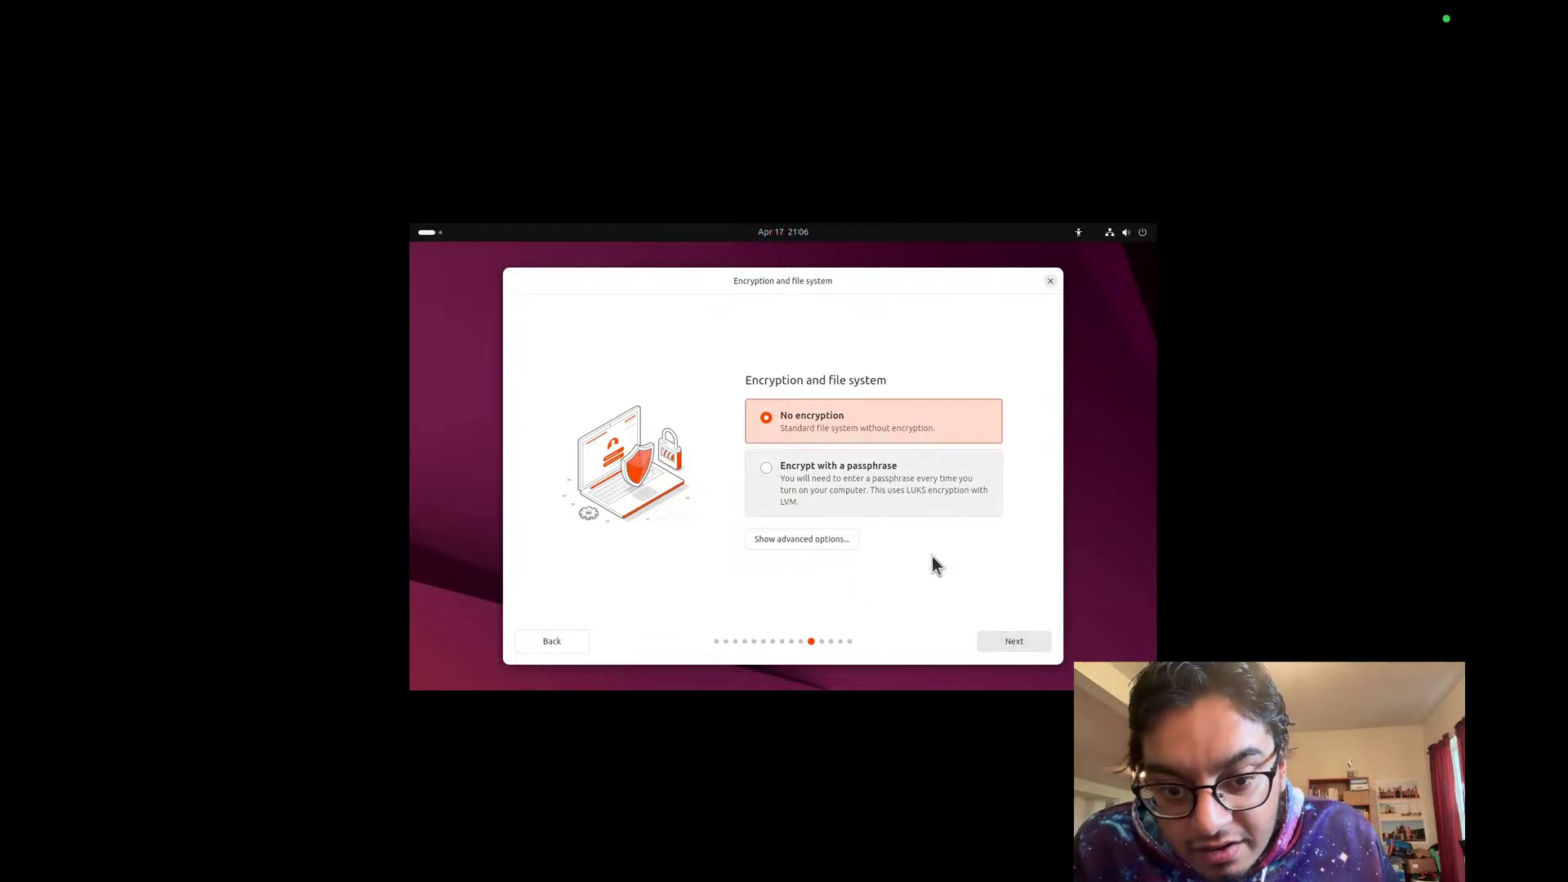
pyautogui.click(1009, 637)
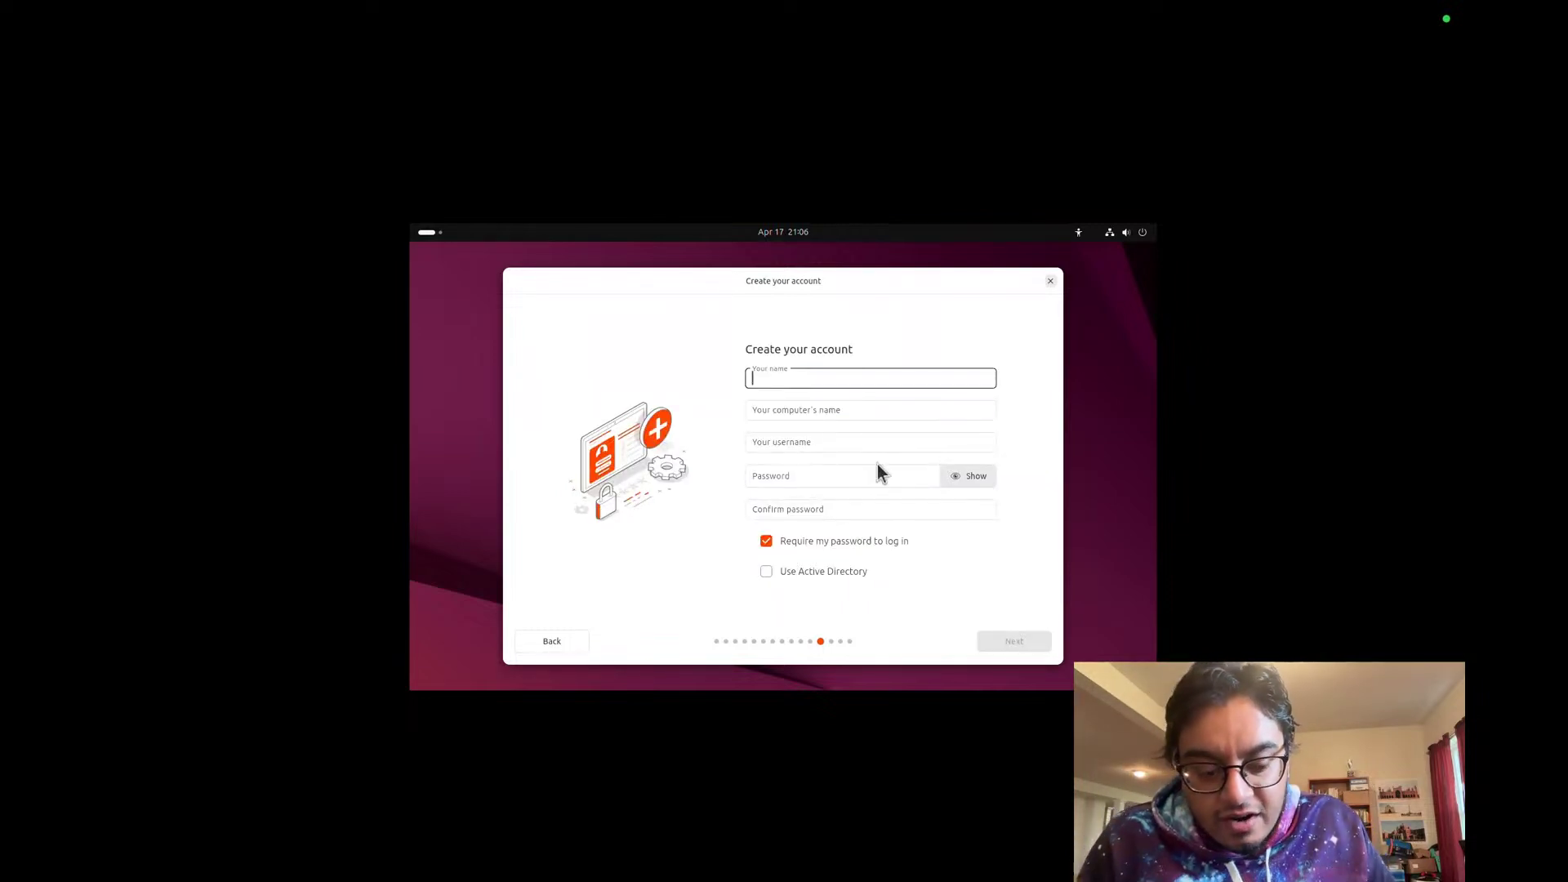
pyautogui.write('spacey')
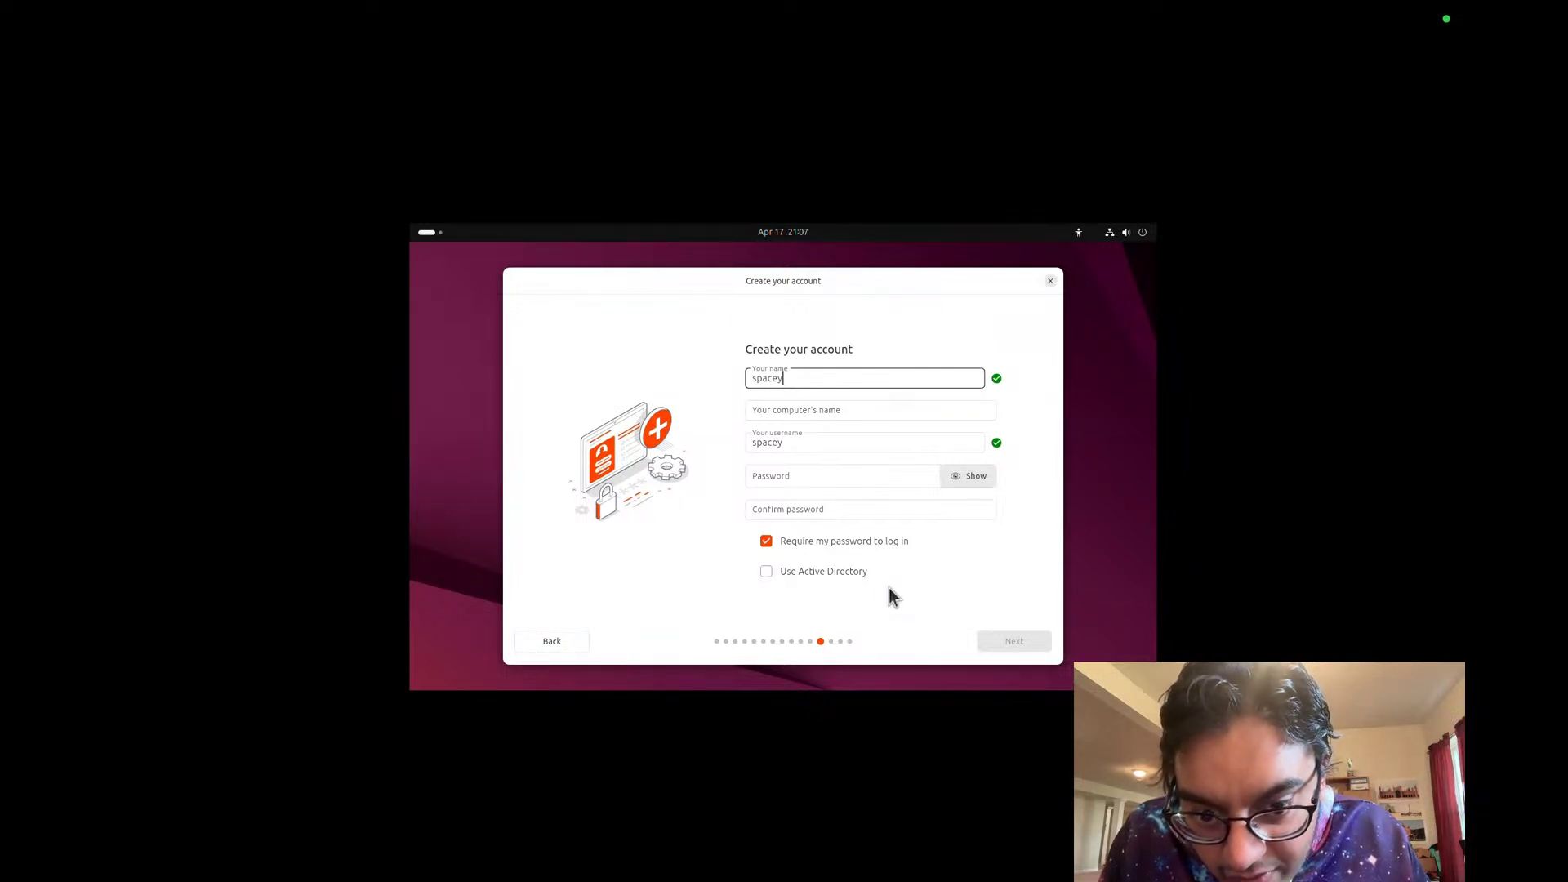
pyautogui.click(826, 479)
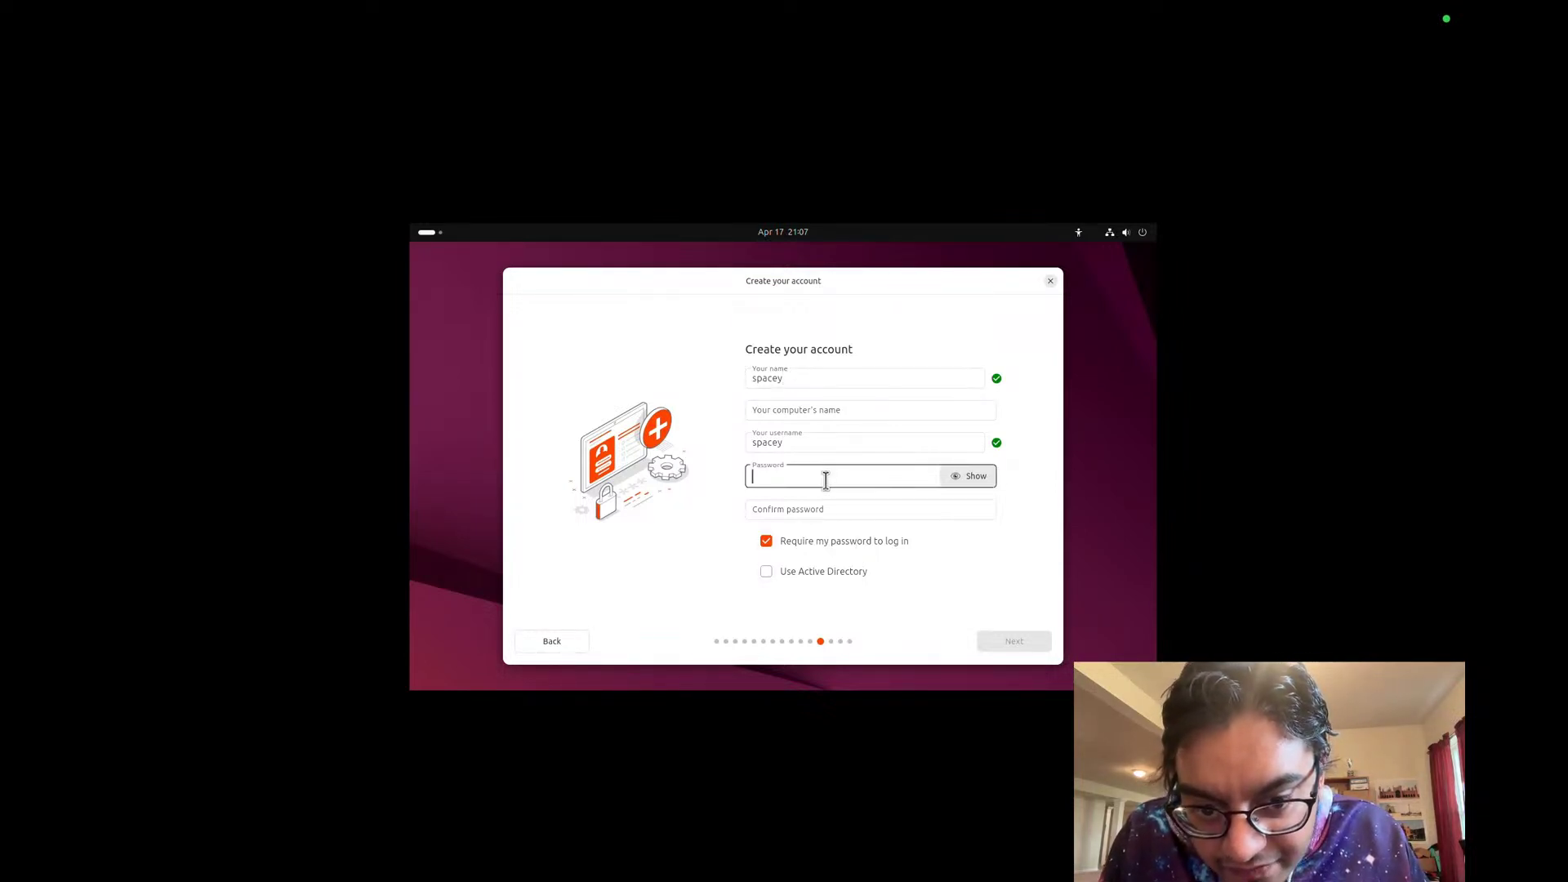
pyautogui.write('12')
pyautogui.press('Tab')
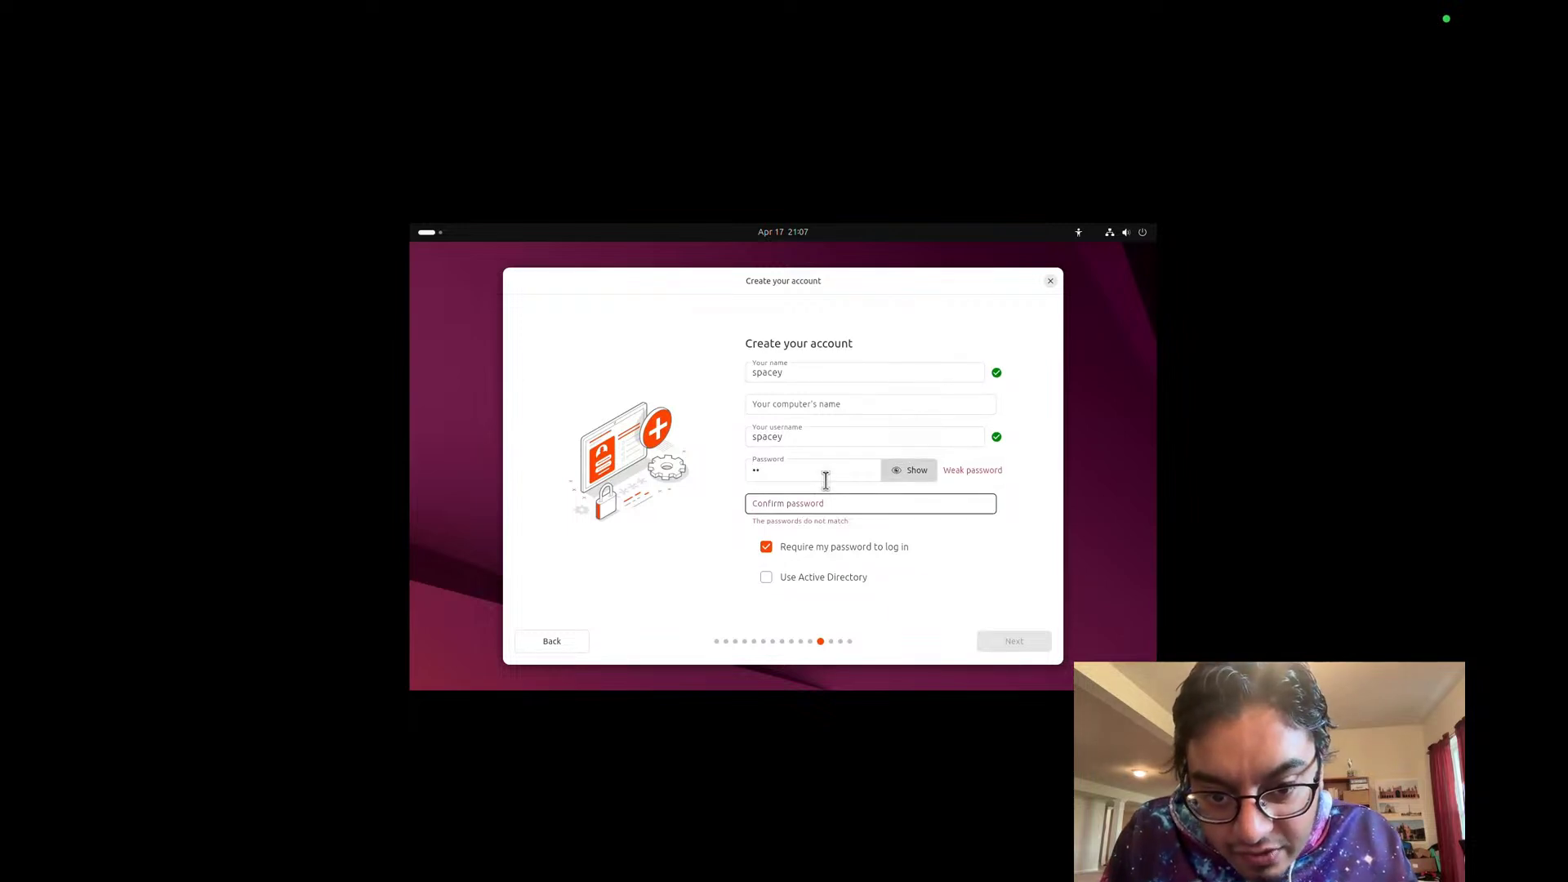
pyautogui.click(826, 501)
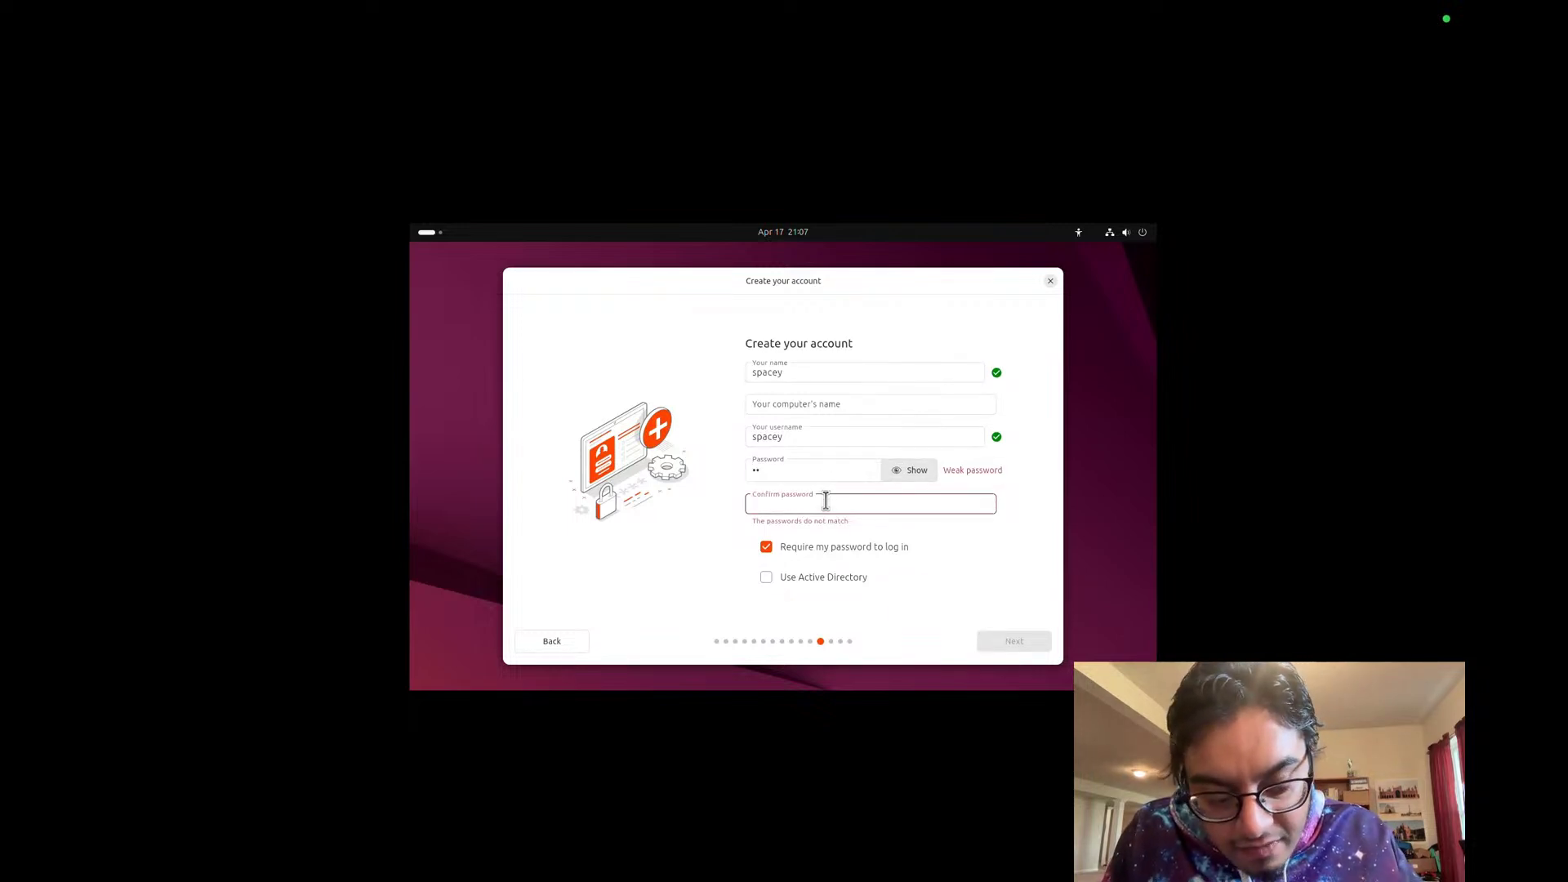
pyautogui.write('12')
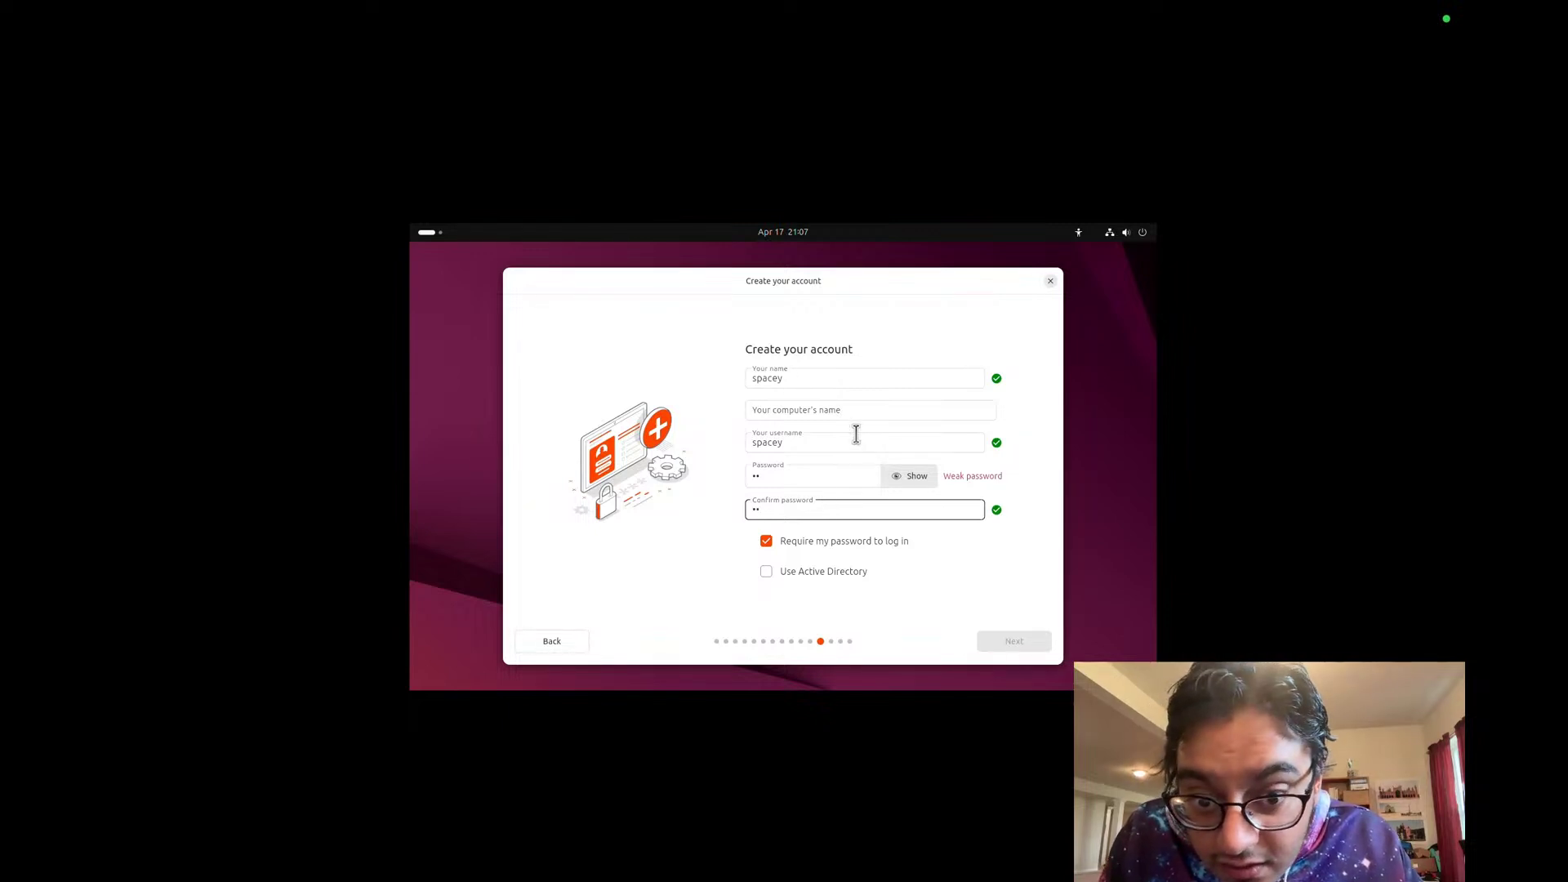
# Step: Name the computer 'nebula' and continue to the Ready to install review
pyautogui.click(869, 411)
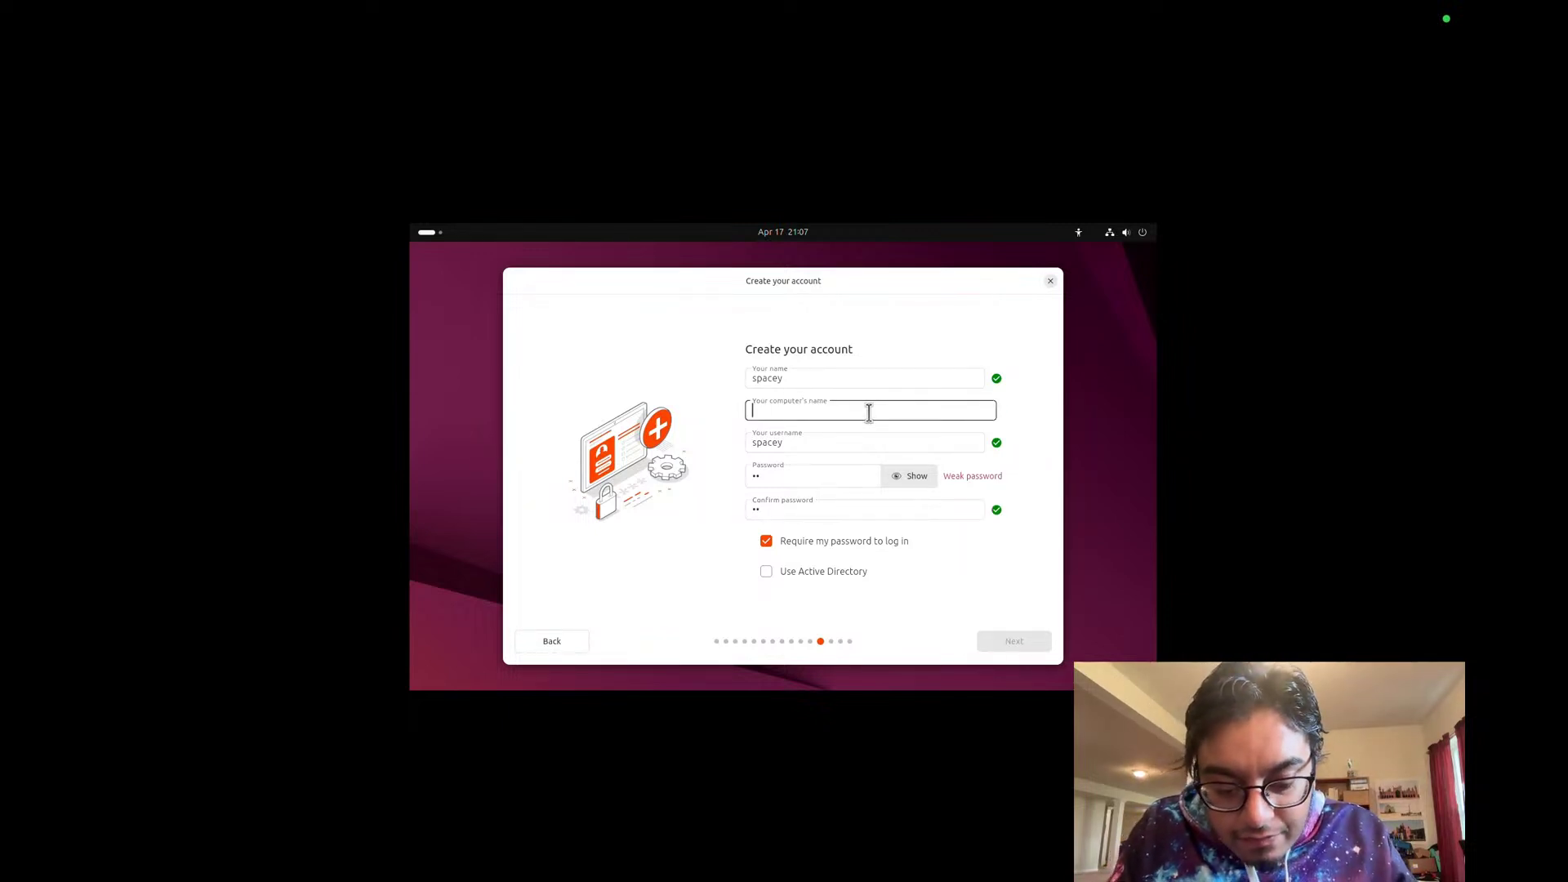
pyautogui.write('nebula')
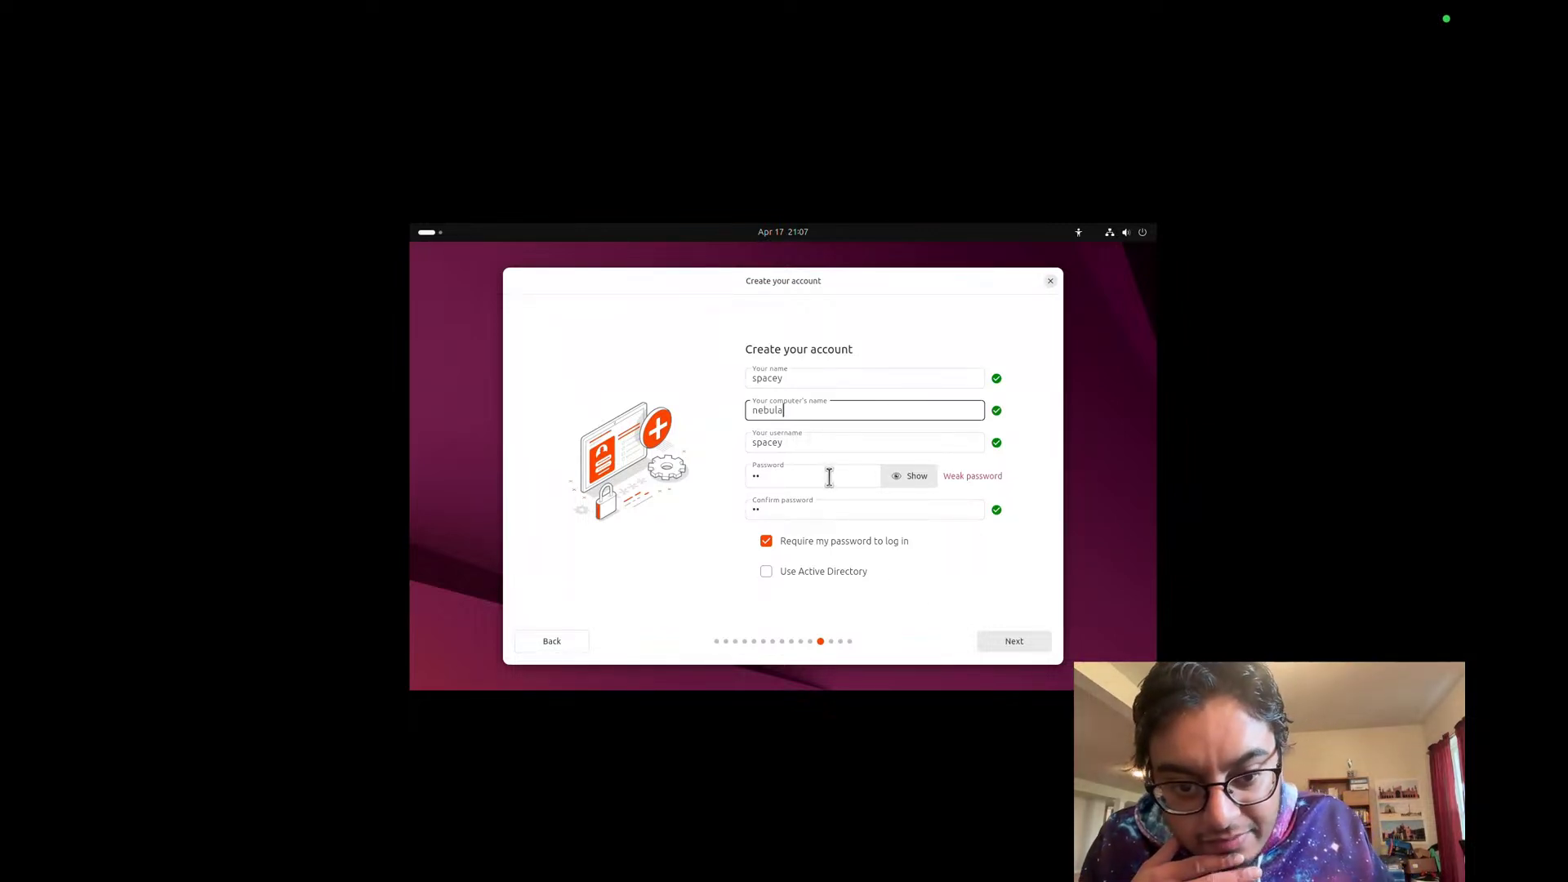
pyautogui.click(1009, 651)
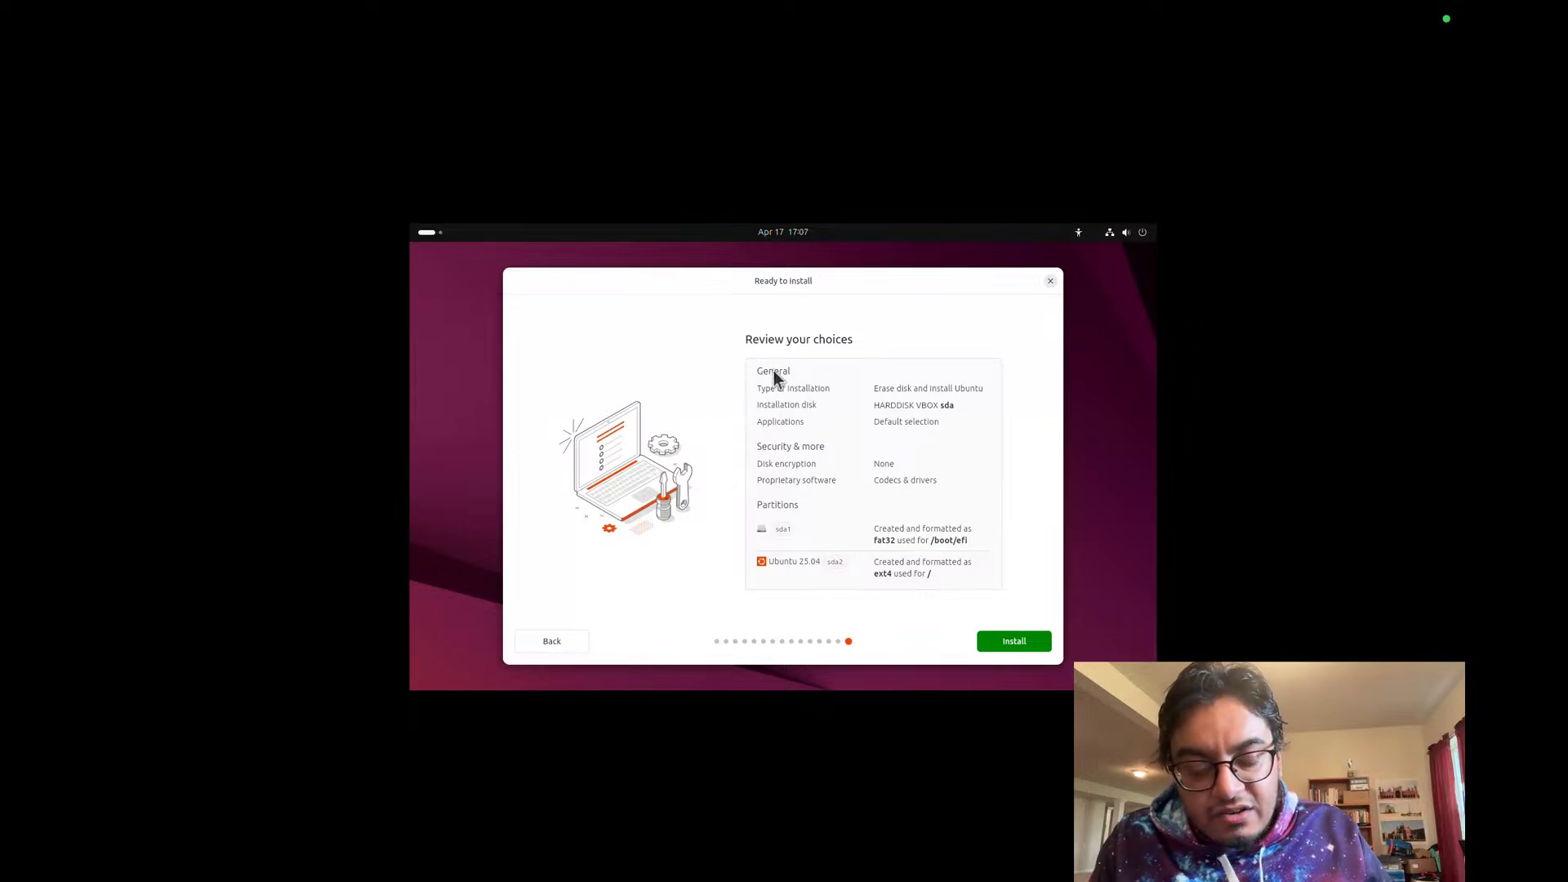
# Step: Switch Spaces over to check on the YouTube Studio live stream
pyautogui.hotkey('ctrl', 'Right')
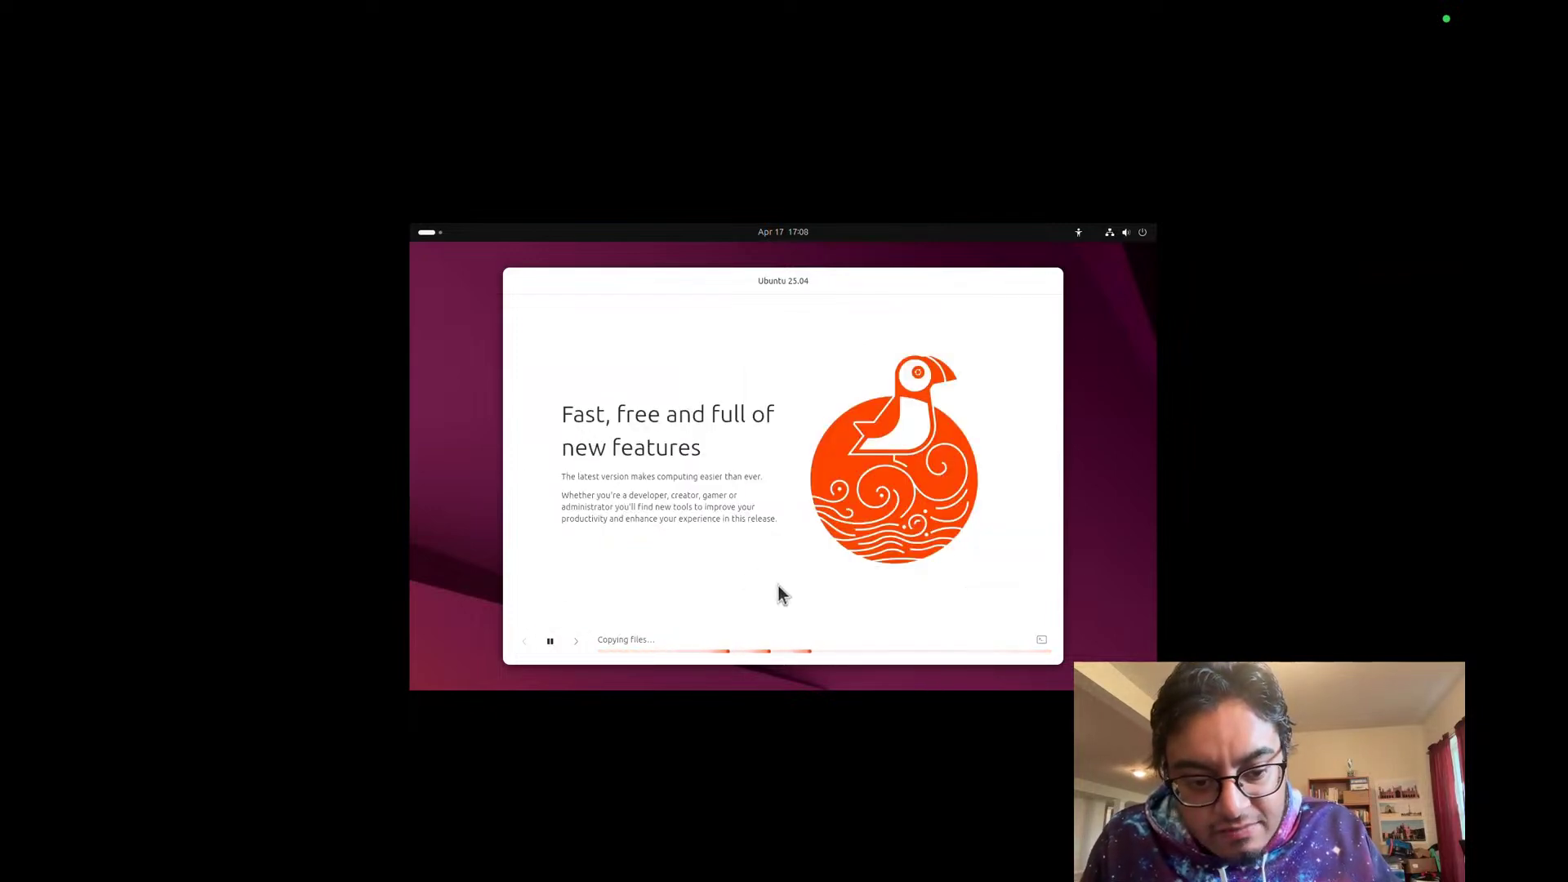
# Step: Glance at YouTube Studio, then take the ubuntu25 VM out of full screen into a desktop window
pyautogui.hotkey('ctrl', 'Right')
pyautogui.hotkey('ctrl', 'Left')
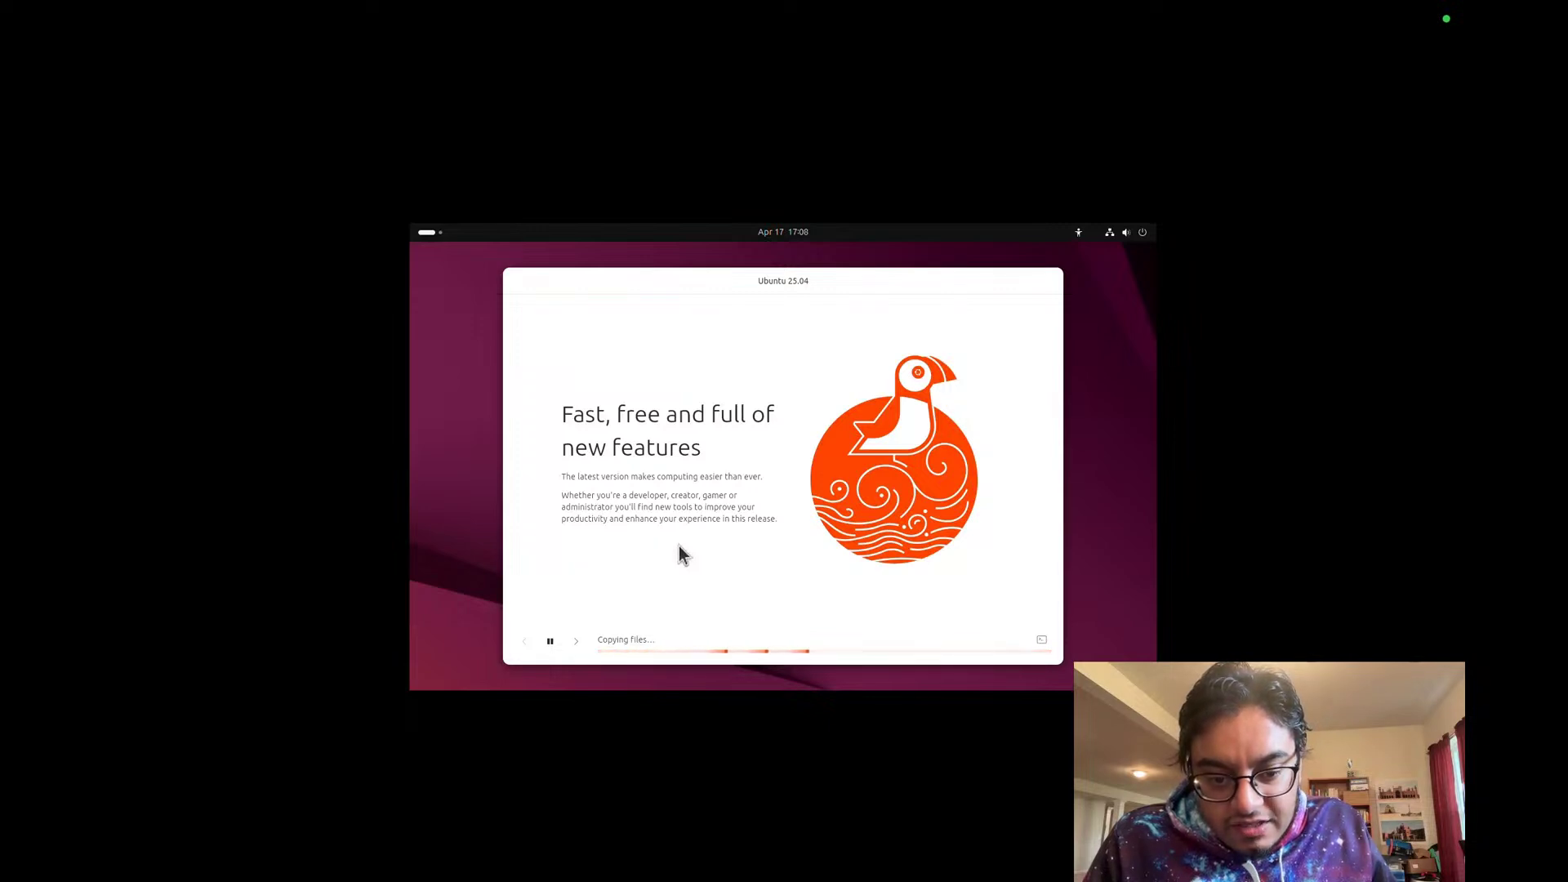
pyautogui.hotkey('ctrl', 'Right')
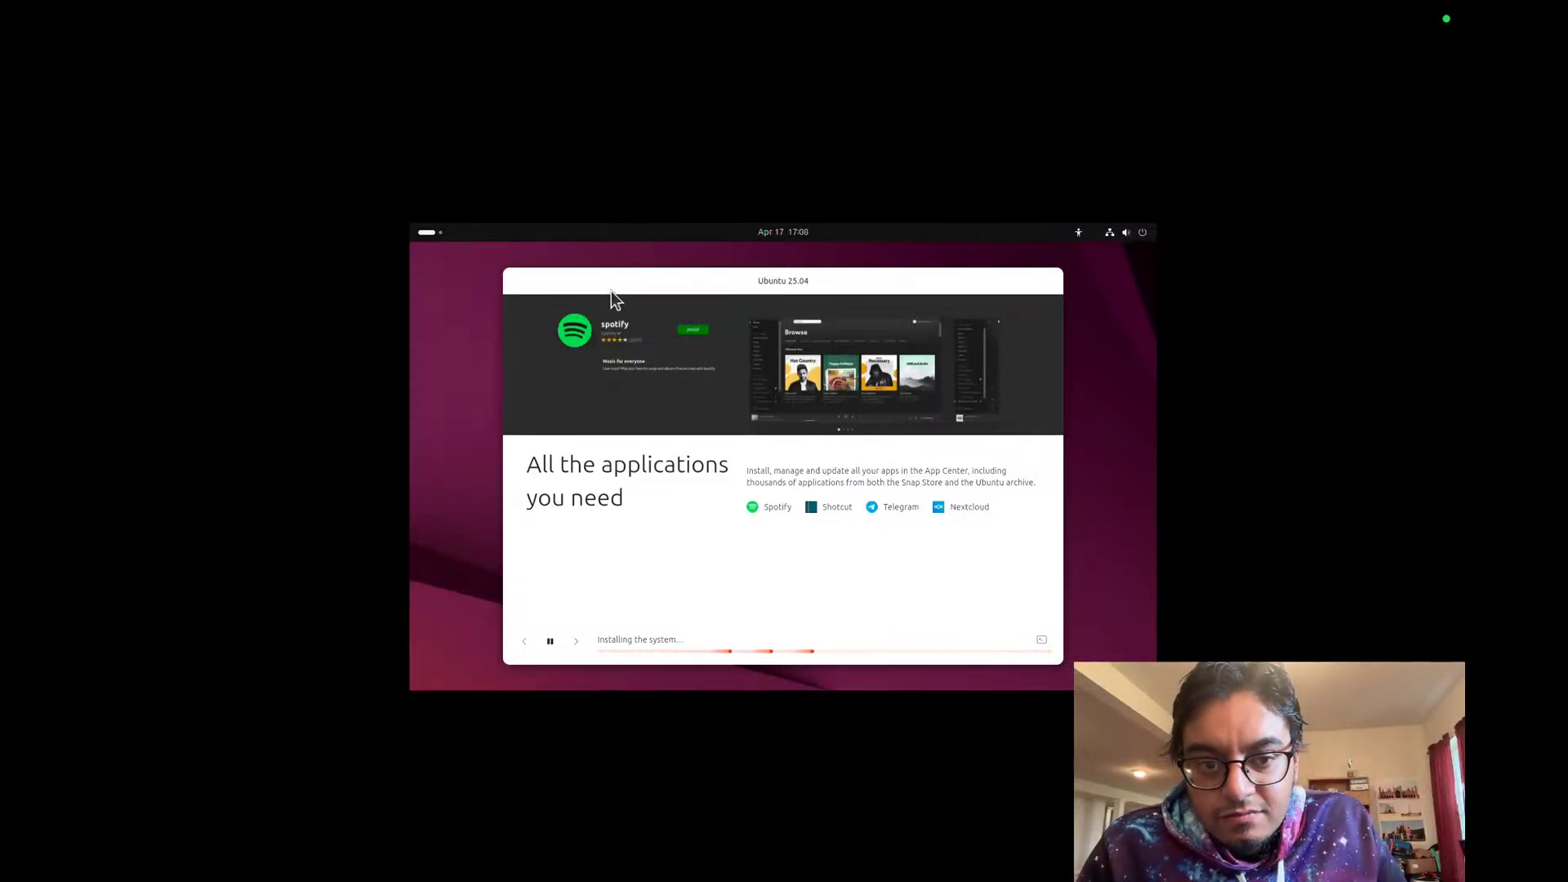
pyautogui.press('super+f')
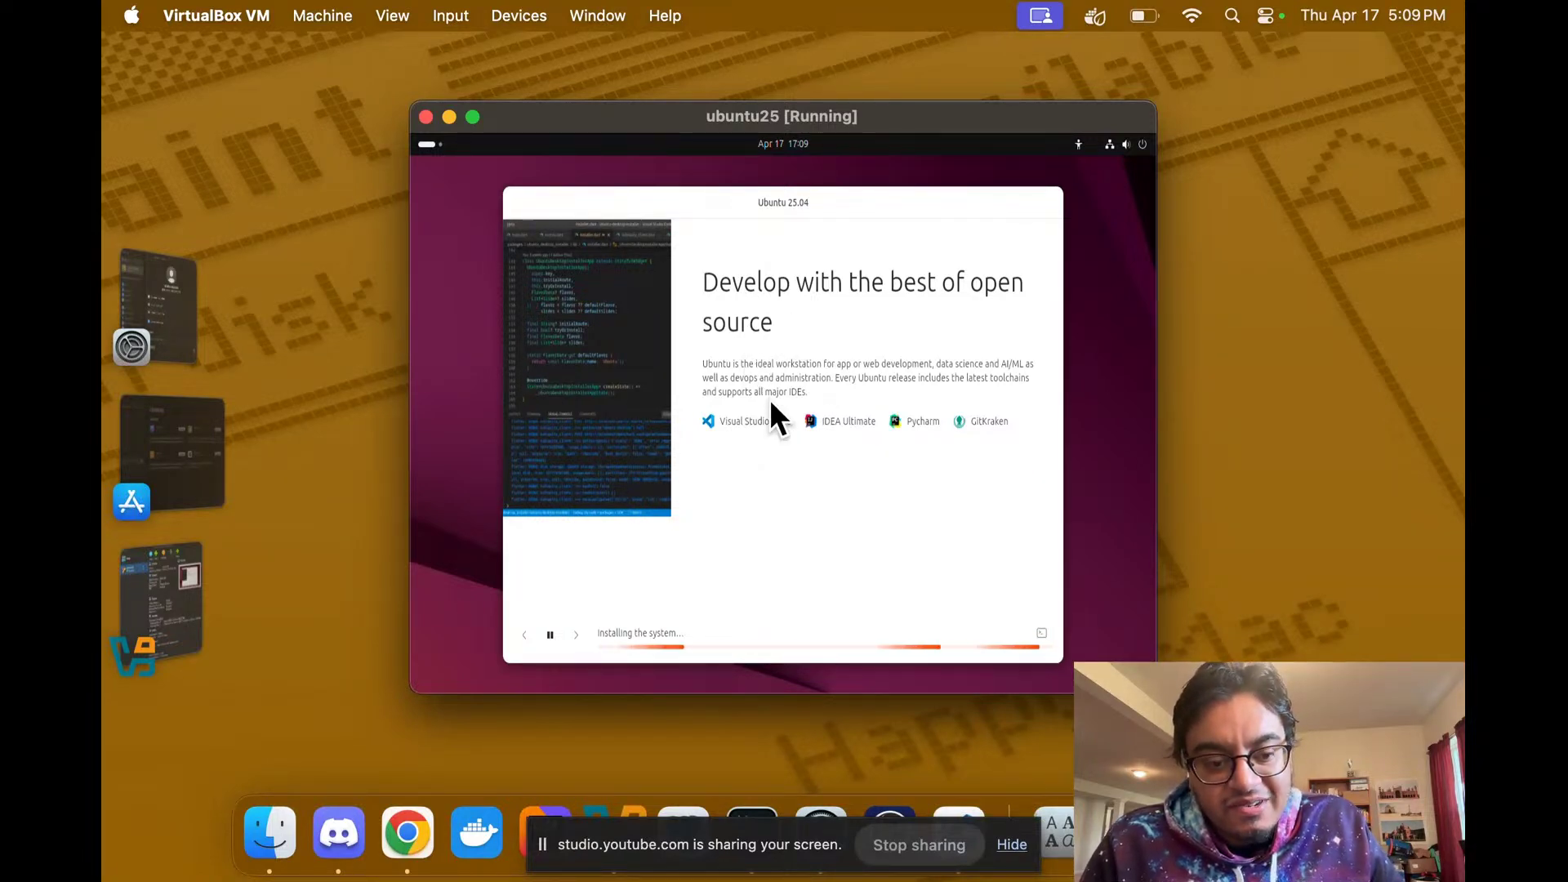
# Step: Check the Studio stream, then advance the Ubuntu installer slideshow to the next slide
pyautogui.hotkey('ctrl', 'Right')
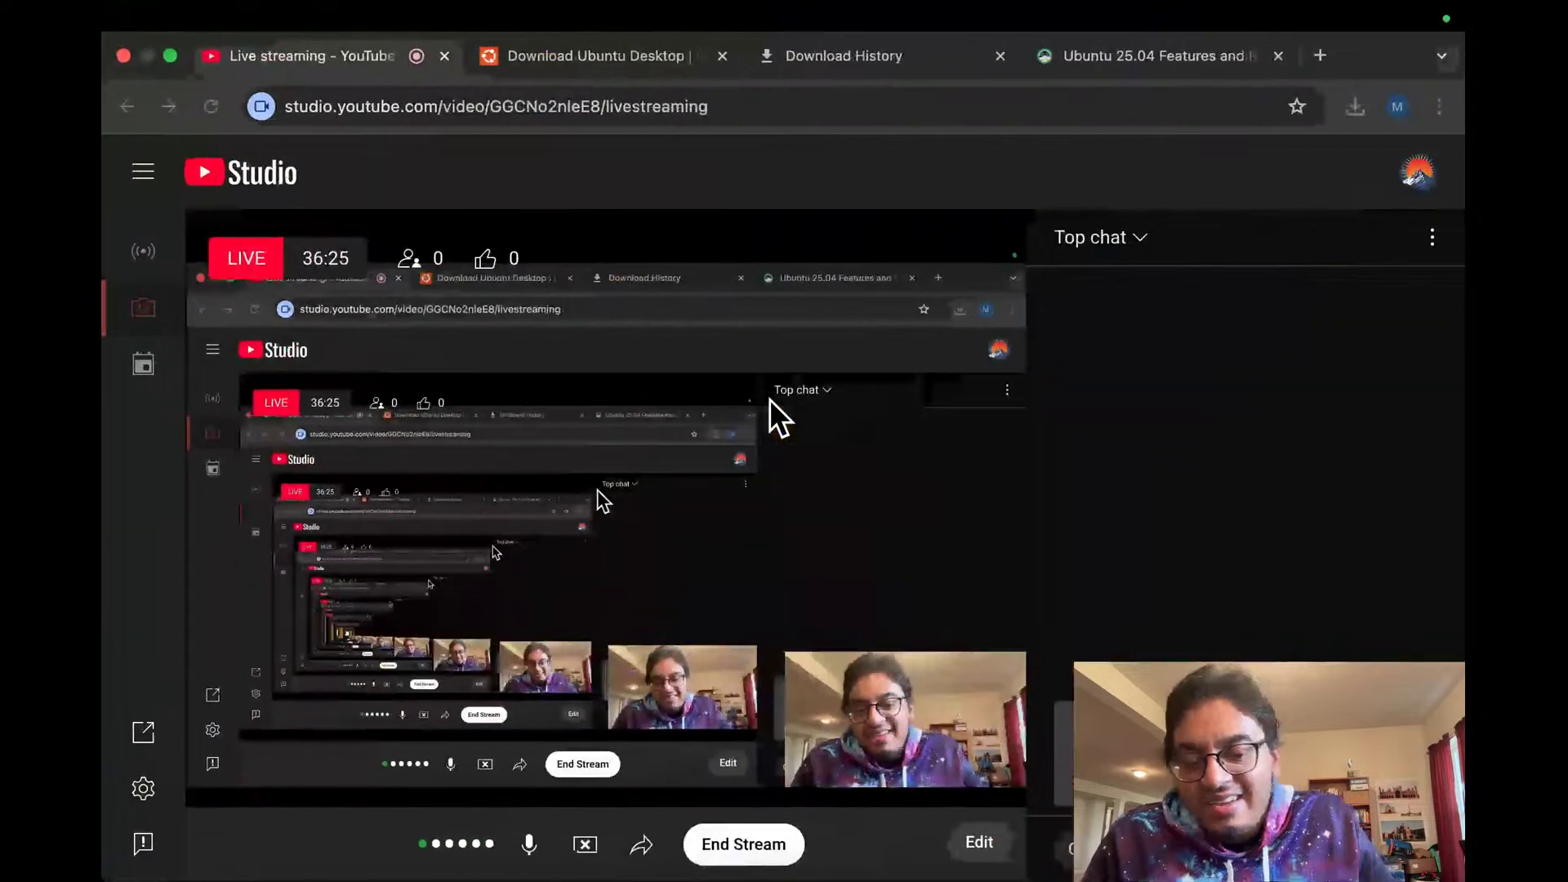
pyautogui.hotkey('ctrl', 'Left')
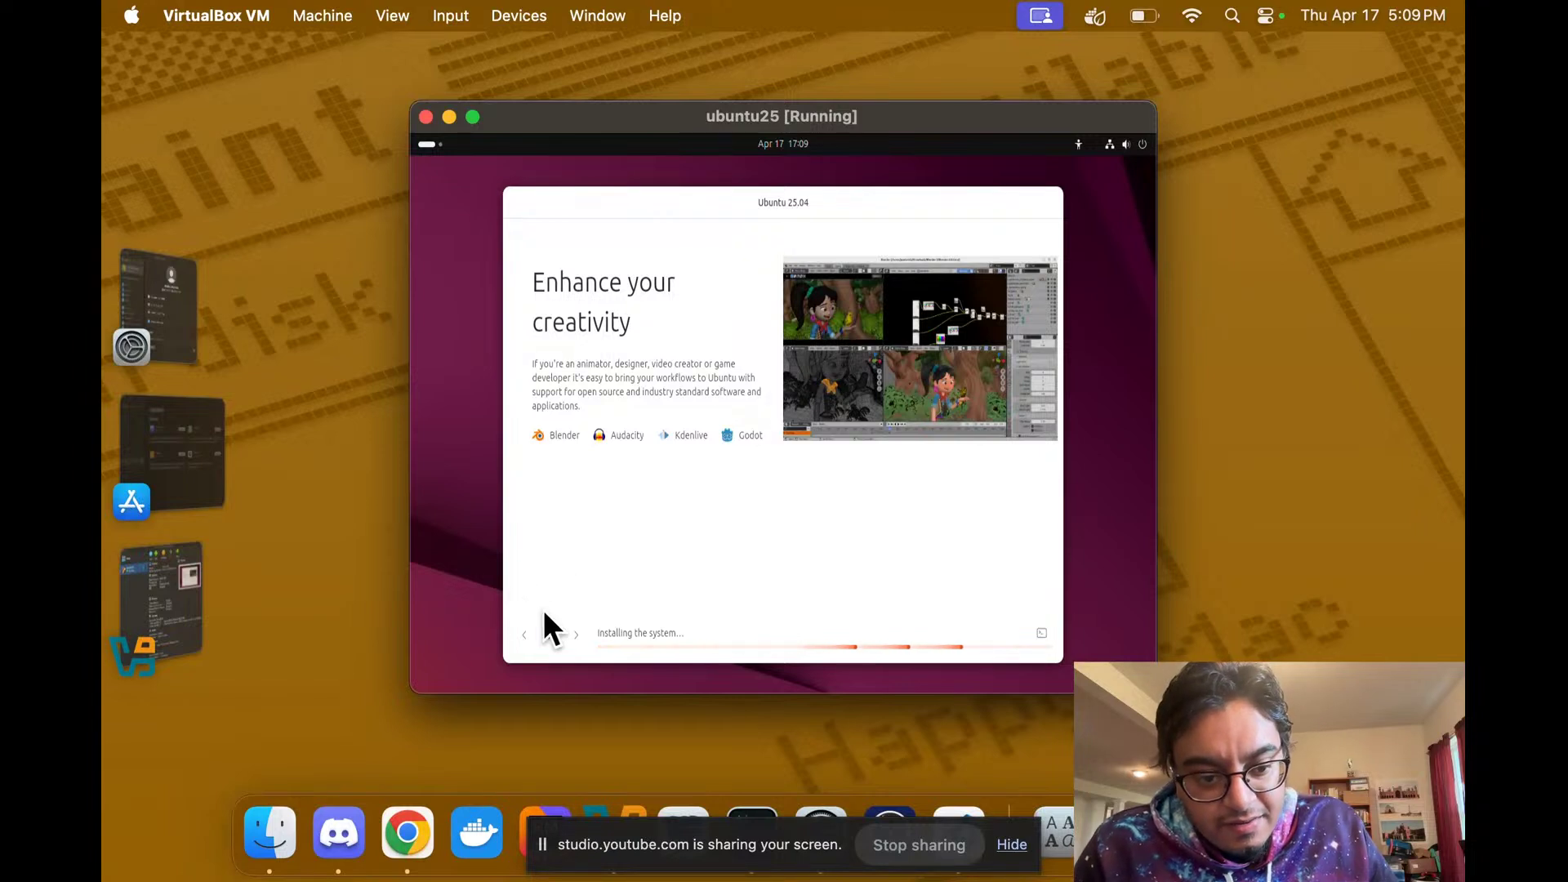
pyautogui.click(572, 627)
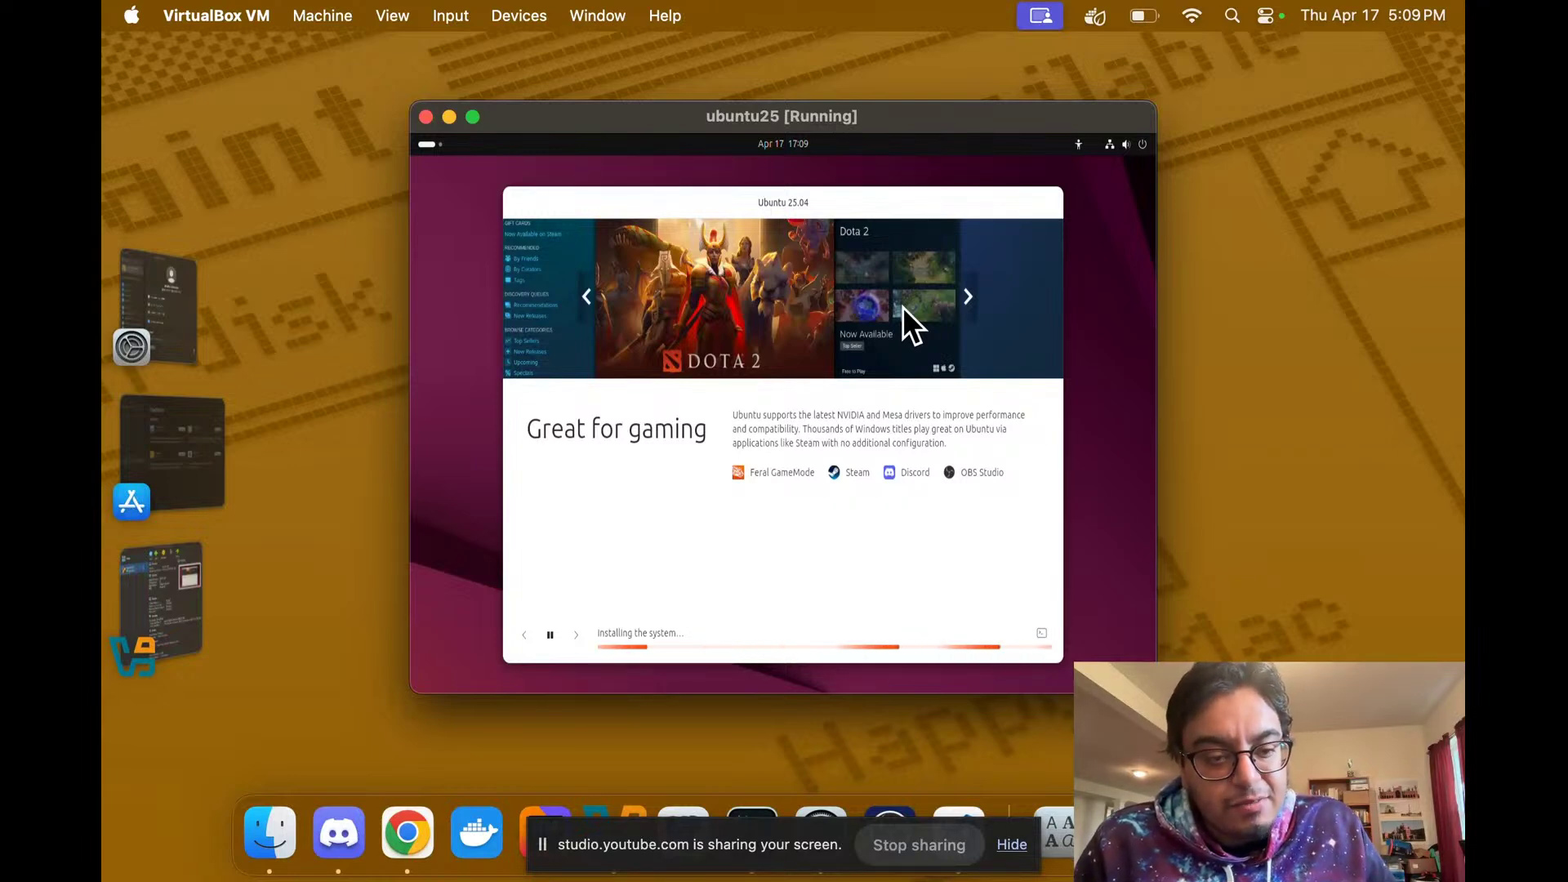
# Step: Check Studio once more and return the ubuntu25 VM to full screen
pyautogui.hotkey('ctrl', 'Right')
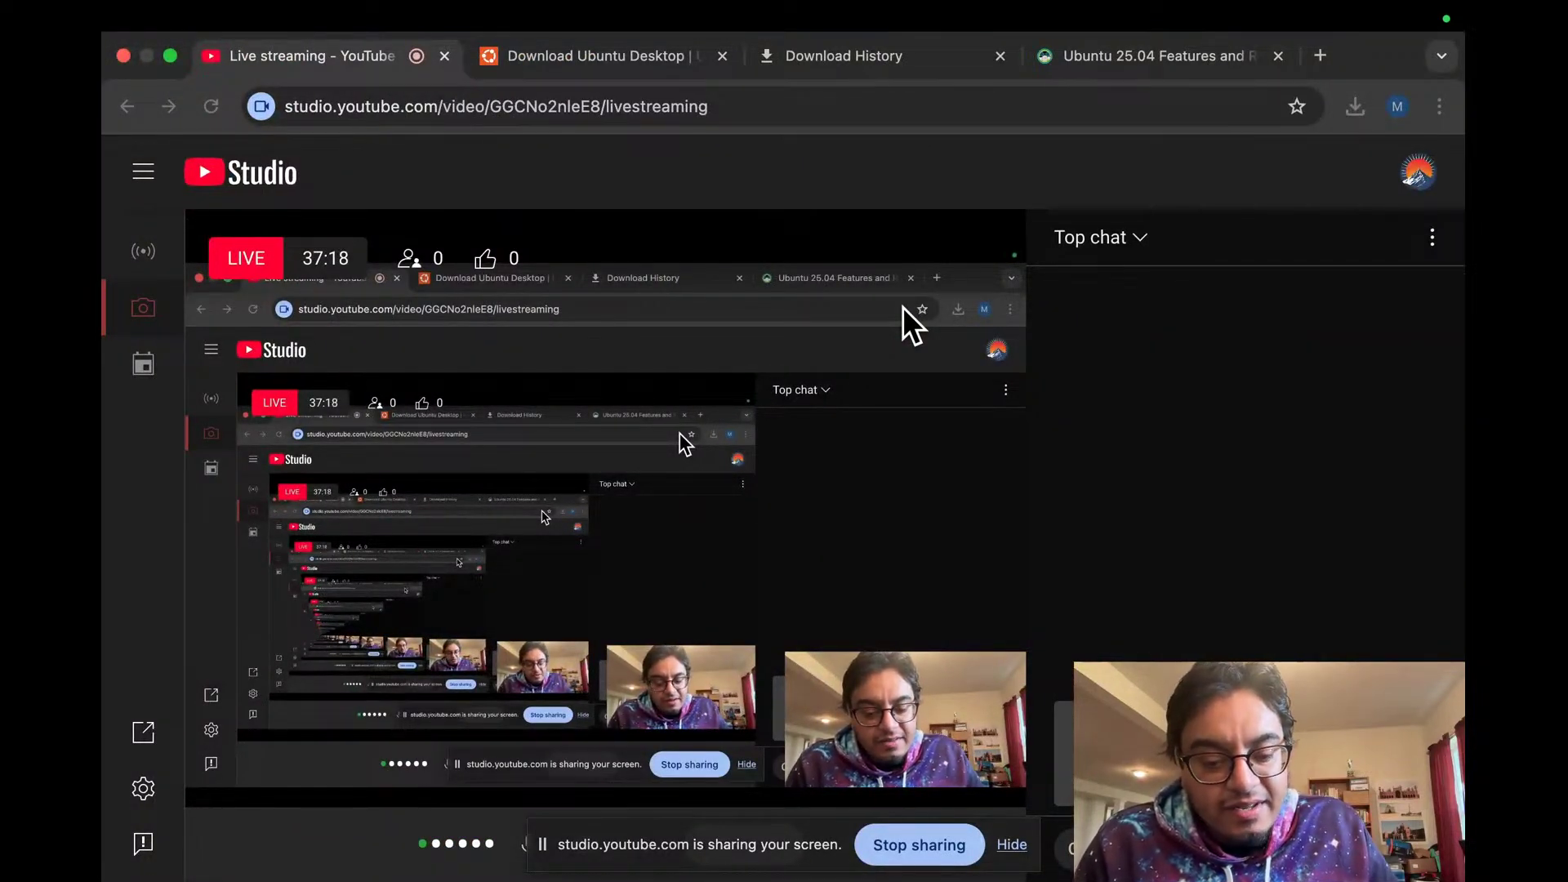
pyautogui.hotkey('ctrl', 'Left')
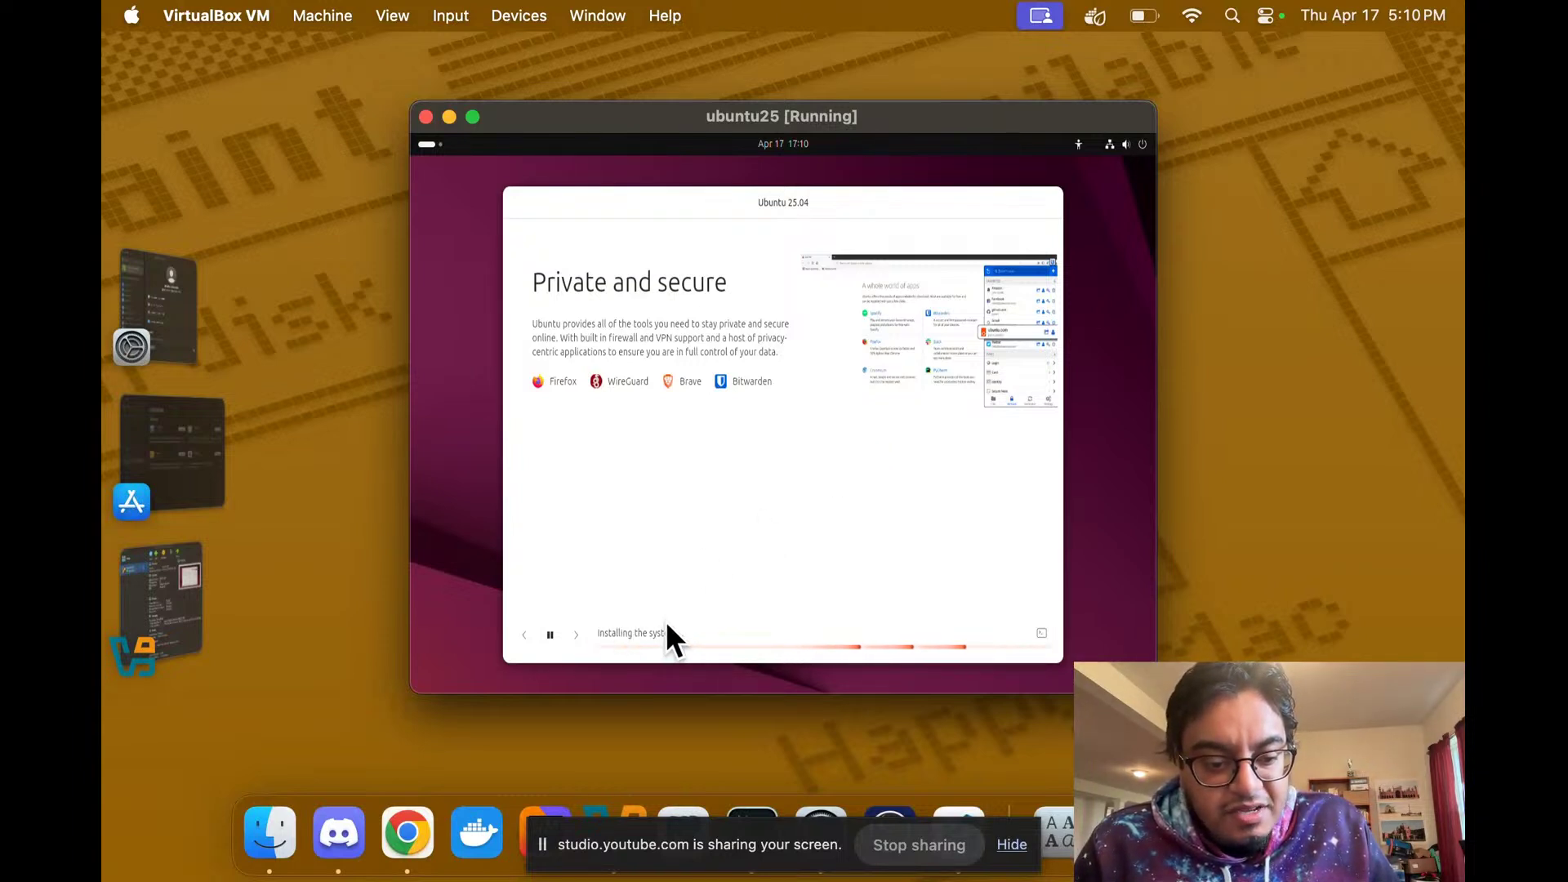
pyautogui.click(466, 107)
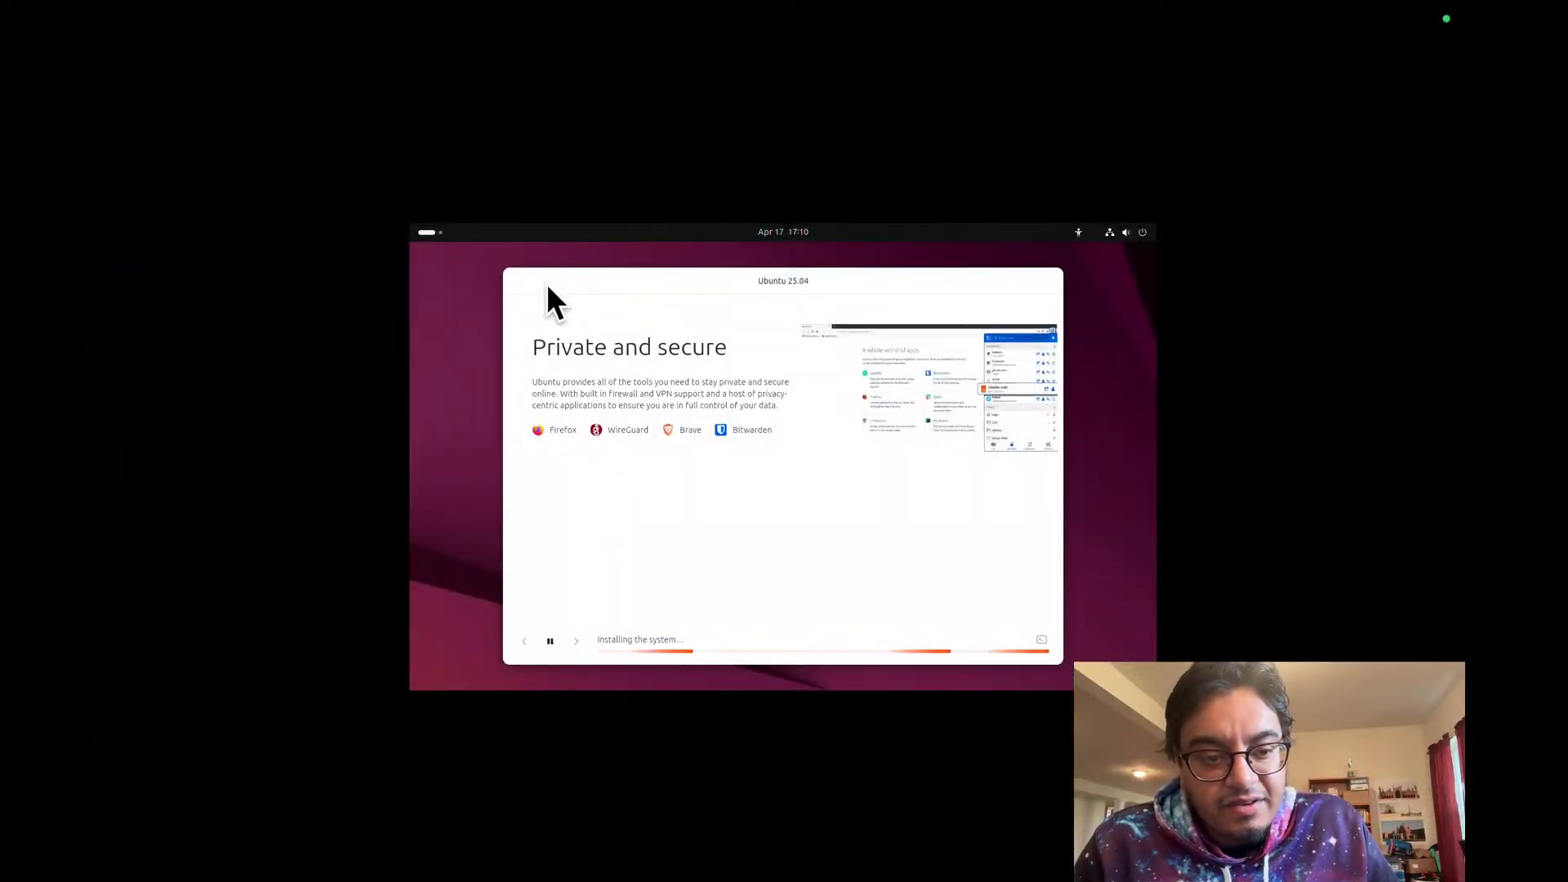
# Step: Switch to the Chrome YouTube Studio Space and focus the live streaming window, checking the installer briefly
pyautogui.moveTo(406, 5)
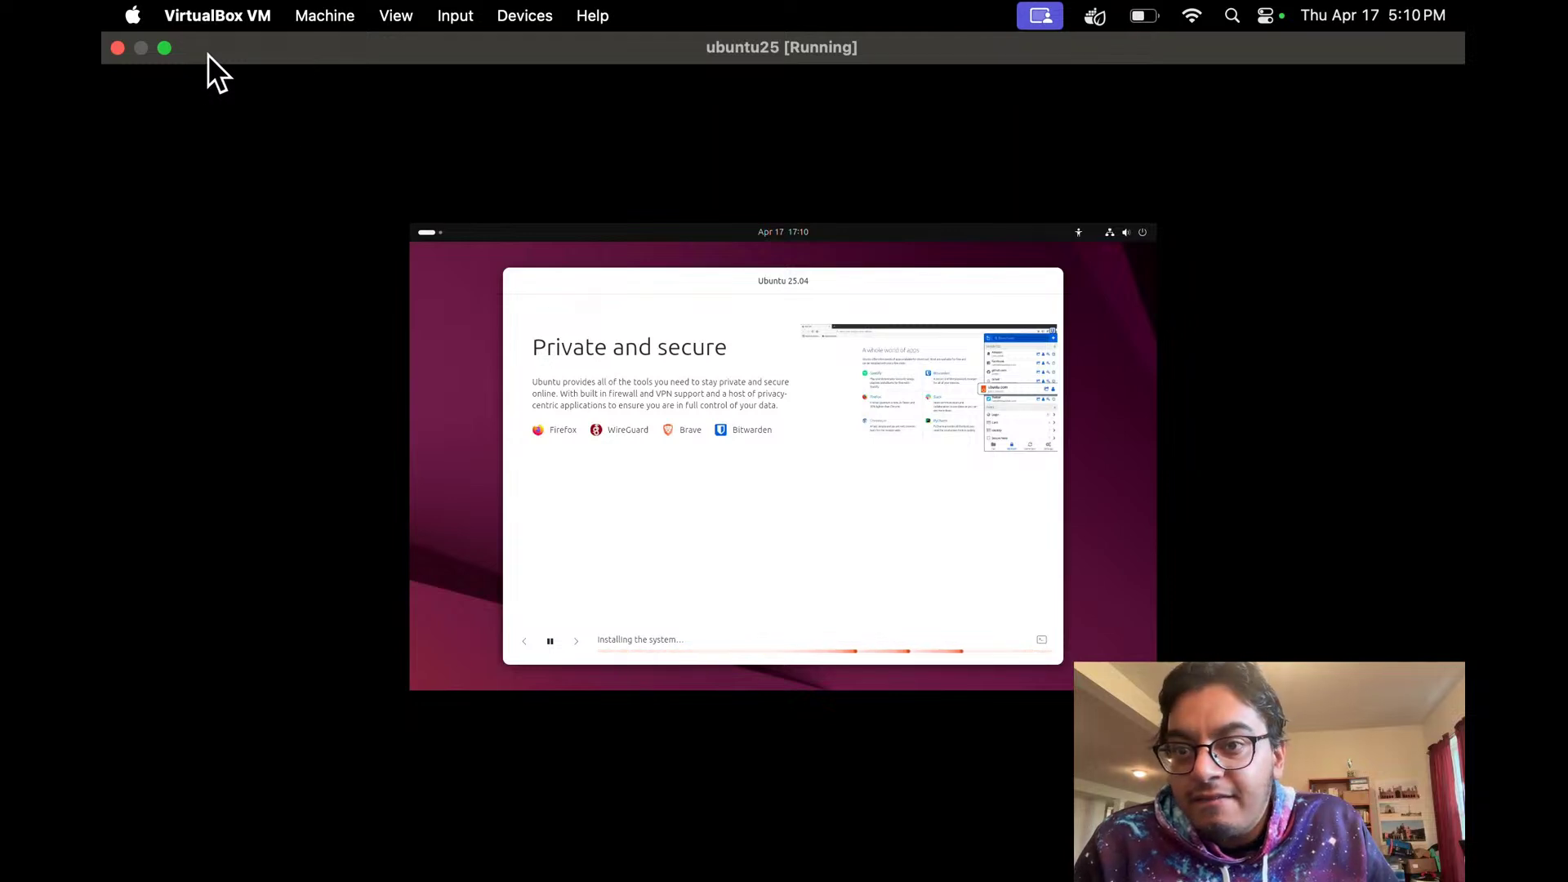
pyautogui.hotkey('ctrl', 'Right')
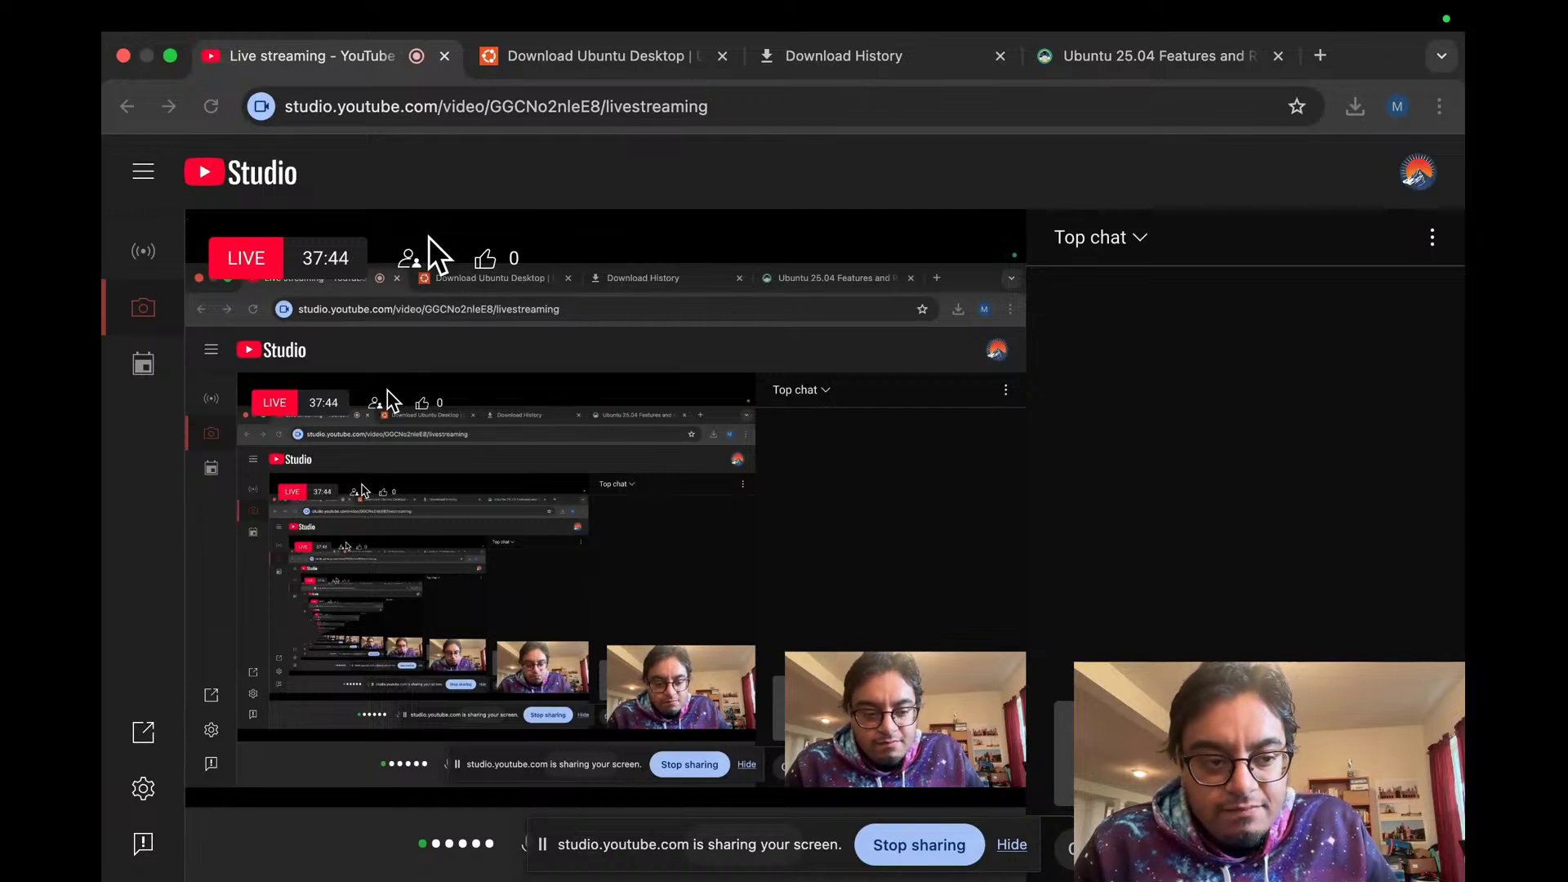
pyautogui.hotkey('ctrl', 'Left')
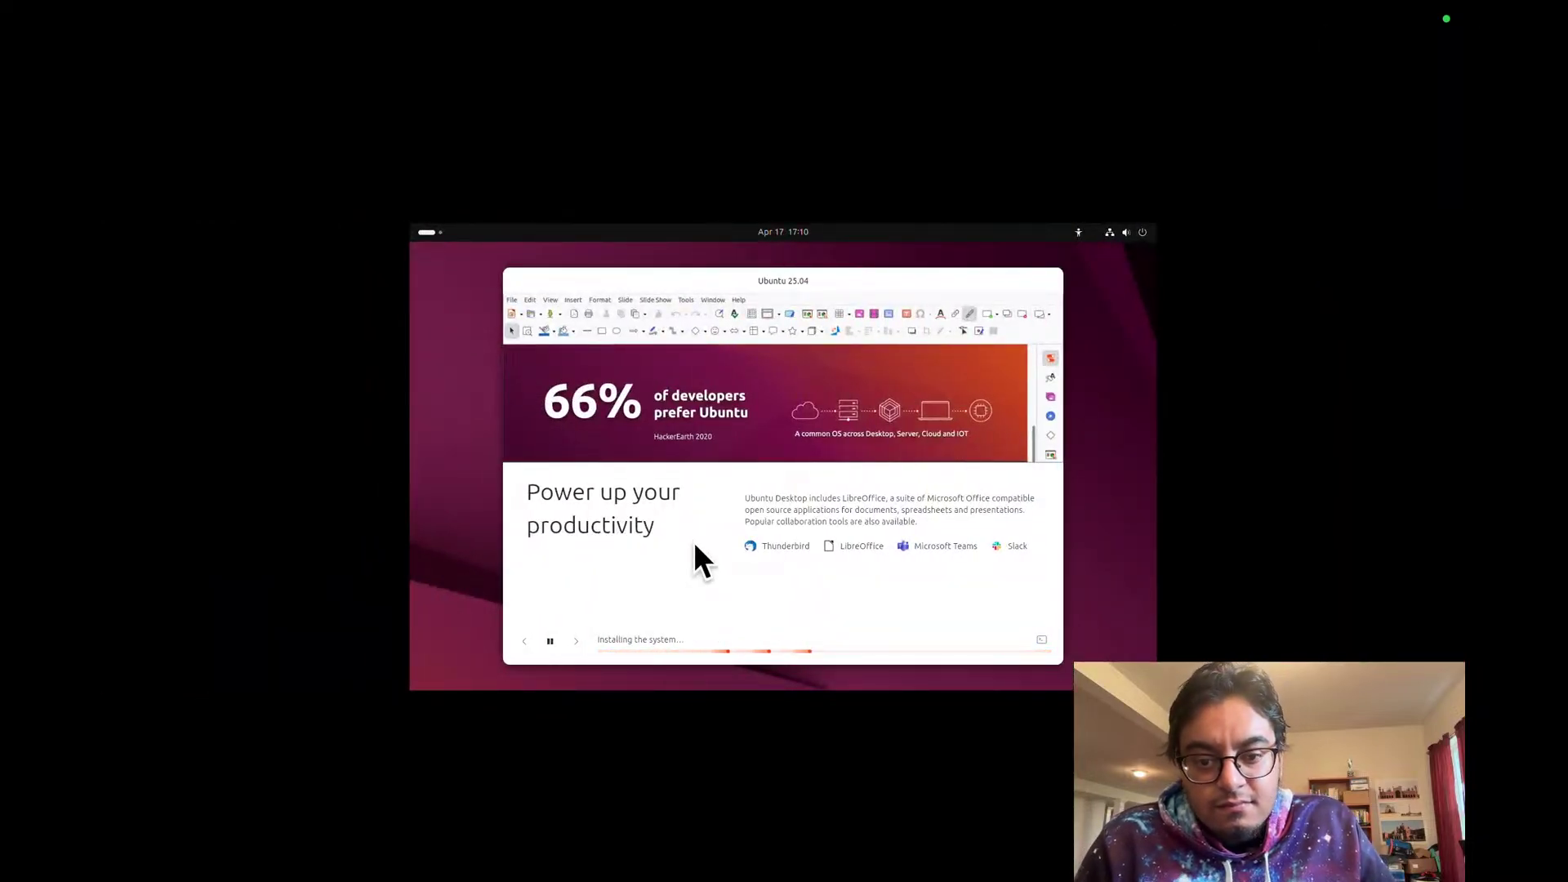
pyautogui.hotkey('ctrl', 'Right')
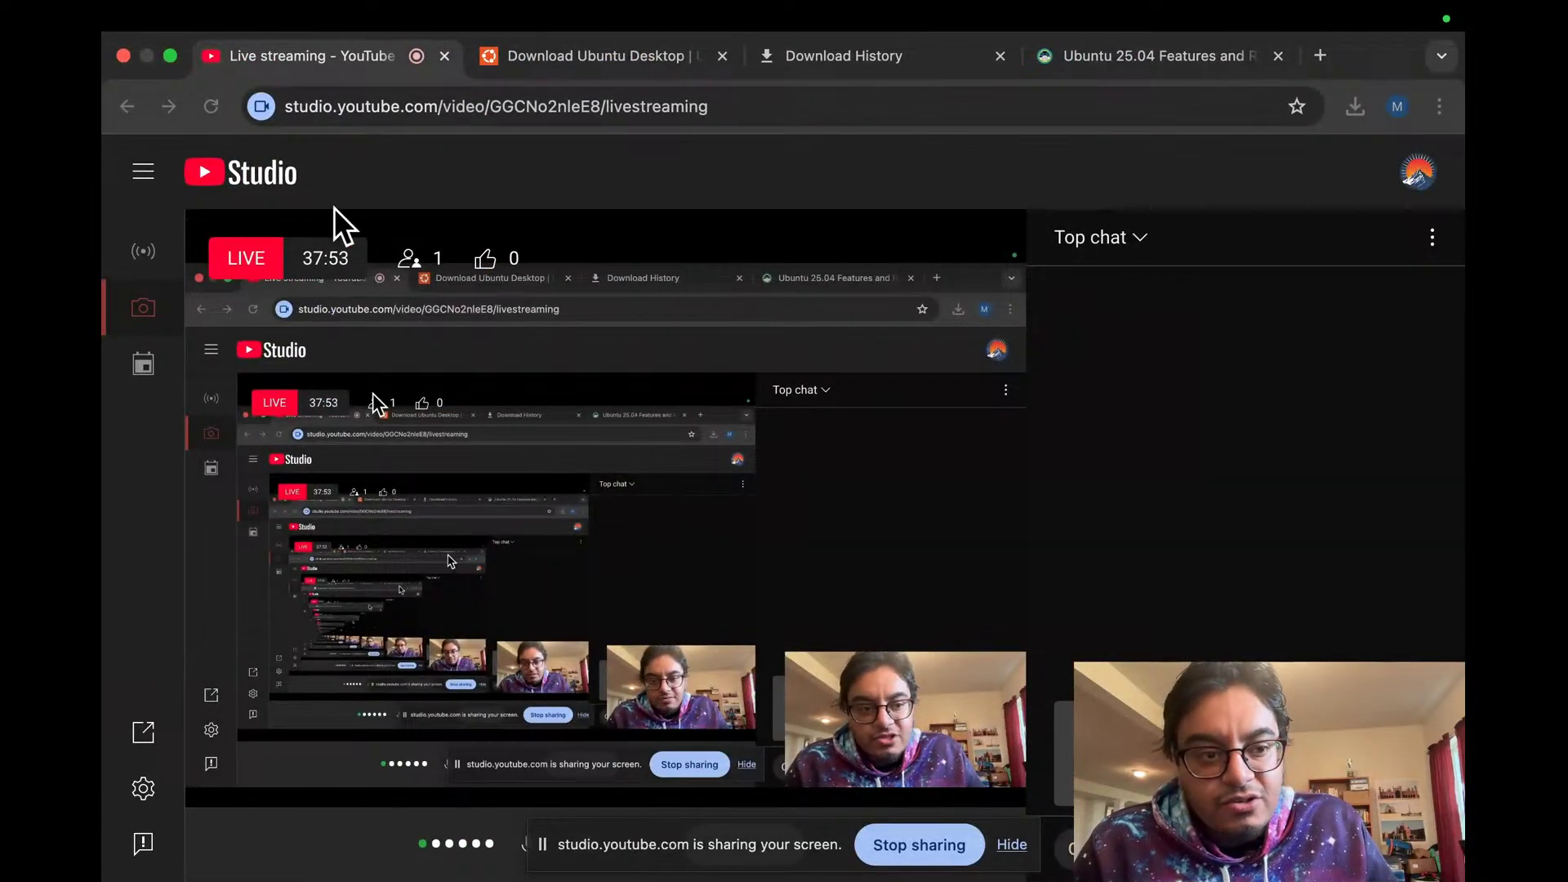
pyautogui.click(408, 260)
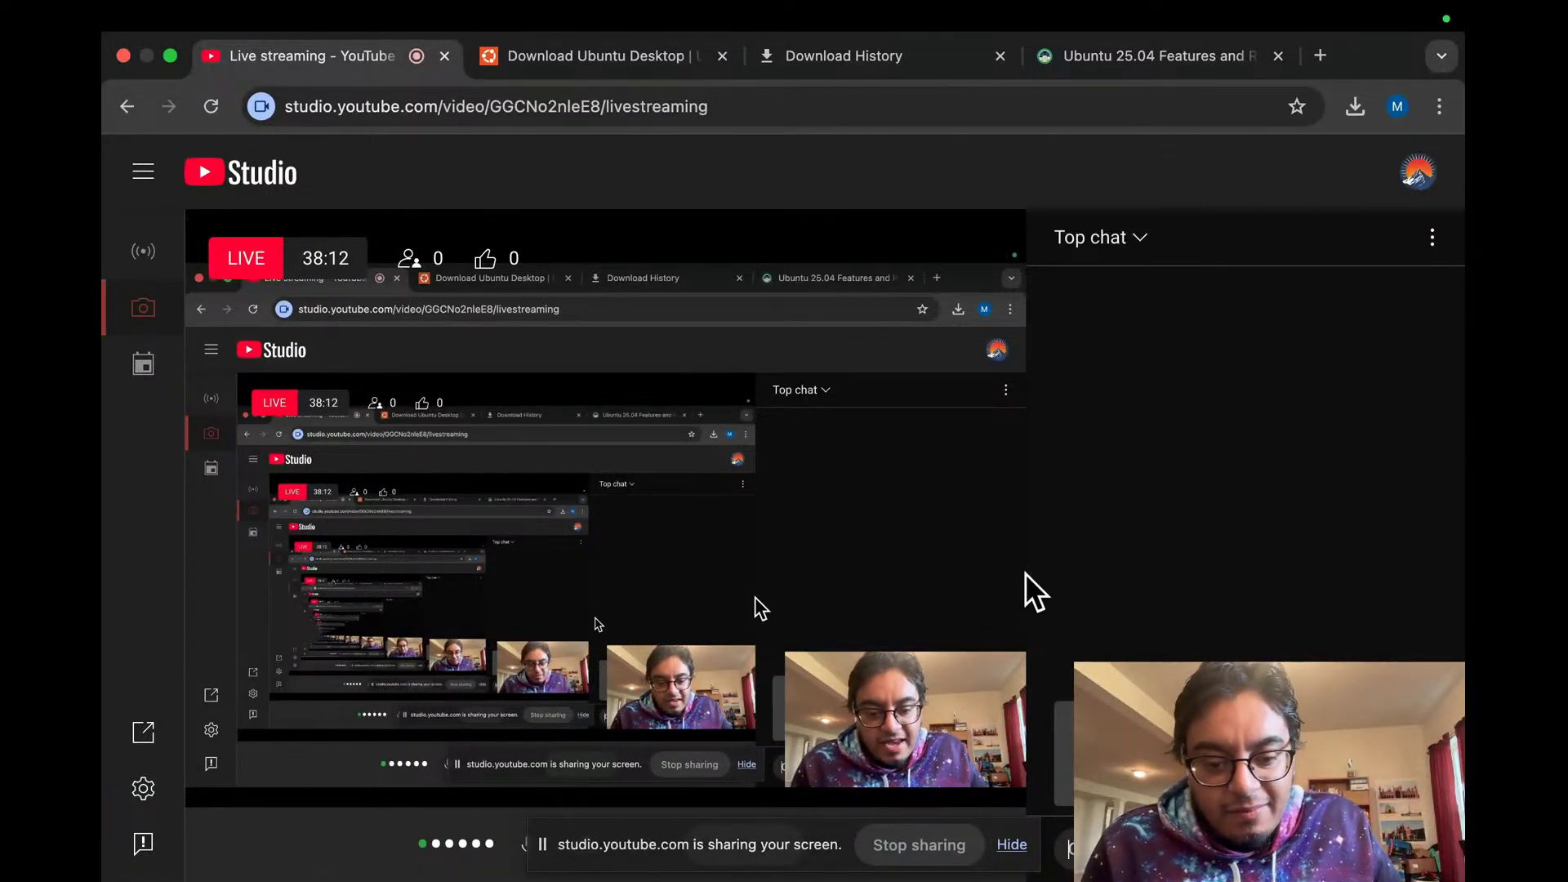
pyautogui.hotkey('ctrl', 'Left')
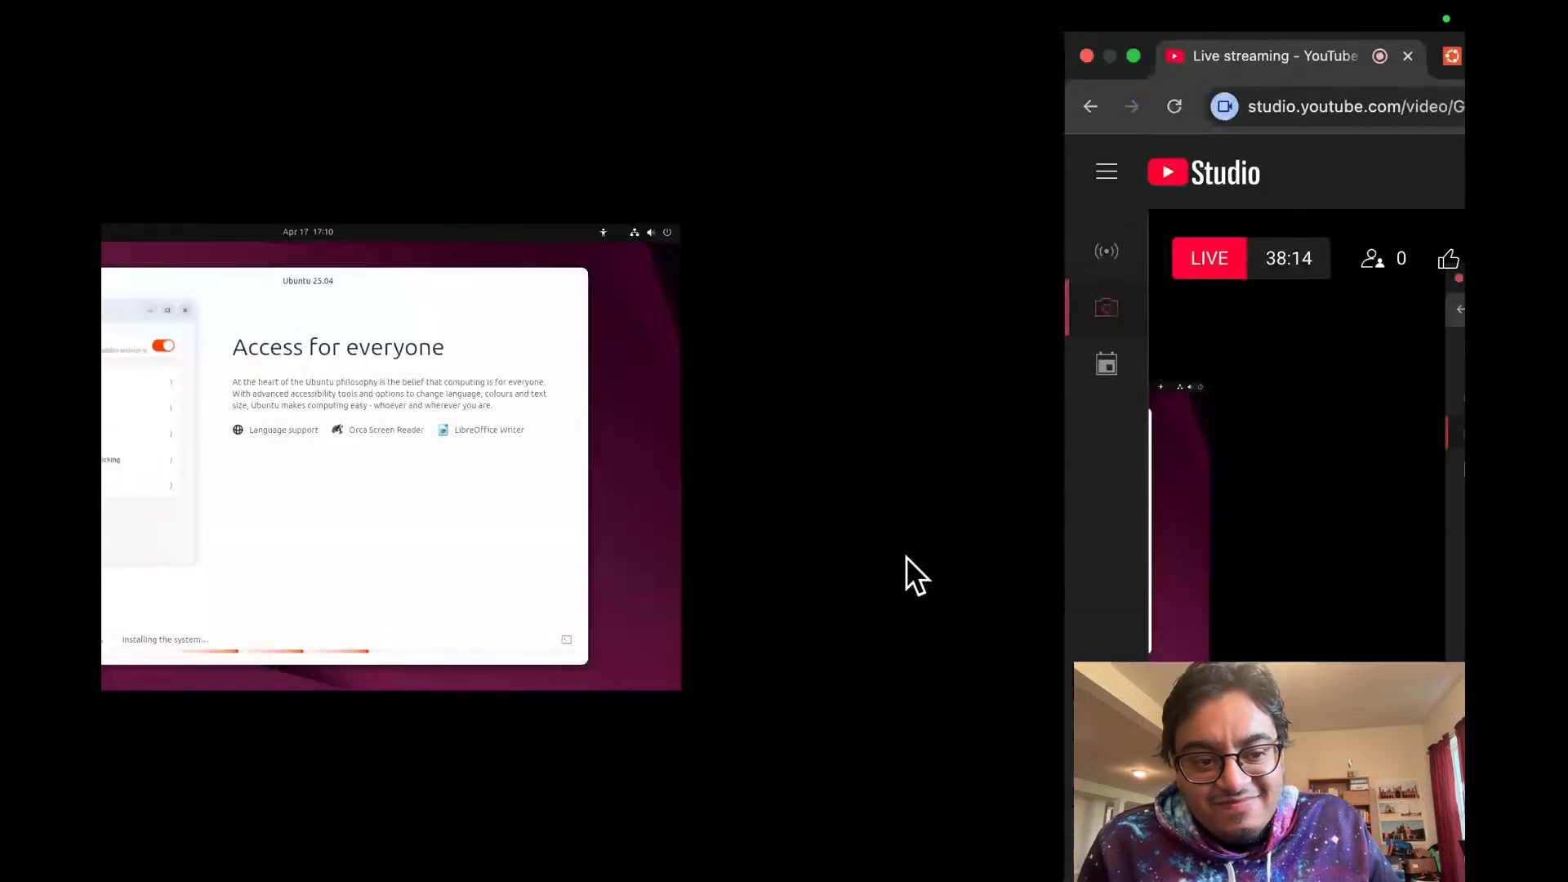
pyautogui.hotkey('ctrl', 'Right')
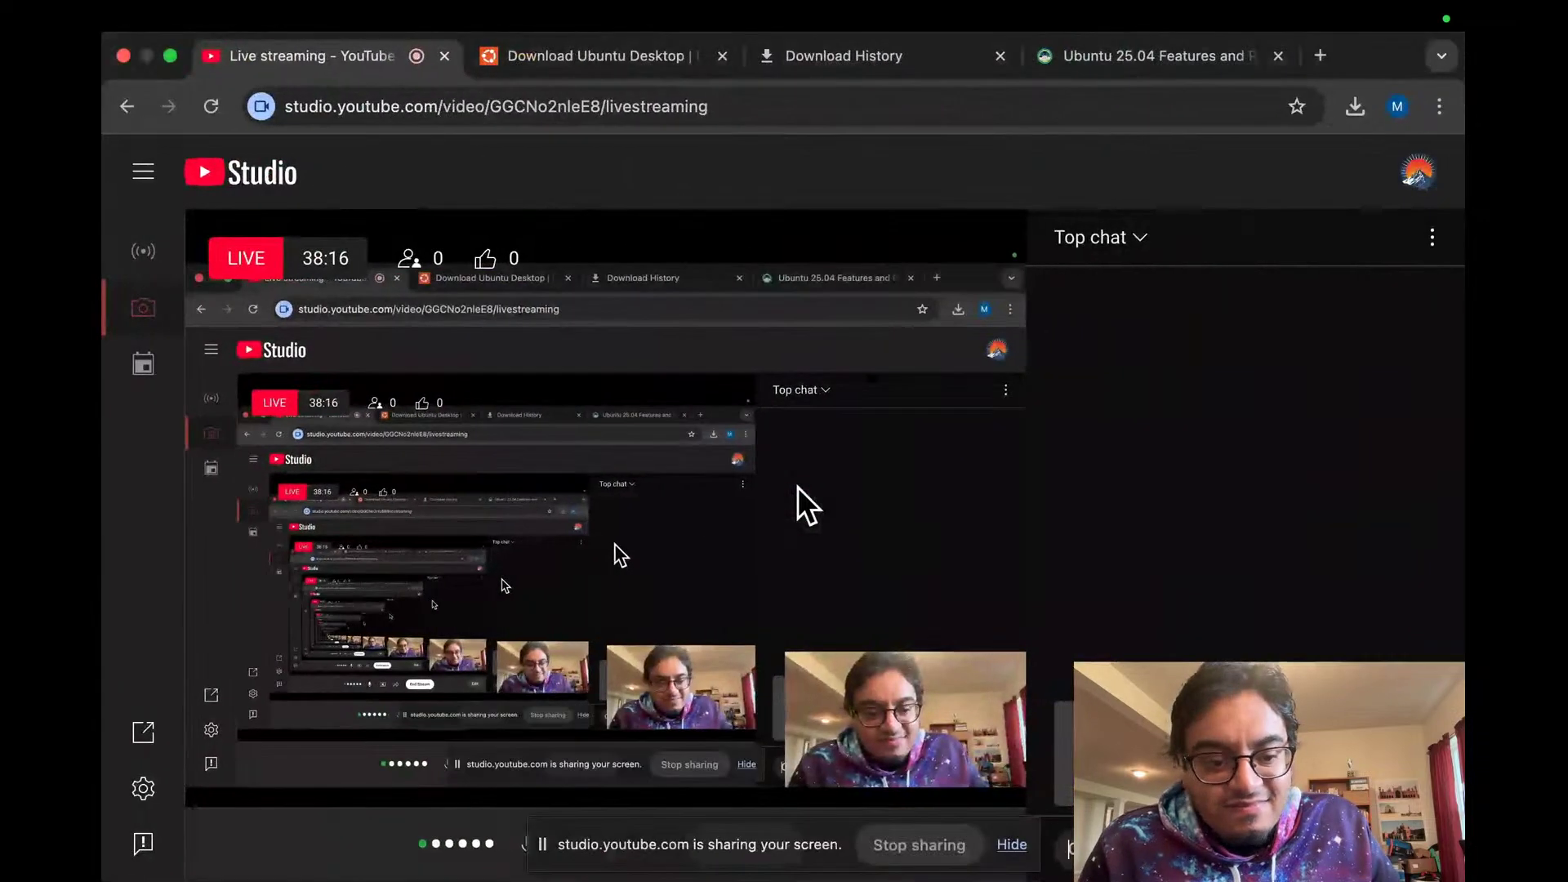
# Step: Peek at the installer, then drag the 'sharing your screen' bar up off Studio's bottom controls
pyautogui.hotkey('ctrl', 'Left')
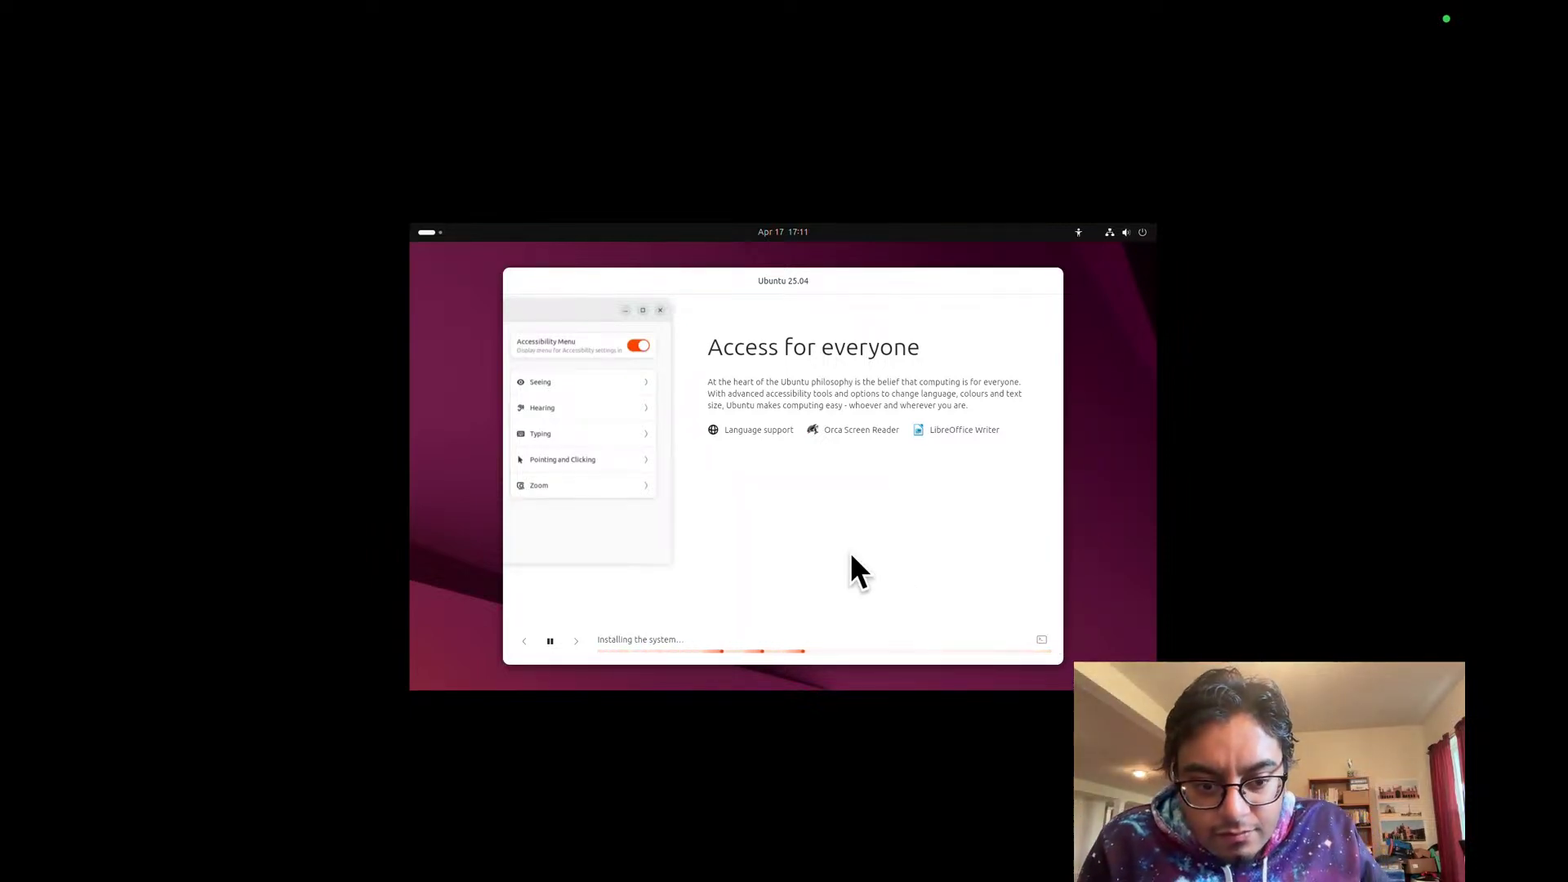
pyautogui.press('super+Tab')
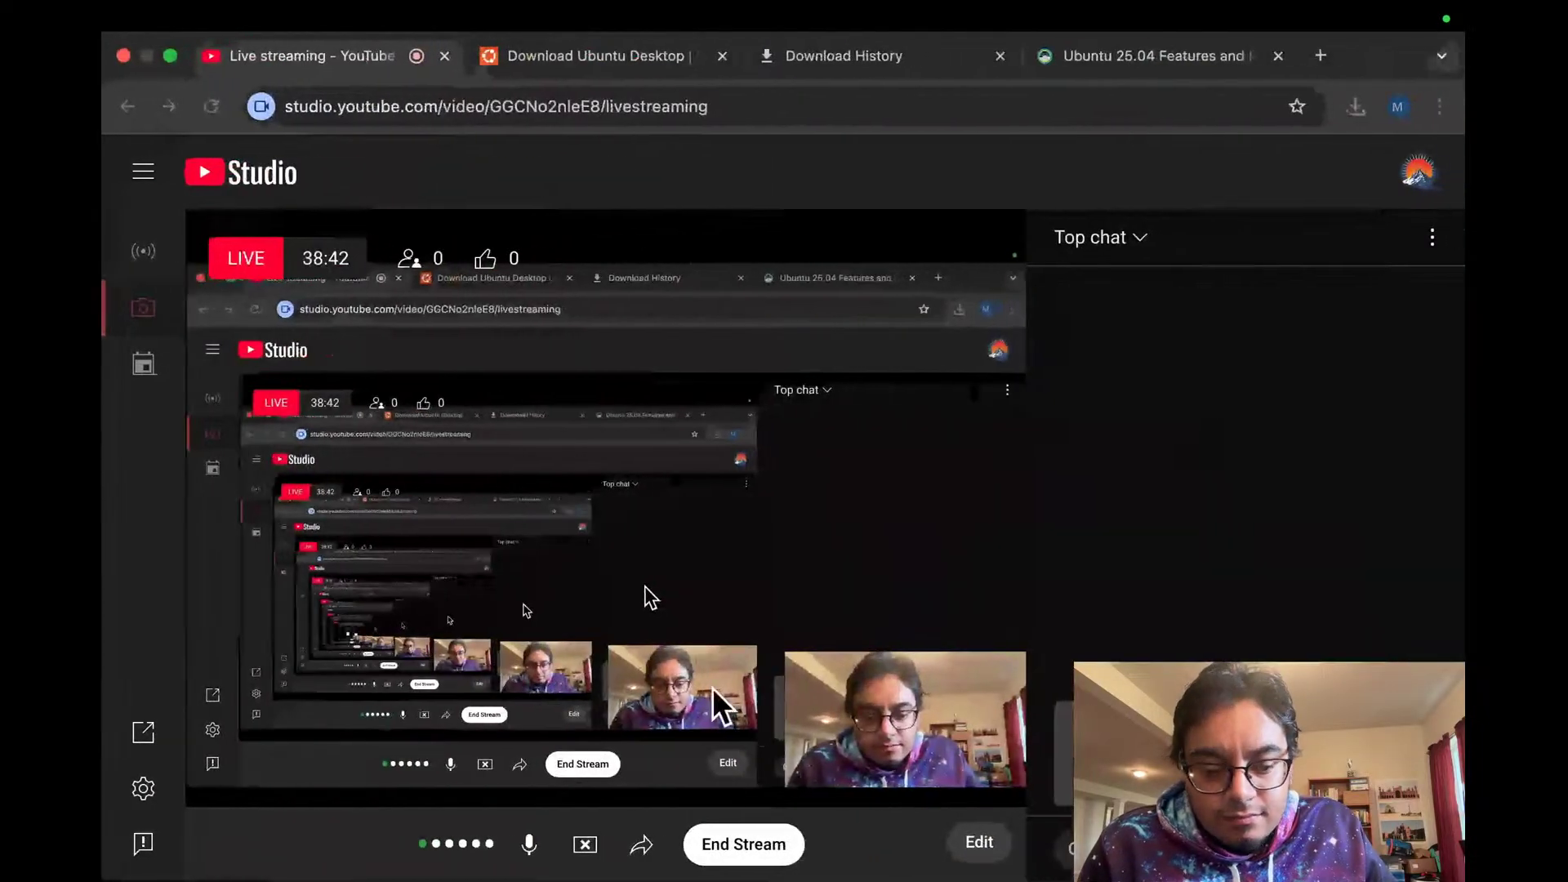
pyautogui.moveTo(644, 825); pyautogui.dragTo(858, 700)
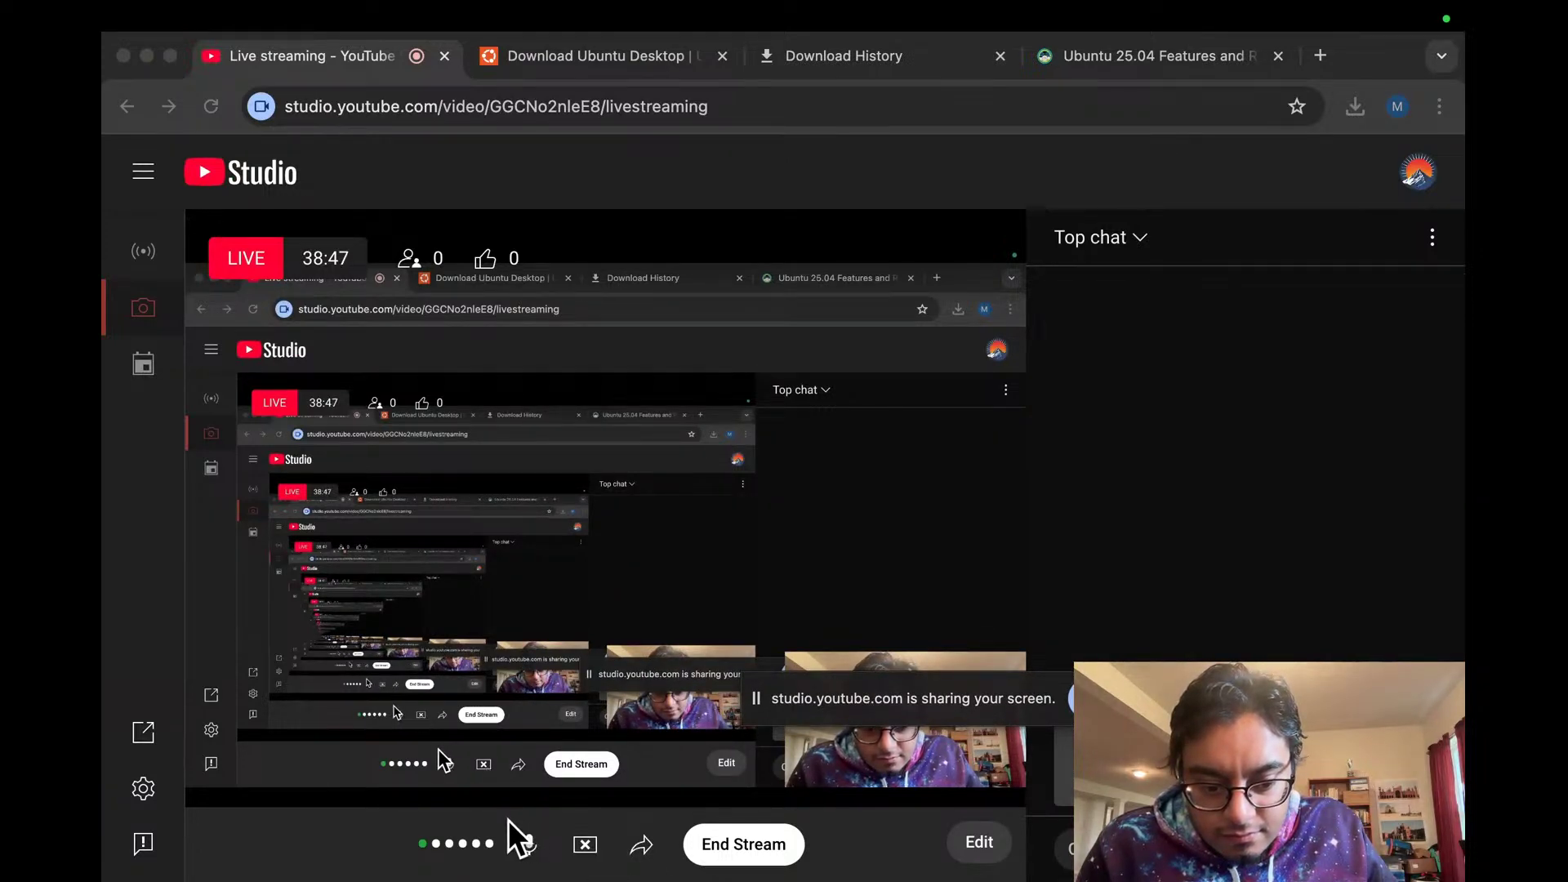
pyautogui.click(978, 843)
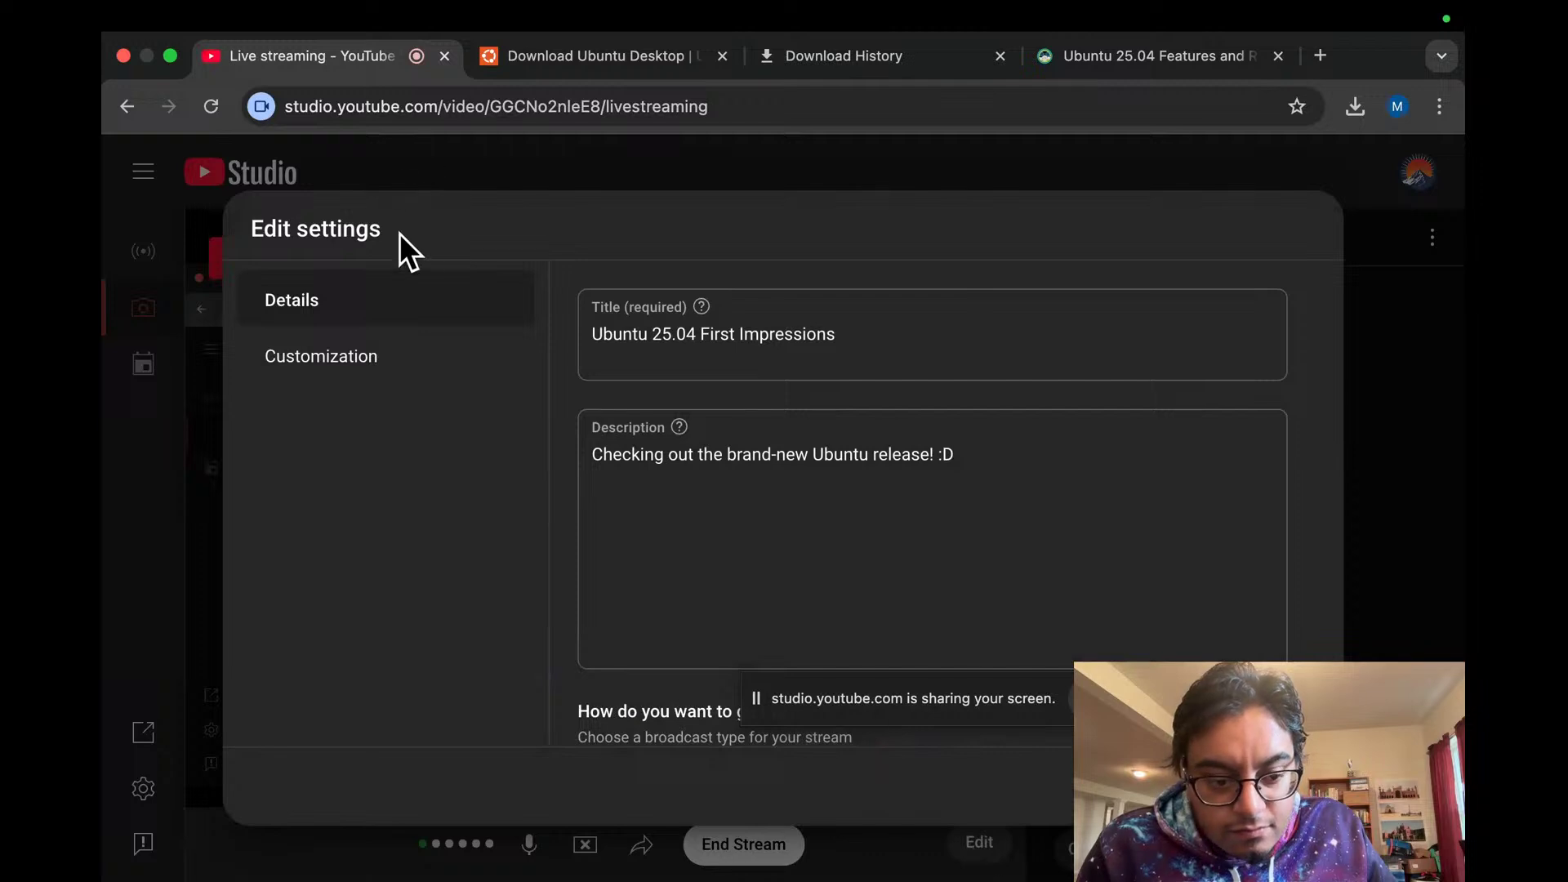
pyautogui.scroll(-2, 683, 487)
pyautogui.scroll(2, 683, 487)
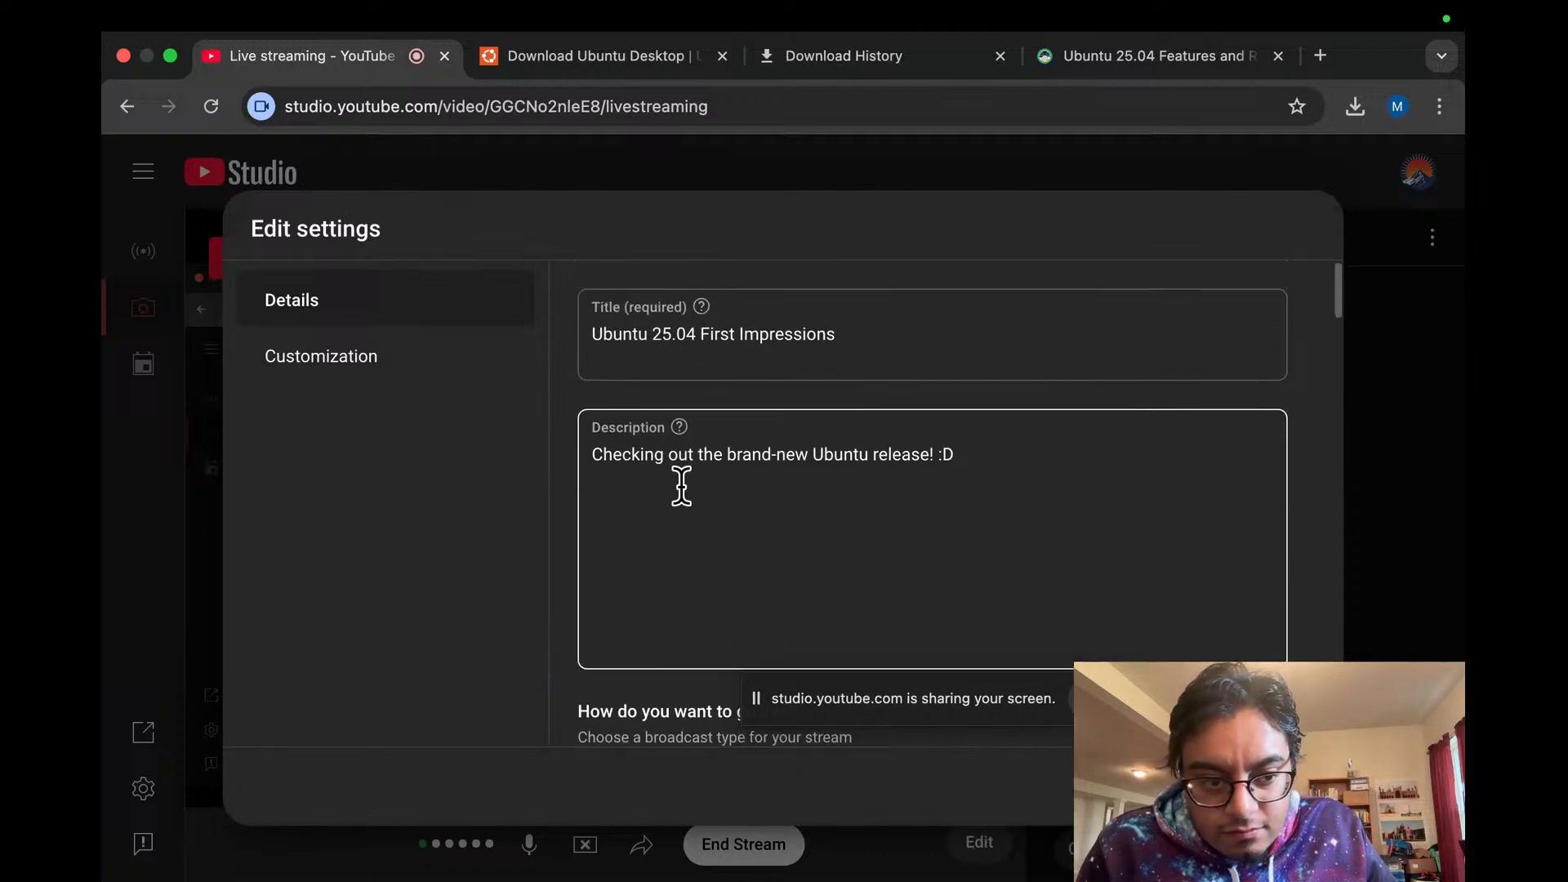
pyautogui.click(389, 372)
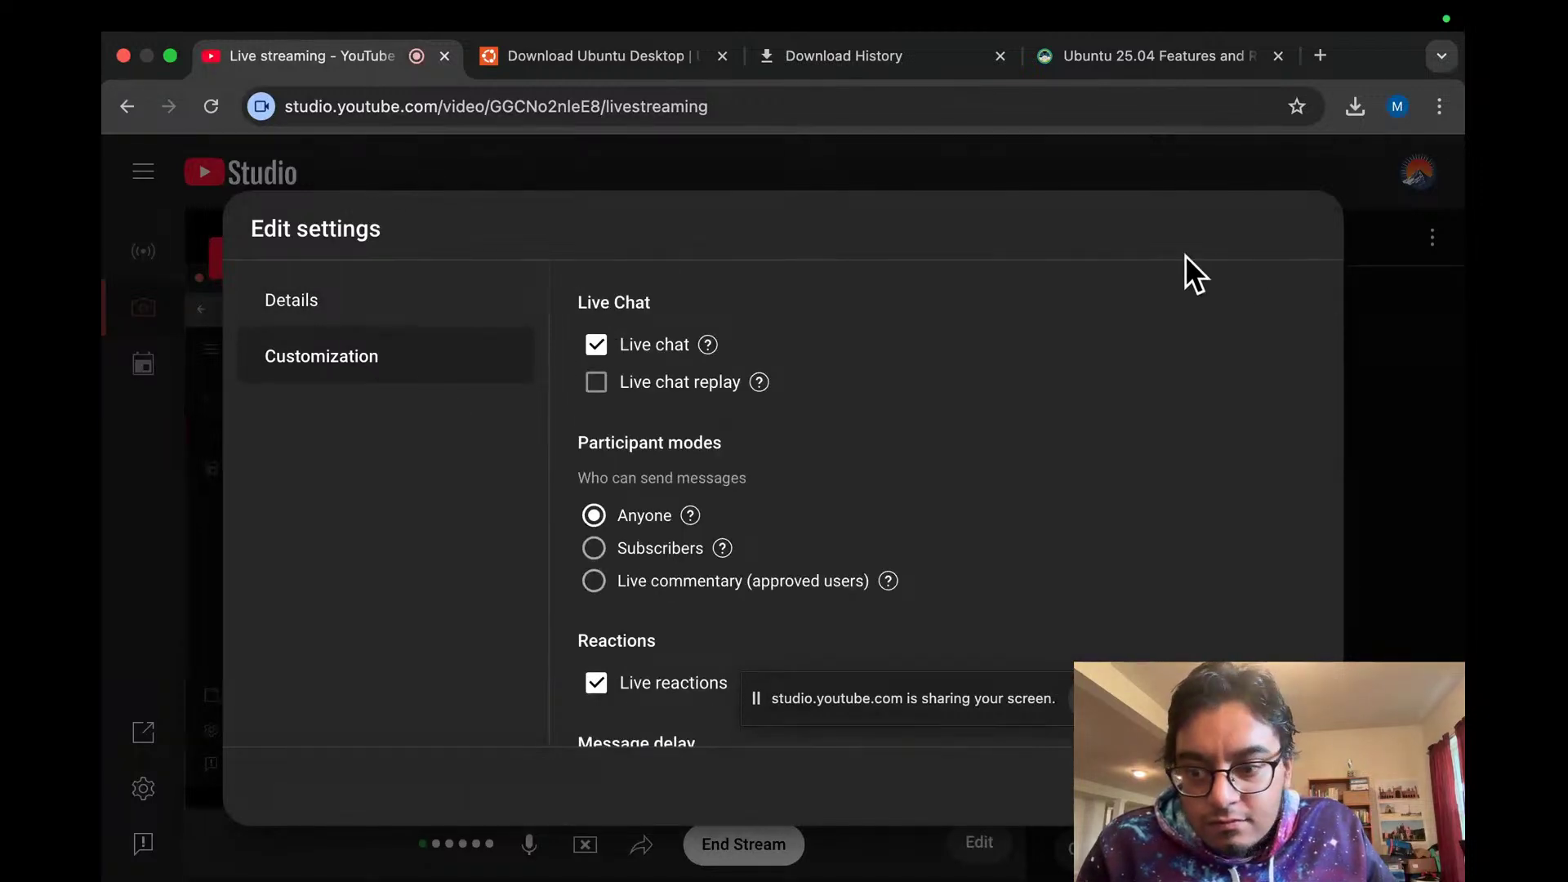
pyautogui.press('Escape')
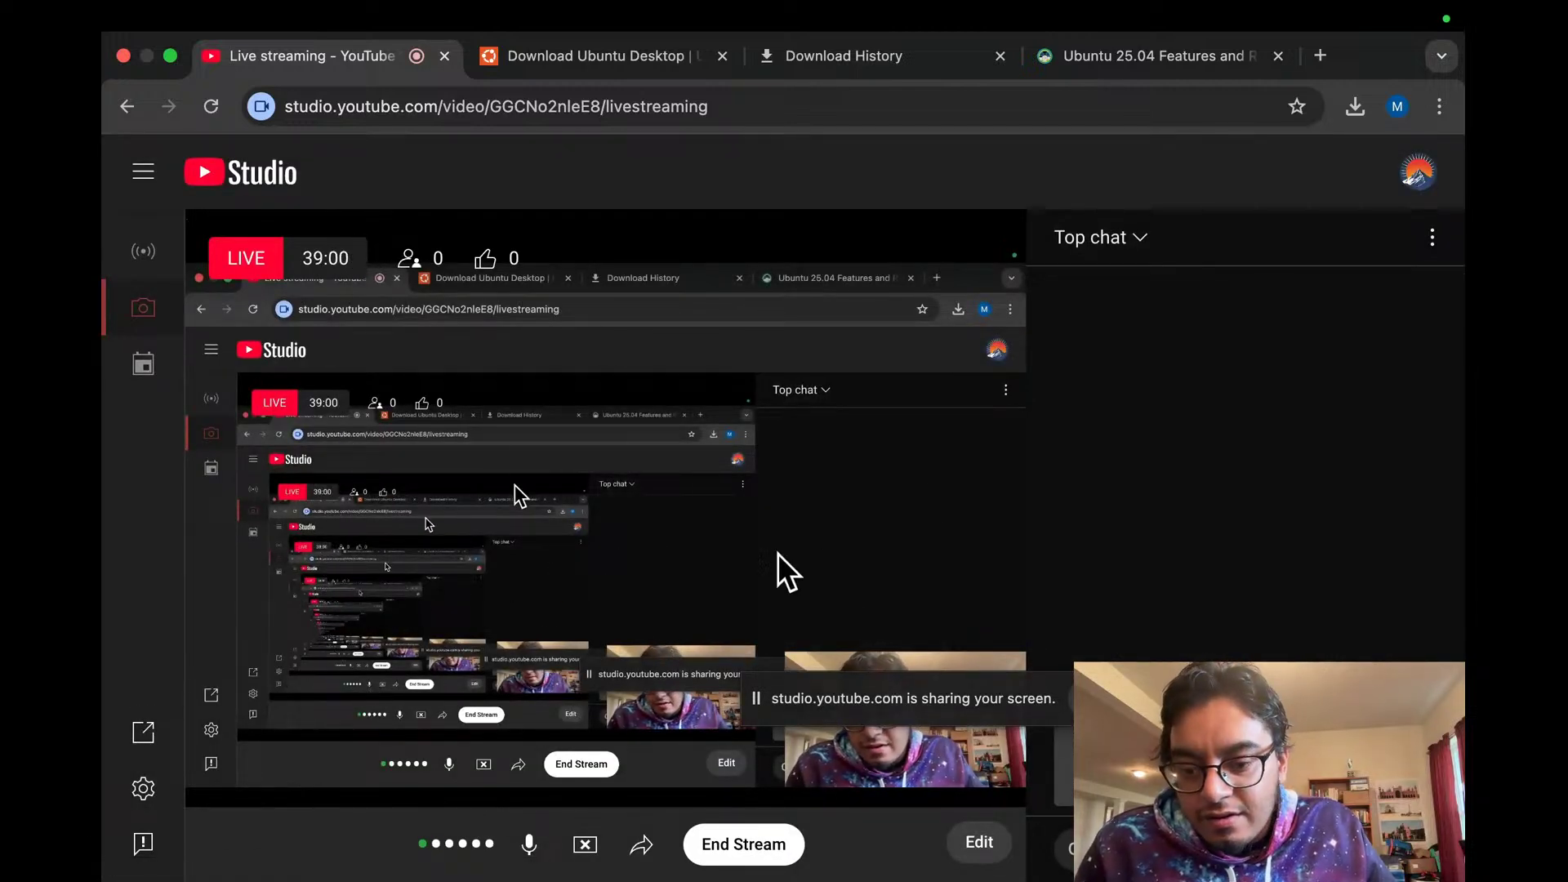
# Step: Raise the sharing bar higher, glance at the break-overlay settings, then mute the stream's microphone
pyautogui.moveTo(1038, 668); pyautogui.dragTo(1096, 529)
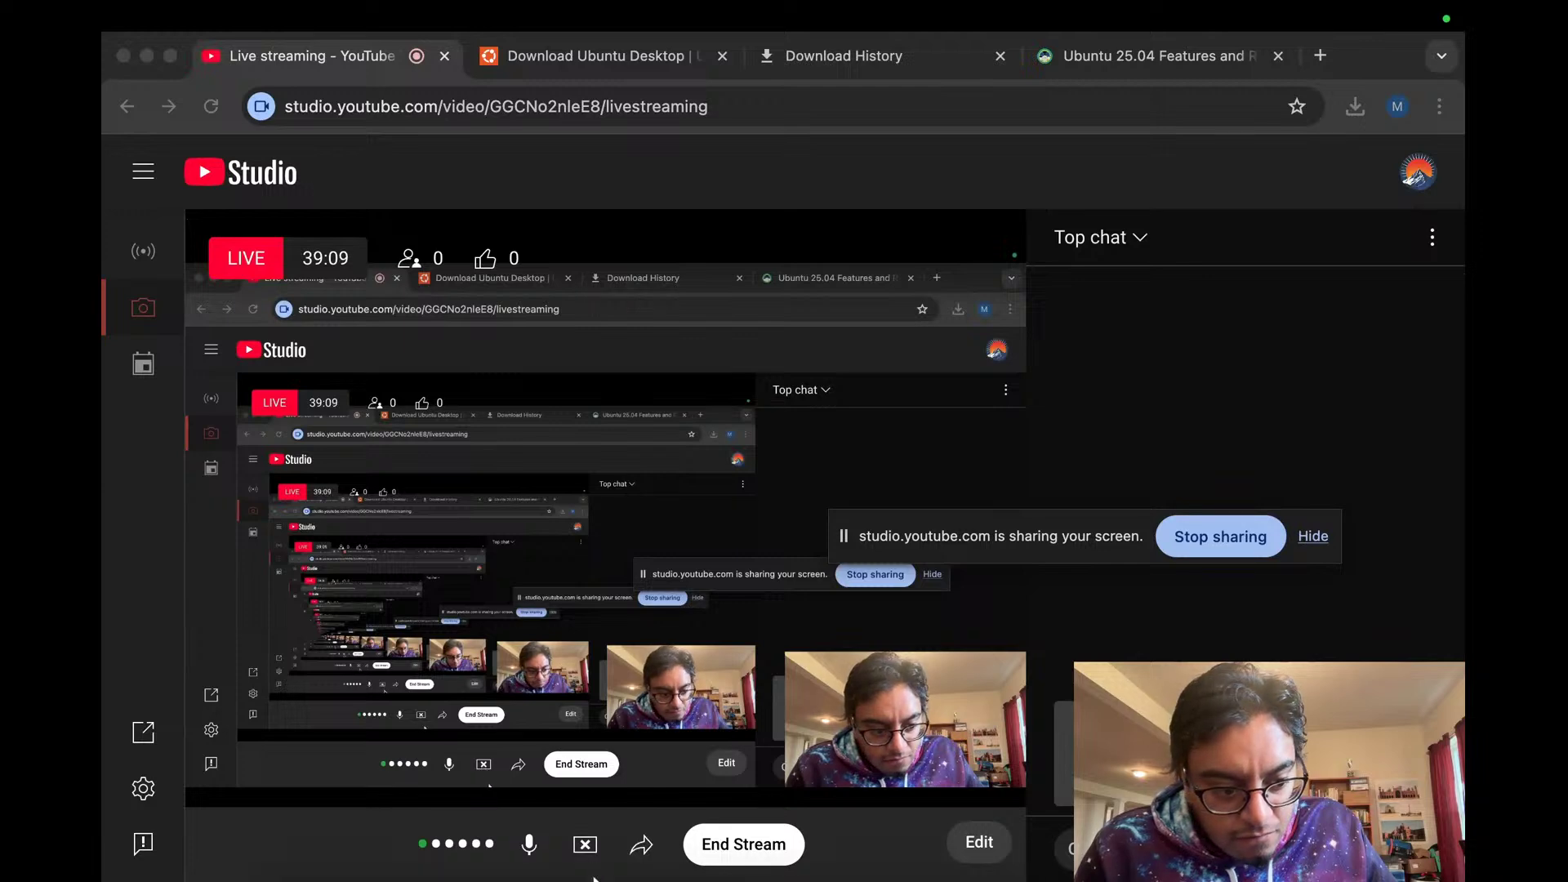
pyautogui.click(140, 789)
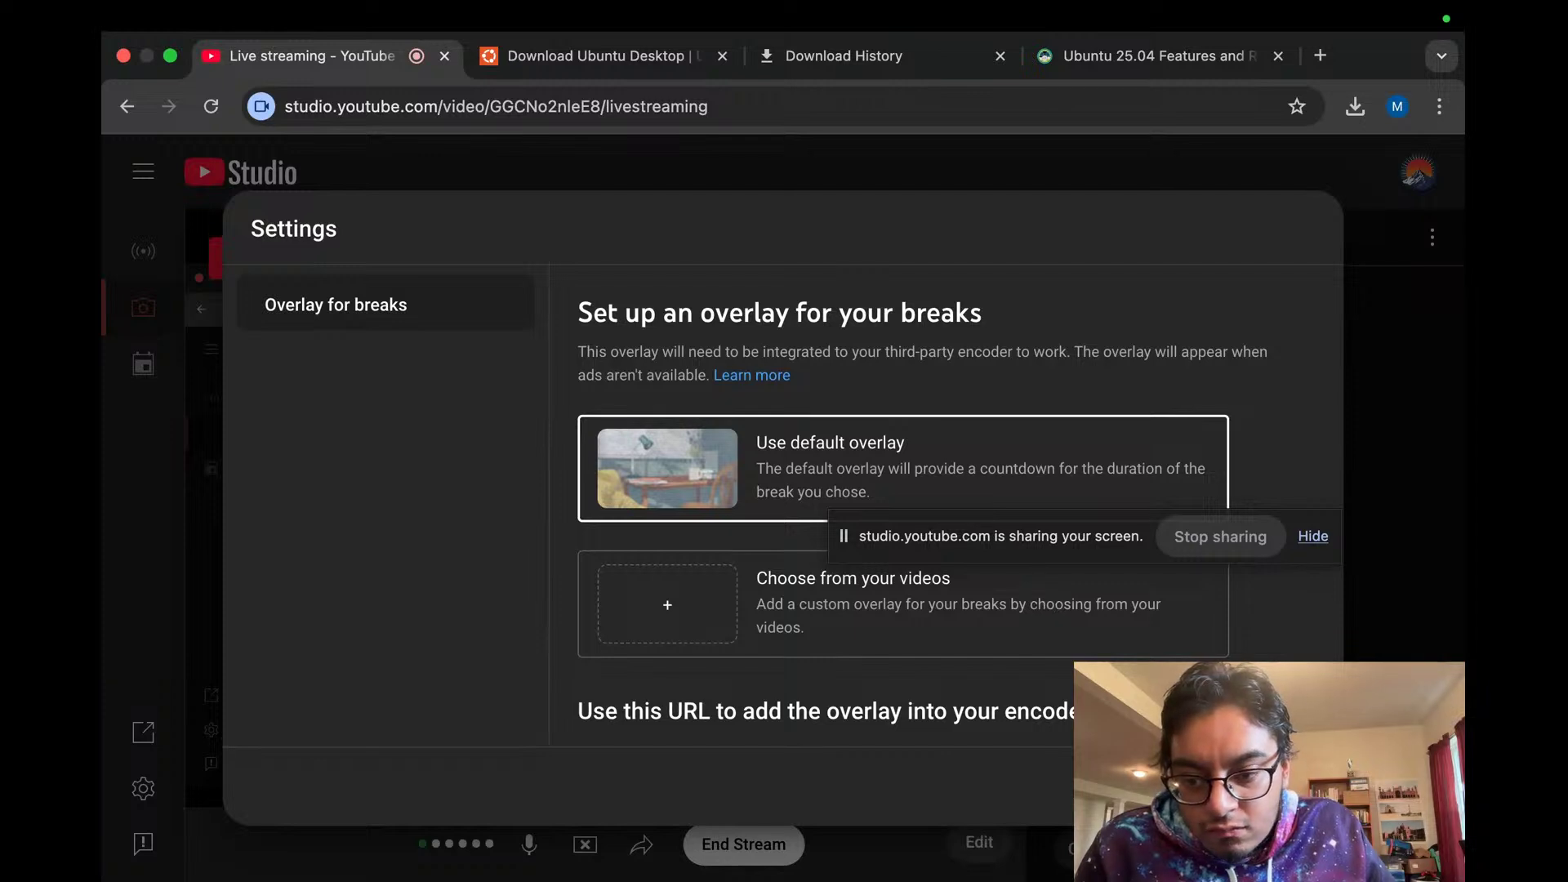
pyautogui.press('Escape')
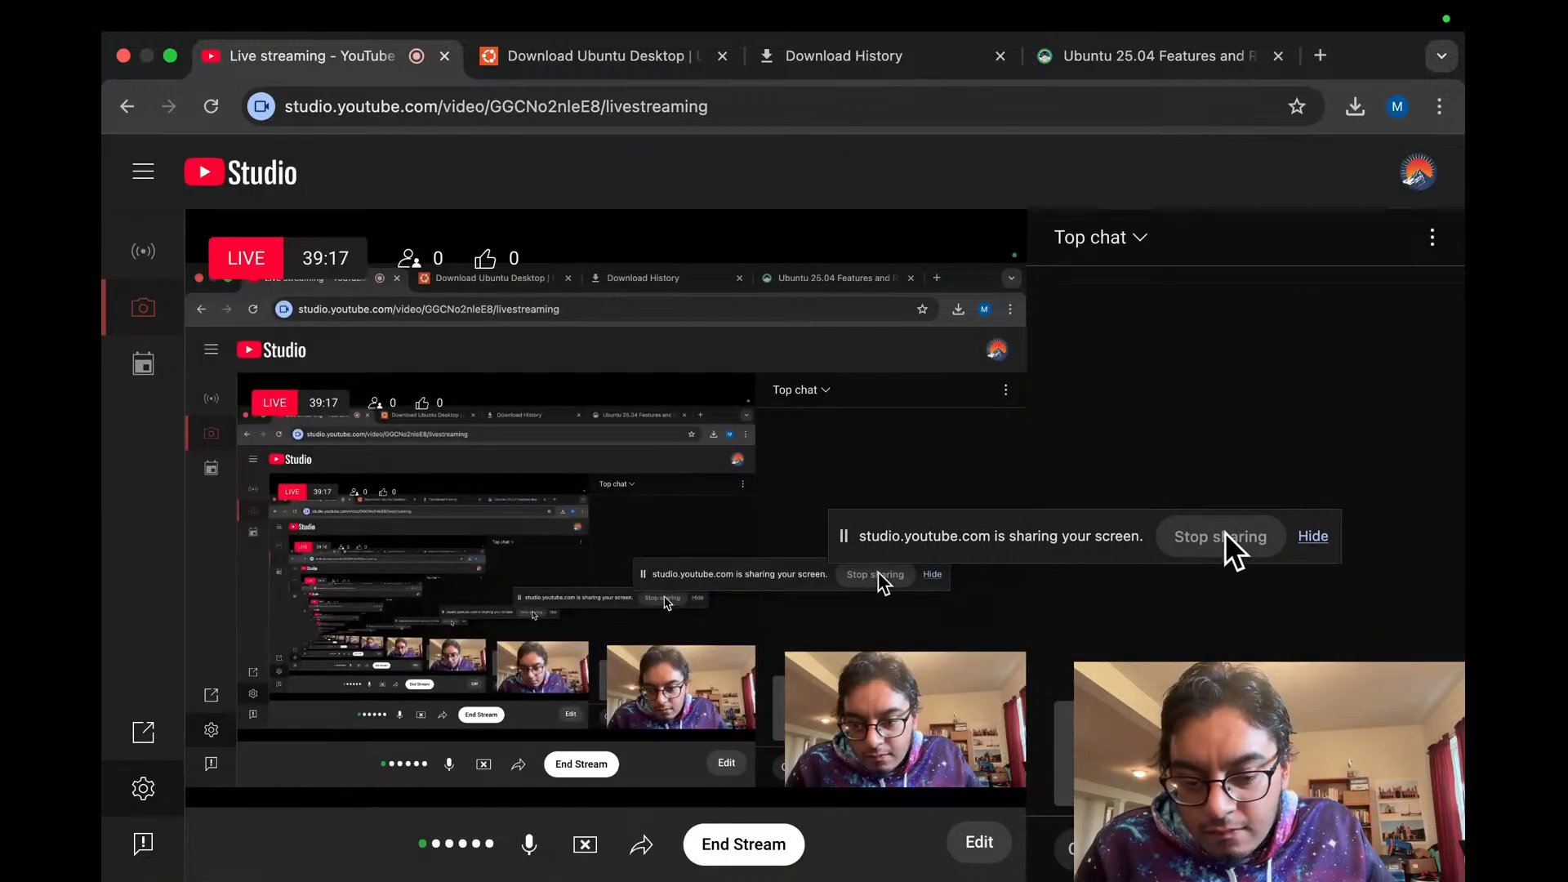
pyautogui.click(530, 844)
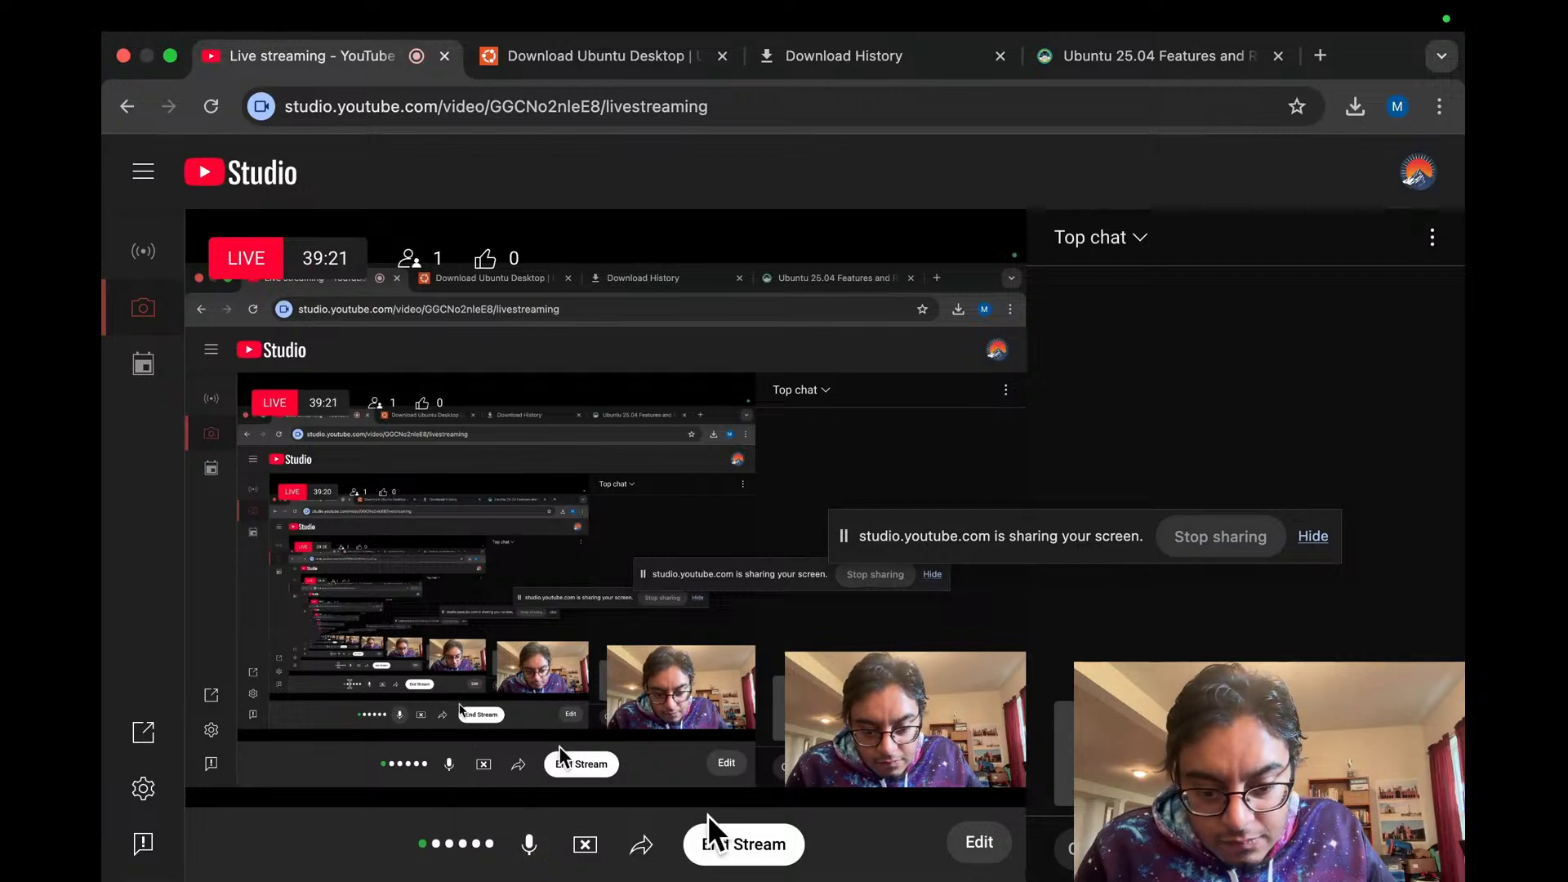
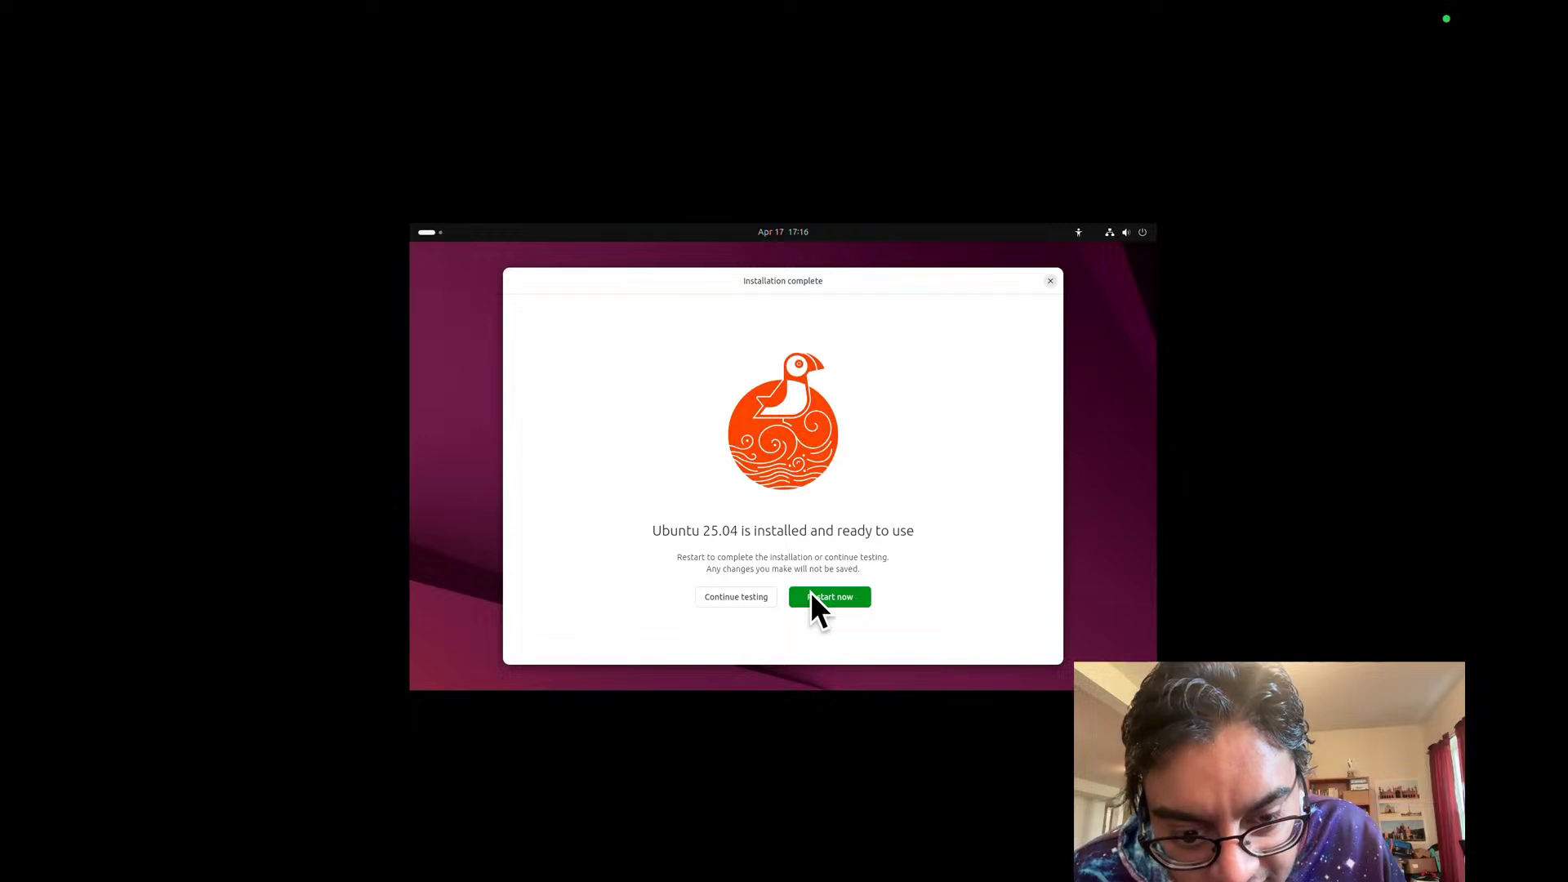
# Step: Glance at the VM's Machine settings, then restart the newly installed Ubuntu guest
pyautogui.moveTo(645, 16)
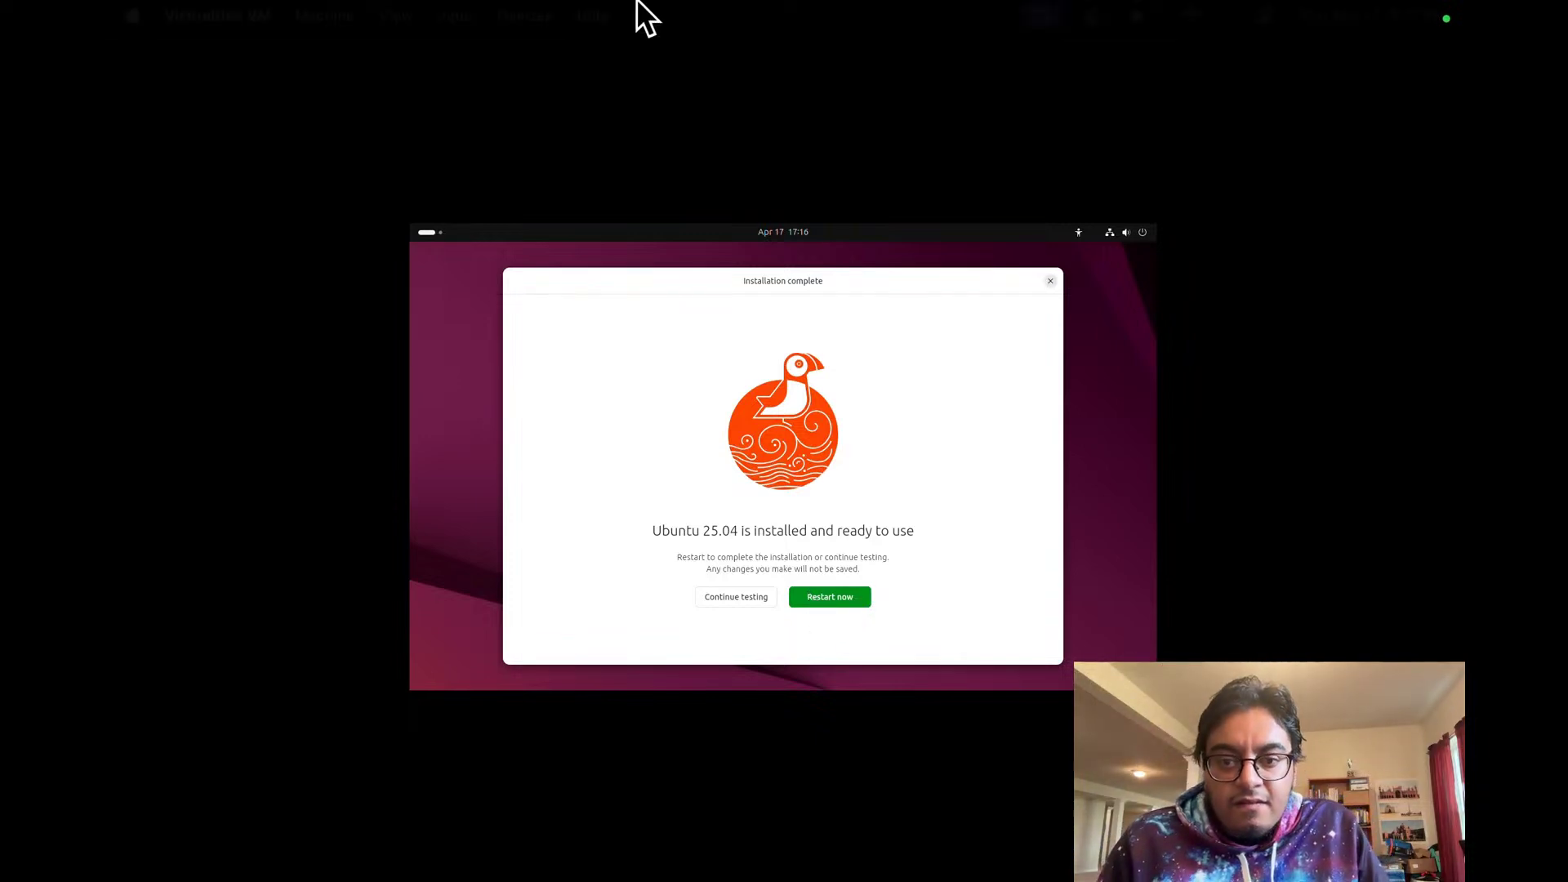
pyautogui.click(324, 11)
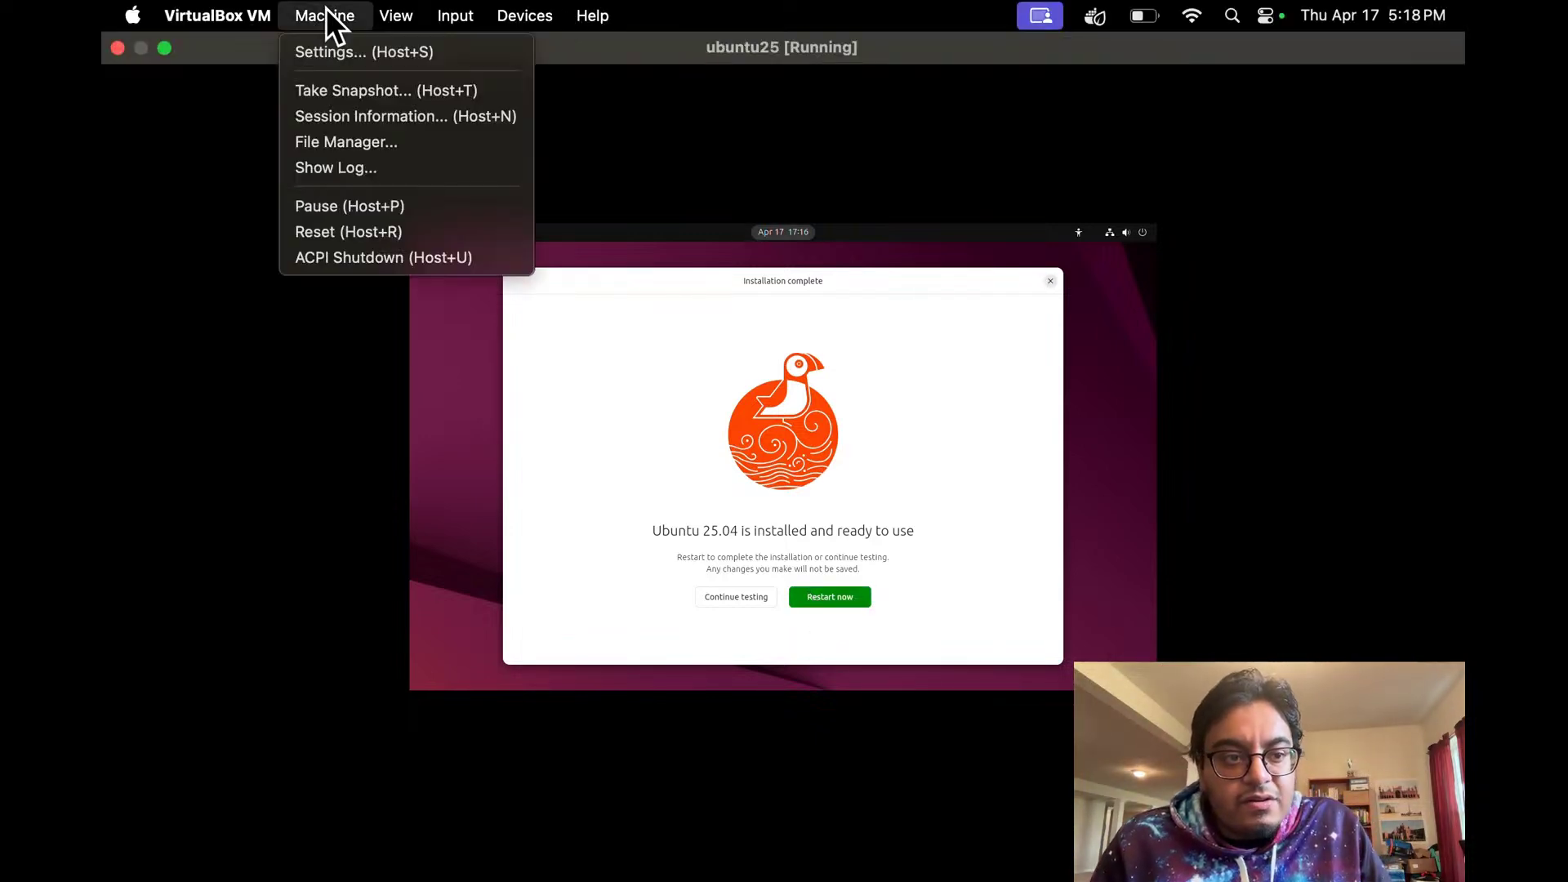
pyautogui.click(365, 52)
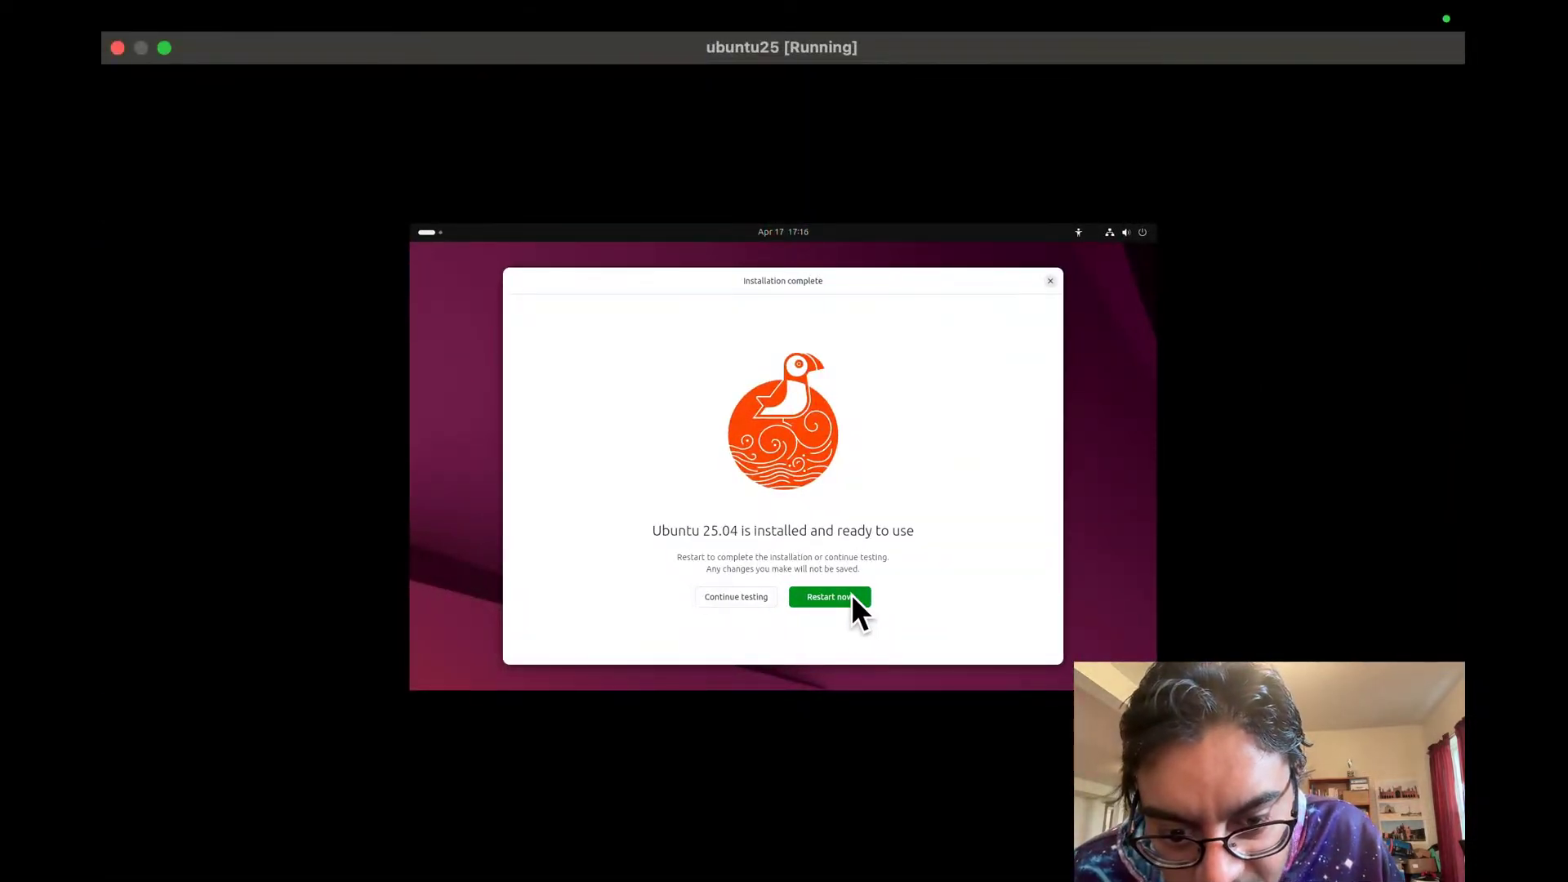
pyautogui.click(829, 597)
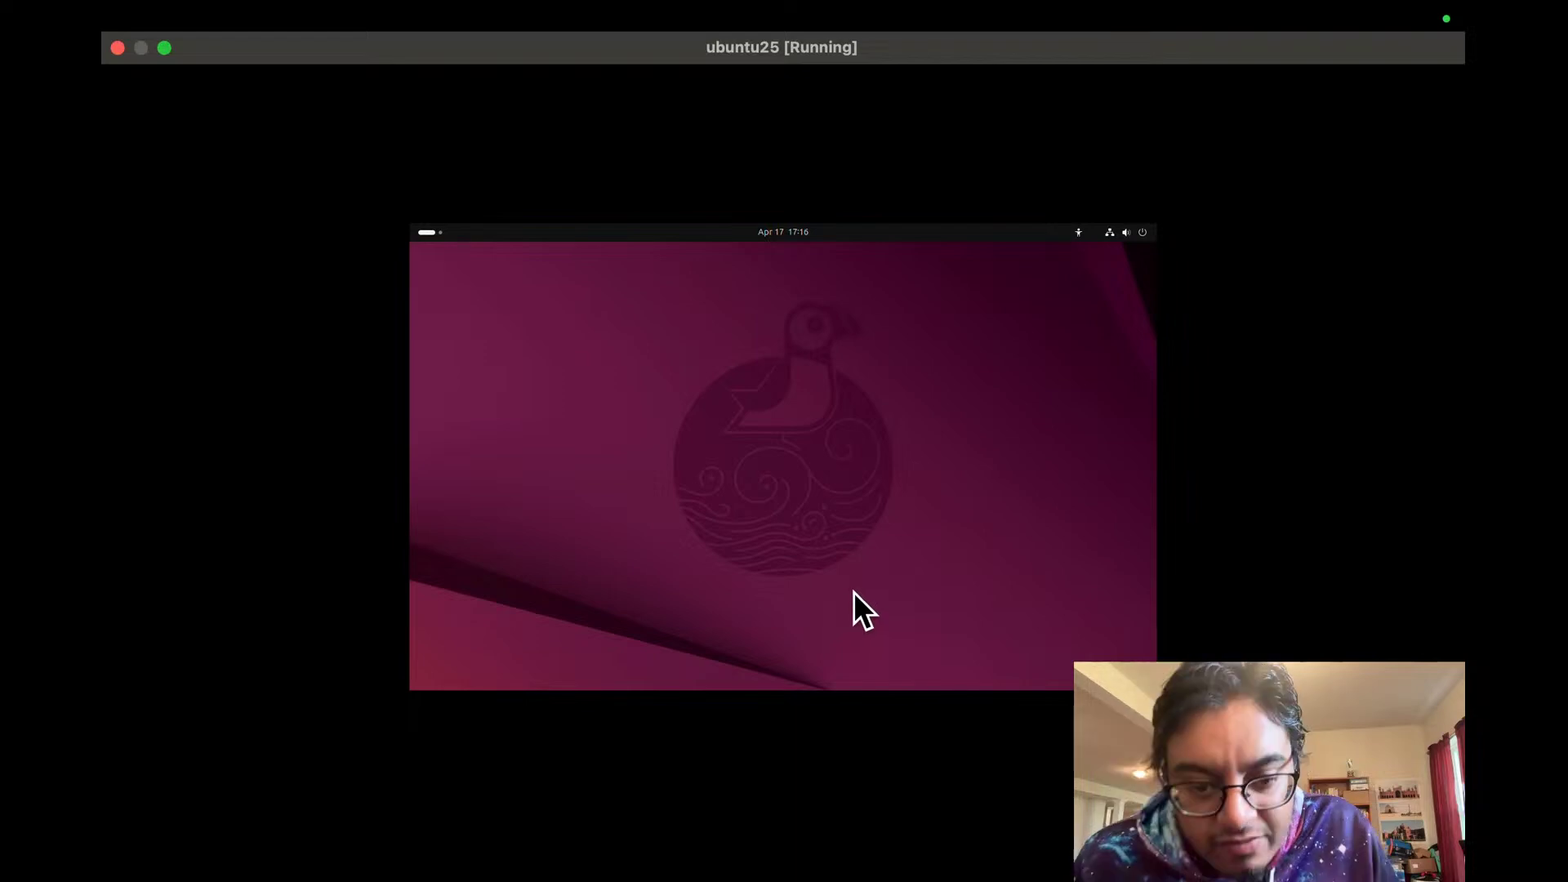
# Step: In the VM's Storage settings, select the Ubuntu install ISO and uncheck Live CD/DVD
pyautogui.moveTo(144, 4)
pyautogui.click(324, 19)
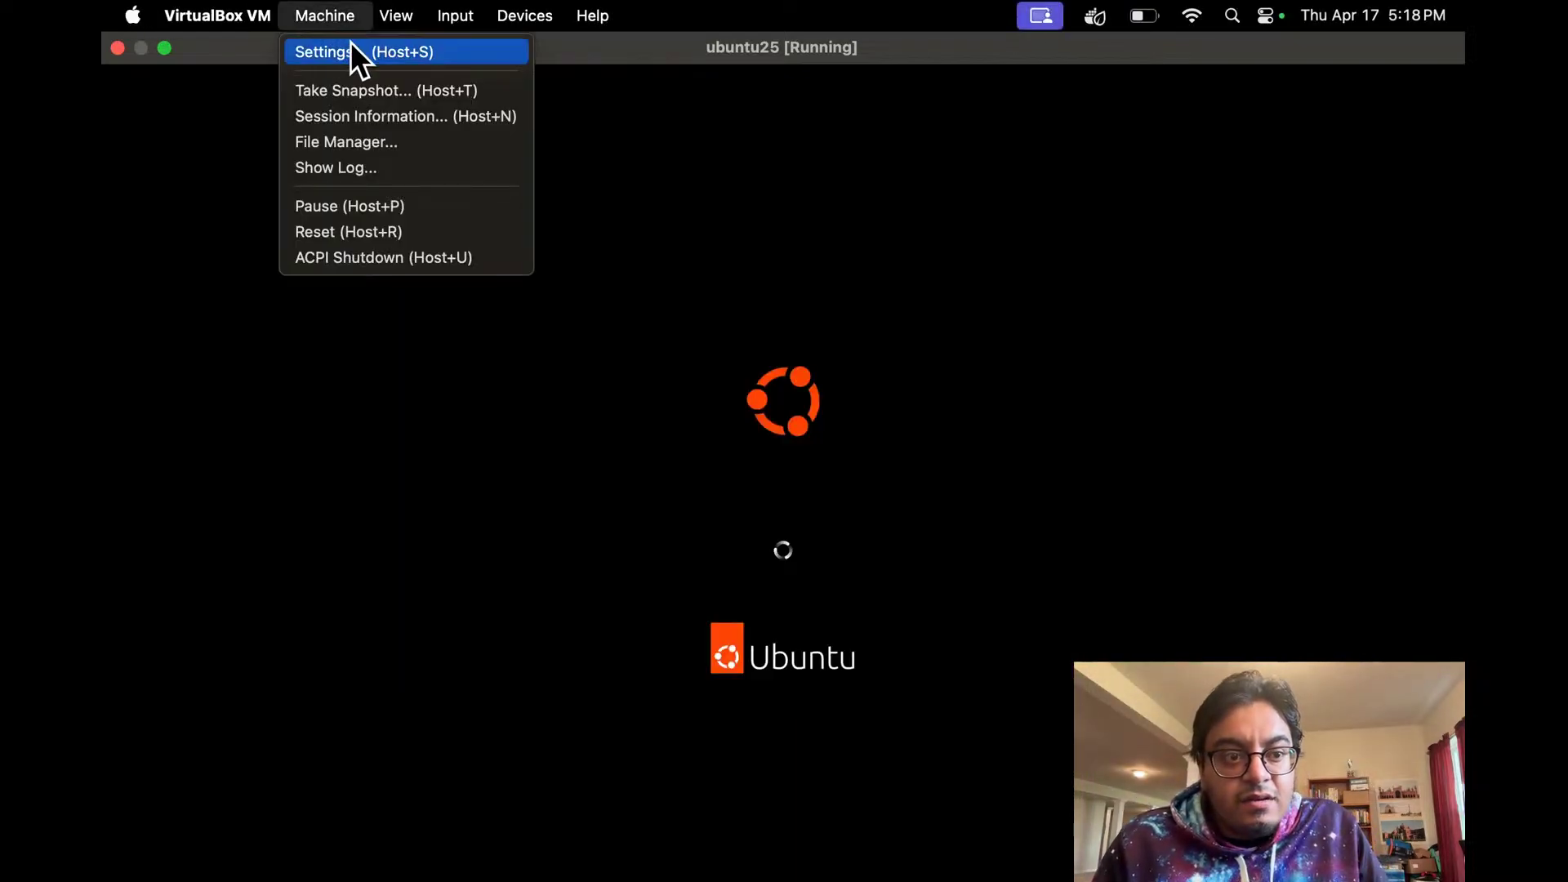
pyautogui.click(350, 45)
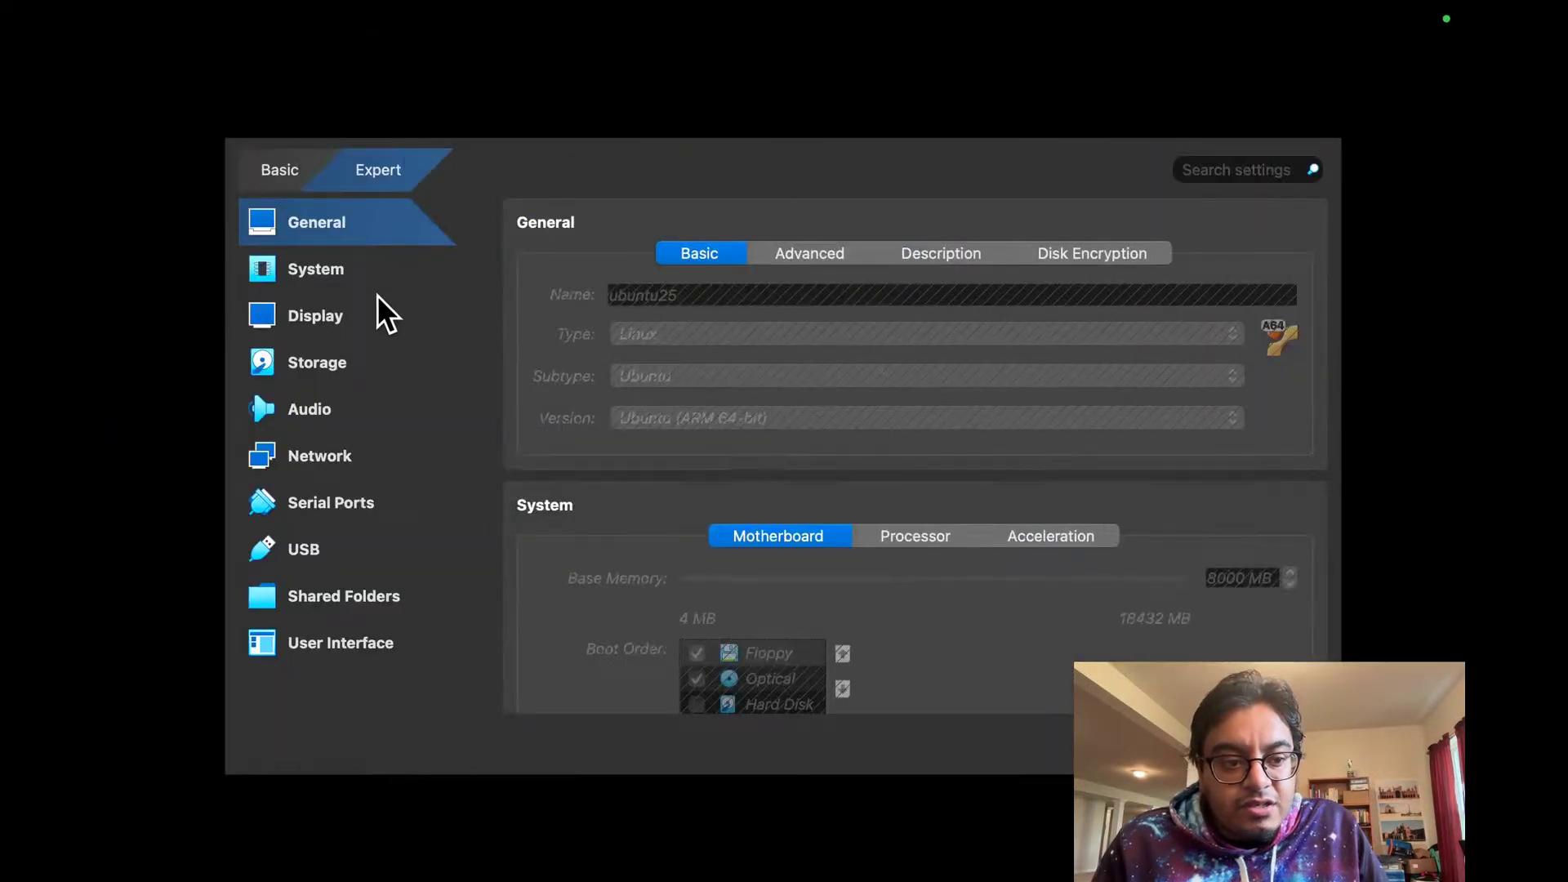
pyautogui.click(350, 361)
pyautogui.click(643, 343)
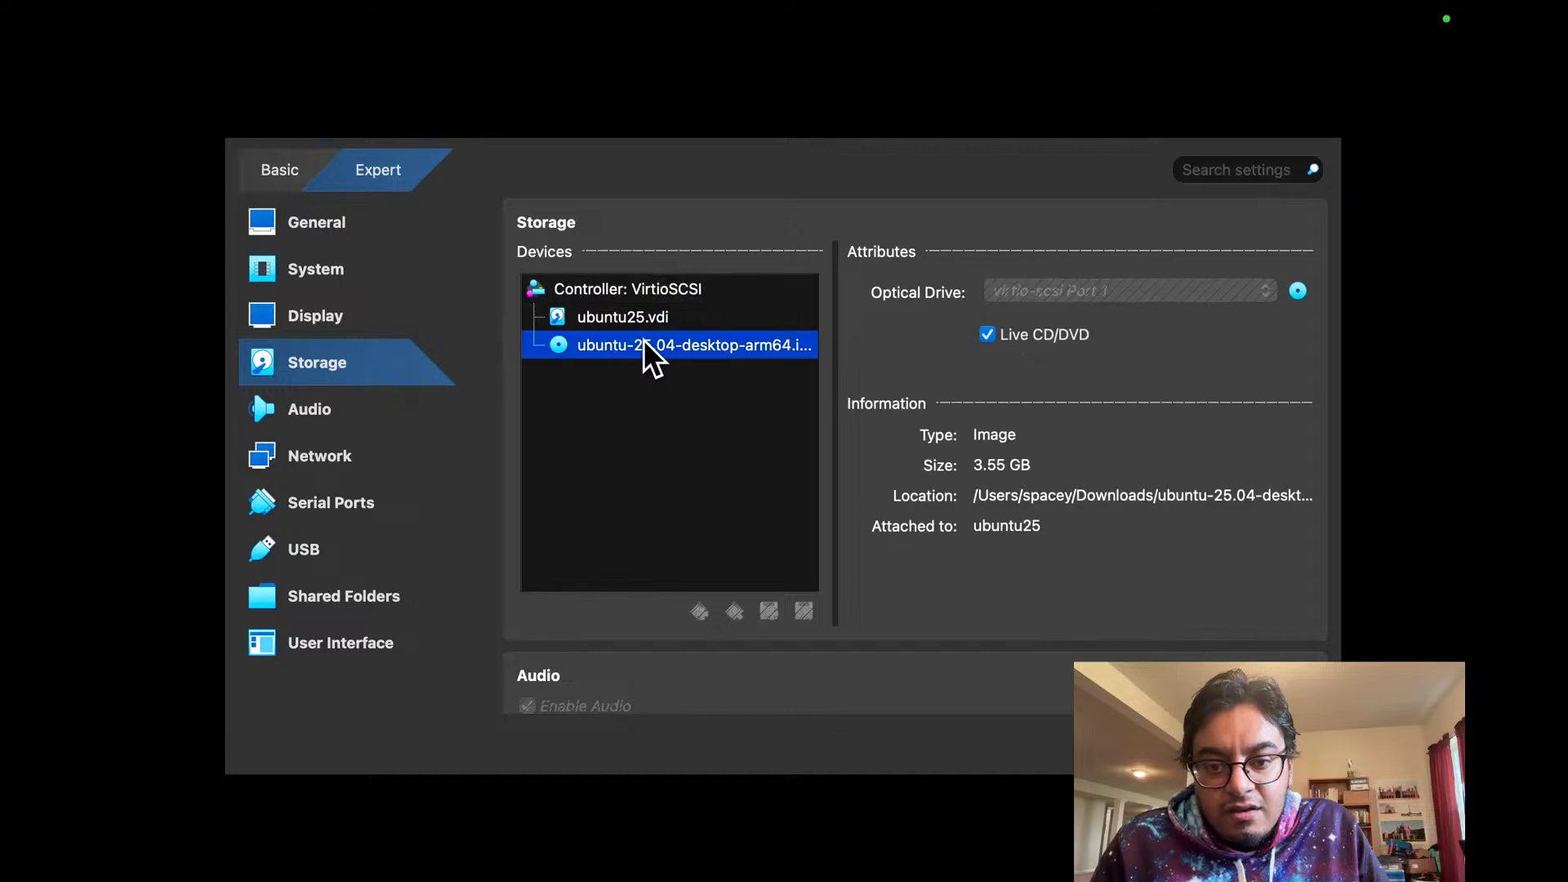
pyautogui.click(996, 332)
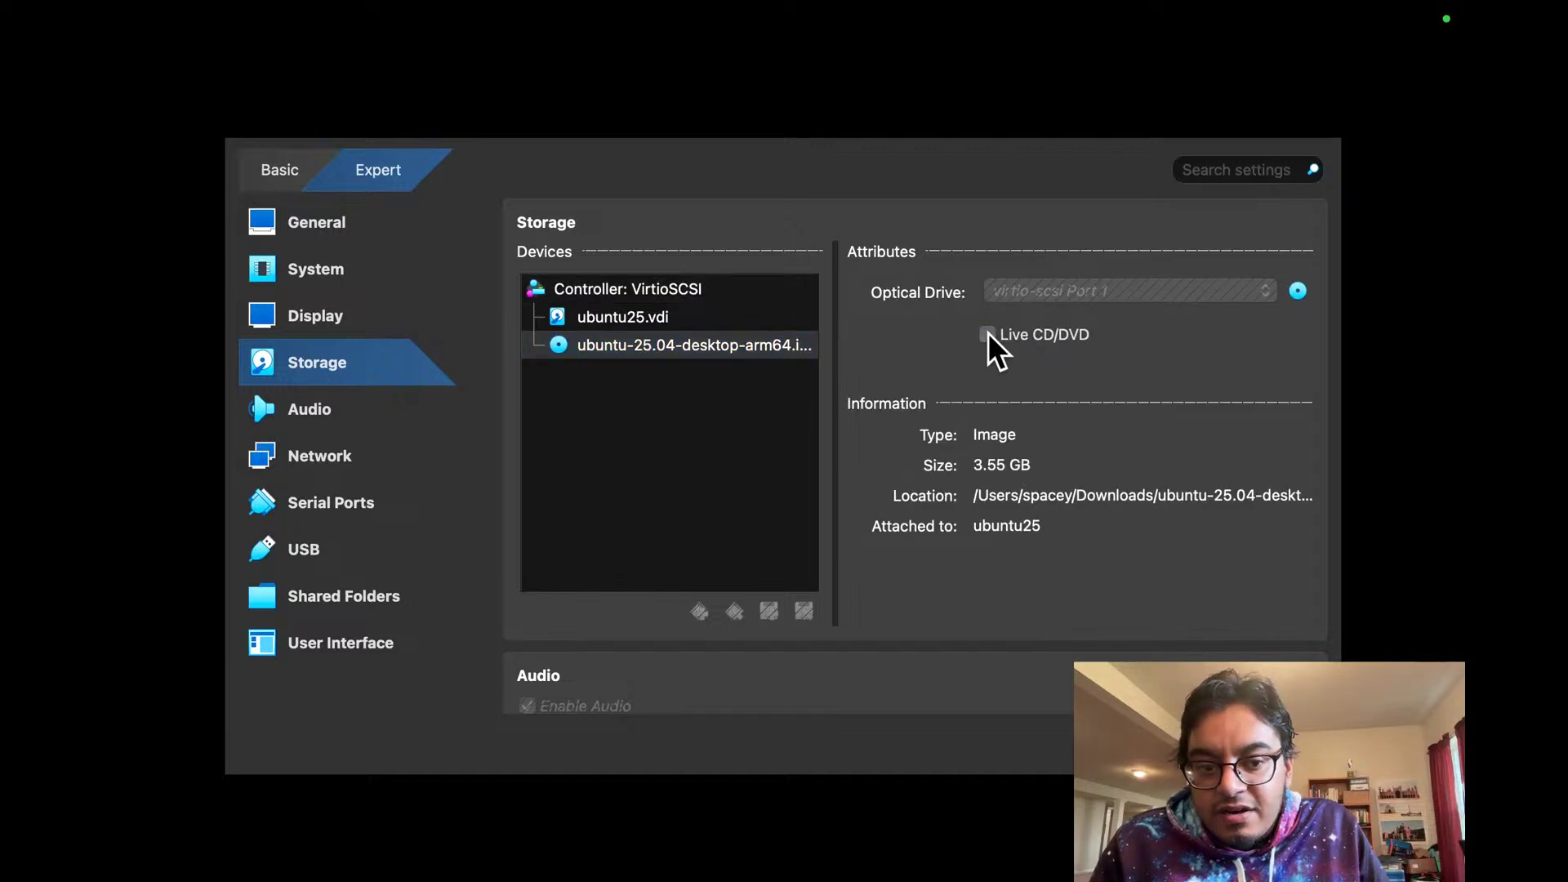
# Step: Reload the machine's settings from the ISO's context menu and go back to the VM screen
pyautogui.click(718, 342)
pyautogui.rightClick(718, 343)
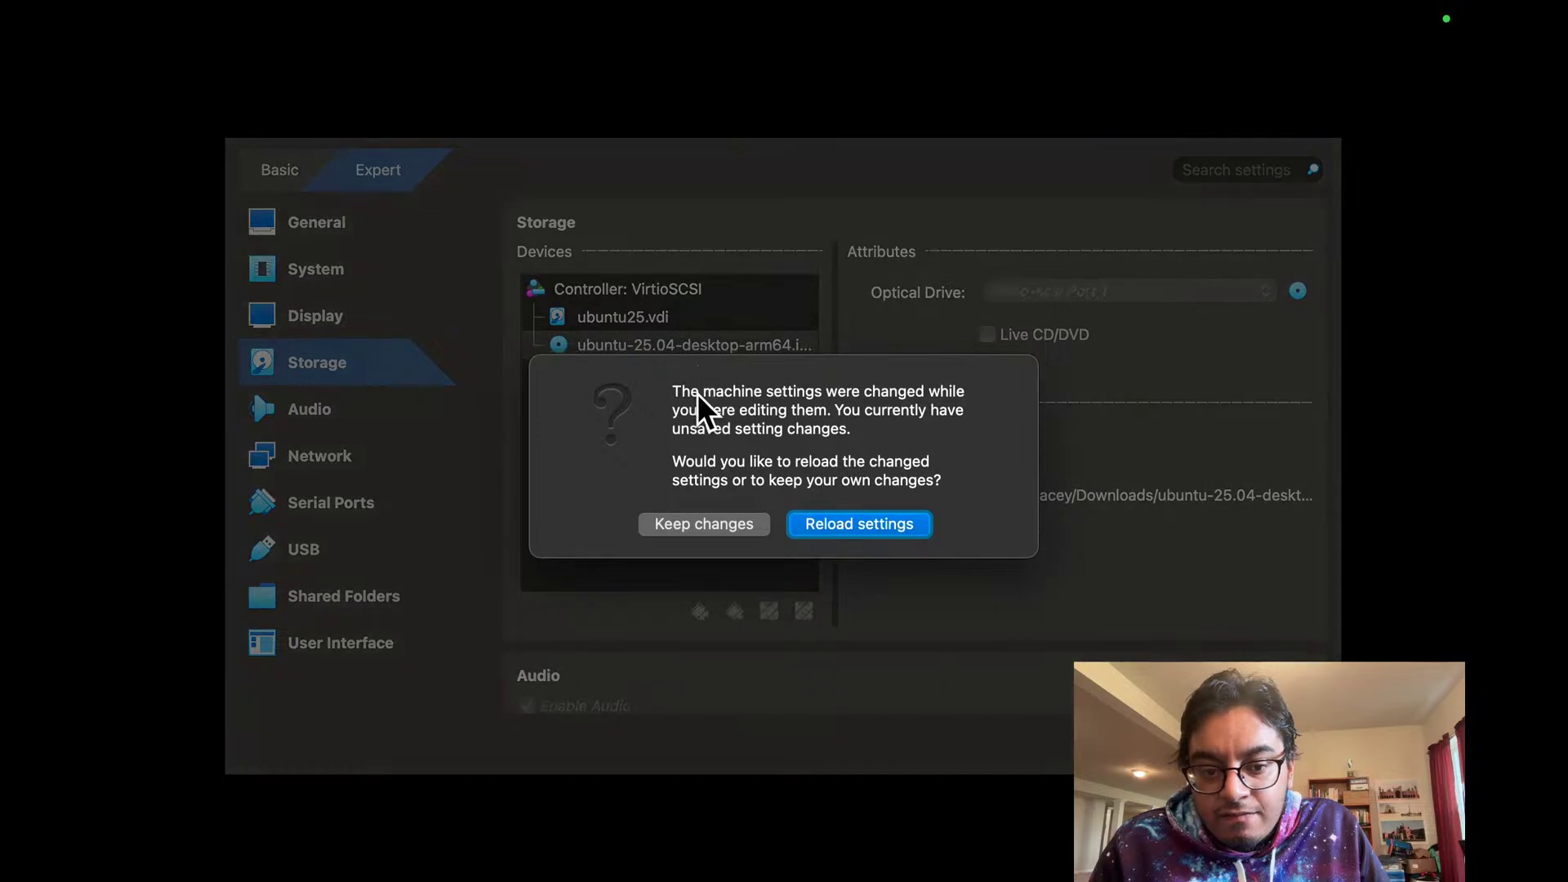
pyautogui.click(814, 527)
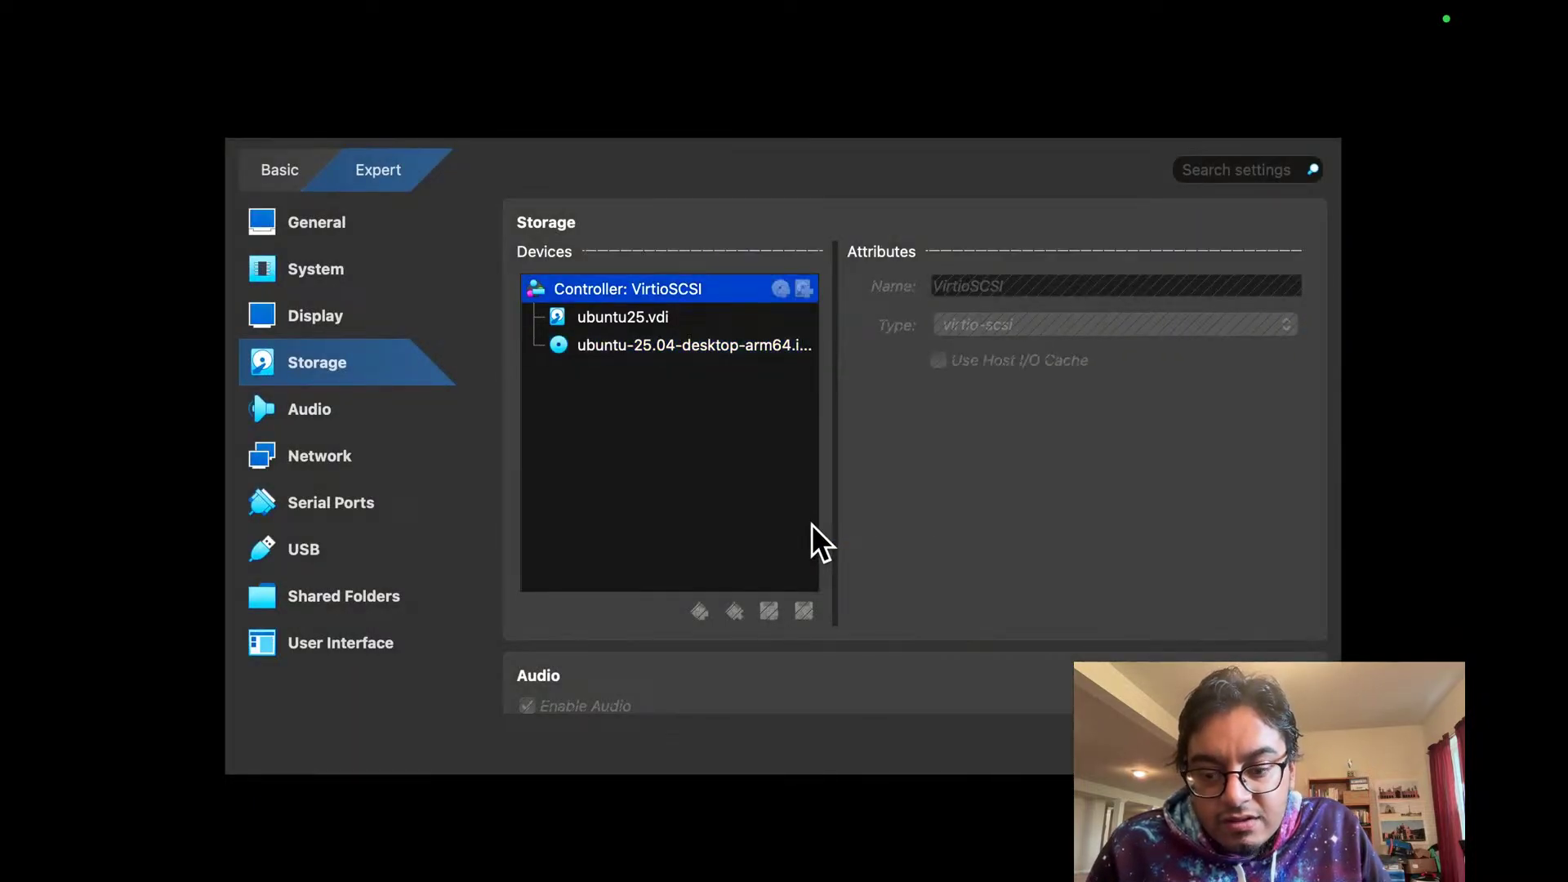
pyautogui.hotkey('ctrl', 'Left')
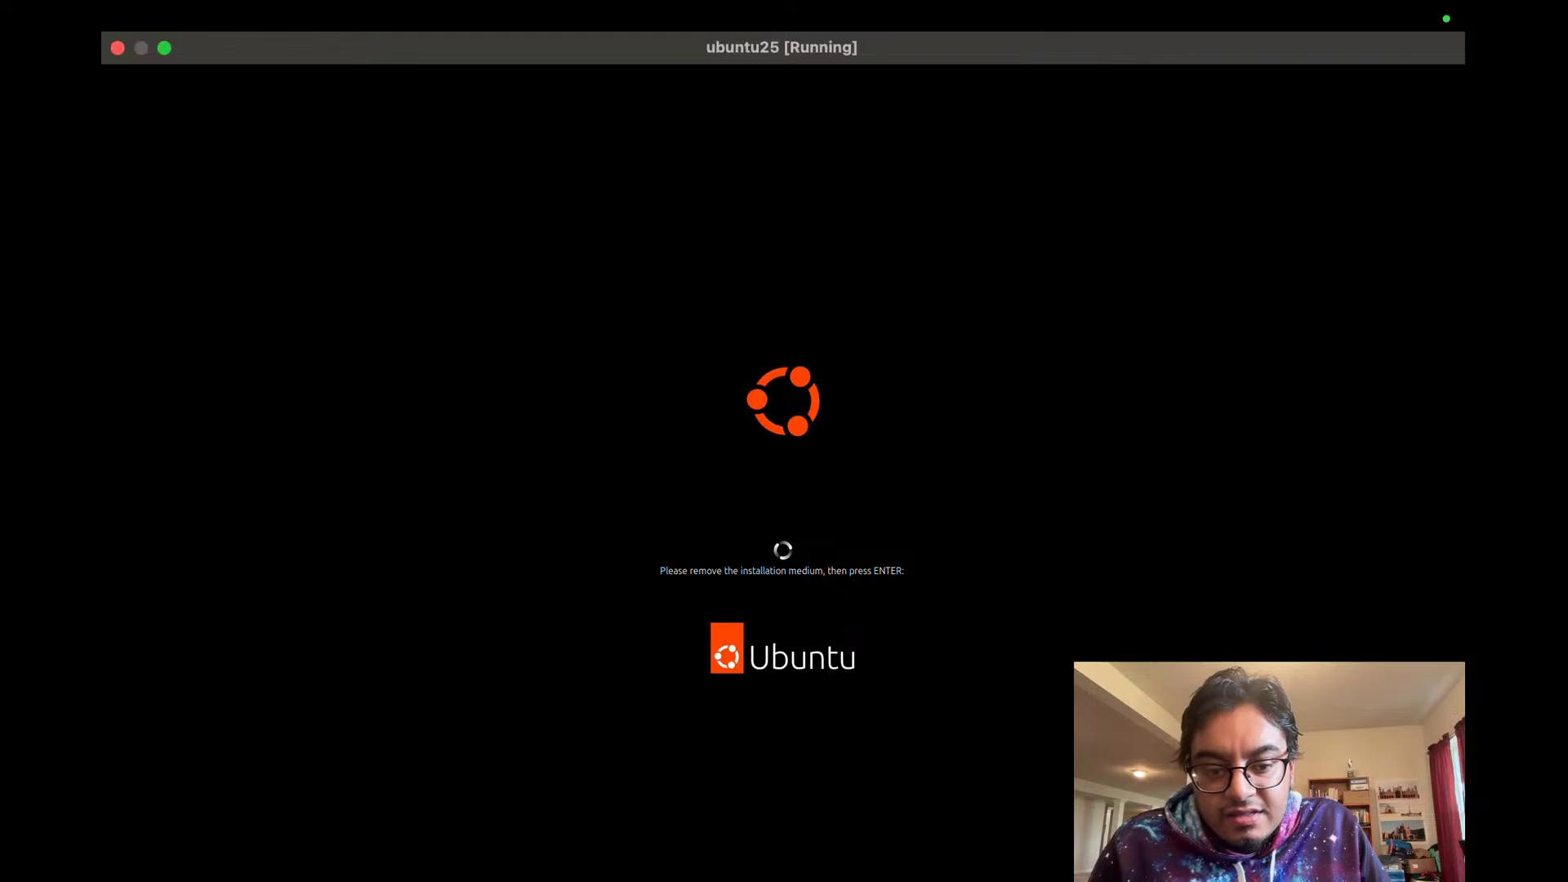
# Step: Cycle through the desktops and settle on VirtualBox Manager
pyautogui.hotkey('ctrl', 'Left')
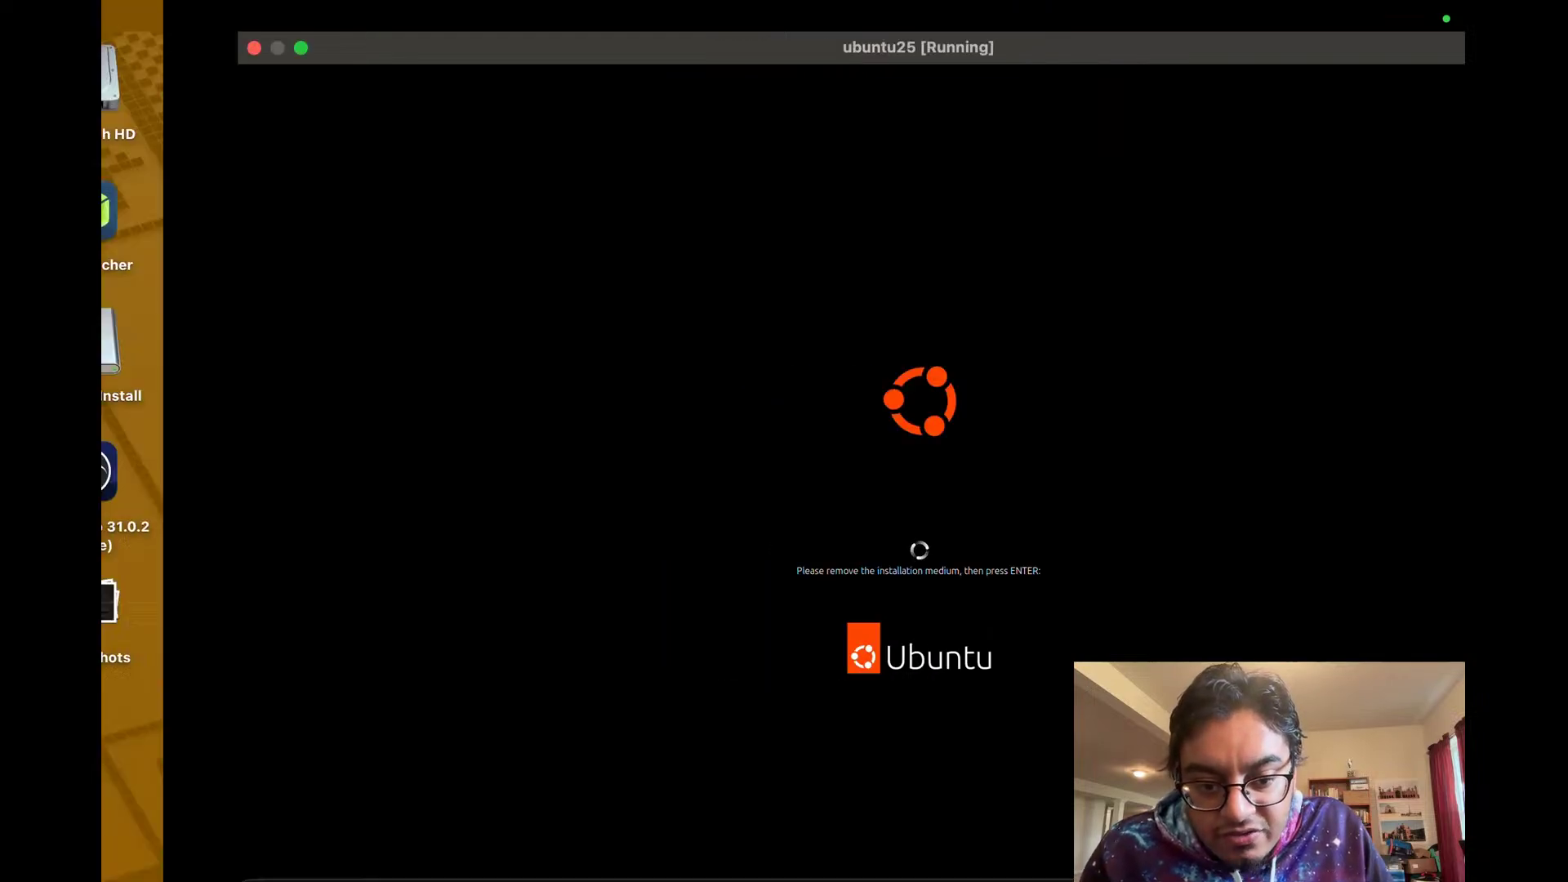
pyautogui.hotkey('ctrl', 'Right')
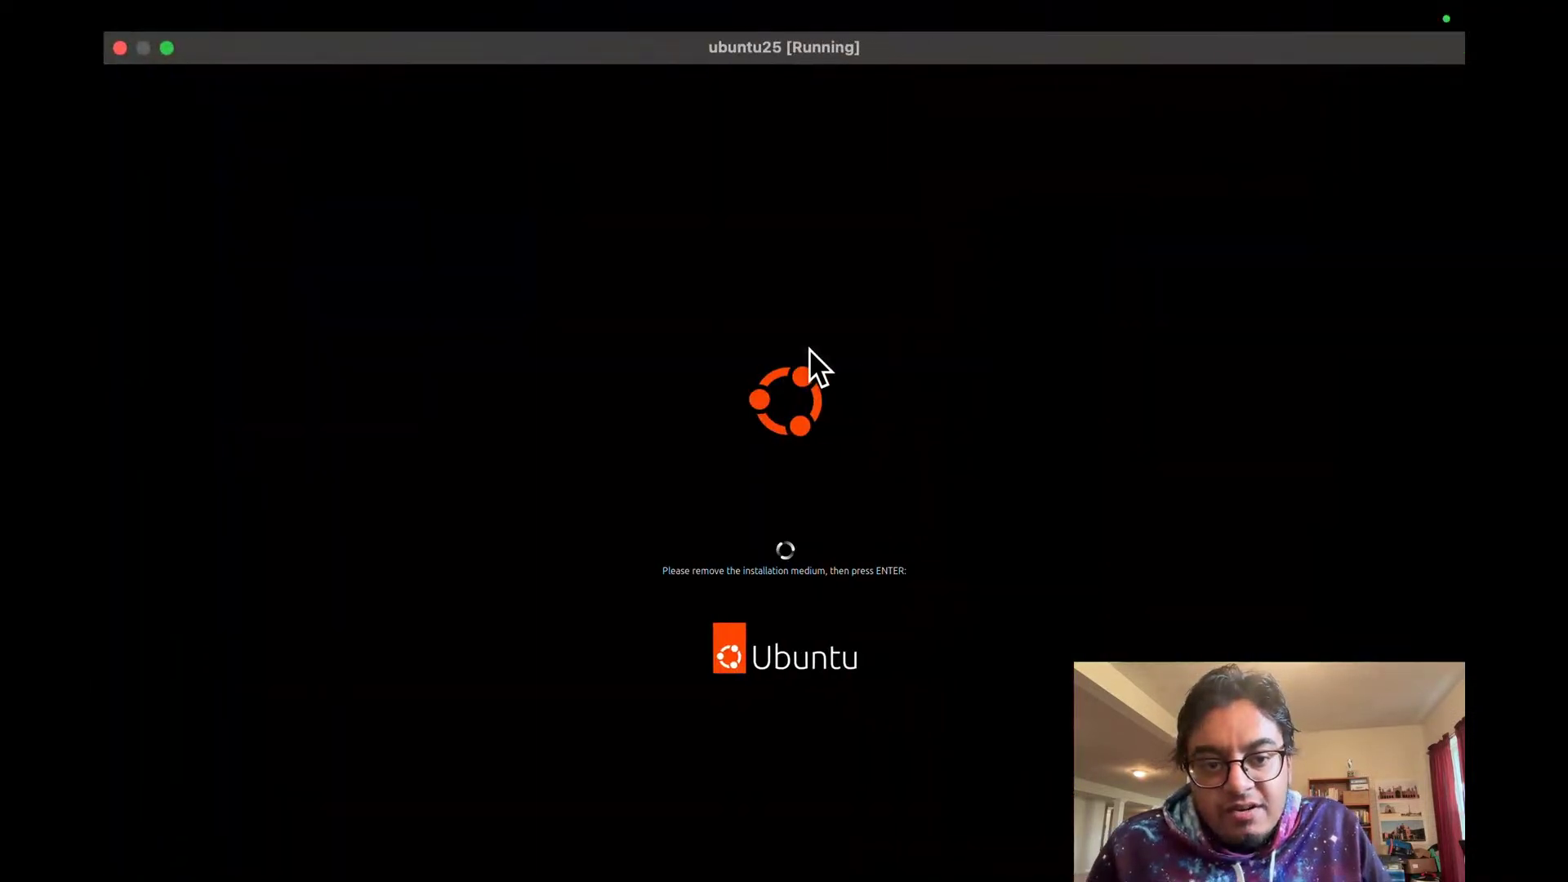
pyautogui.hotkey('ctrl', 'Right')
pyautogui.hotkey('ctrl', 'Left')
pyautogui.hotkey('ctrl', 'Left')
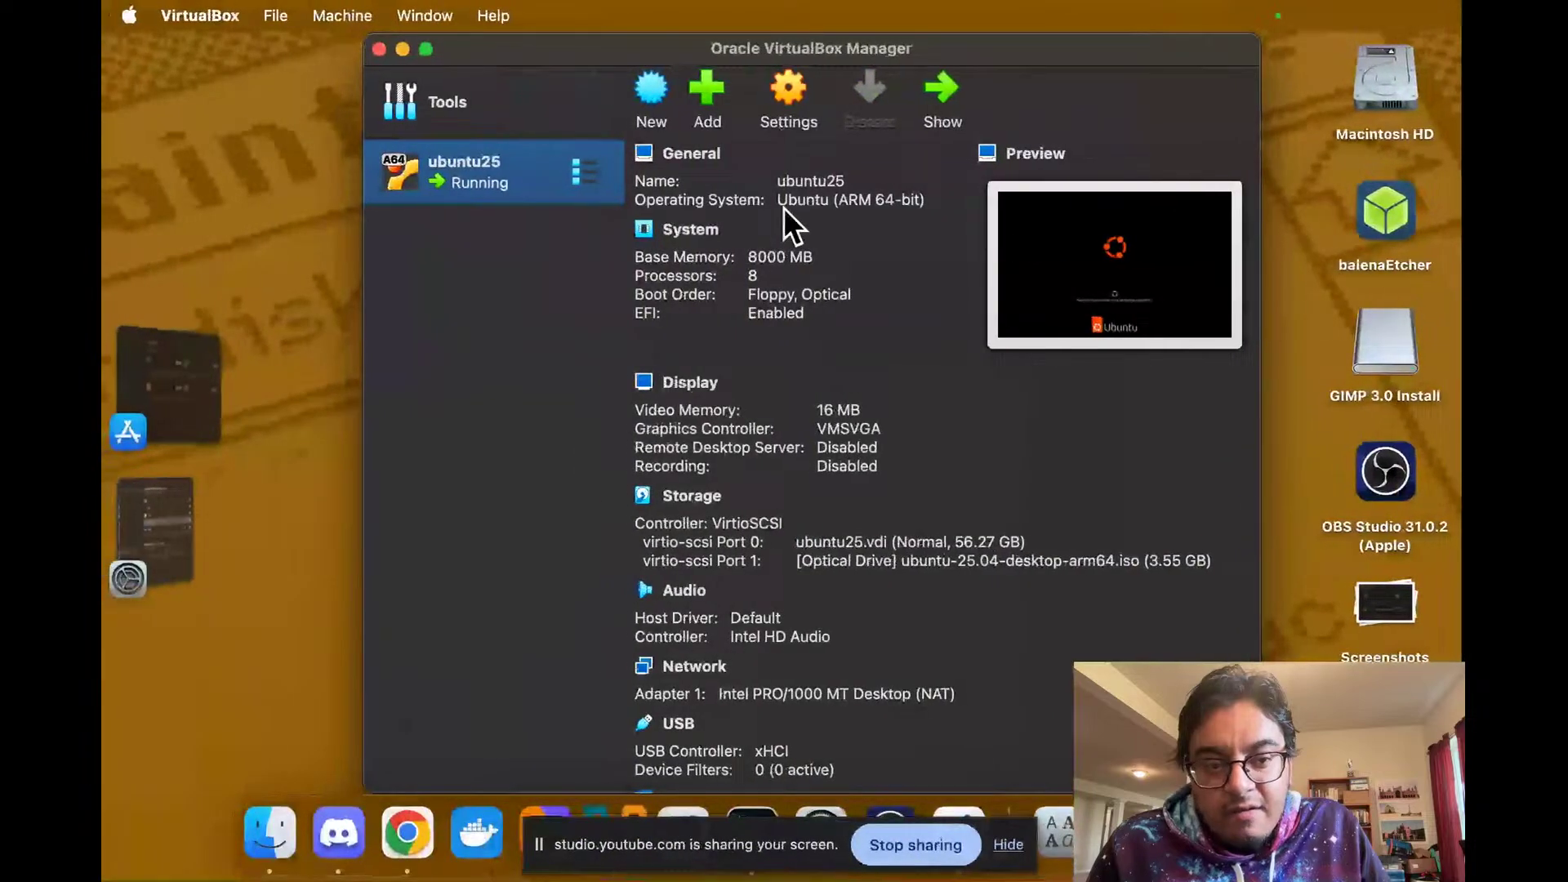
# Step: Remove the Ubuntu 25.04 ISO from ubuntu25's optical drive, then return to the running VM
pyautogui.click(793, 108)
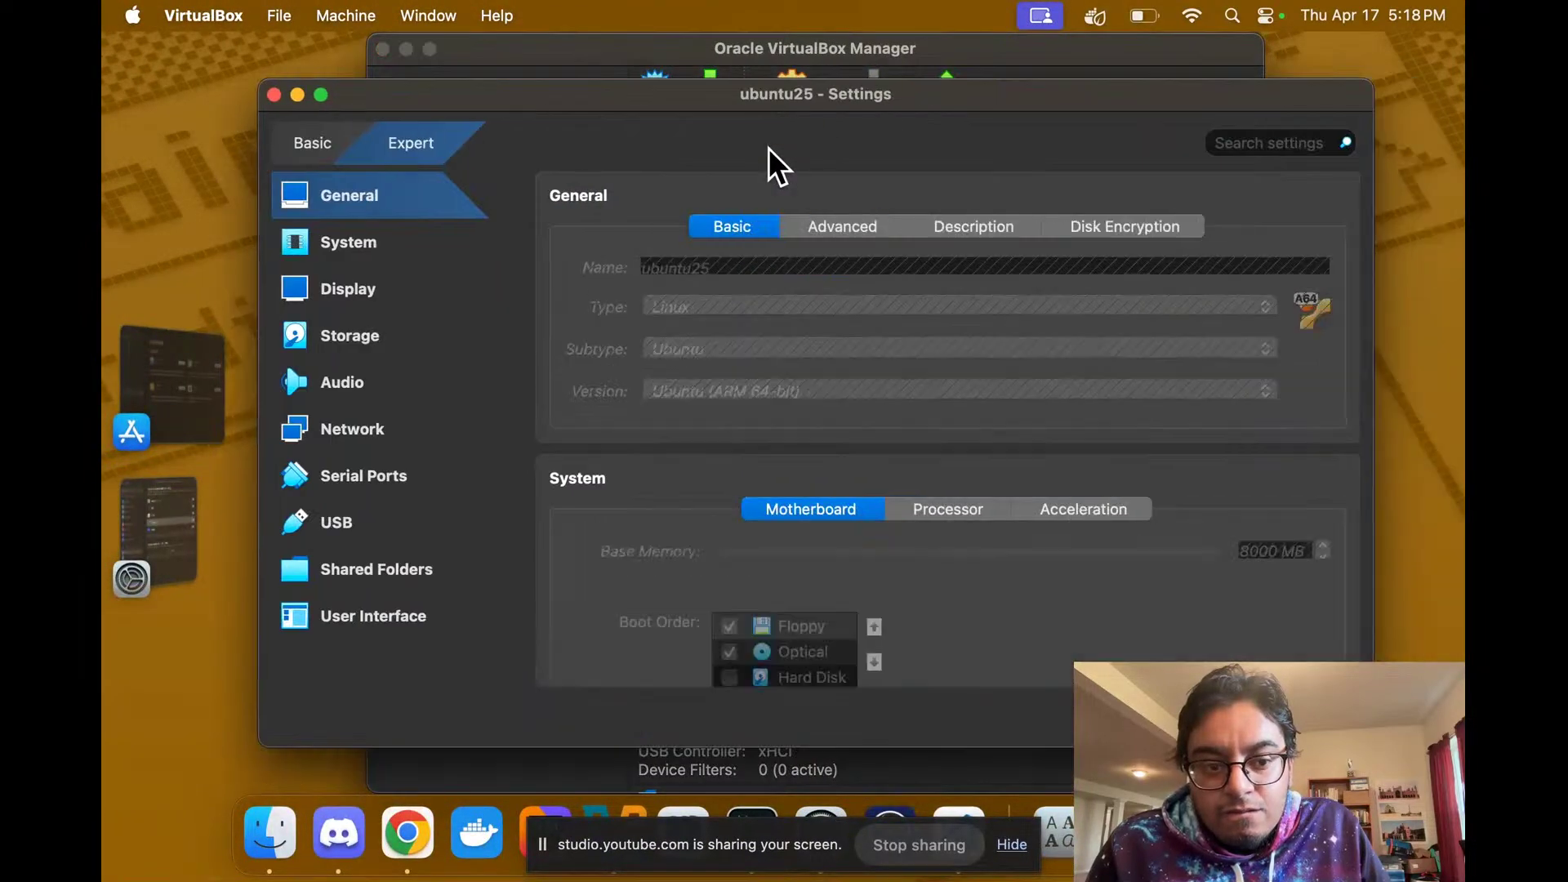
pyautogui.click(364, 331)
pyautogui.click(668, 320)
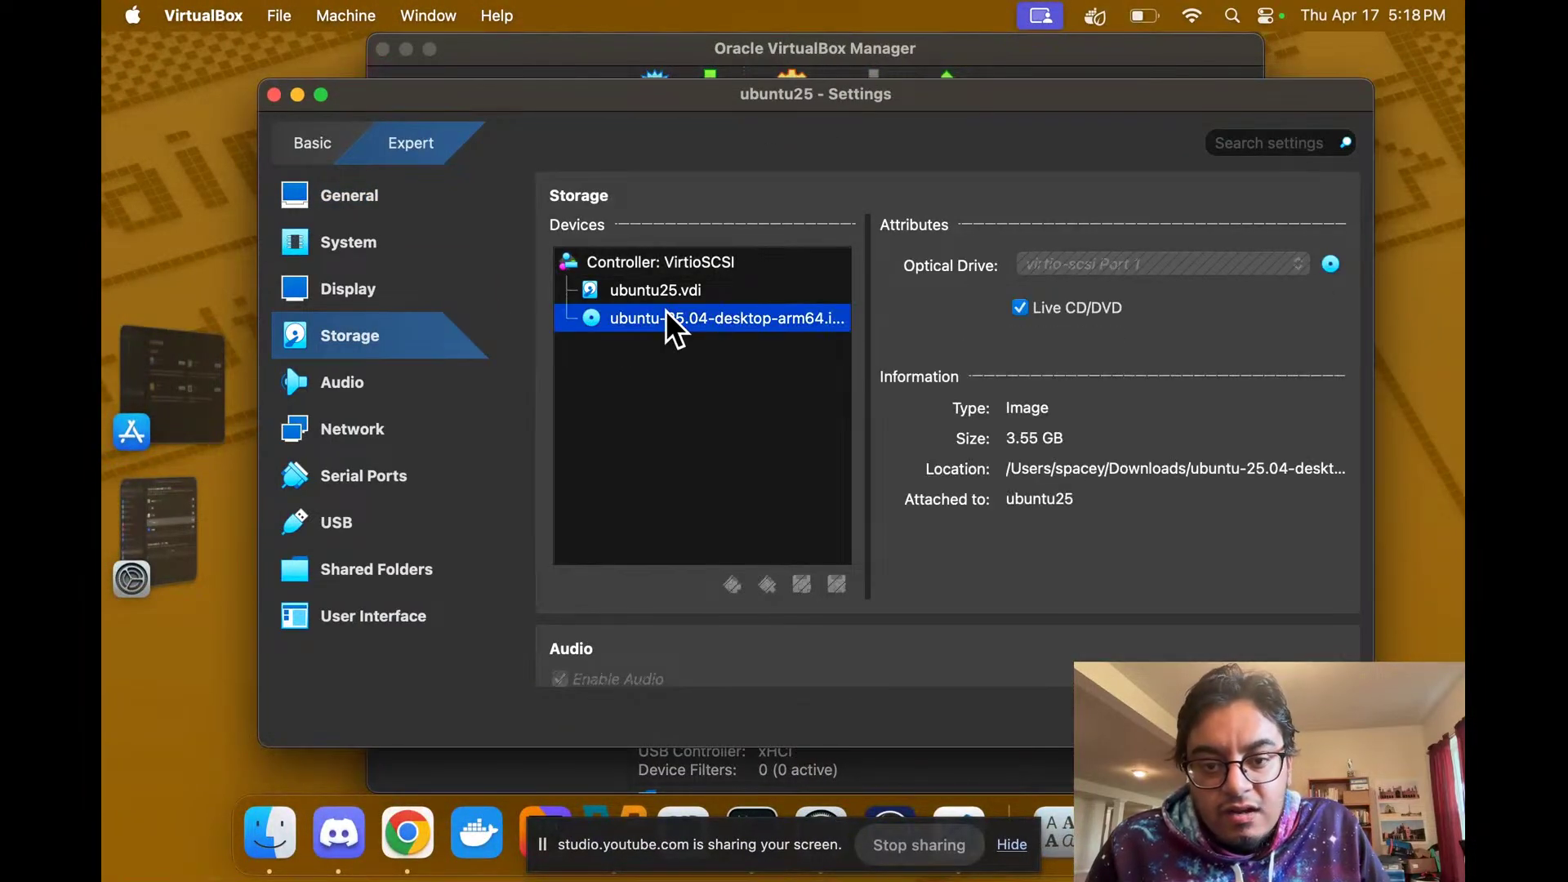
pyautogui.click(1330, 263)
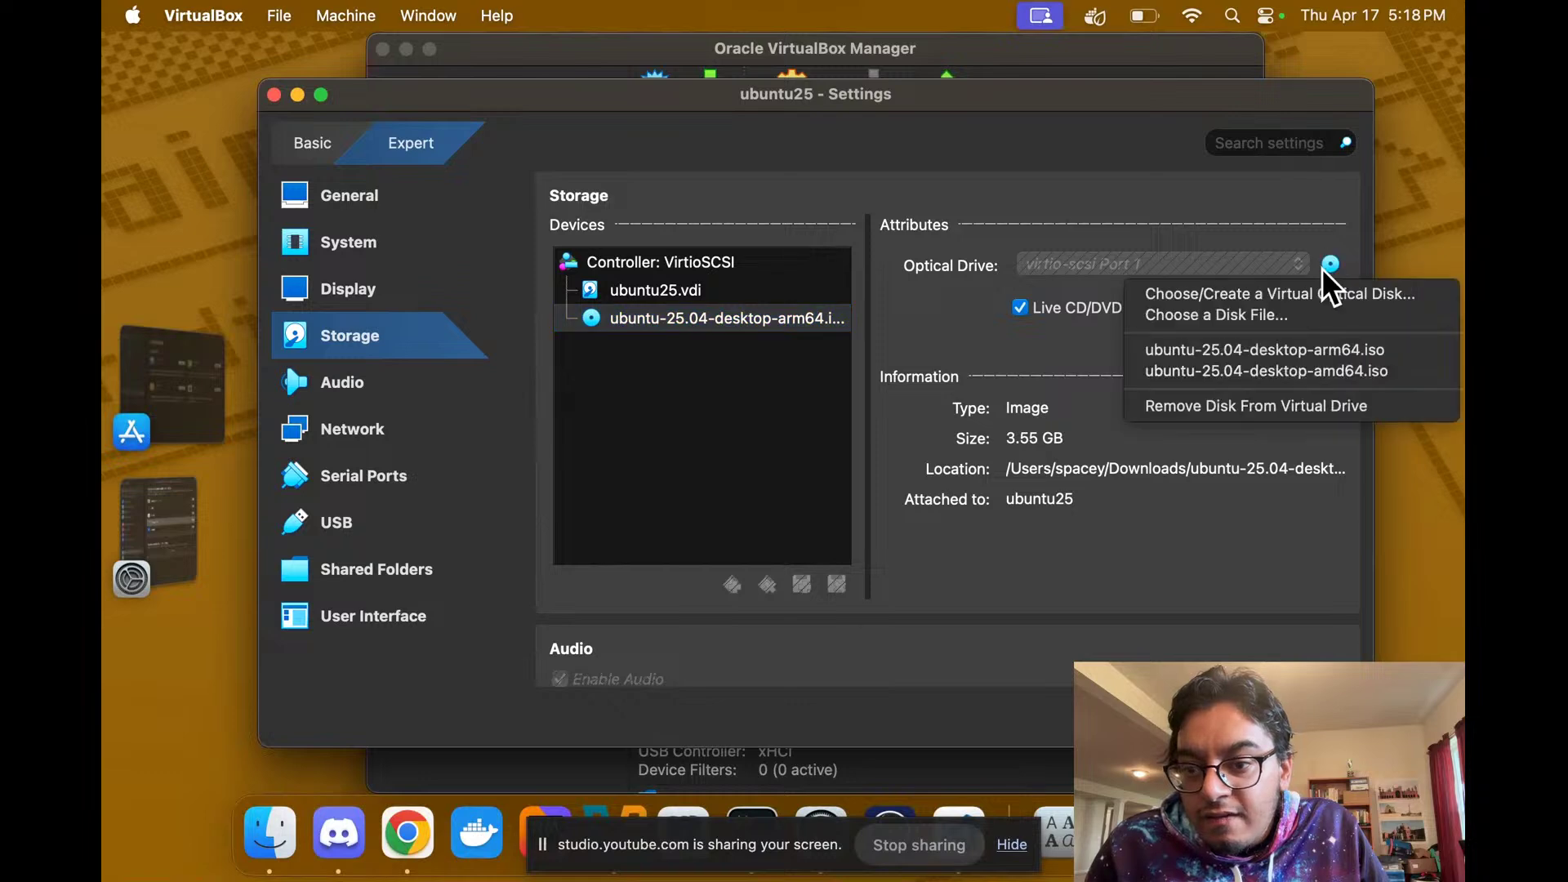
pyautogui.click(1312, 407)
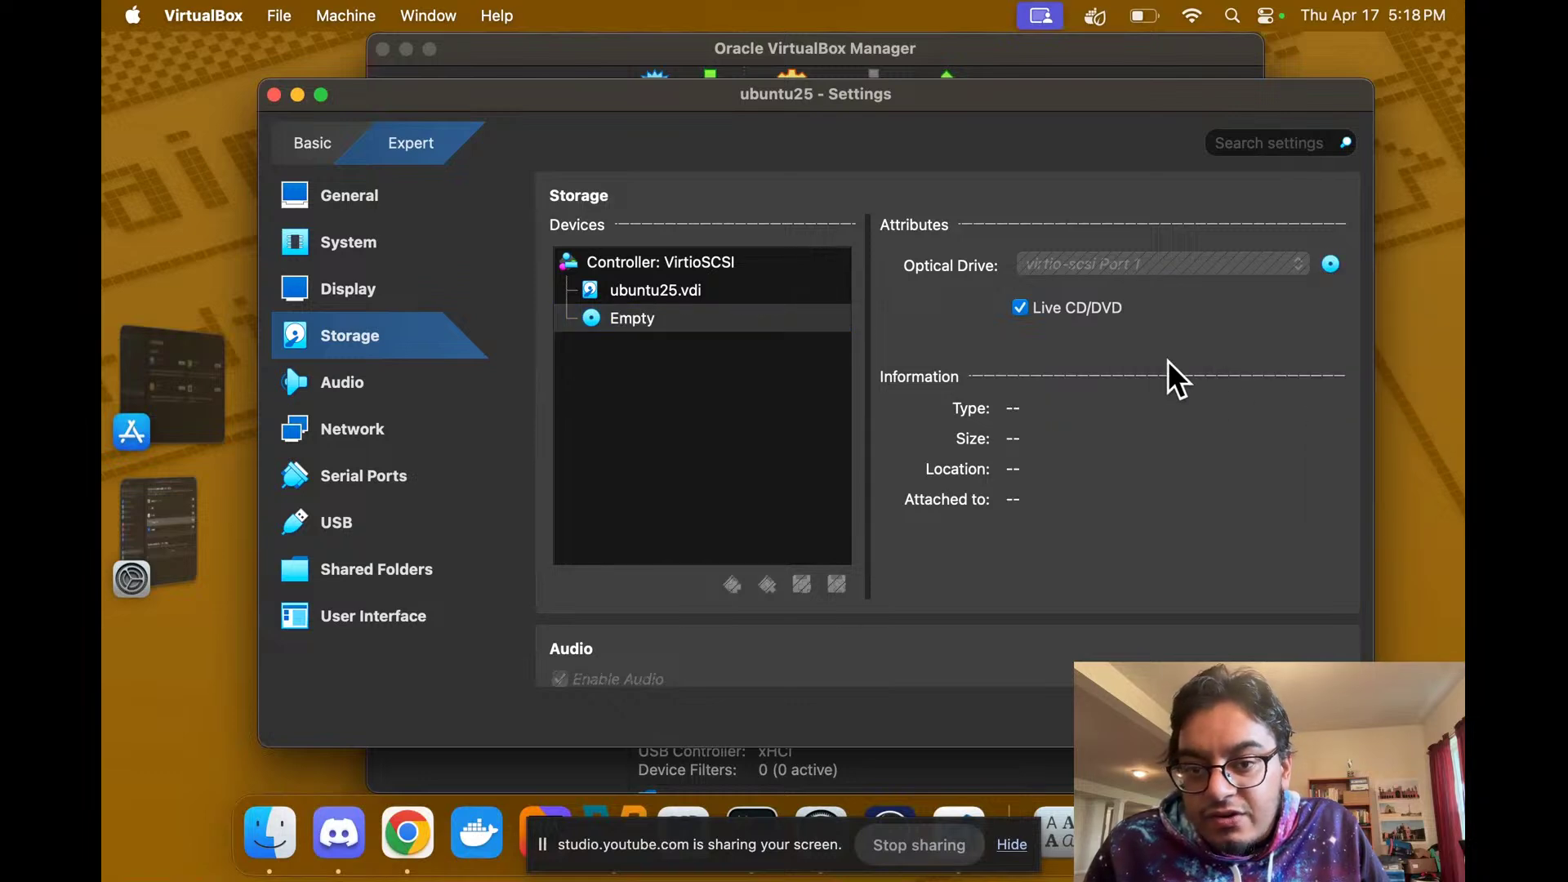
pyautogui.hotkey('ctrl', 'Right')
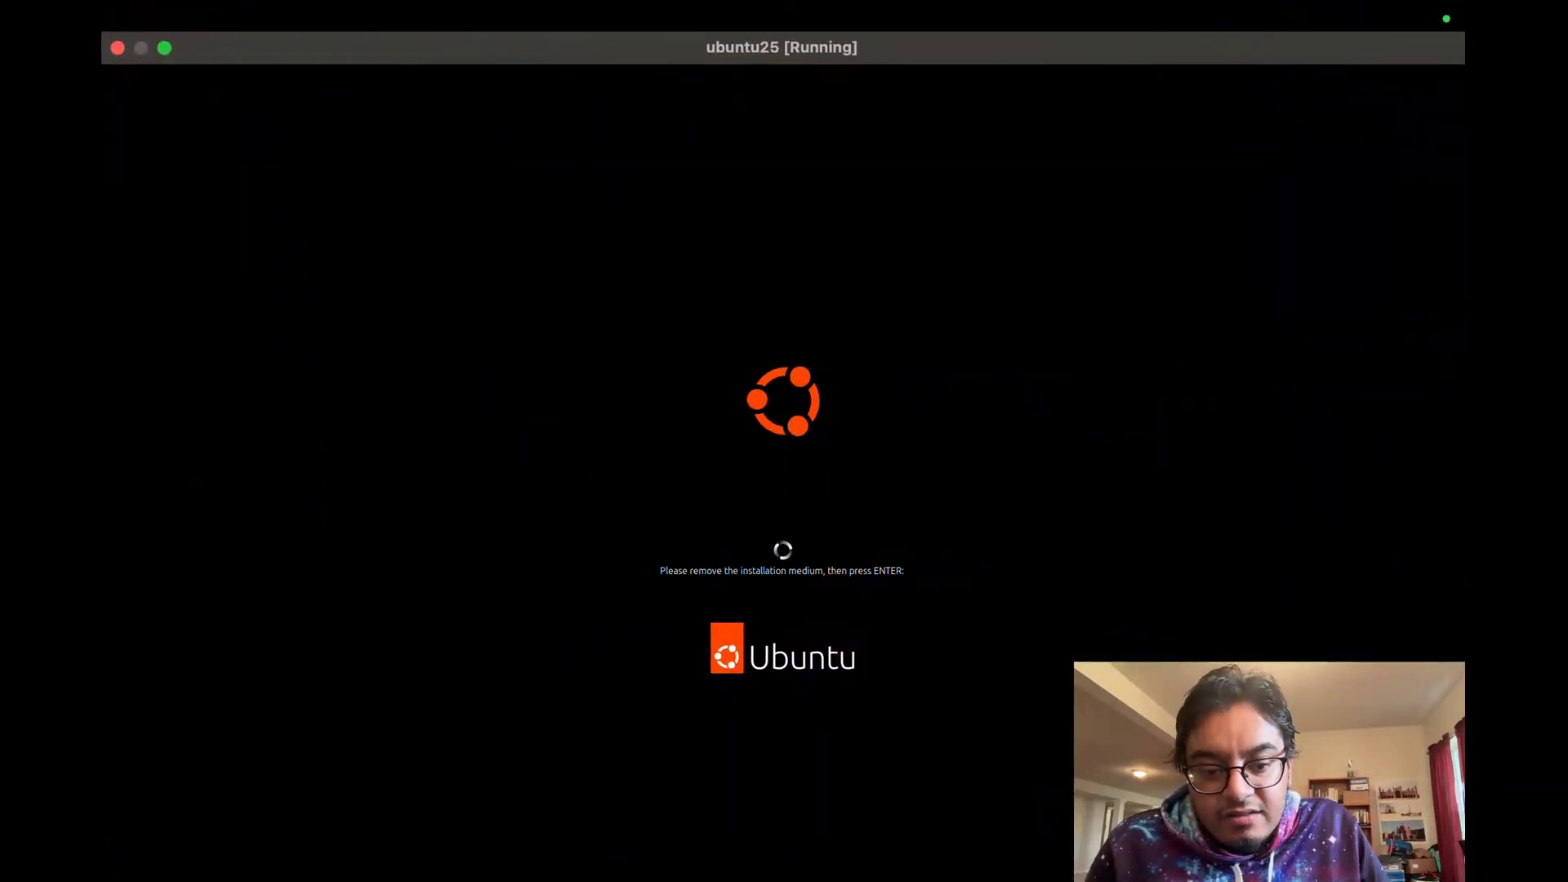
# Step: Confirm the installation medium is removed so the guest reboots, briefly checking the live stream
pyautogui.press('Return')
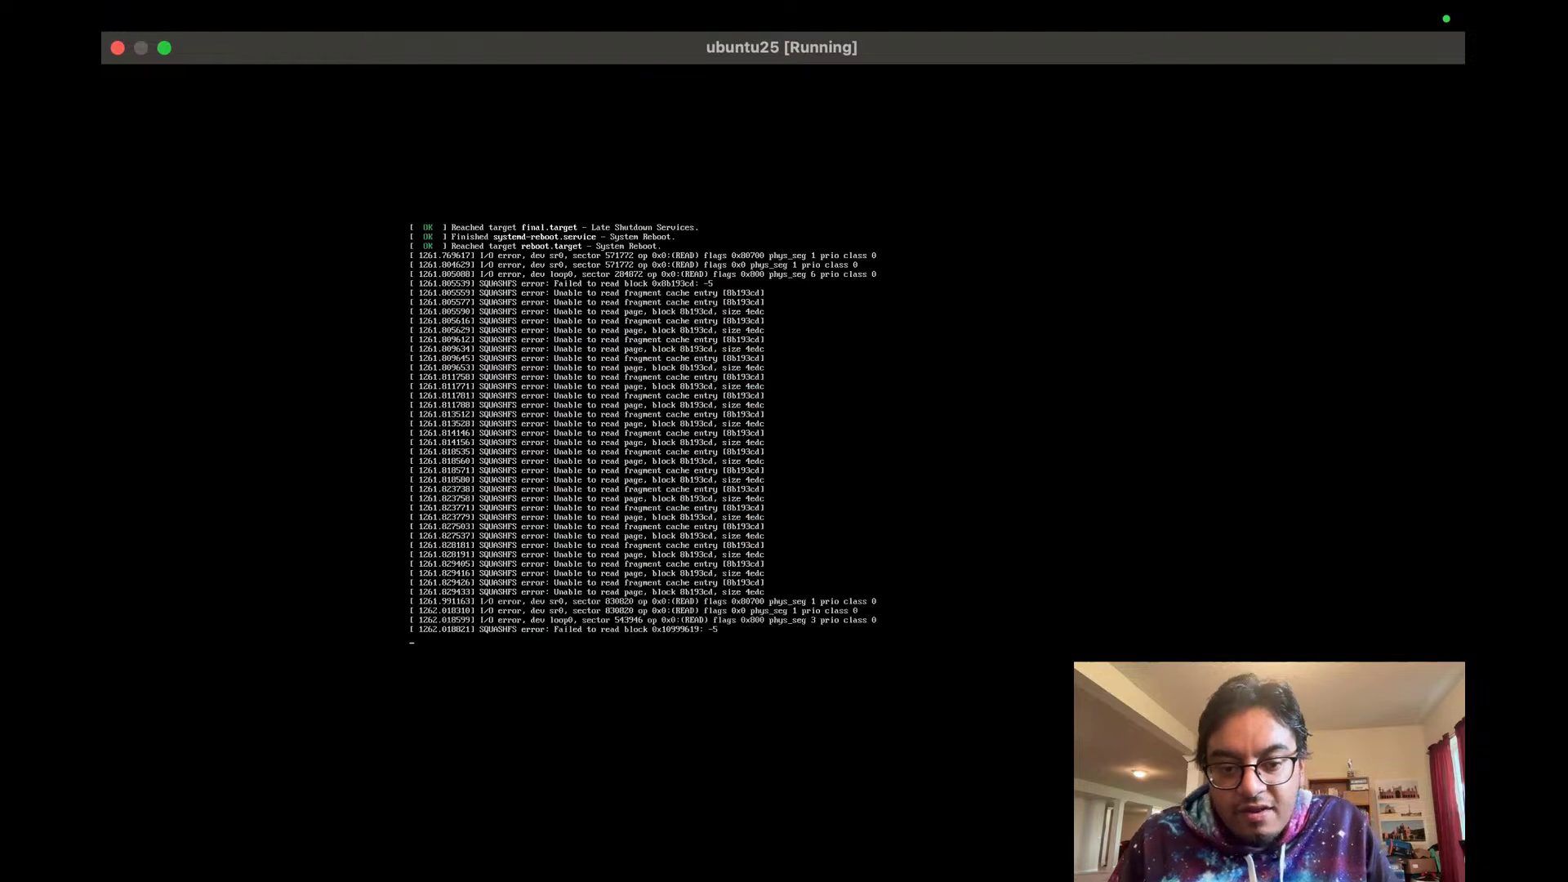
pyautogui.hotkey('ctrl', 'Right')
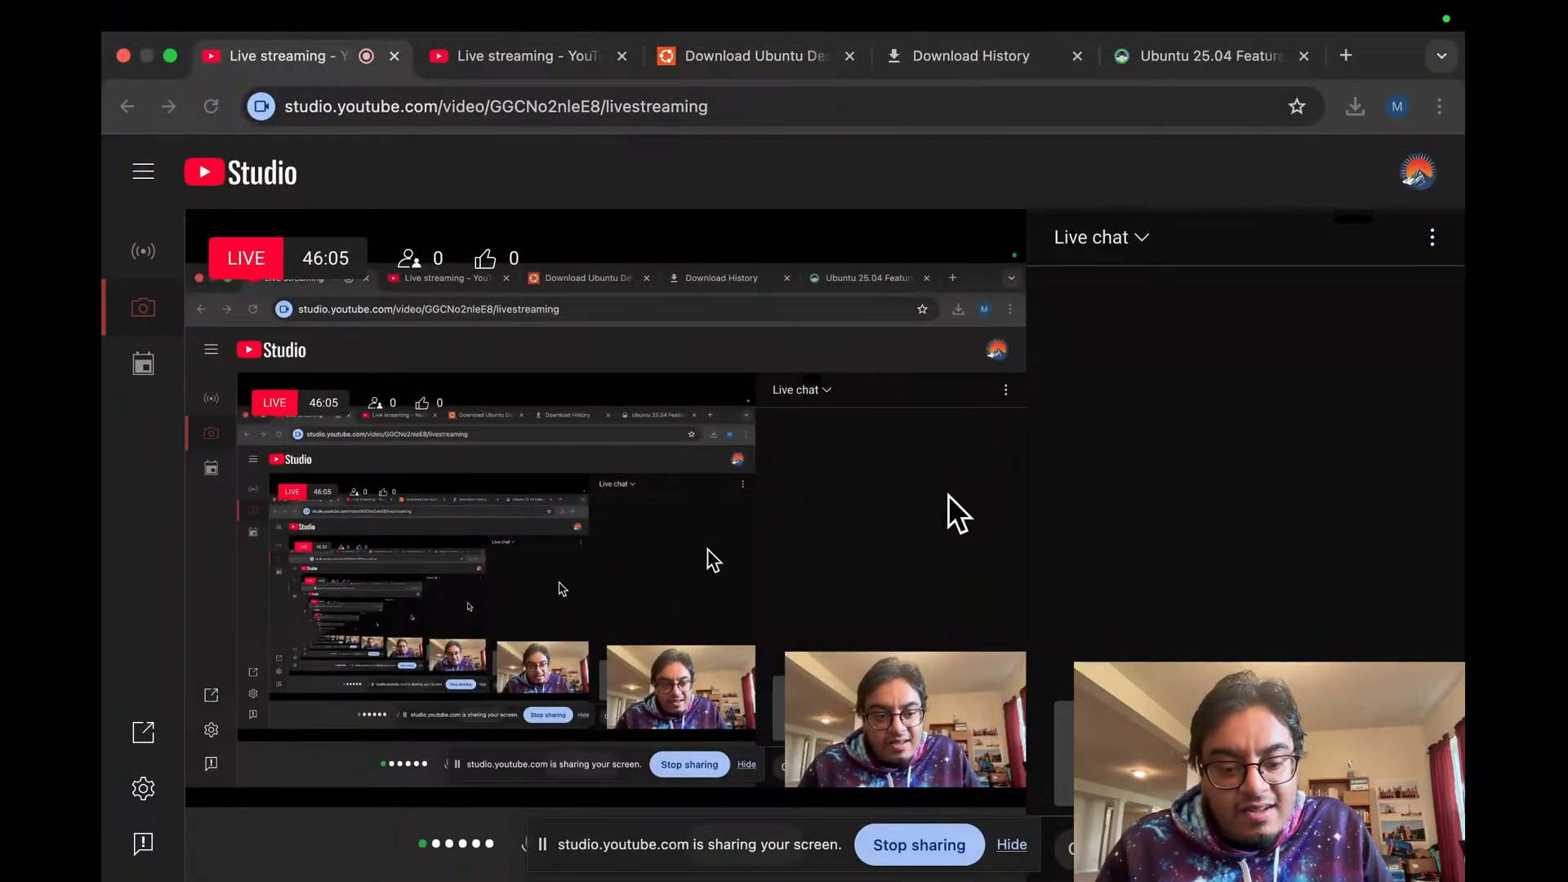
pyautogui.hotkey('ctrl', 'Left')
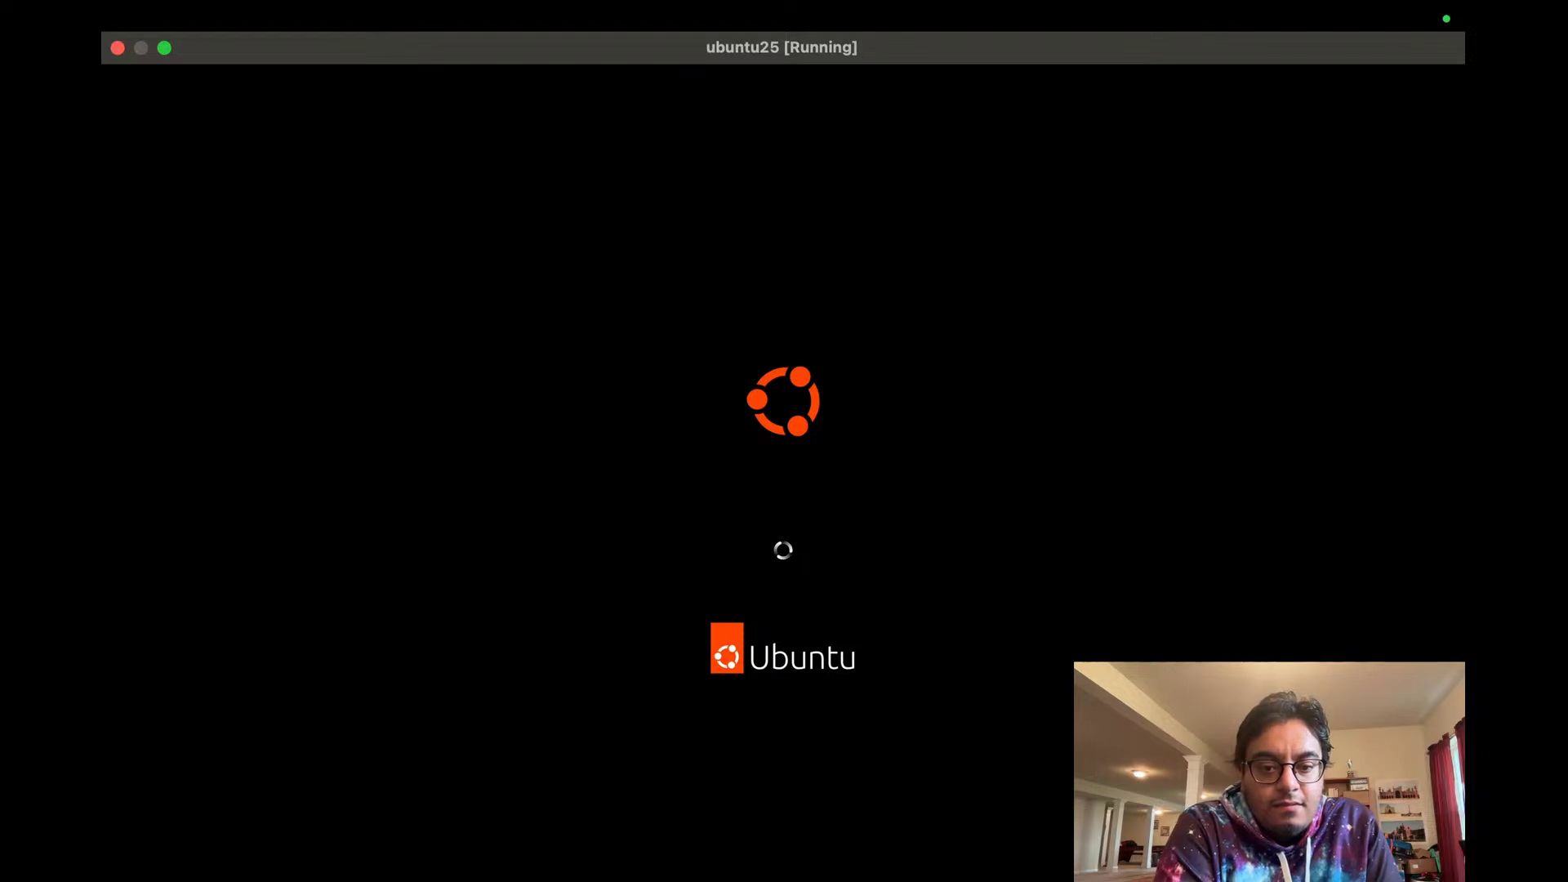
# Step: Alternate between the booting VM and the YouTube Studio stream, ending on the ubuntu25 Storage settings
pyautogui.hotkey('ctrl', 'Right')
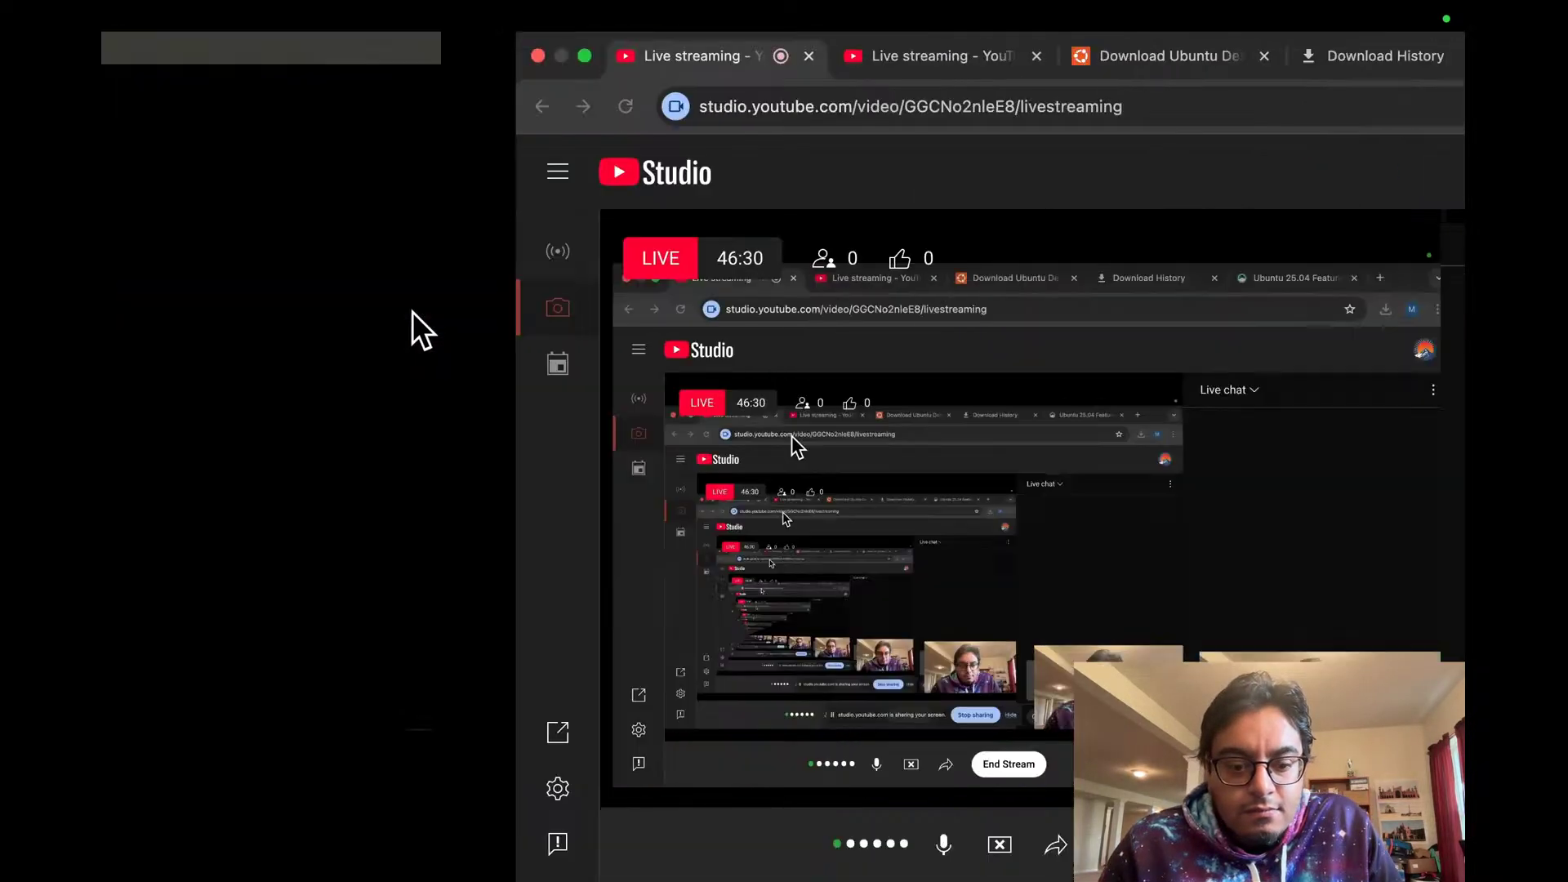
pyautogui.hotkey('ctrl', 'Left')
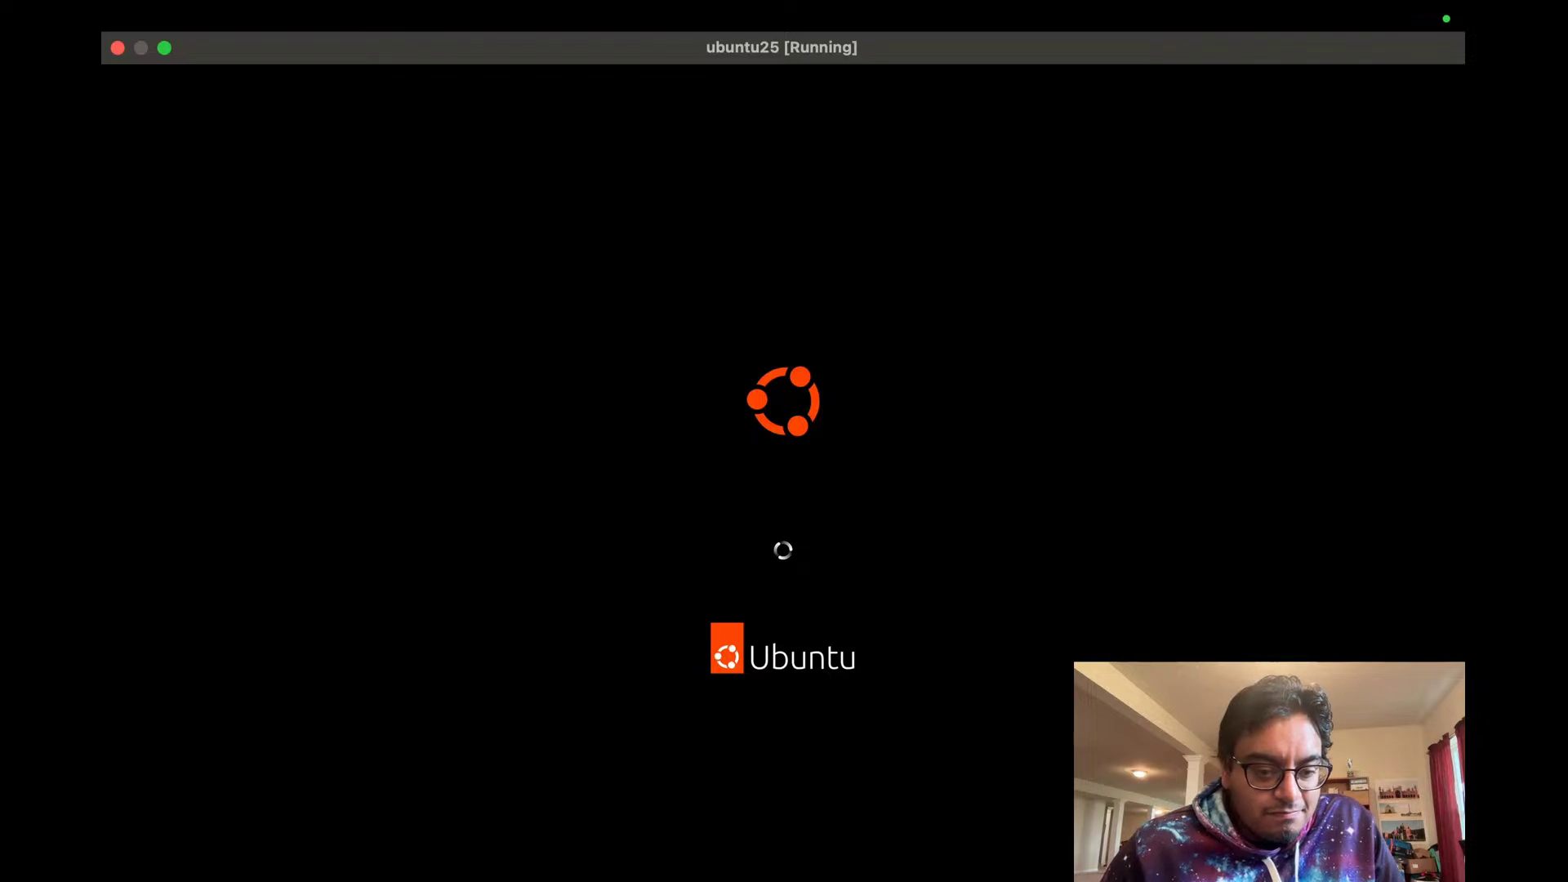
pyautogui.press('super+Tab')
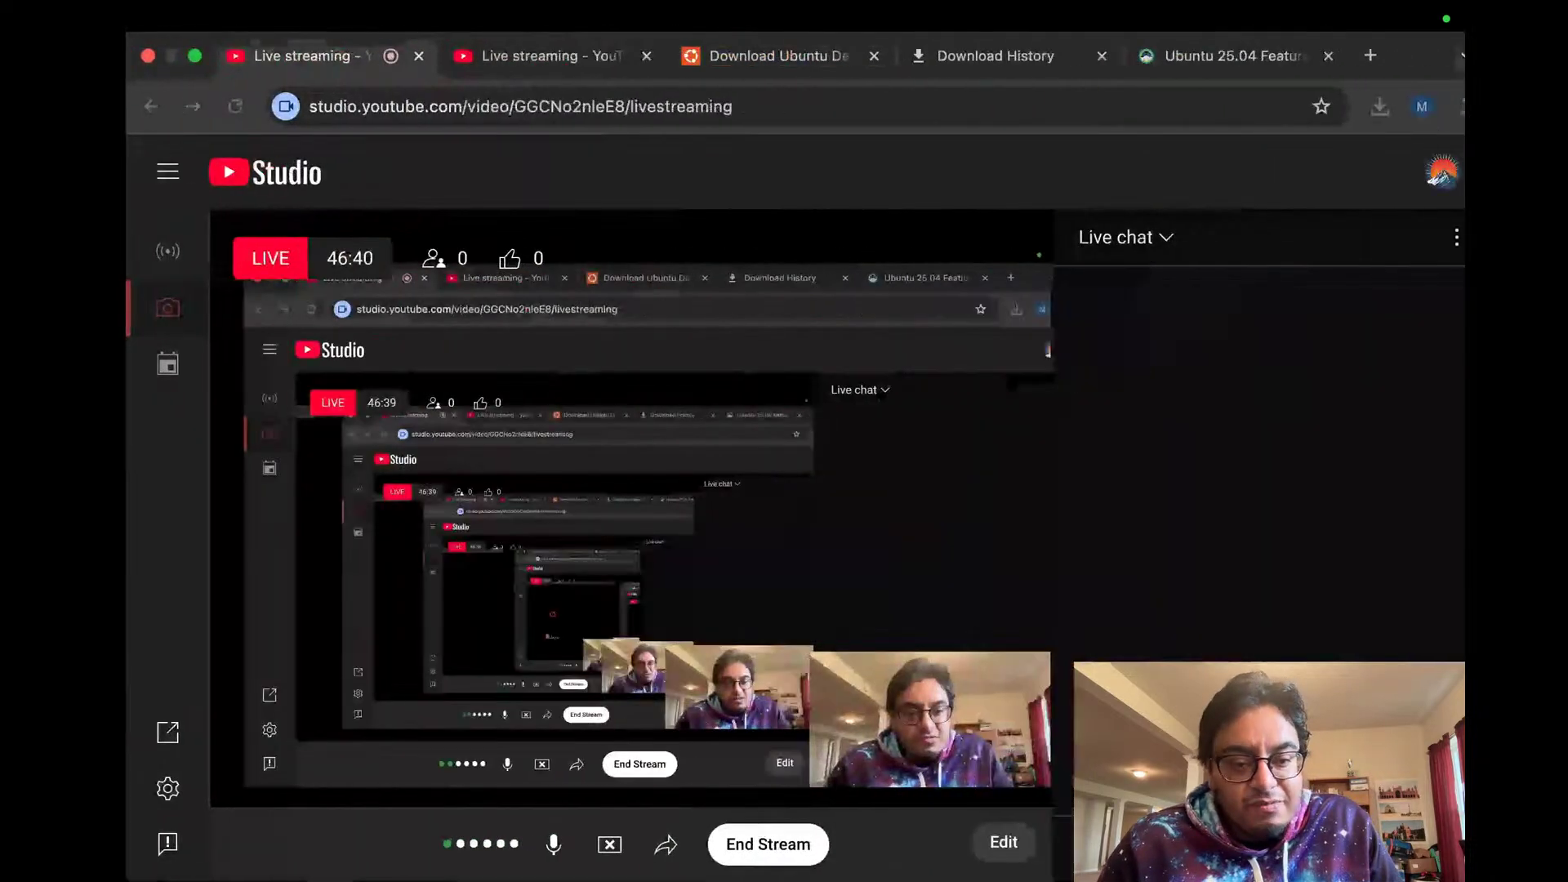
pyautogui.hotkey('ctrl', 'Left')
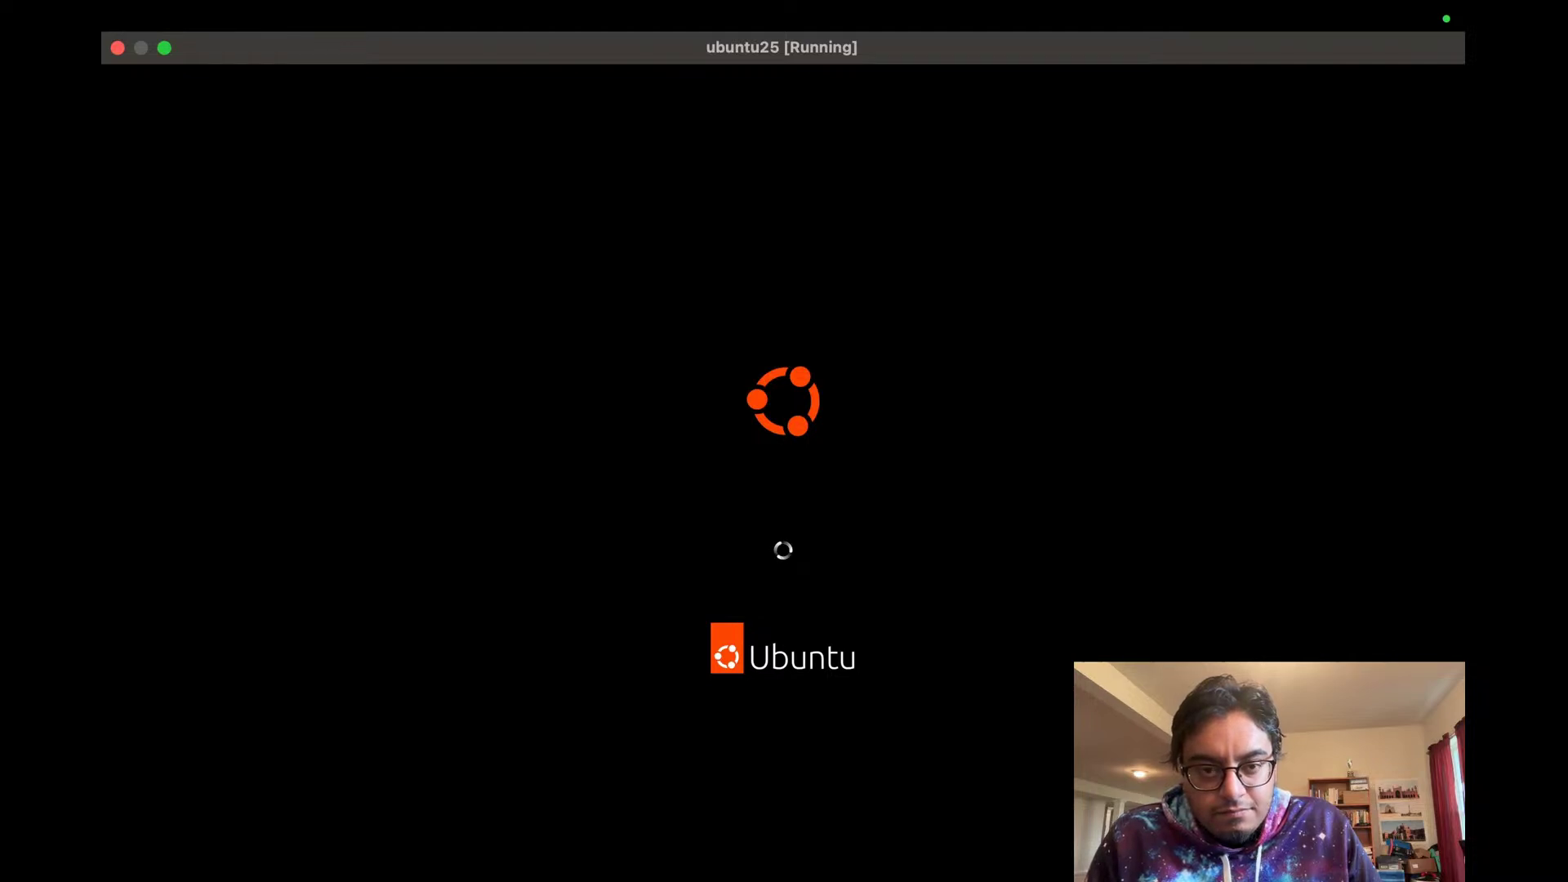
pyautogui.hotkey('ctrl', 'Right')
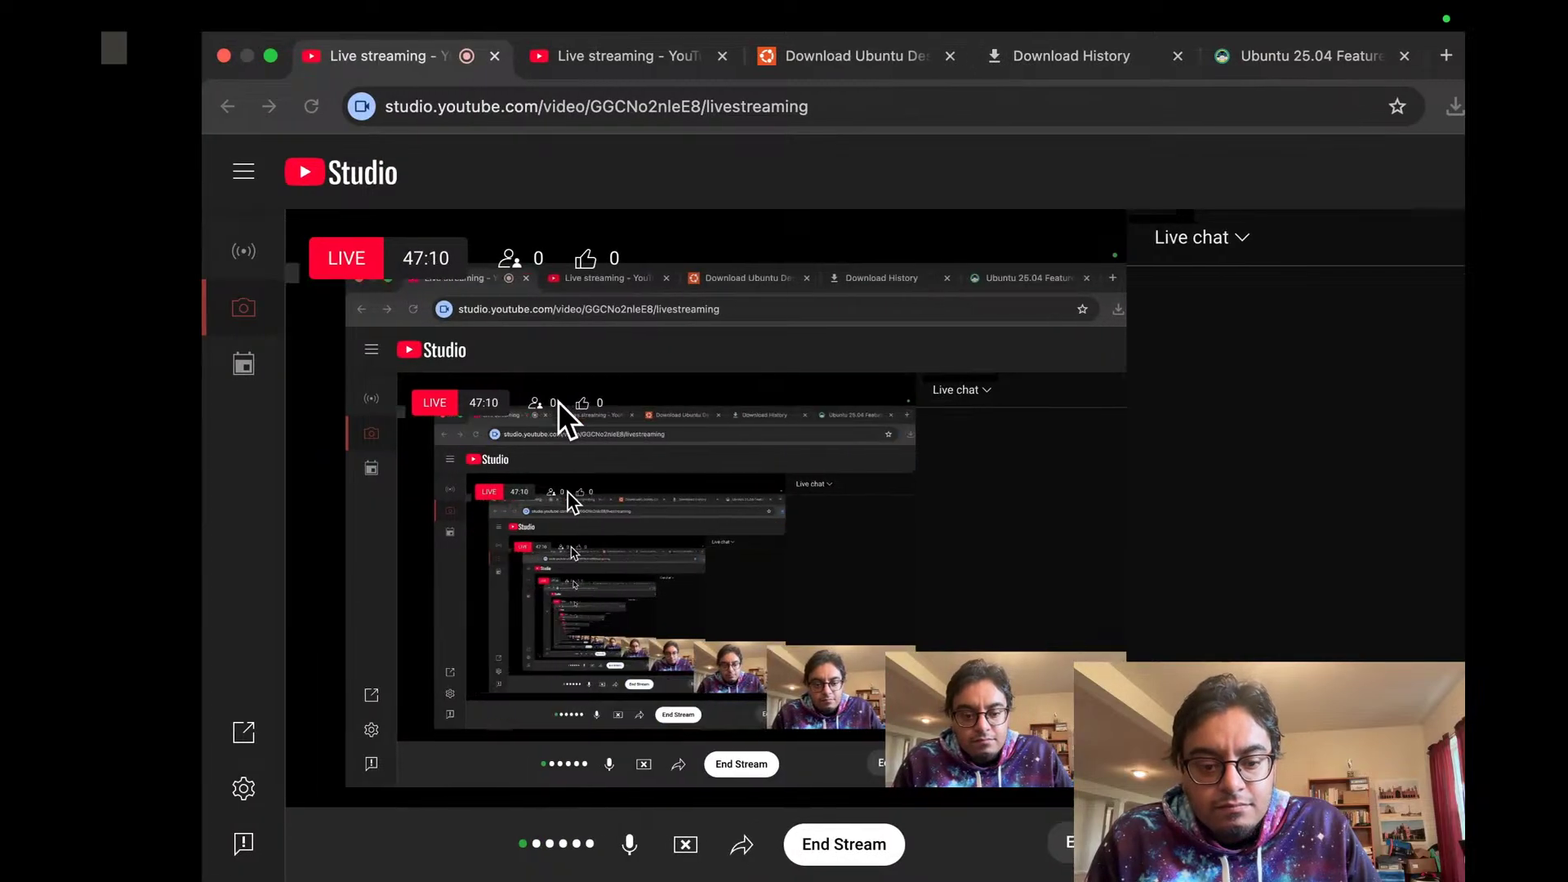
pyautogui.hotkey('ctrl', 'Left')
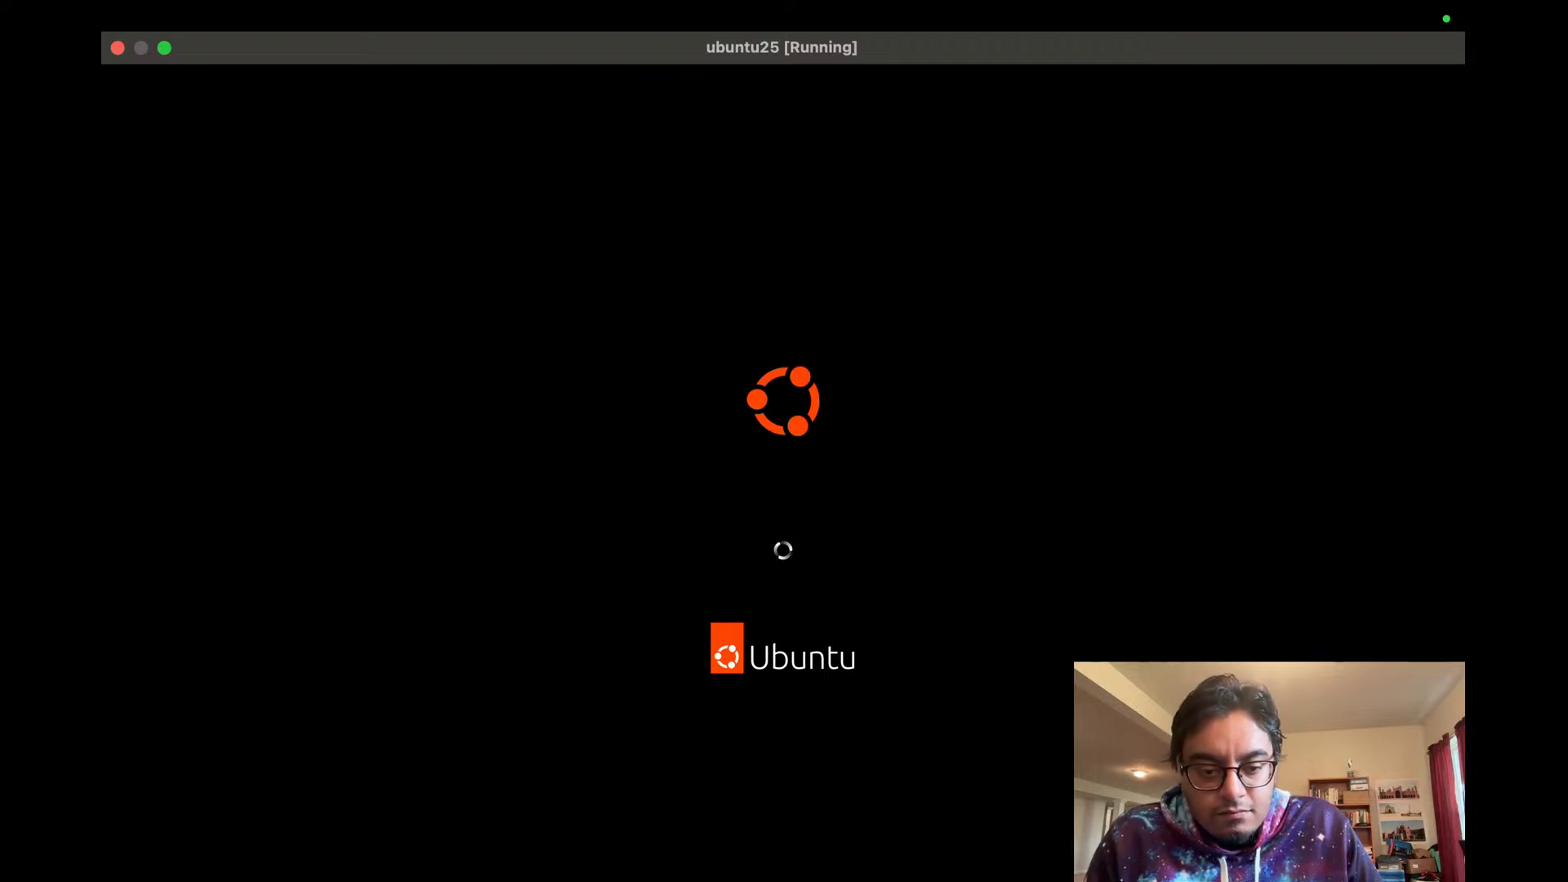
pyautogui.hotkey('ctrl', 'Right')
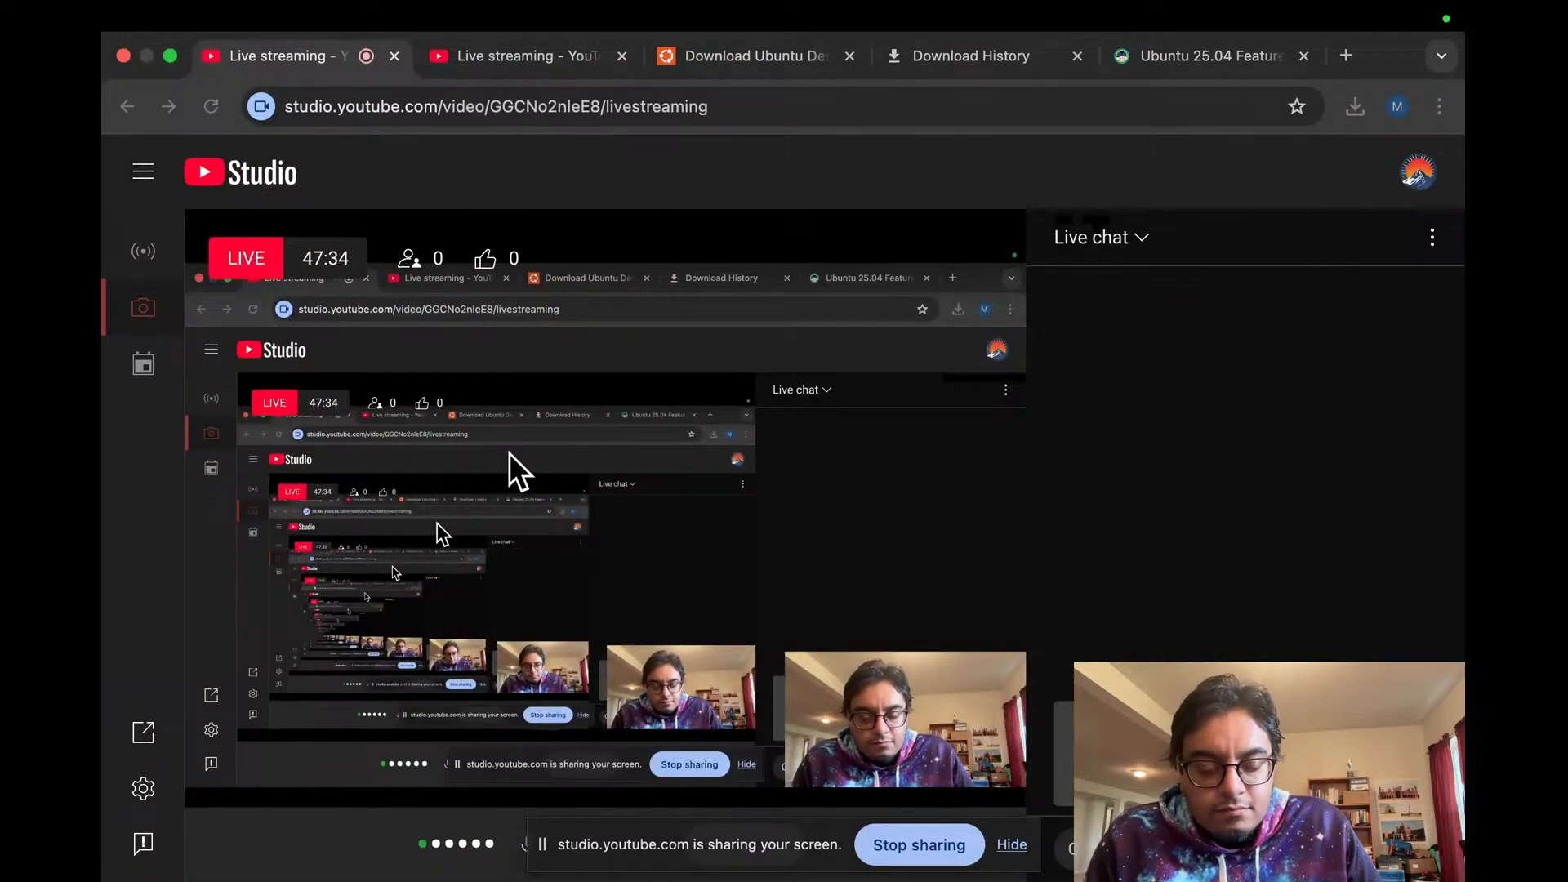
pyautogui.hotkey('ctrl', 'Left')
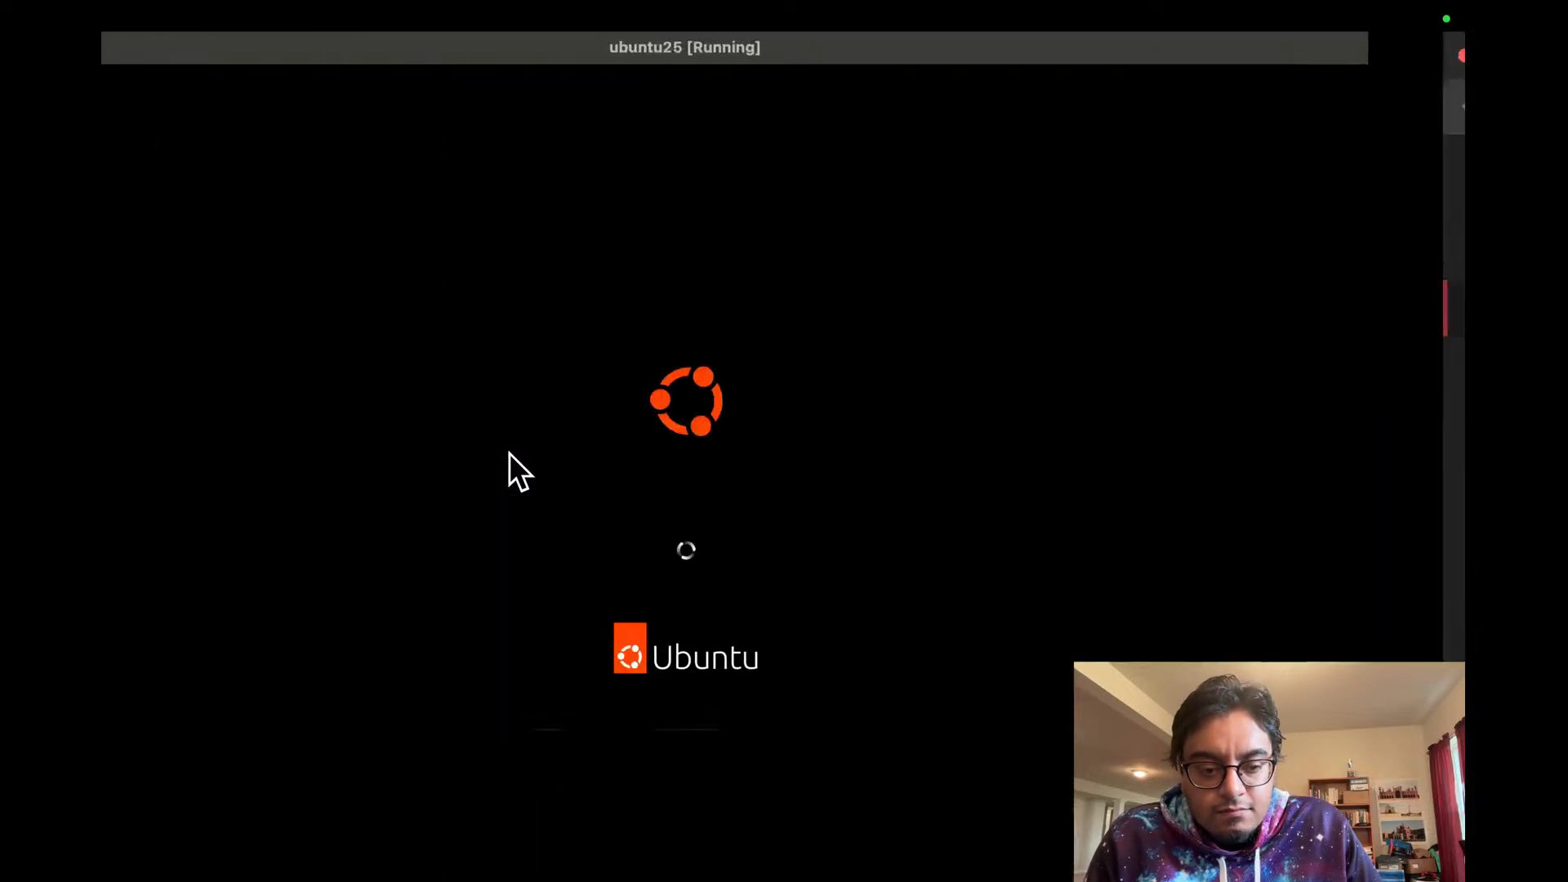
pyautogui.hotkey('ctrl', 'Right')
pyautogui.hotkey('ctrl', 'Left')
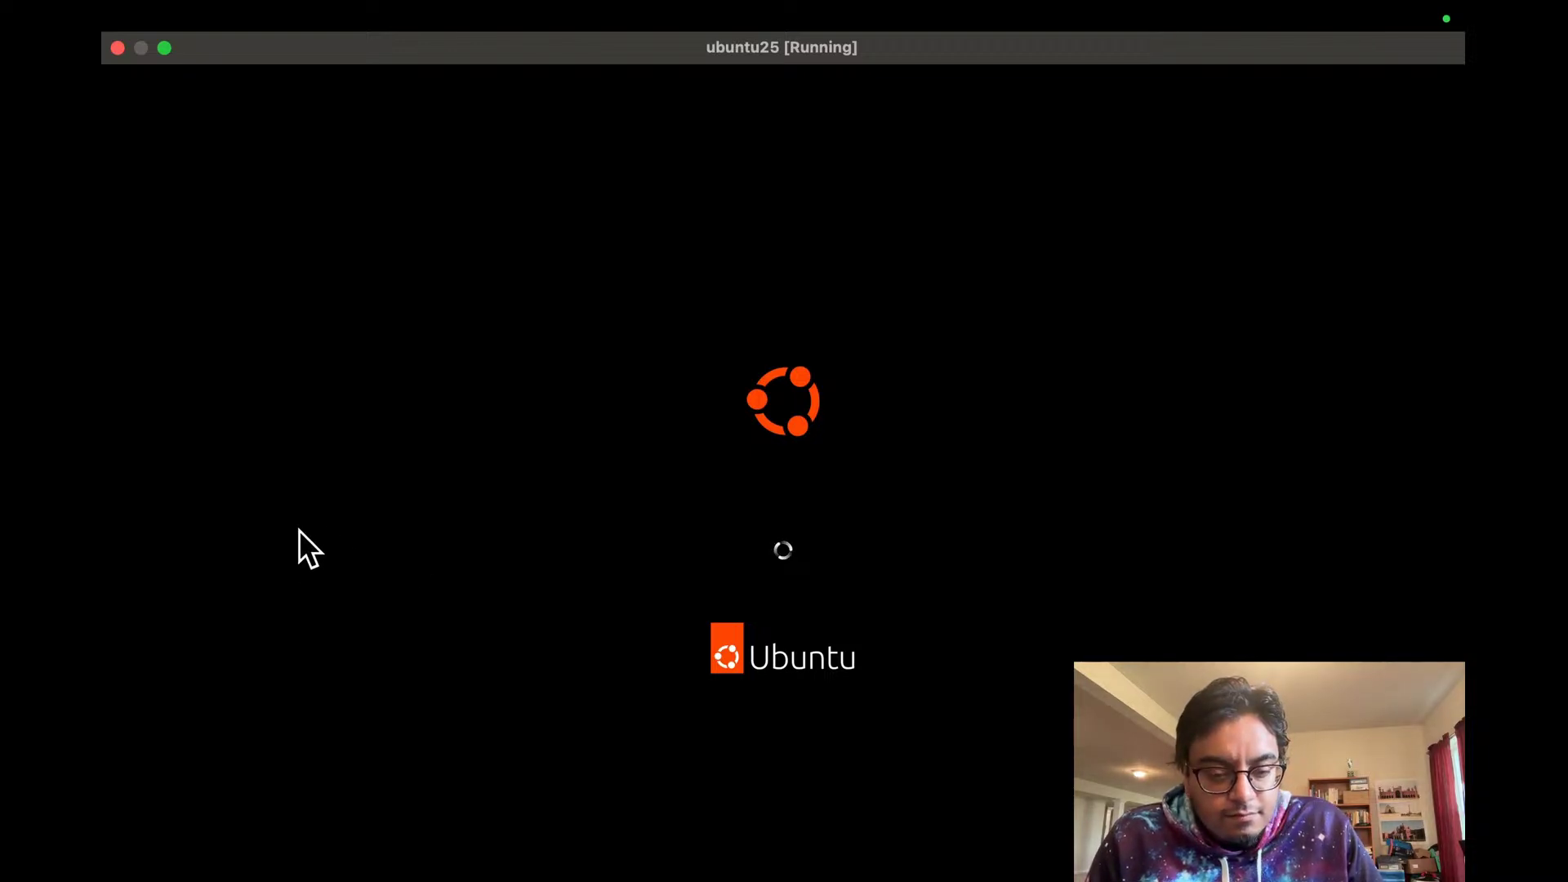
pyautogui.hotkey('ctrl', 'Right')
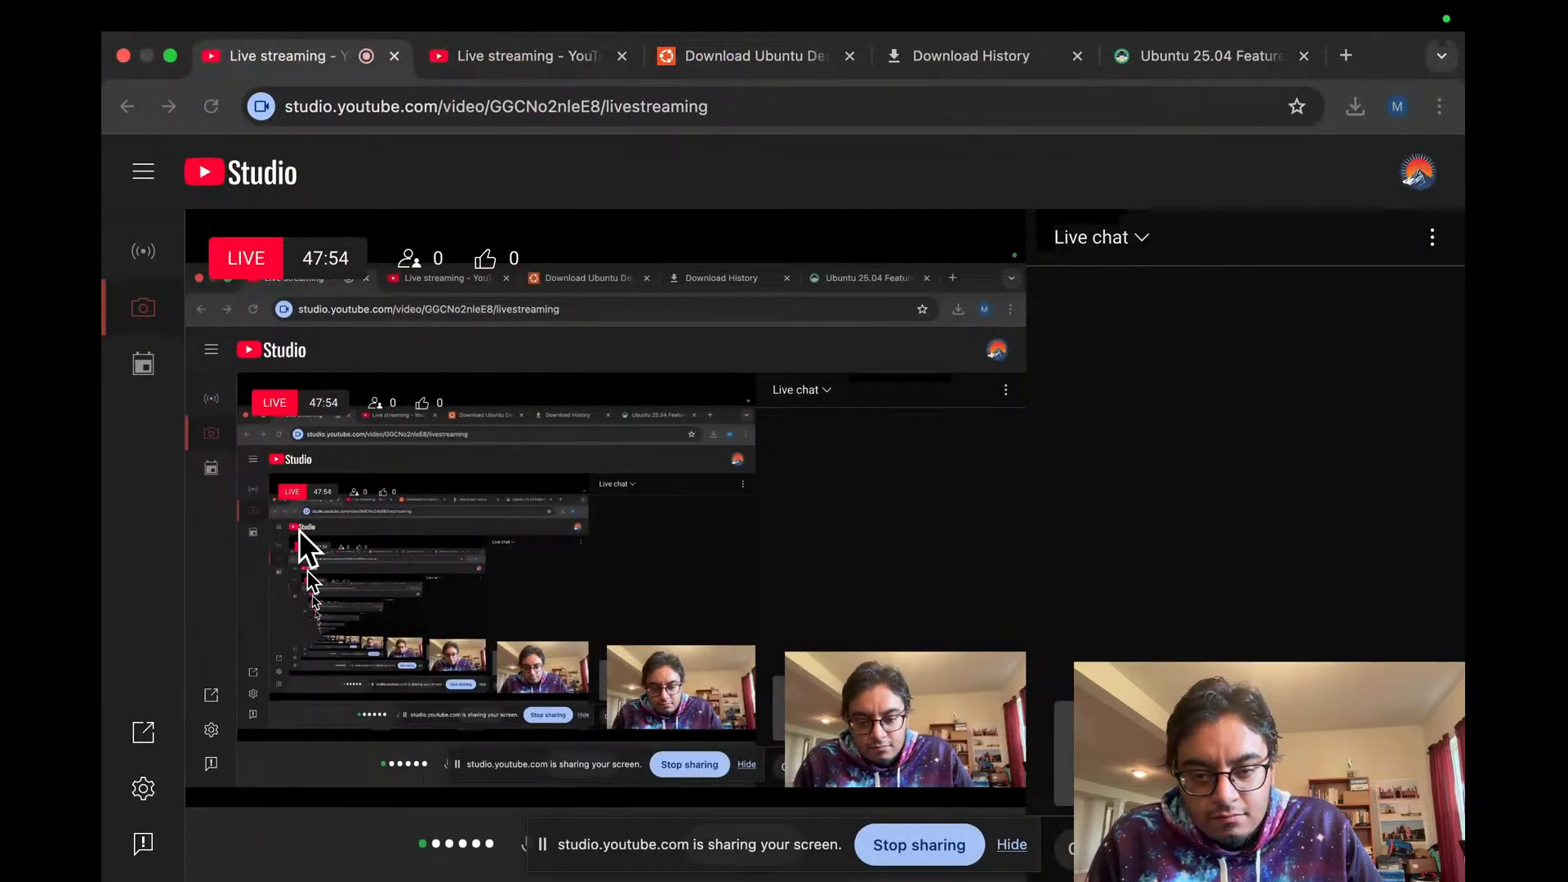
pyautogui.hotkey('ctrl', 'Left')
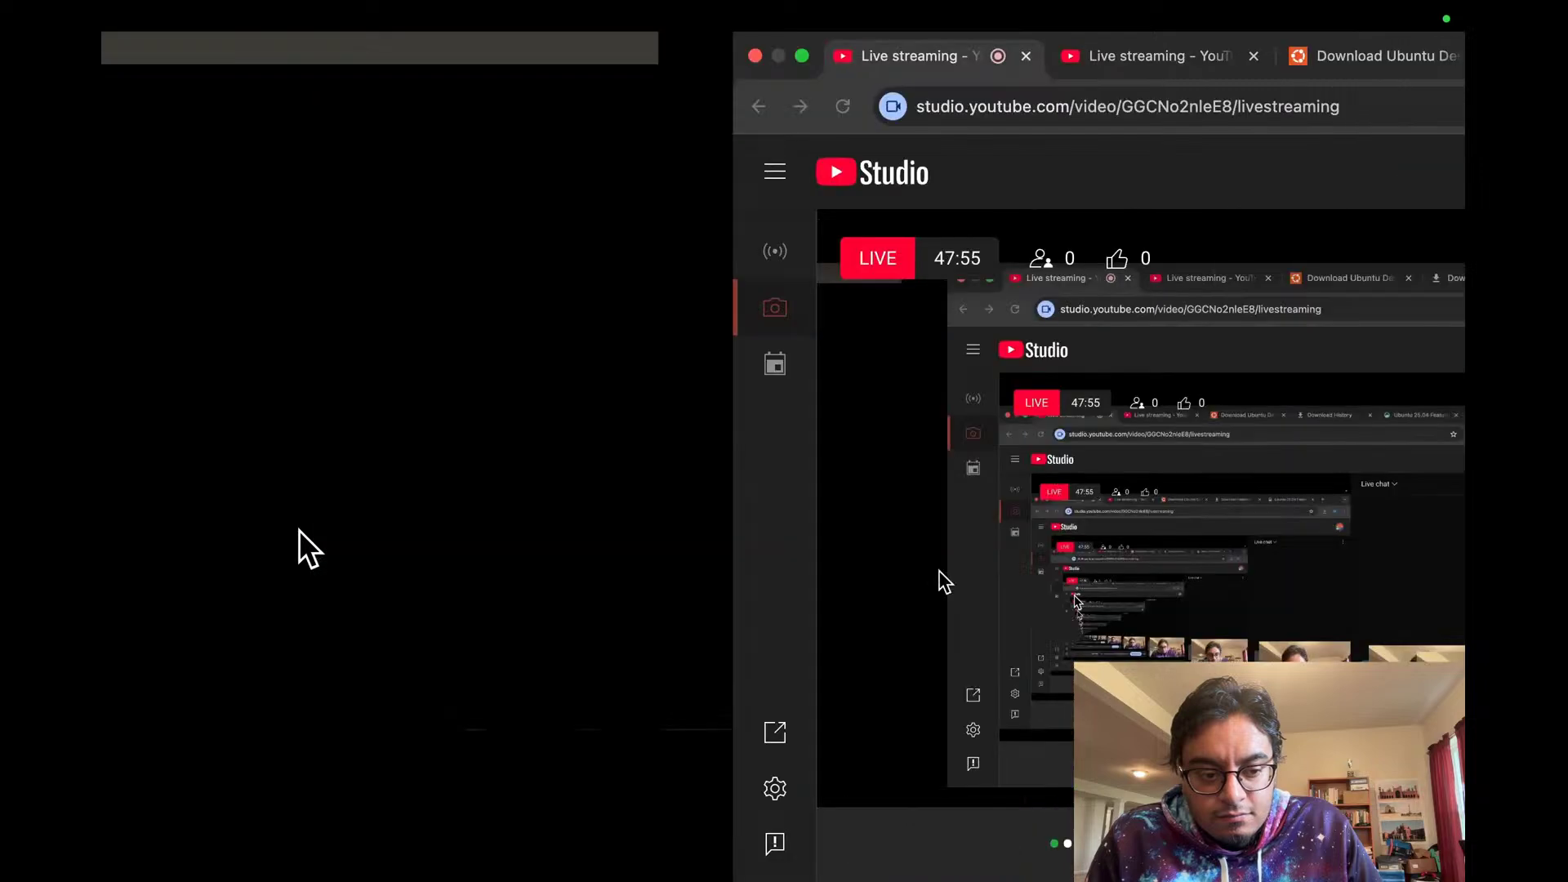
pyautogui.hotkey('ctrl', 'Left')
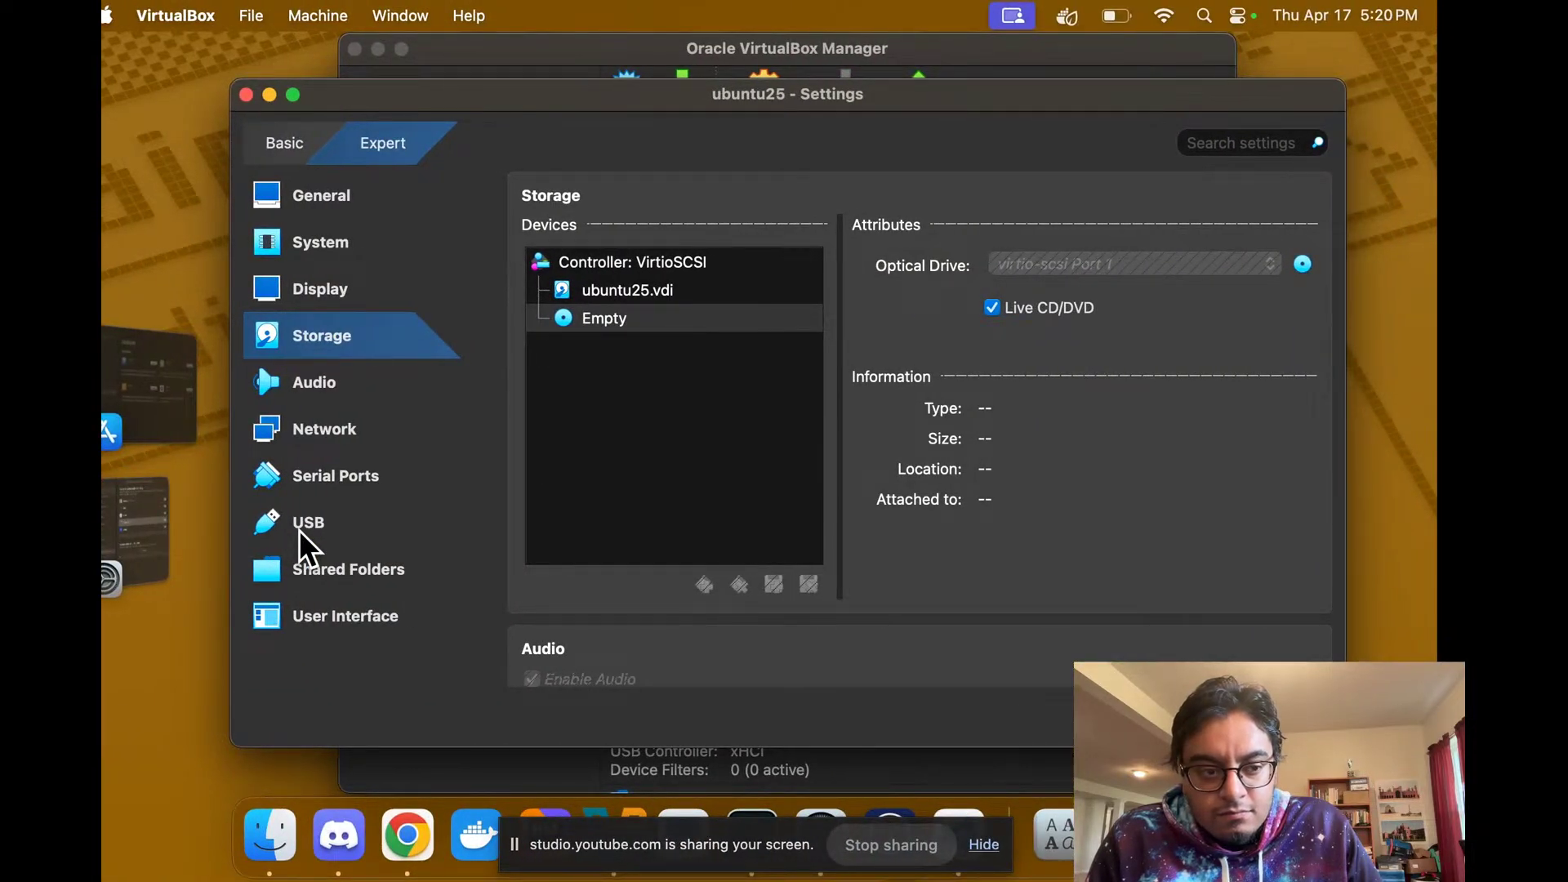
# Step: Close the ubuntu25 Settings window with Discard changes and return to the booting VM
pyautogui.hotkey('ctrl', 'Right')
pyautogui.hotkey('ctrl', 'Left')
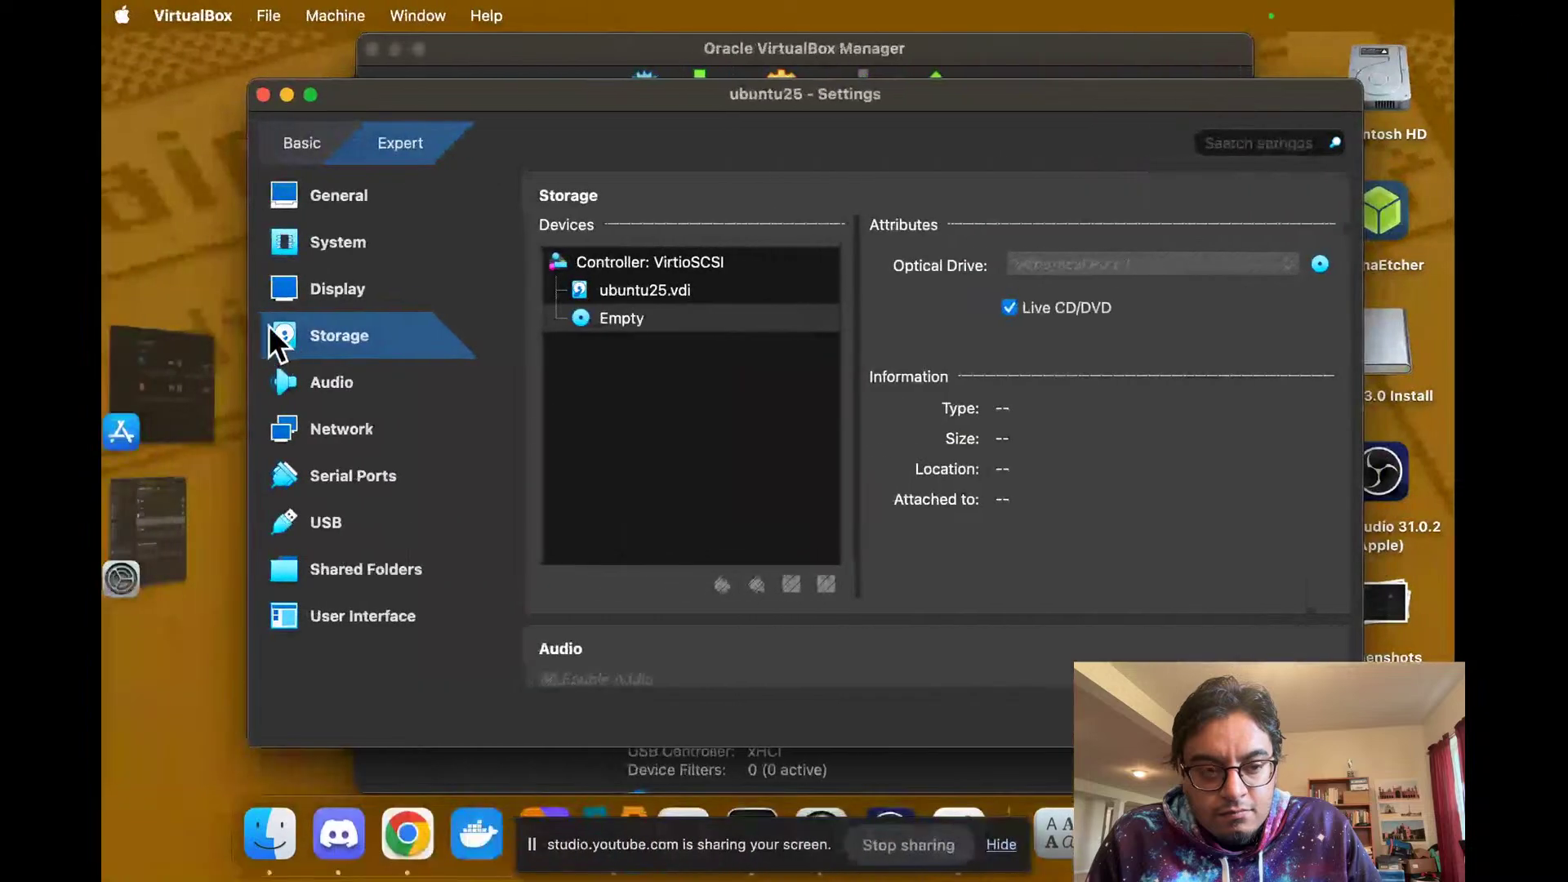
pyautogui.click(276, 95)
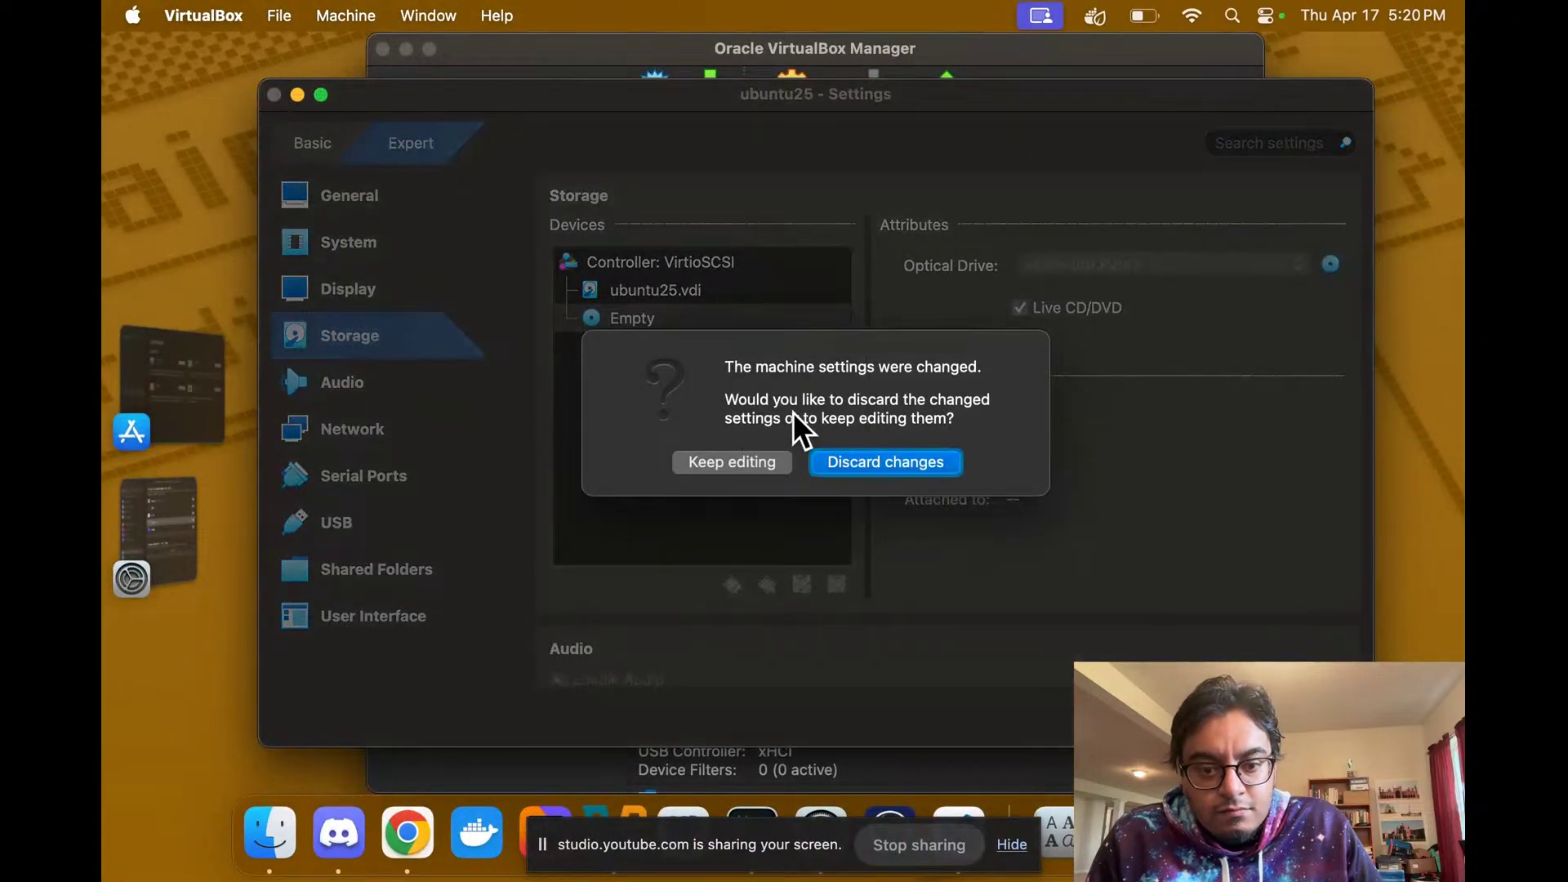
pyautogui.click(835, 458)
pyautogui.hotkey('ctrl', 'Right')
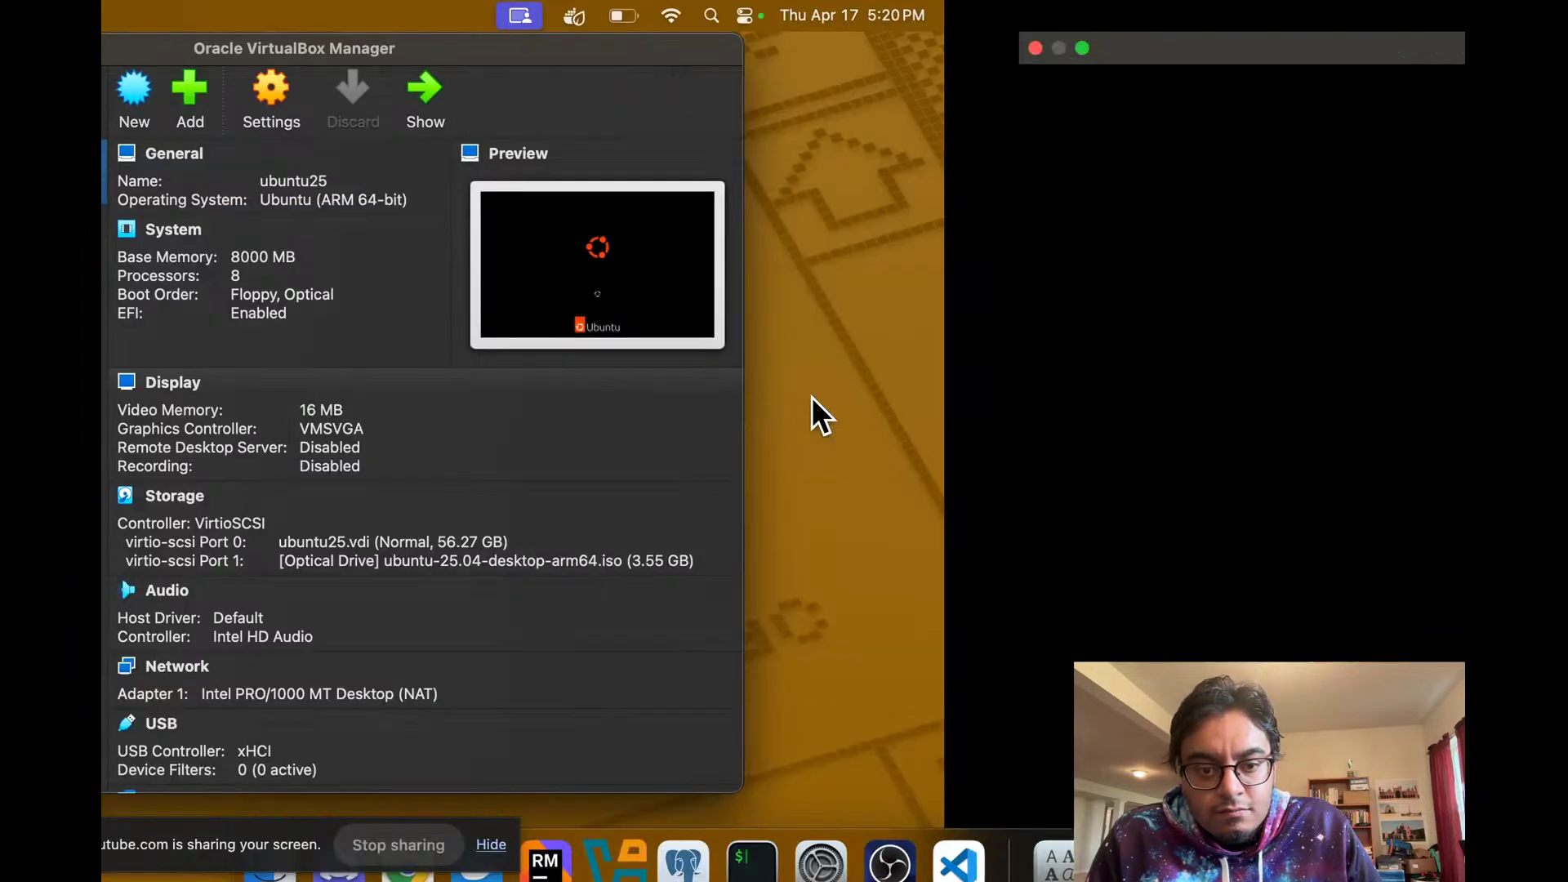
pyautogui.hotkey('ctrl', 'Right')
pyautogui.hotkey('ctrl', 'Left')
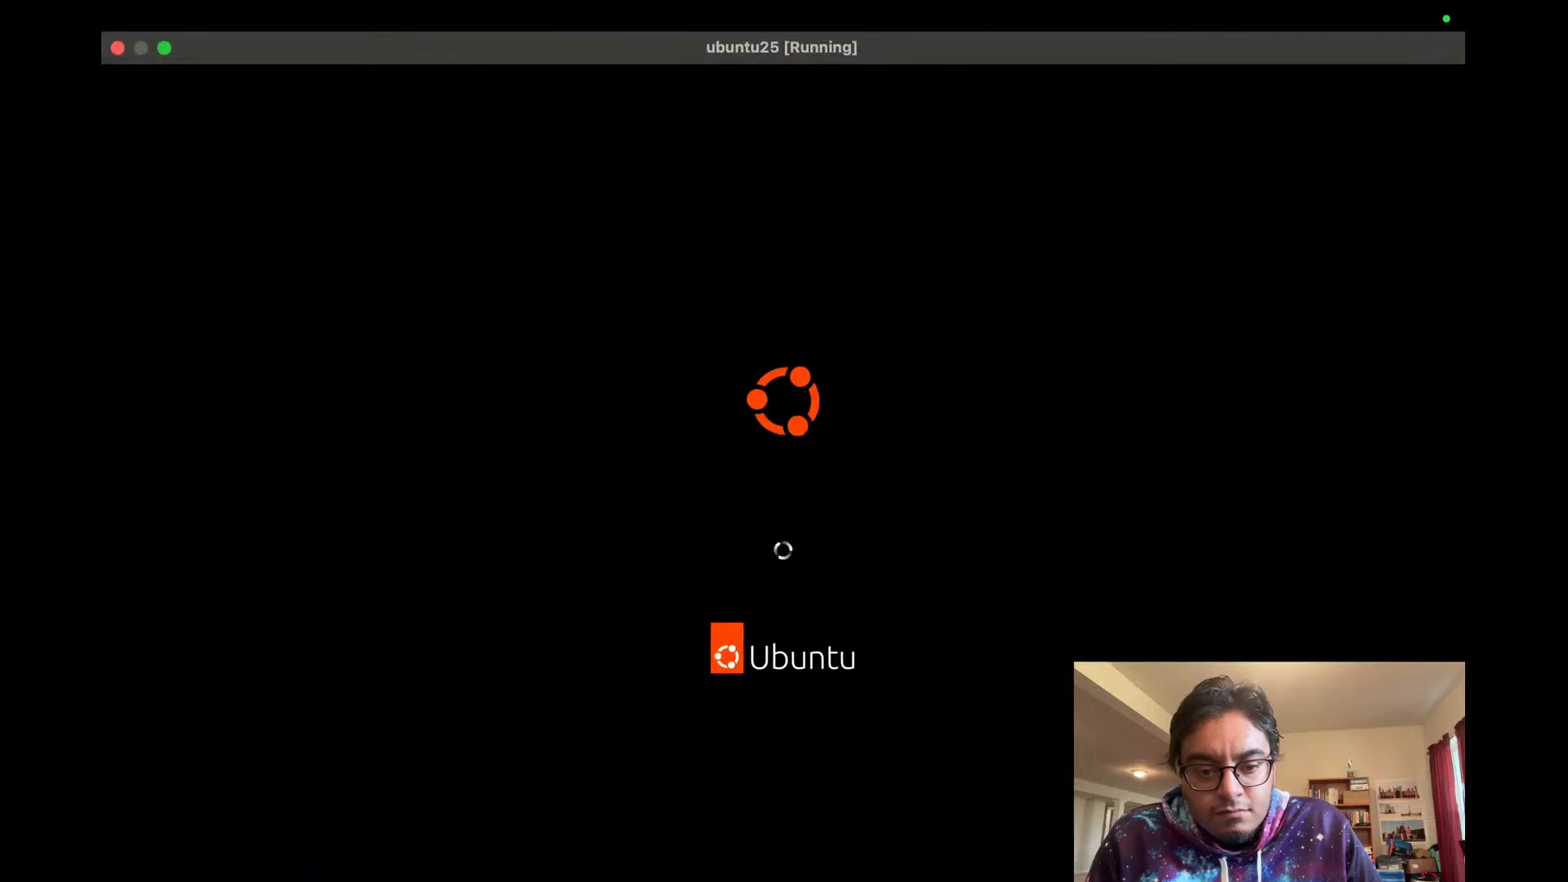
pyautogui.hotkey('ctrl', 'Right')
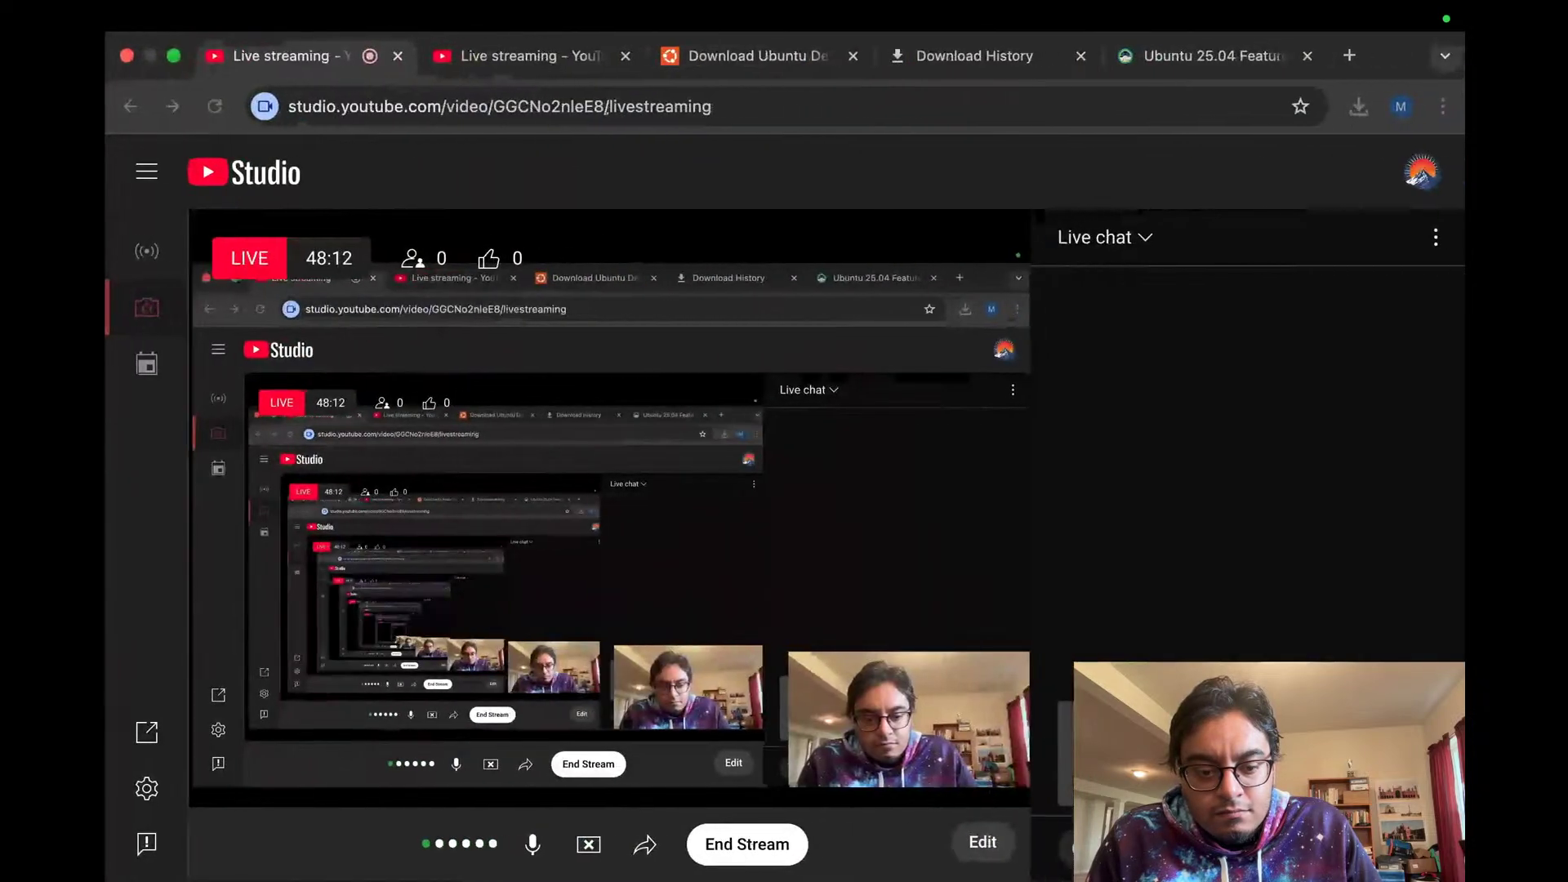
pyautogui.hotkey('ctrl', 'Left')
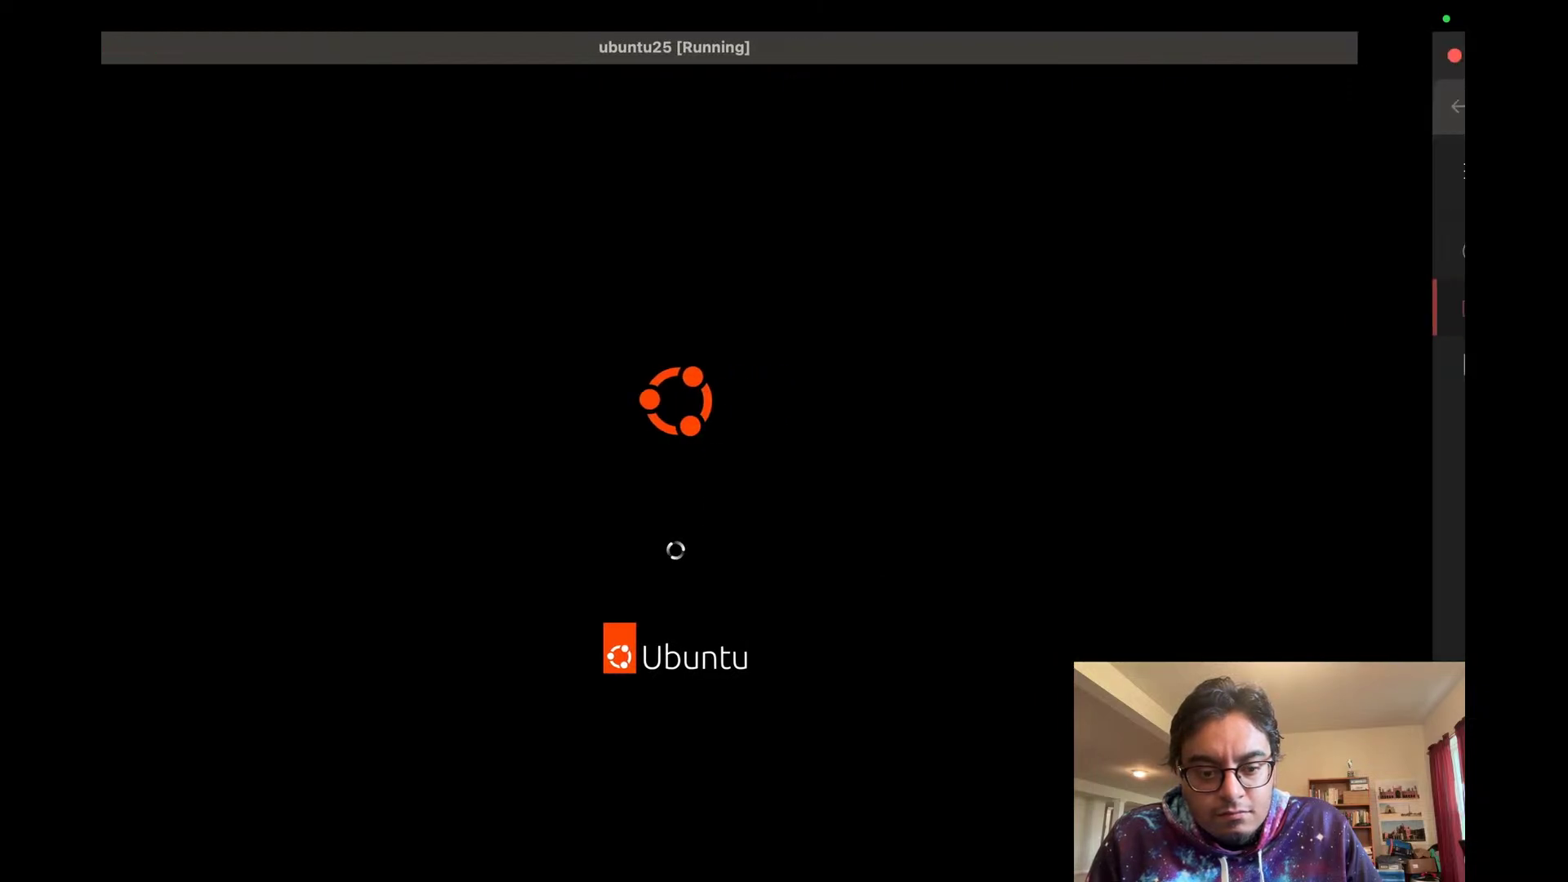
pyautogui.hotkey('ctrl', 'Right')
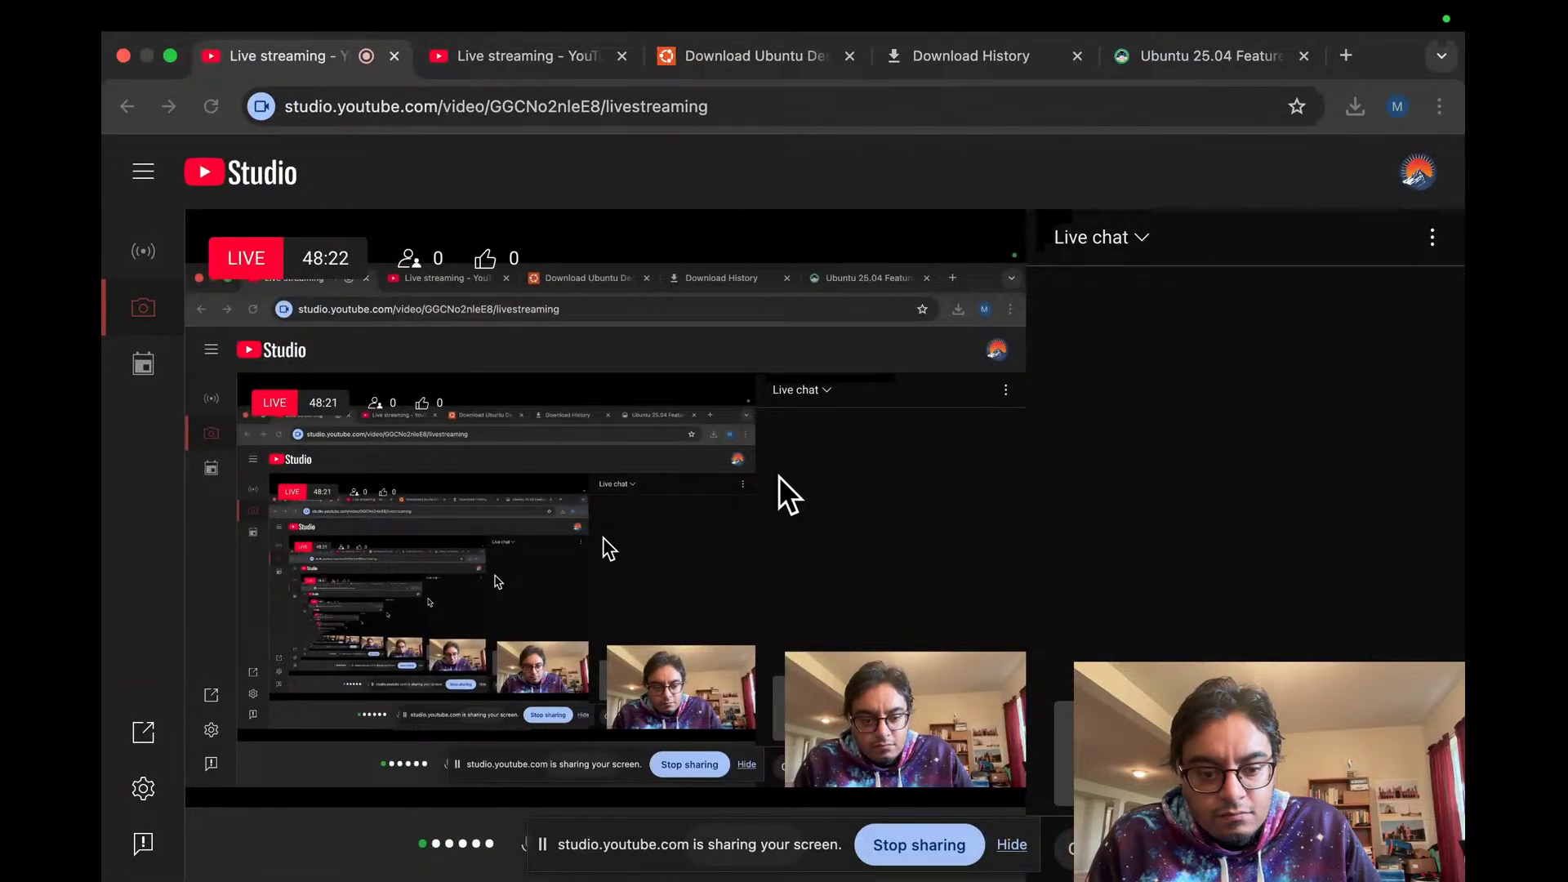
pyautogui.hotkey('ctrl', 'Left')
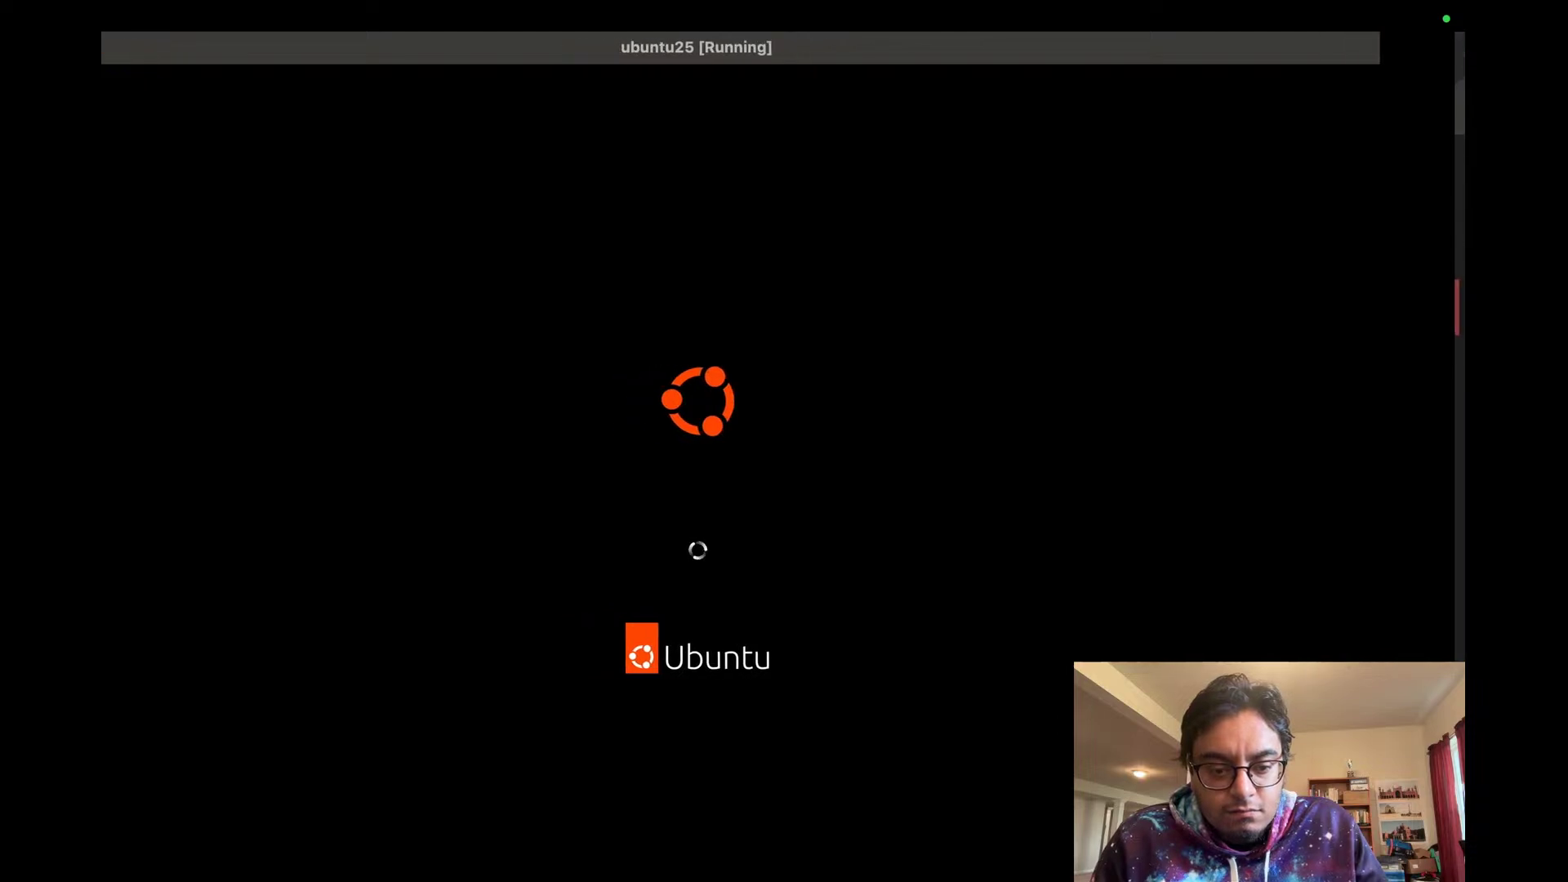
# Step: Exit the VM's full screen, then alternate between the booting guest and the live stream
pyautogui.moveTo(101, 22)
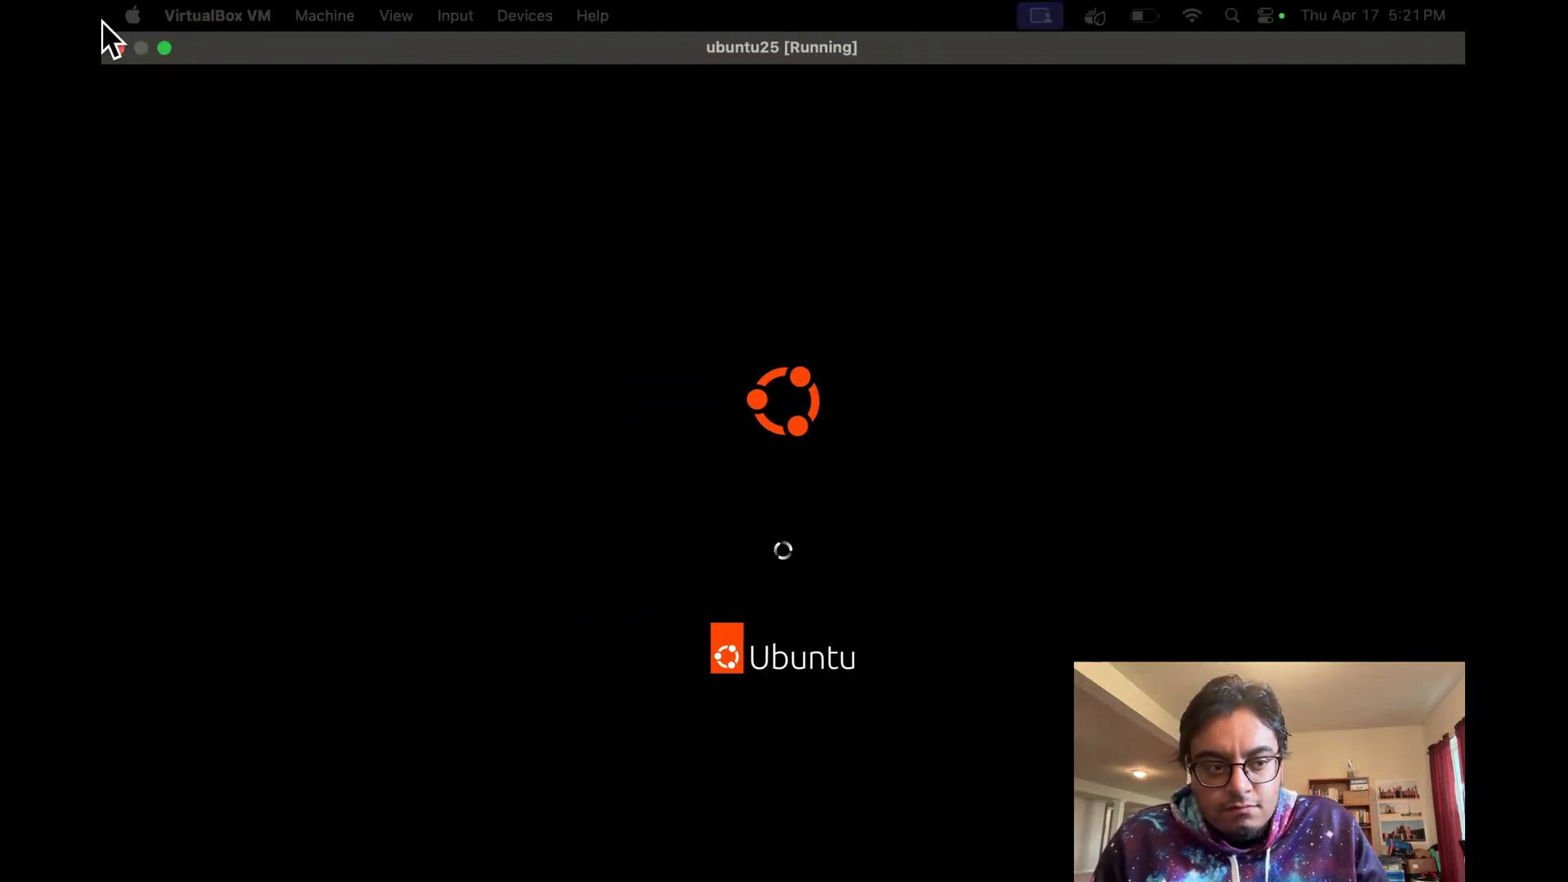
pyautogui.click(164, 49)
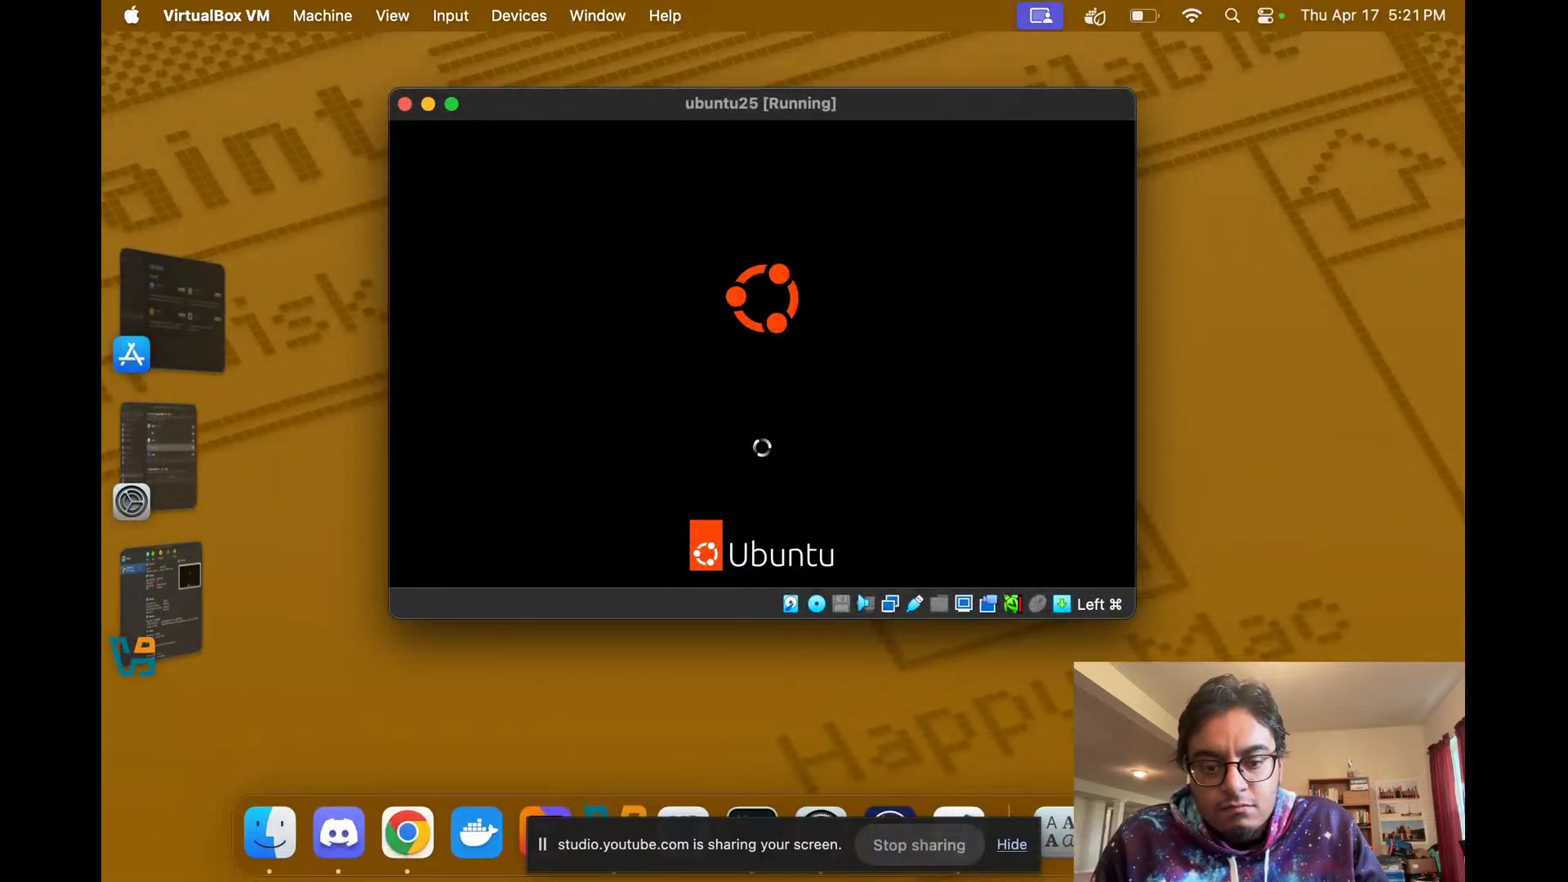
pyautogui.hotkey('ctrl', 'Right')
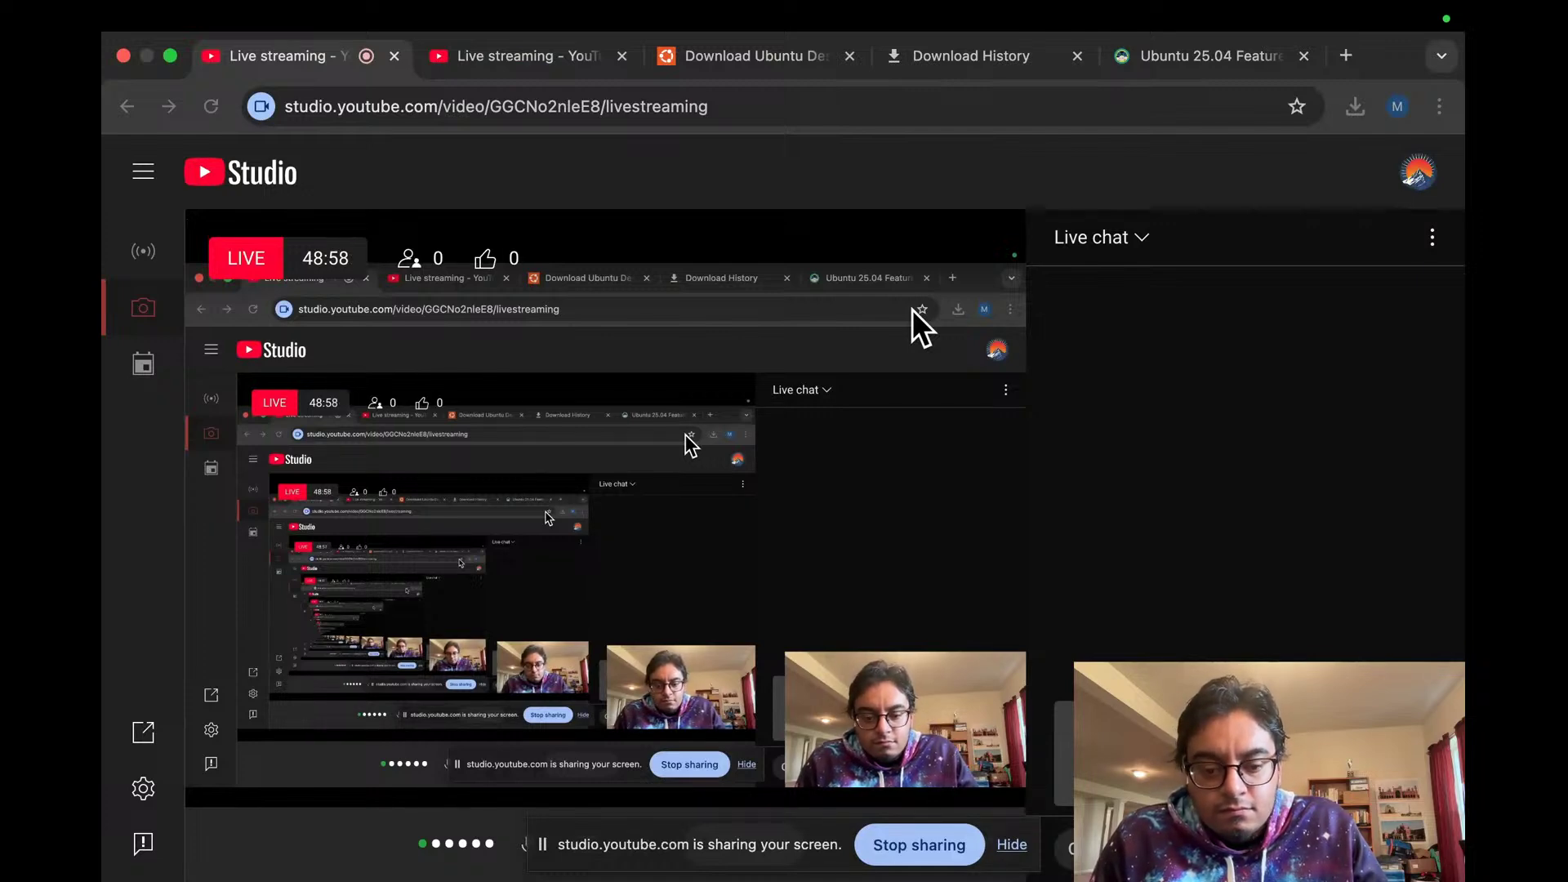
pyautogui.hotkey('ctrl', 'Left')
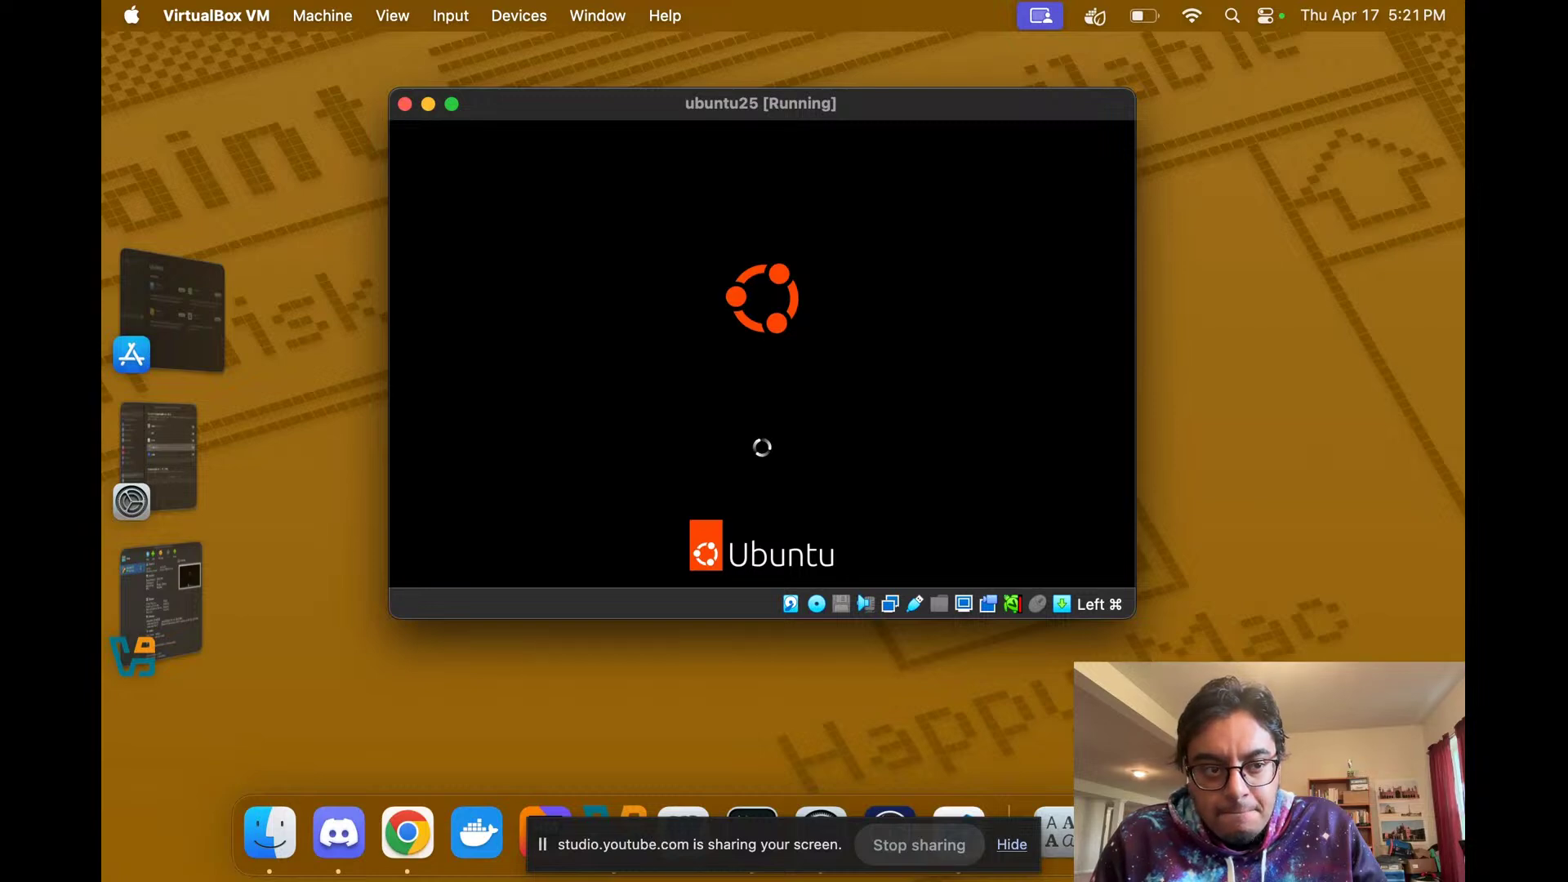
pyautogui.hotkey('ctrl', 'Right')
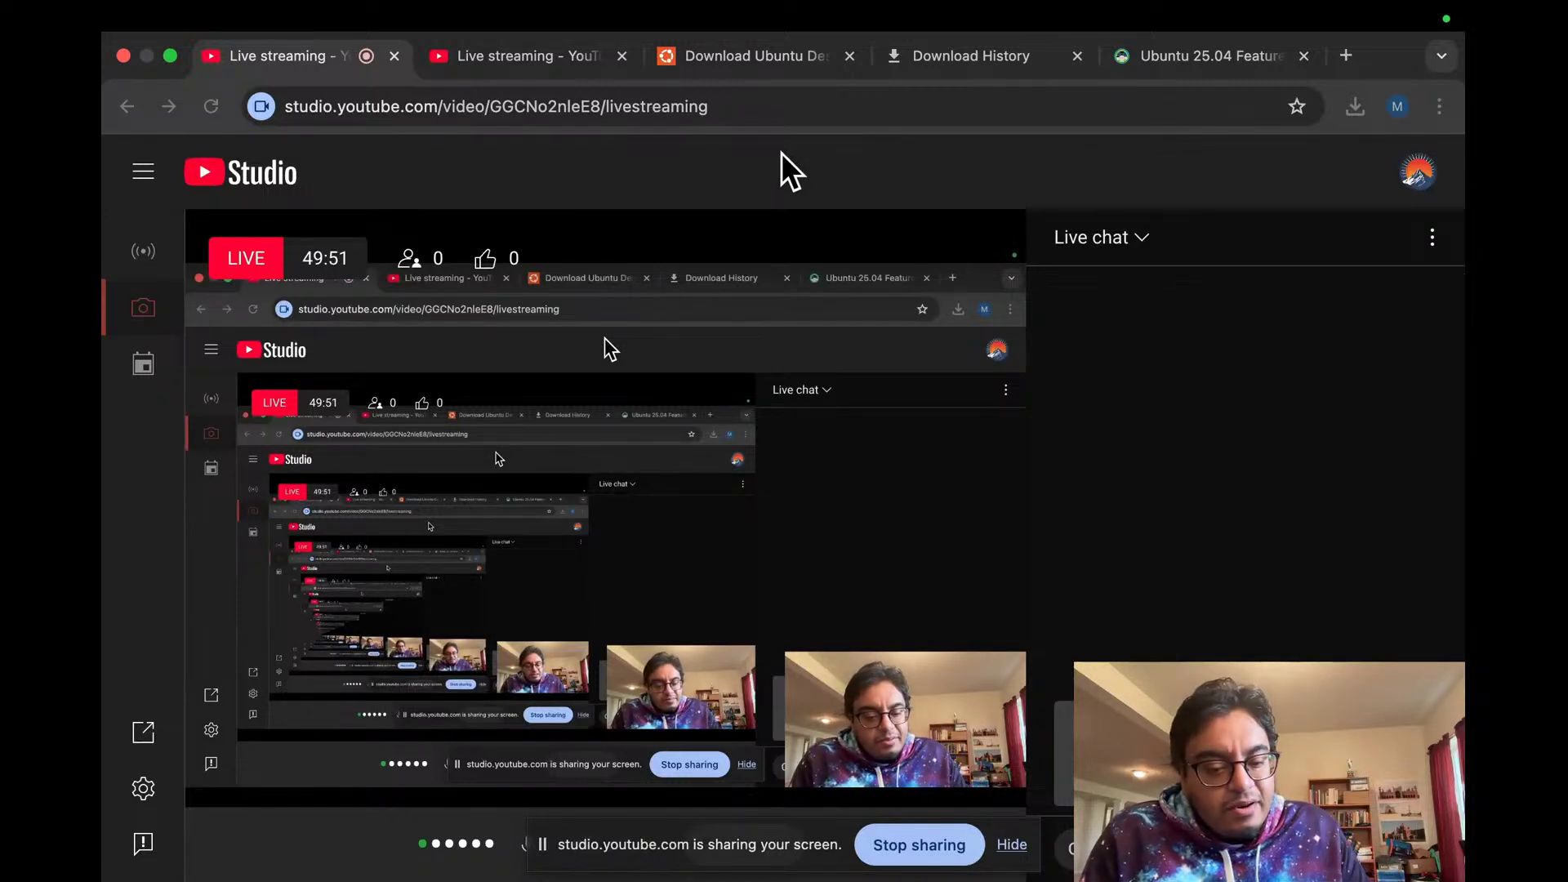
pyautogui.hotkey('ctrl', 'Left')
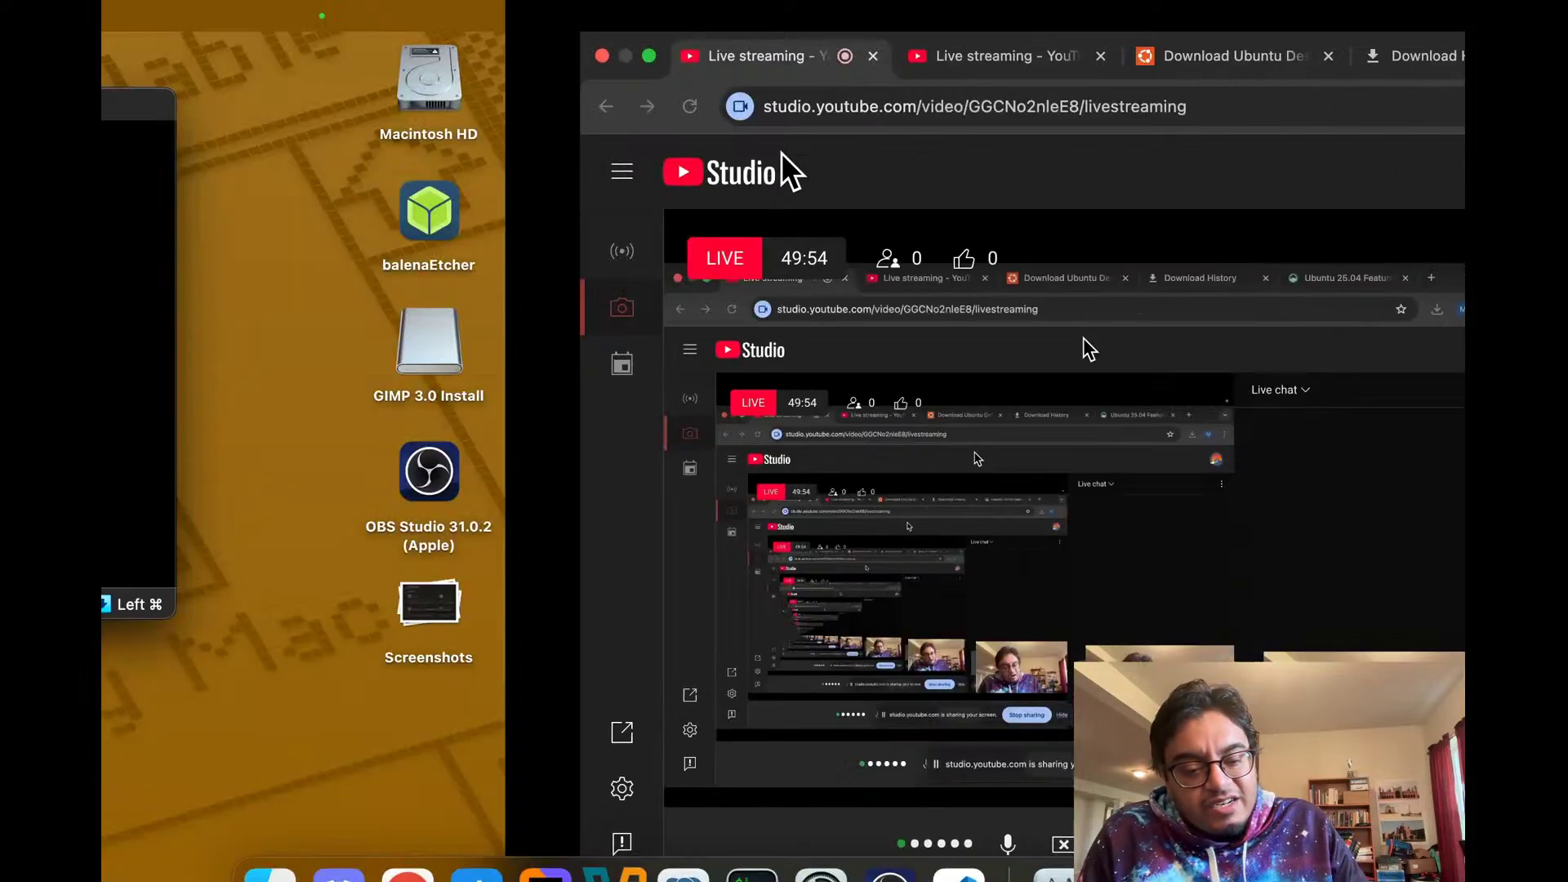
pyautogui.hotkey('ctrl', 'Right')
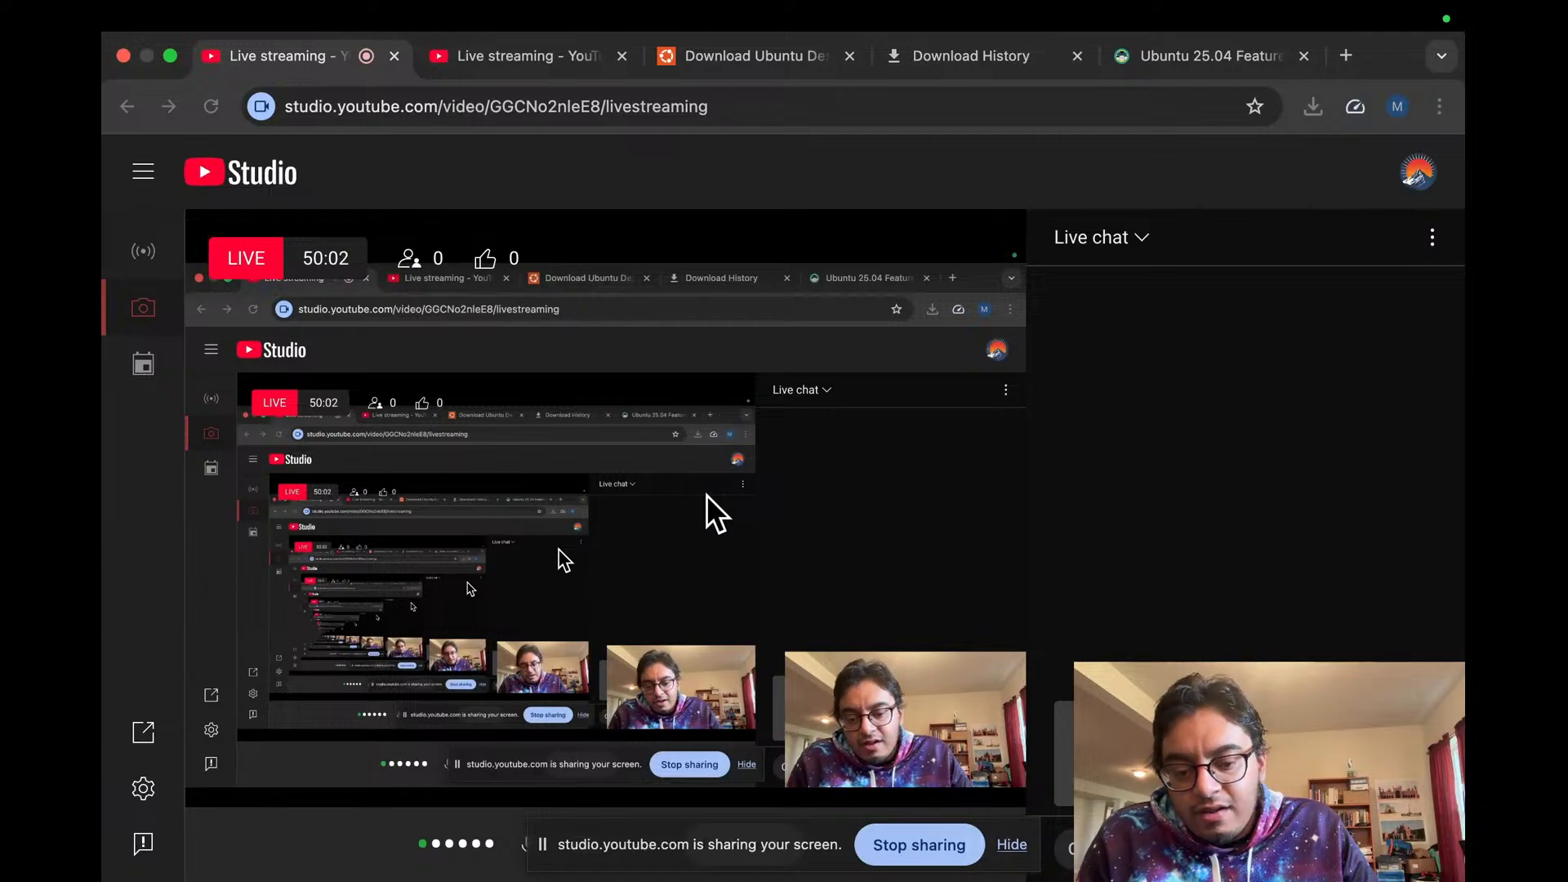
pyautogui.hotkey('ctrl', 'Left')
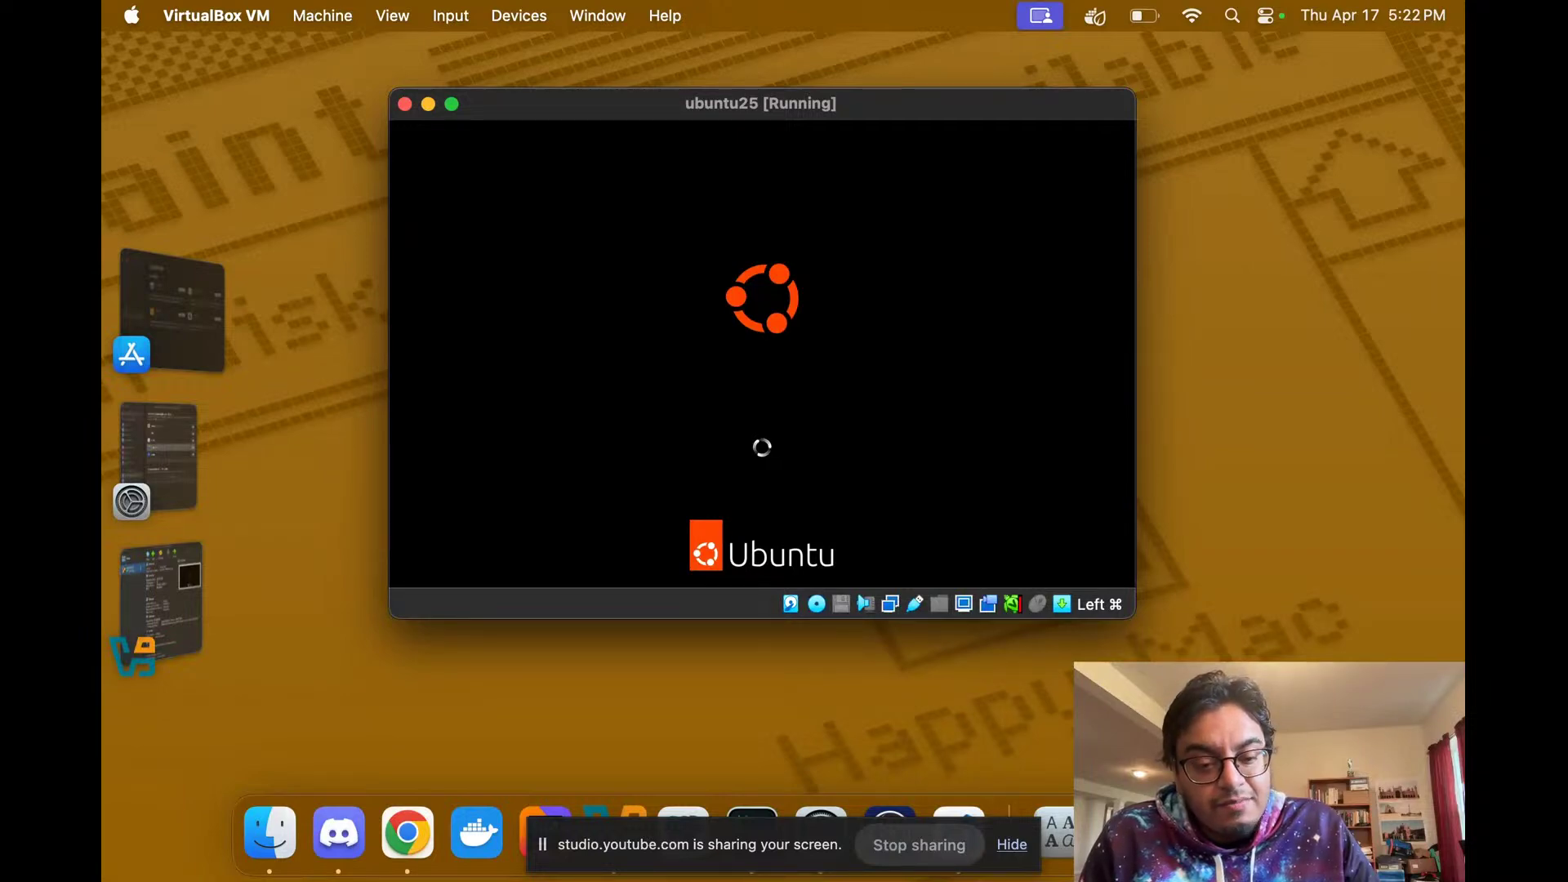
pyautogui.hotkey('ctrl', 'Right')
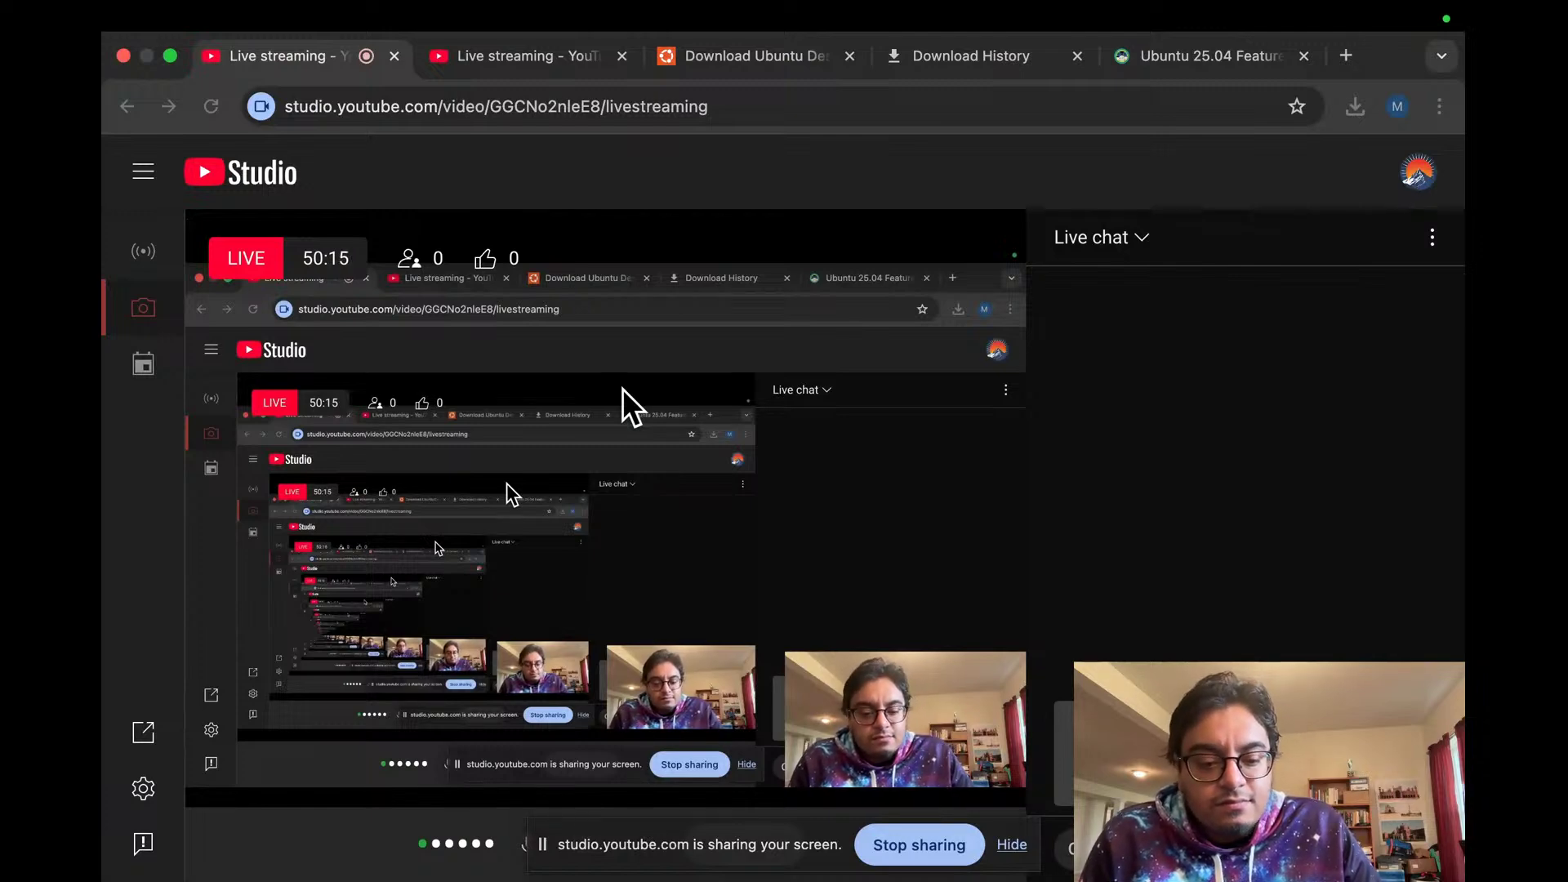
pyautogui.hotkey('ctrl', 'Left')
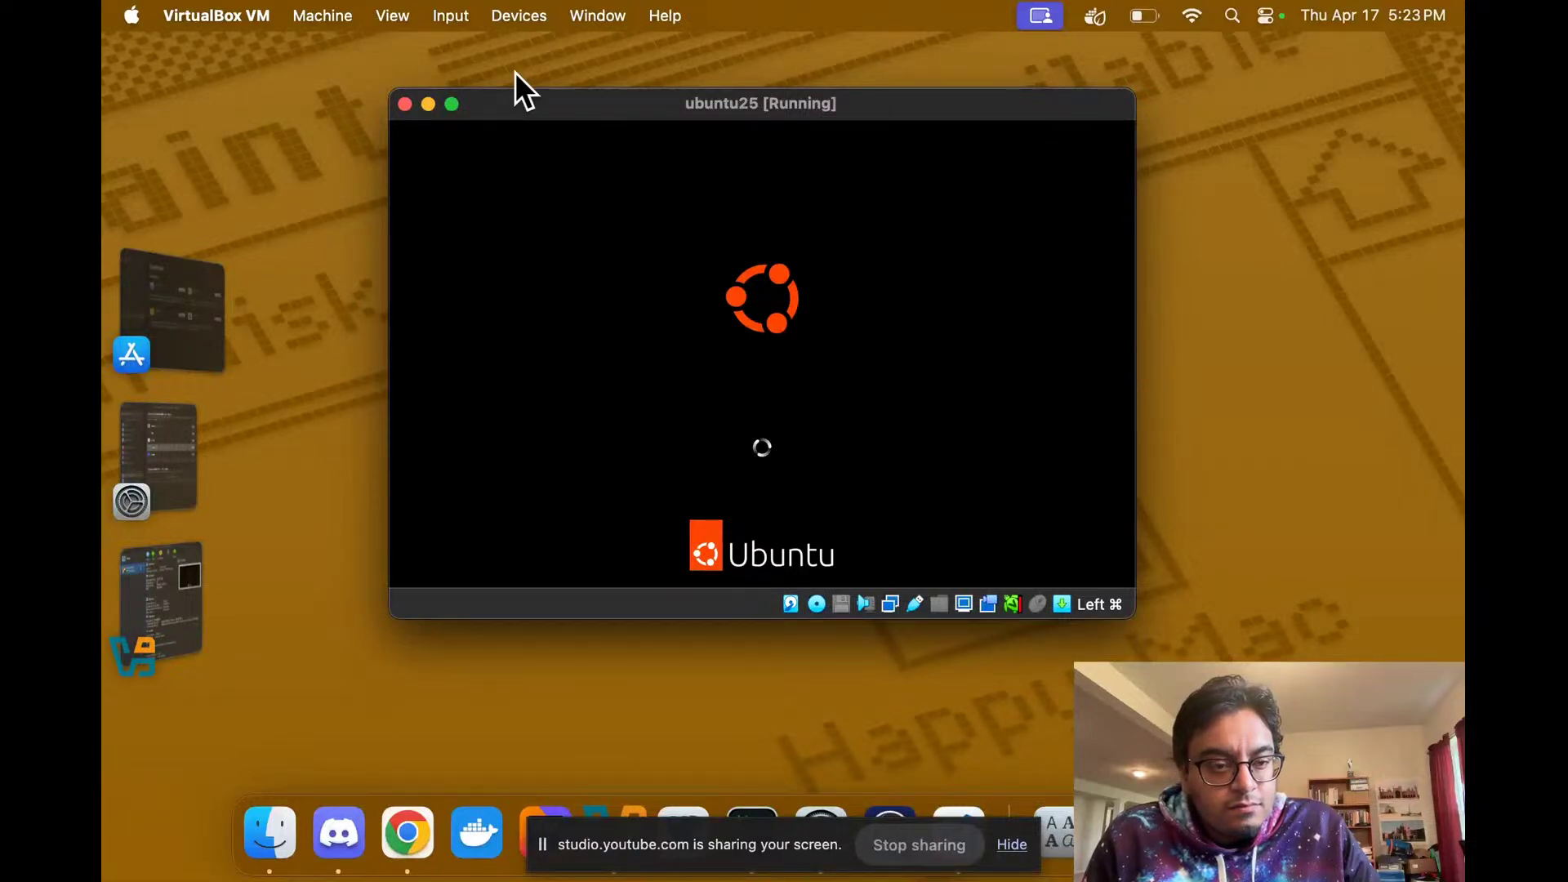
pyautogui.hotkey('ctrl', 'Right')
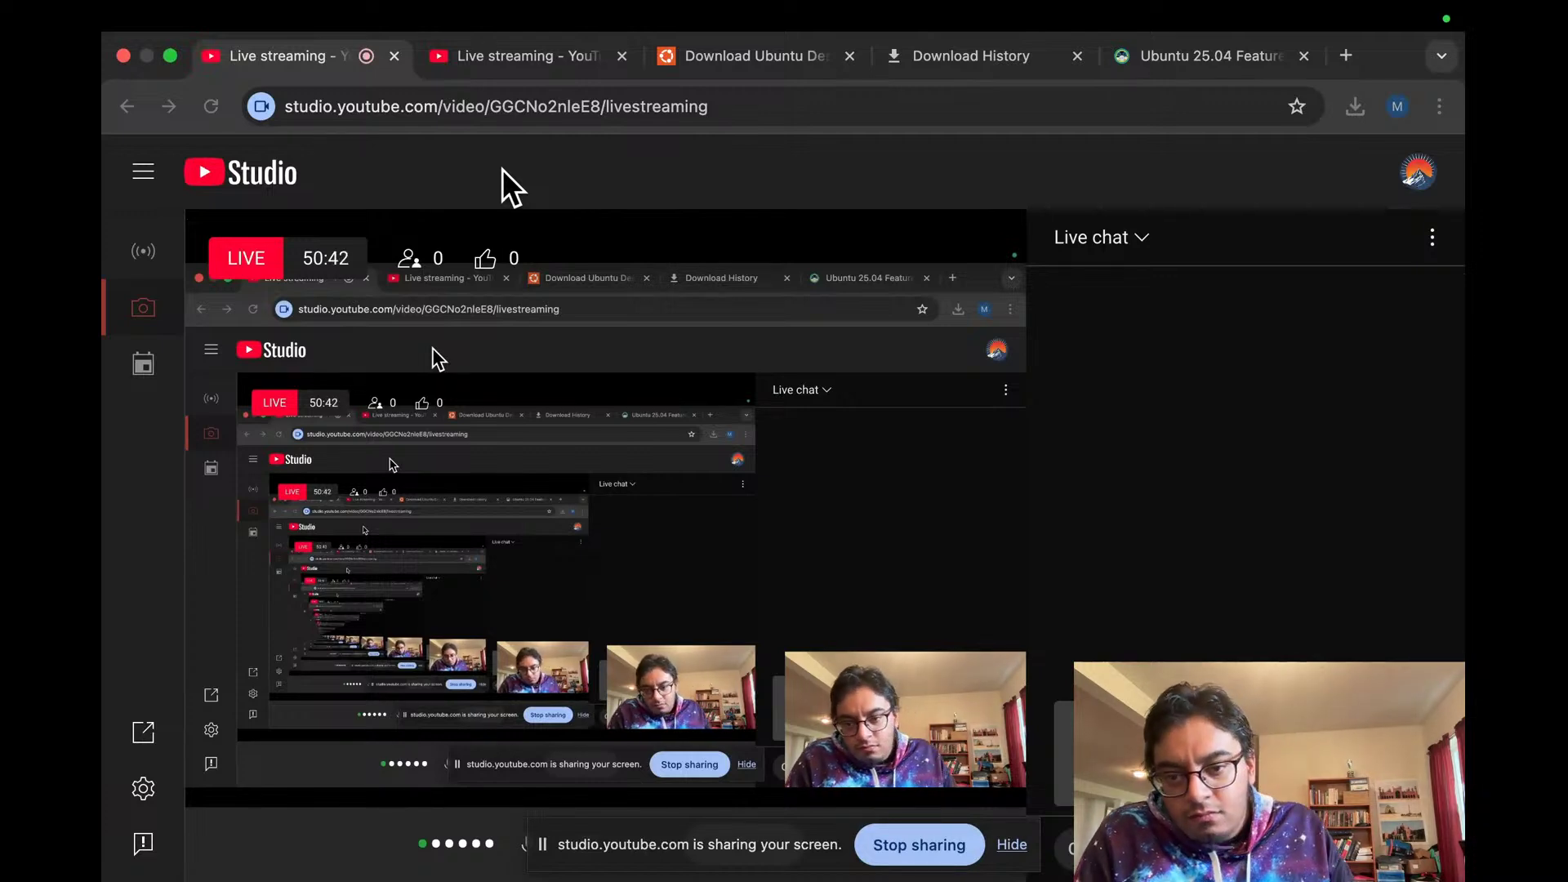
pyautogui.hotkey('ctrl', 'Left')
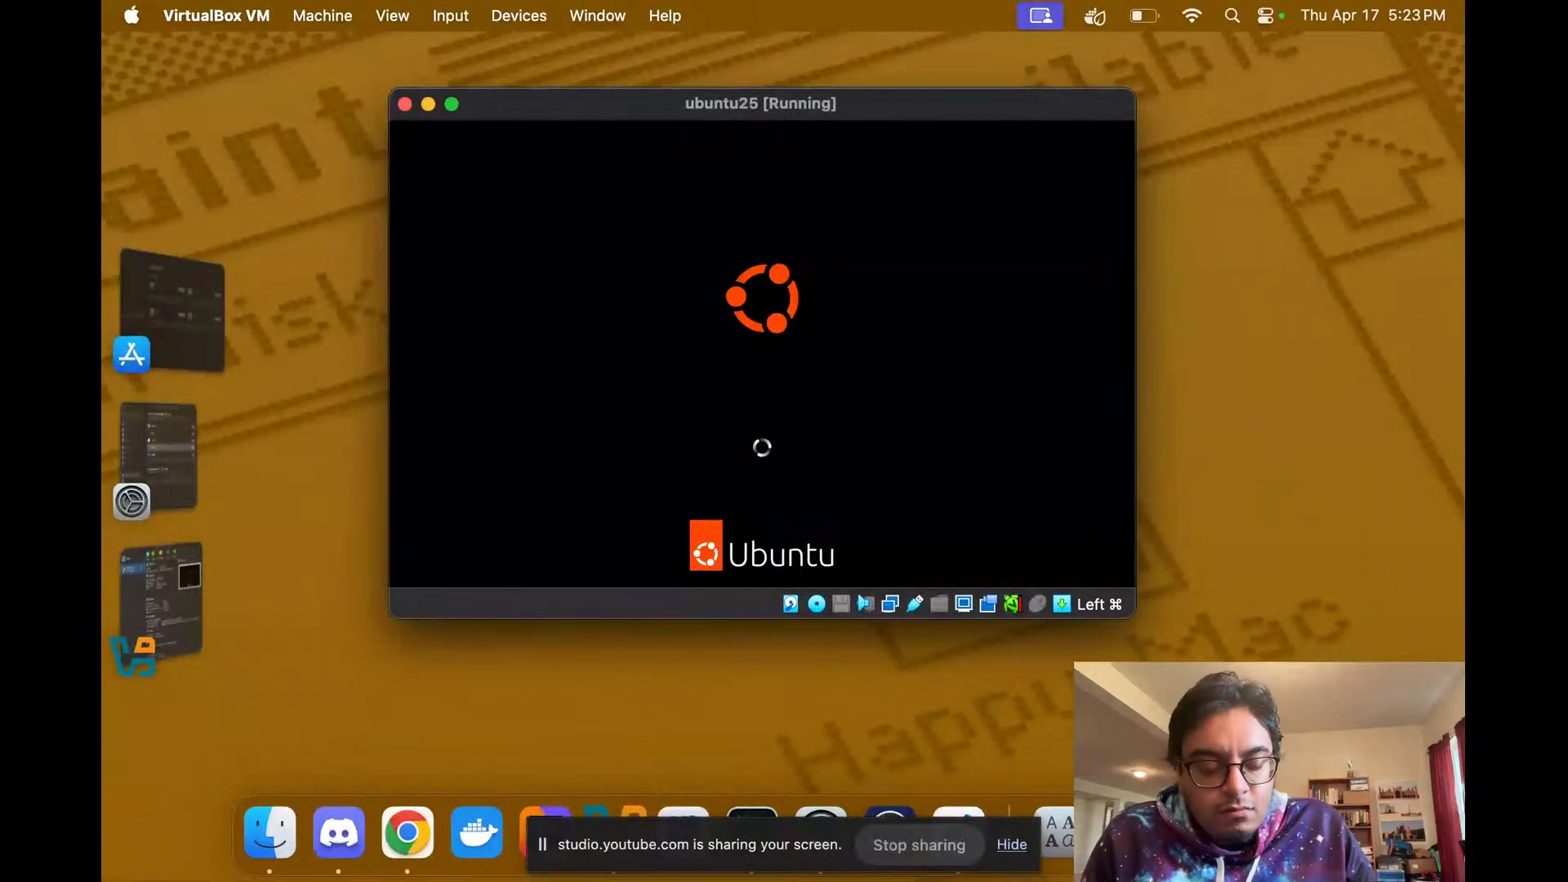
pyautogui.hotkey('ctrl', 'Right')
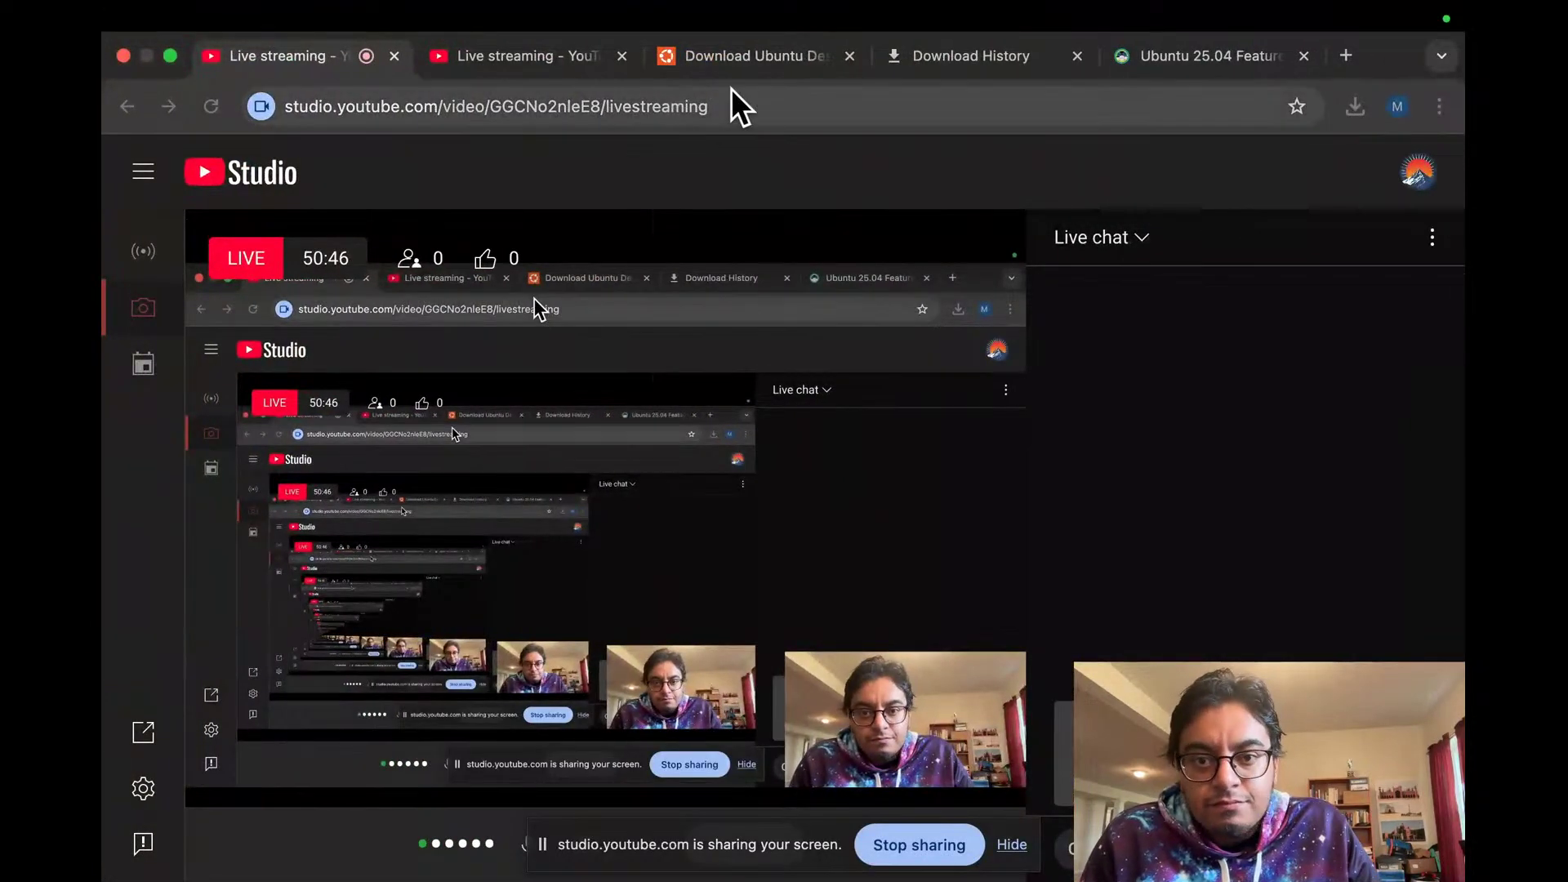
# Step: Open the Ubuntu 25.04 features article, dismiss its full-page ad and select the address
pyautogui.click(1176, 74)
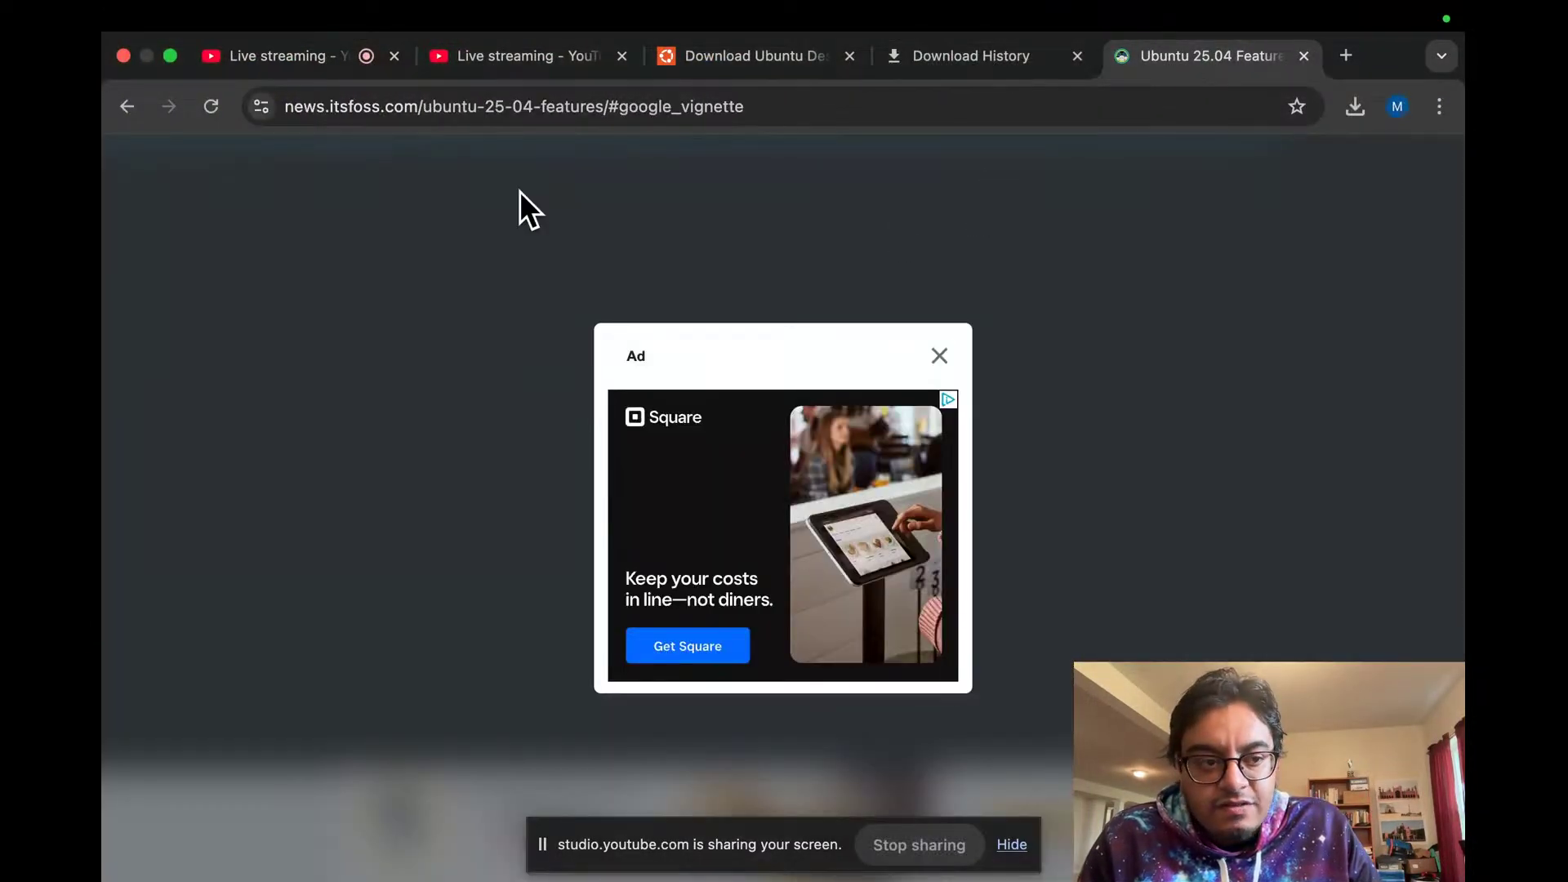
pyautogui.click(126, 106)
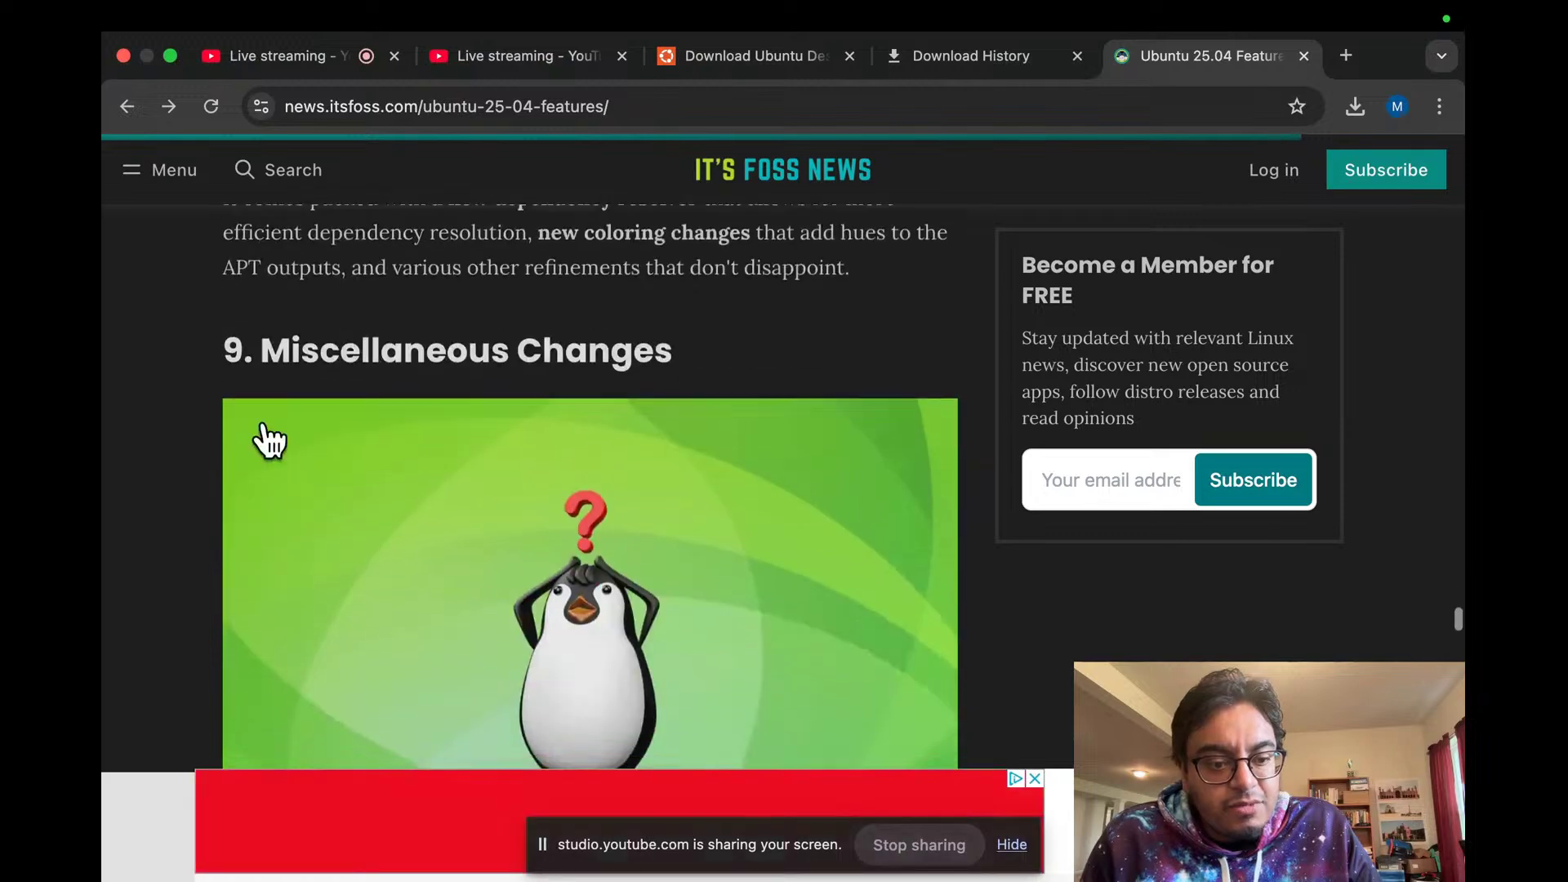
pyautogui.scroll(-5, 270, 441)
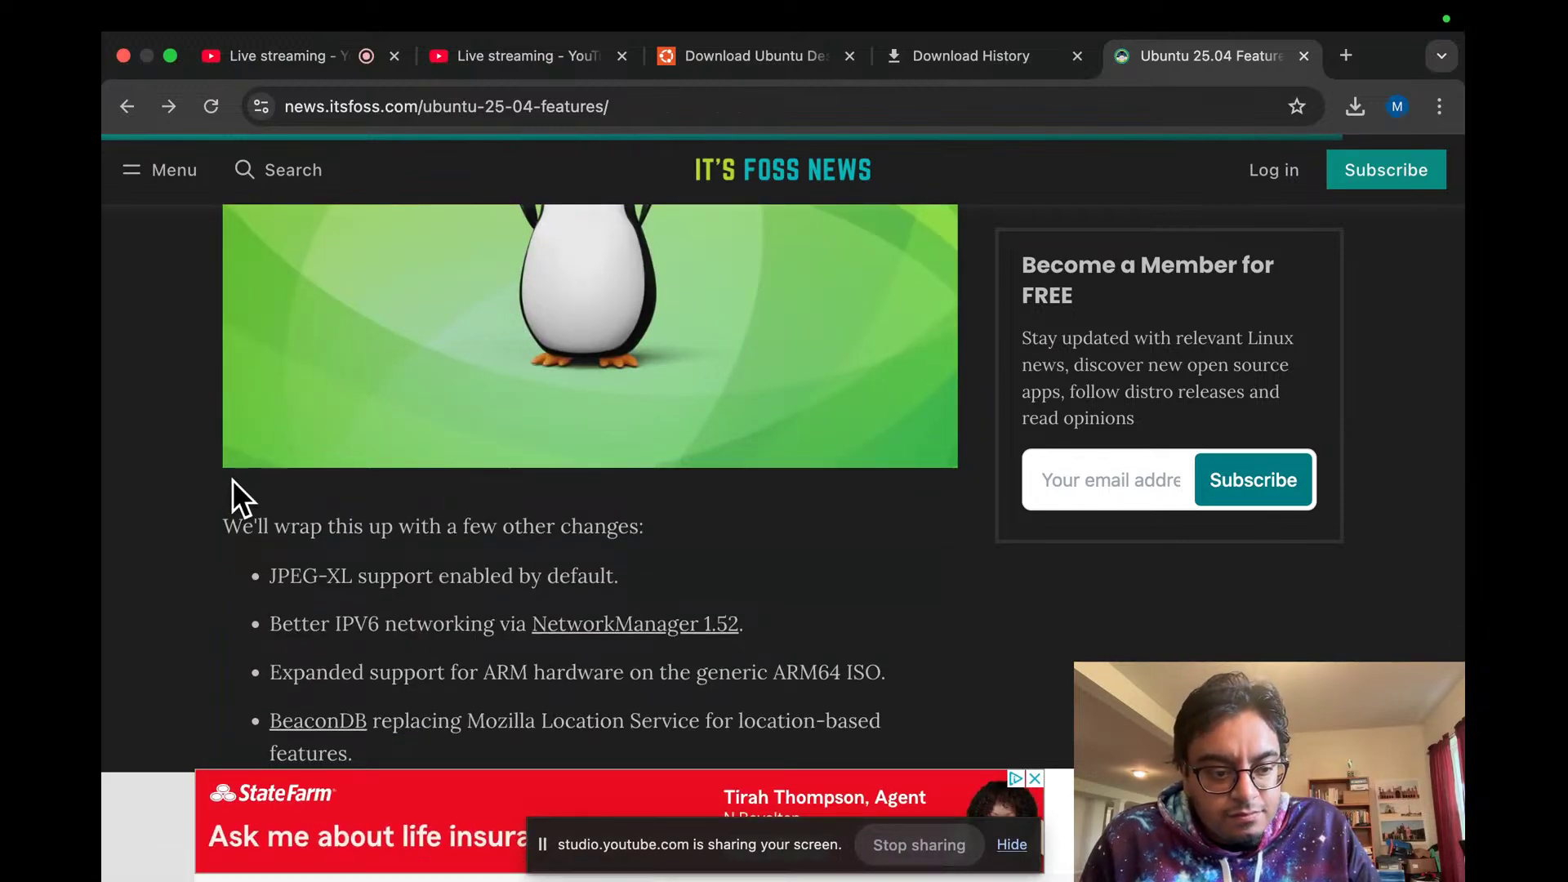
pyautogui.click(388, 102)
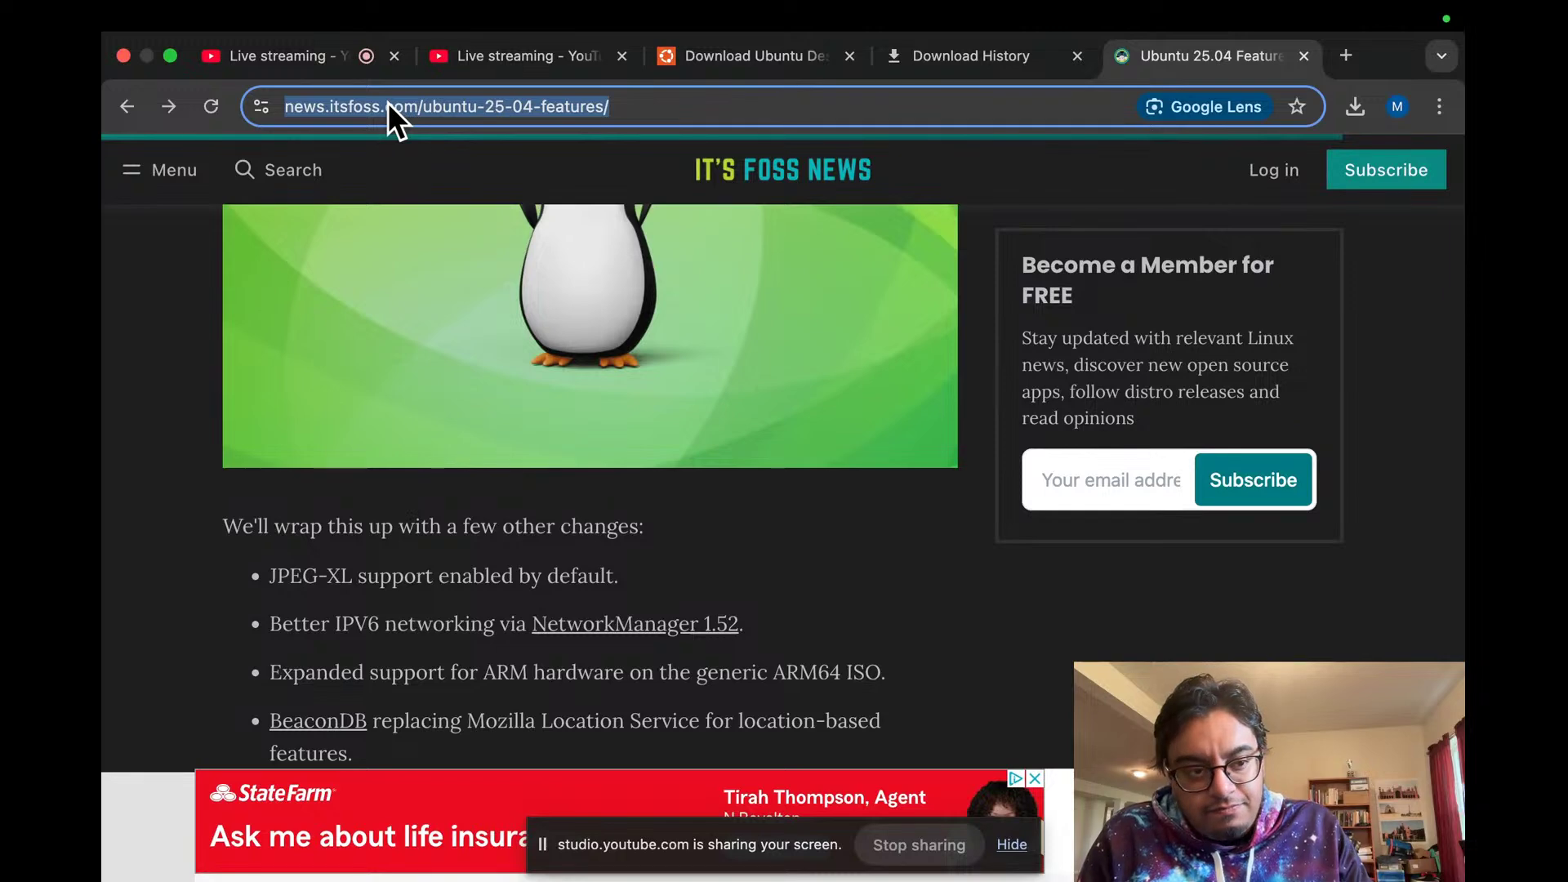
# Step: Flip through the live streaming consoles, Ubuntu download page and download history tabs
pyautogui.click(316, 56)
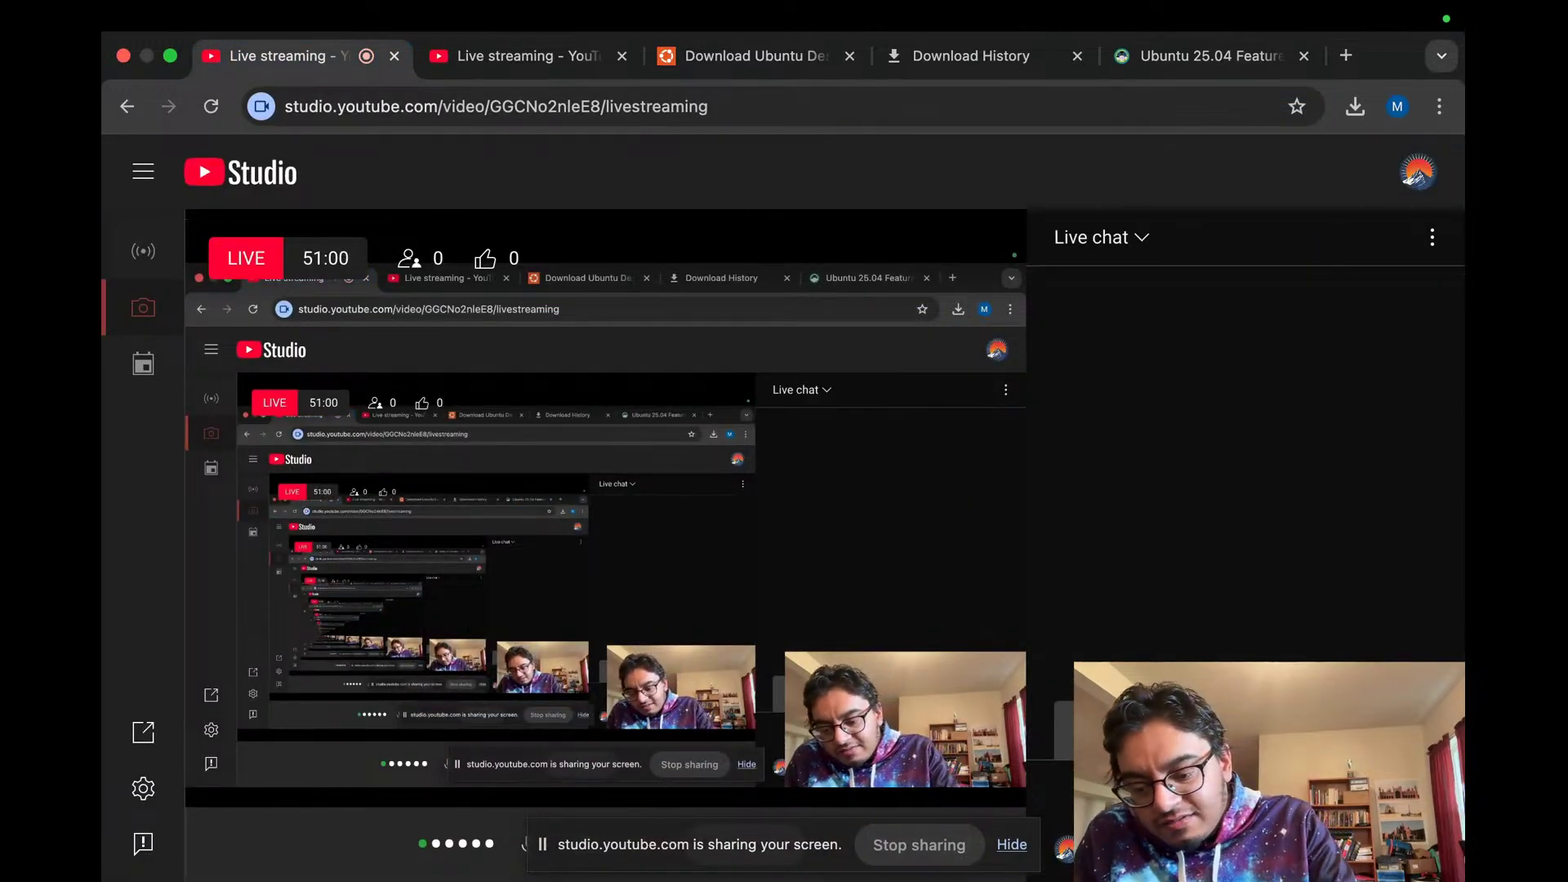
pyautogui.moveTo(587, 24)
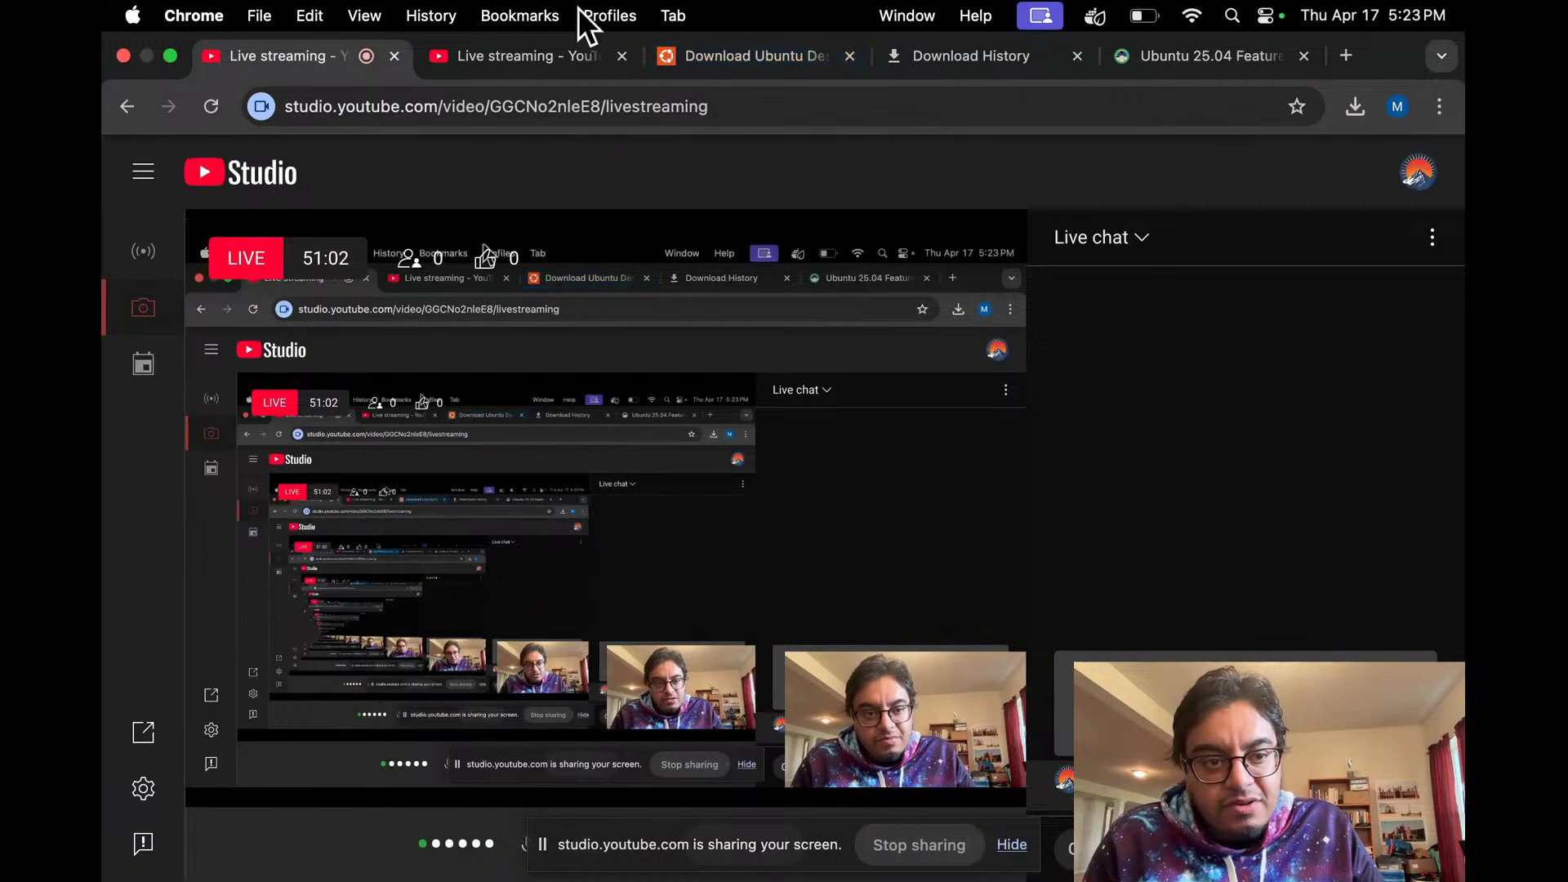
pyautogui.click(540, 54)
pyautogui.click(751, 69)
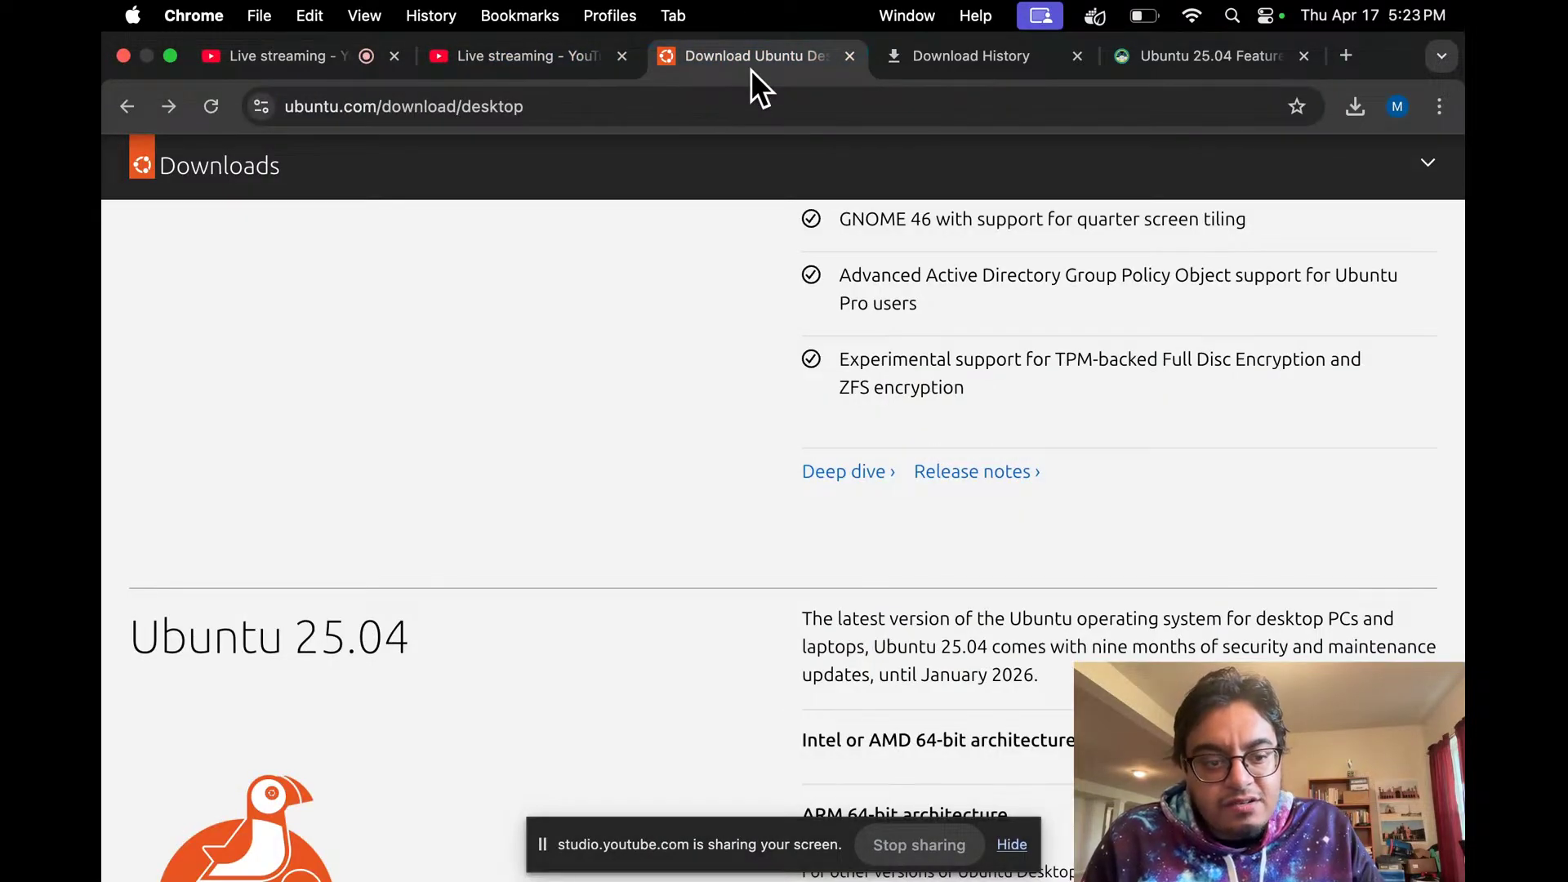
pyautogui.click(952, 65)
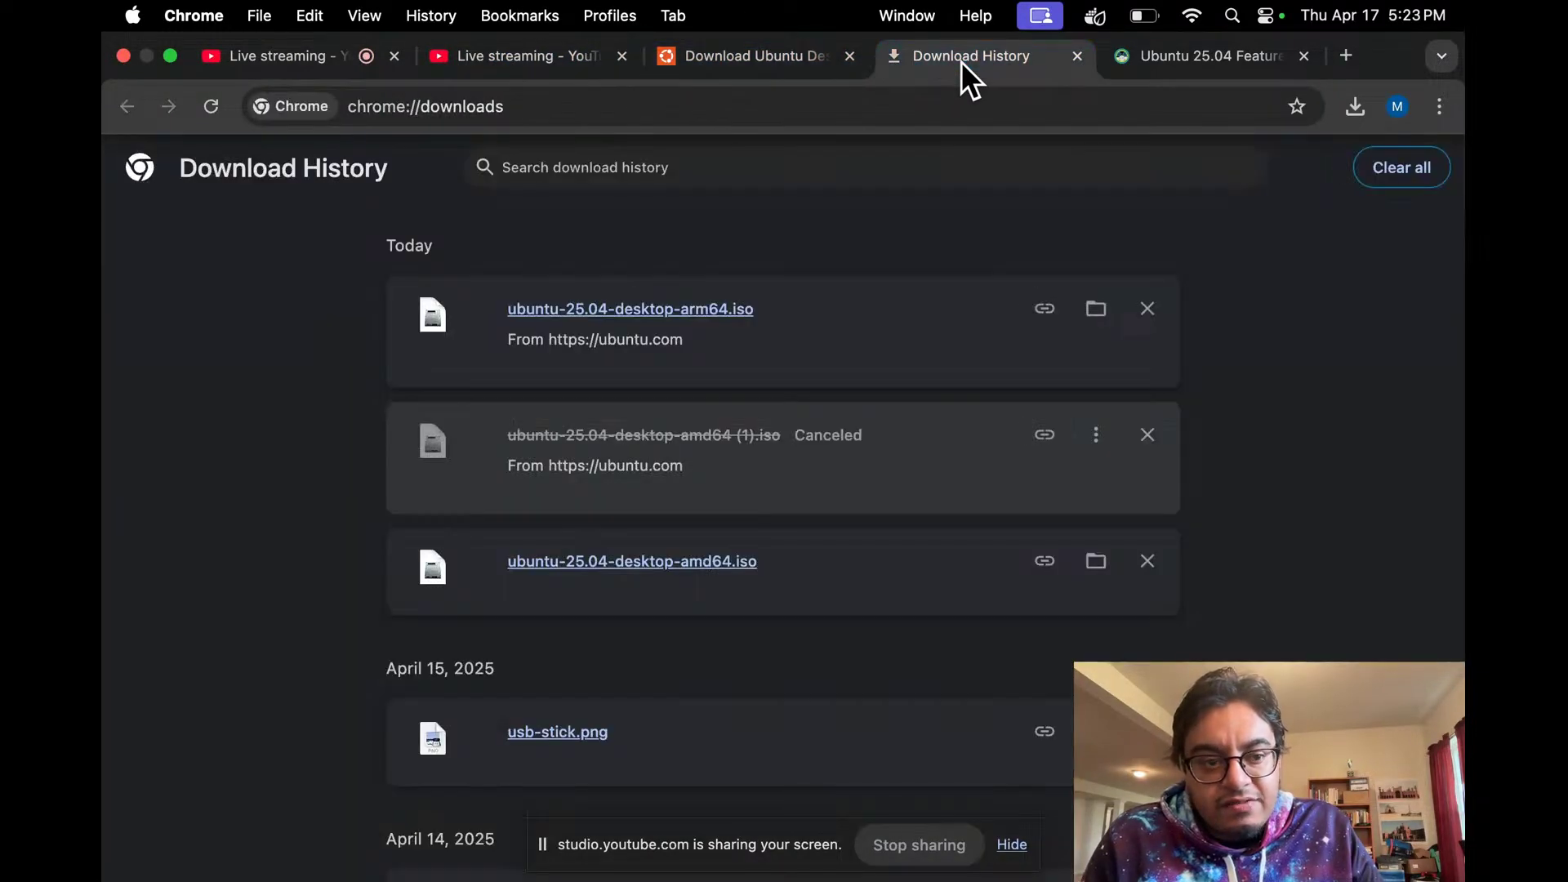
pyautogui.click(325, 64)
# Step: Return to the Ubuntu 25.04 Features article and right-click its BeaconDB link
pyautogui.click(1152, 59)
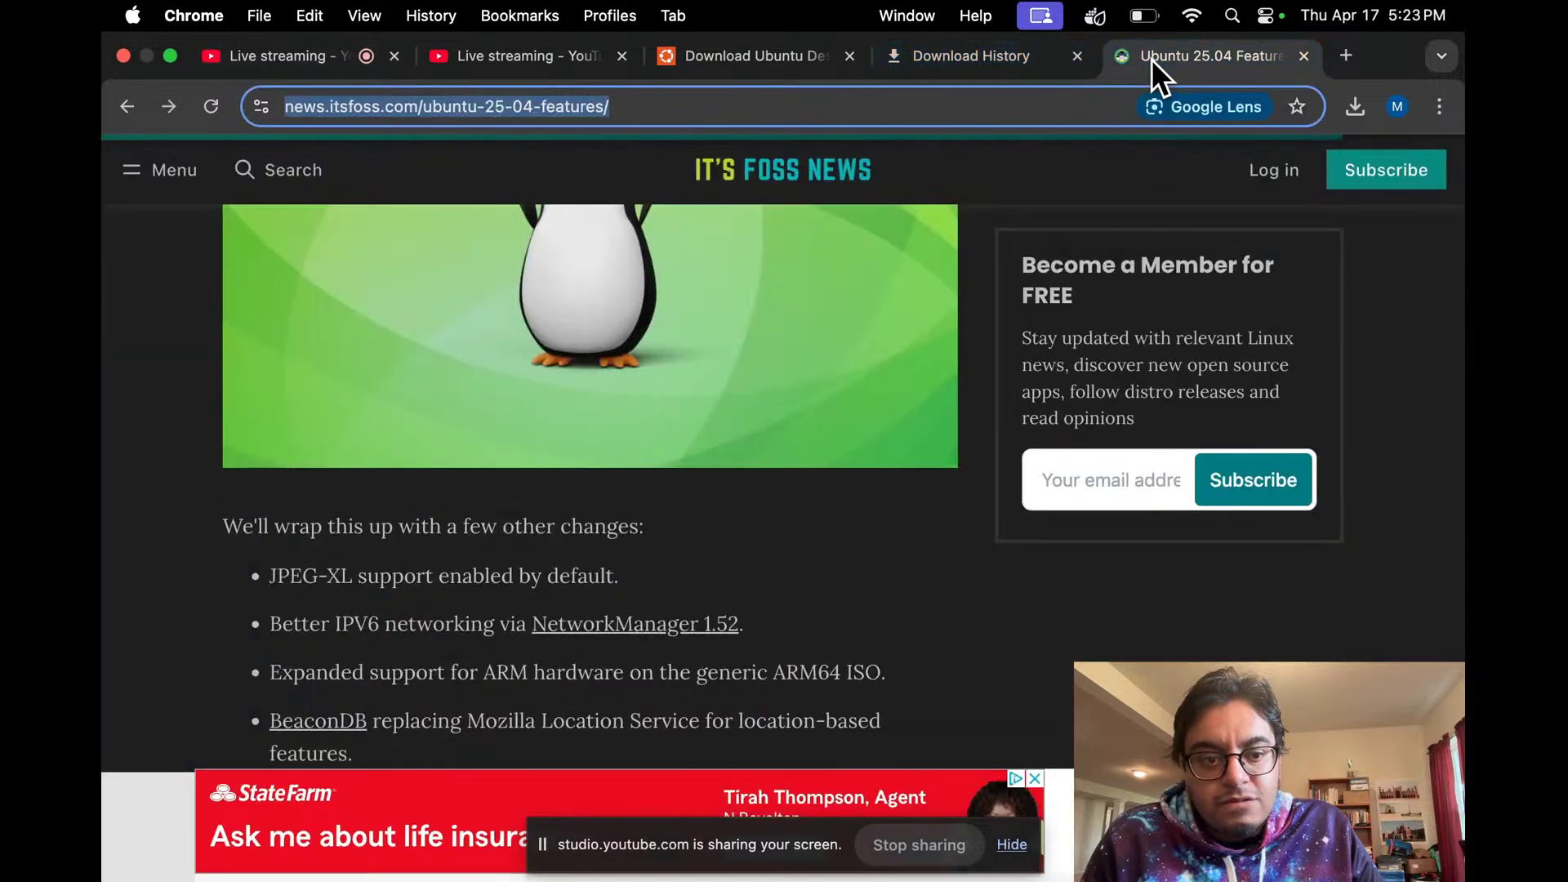
pyautogui.scroll(-5, 690, 405)
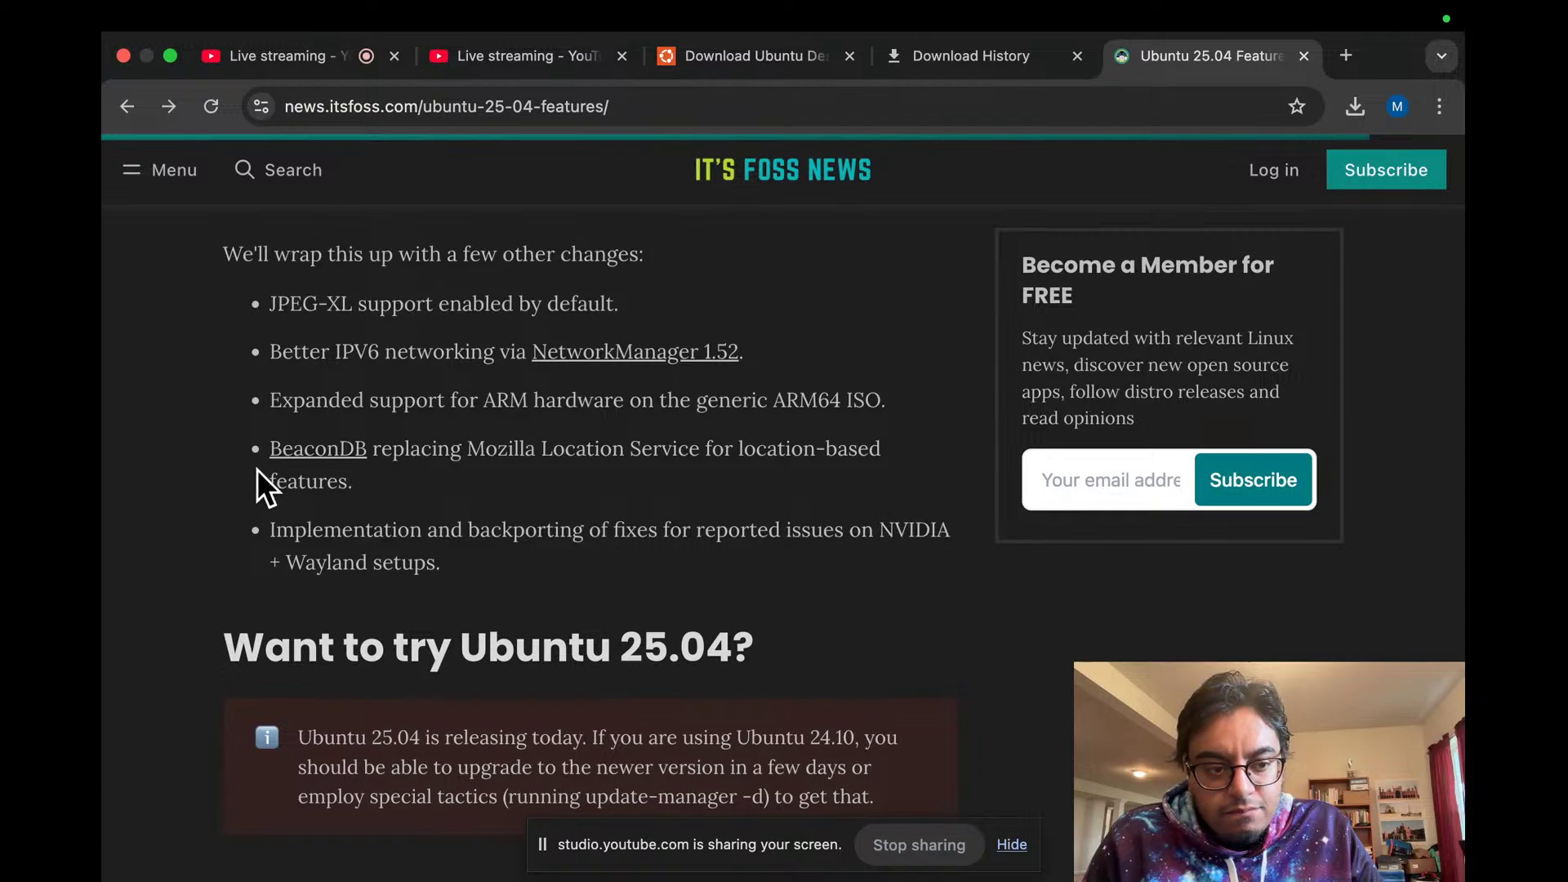
pyautogui.scroll(2, 256, 469)
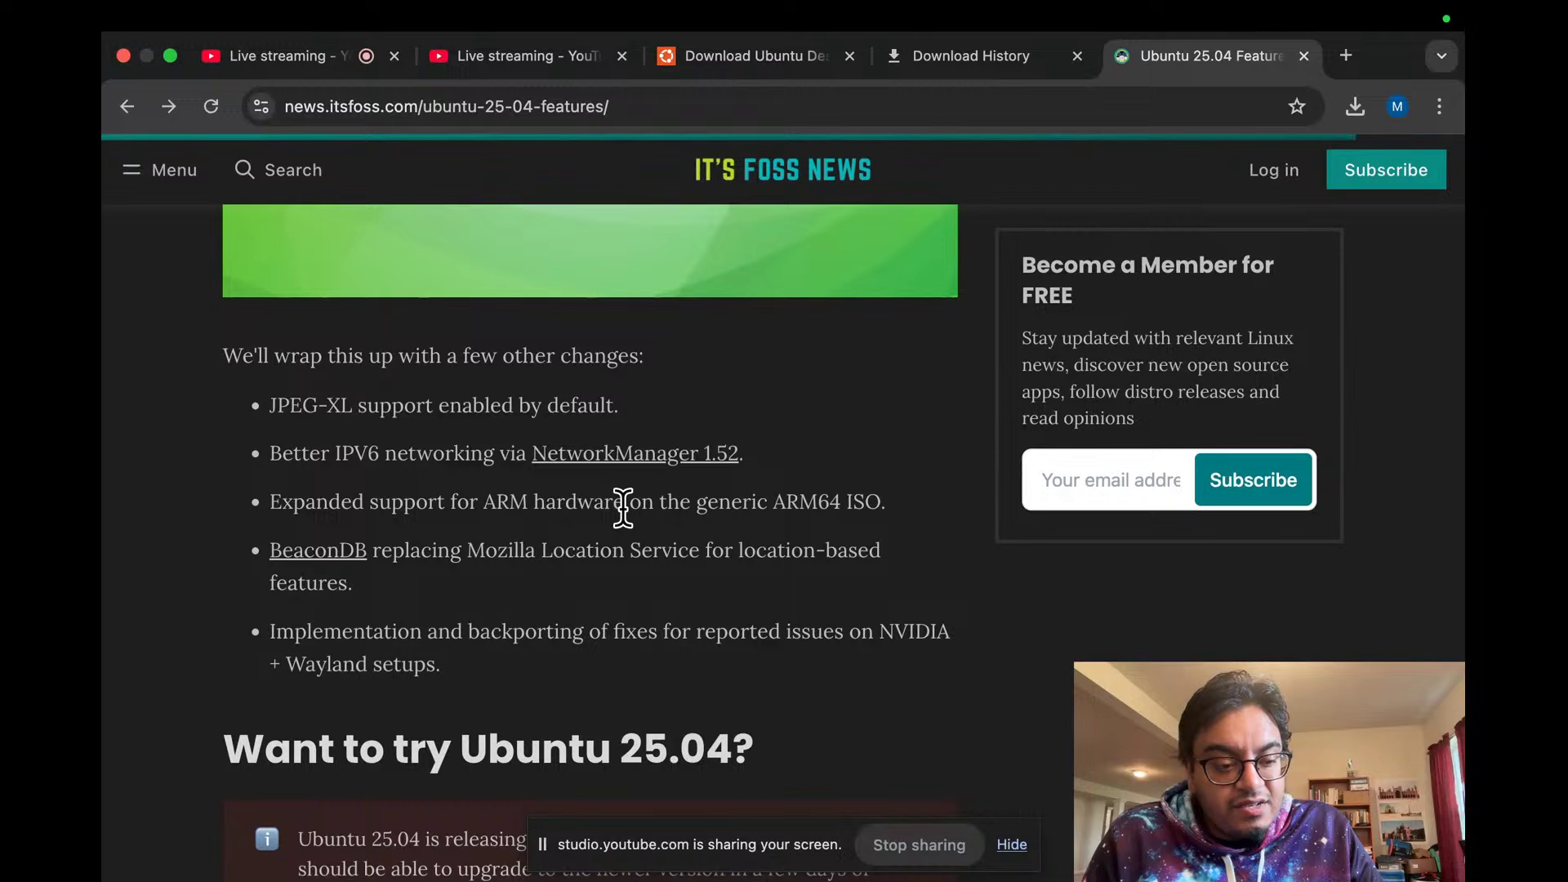
pyautogui.rightClick(299, 549)
# Step: Open BeaconDB in a new tab, scroll through its stats, map and contribute section, then return to Studio
pyautogui.click(382, 435)
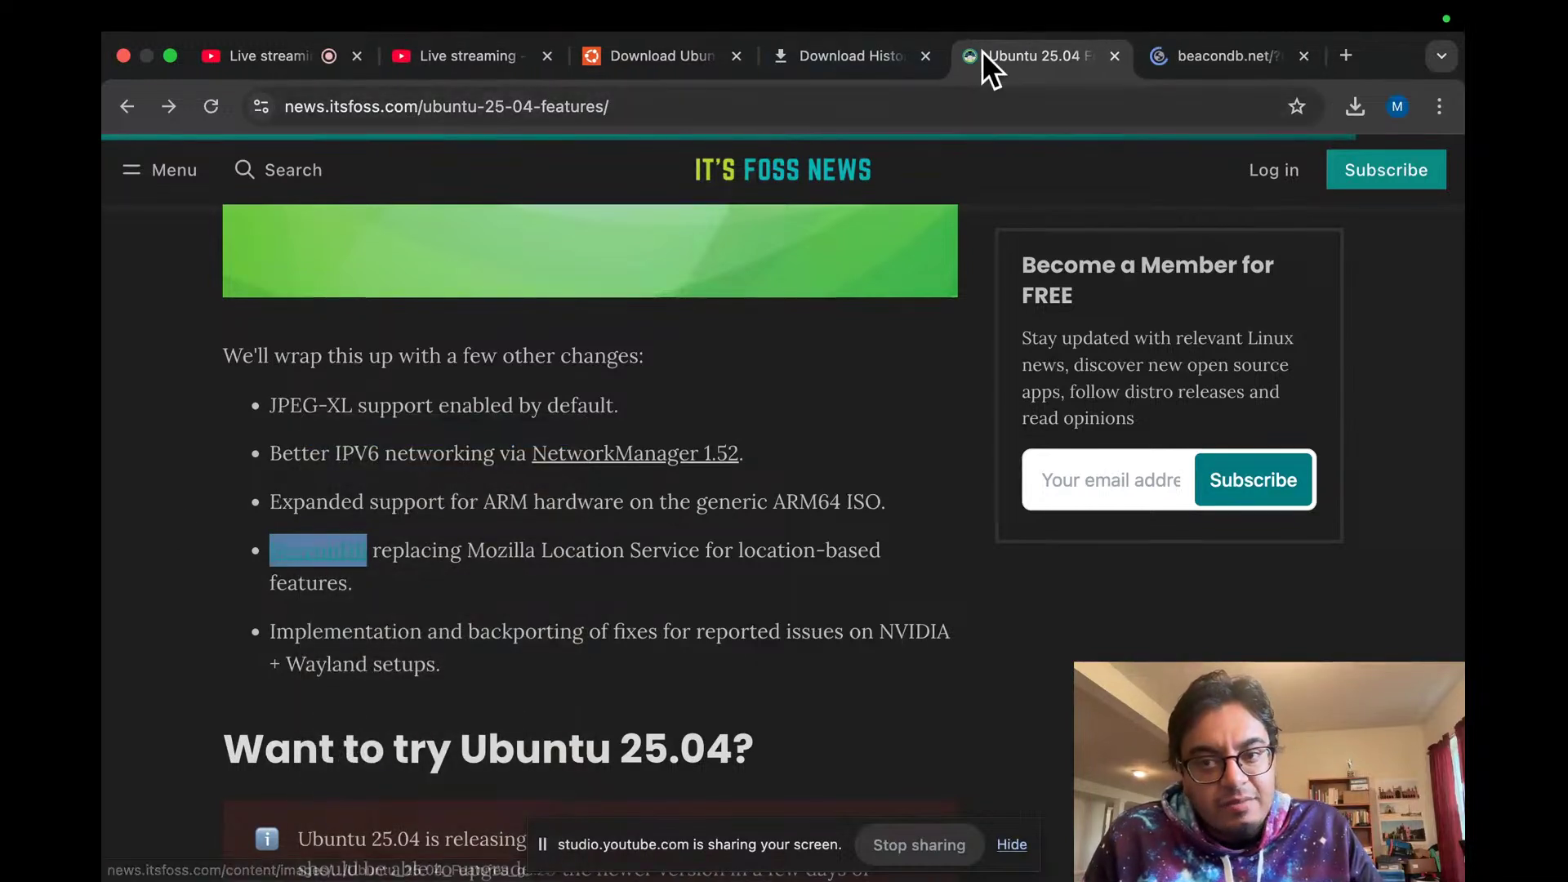
pyautogui.click(1185, 49)
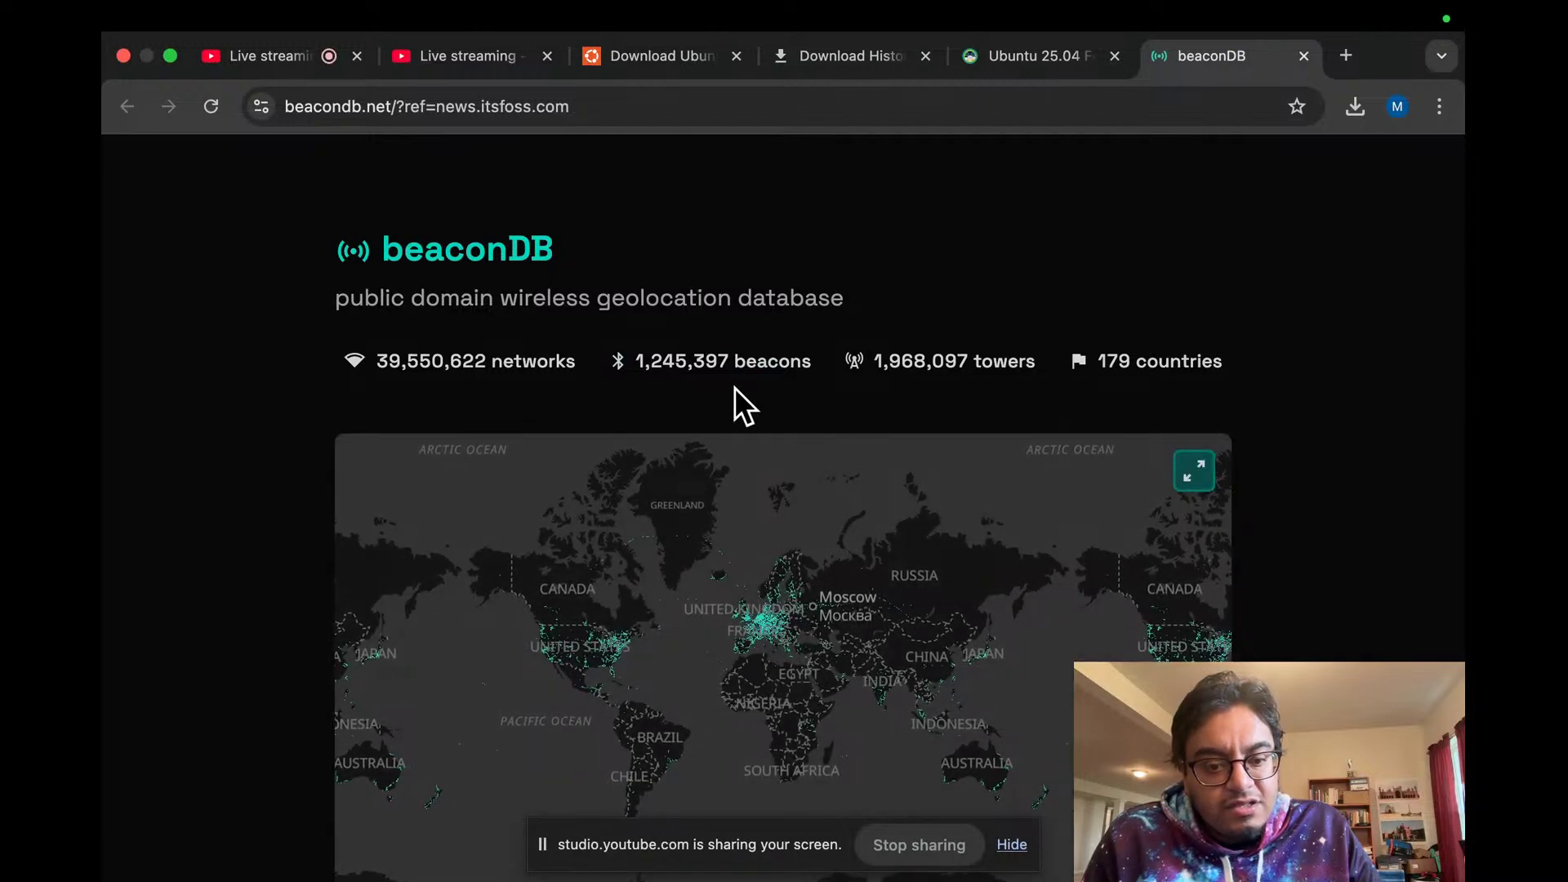
pyautogui.scroll(-2, 686, 452)
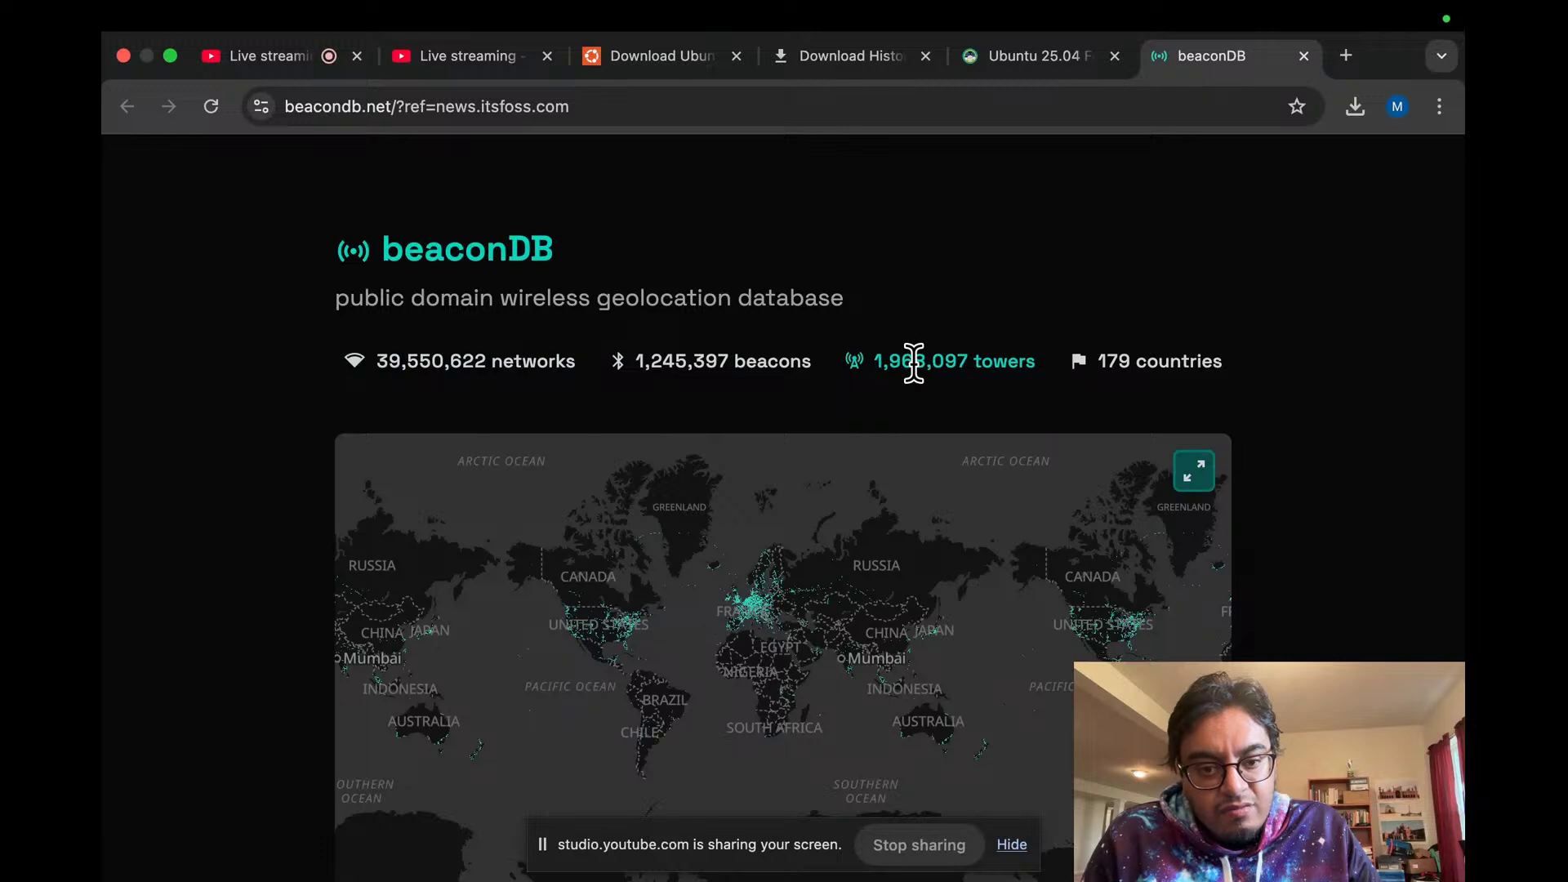
pyautogui.scroll(-6, 195, 270)
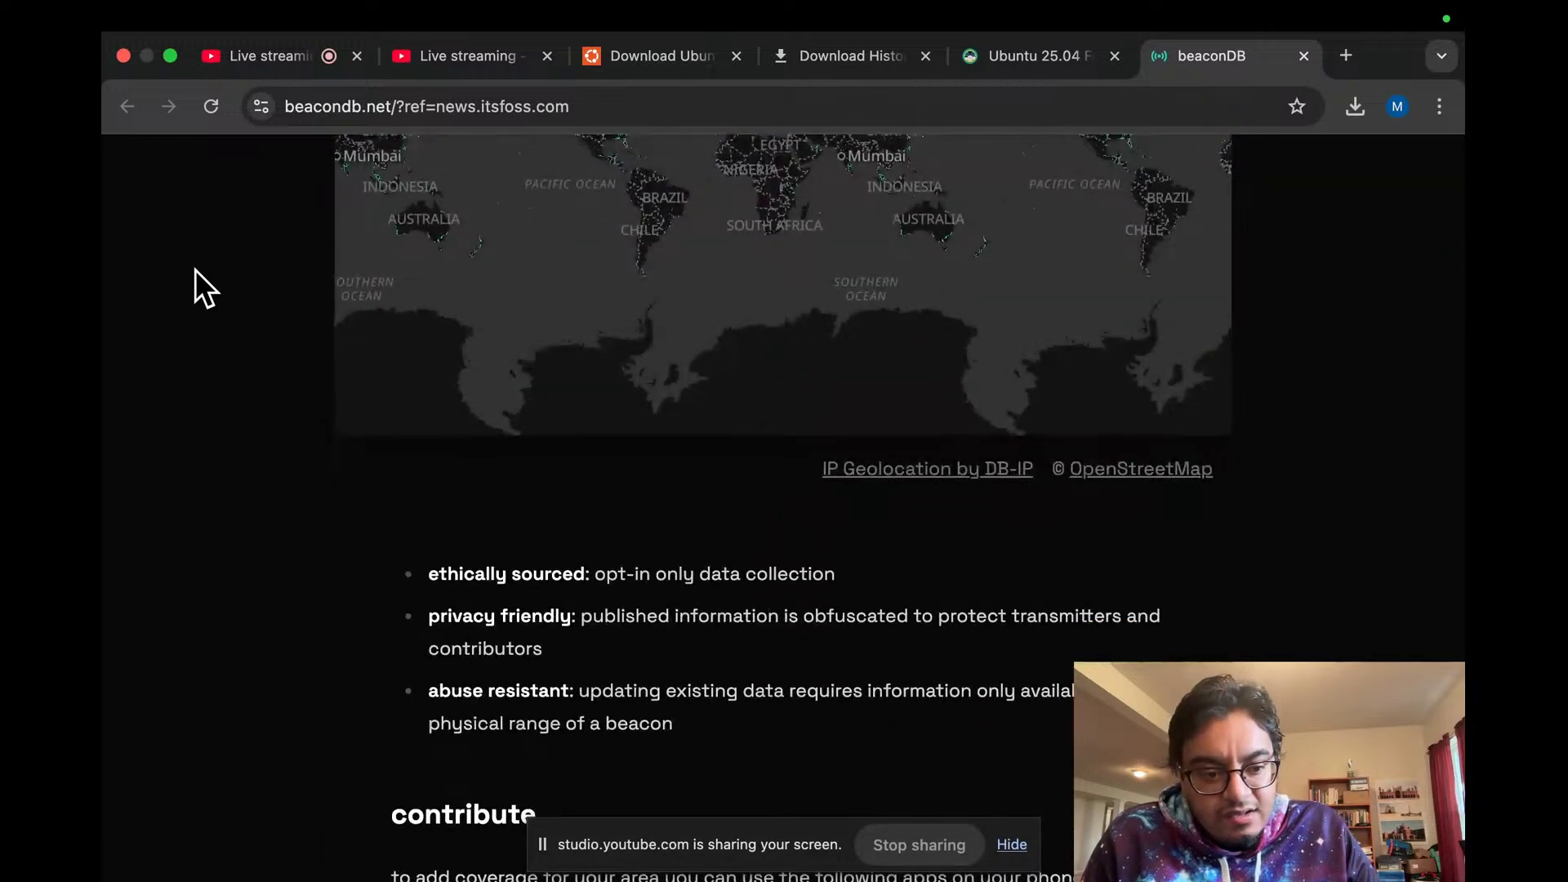
pyautogui.scroll(-1, 194, 288)
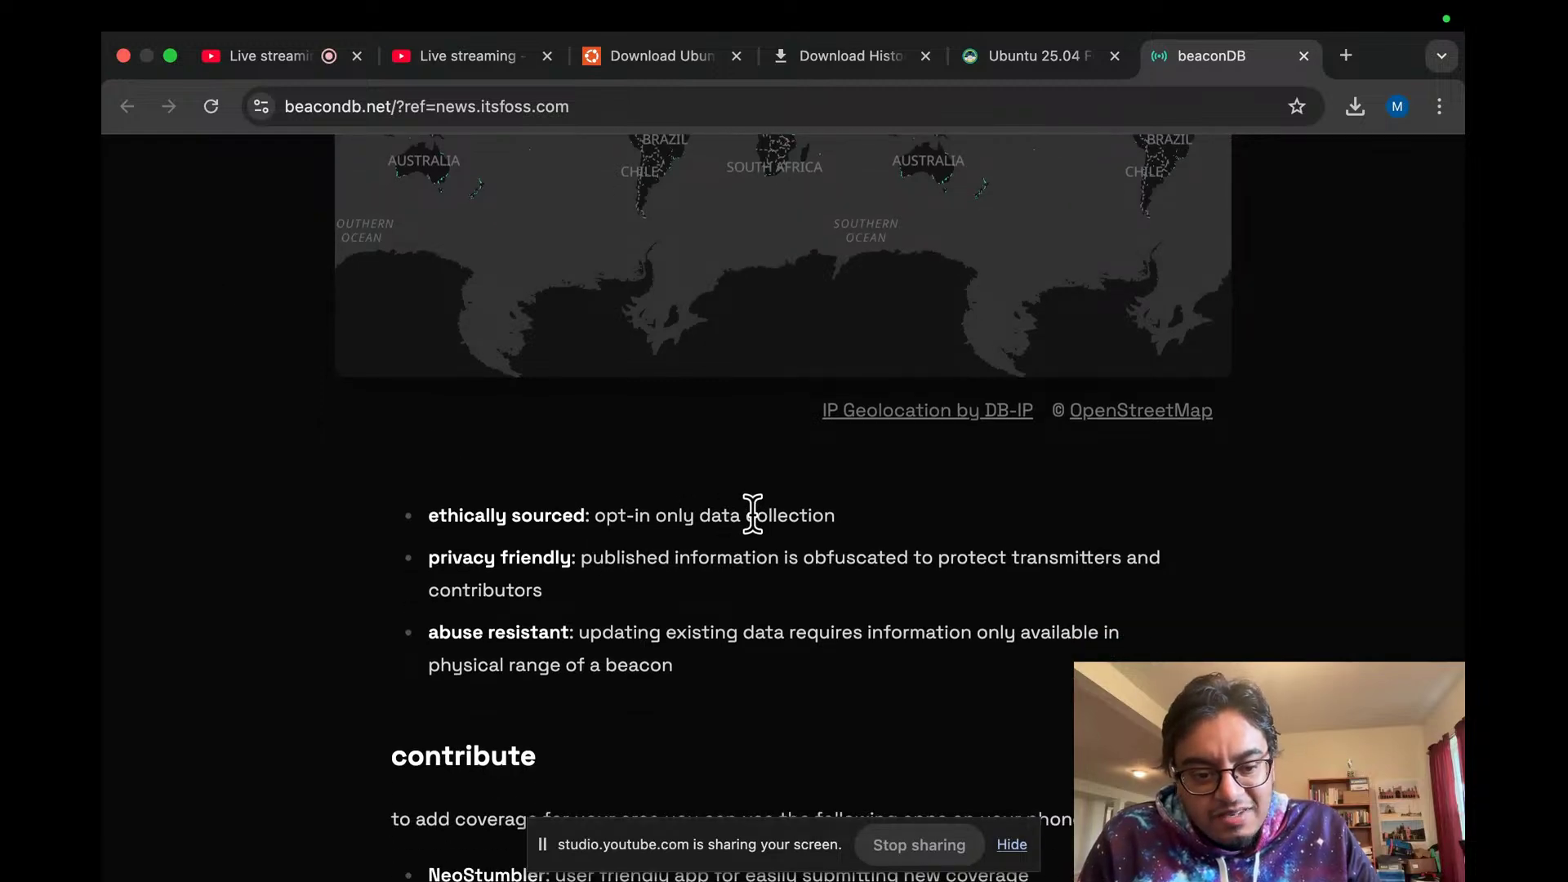
pyautogui.scroll(-5, 340, 563)
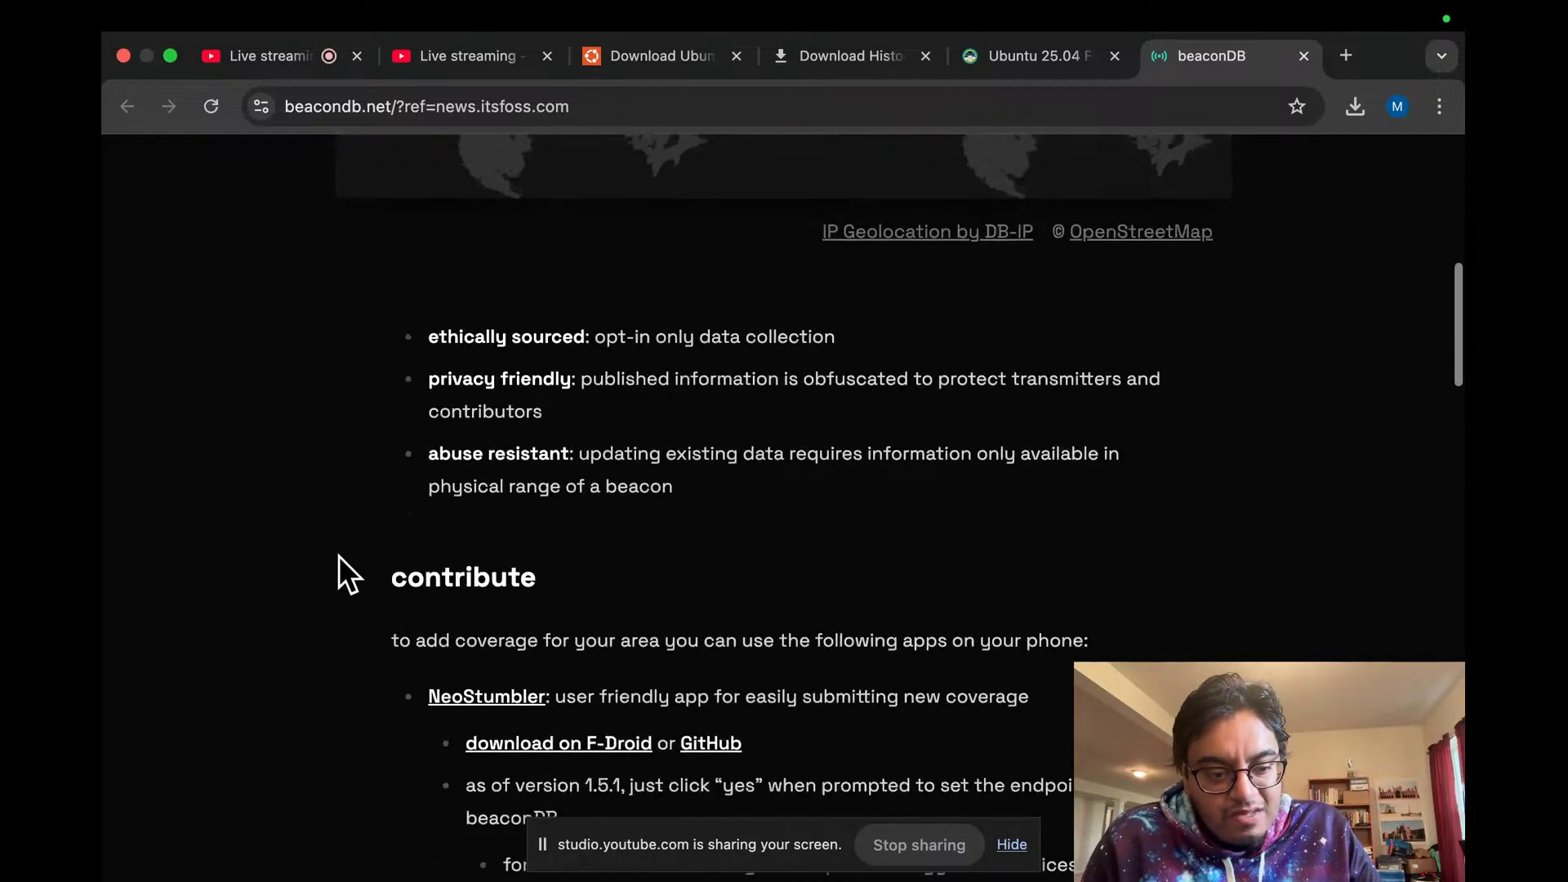
pyautogui.click(283, 55)
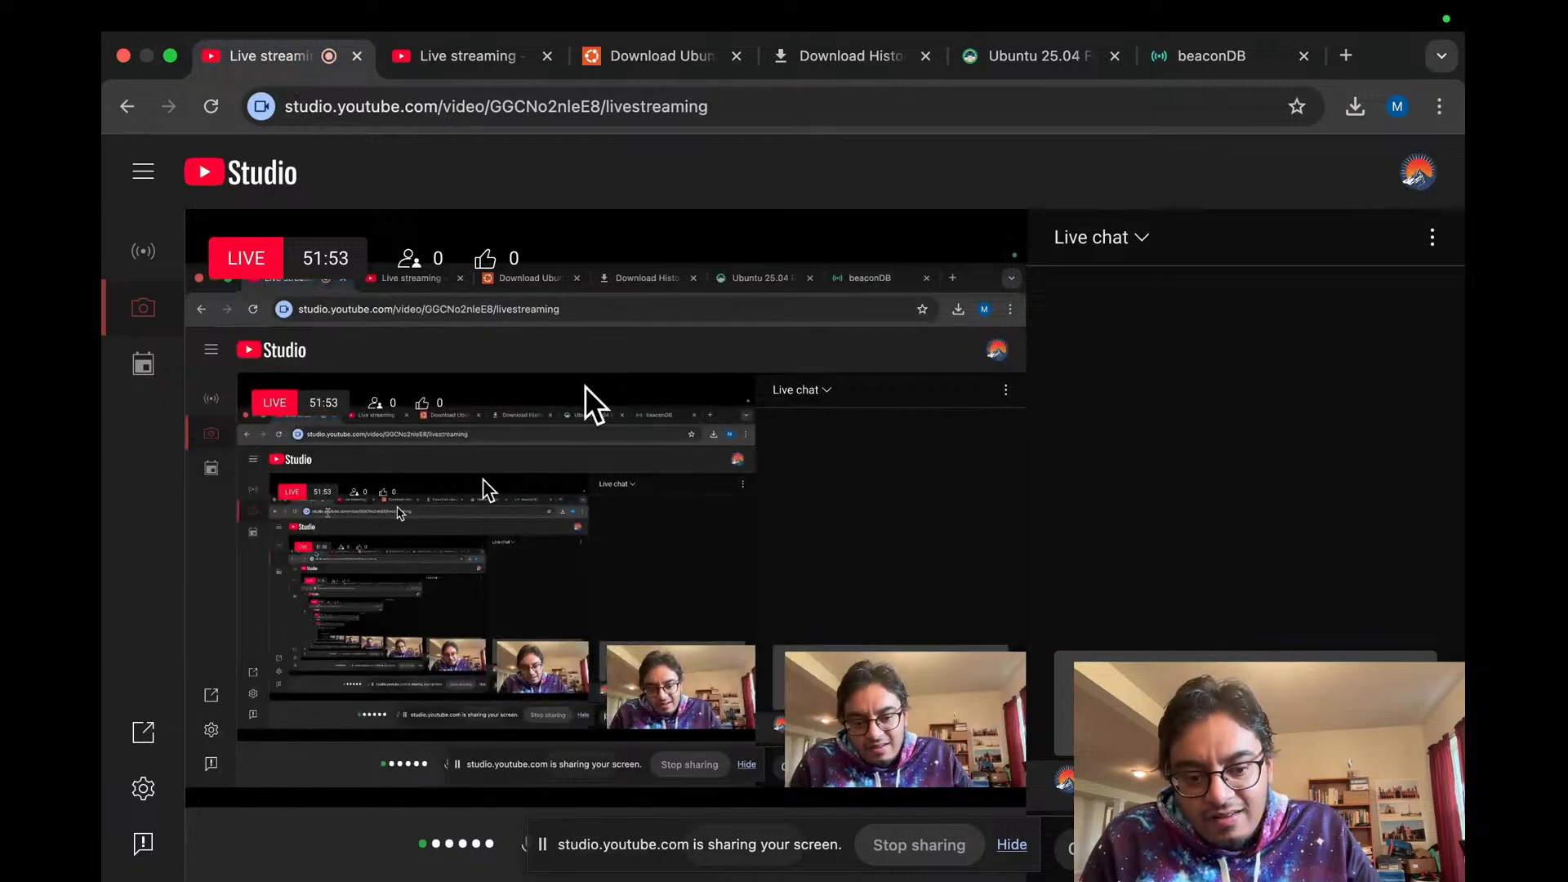
# Step: Glance at the VM window, then scroll further down the beaconDB page
pyautogui.press('super+Tab')
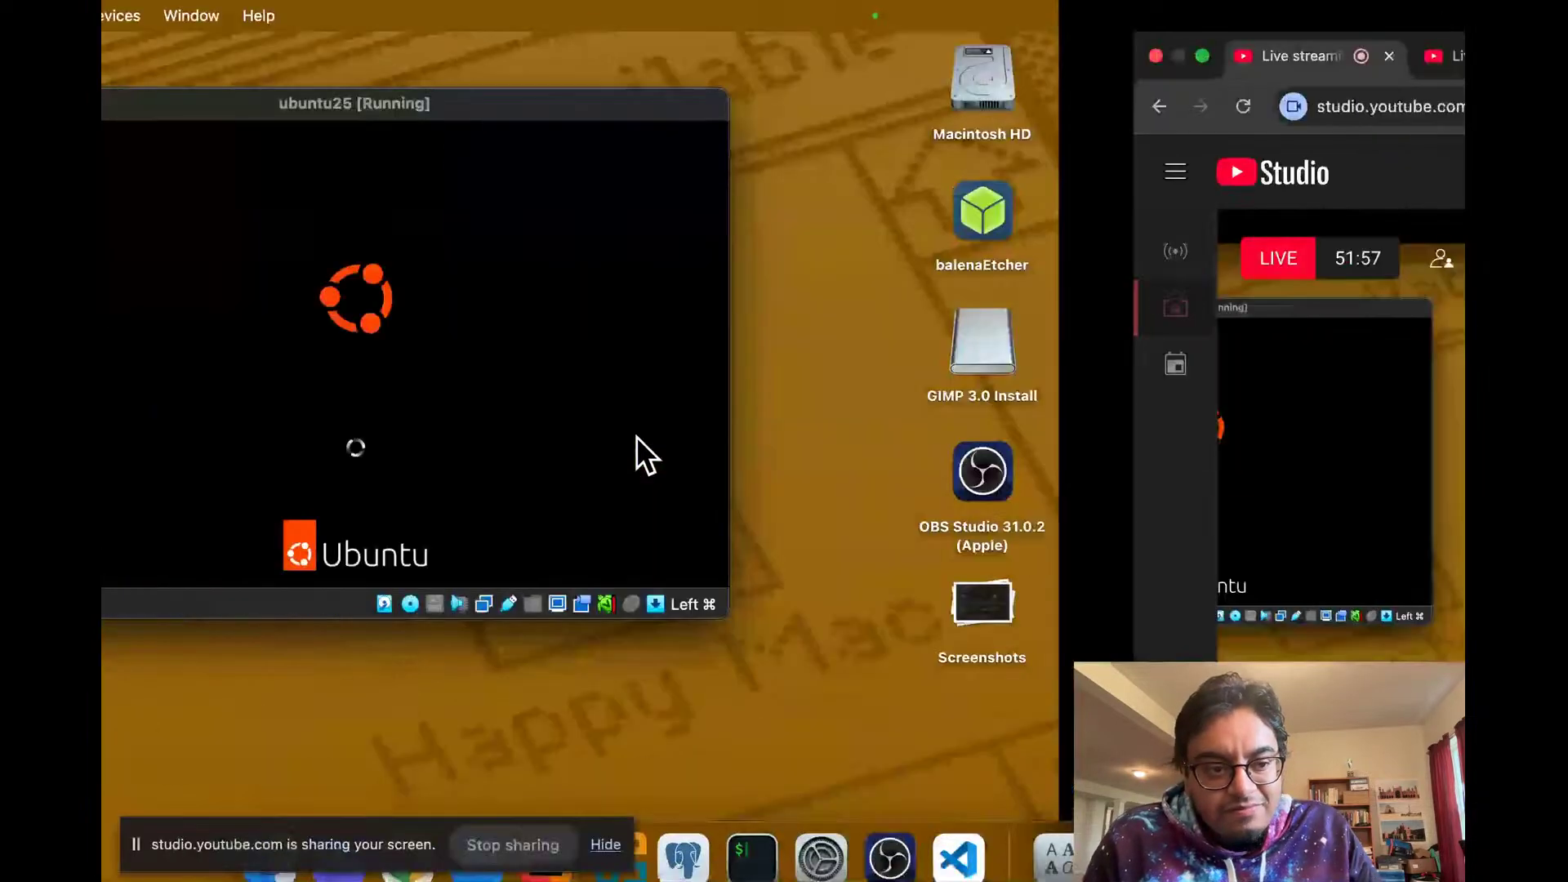
pyautogui.press('super+Tab')
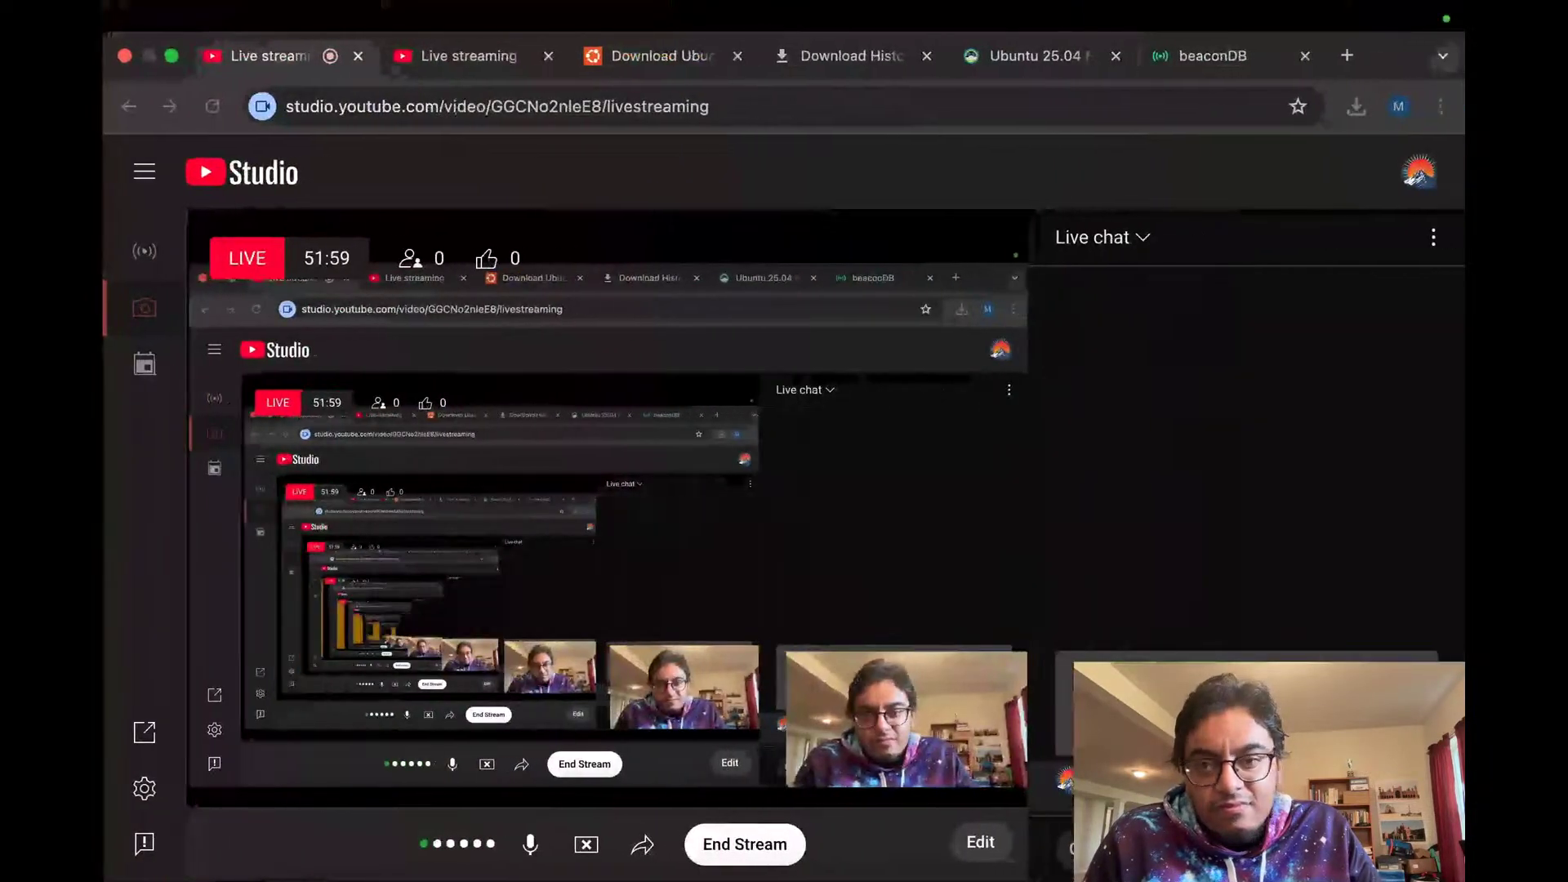
pyautogui.click(1226, 59)
pyautogui.scroll(-2, 781, 428)
pyautogui.scroll(-5, 781, 428)
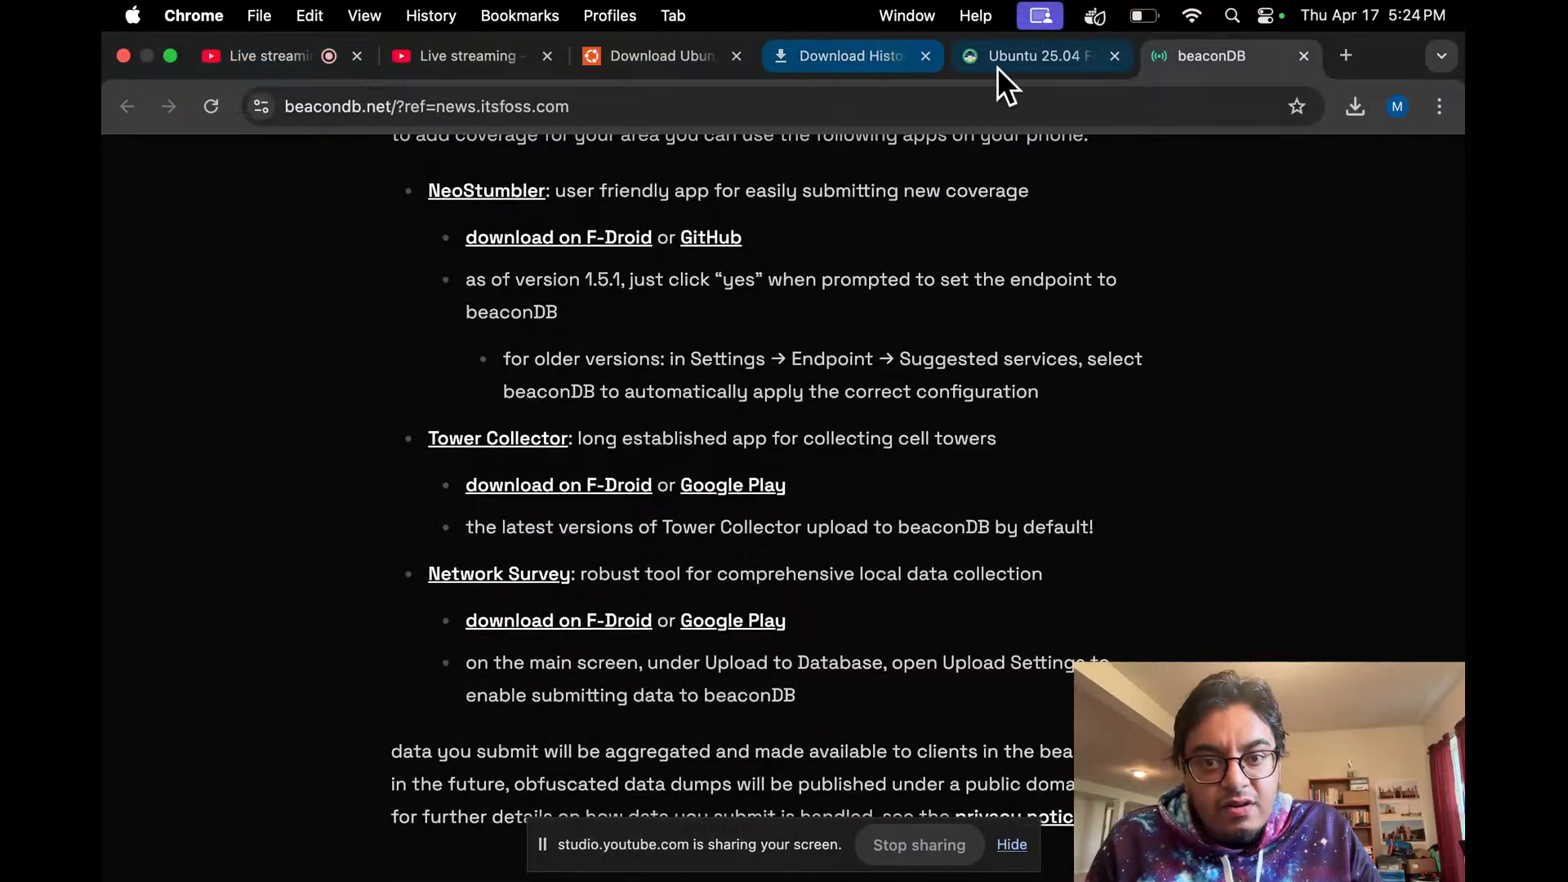
# Step: Read down the Ubuntu 25.04 article to its try-Ubuntu section, then go to the booting VM's desktop
pyautogui.click(1021, 62)
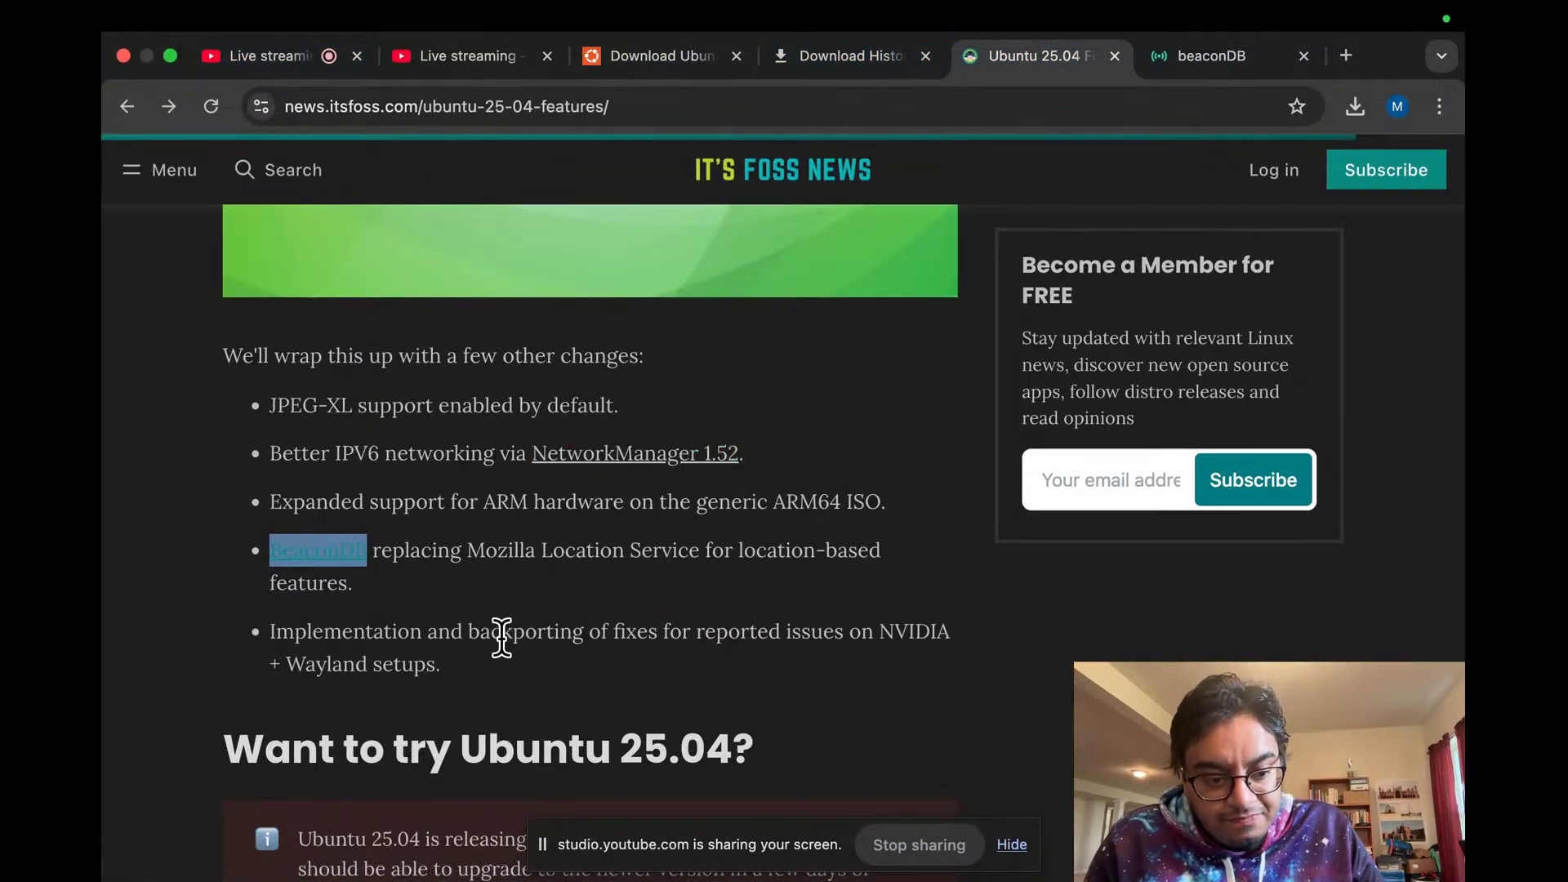
pyautogui.click(510, 703)
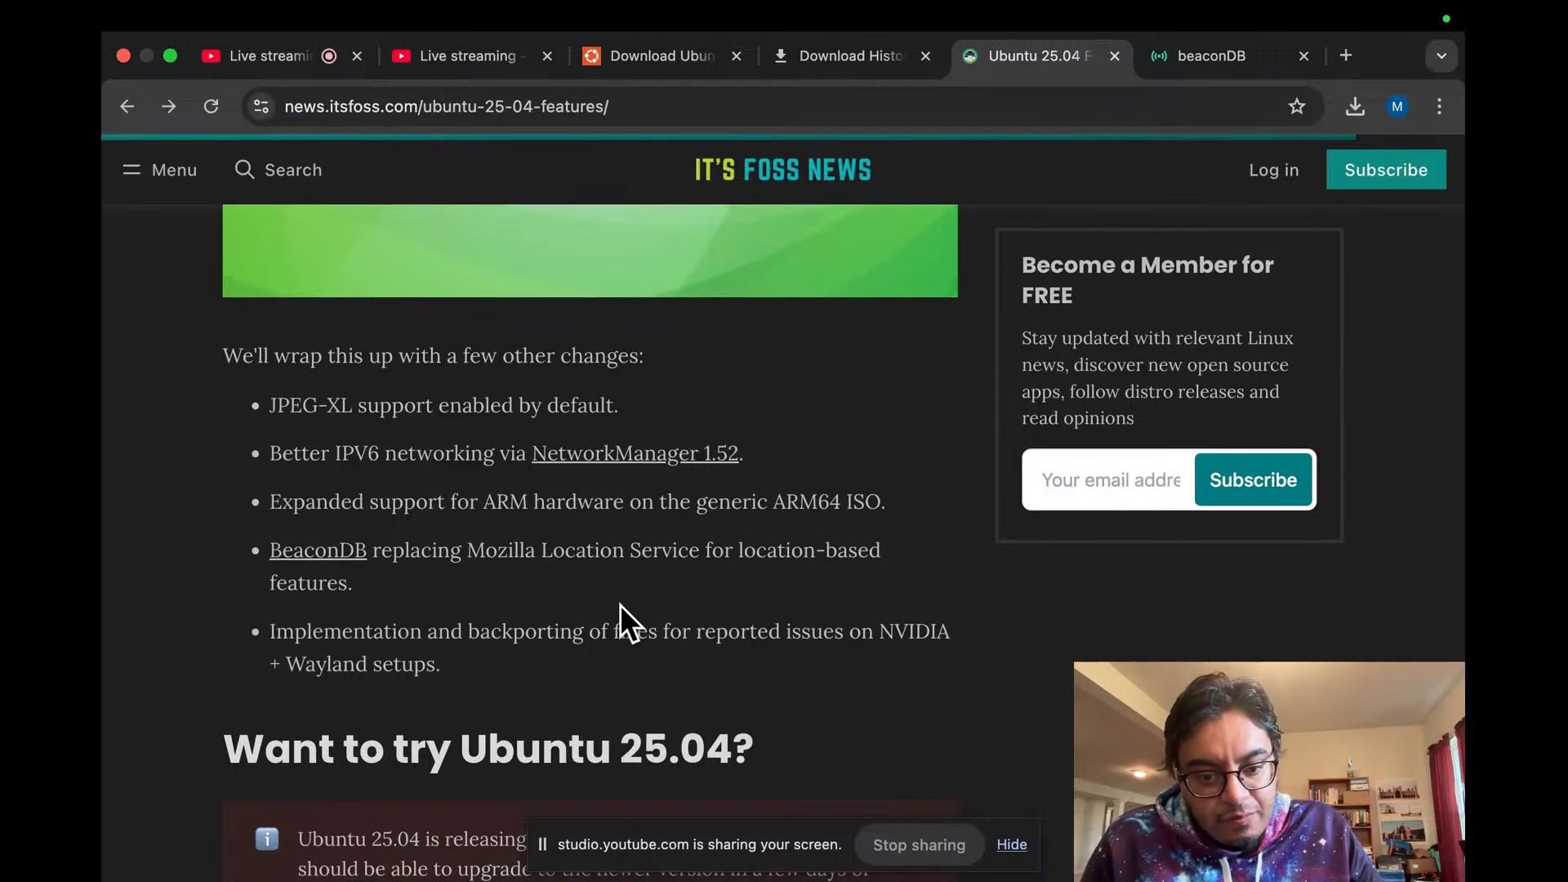
pyautogui.scroll(-4, 101, 579)
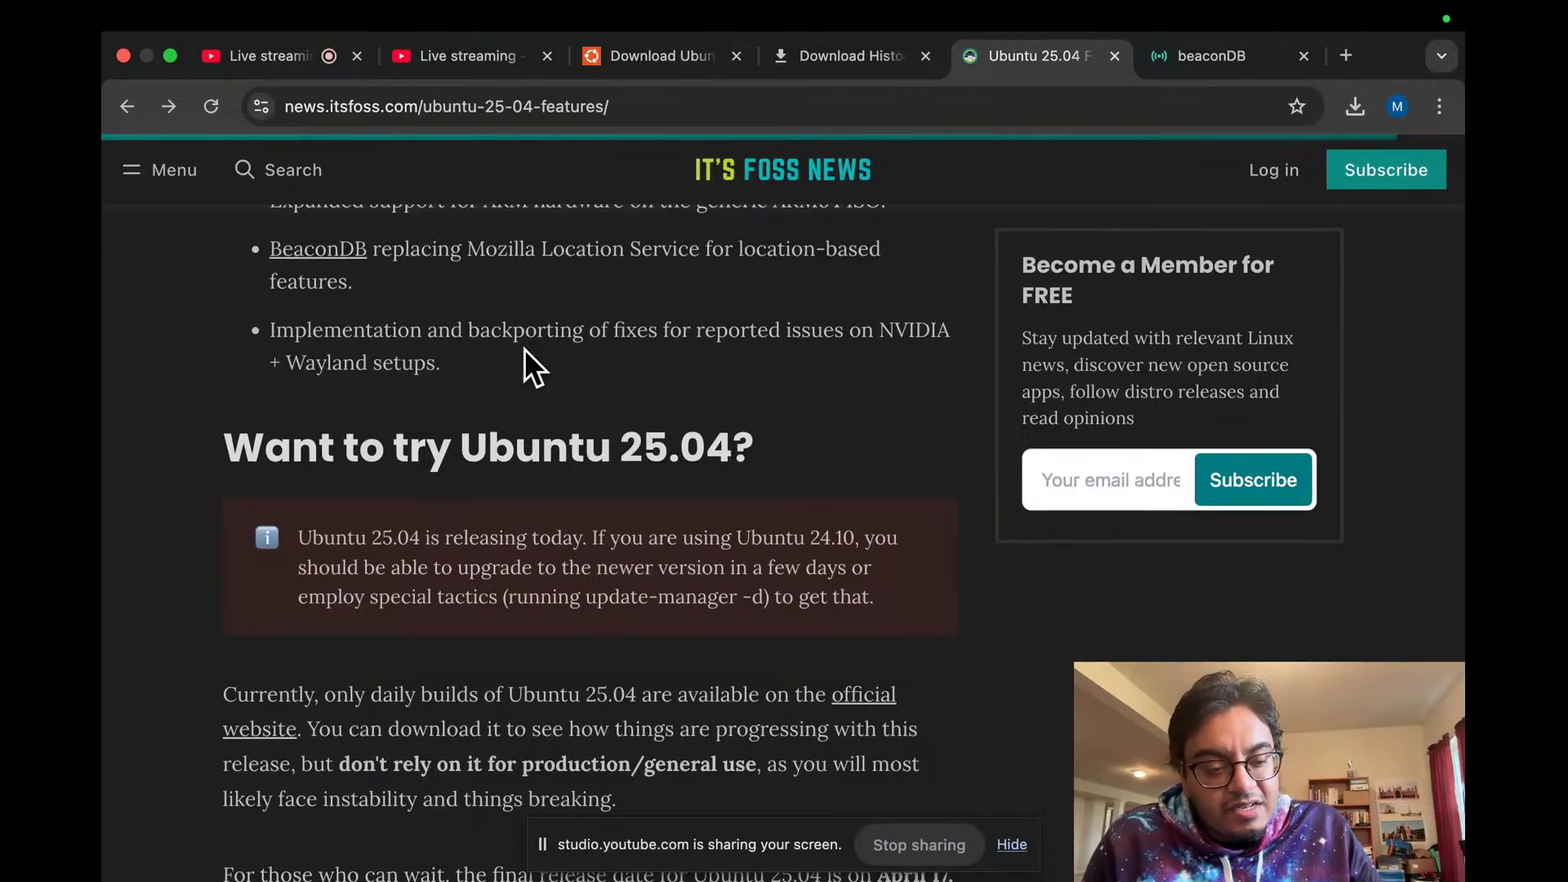
pyautogui.scroll(-3, 525, 349)
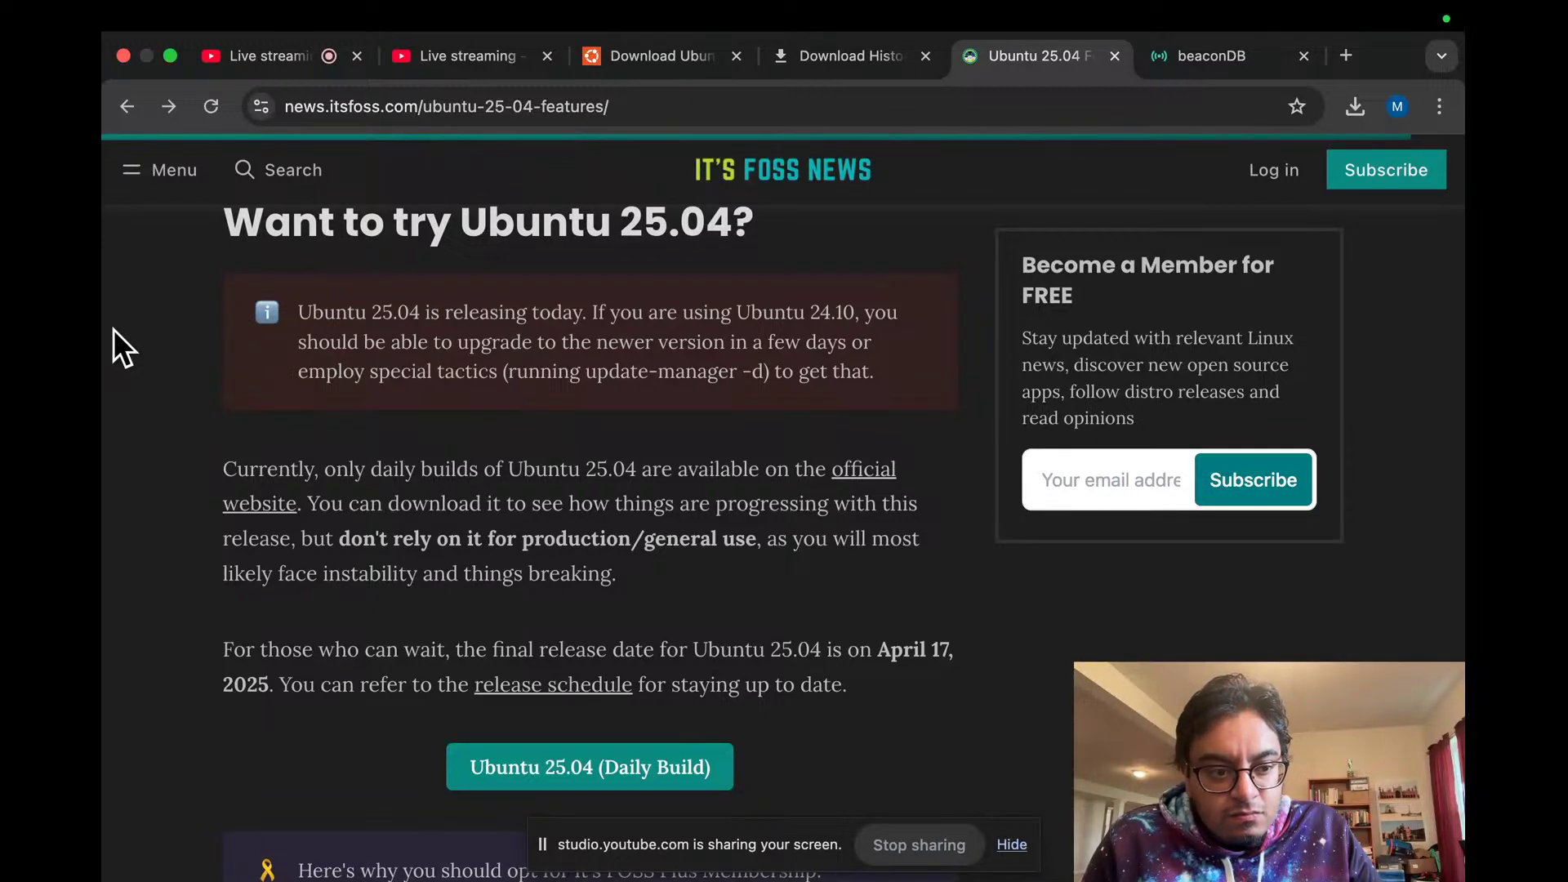
pyautogui.scroll(-3, 113, 331)
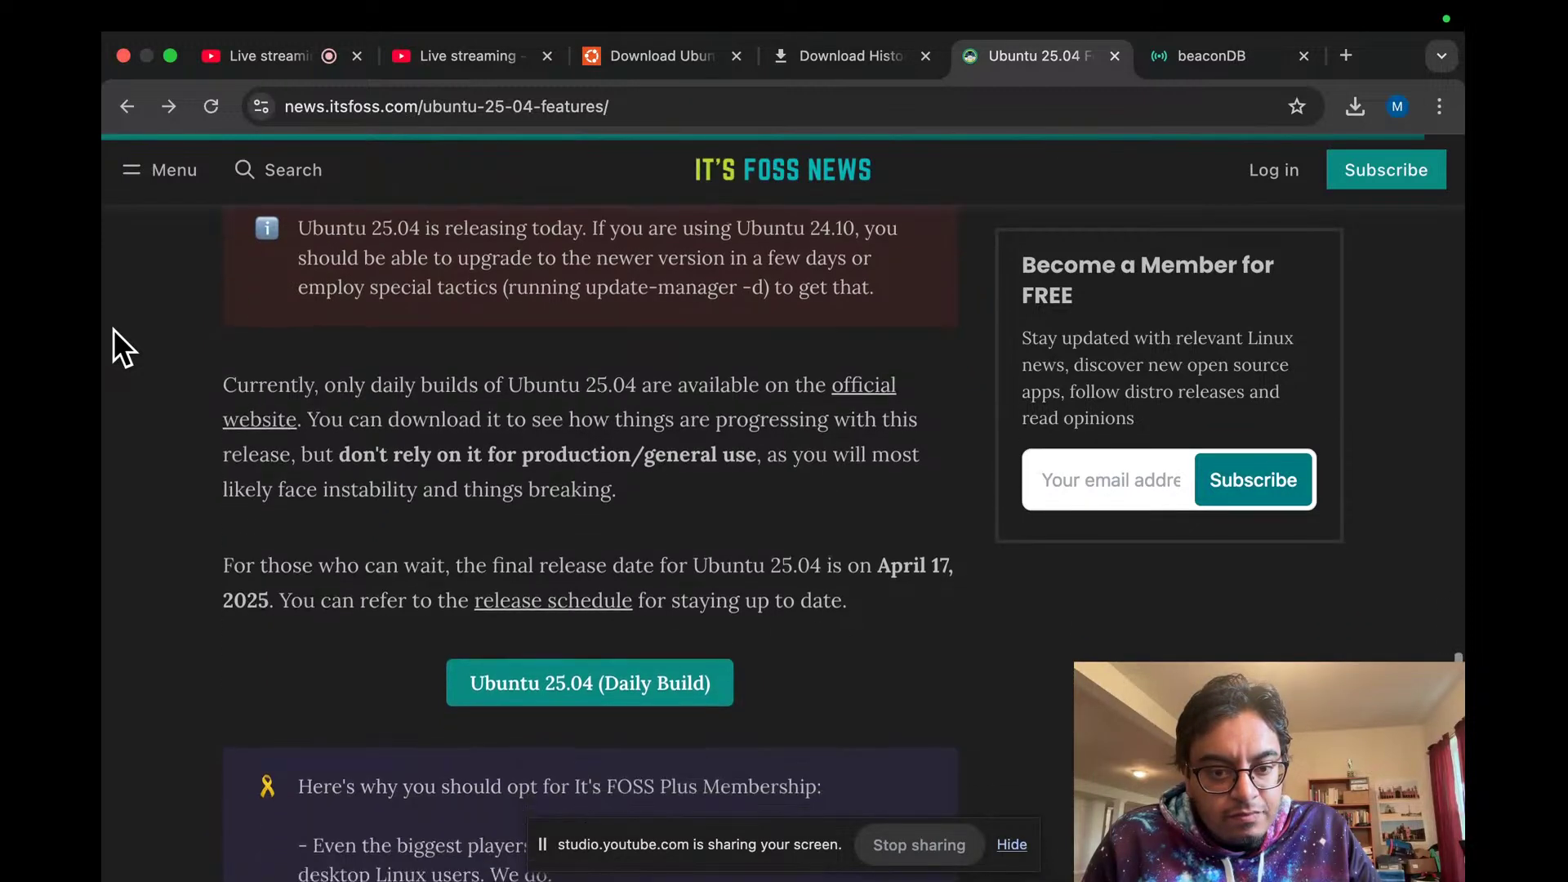
pyautogui.scroll(3, 122, 346)
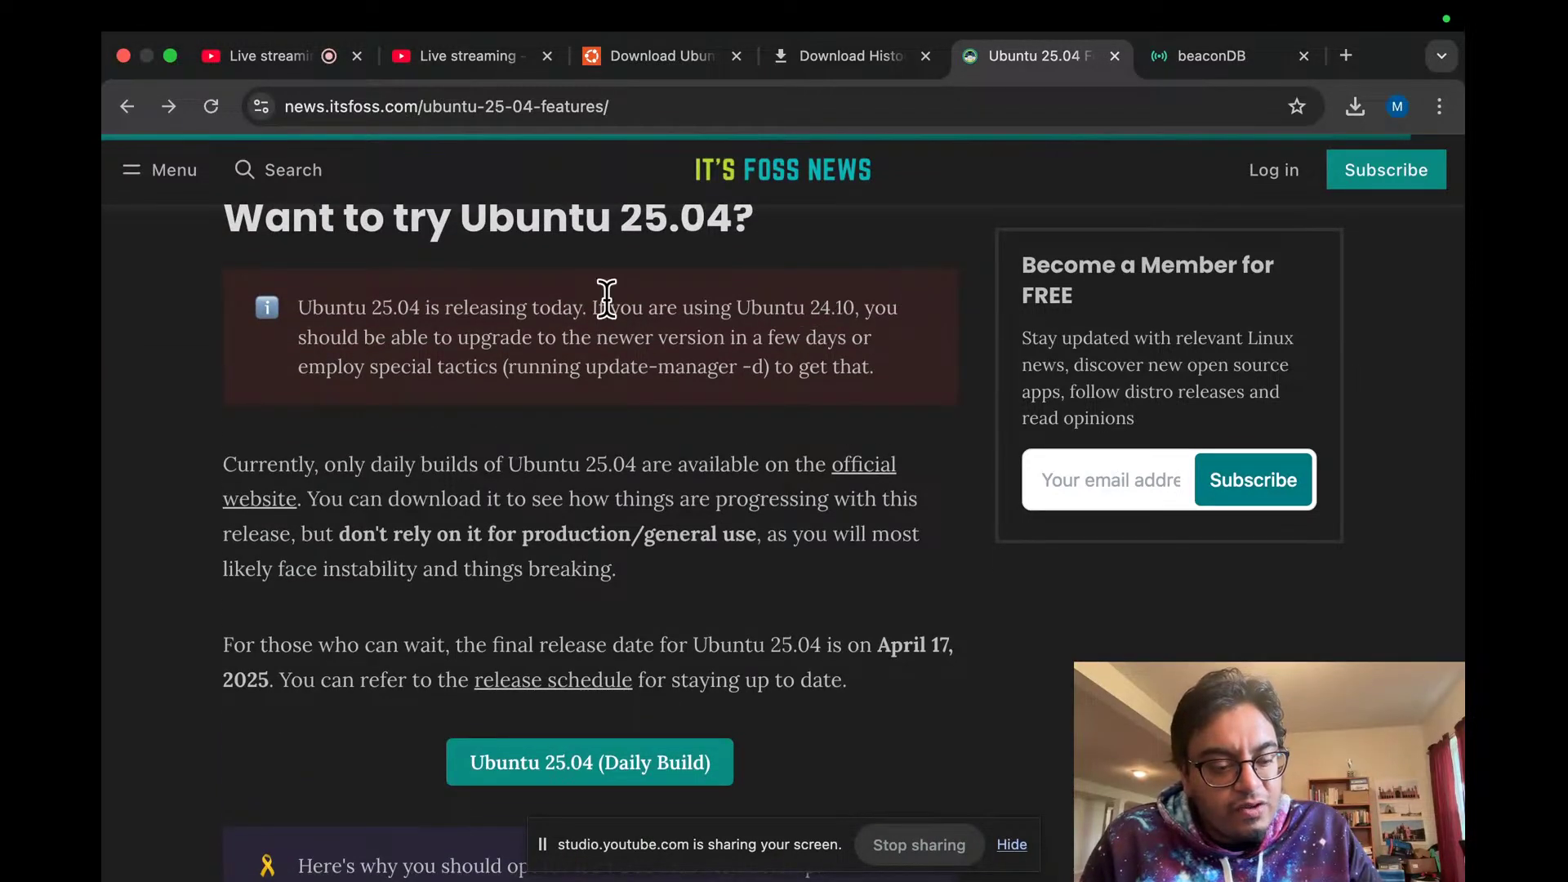
pyautogui.scroll(-3, 602, 302)
pyautogui.scroll(-5, 207, 373)
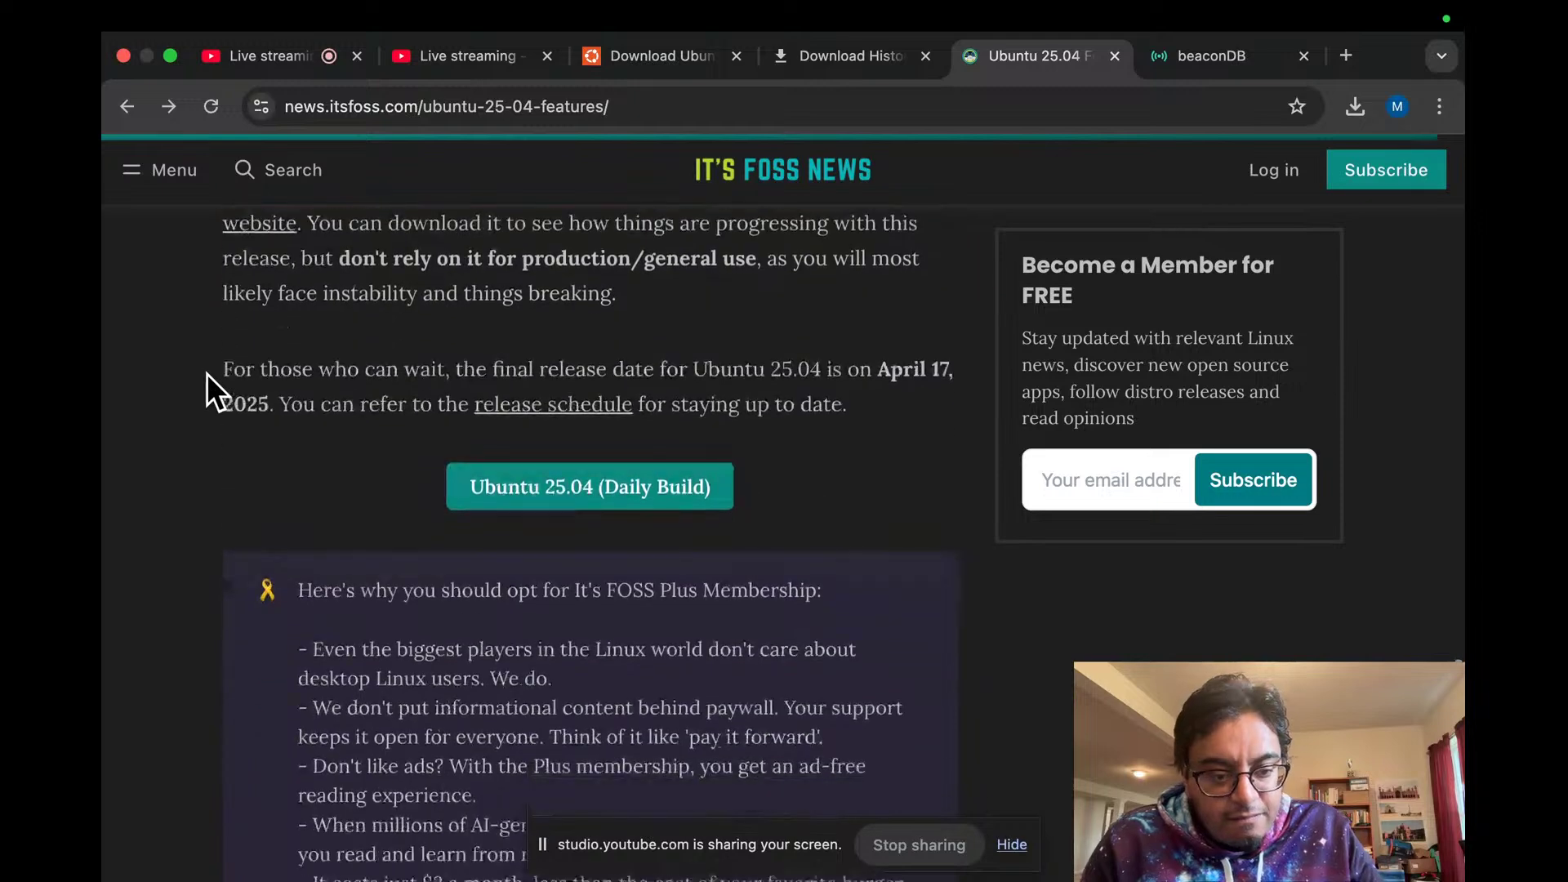
pyautogui.scroll(-3, 206, 374)
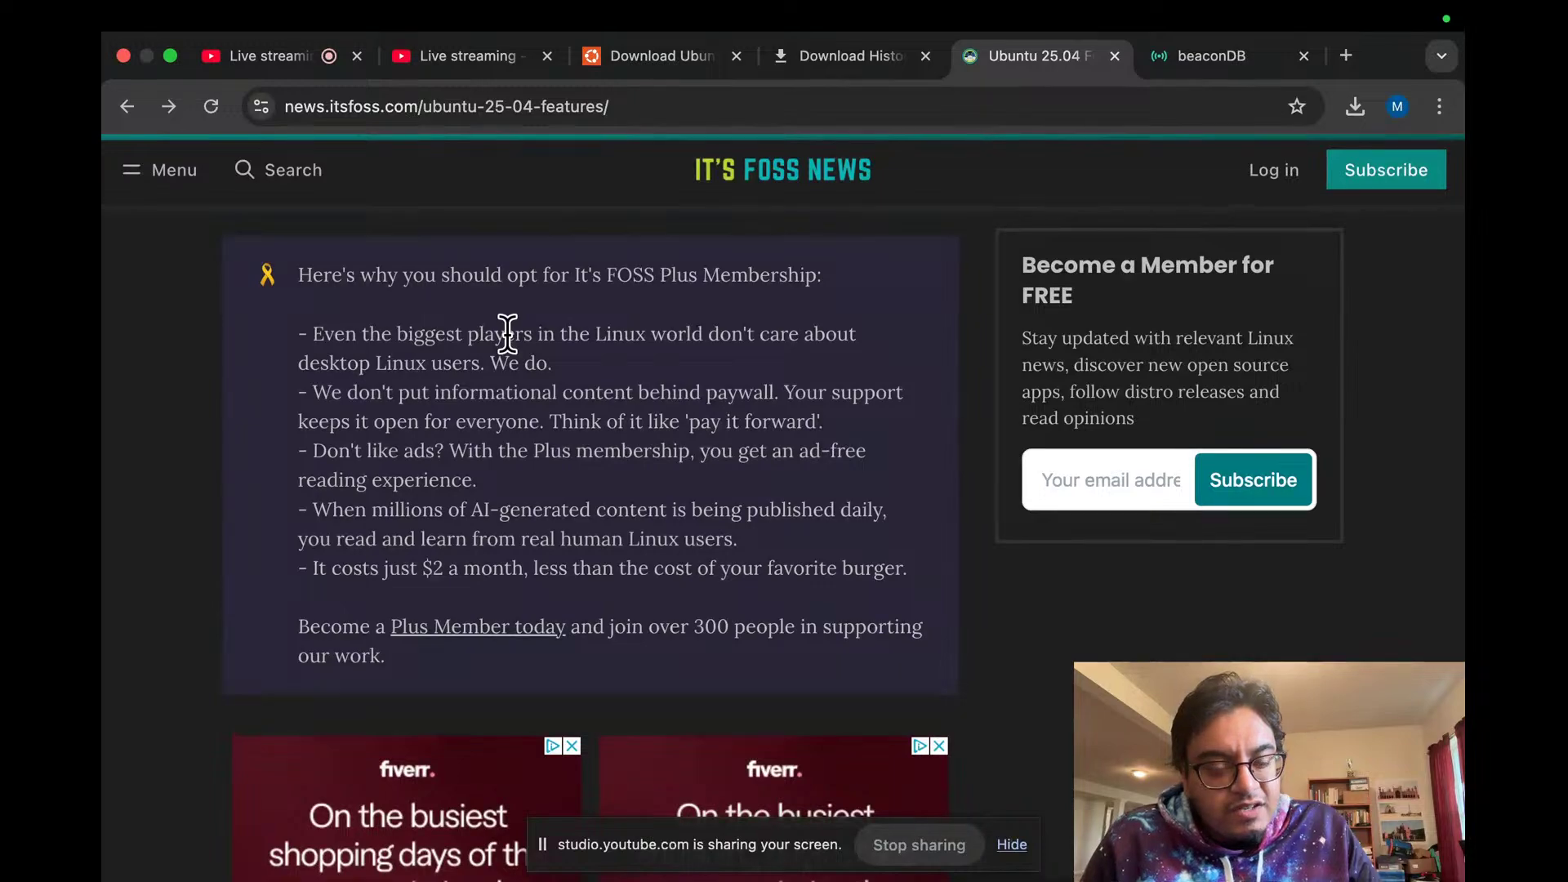
pyautogui.hotkey('ctrl', 'Left')
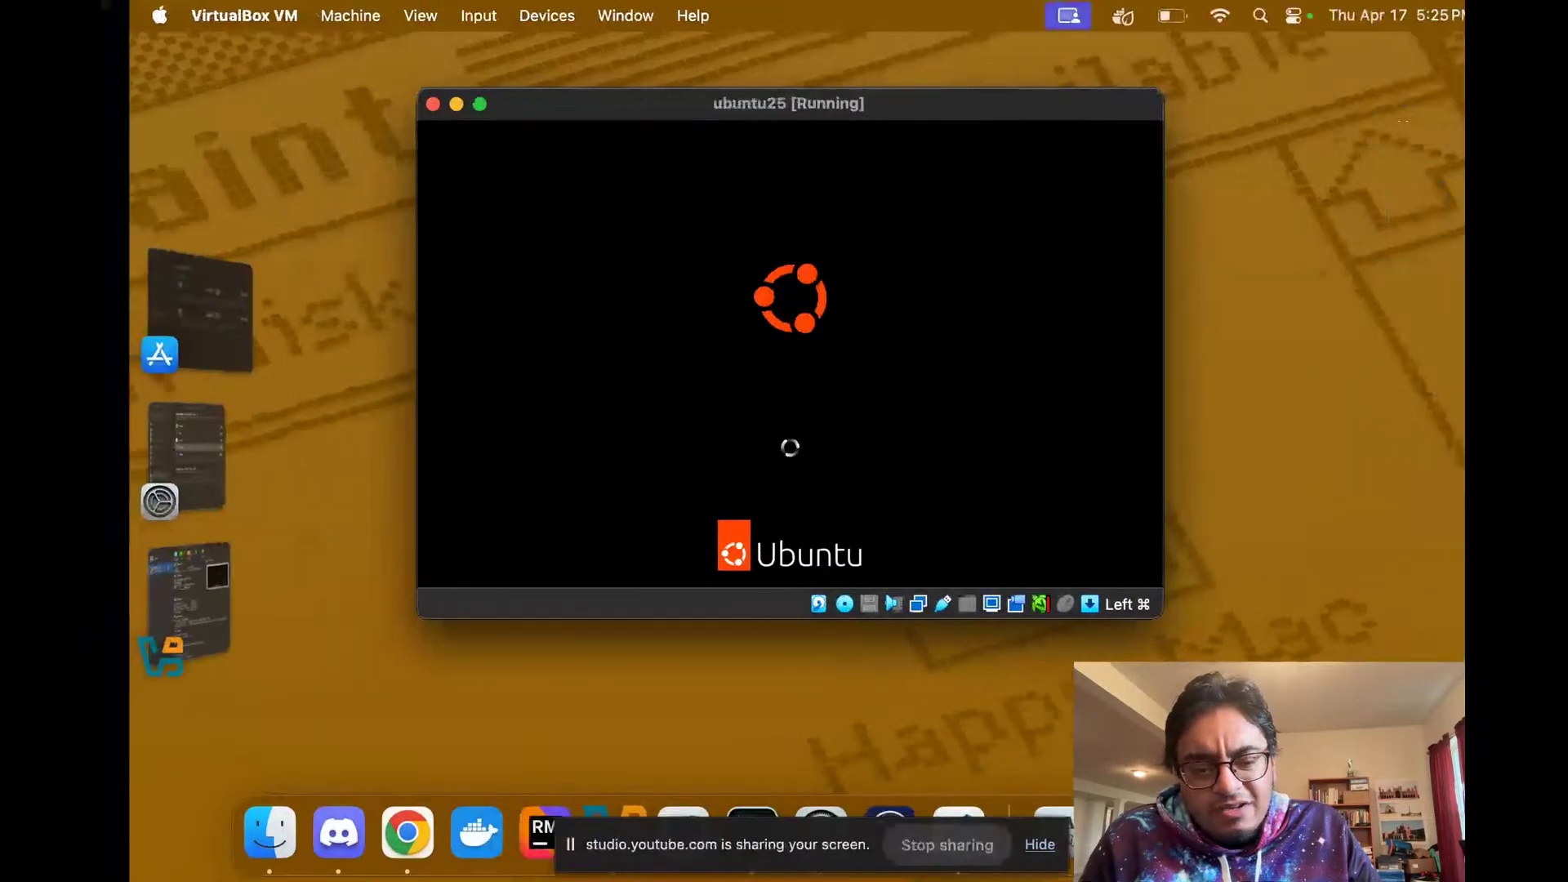
# Step: Check the Ubuntu VM, still on its boot splash, between YouTube Studio views, then show the beaconDB tab
pyautogui.hotkey('ctrl', 'Right')
pyautogui.hotkey('ctrl', 'Right')
pyautogui.hotkey('ctrl', 'Left')
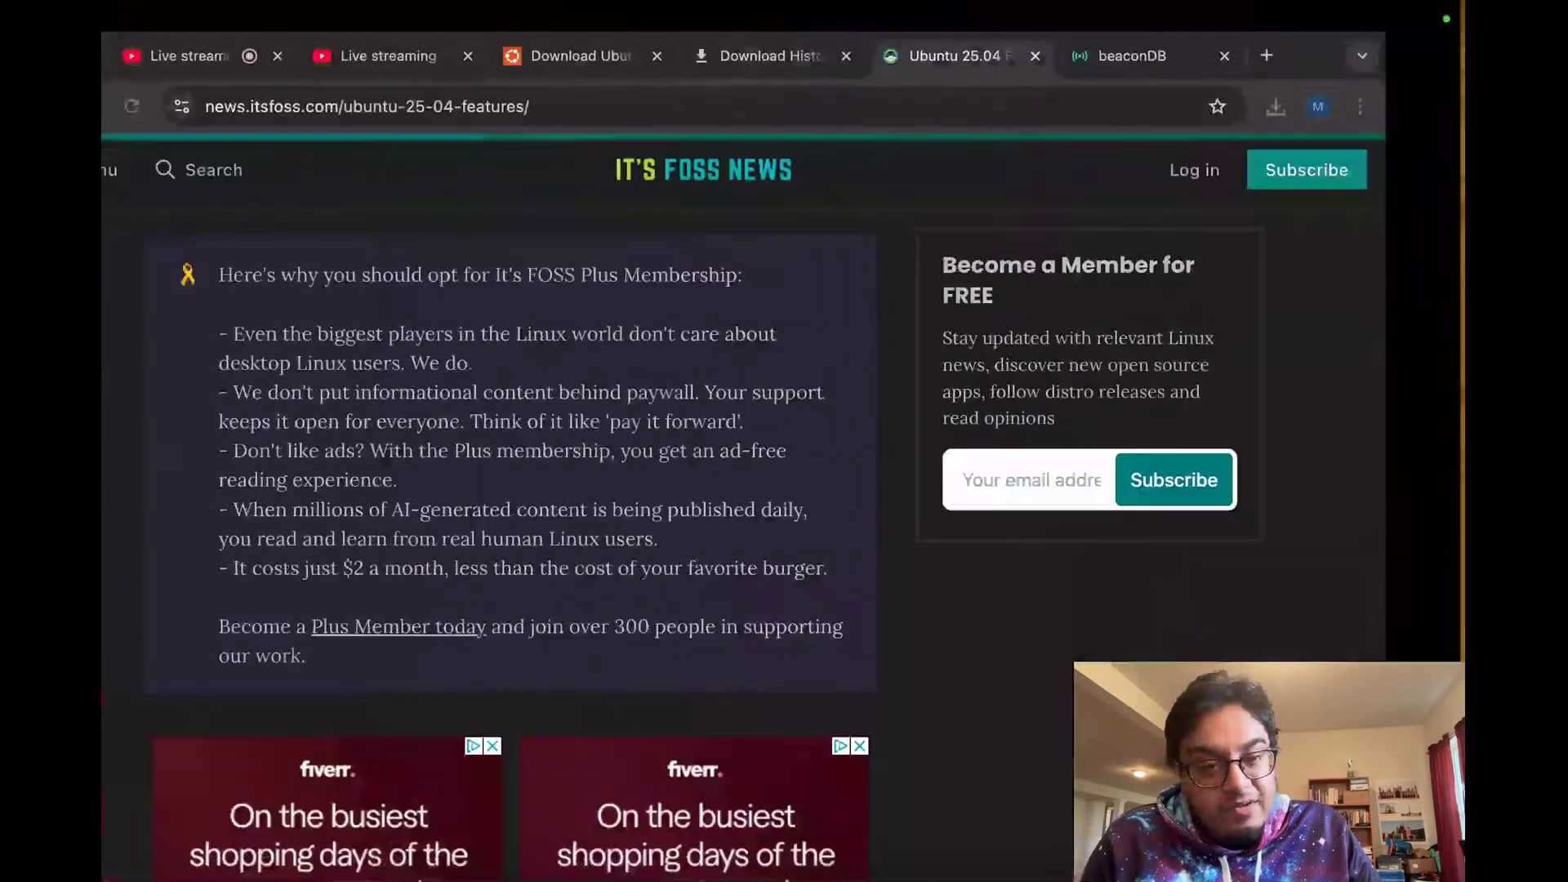
pyautogui.click(291, 51)
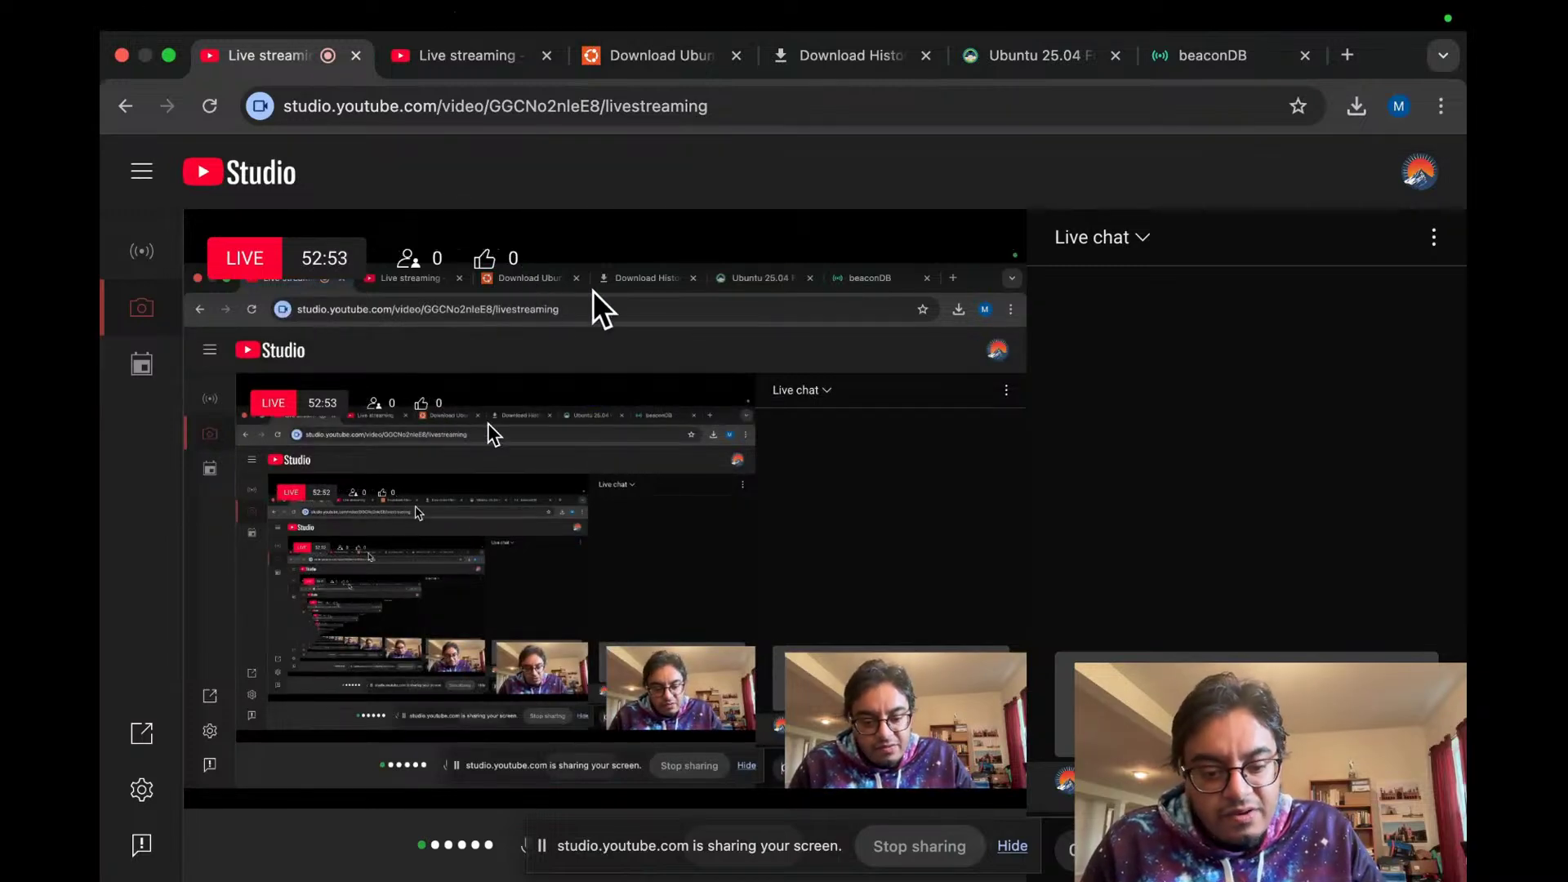
pyautogui.hotkey('ctrl', 'Left')
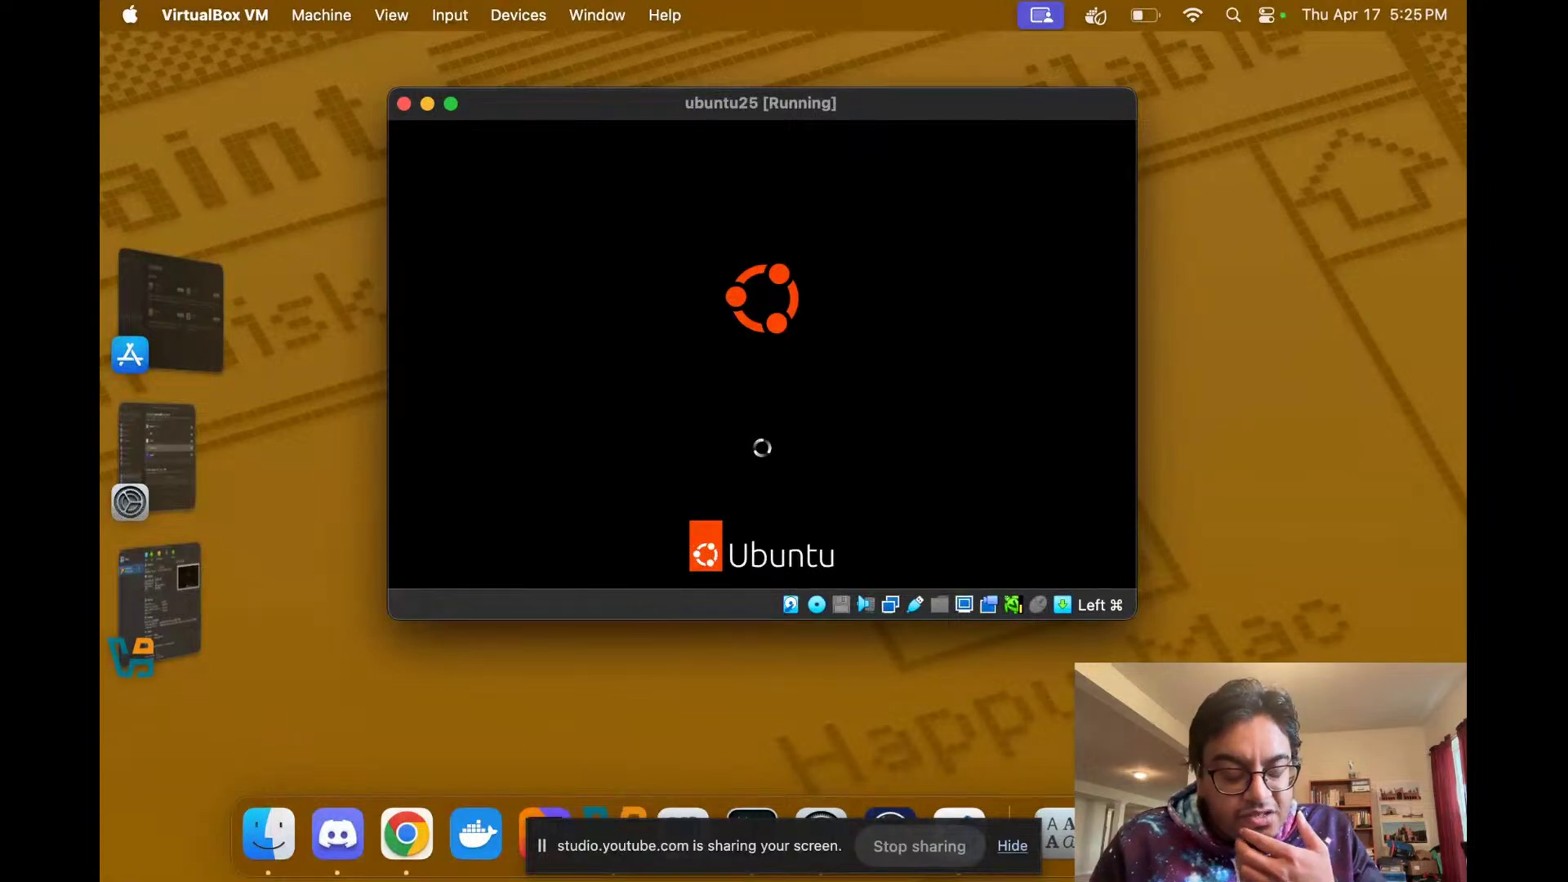
pyautogui.hotkey('ctrl', 'Right')
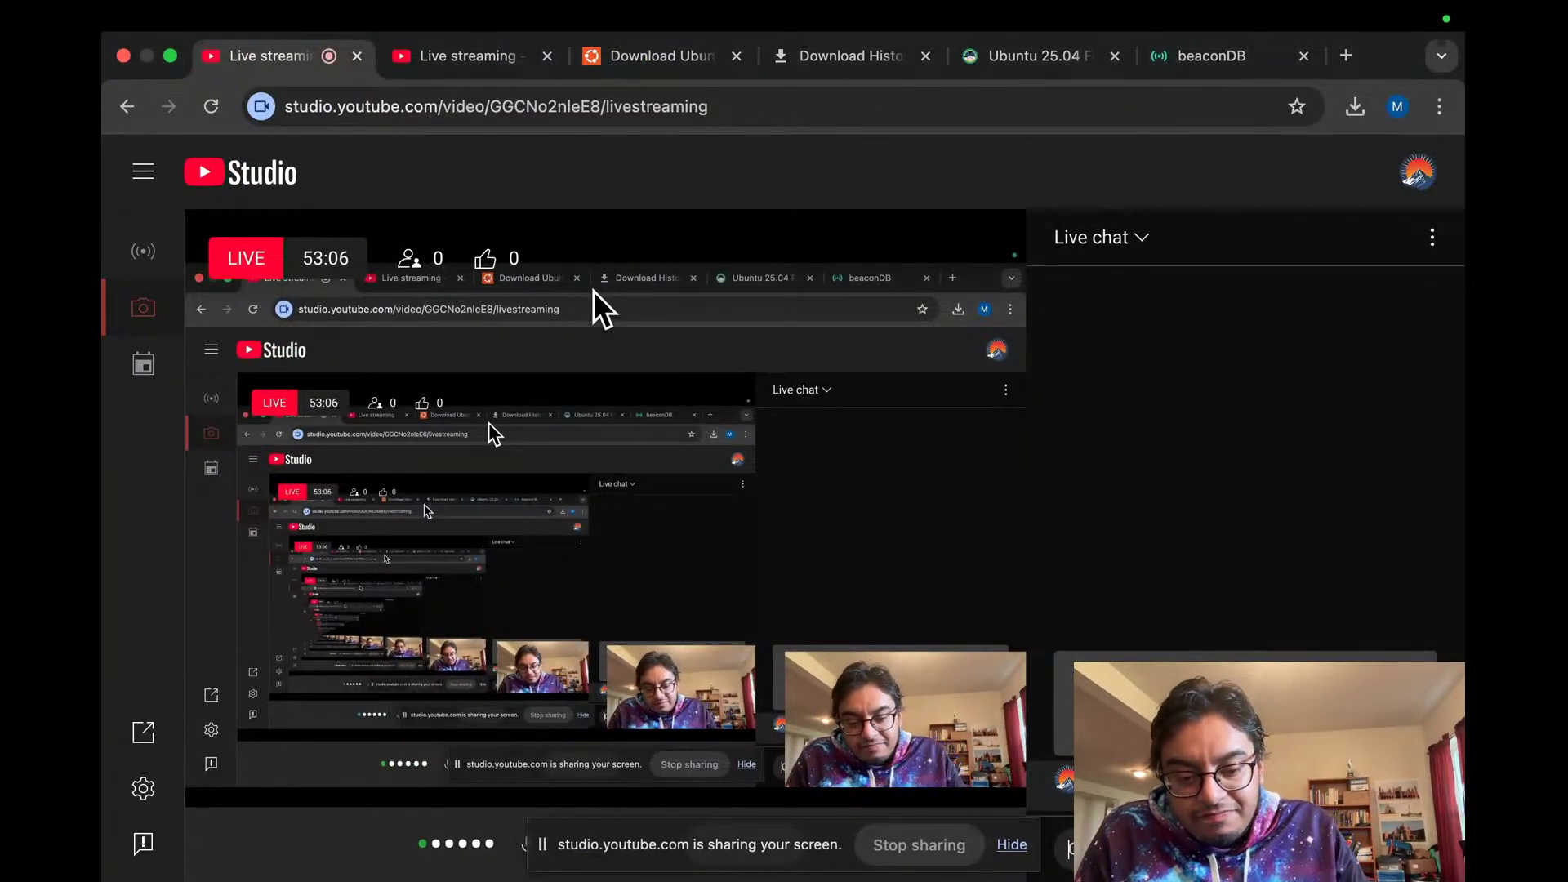
pyautogui.hotkey('ctrl', 'Left')
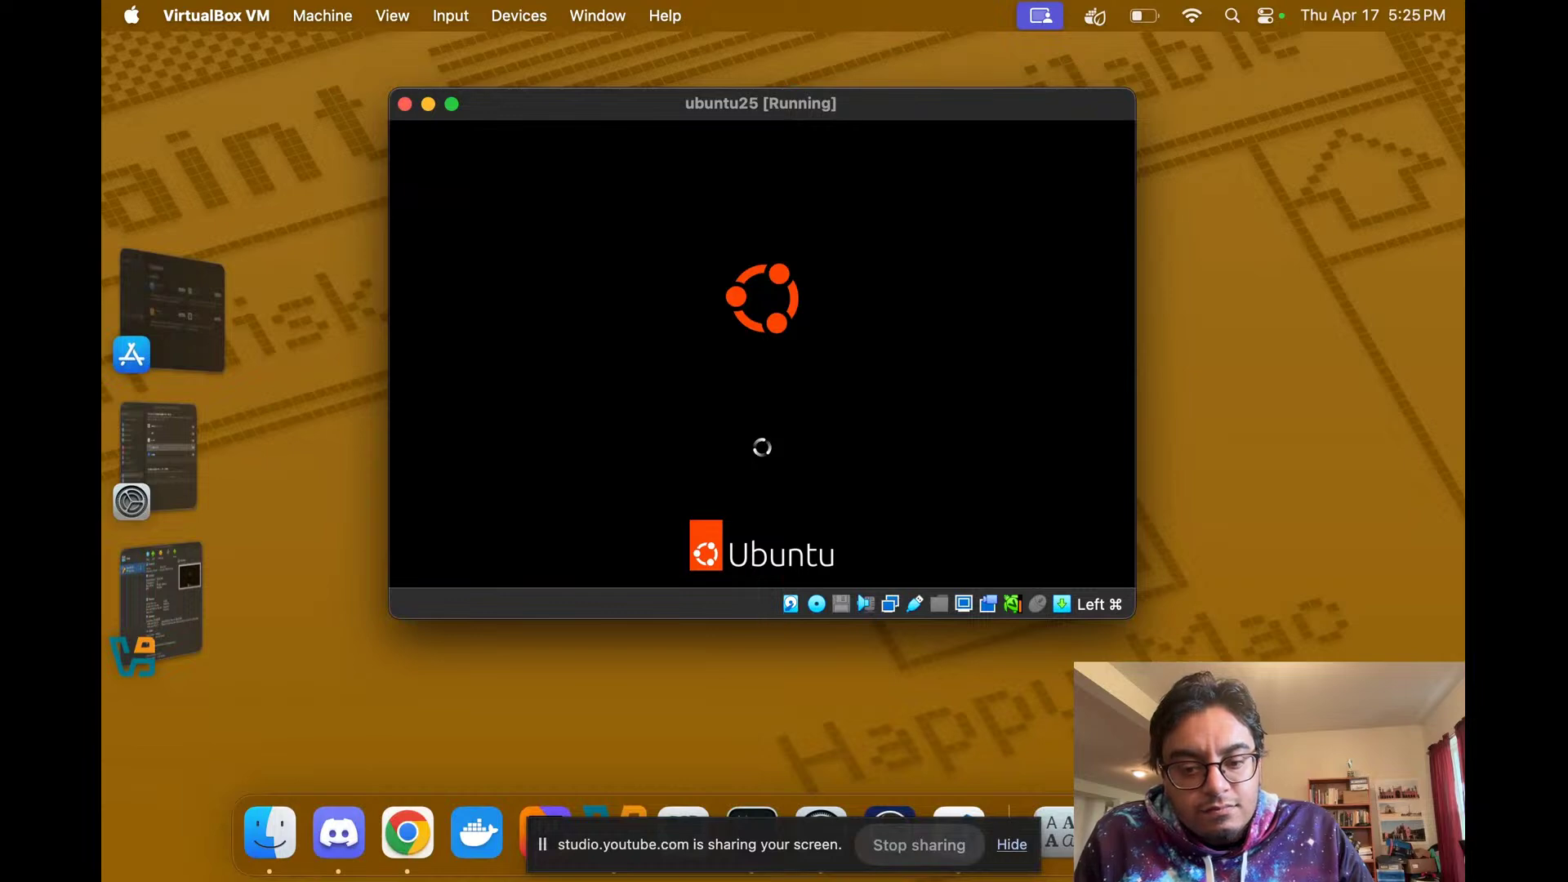
pyautogui.hotkey('ctrl', 'Right')
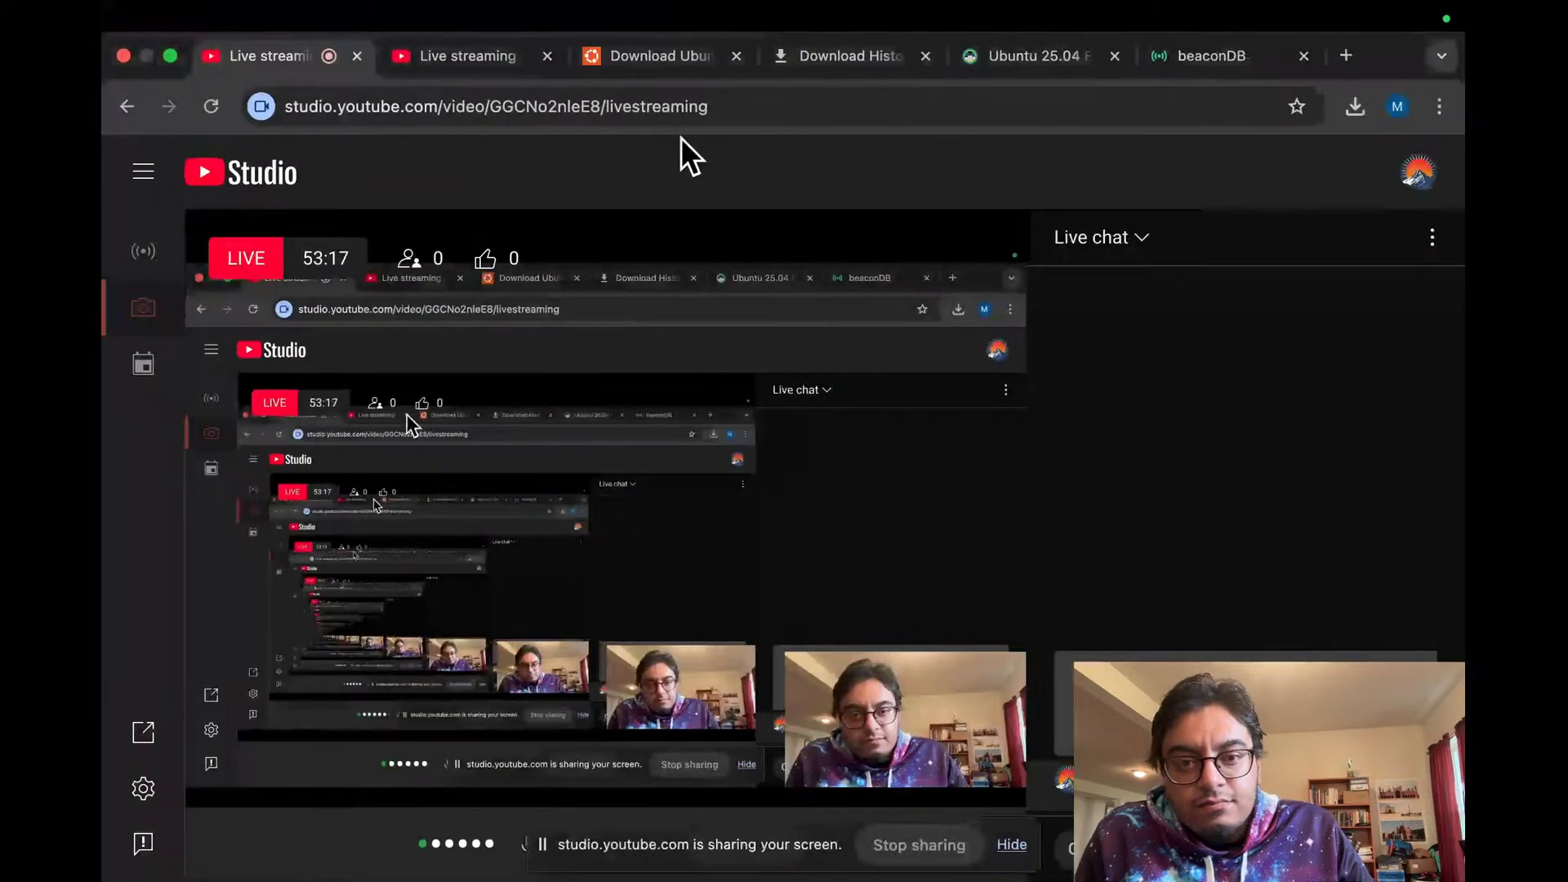
pyautogui.click(1176, 55)
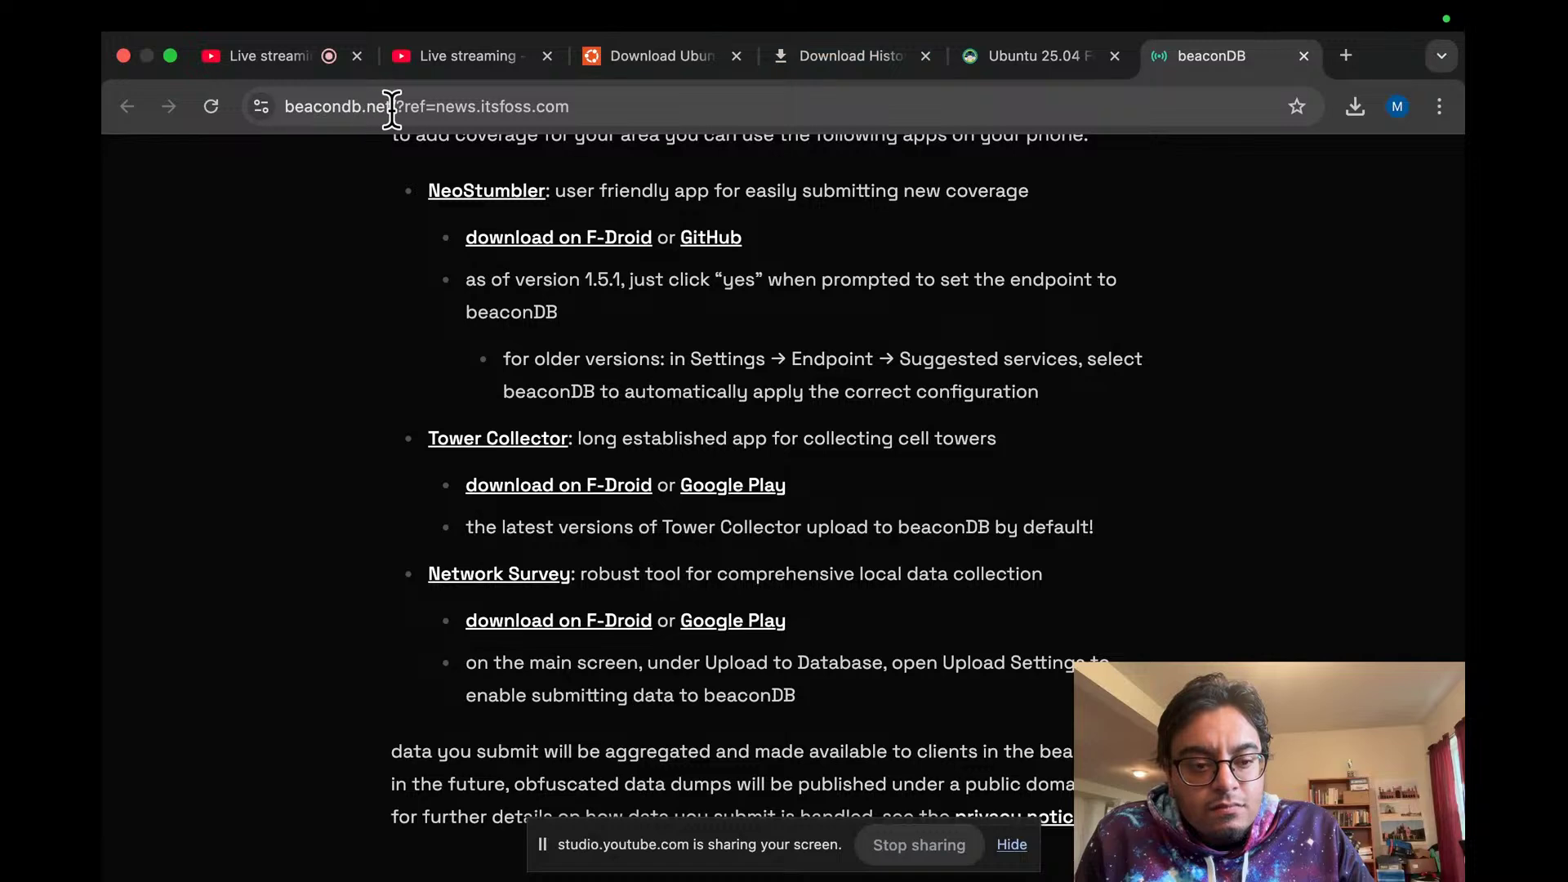
# Step: Replace the beaconDB address with a search query 'ubuntu 25 04 devpacks'
pyautogui.scroll(-10, 506, 413)
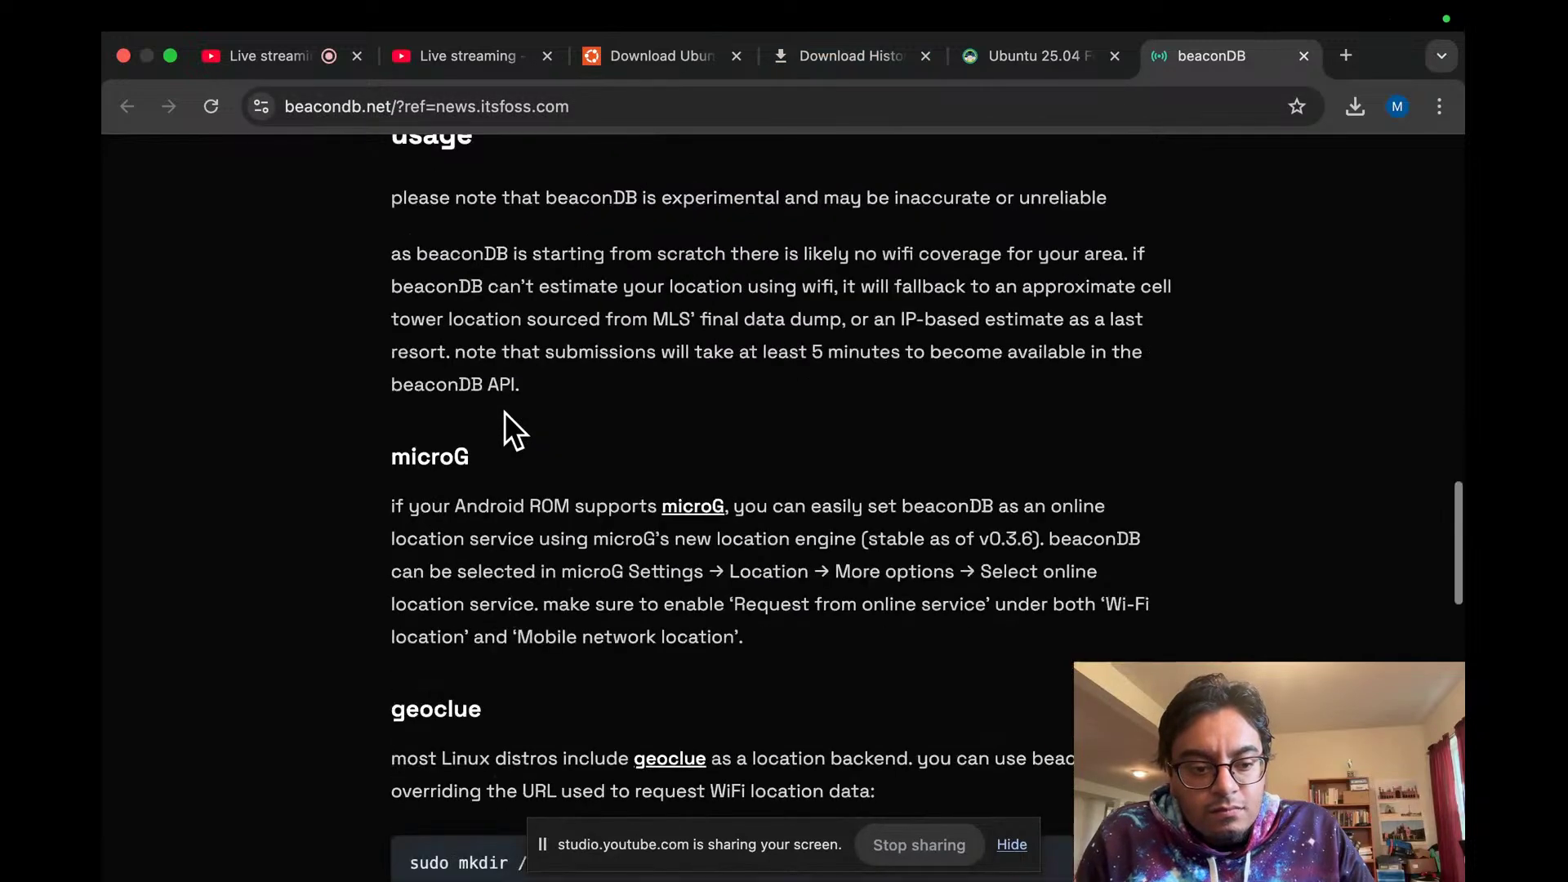
pyautogui.scroll(-4, 503, 412)
pyautogui.click(444, 110)
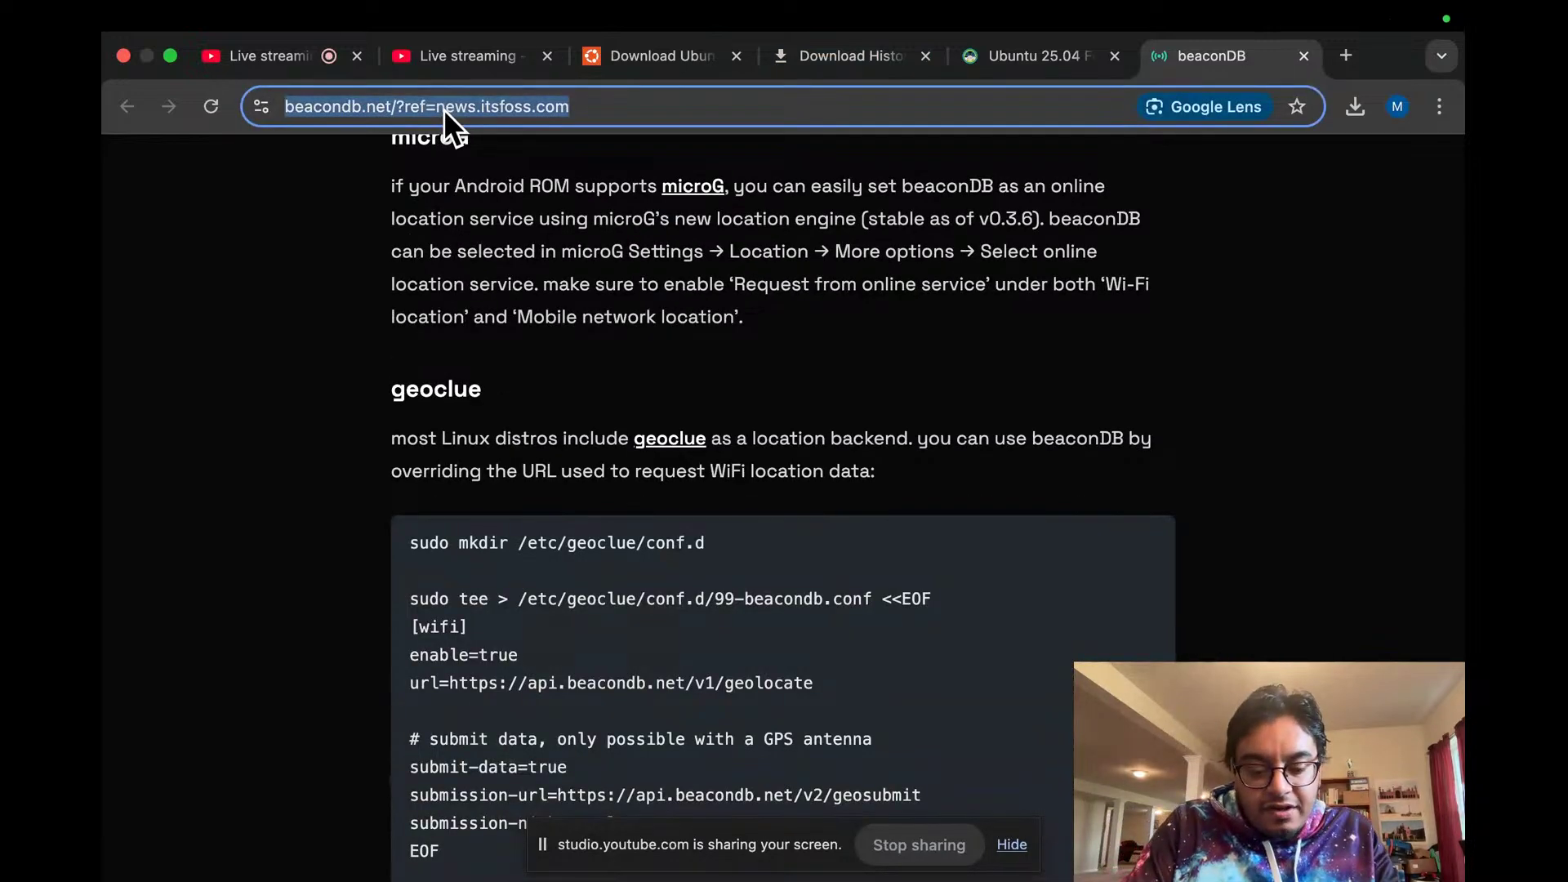
pyautogui.write('ubuntu')
pyautogui.press('BackSpace')
pyautogui.press('BackSpace')
pyautogui.press('BackSpace')
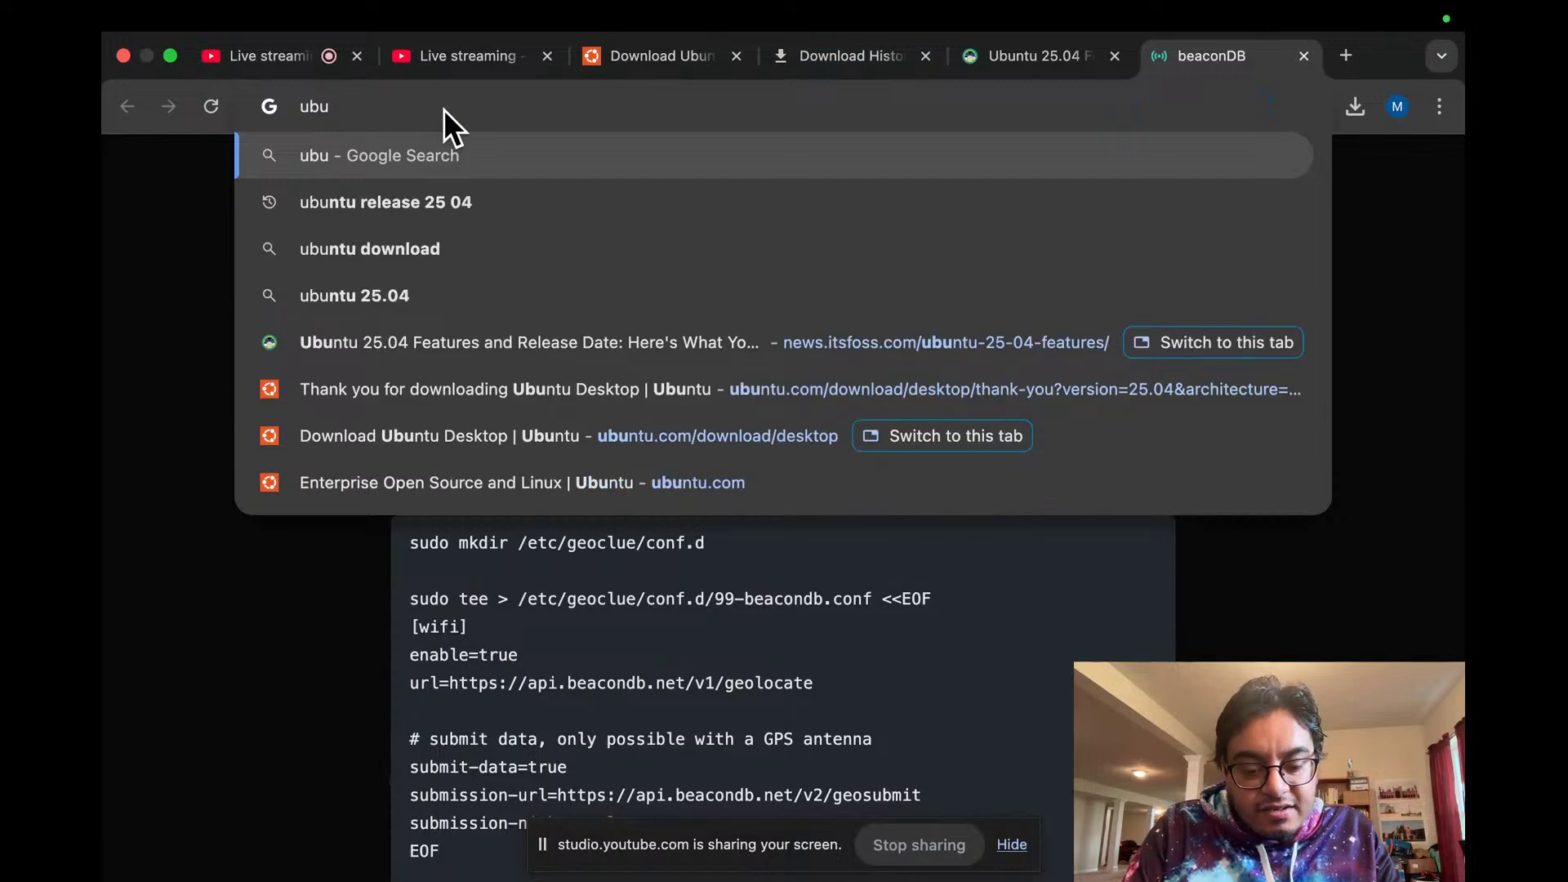
pyautogui.write('ntu')
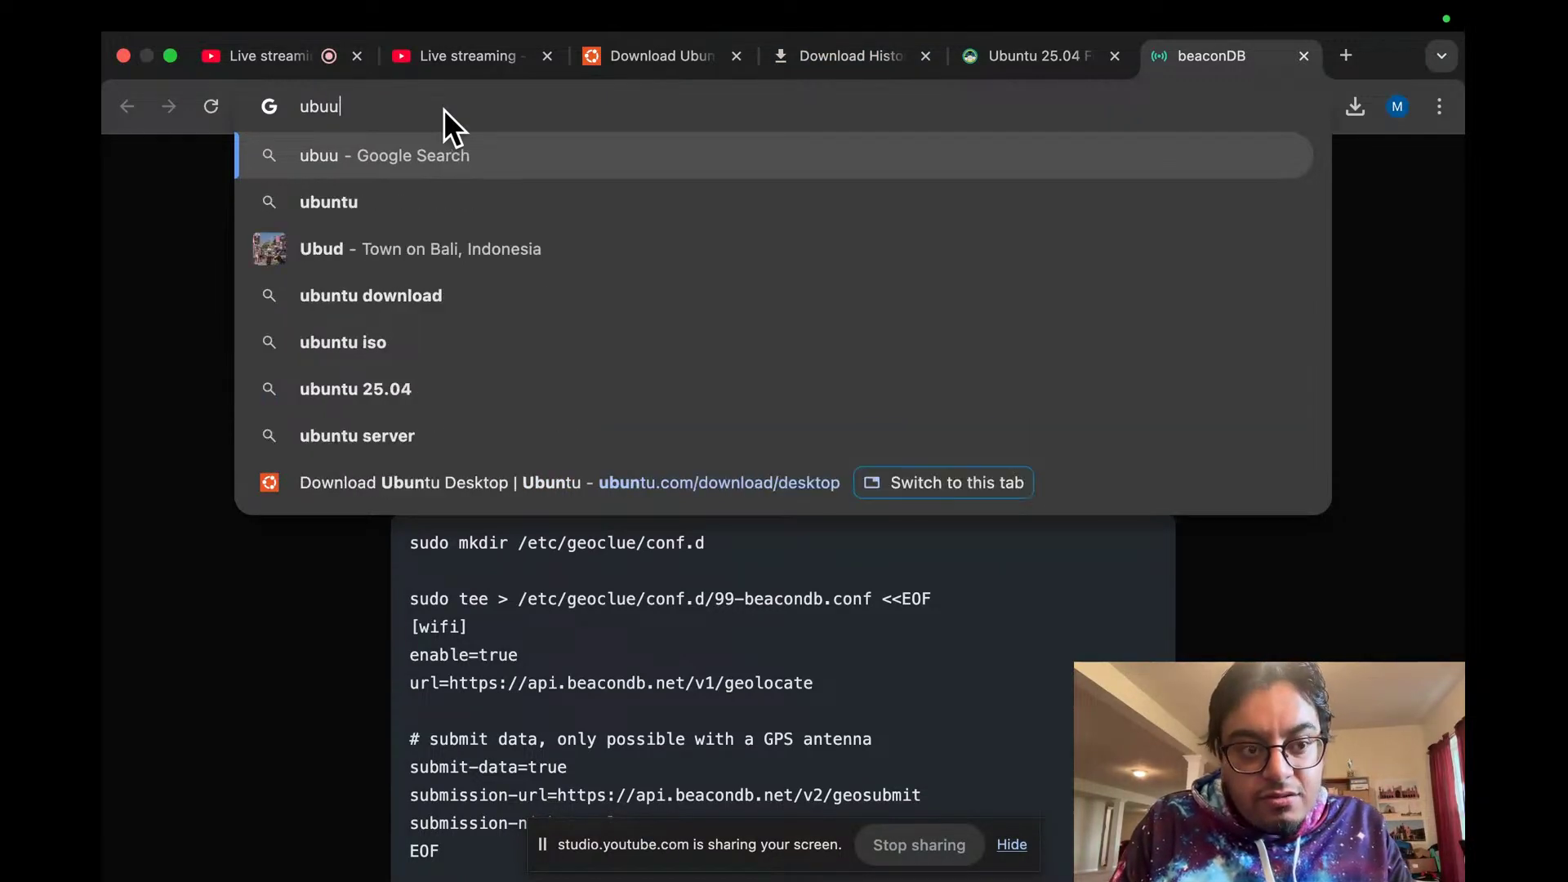
pyautogui.write(' 25 04 ')
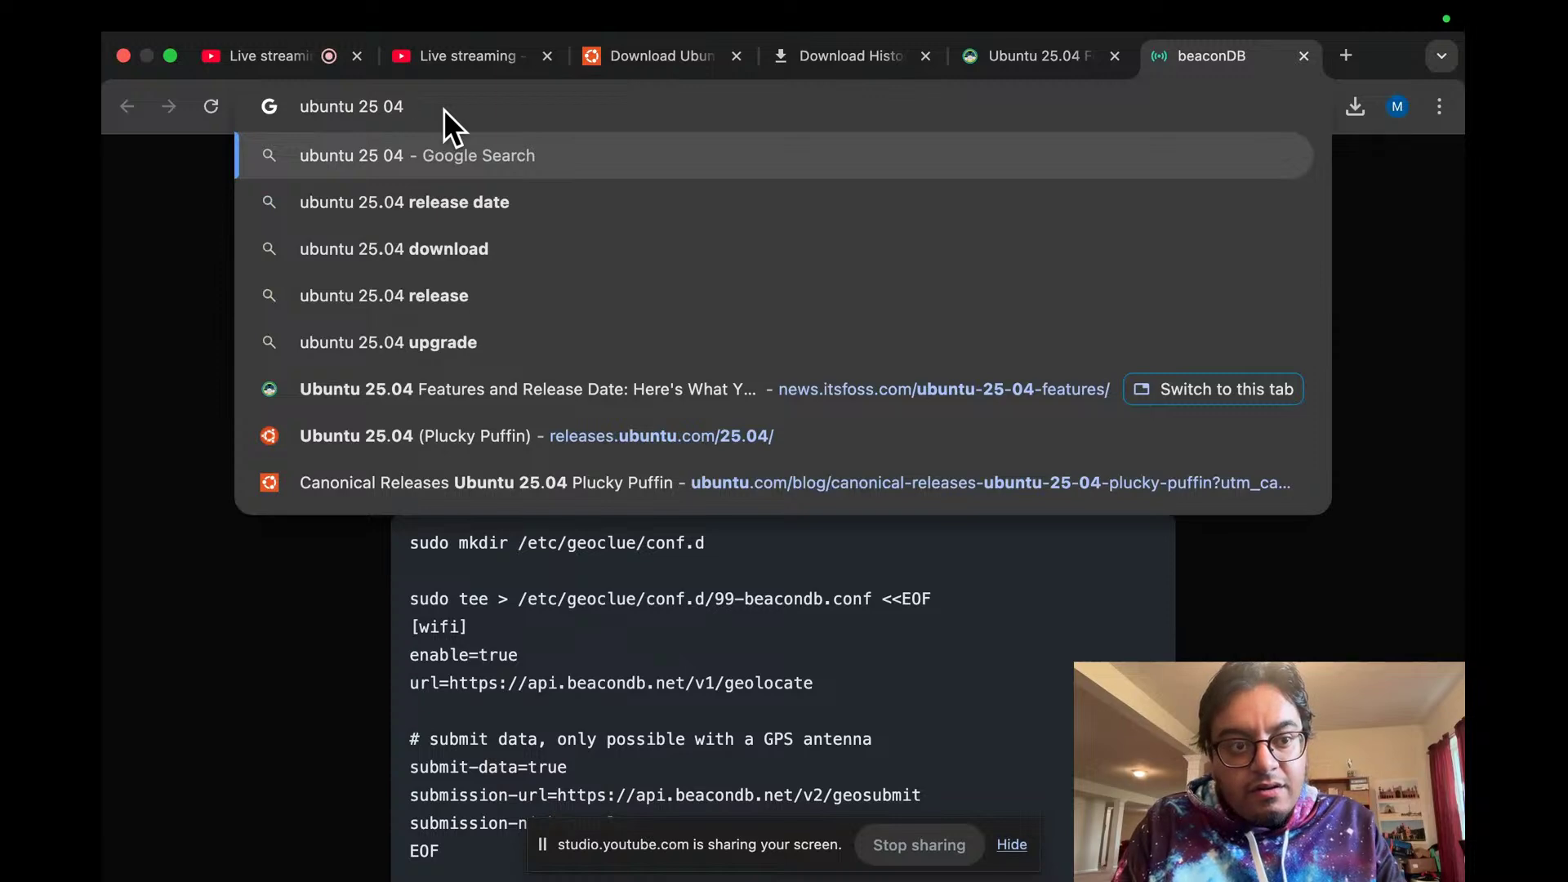
pyautogui.write('devpacks')
# Step: Search 'ubuntu 25 04 devpacks' and open the techzine.eu Ubuntu 25.04 Plucky Puffin result
pyautogui.press('Return')
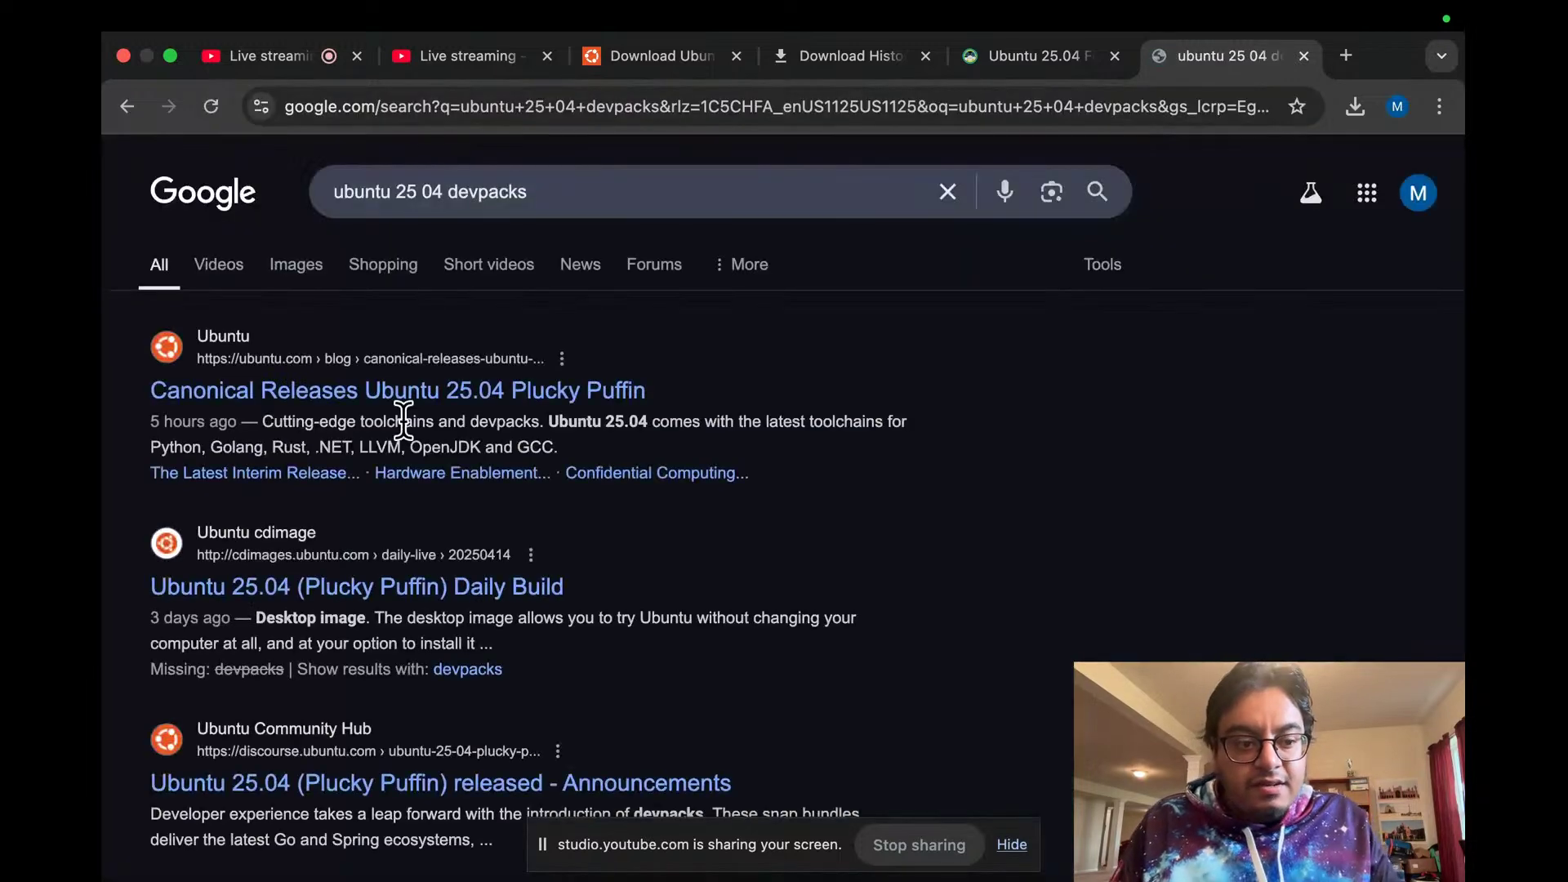
pyautogui.scroll(-3, 413, 433)
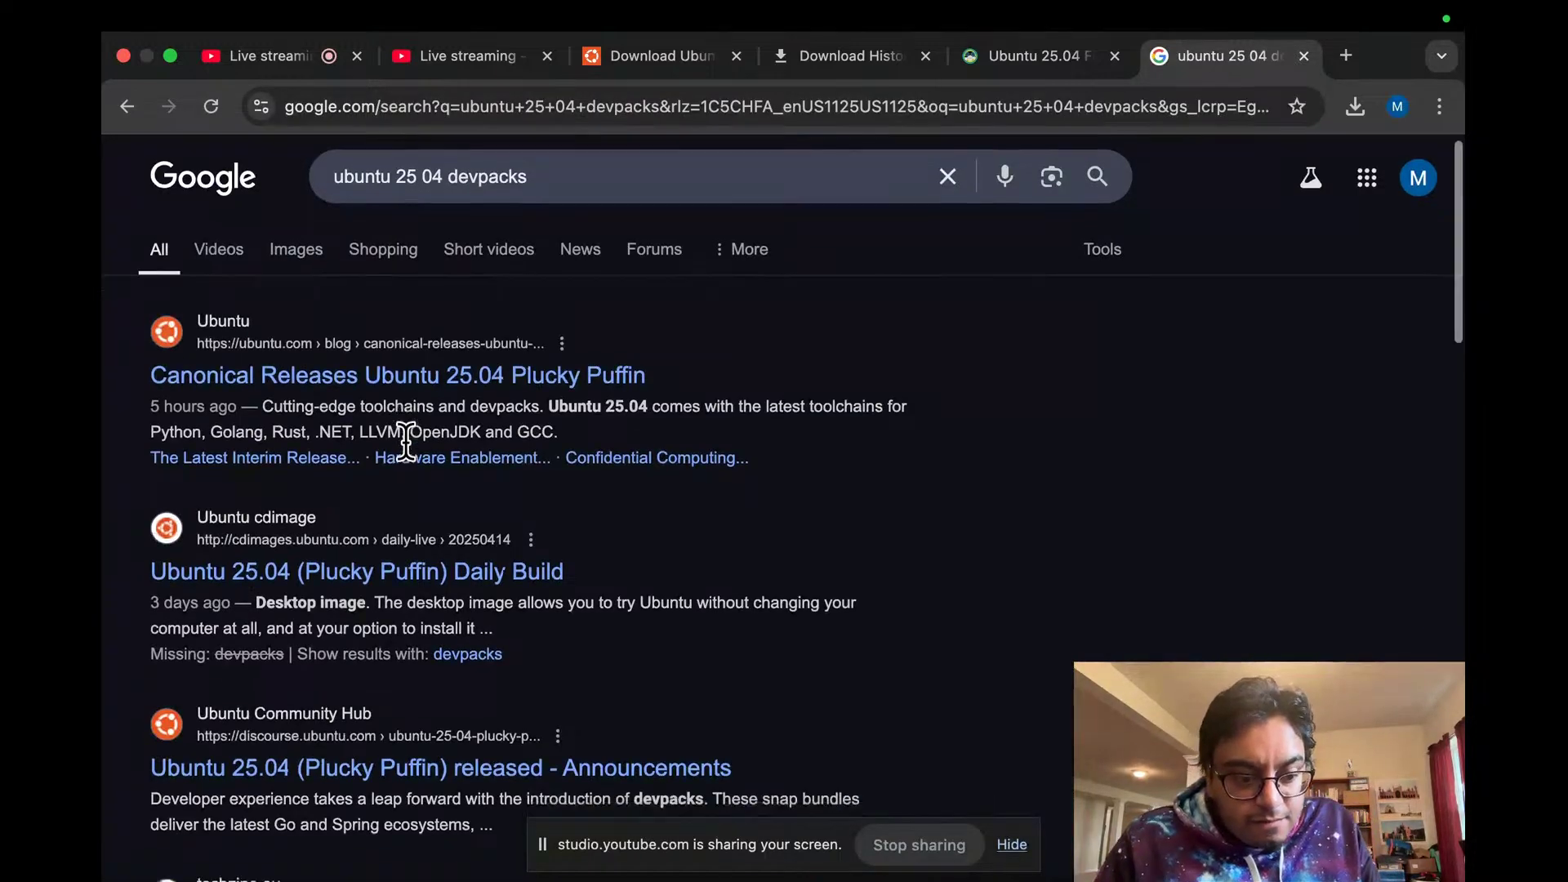
pyautogui.scroll(-5, 406, 445)
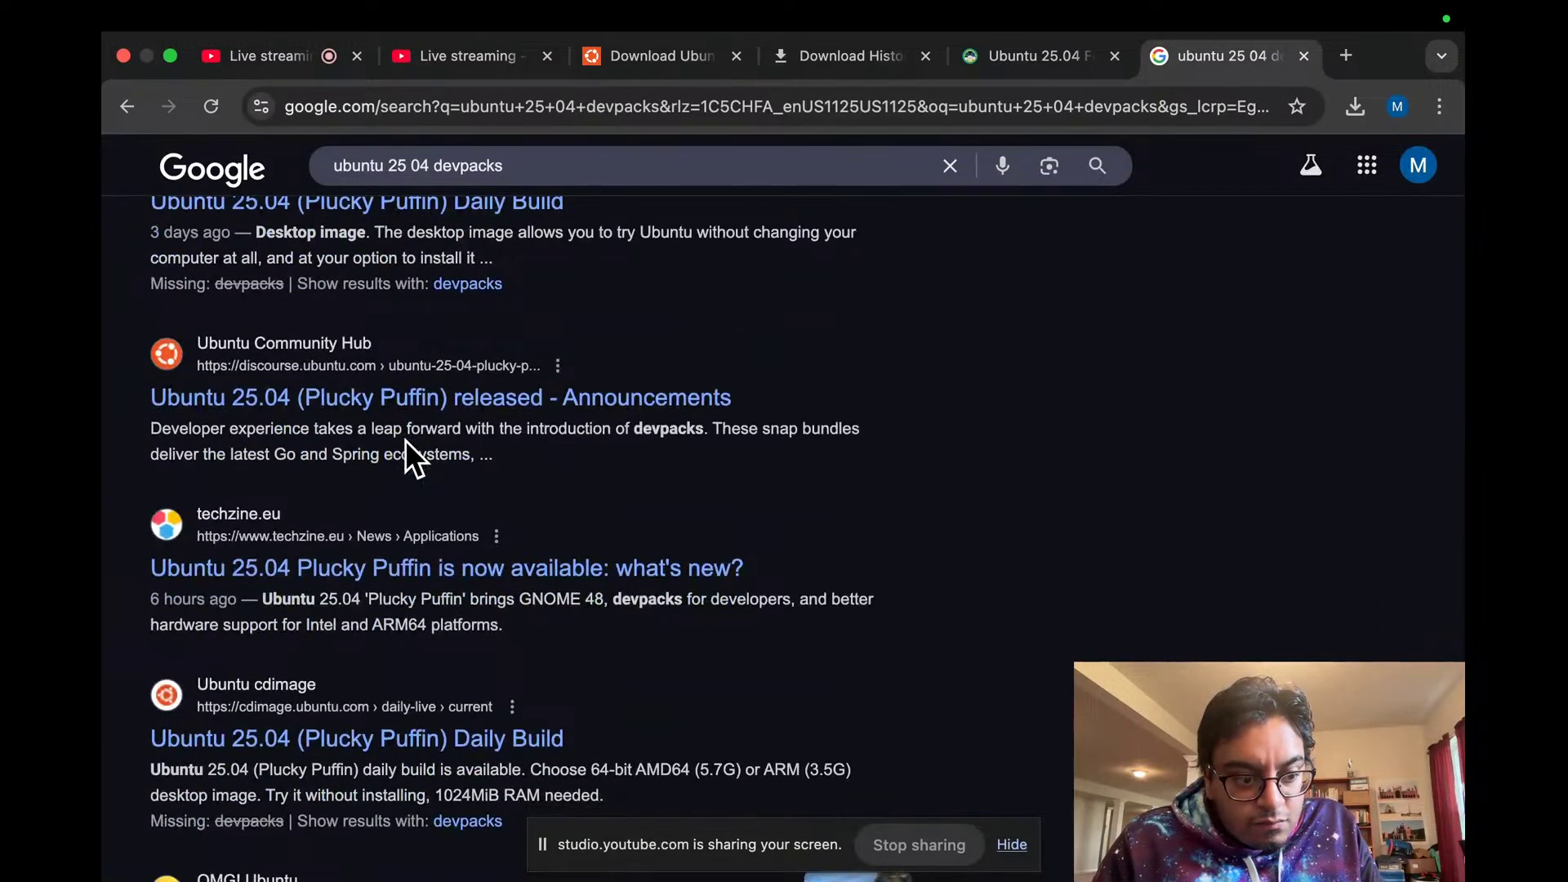
pyautogui.scroll(-1, 406, 442)
pyautogui.scroll(8, 405, 440)
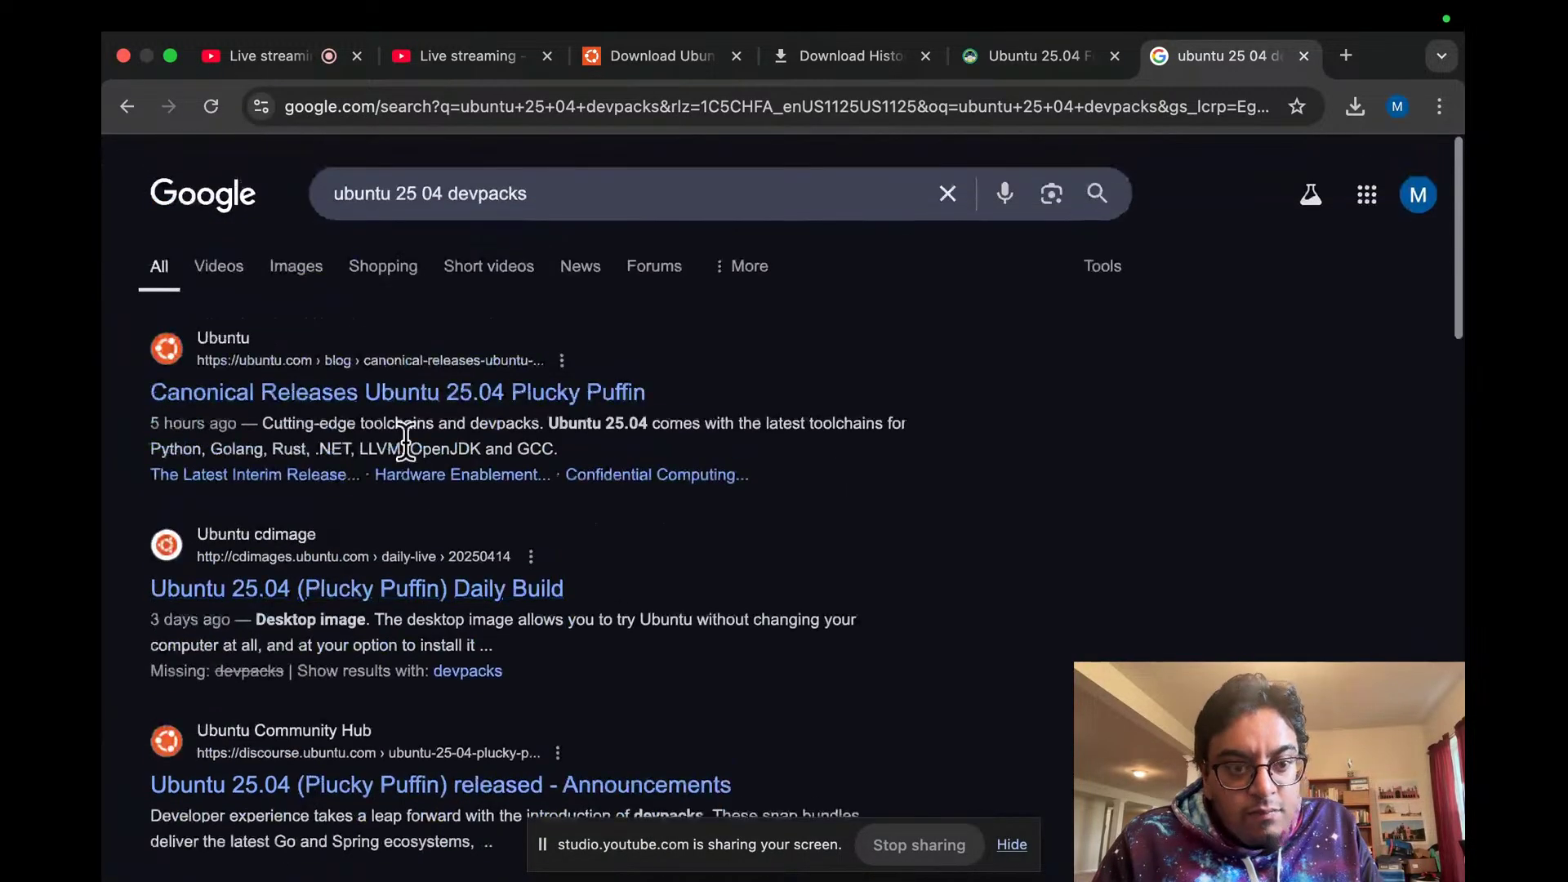
pyautogui.scroll(-13, 400, 364)
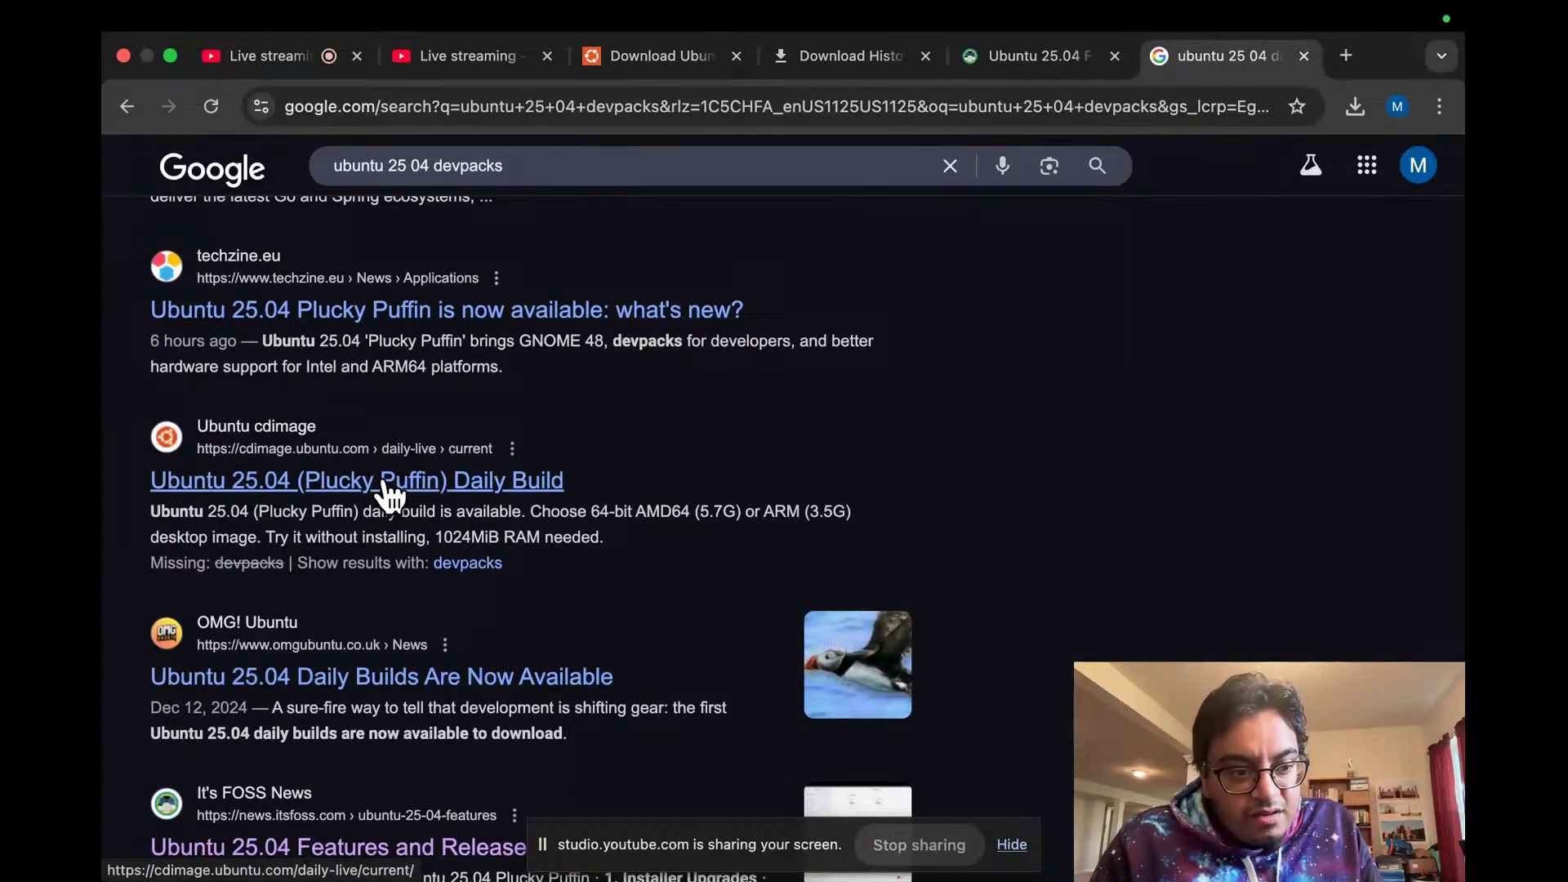
pyautogui.scroll(1, 385, 490)
pyautogui.click(384, 377)
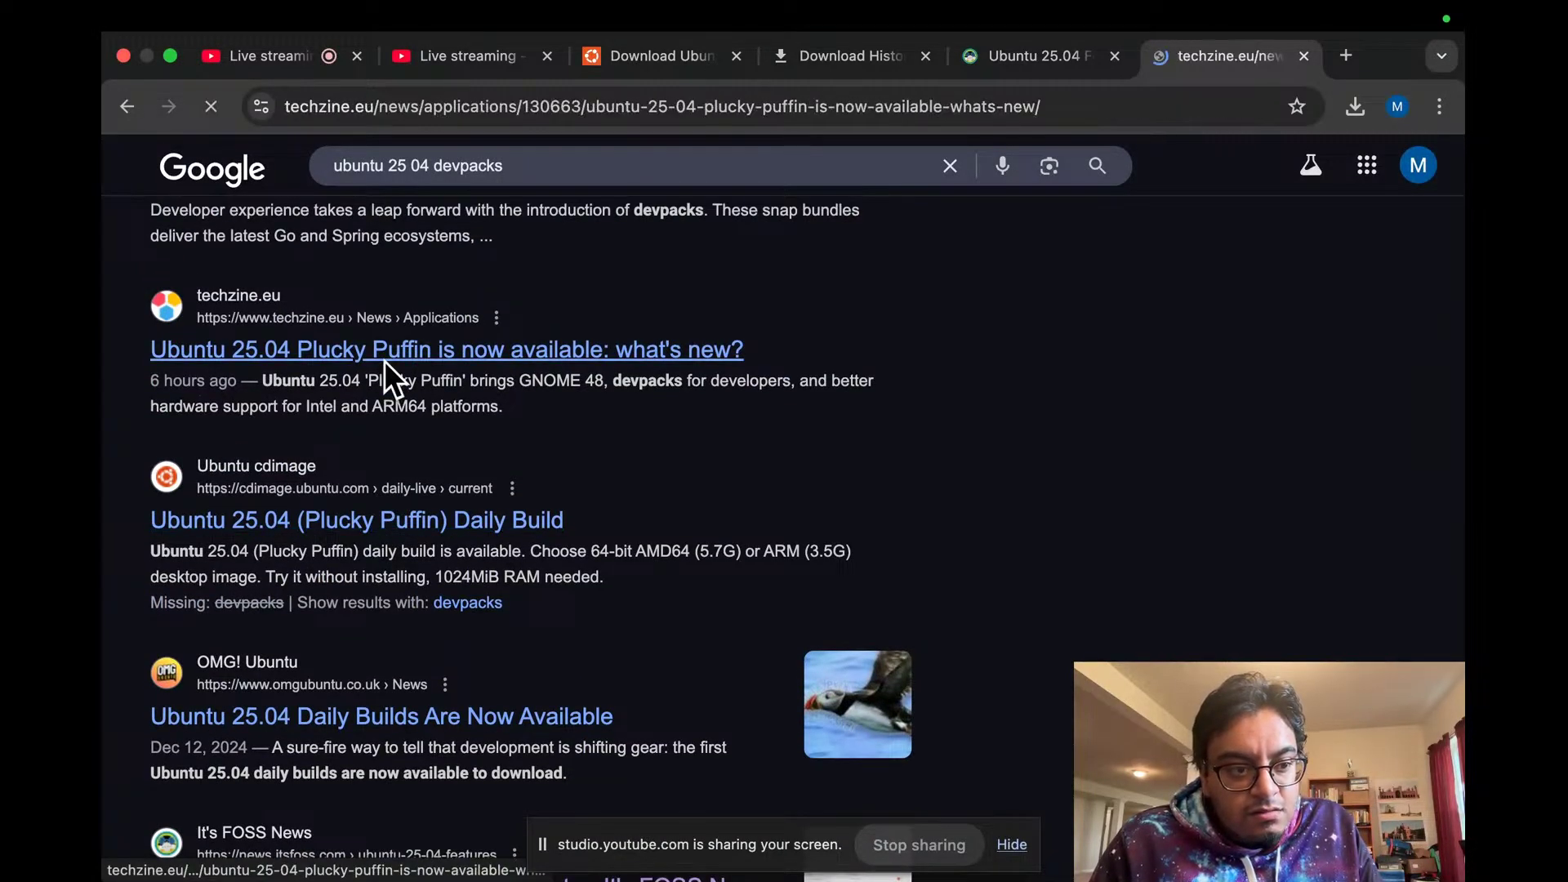
# Step: Scroll the Techzine article to the 'New devpacks and toolchains for developers' heading
pyautogui.scroll(-15, 385, 361)
pyautogui.scroll(-20, 384, 360)
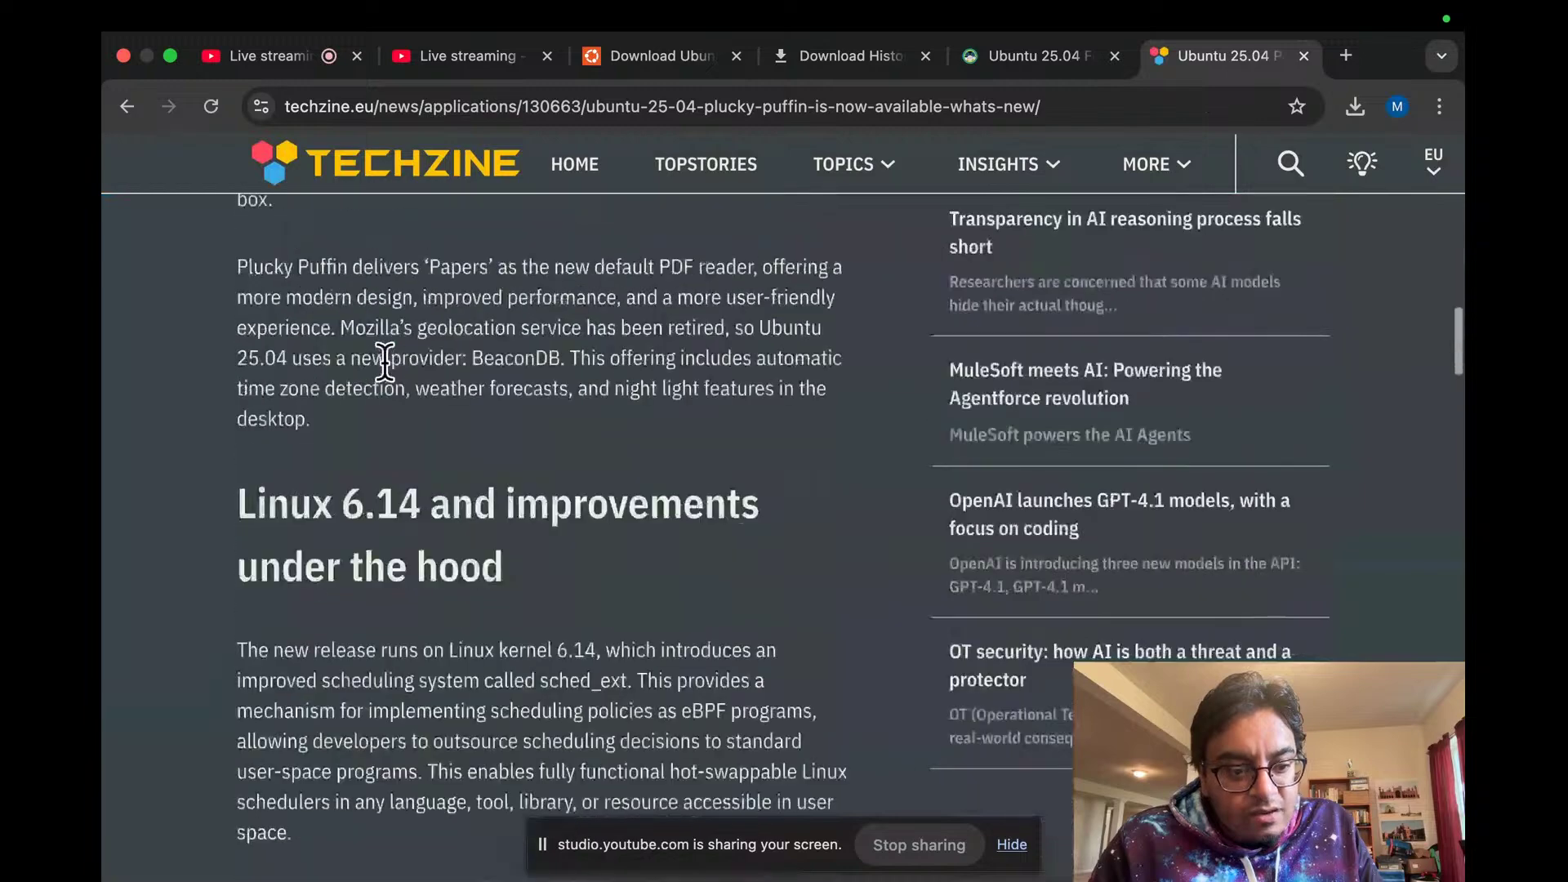
pyautogui.scroll(3, 385, 359)
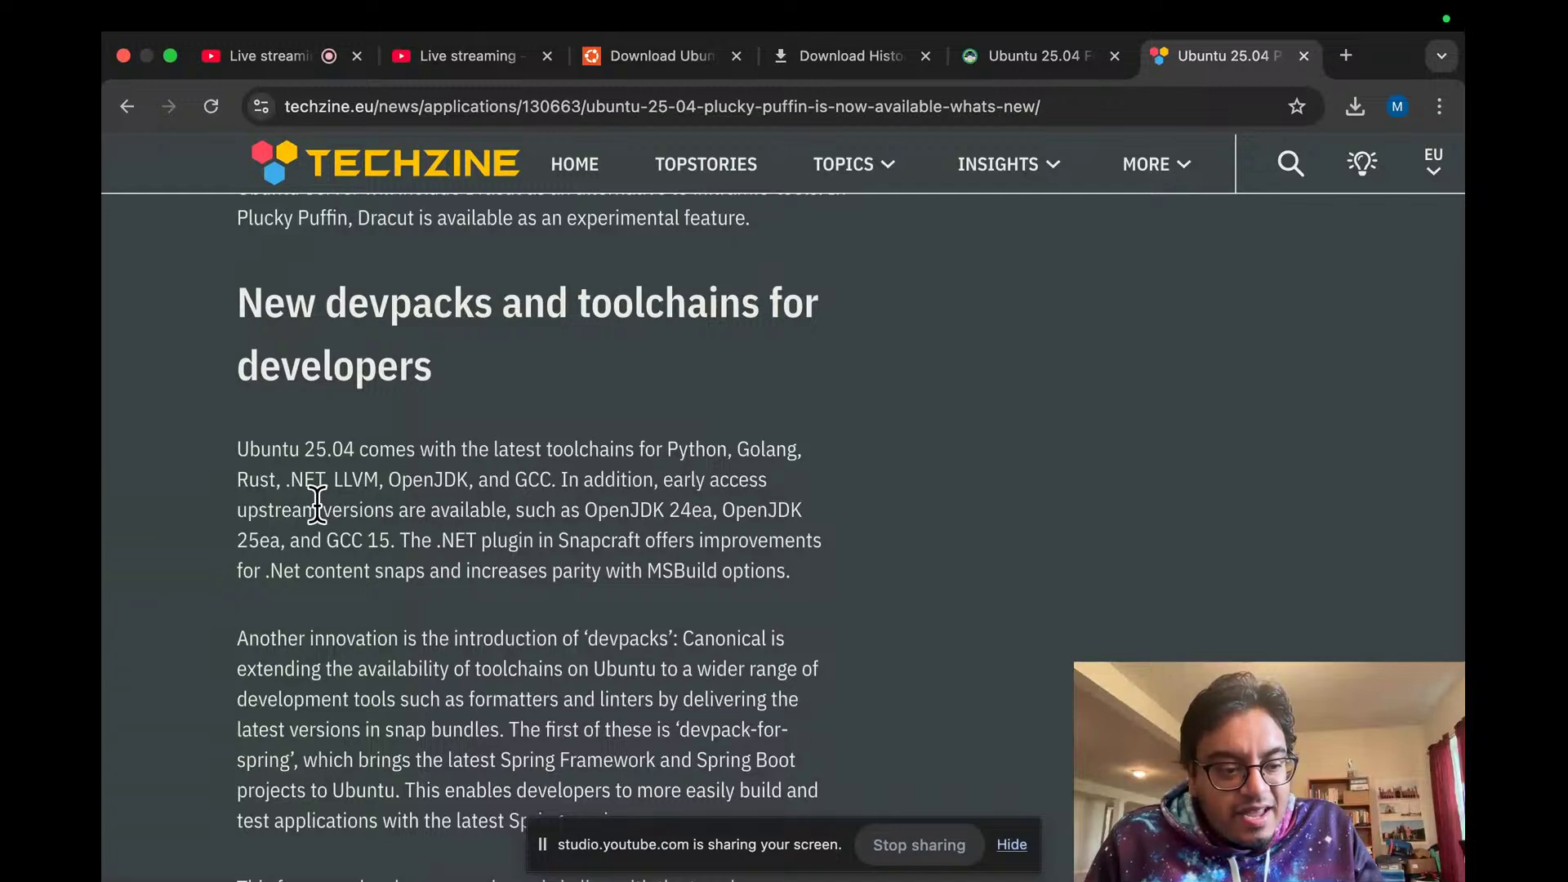
# Step: Put Chrome on the YouTube Studio live stream and repeatedly check the ubuntu25 VM's boot splash
pyautogui.hotkey('ctrl', 'Left')
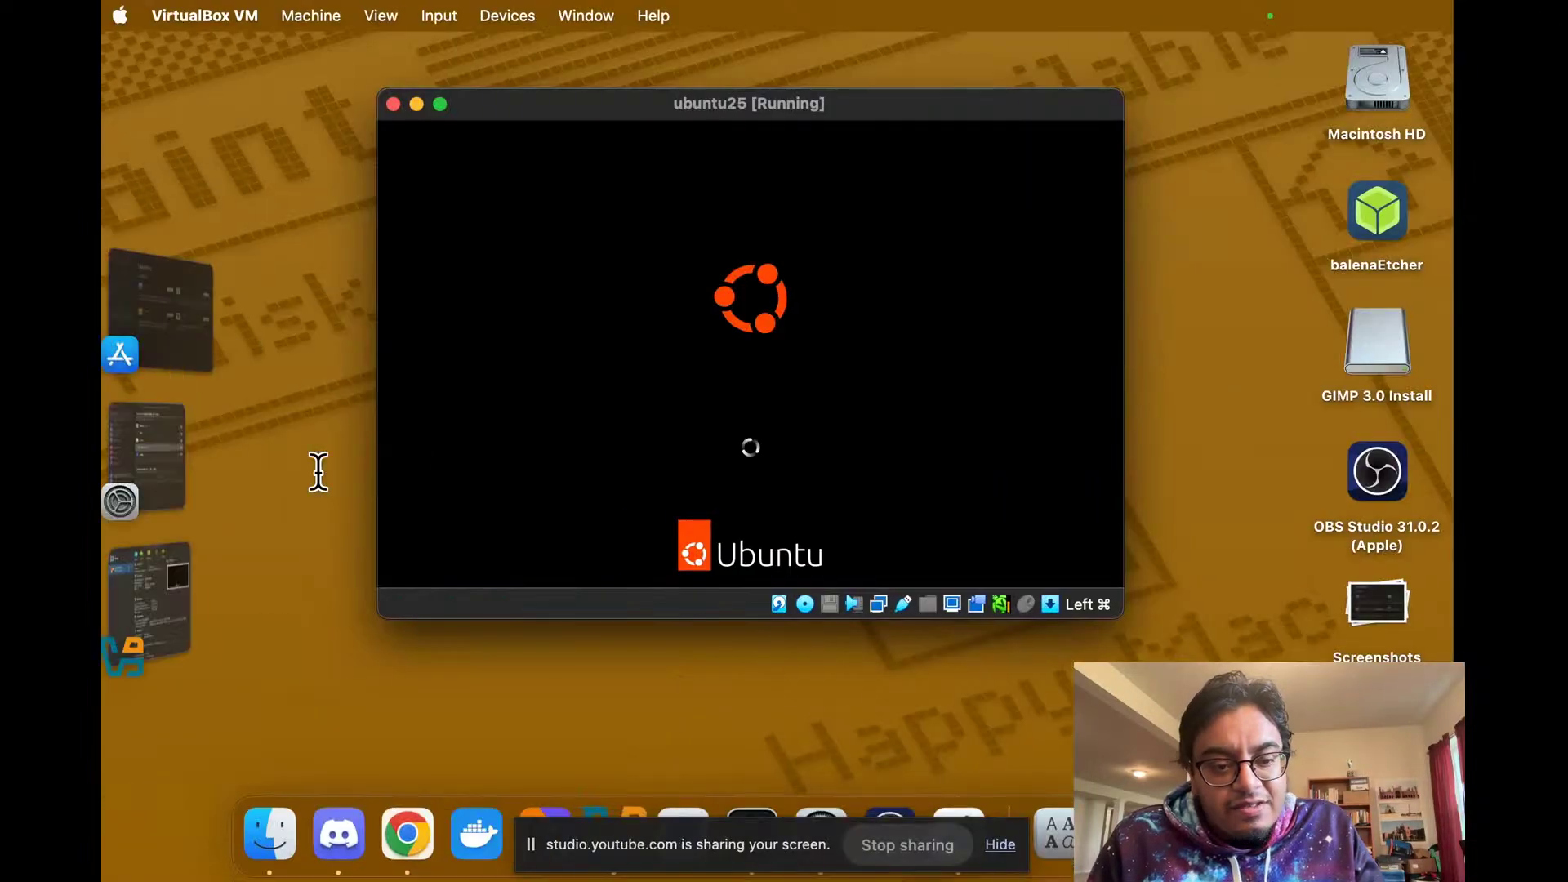
pyautogui.hotkey('ctrl', 'Right')
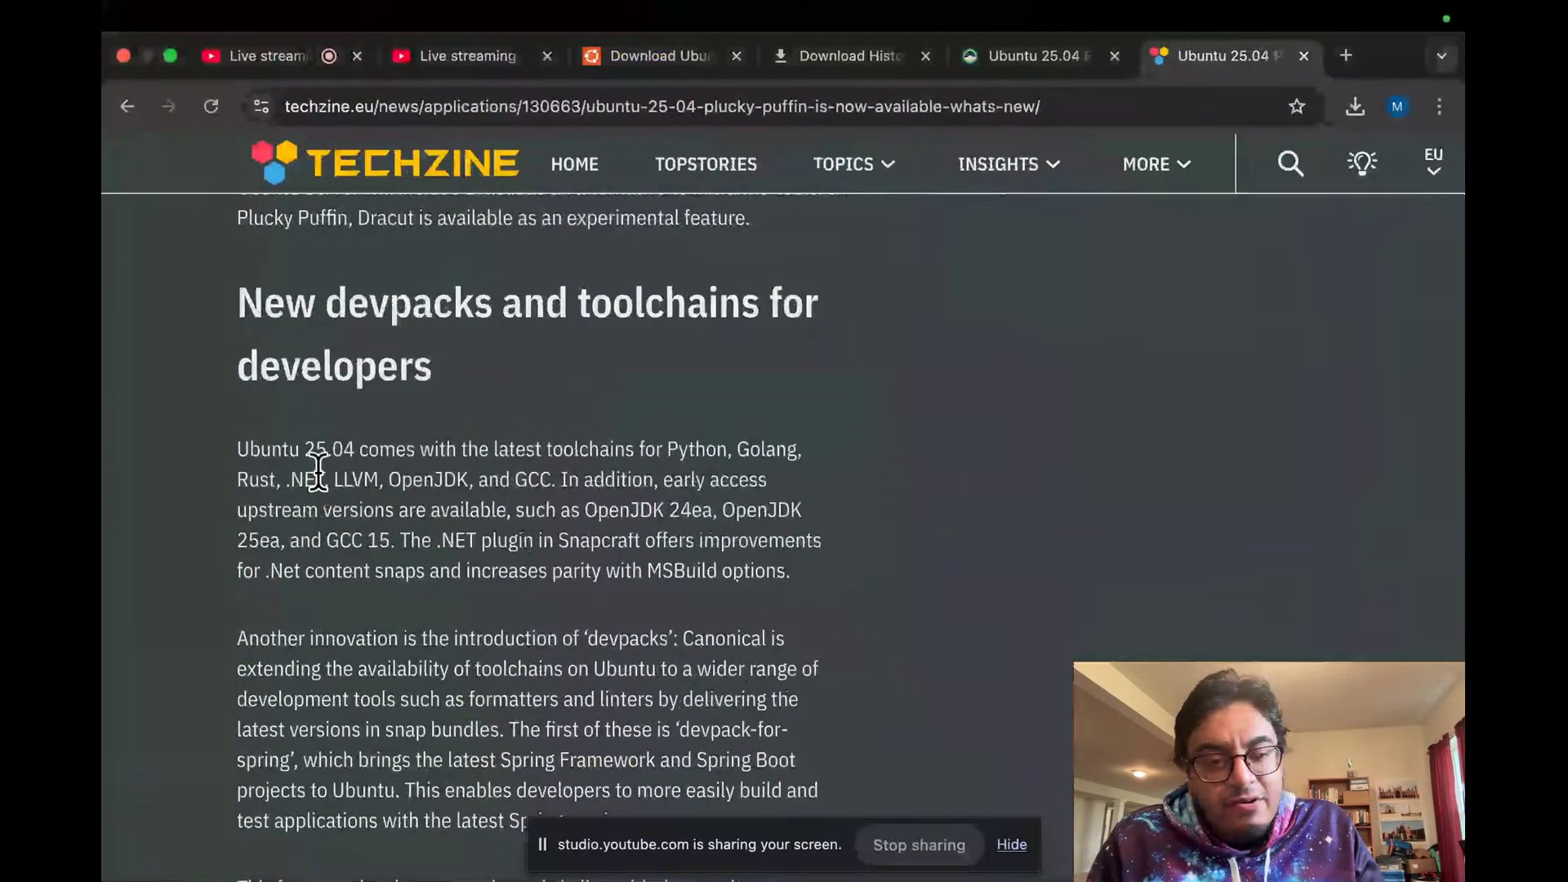
pyautogui.click(310, 55)
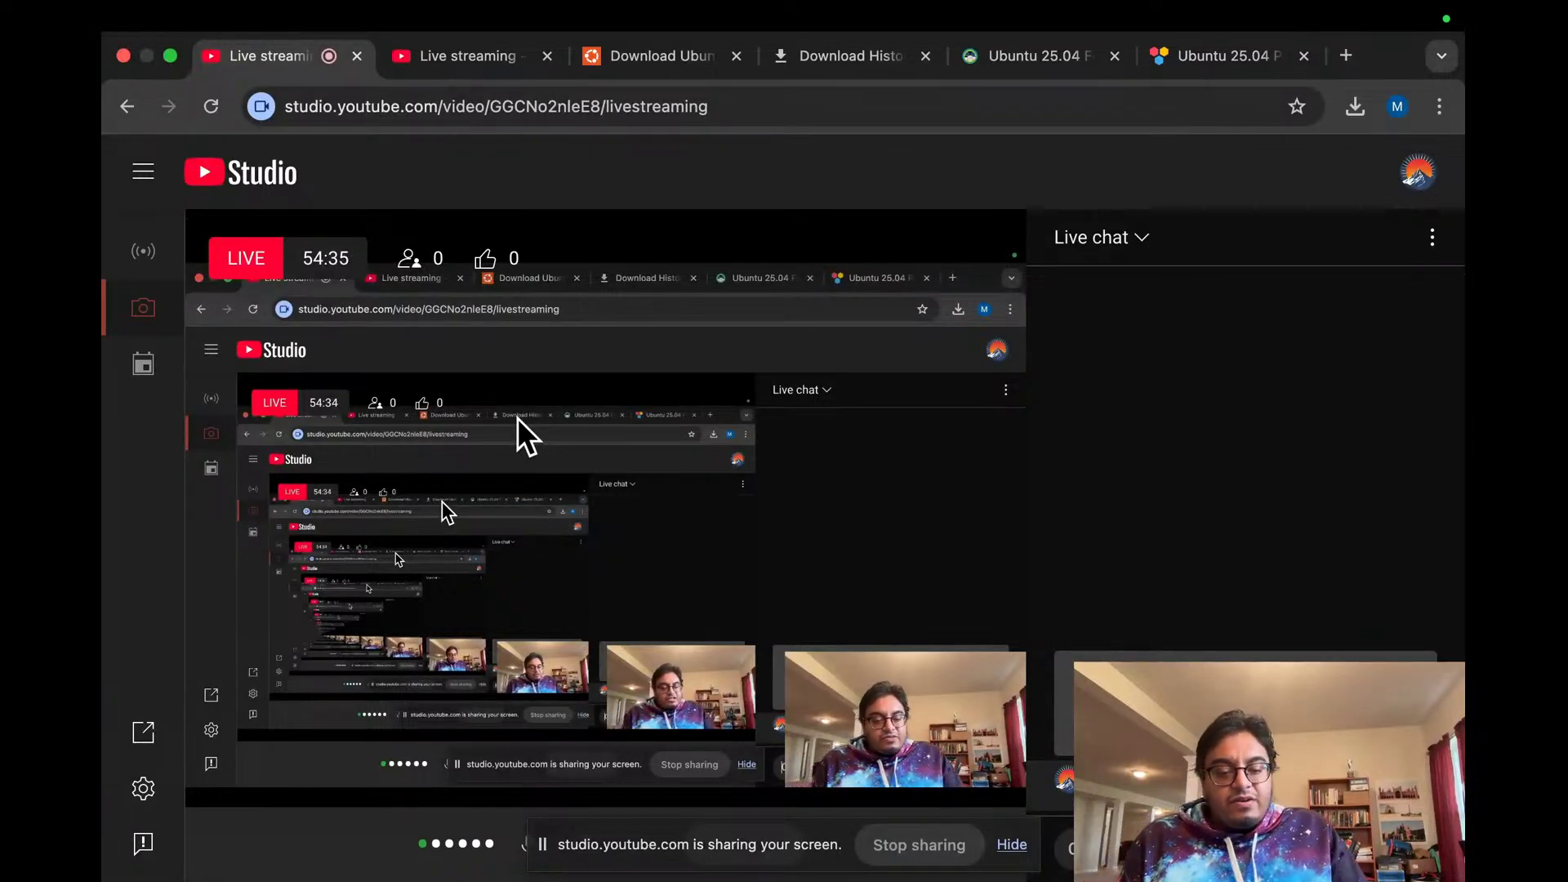
pyautogui.press('super+Tab')
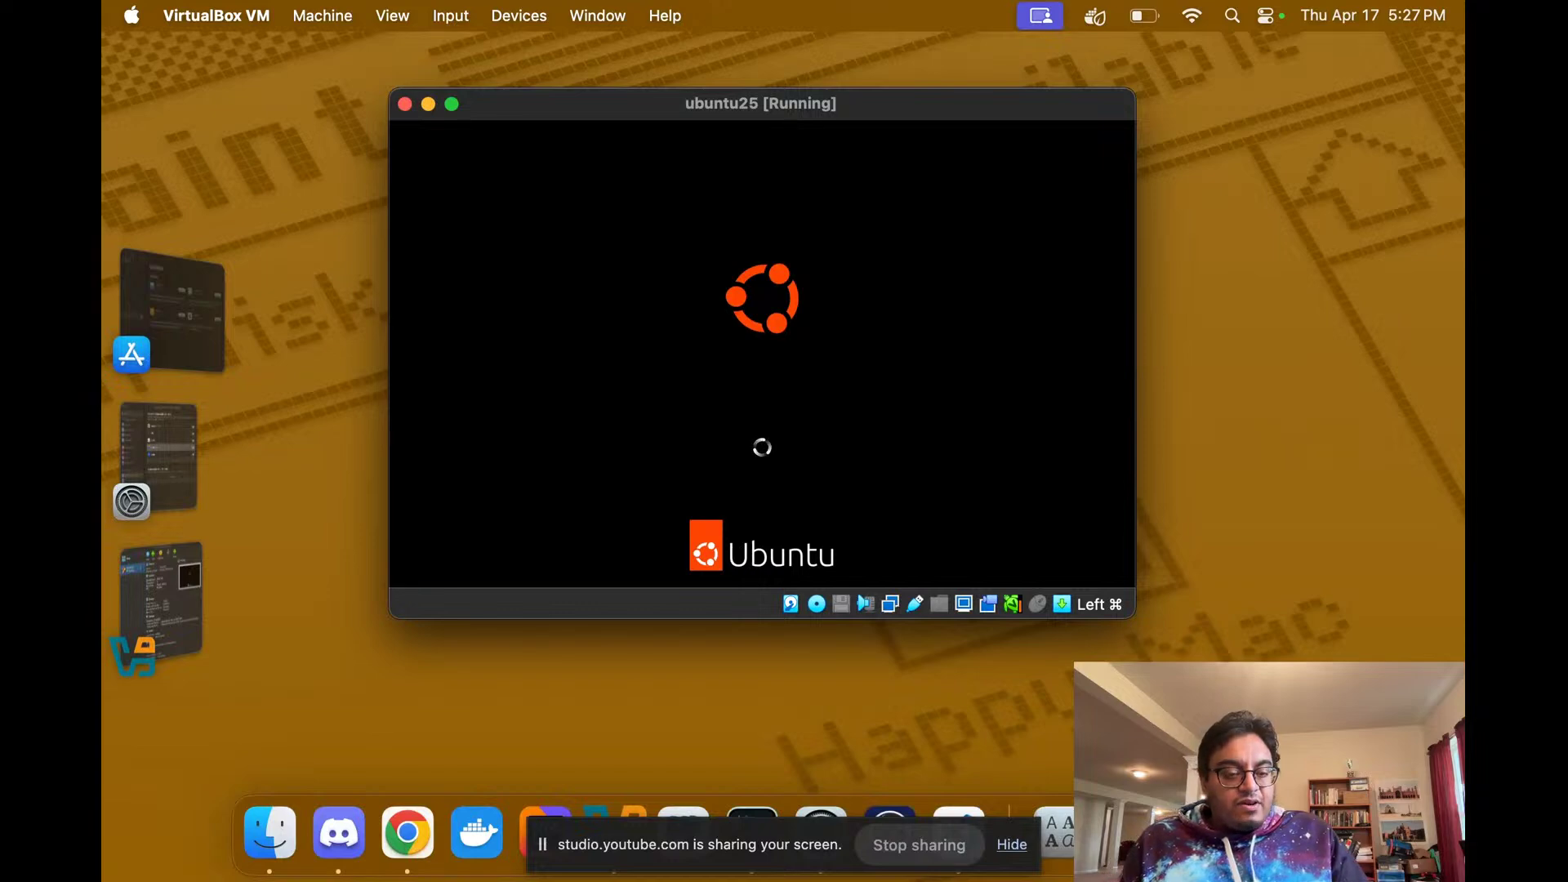
pyautogui.hotkey('ctrl', 'Right')
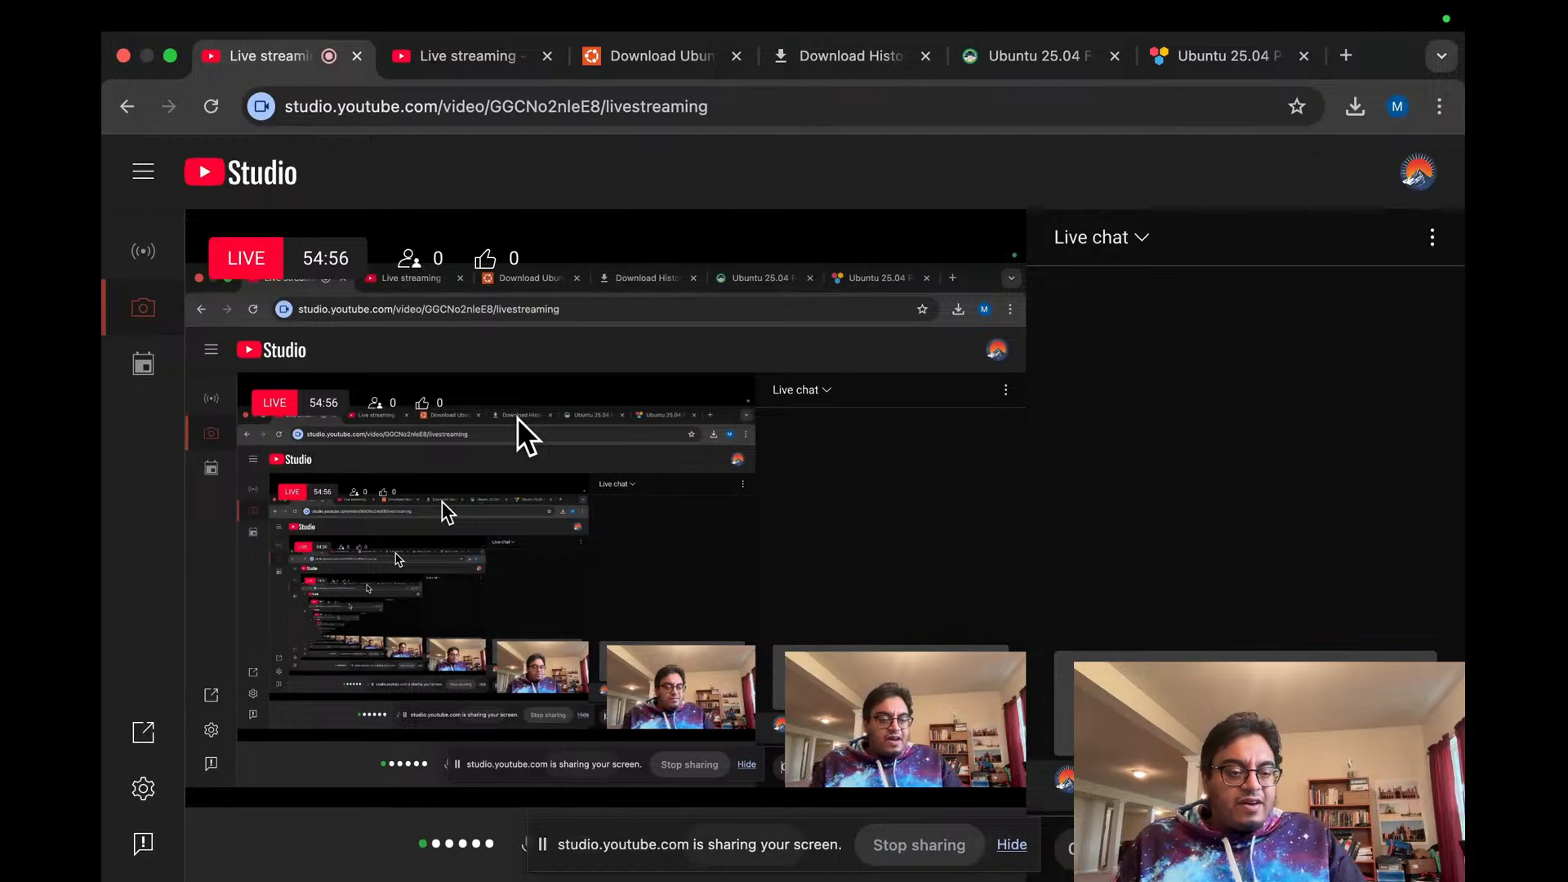
pyautogui.press('super+Tab')
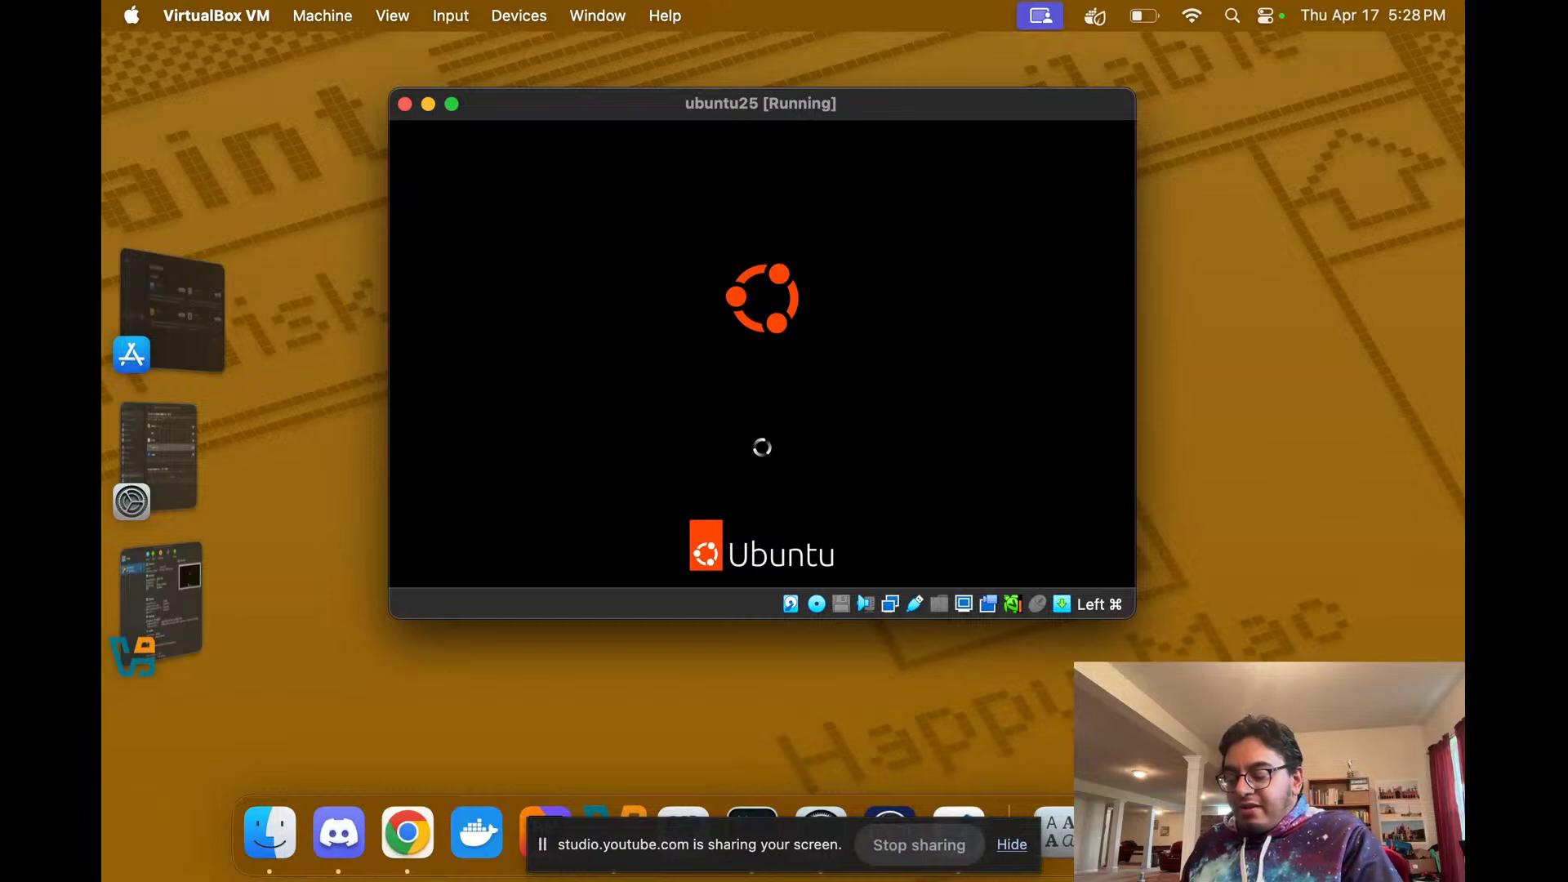
pyautogui.hotkey('ctrl', 'Right')
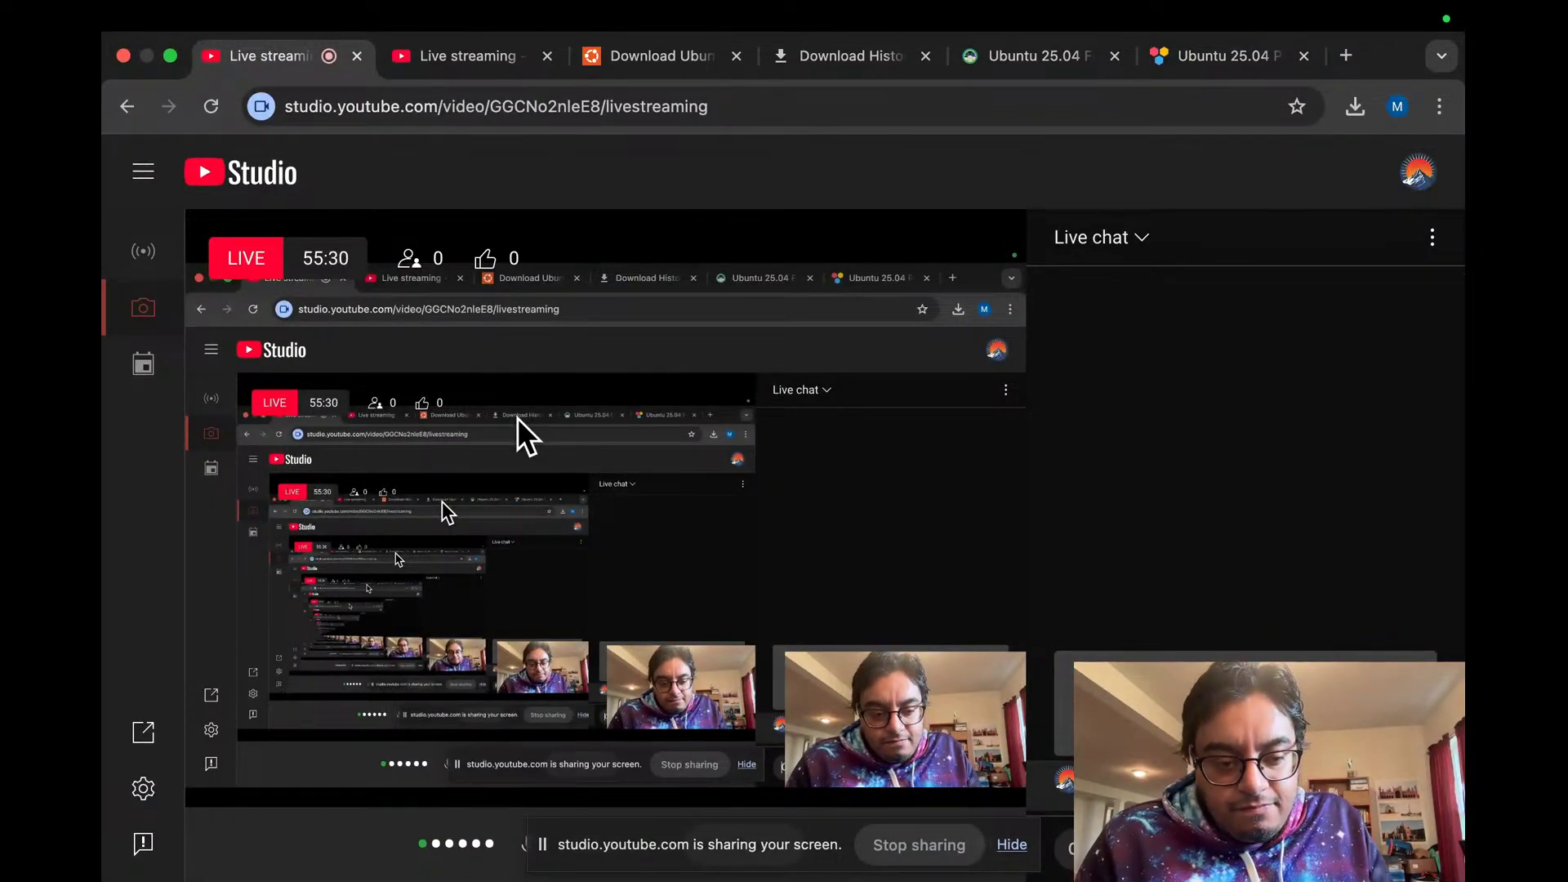
pyautogui.press('super+Tab')
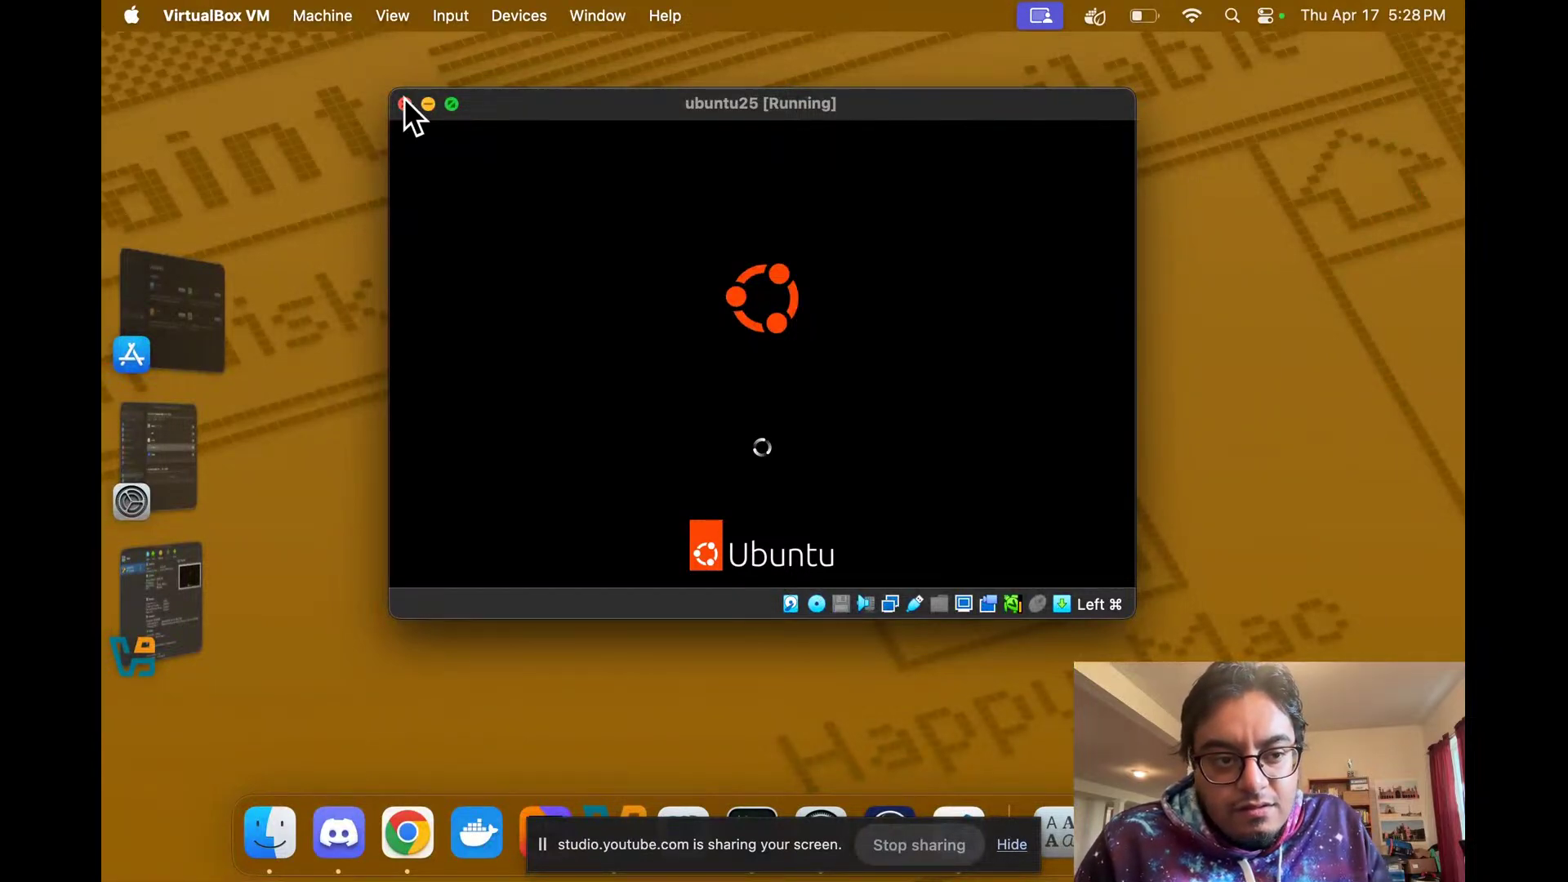
# Step: Tile the ubuntu25 window, take it out of full screen, and drag it to the left edge
pyautogui.moveTo(457, 104)
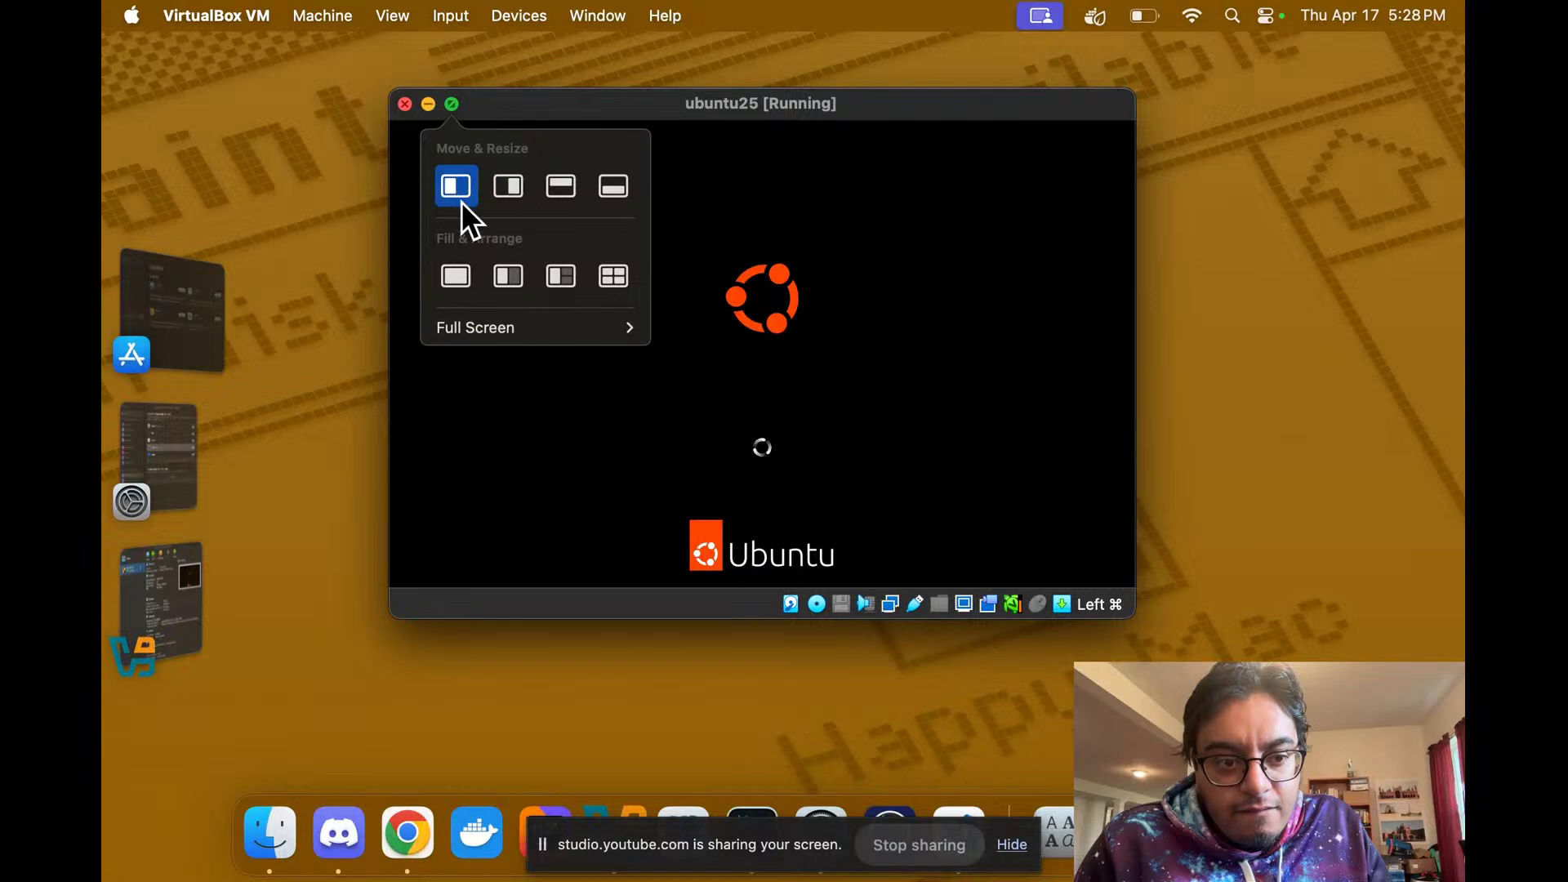
pyautogui.click(621, 277)
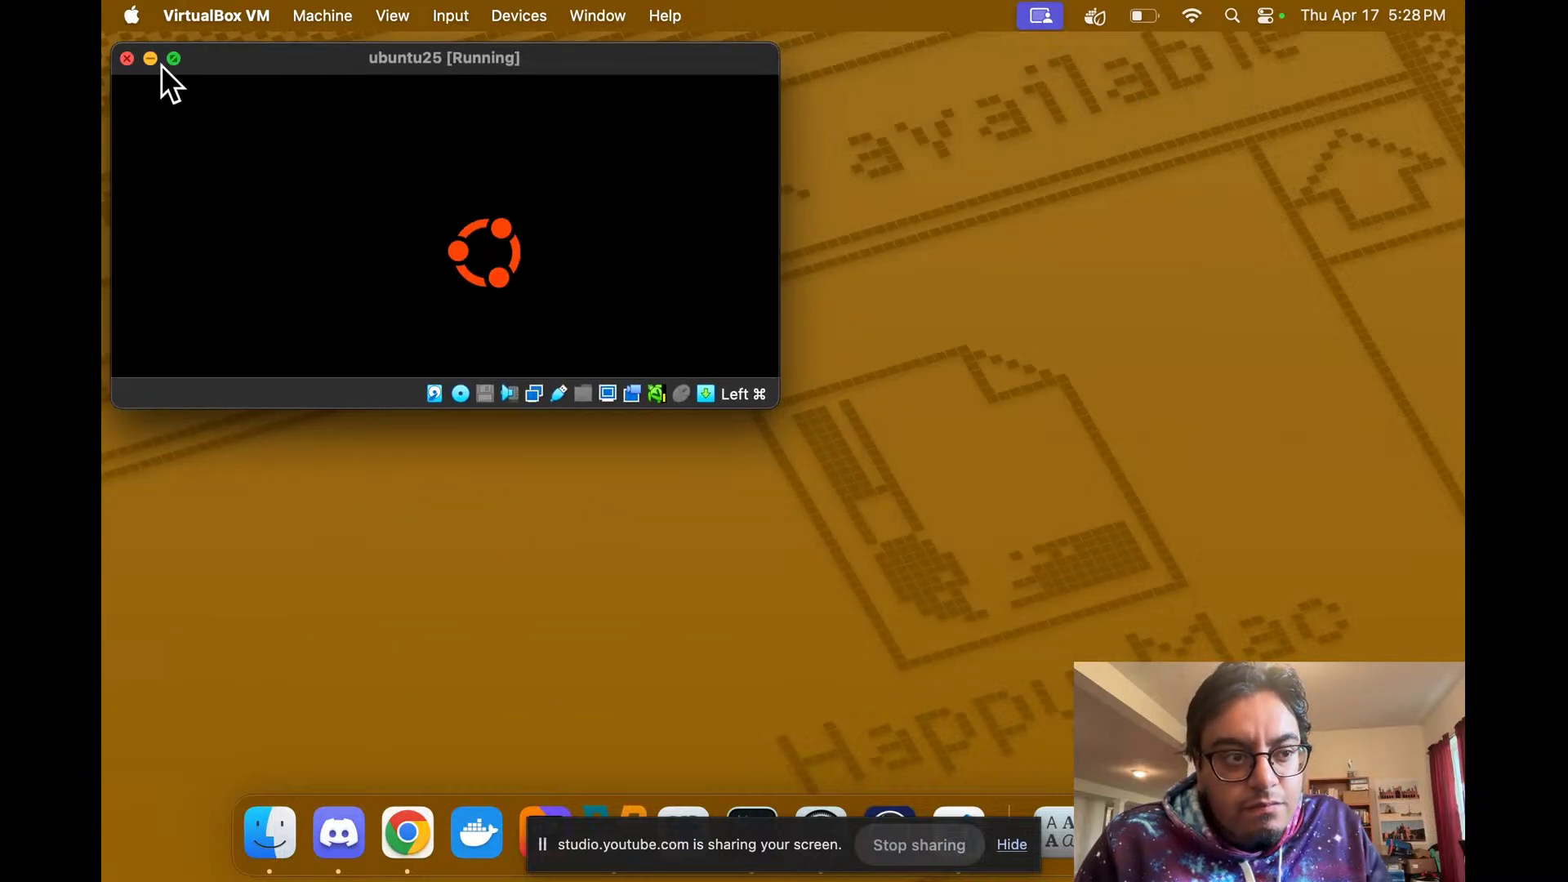
pyautogui.click(173, 58)
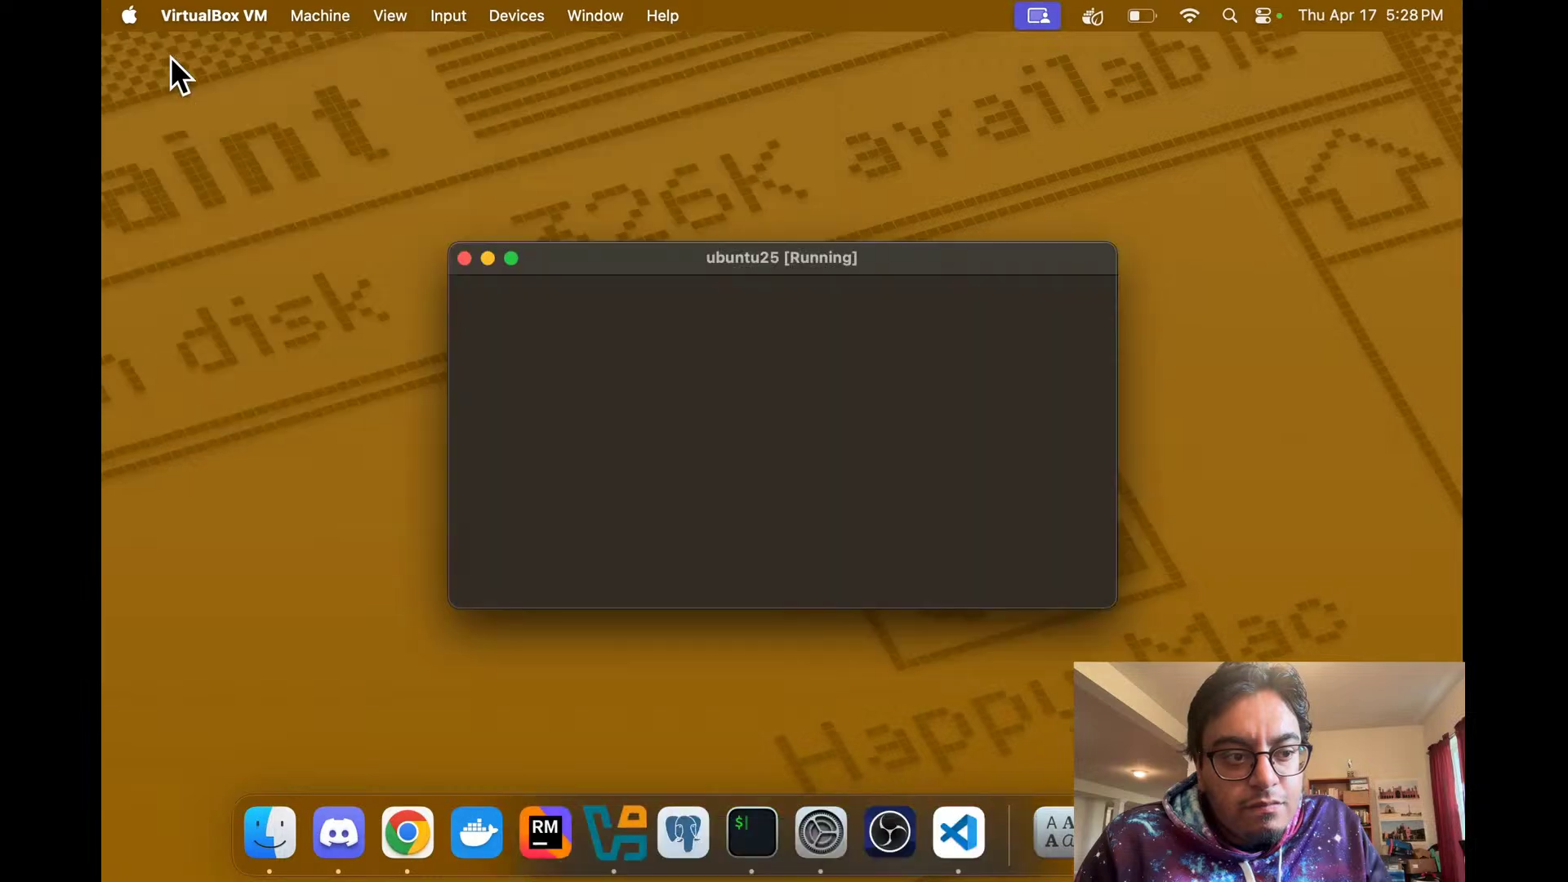
pyautogui.click(162, 50)
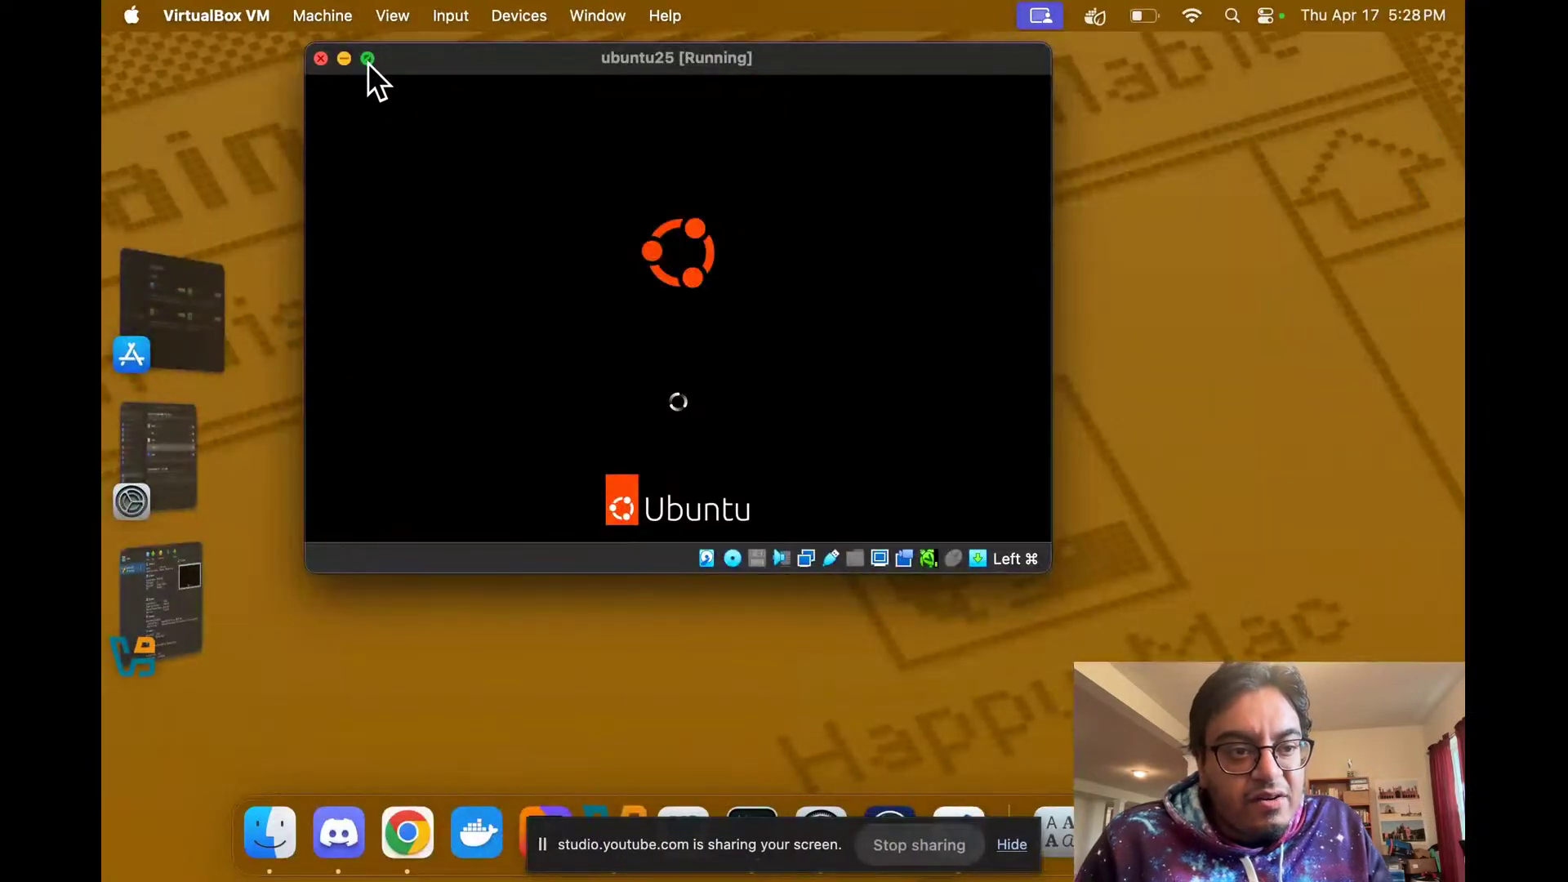
pyautogui.moveTo(367, 62)
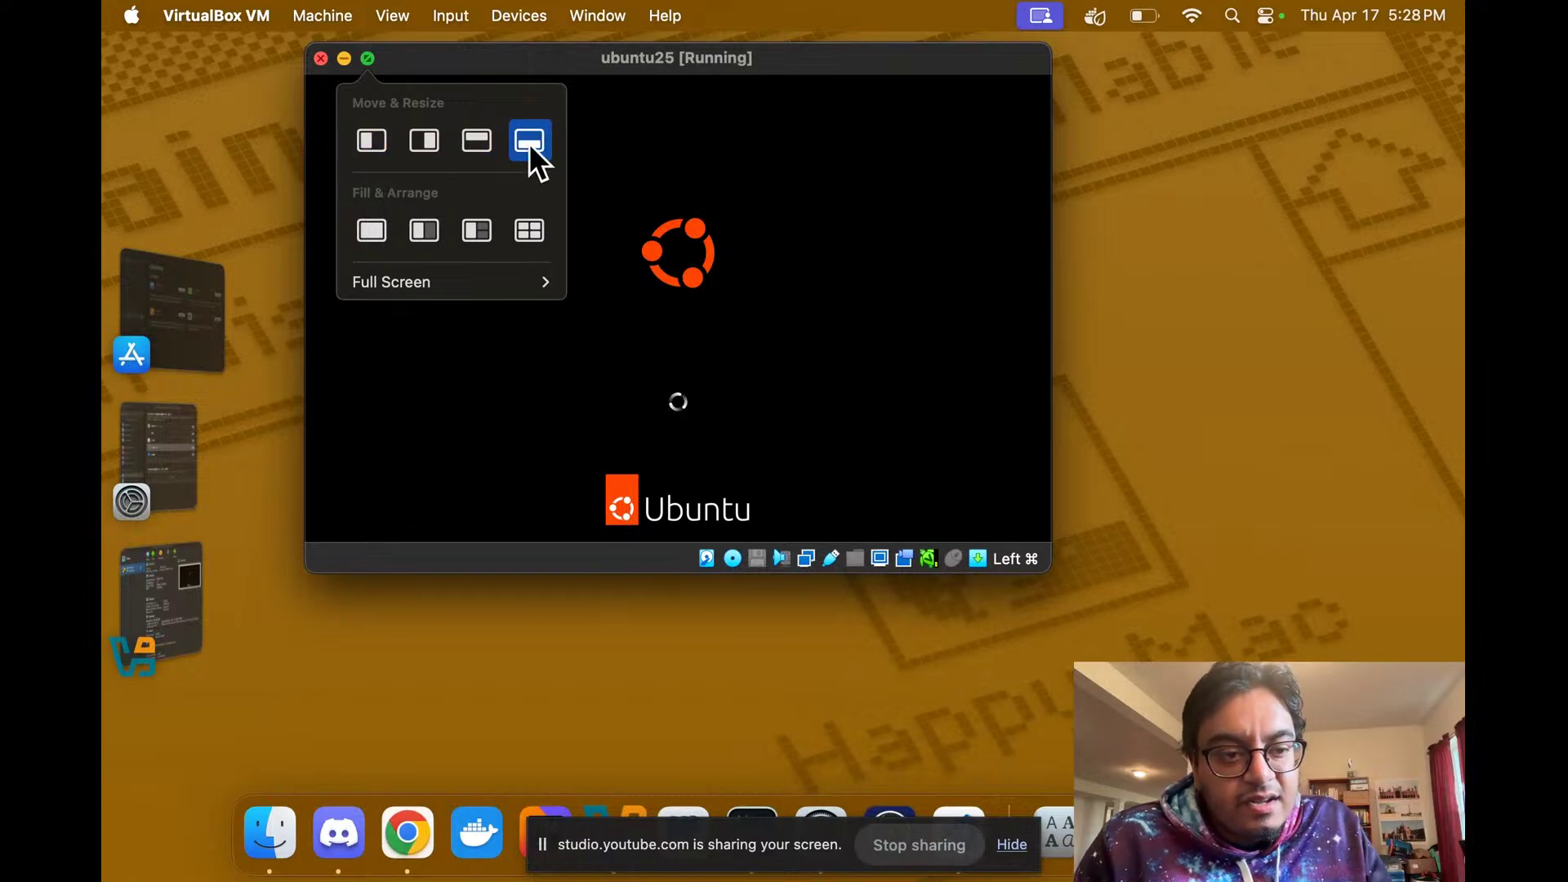
pyautogui.moveTo(485, 64); pyautogui.dragTo(102, 256)
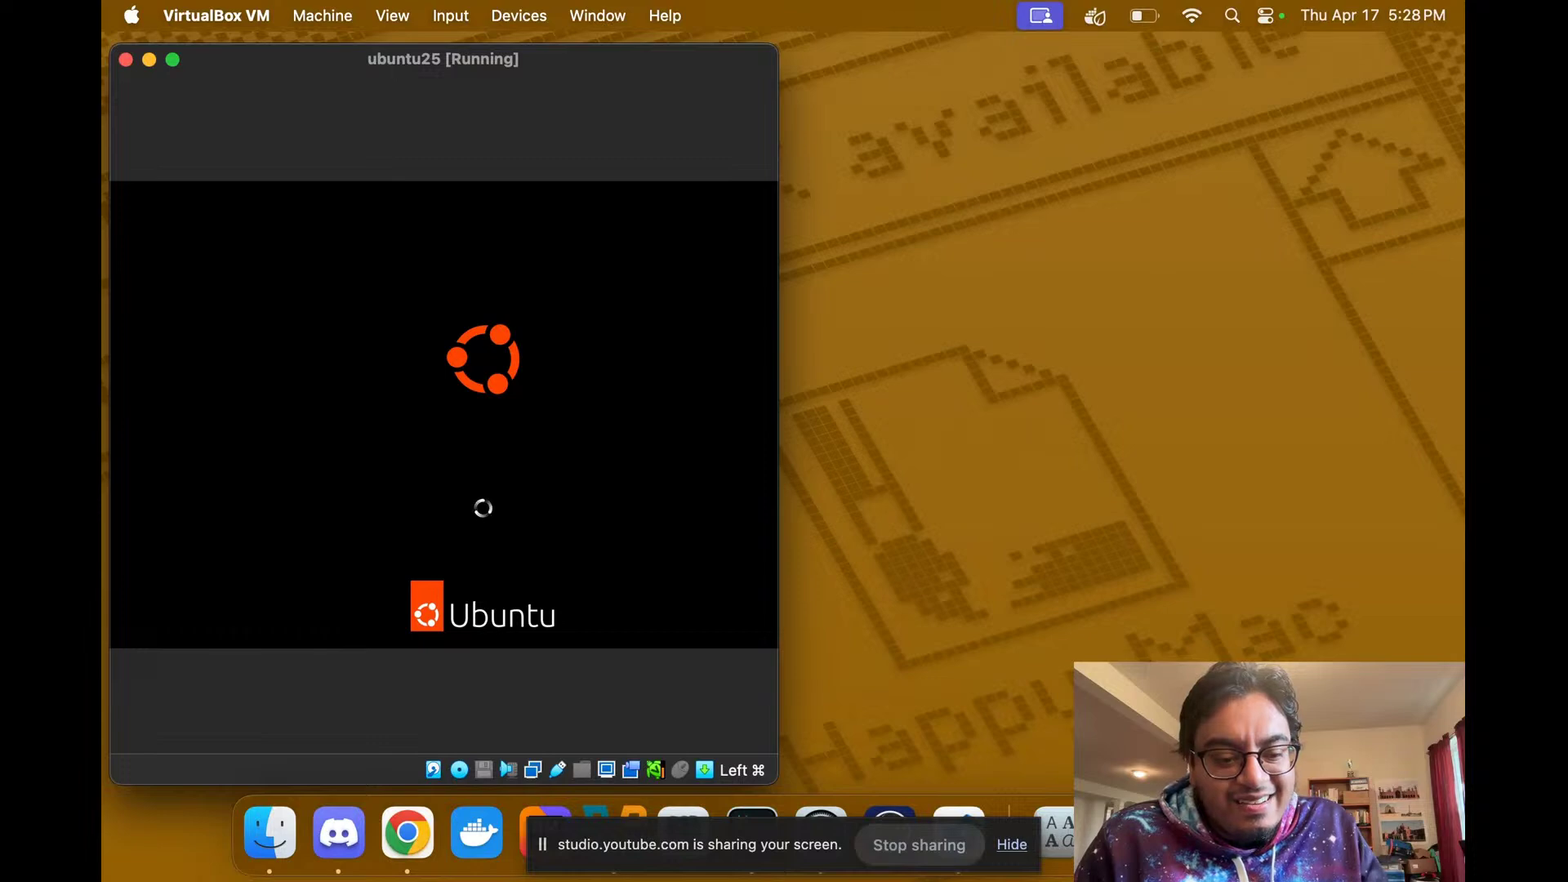
pyautogui.hotkey('ctrl', 'Right')
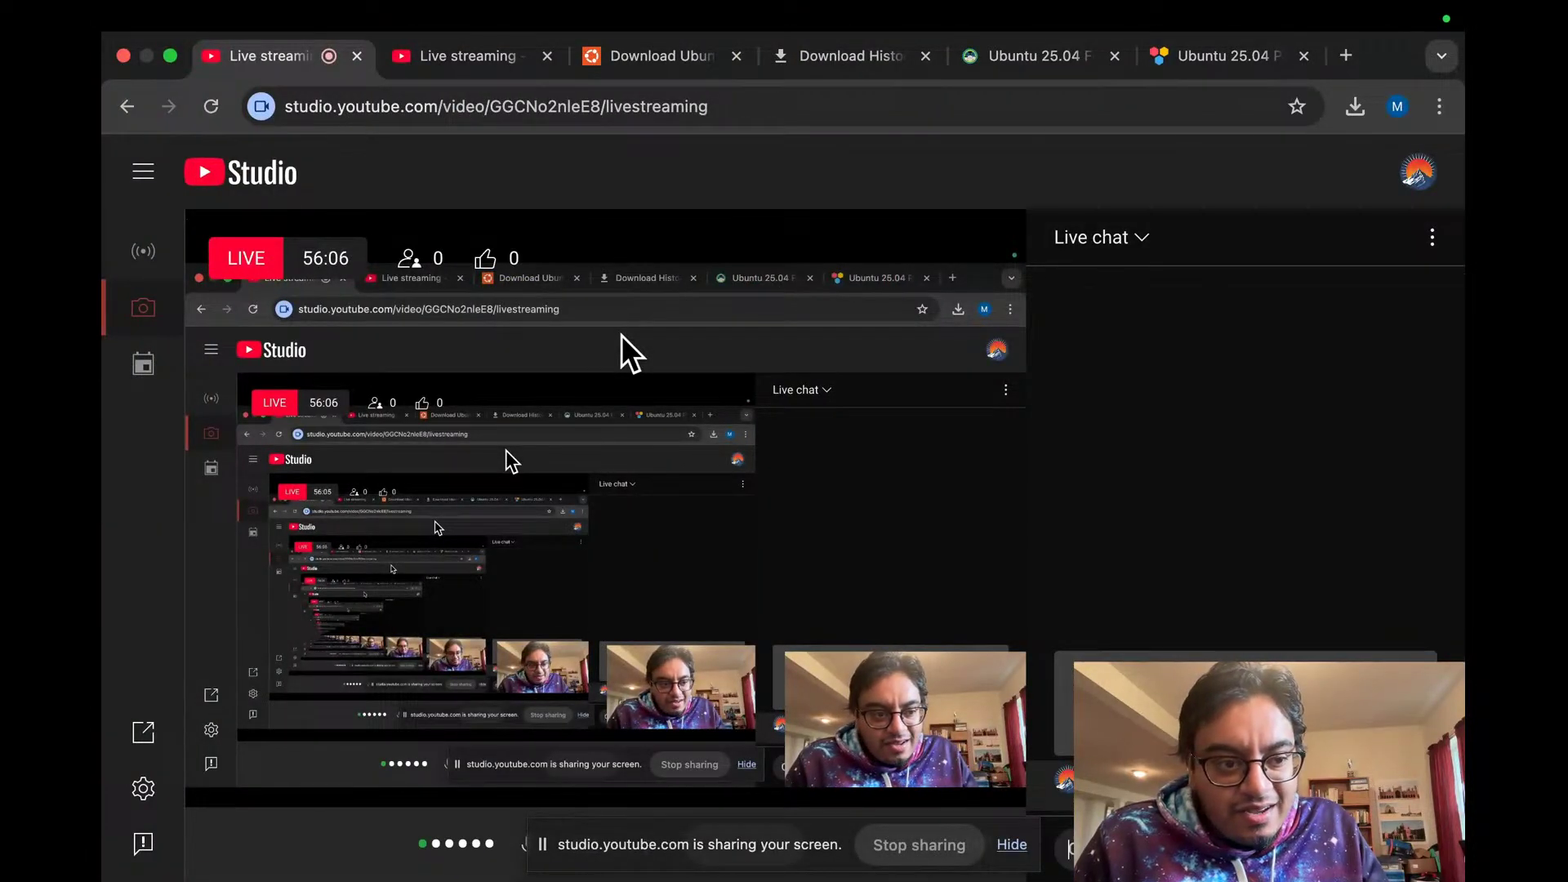
pyautogui.hotkey('ctrl', 'Left')
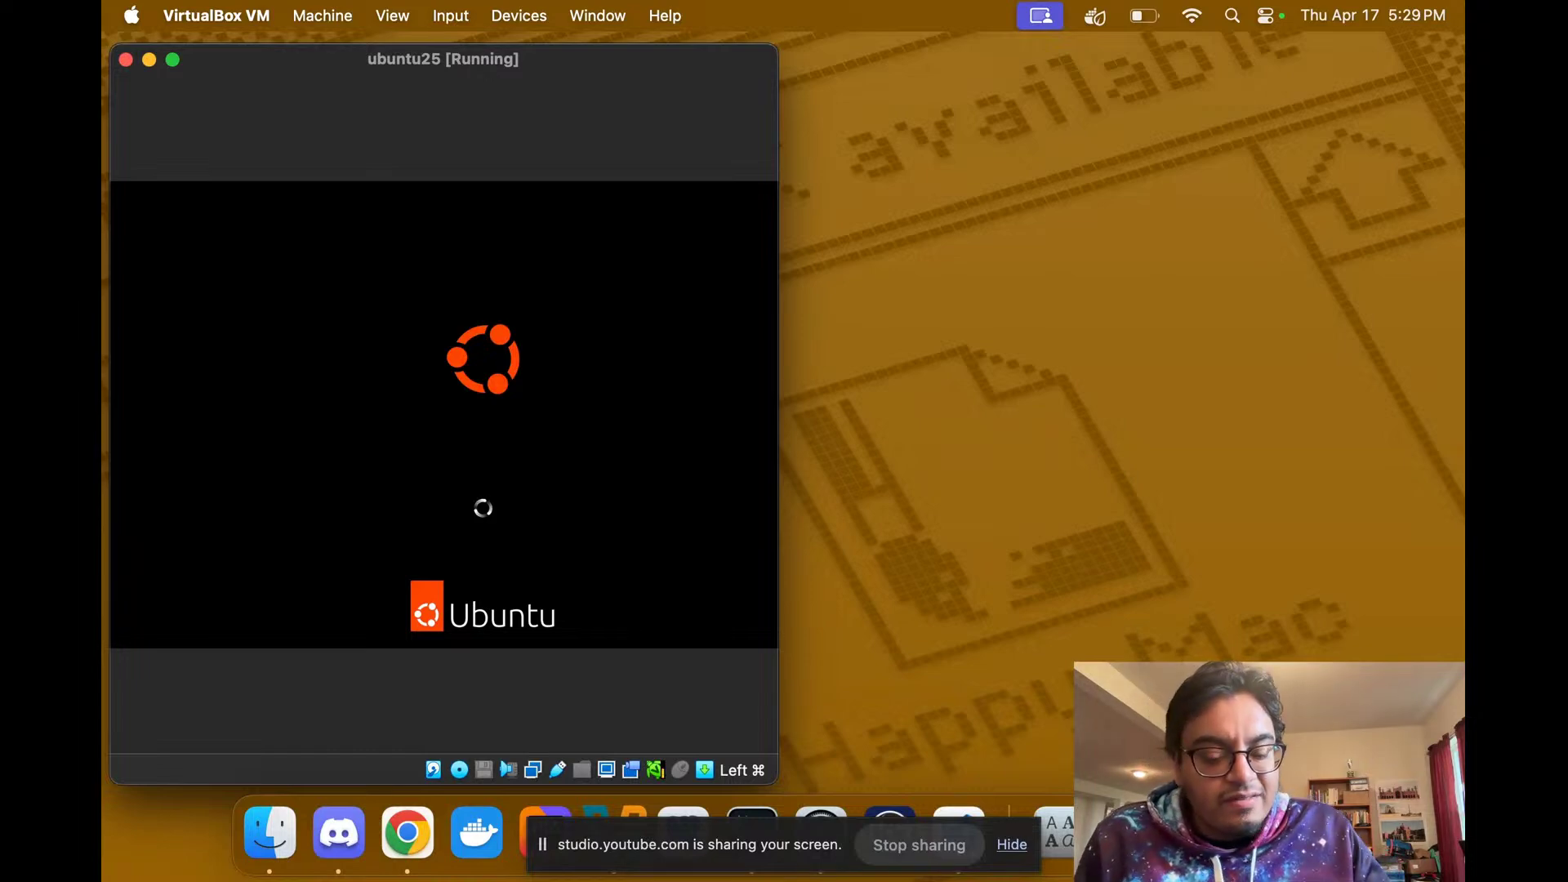
pyautogui.hotkey('ctrl', 'Right')
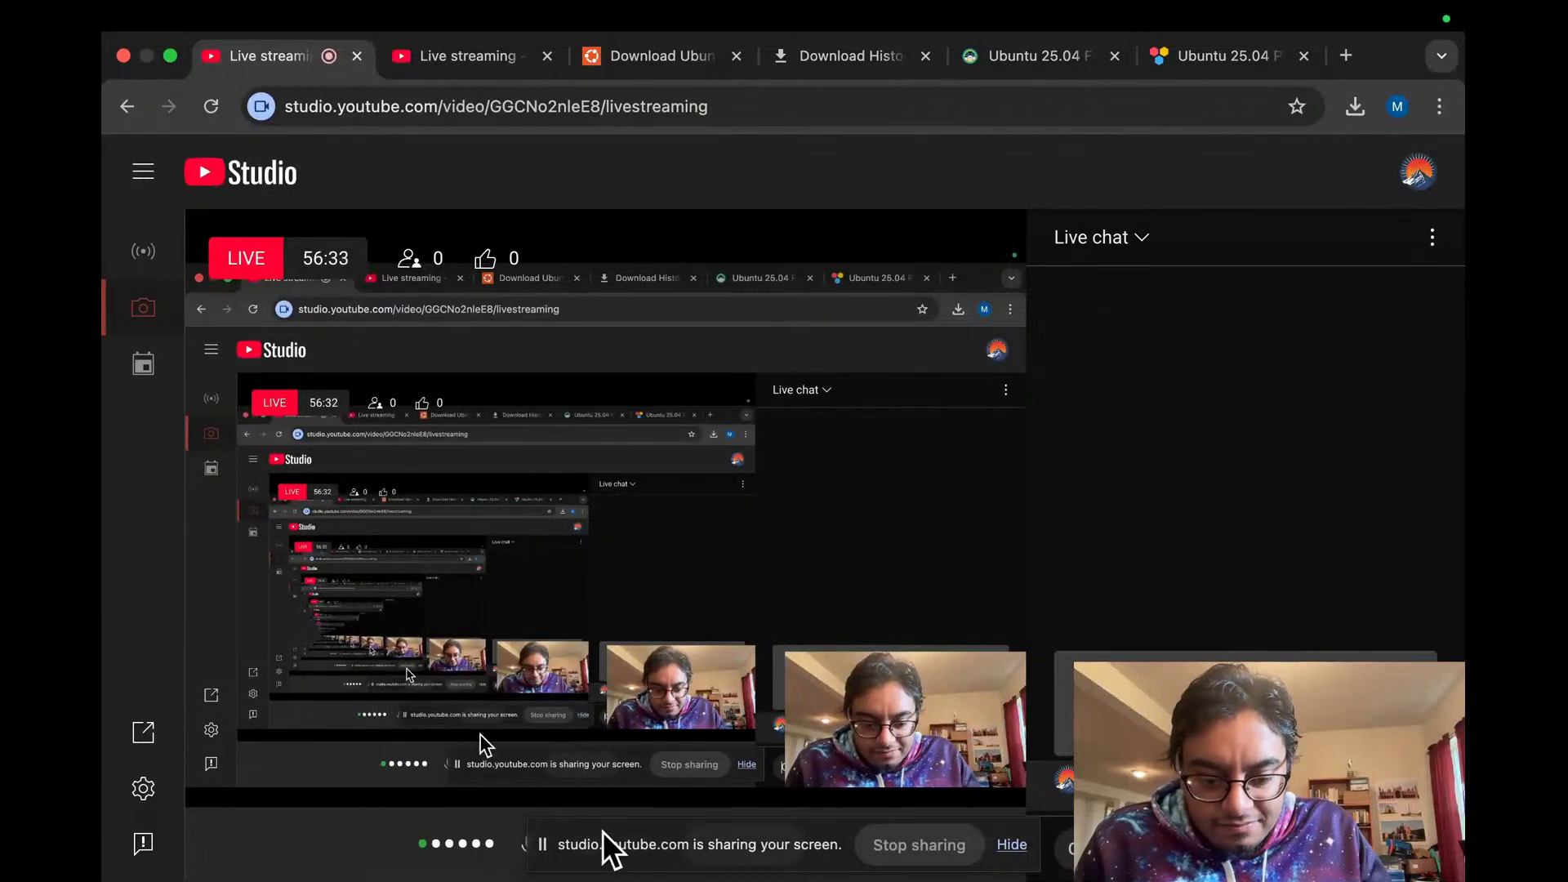
pyautogui.click(1013, 849)
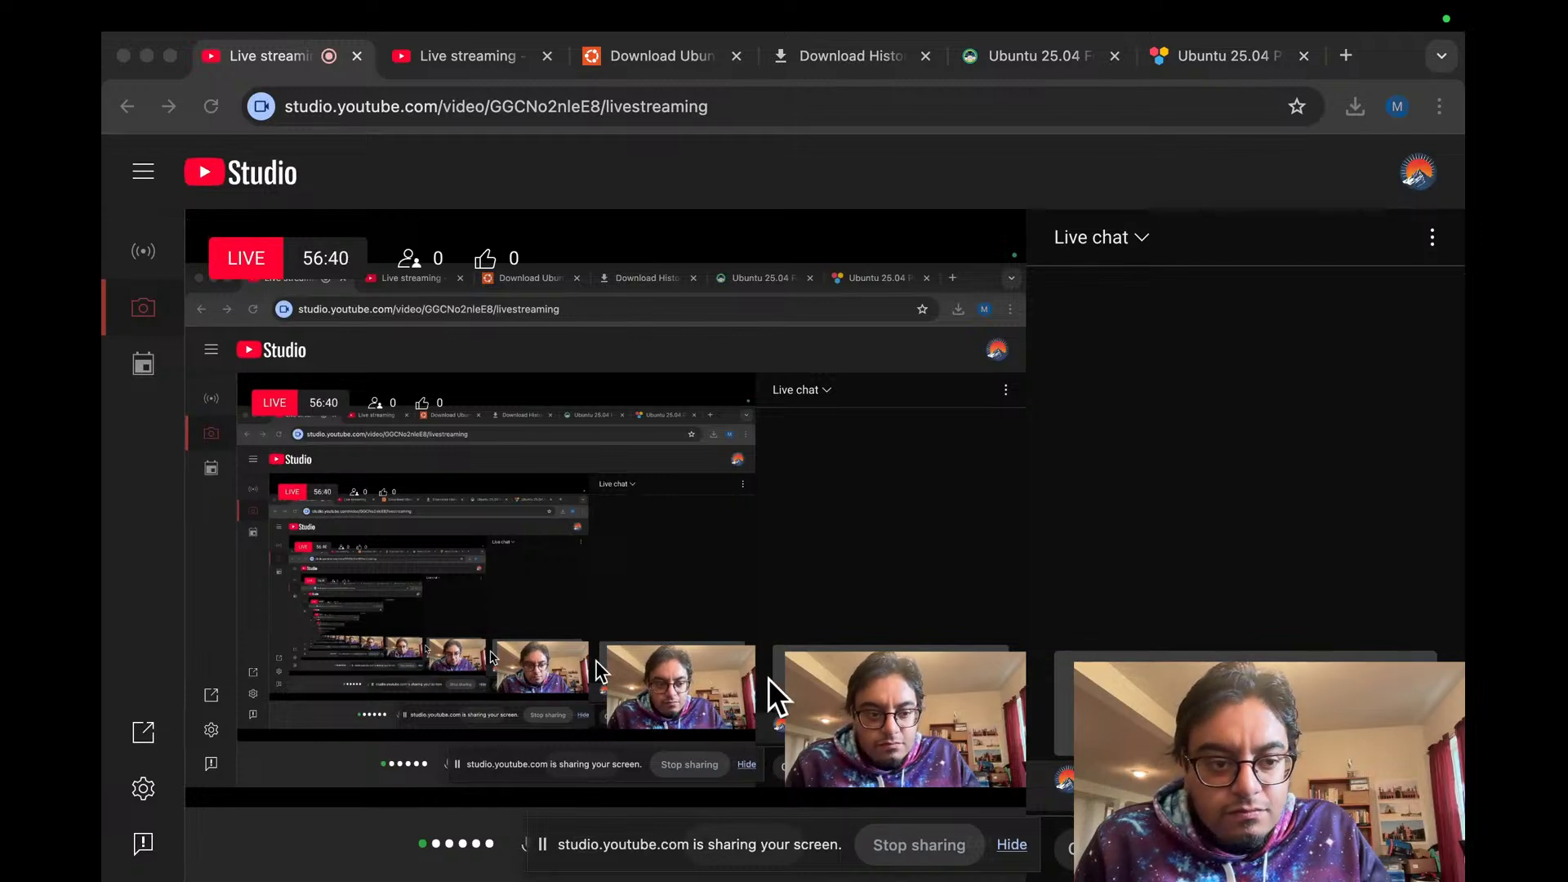
pyautogui.hotkey('ctrl', 'Left')
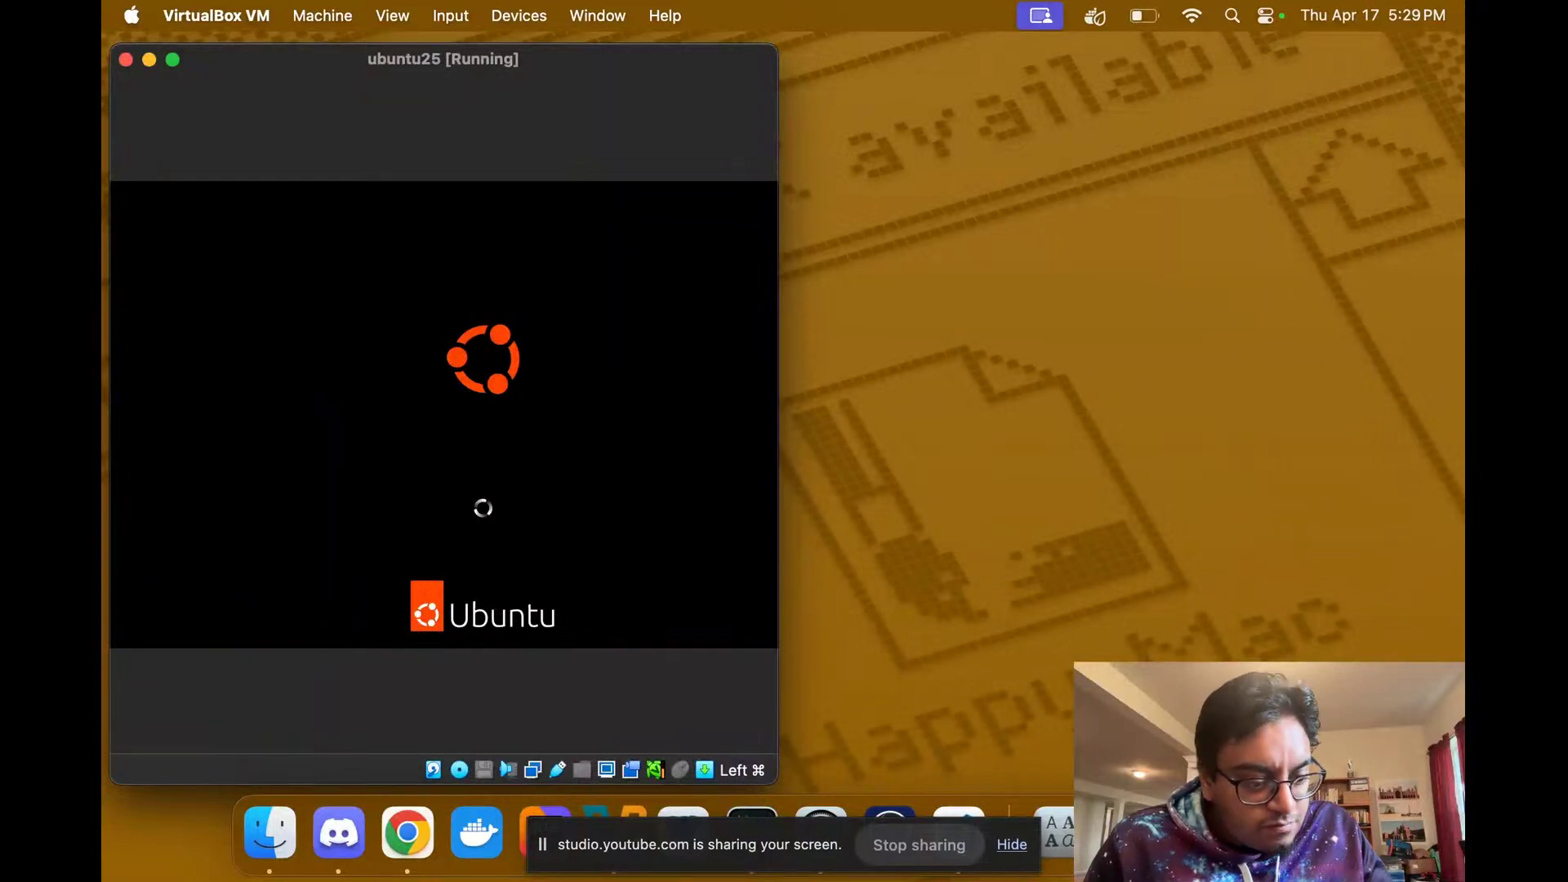
pyautogui.hotkey('ctrl', 'Right')
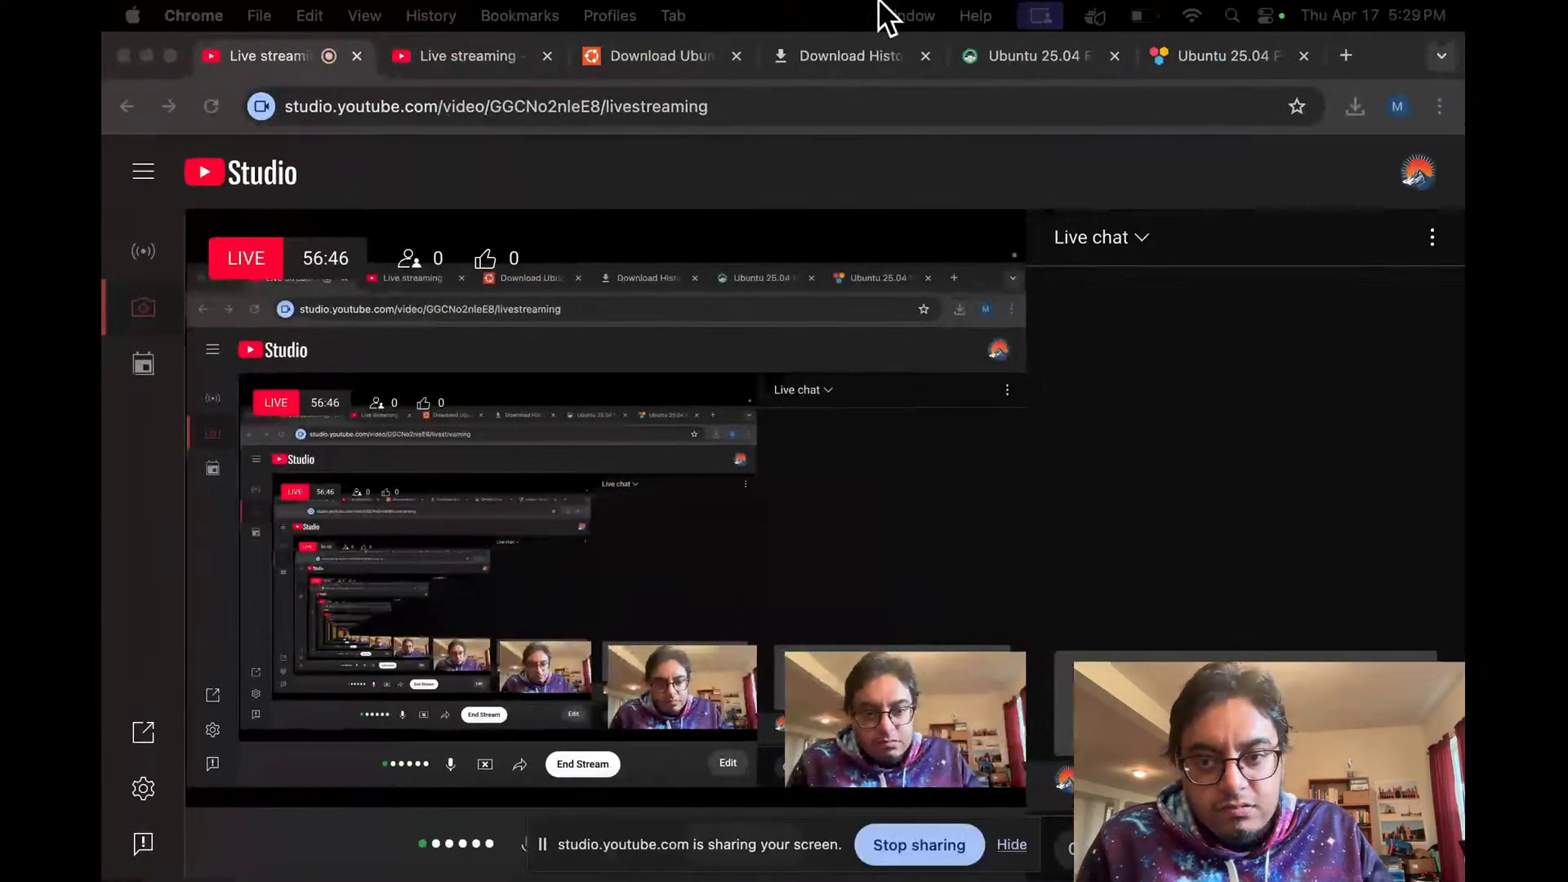
# Step: In a new tab, search 'ubuntu 25 04 arm taking a long time to install' and scan the results
pyautogui.click(1342, 55)
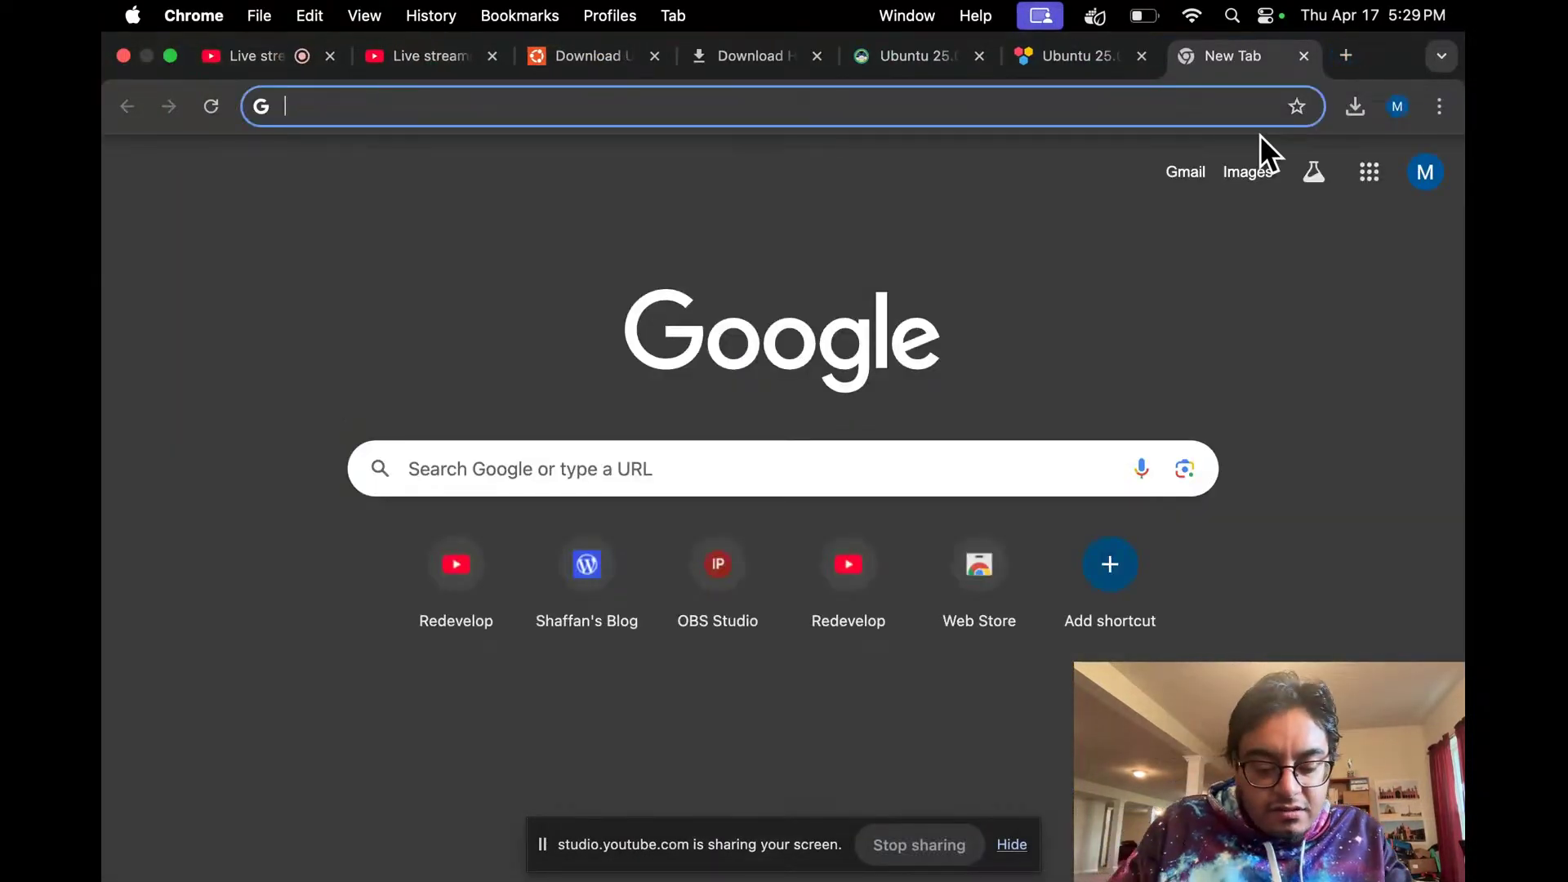
pyautogui.write('ubuntu 2')
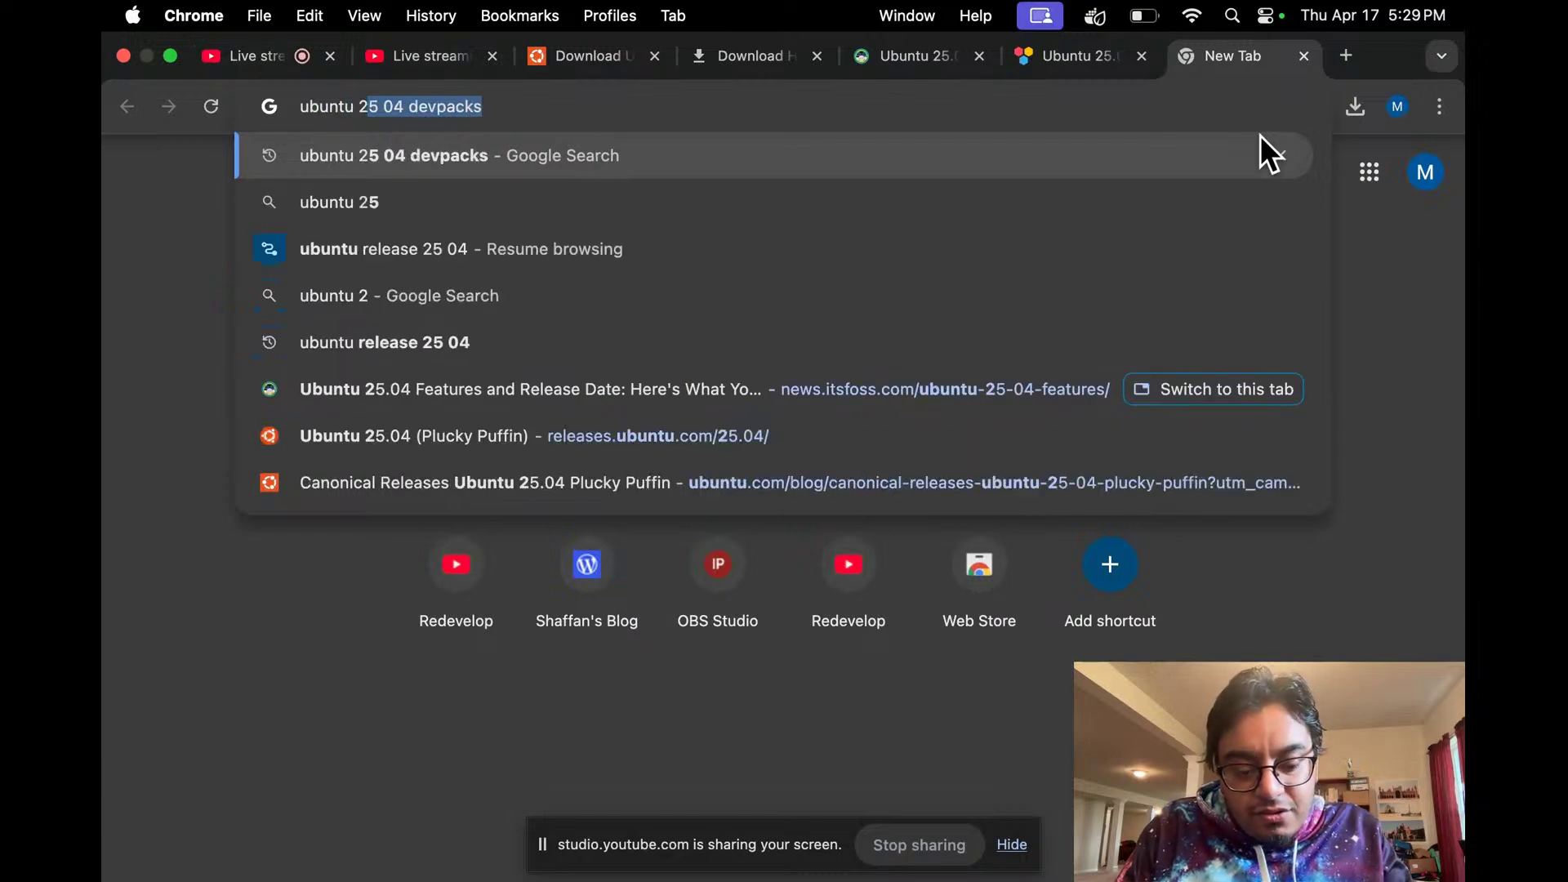
pyautogui.write('5 04 arm tak')
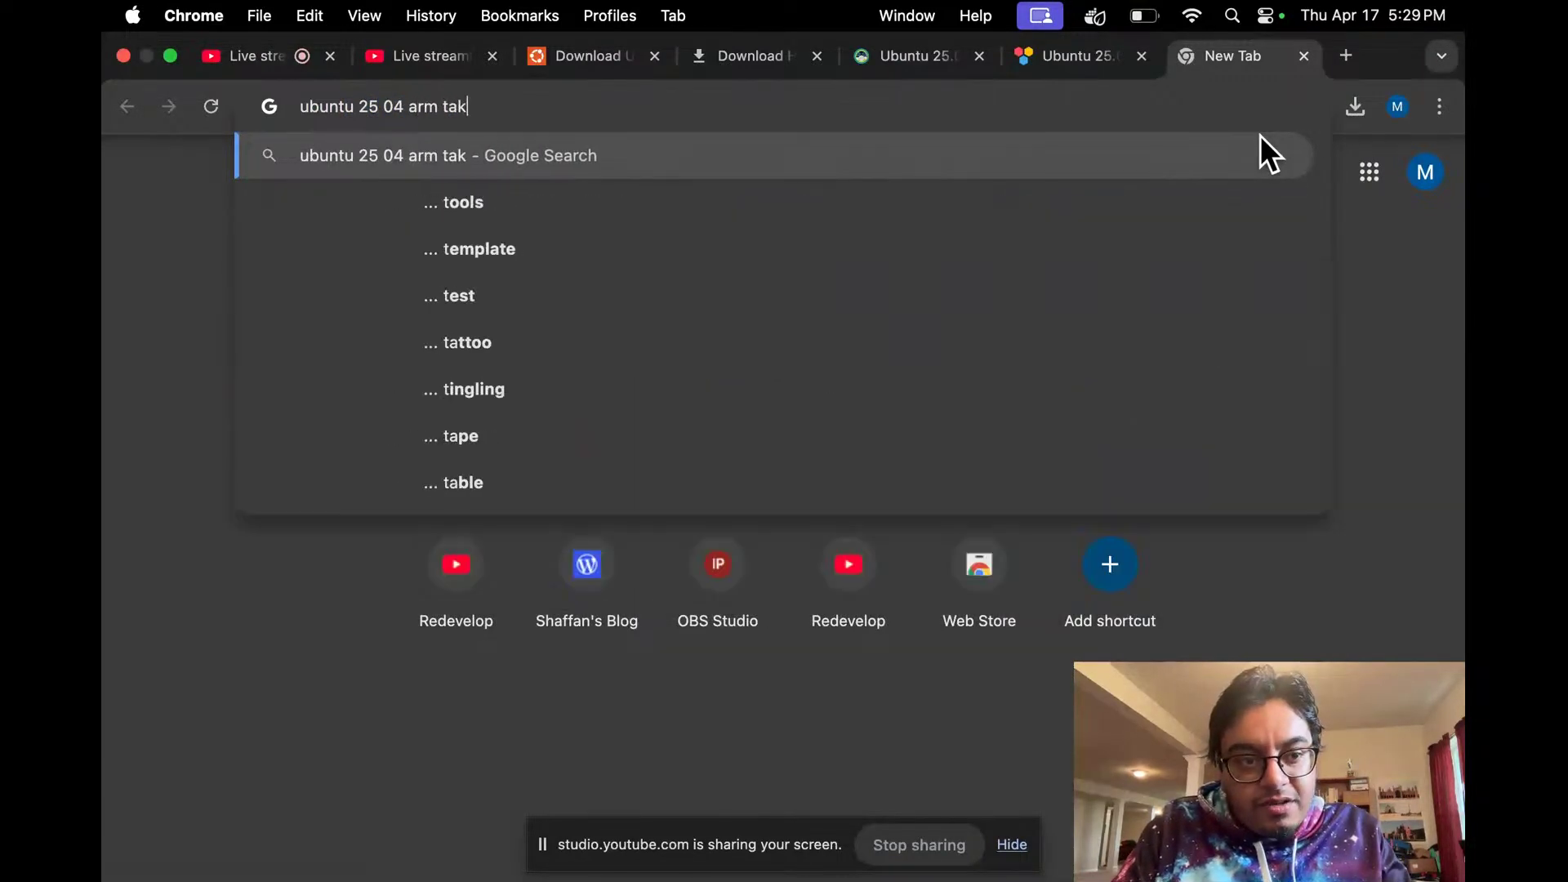
pyautogui.write('ing a long time to ins')
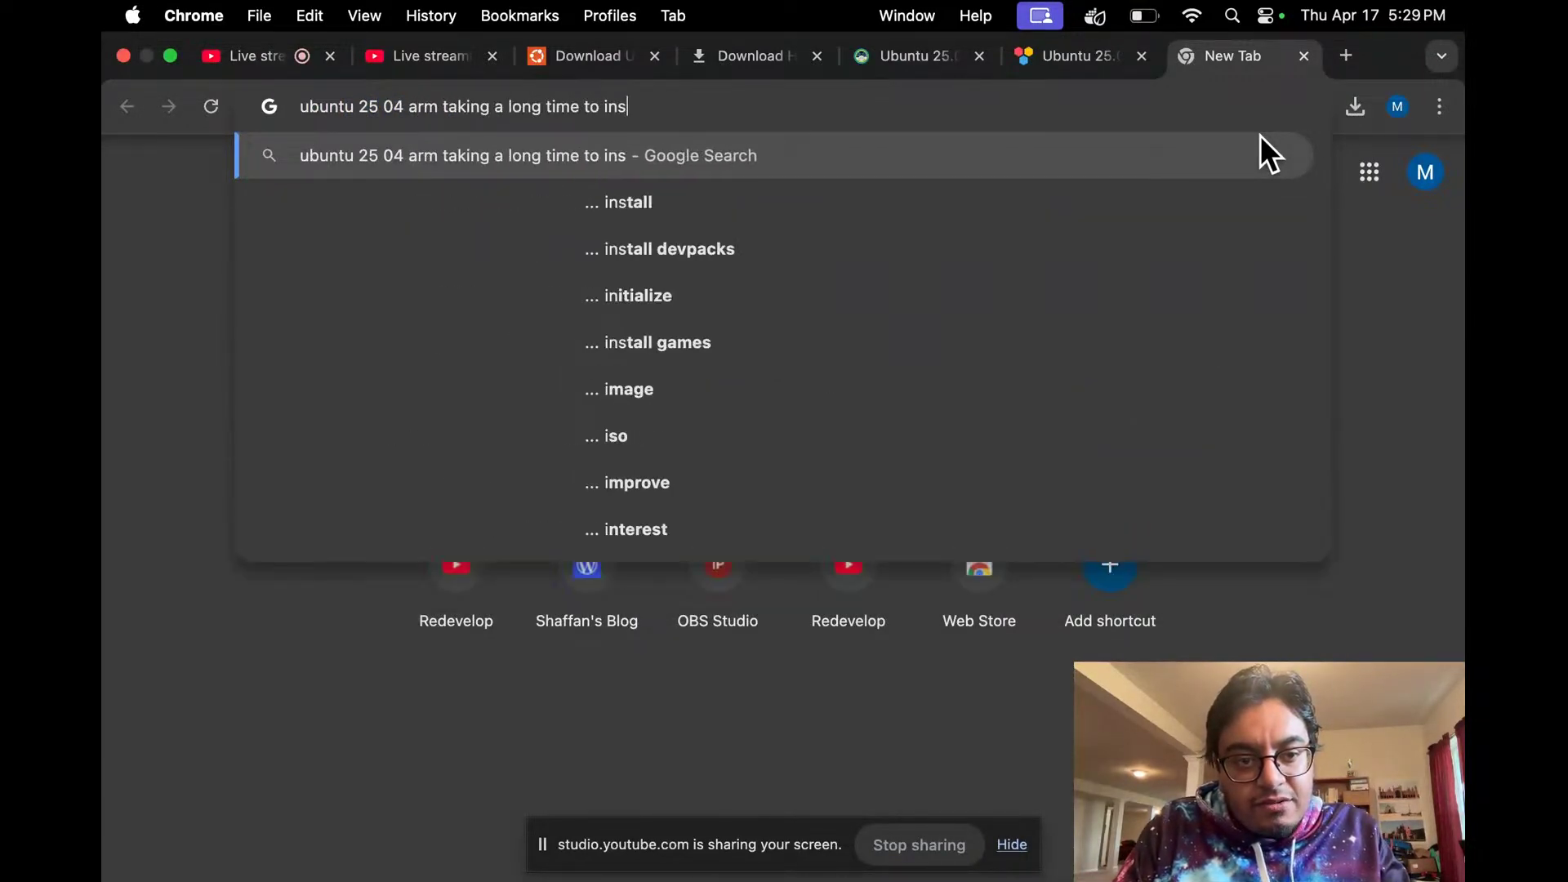
pyautogui.write('tall')
pyautogui.press('Return')
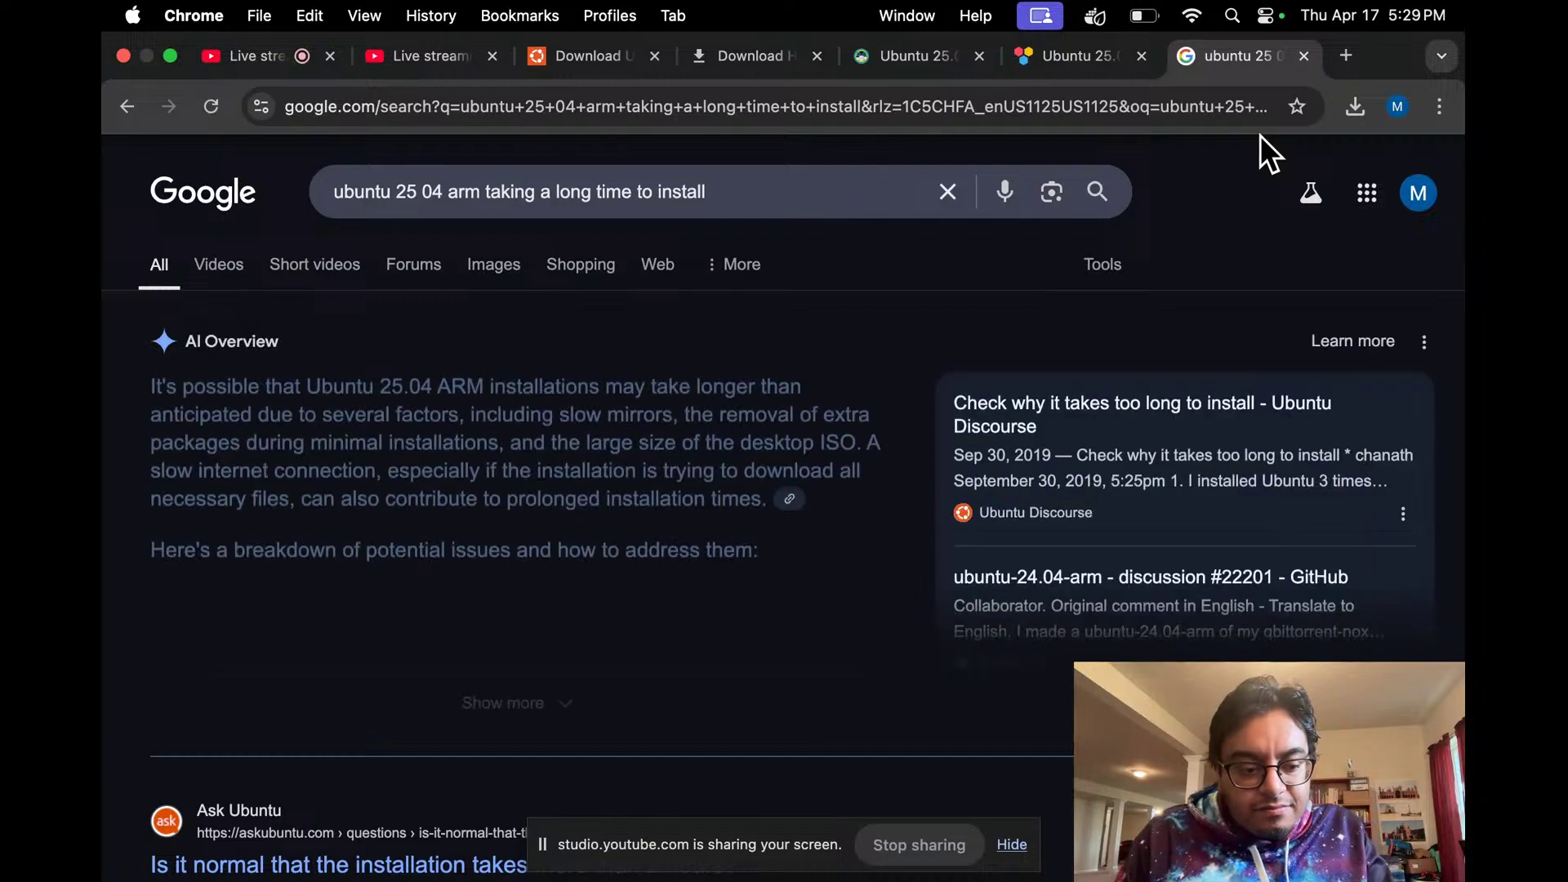
pyautogui.scroll(-3, 969, 323)
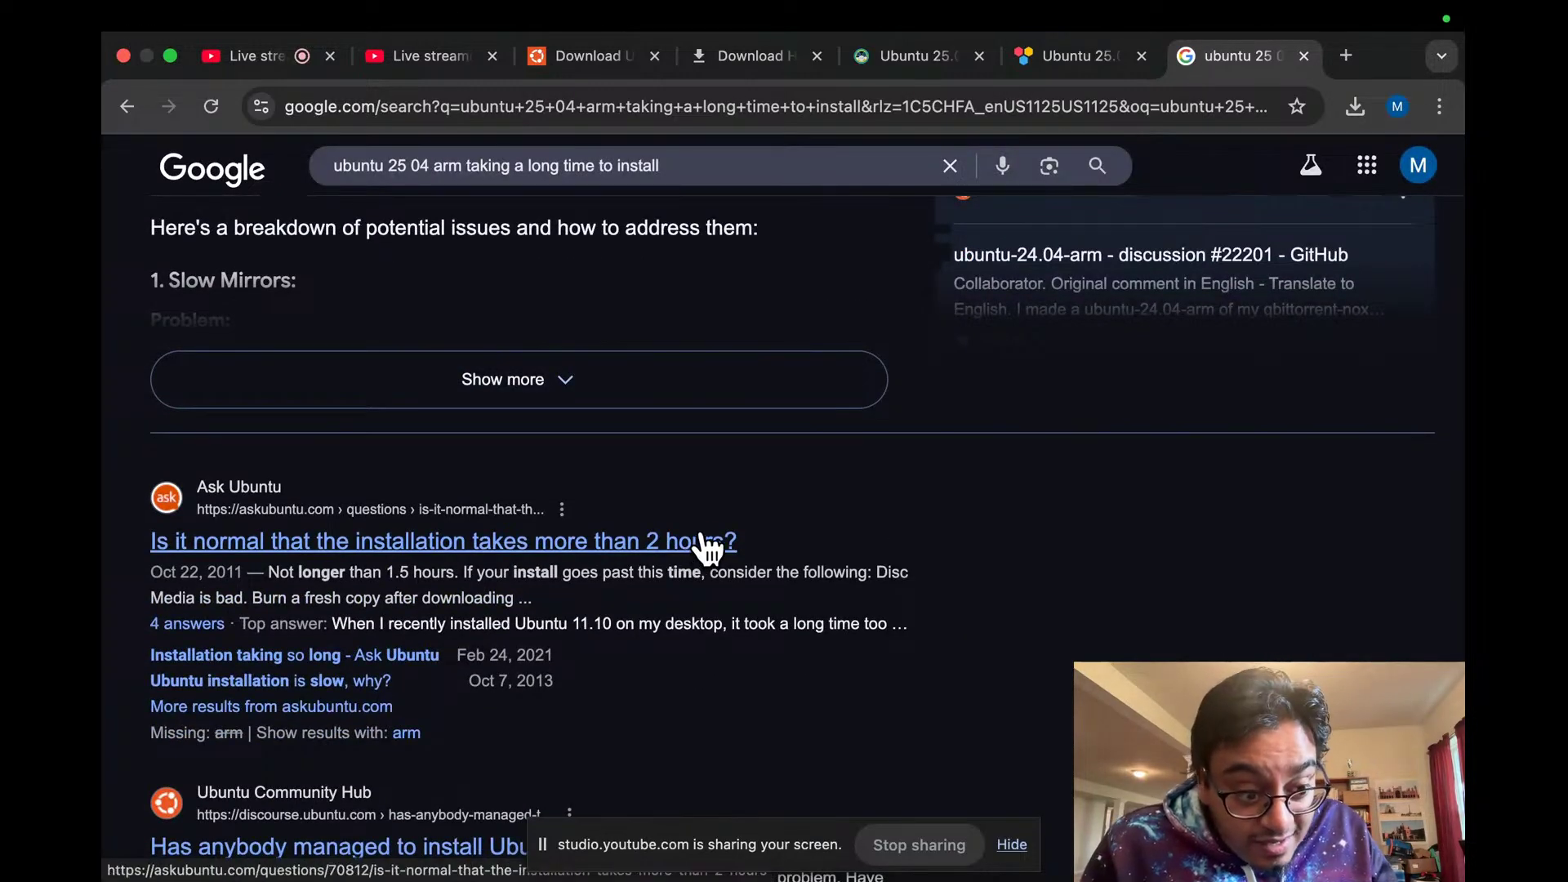
pyautogui.scroll(-3, 550, 509)
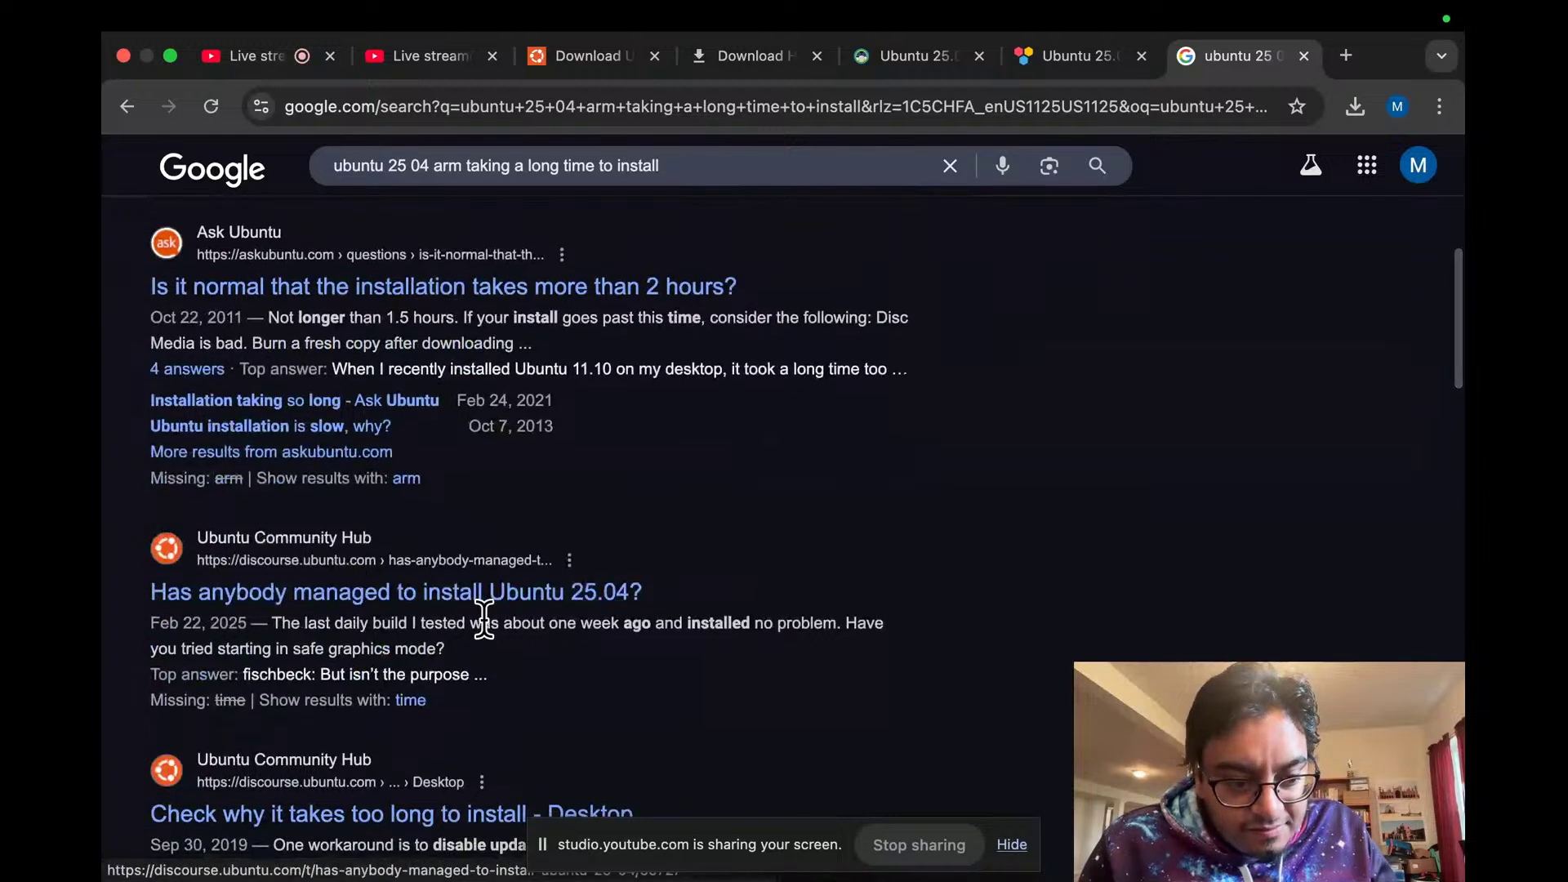
# Step: Open the Ubuntu Discourse thread on installing 25.04, accept cookies, and read the replies
pyautogui.click(530, 593)
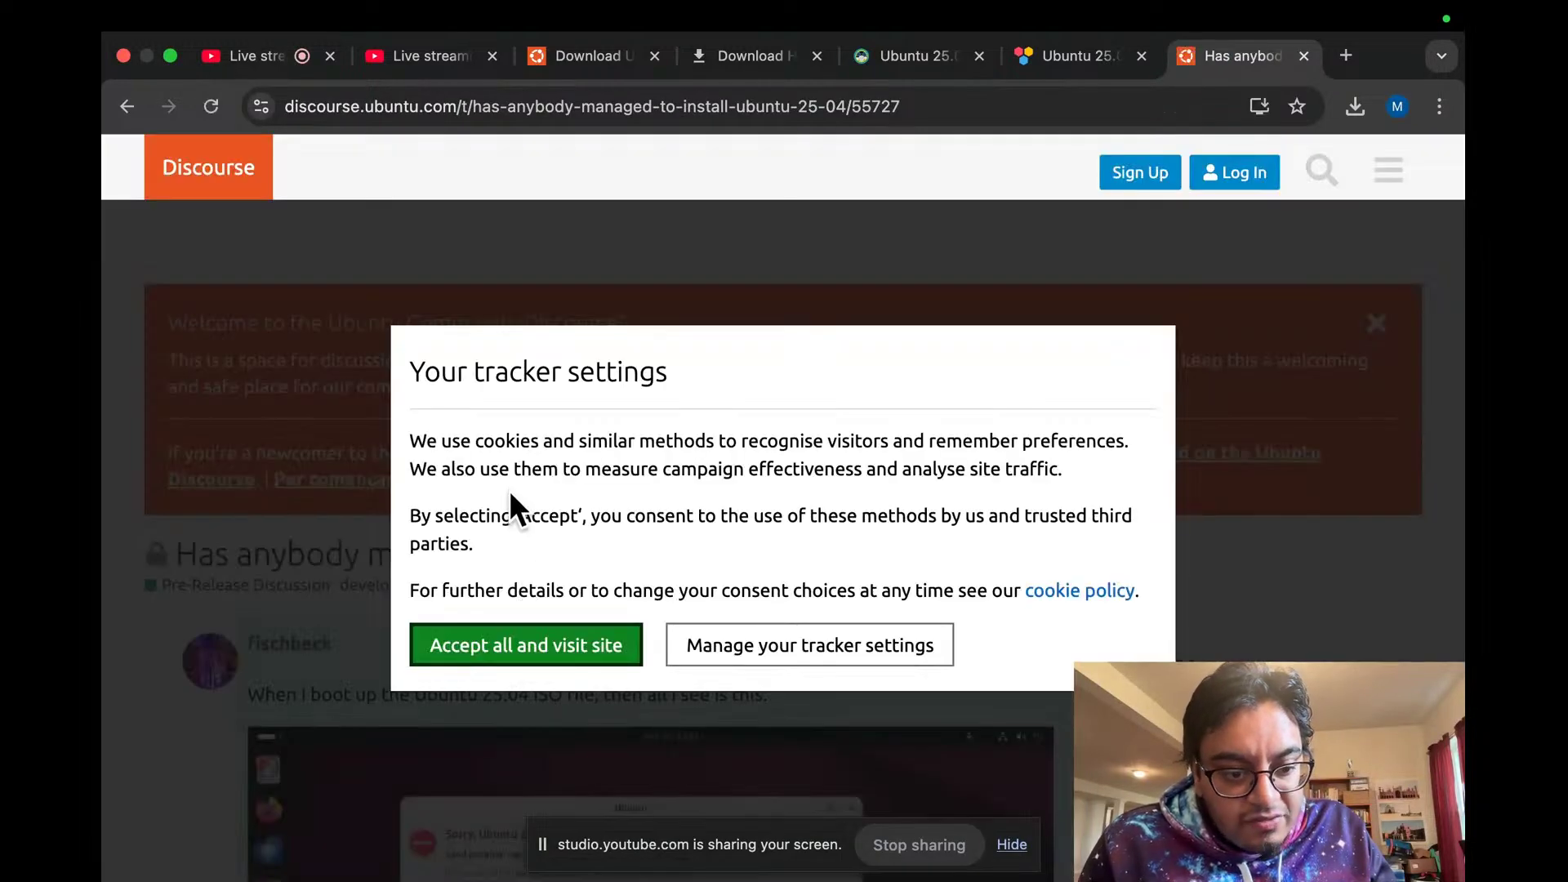
pyautogui.click(515, 646)
pyautogui.scroll(-10, 519, 437)
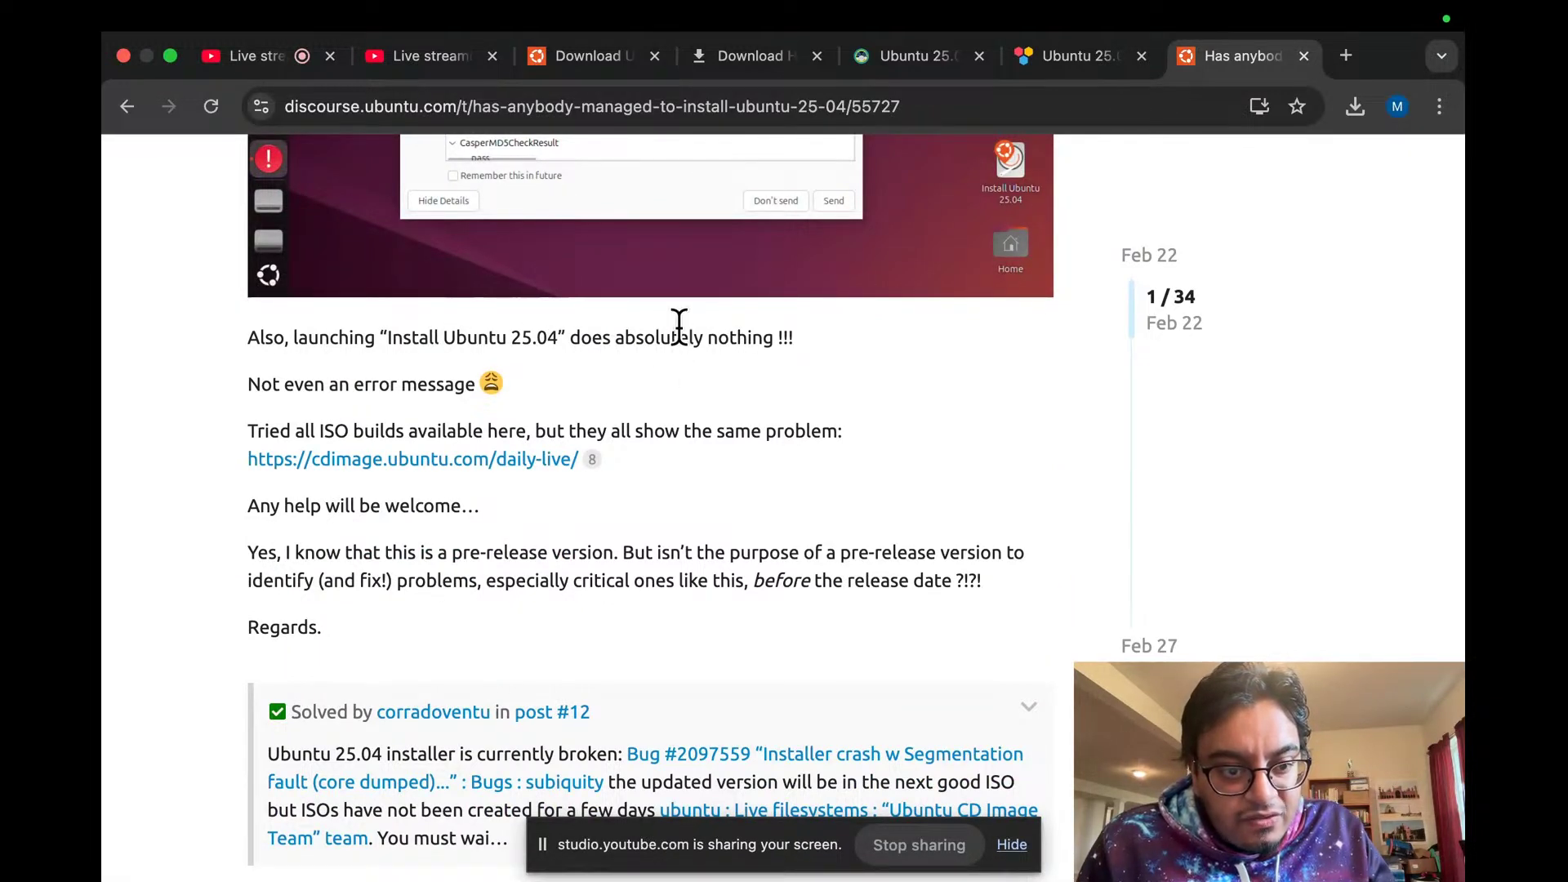
pyautogui.scroll(5, 679, 327)
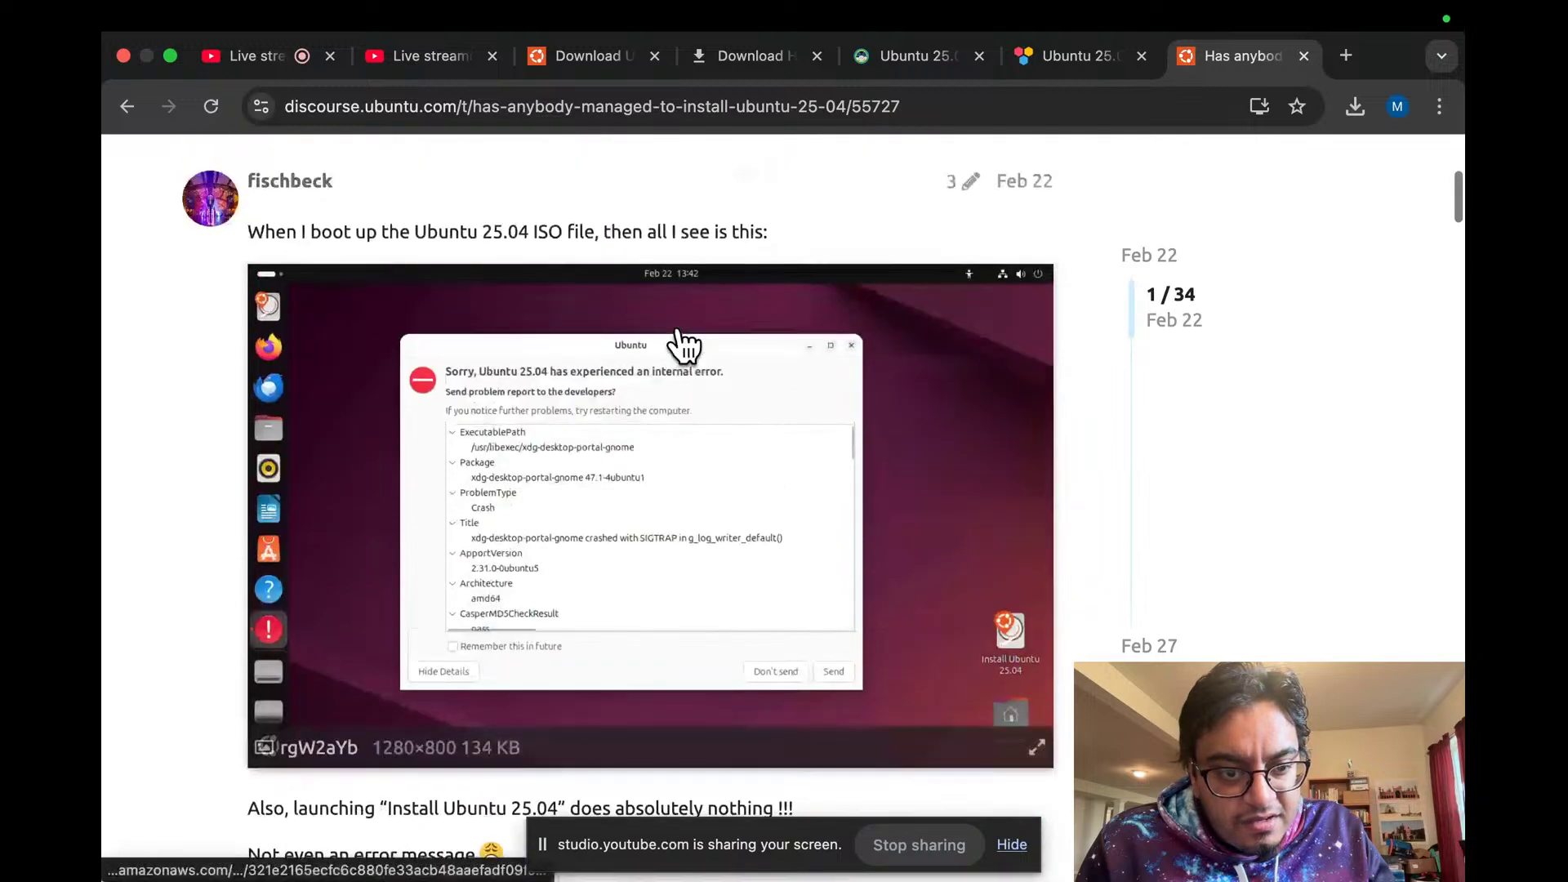
pyautogui.scroll(-1, 683, 346)
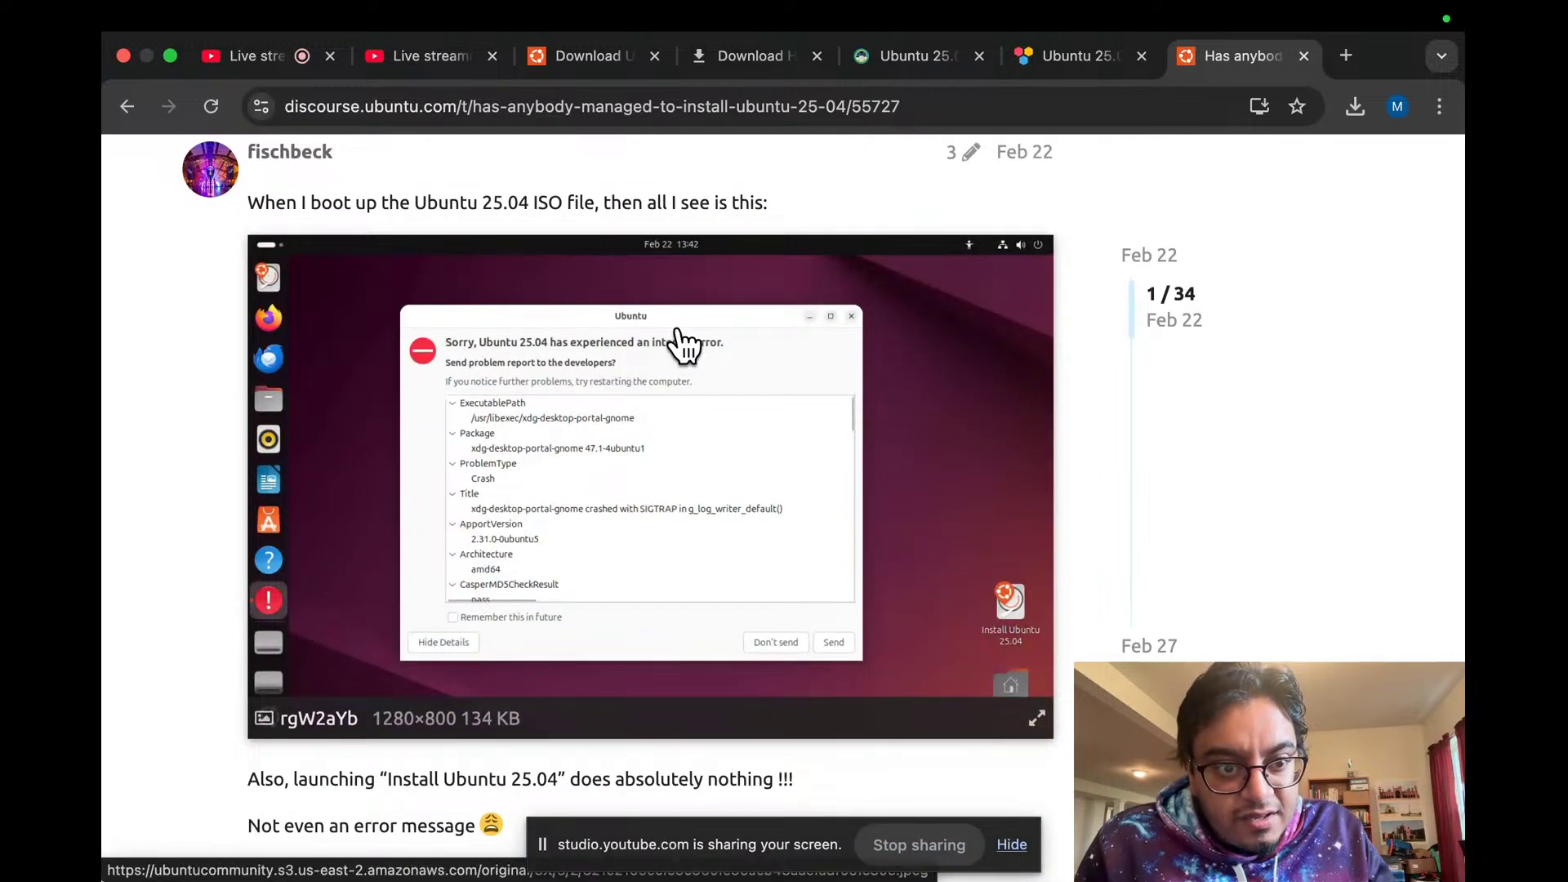
pyautogui.scroll(-6, 682, 345)
pyautogui.scroll(5, 683, 345)
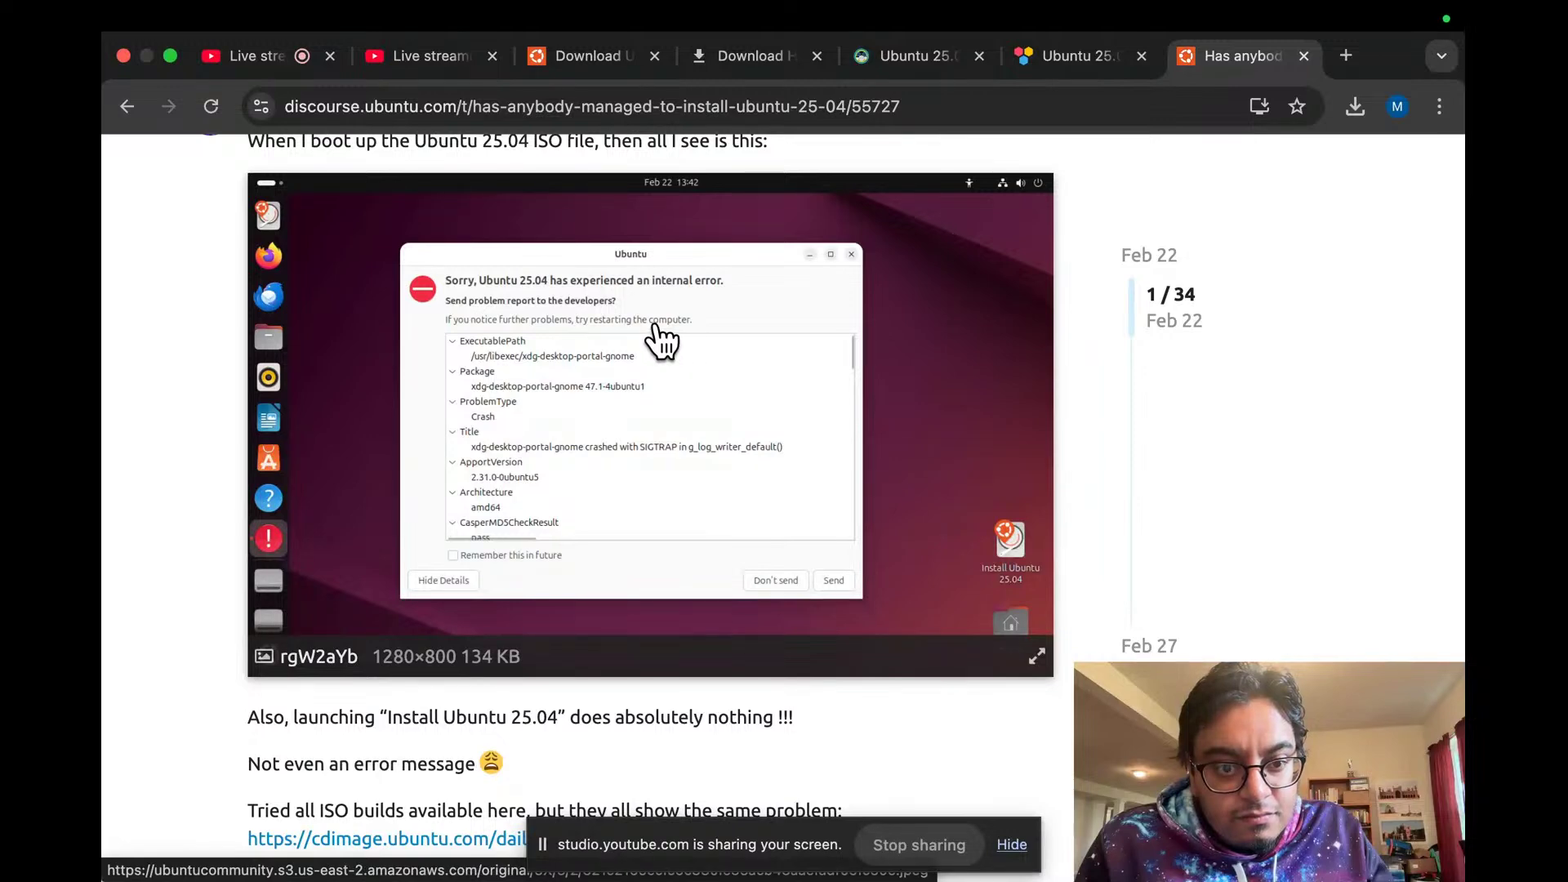
pyautogui.scroll(-8, 658, 326)
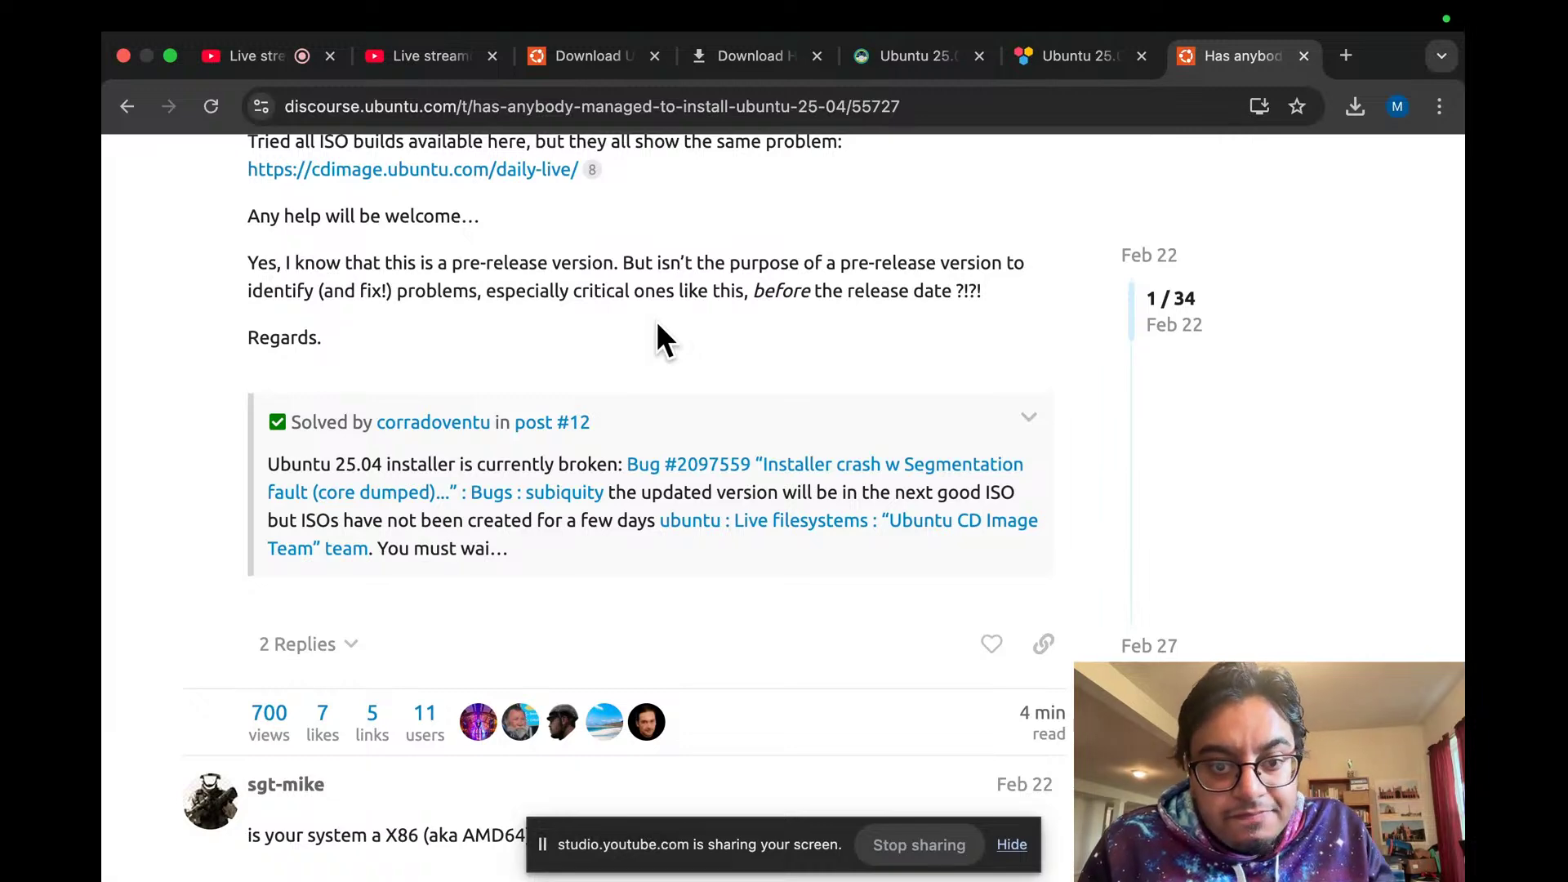
pyautogui.scroll(-1, 659, 327)
pyautogui.scroll(3, 658, 327)
pyautogui.scroll(-9, 658, 328)
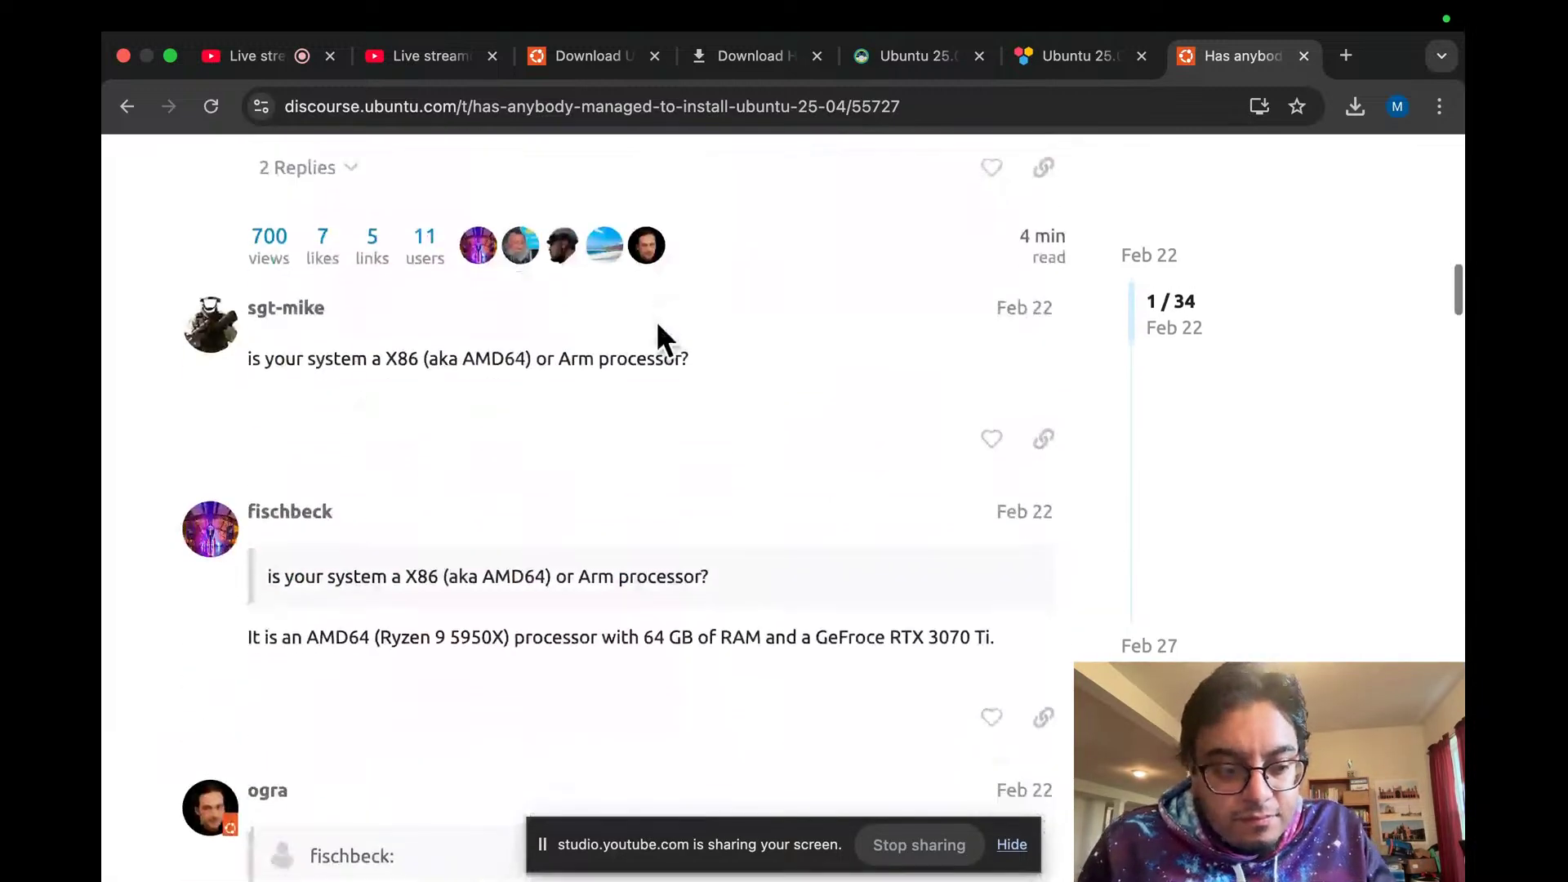
pyautogui.scroll(-1, 658, 328)
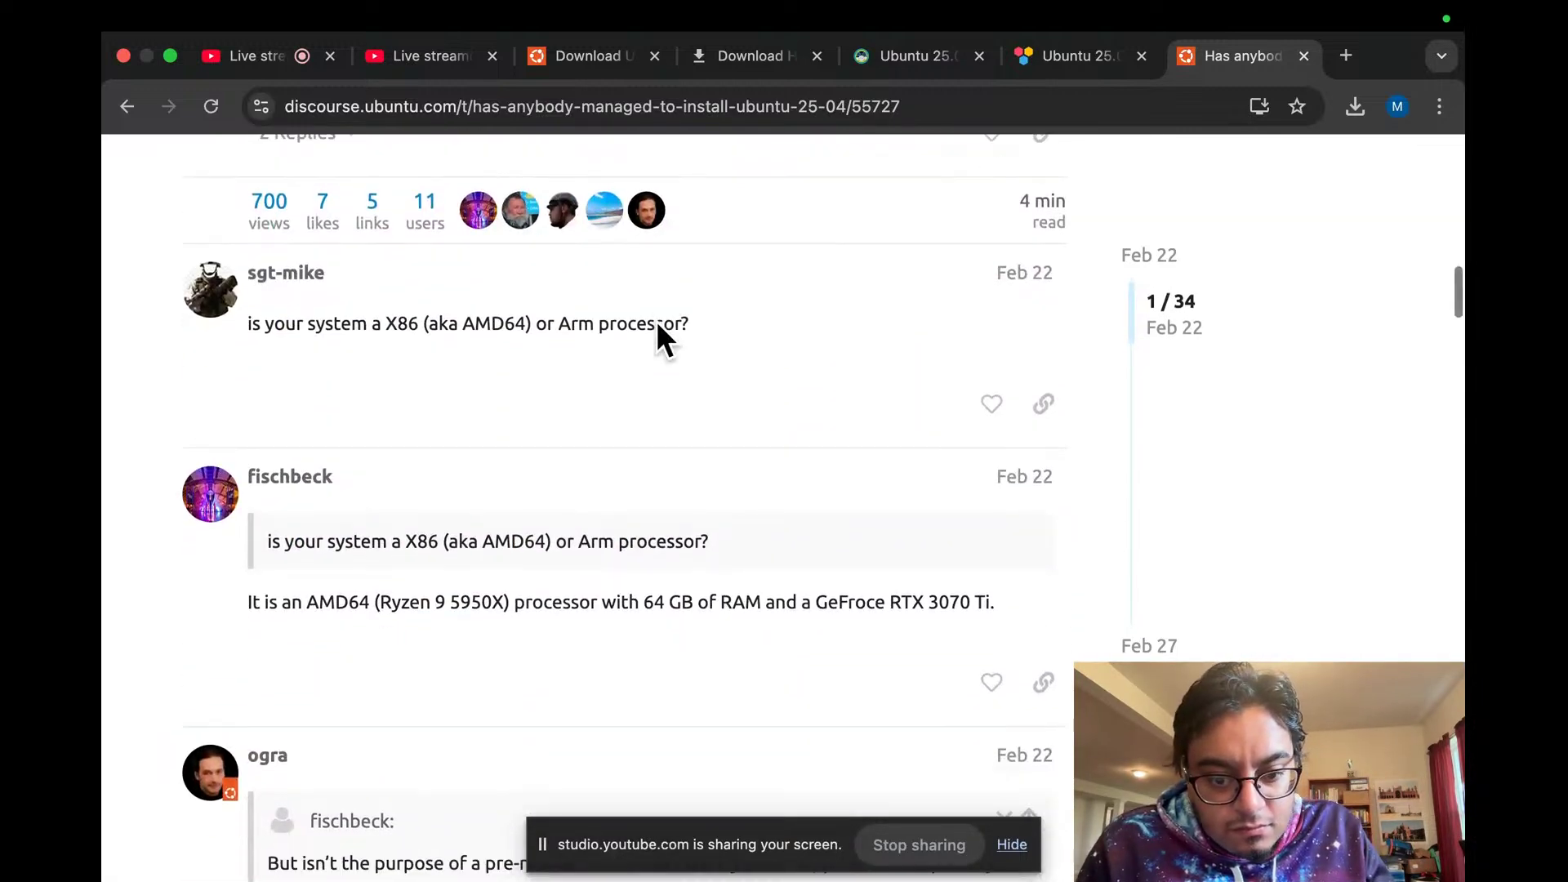
pyautogui.scroll(-5, 659, 327)
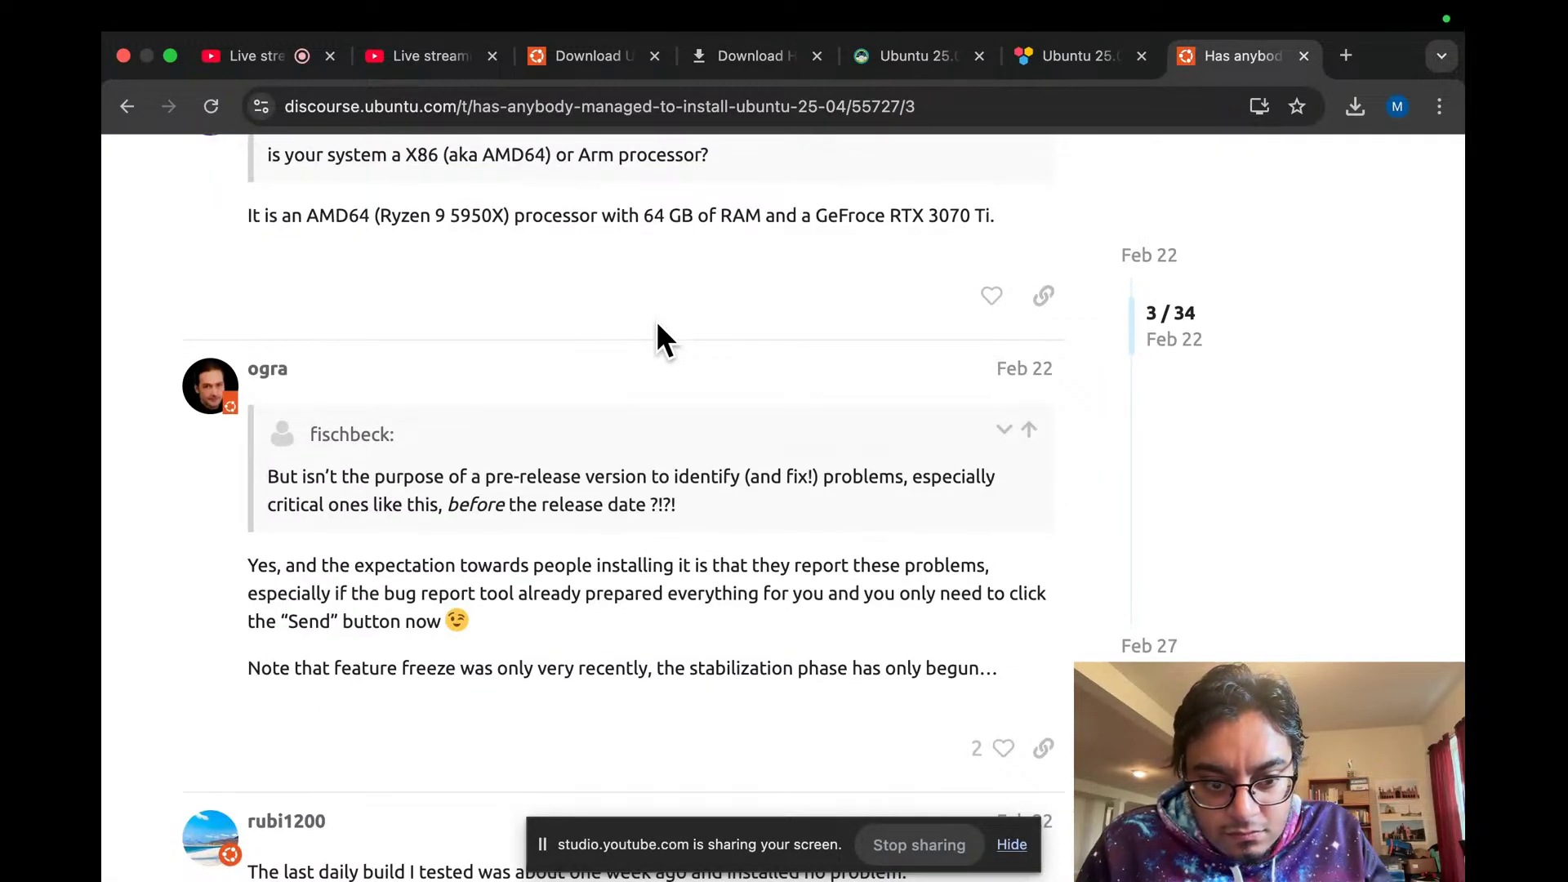
# Step: Glance at the booting VM twice while continuing to read the Discourse thread
pyautogui.hotkey('ctrl', 'Left')
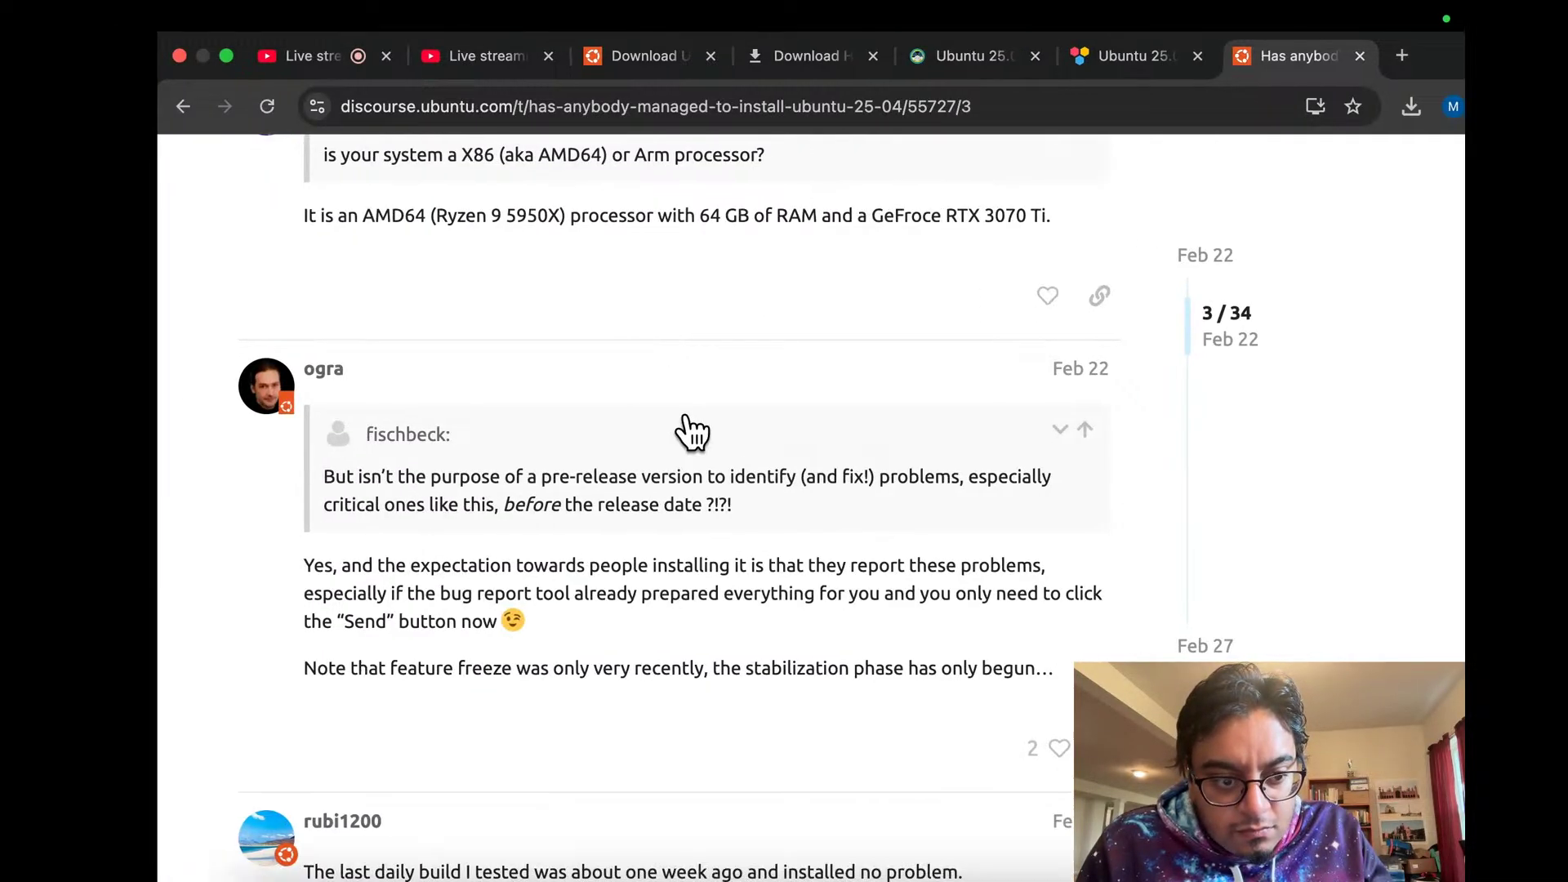
pyautogui.hotkey('ctrl', 'Right')
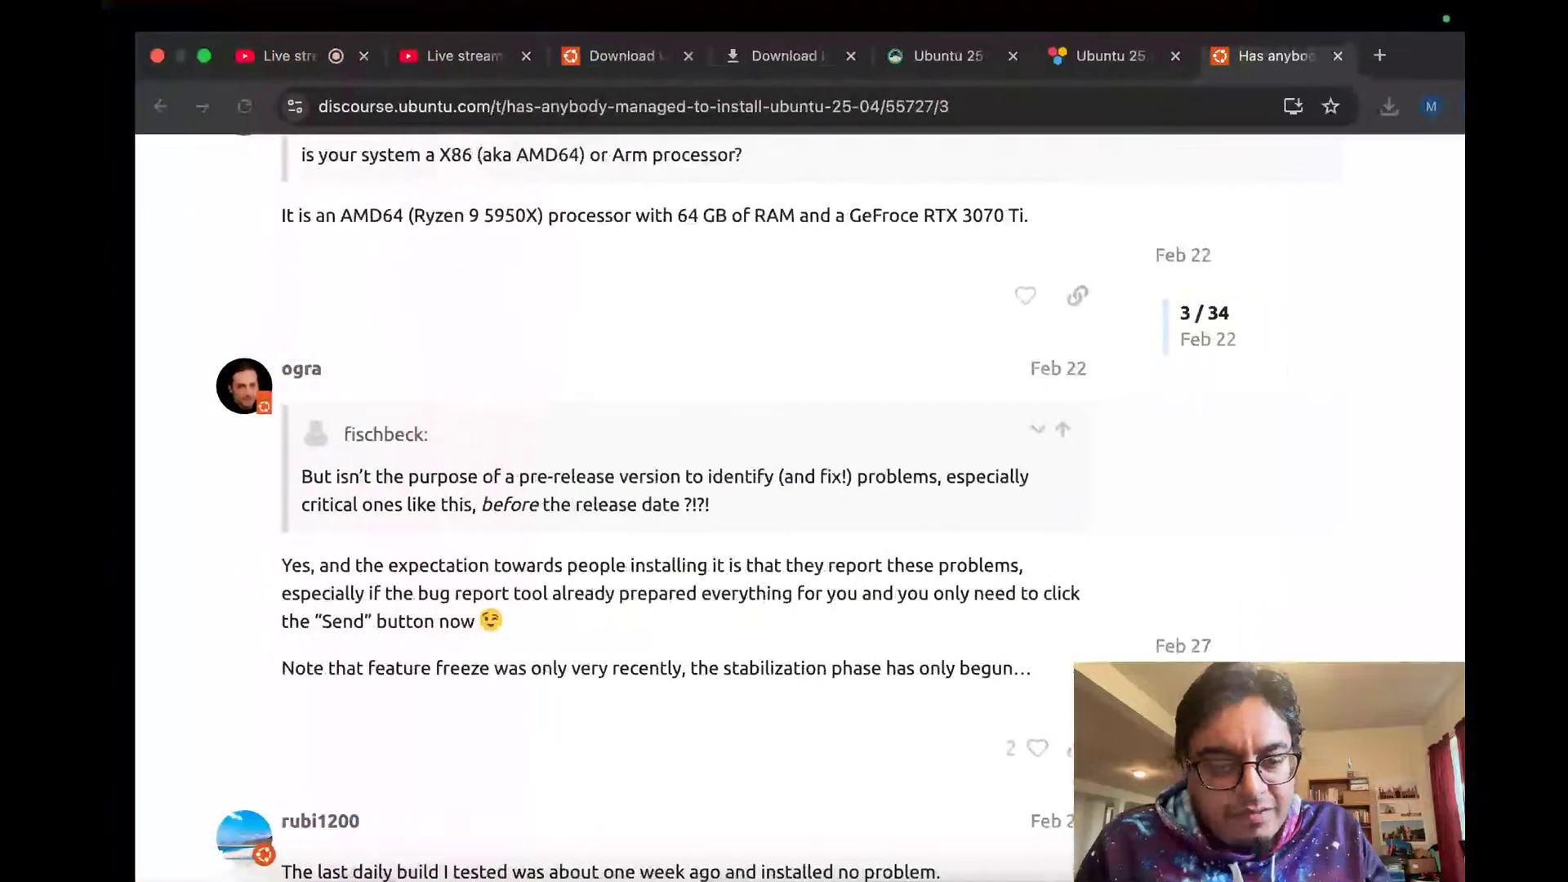
pyautogui.press('super+equal')
pyautogui.scroll(15, 687, 412)
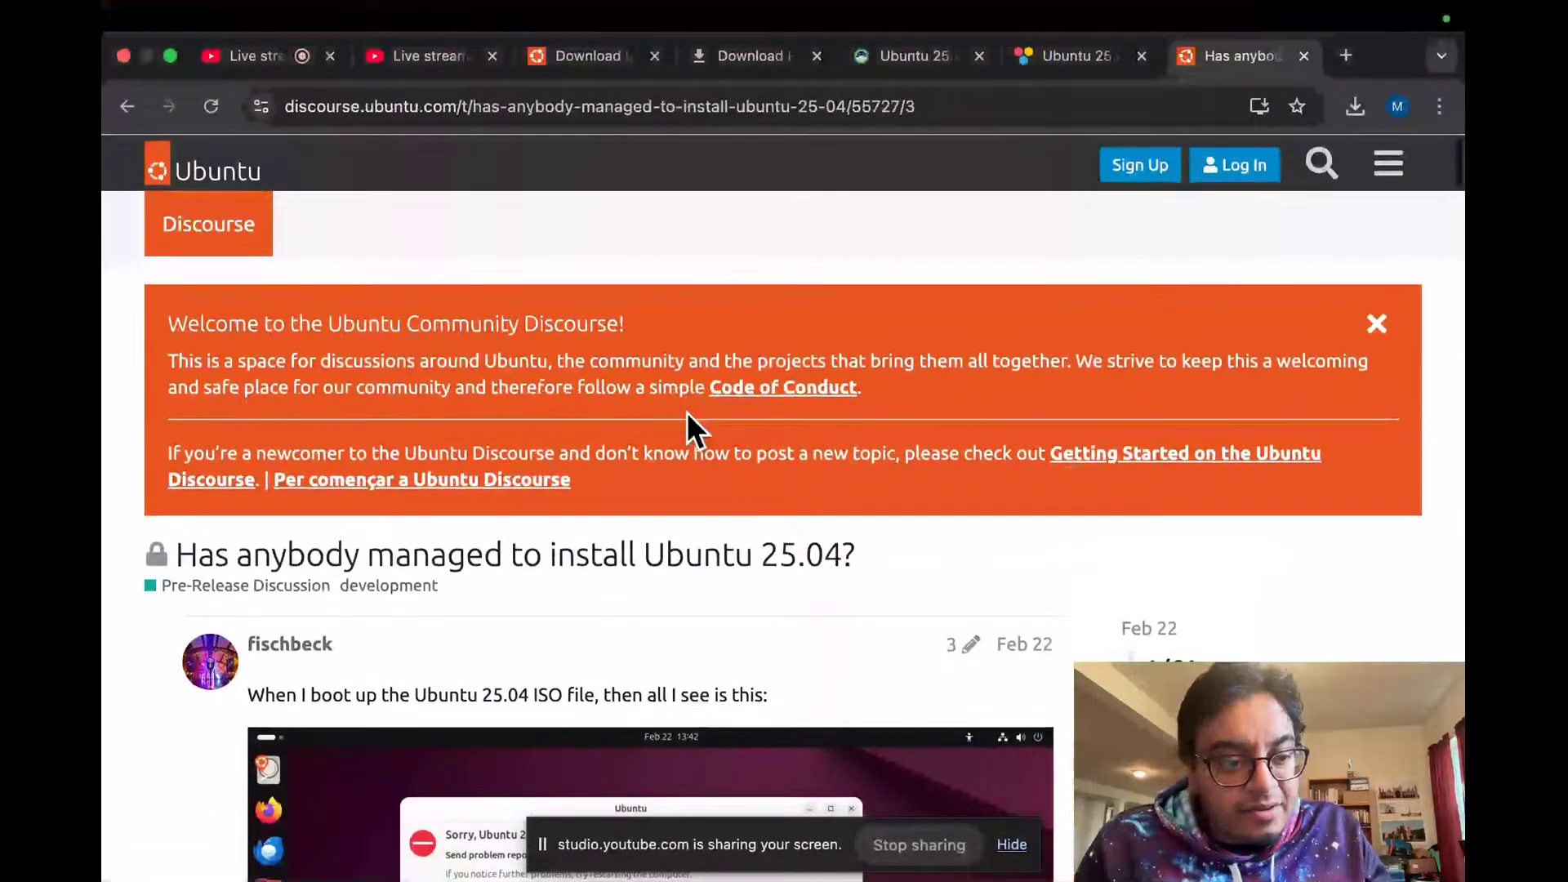
pyautogui.scroll(-8, 461, 629)
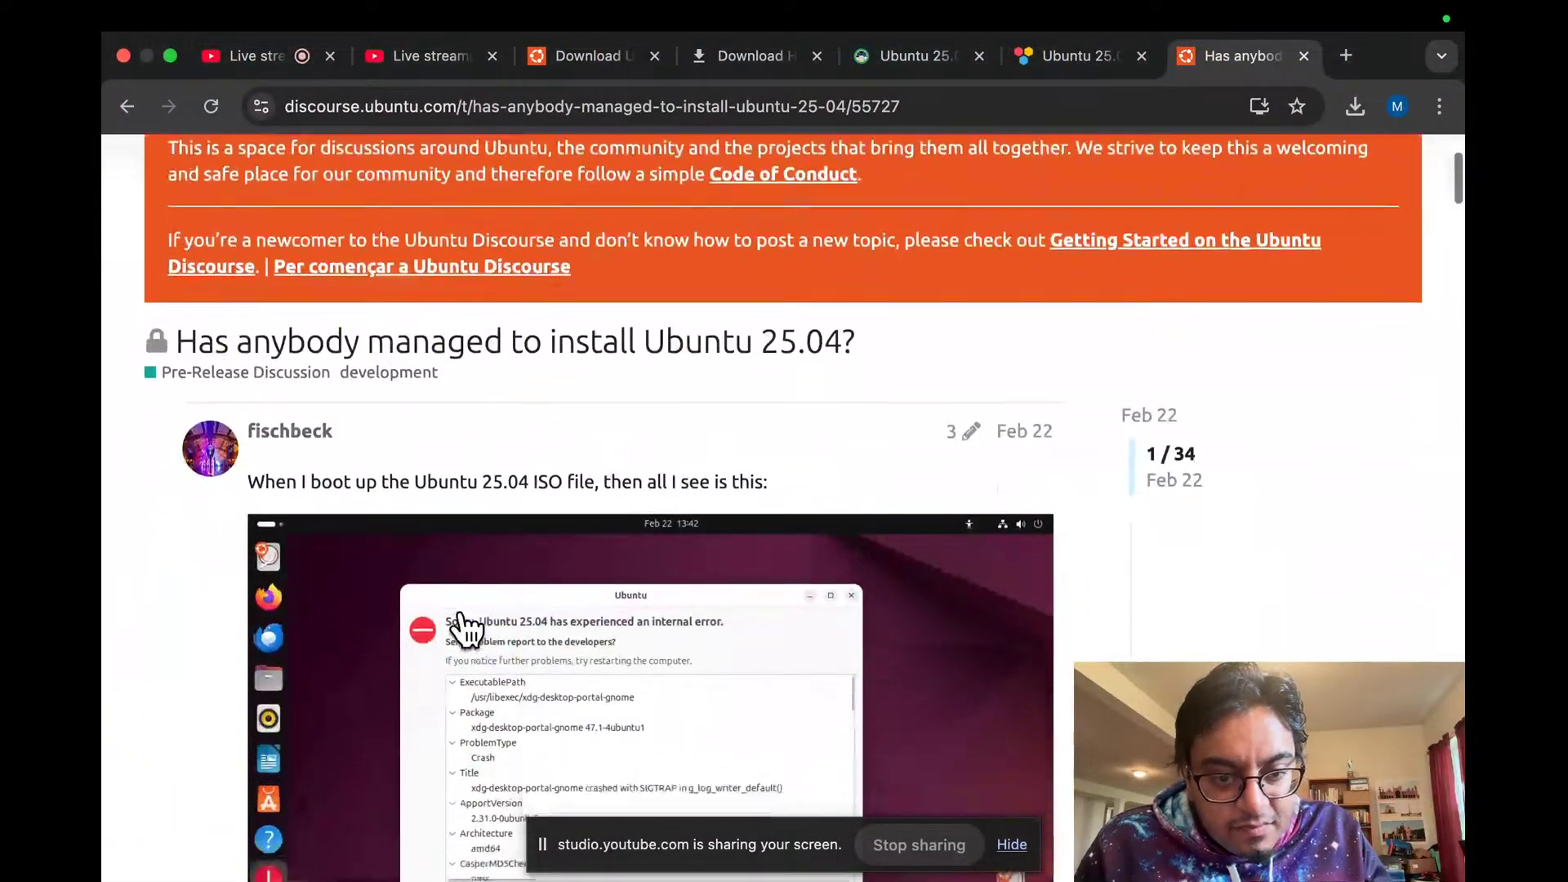
pyautogui.scroll(5, 461, 613)
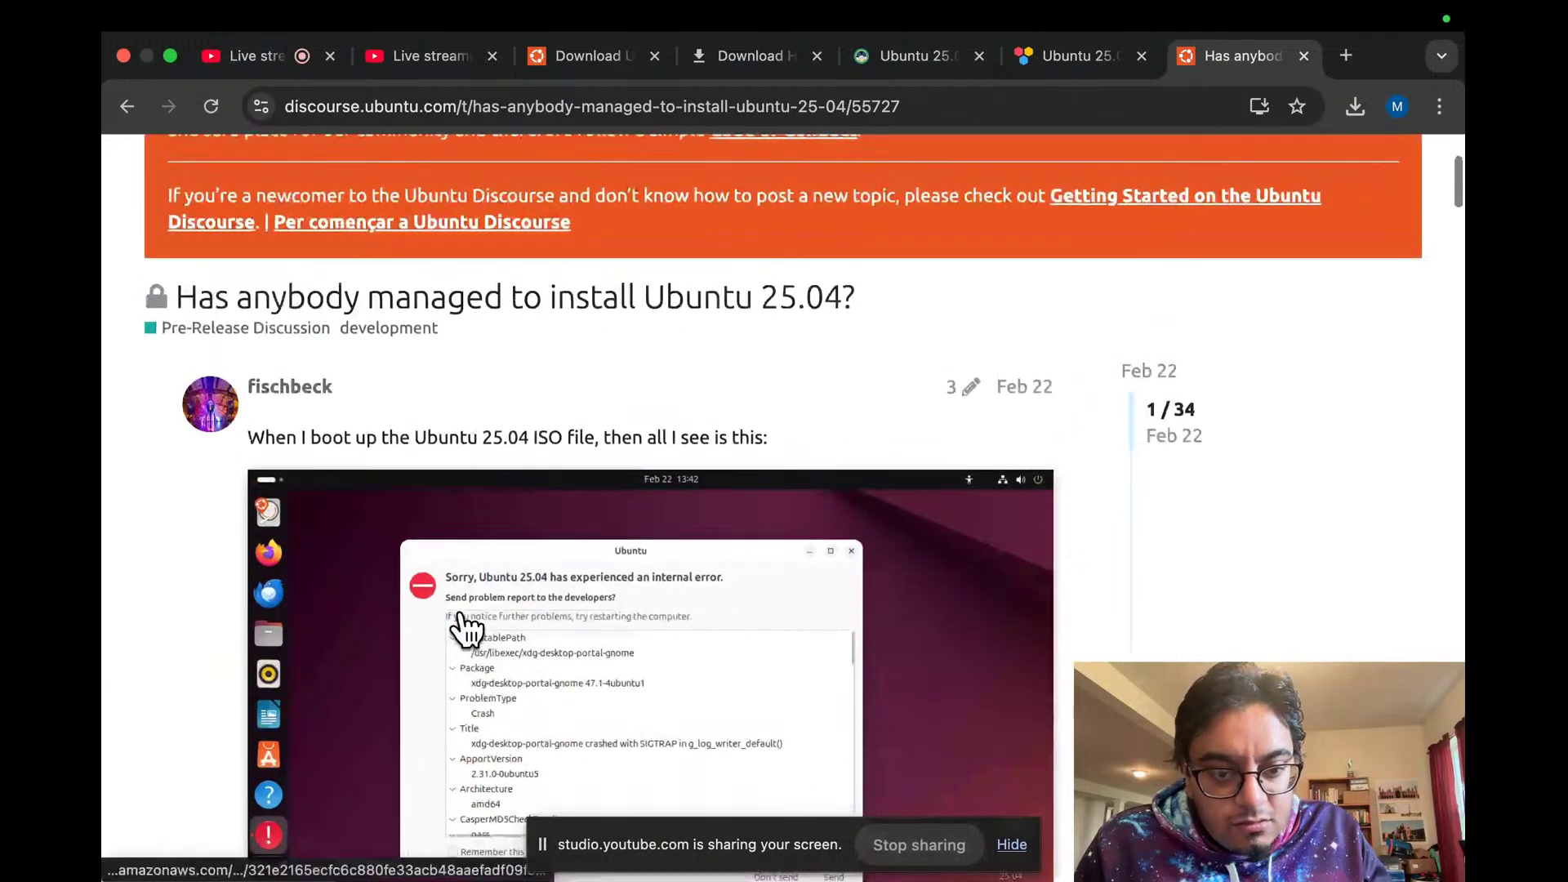
pyautogui.scroll(-9, 466, 629)
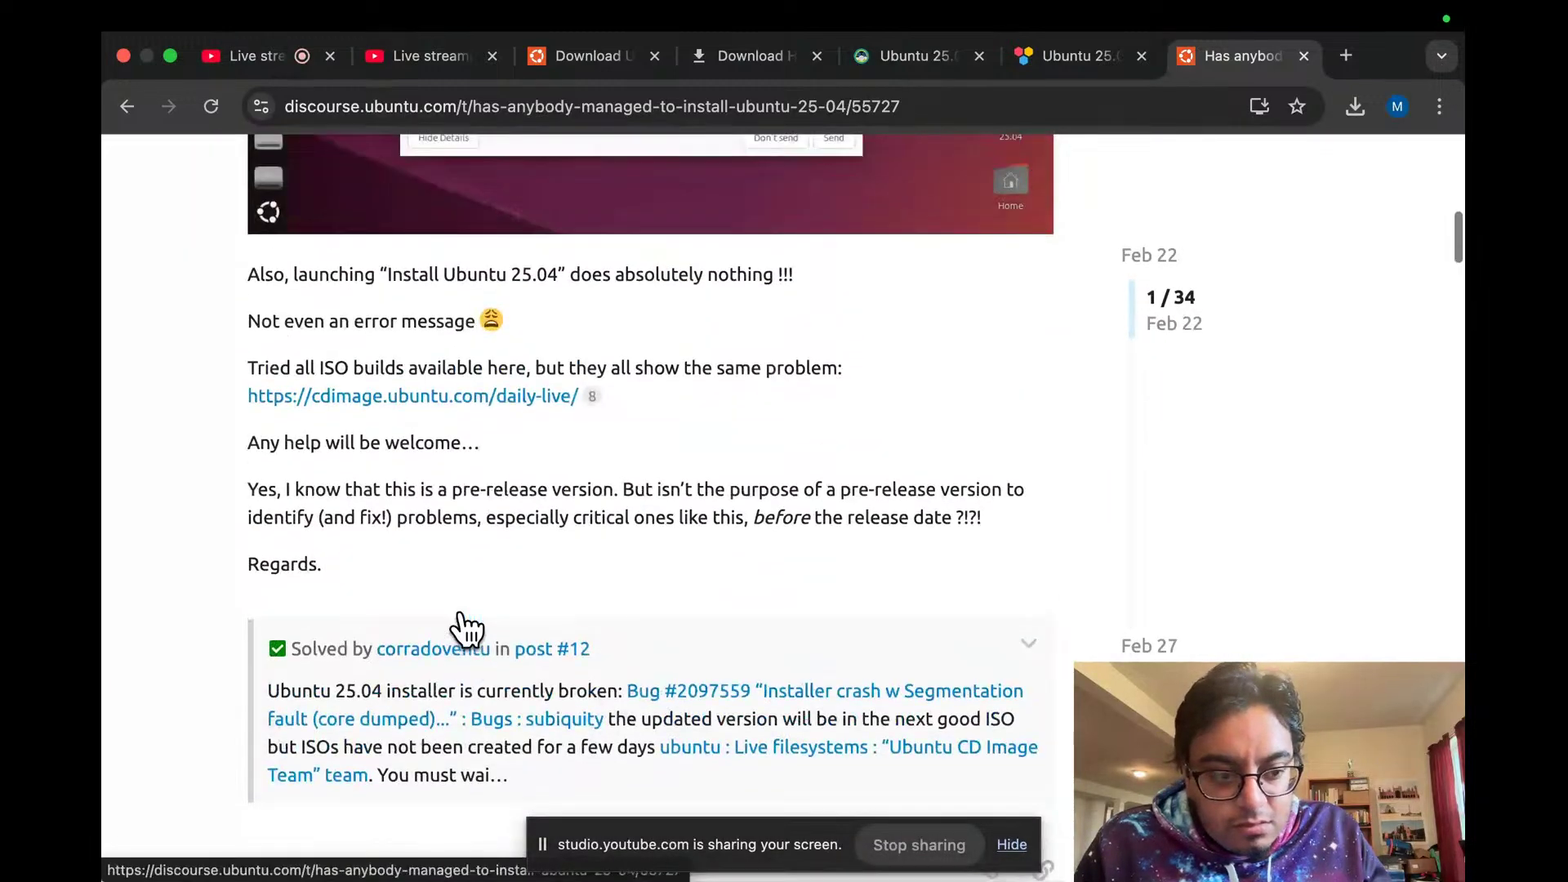
pyautogui.scroll(8, 466, 629)
pyautogui.scroll(1, 466, 629)
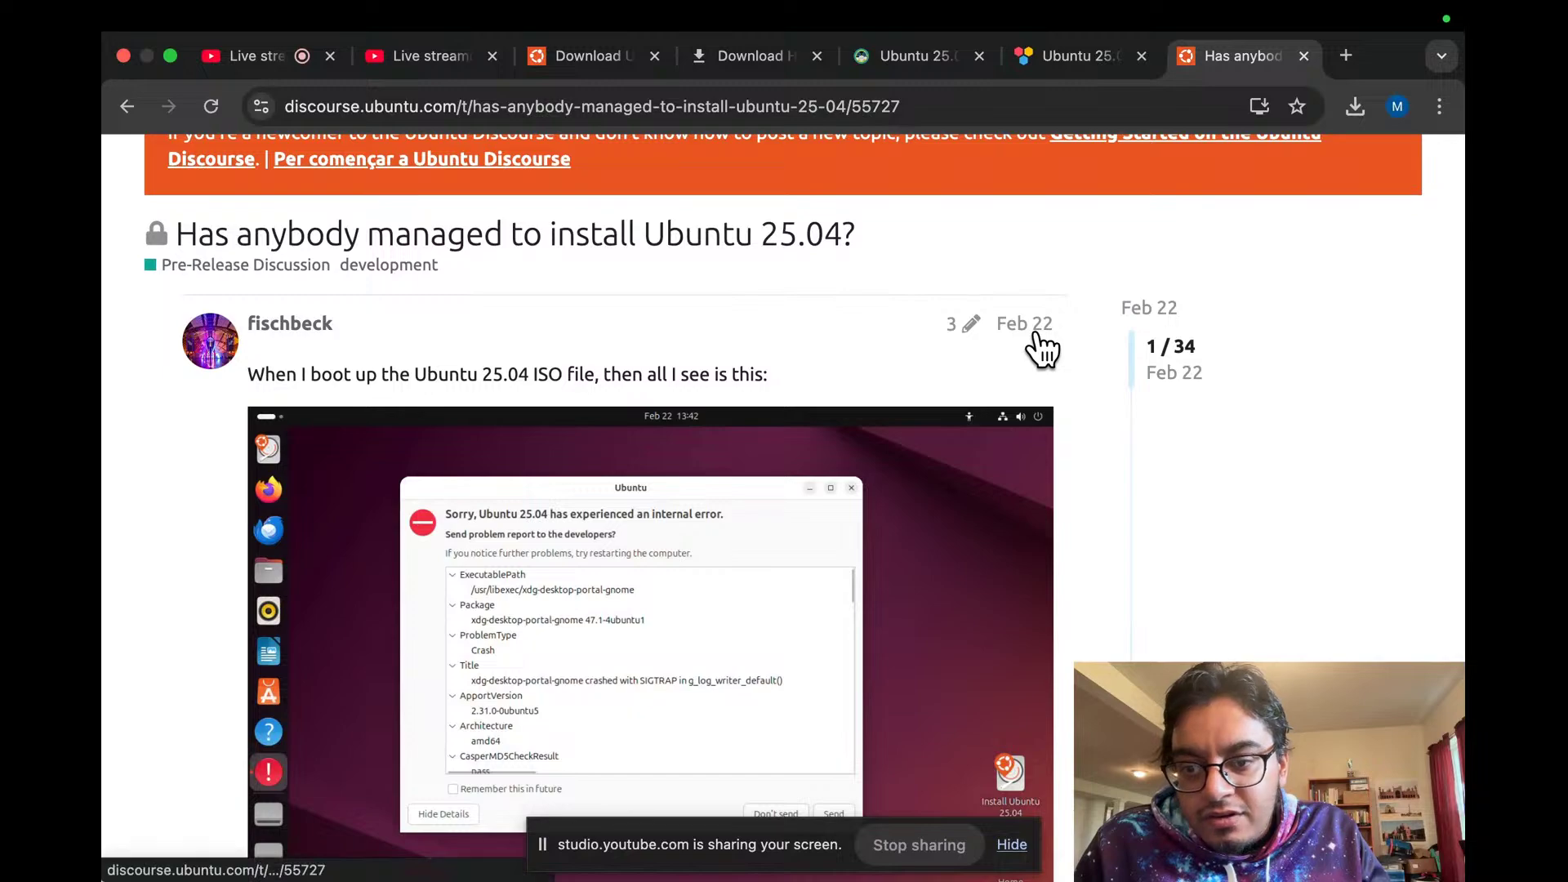
pyautogui.hotkey('ctrl', 'Left')
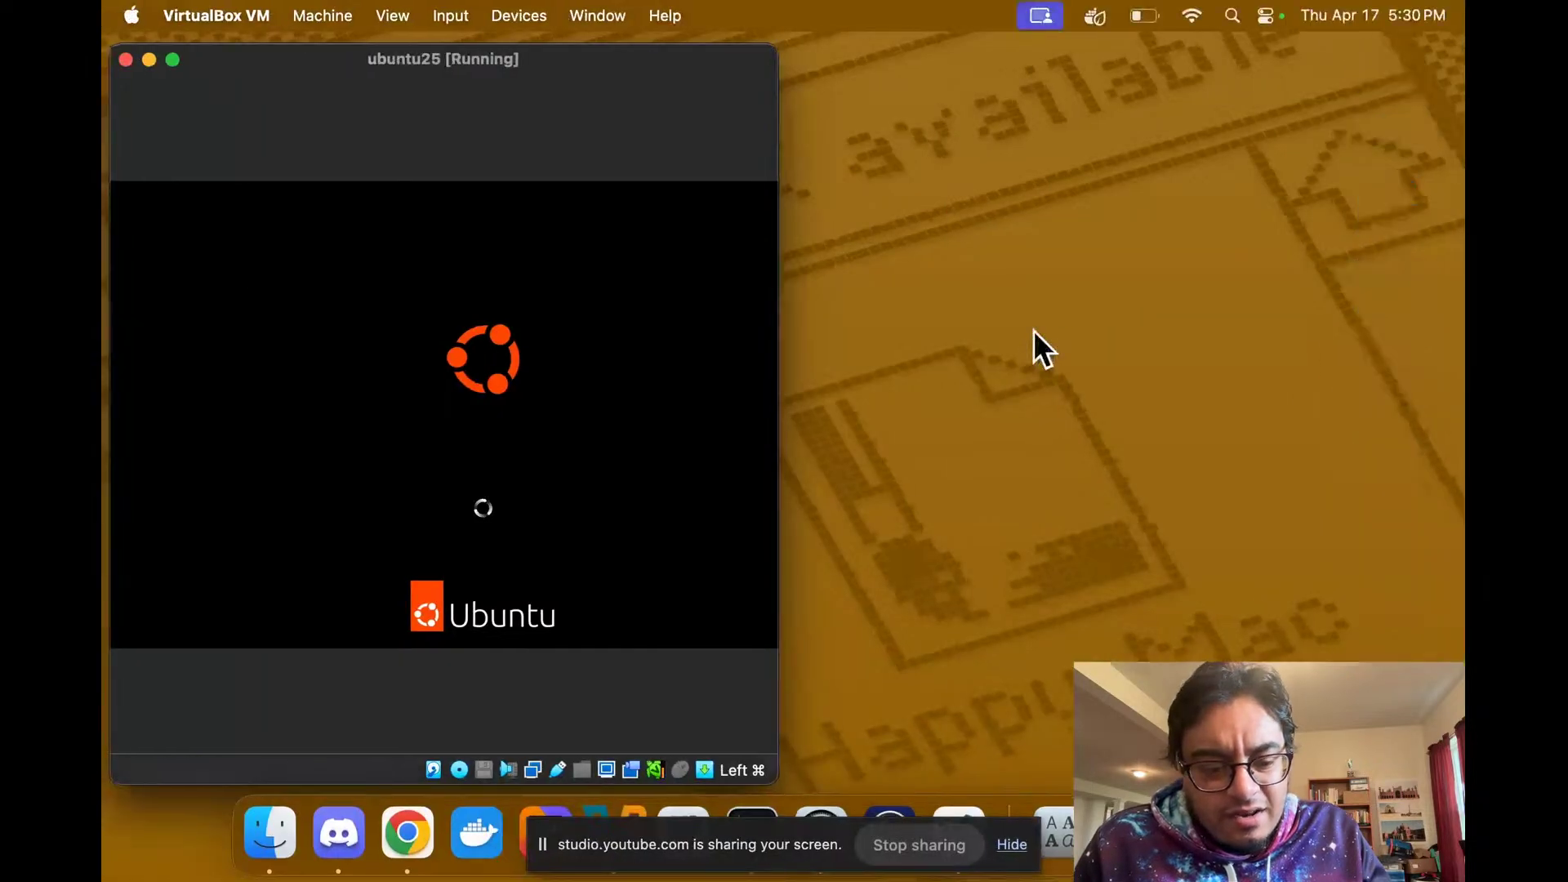
pyautogui.hotkey('ctrl', 'Right')
pyautogui.scroll(-10, 839, 396)
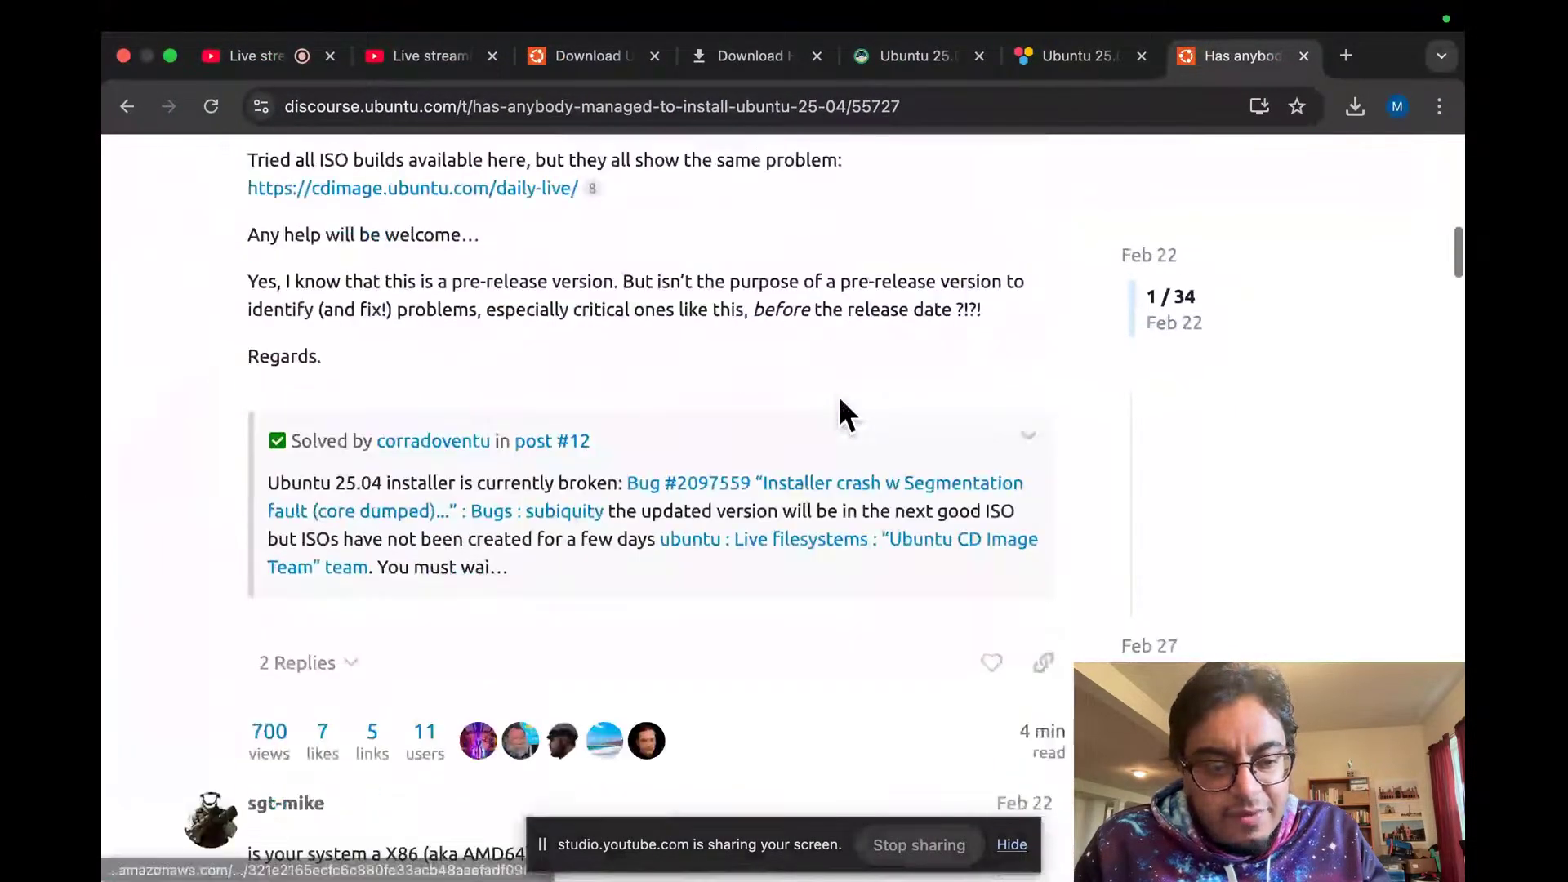
pyautogui.scroll(-8, 838, 395)
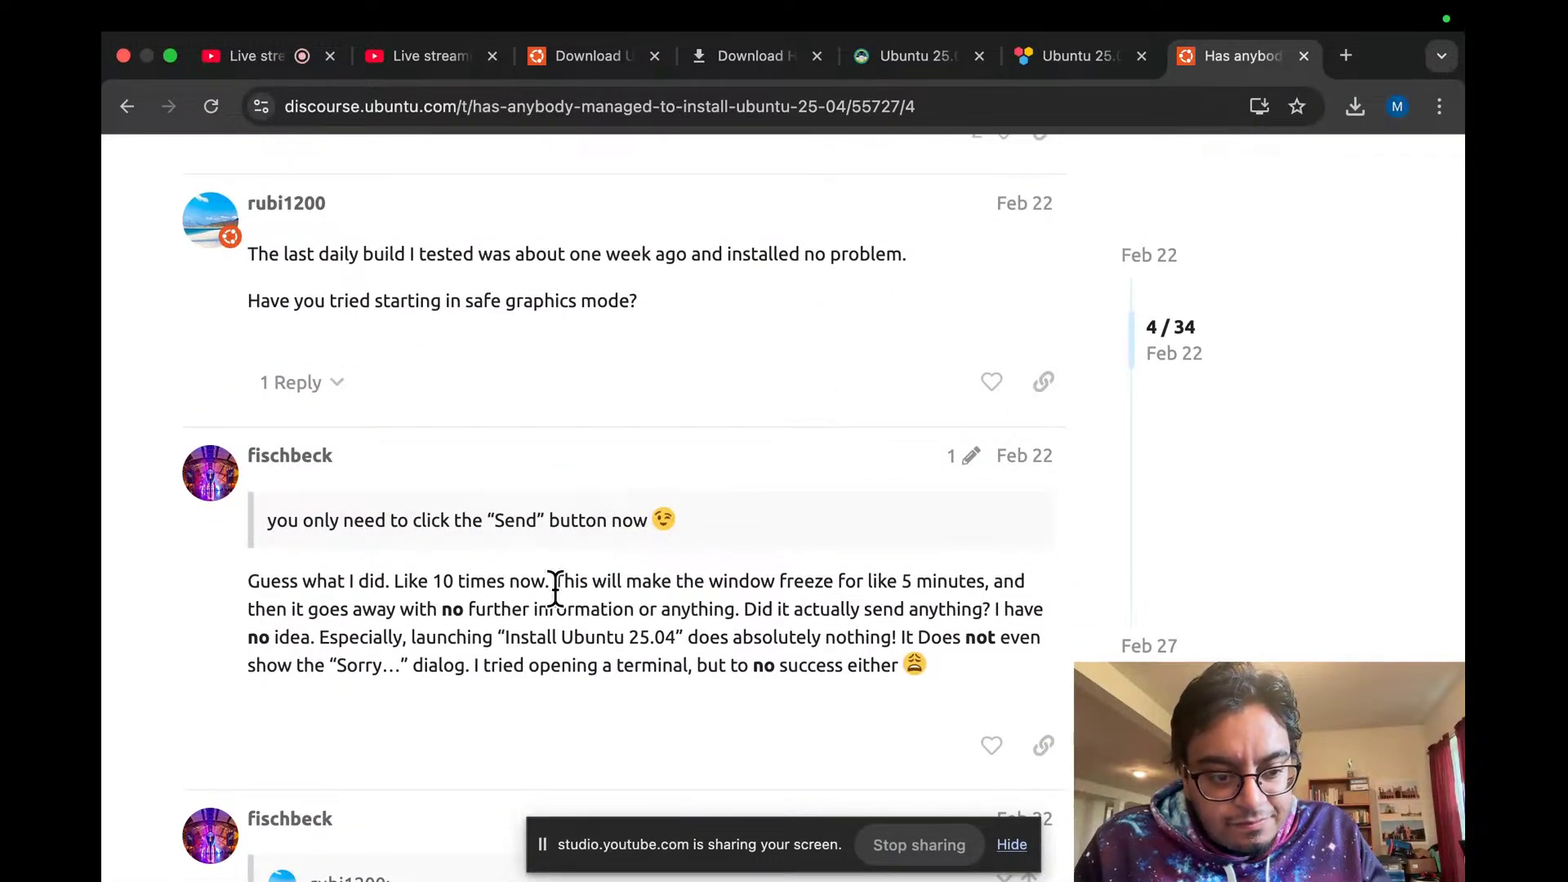
pyautogui.scroll(-1, 441, 401)
pyautogui.scroll(-4, 435, 389)
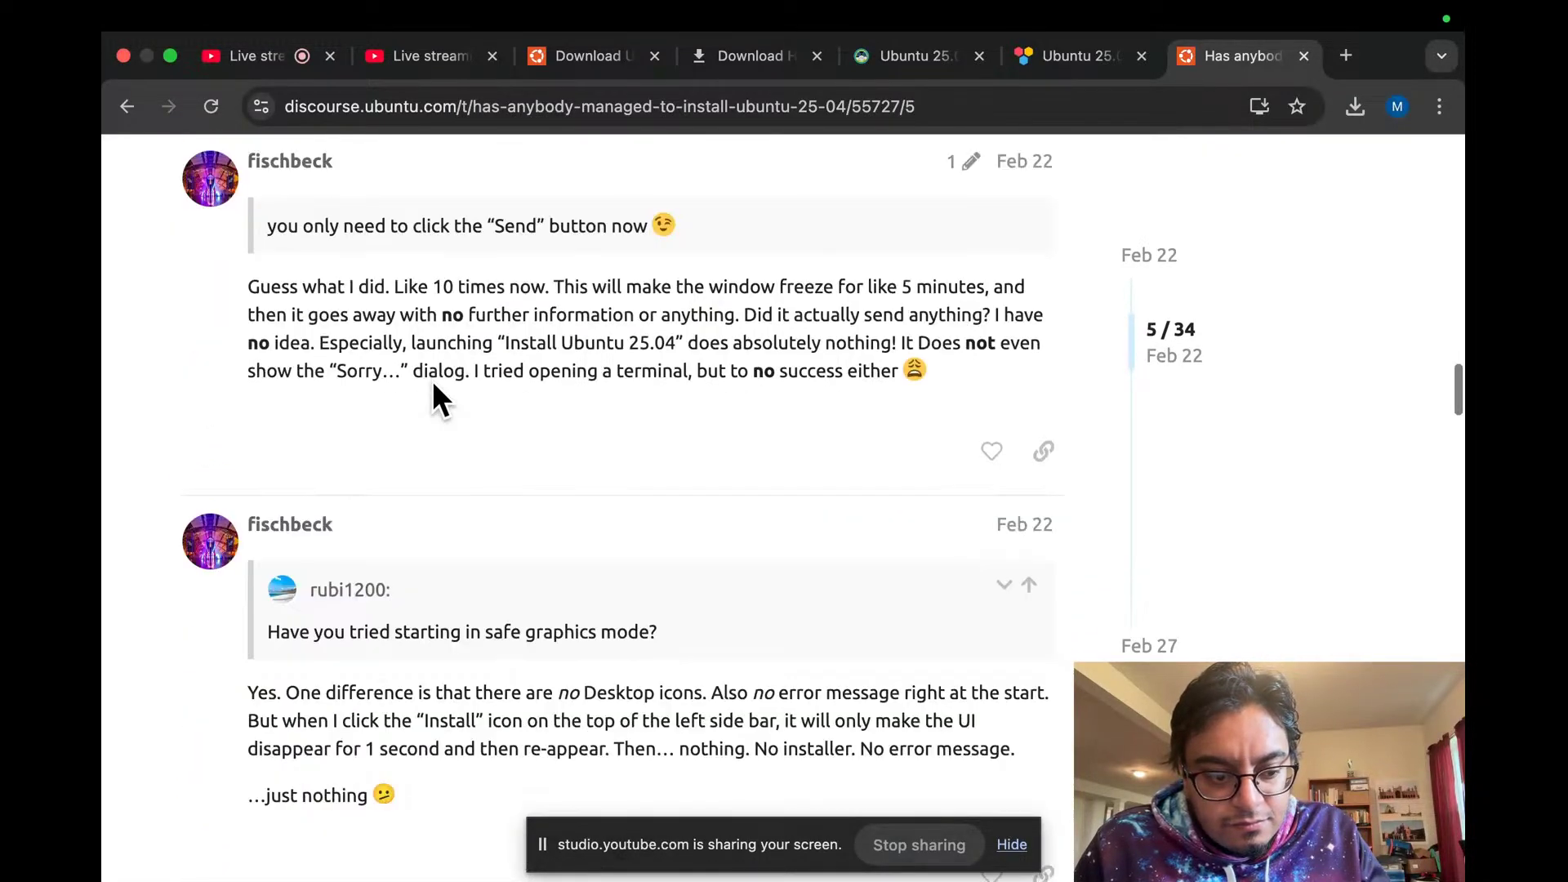
pyautogui.scroll(-5, 433, 399)
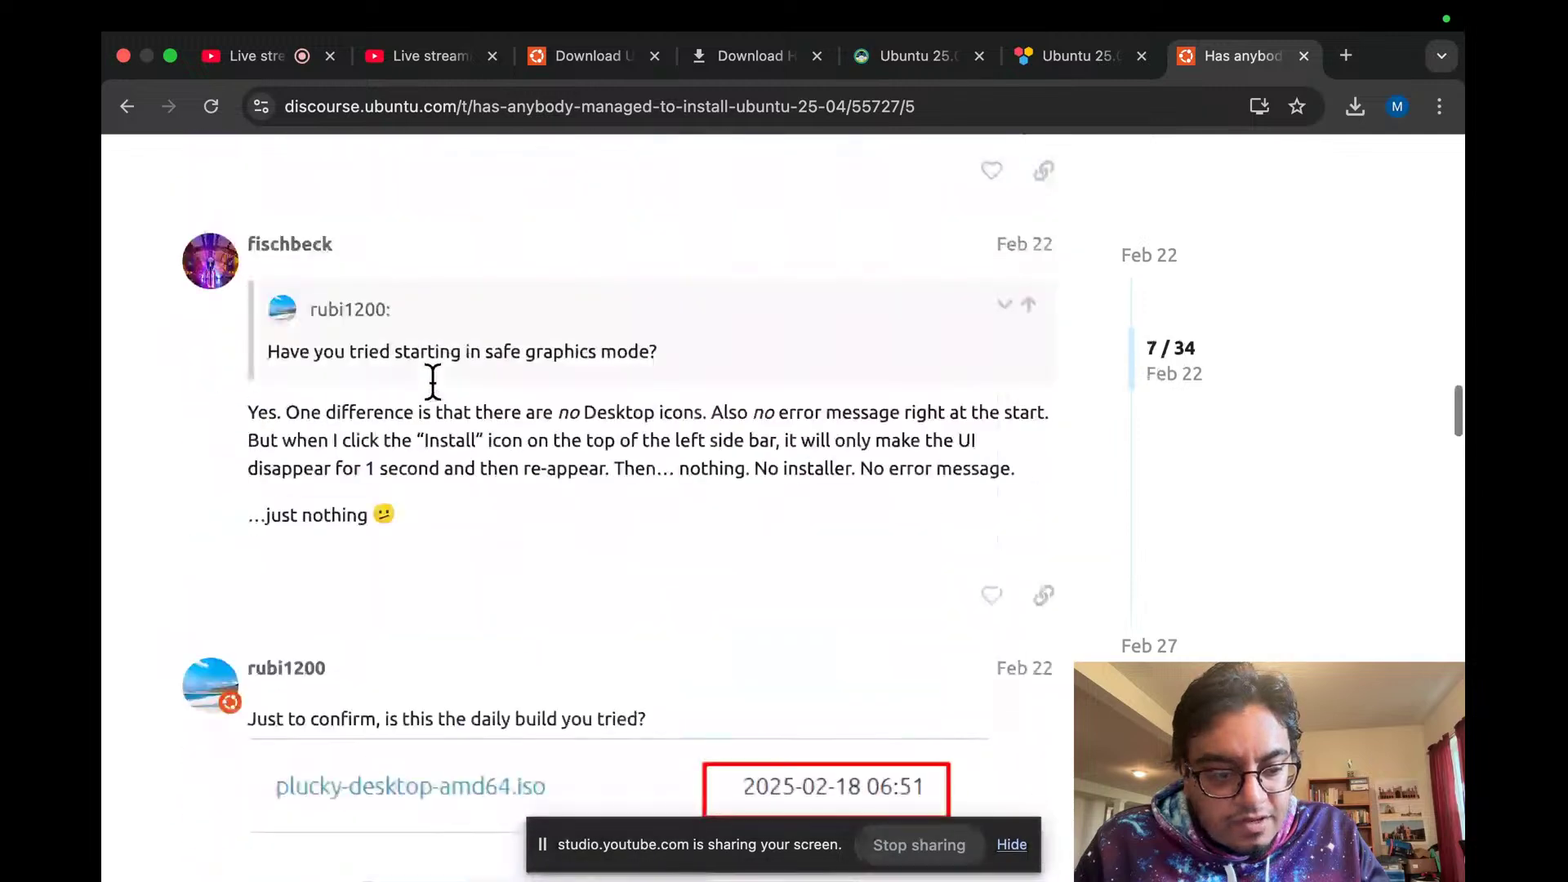
# Step: Back in the Google results, open the r/linuxquestions thread on slow Ubuntu installs
pyautogui.click(123, 107)
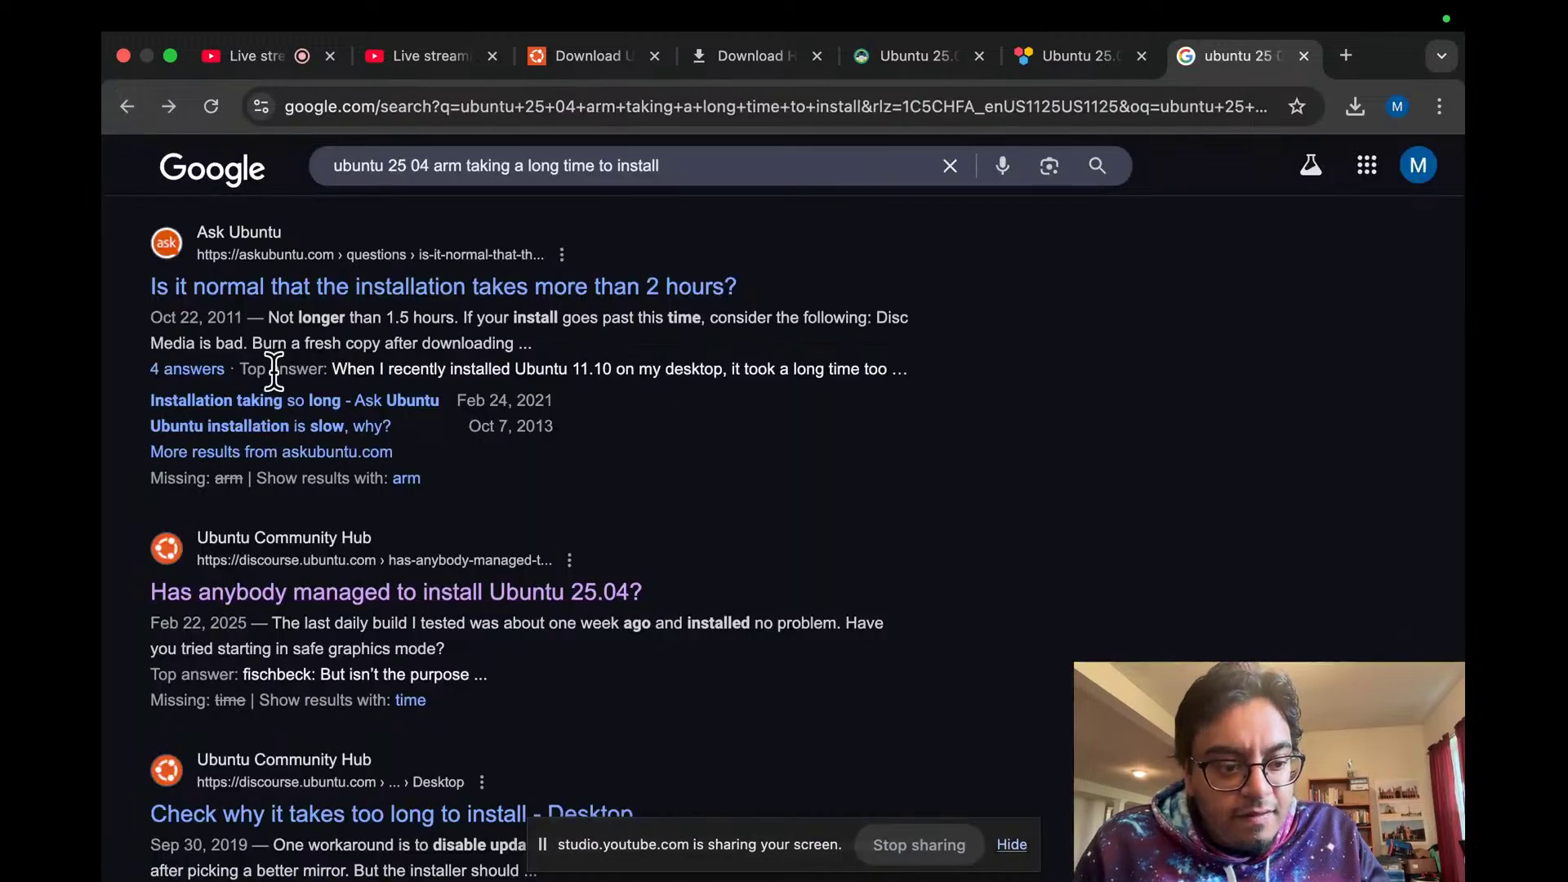
pyautogui.scroll(-2, 273, 370)
pyautogui.scroll(-1, 278, 376)
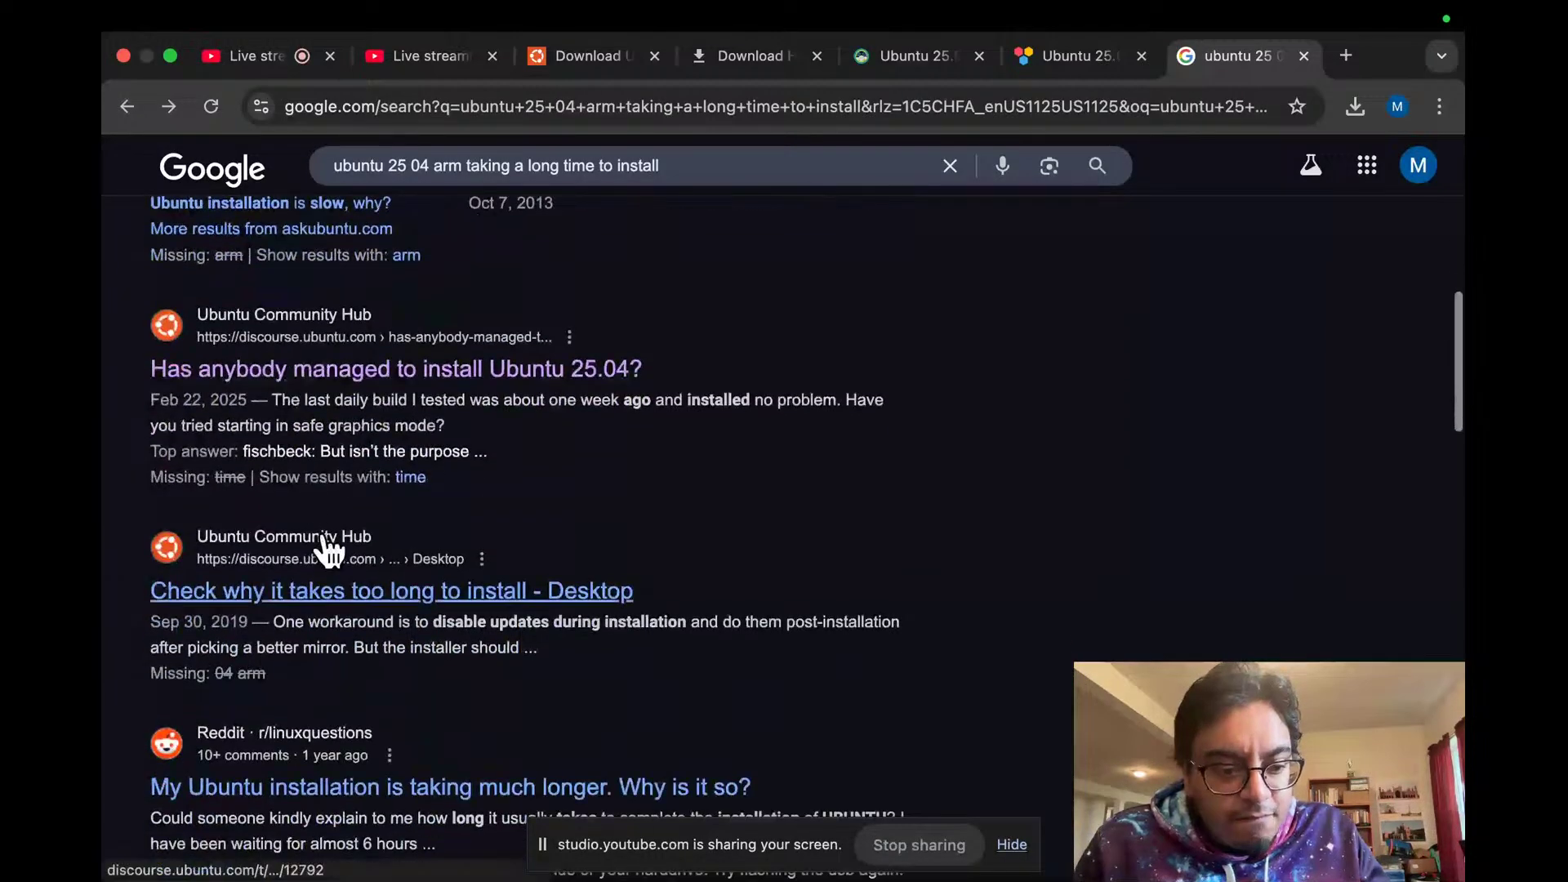
pyautogui.scroll(-3, 352, 600)
pyautogui.click(352, 604)
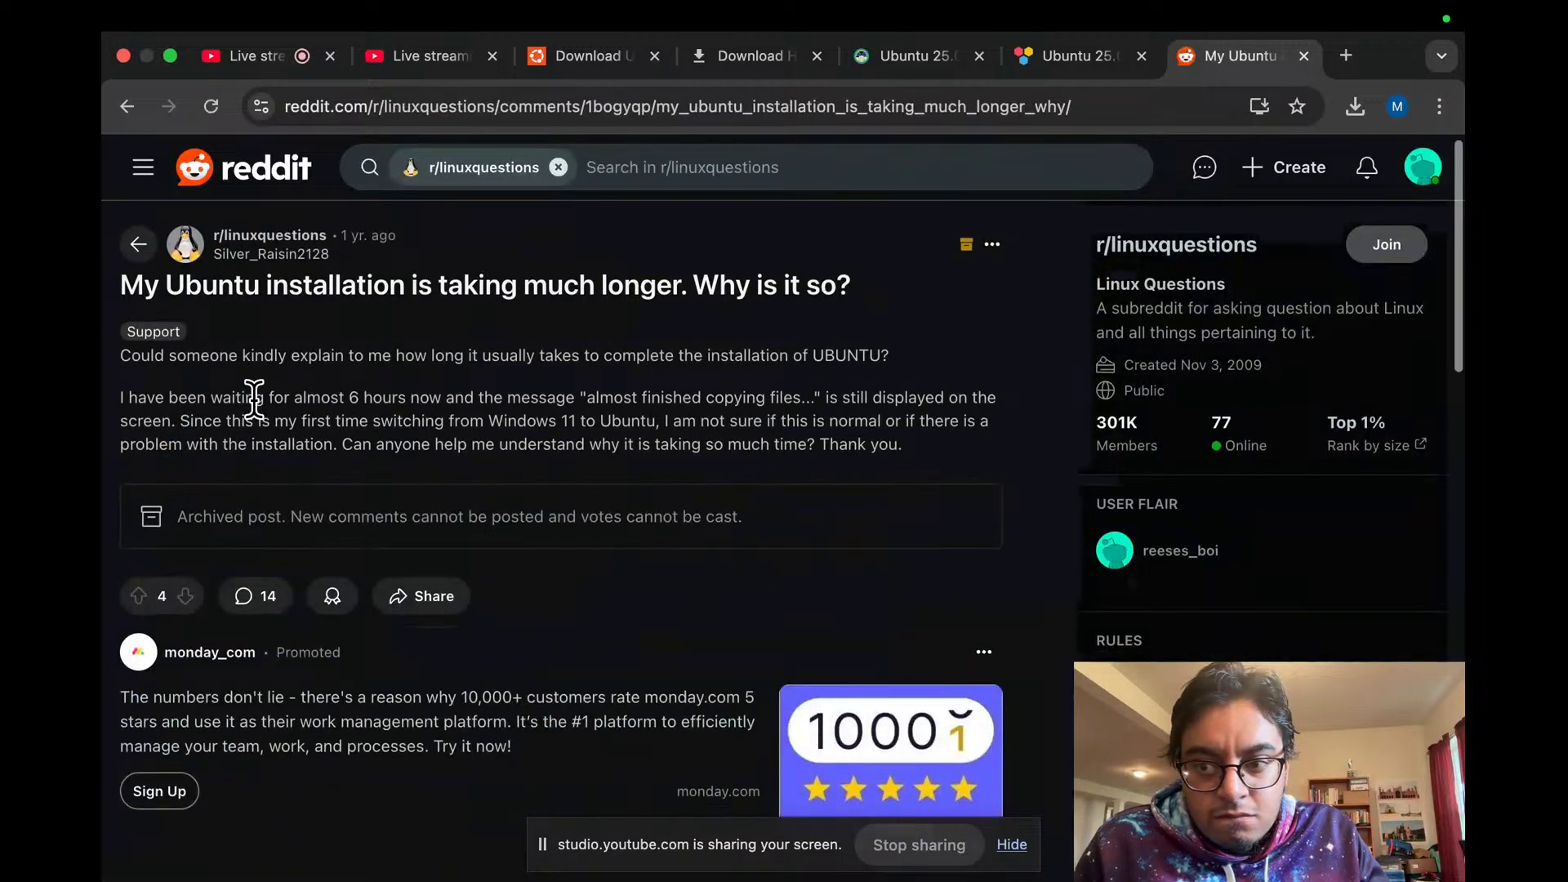
# Step: Scroll through the r/linuxquestions comments, check the booting VM, then go back to Google's results
pyautogui.scroll(-5, 255, 407)
pyautogui.scroll(-2, 256, 416)
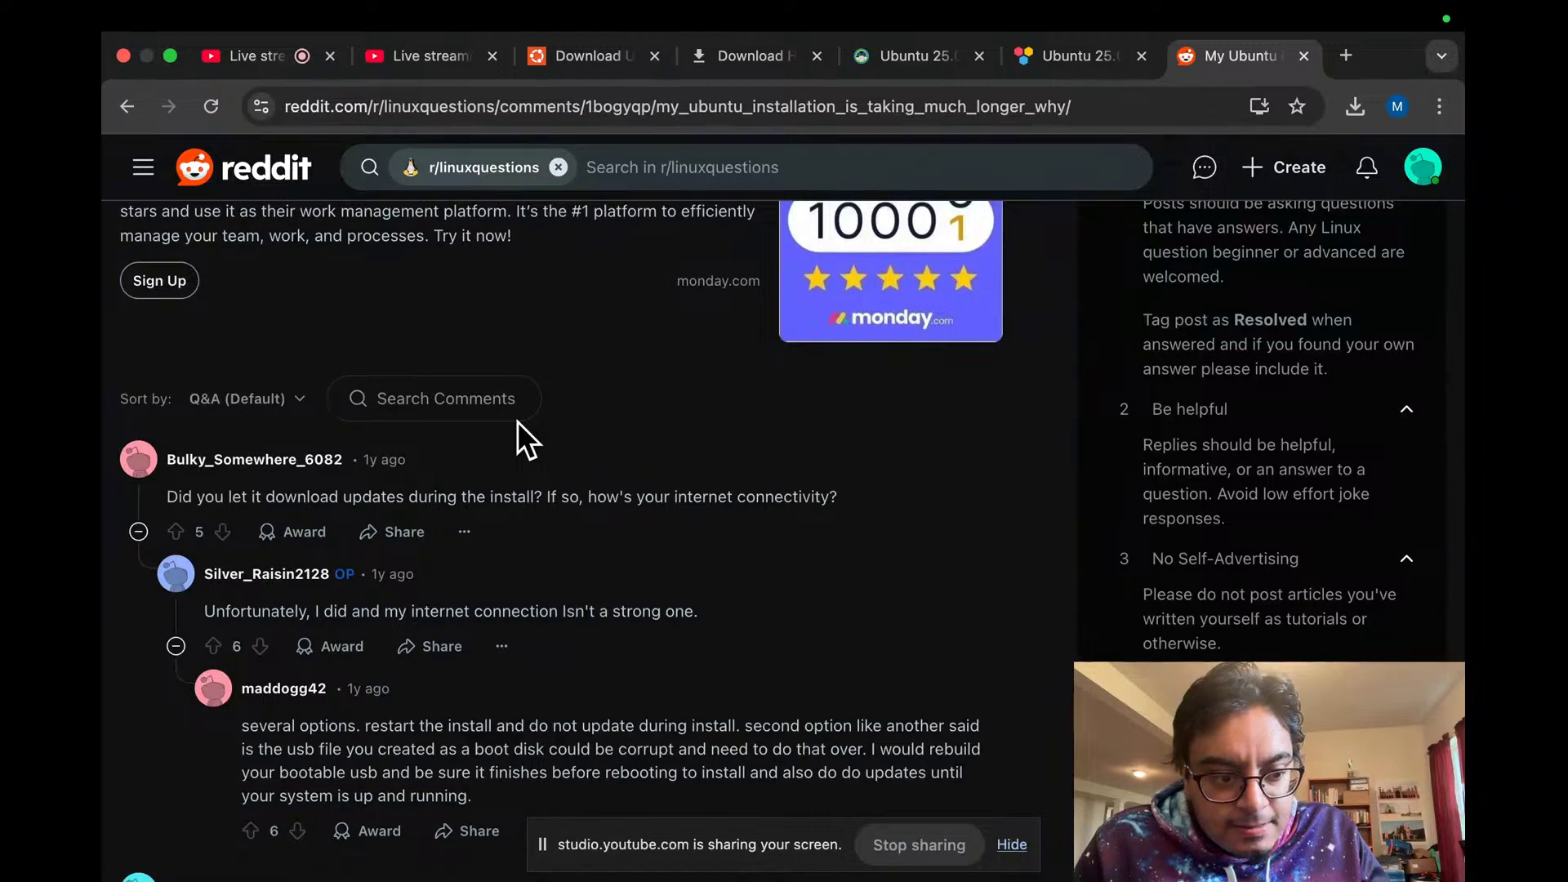
pyautogui.scroll(-3, 517, 421)
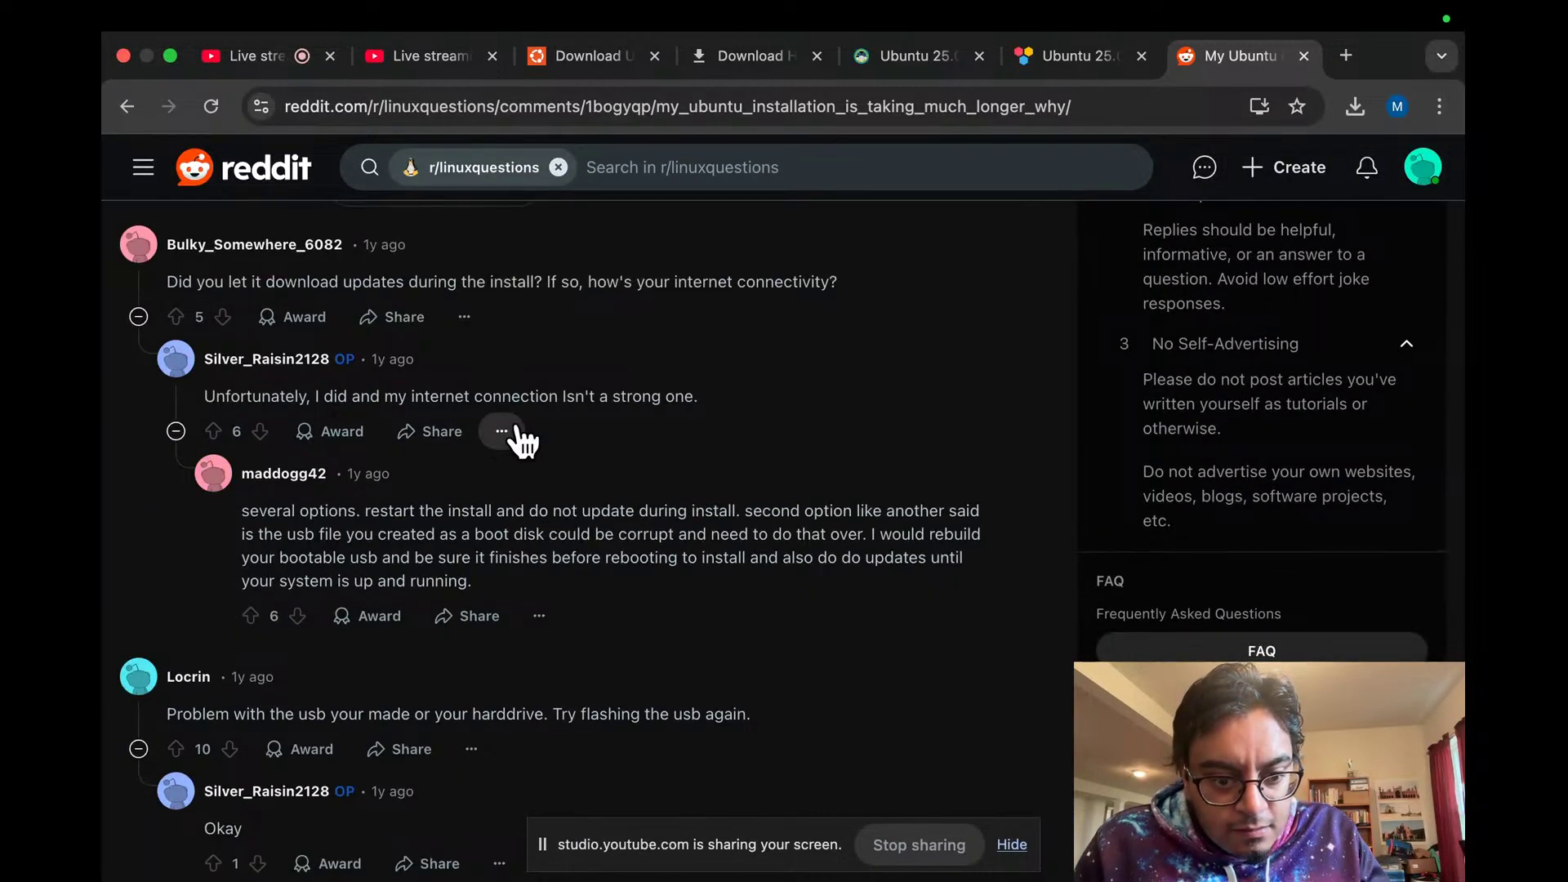
pyautogui.scroll(-1, 517, 441)
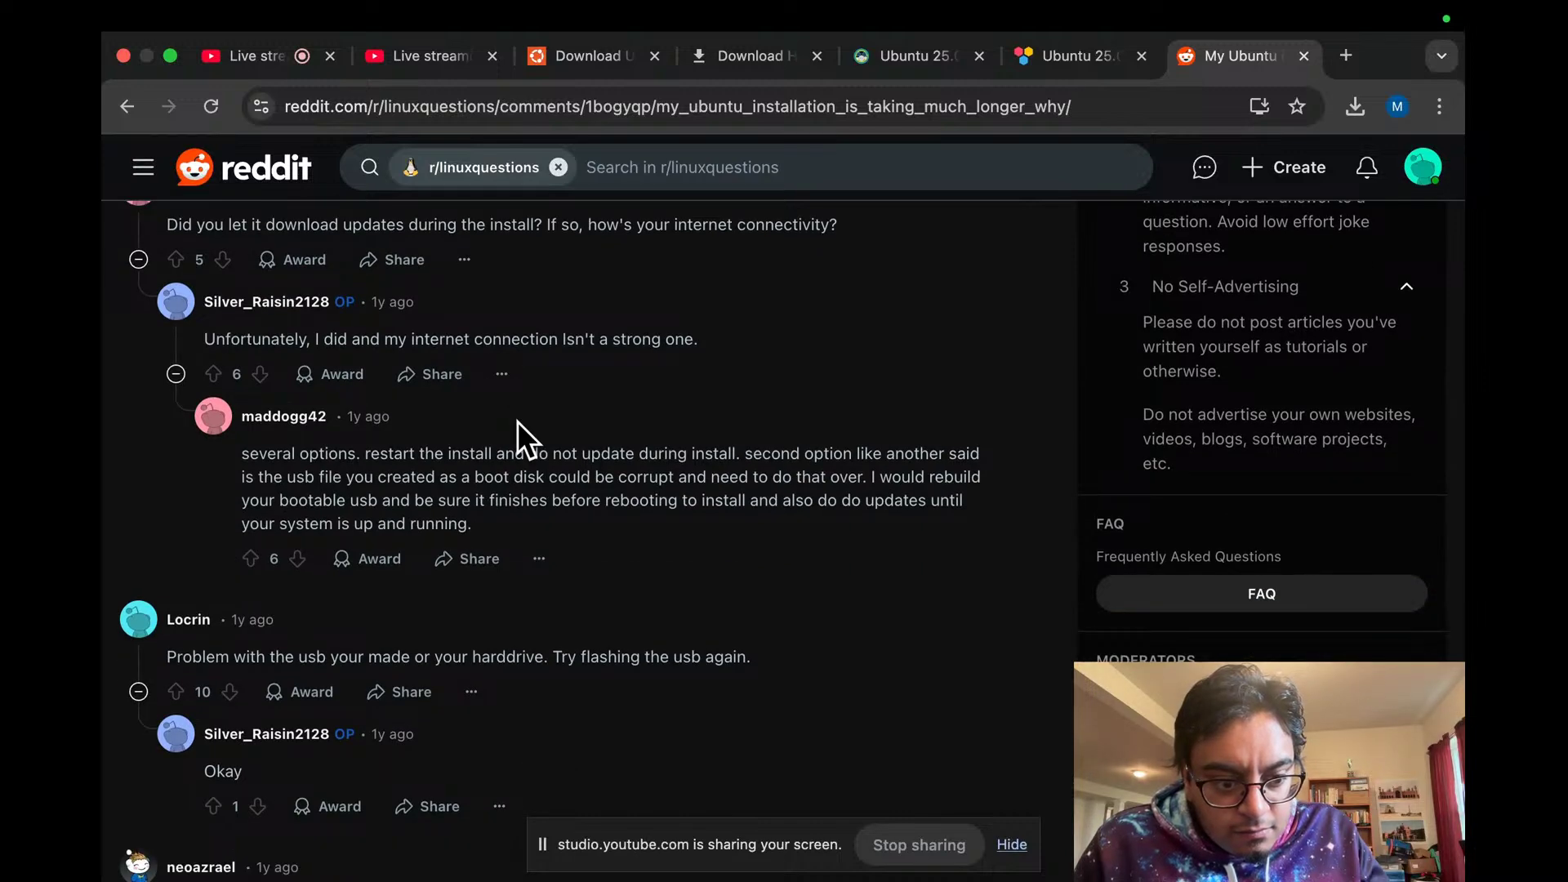
pyautogui.scroll(-1, 517, 420)
pyautogui.hotkey('ctrl', 'Left')
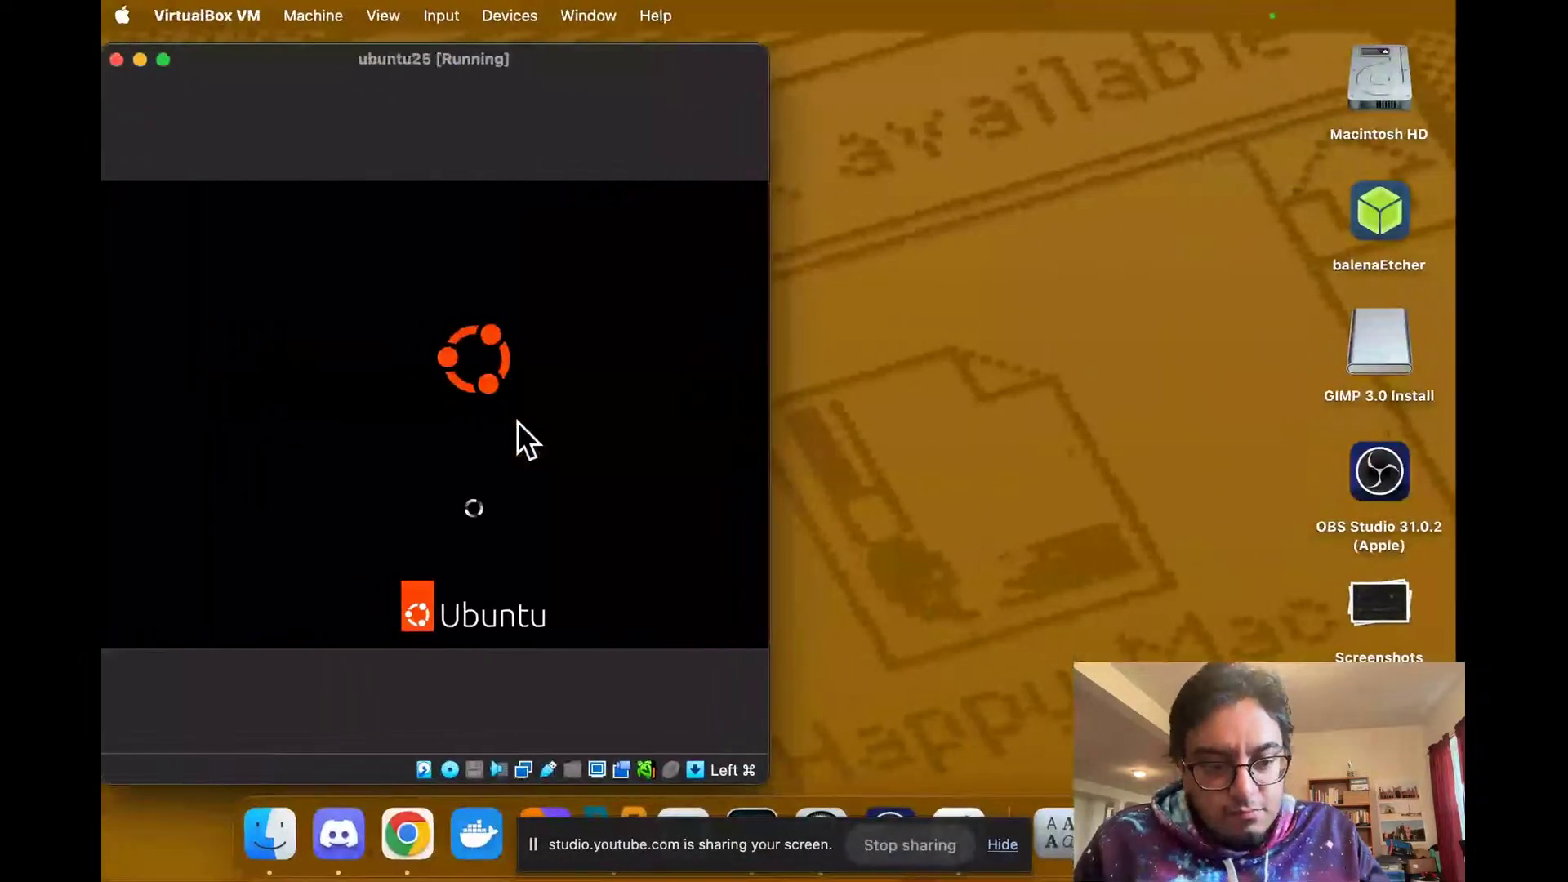
pyautogui.hotkey('ctrl', 'Right')
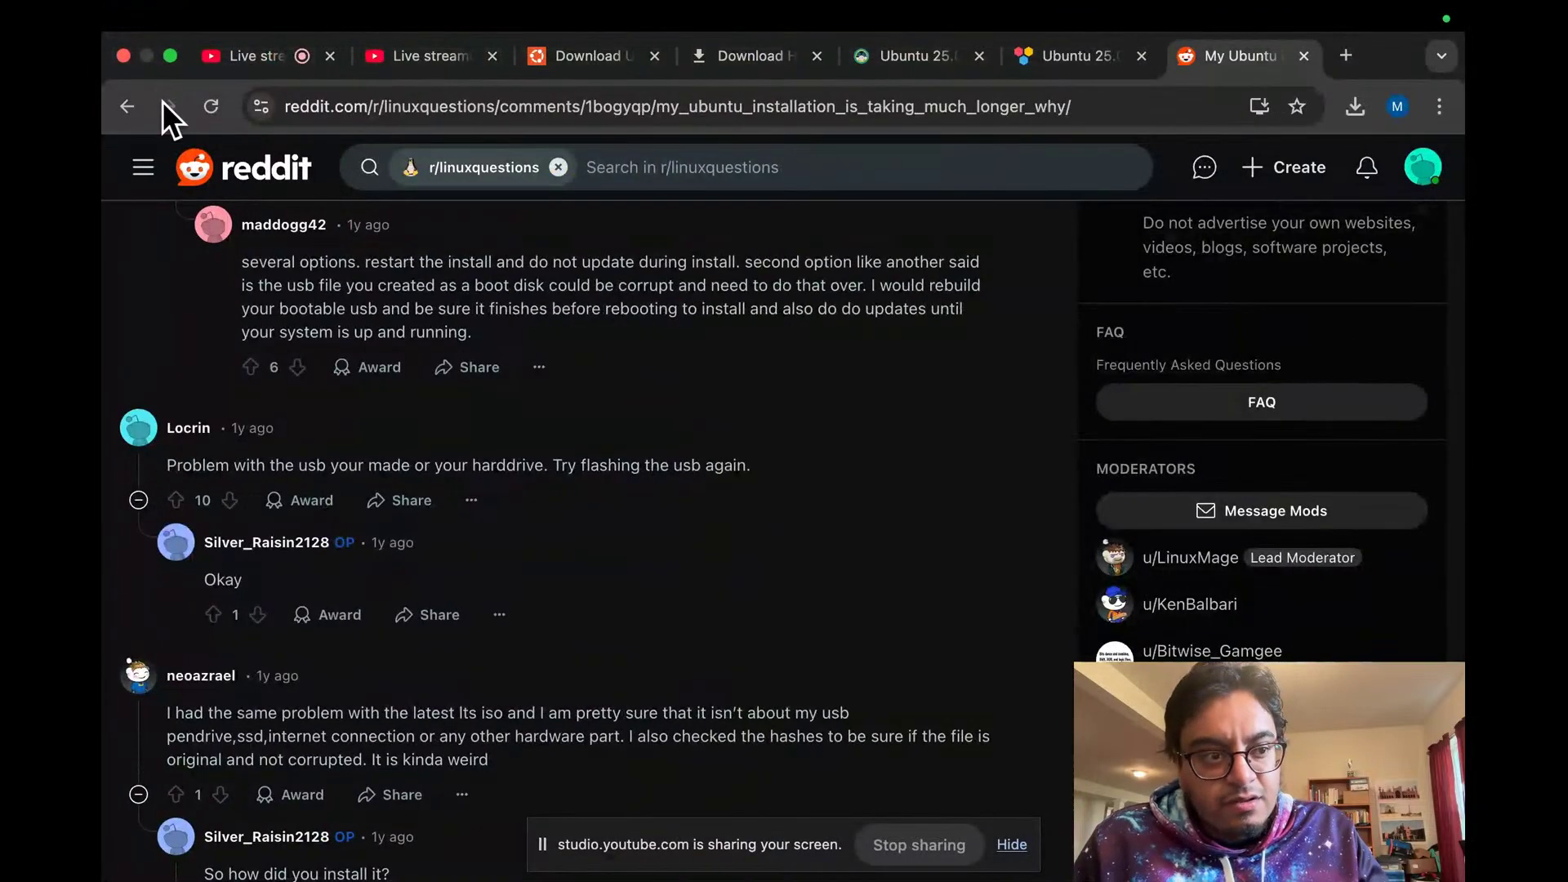
pyautogui.click(127, 107)
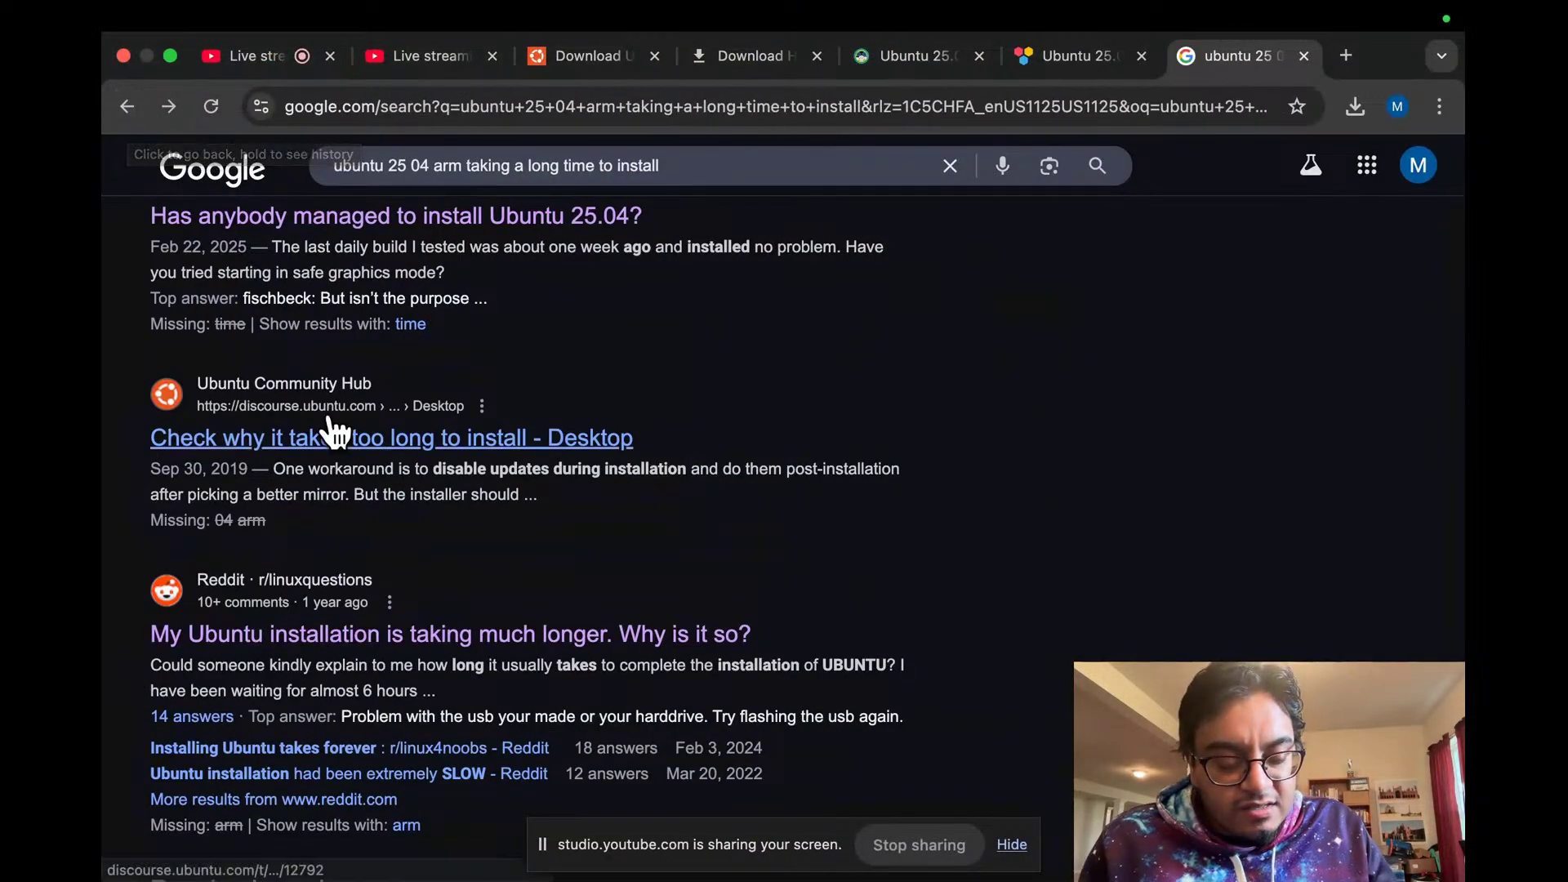
# Step: Change the query to 'ubuntu 25 04 arm64 taking a long time to install' and rerun it
pyautogui.scroll(-4, 339, 429)
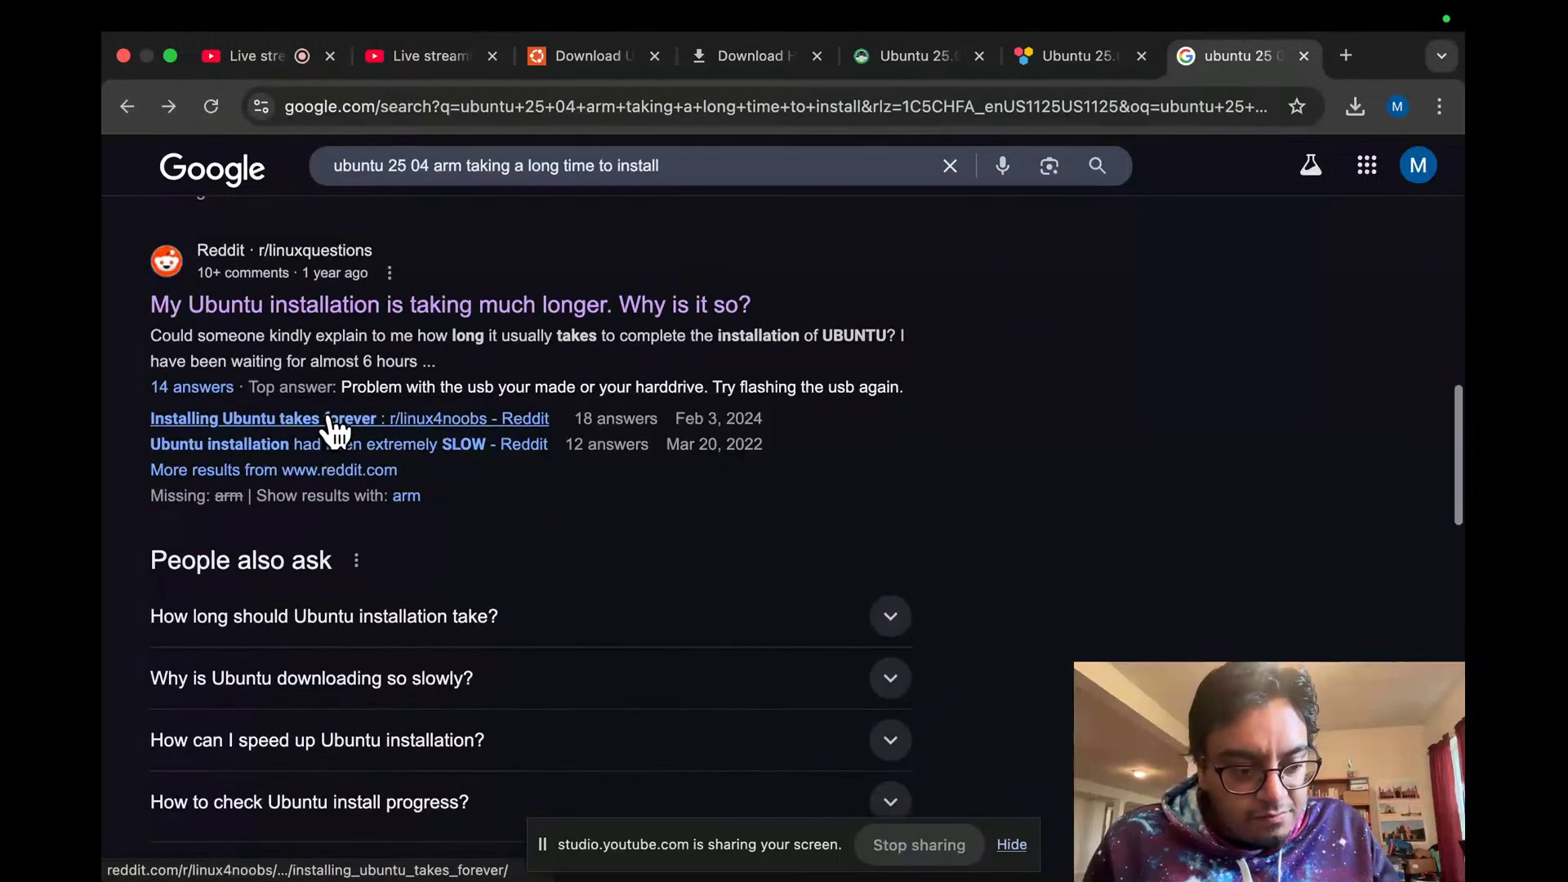
pyautogui.scroll(5, 327, 413)
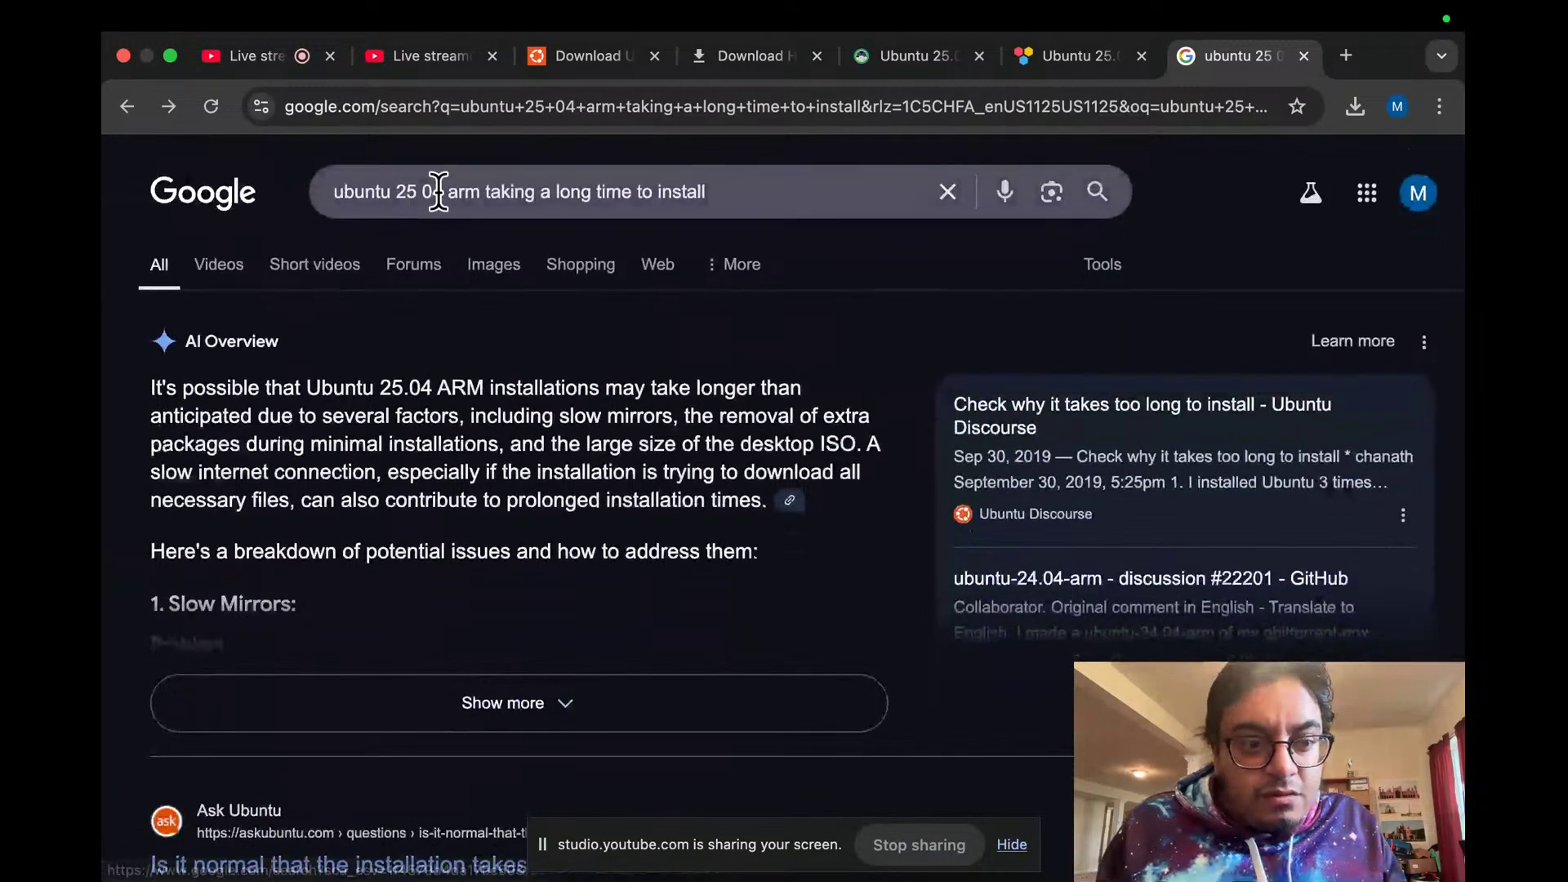
pyautogui.click(482, 191)
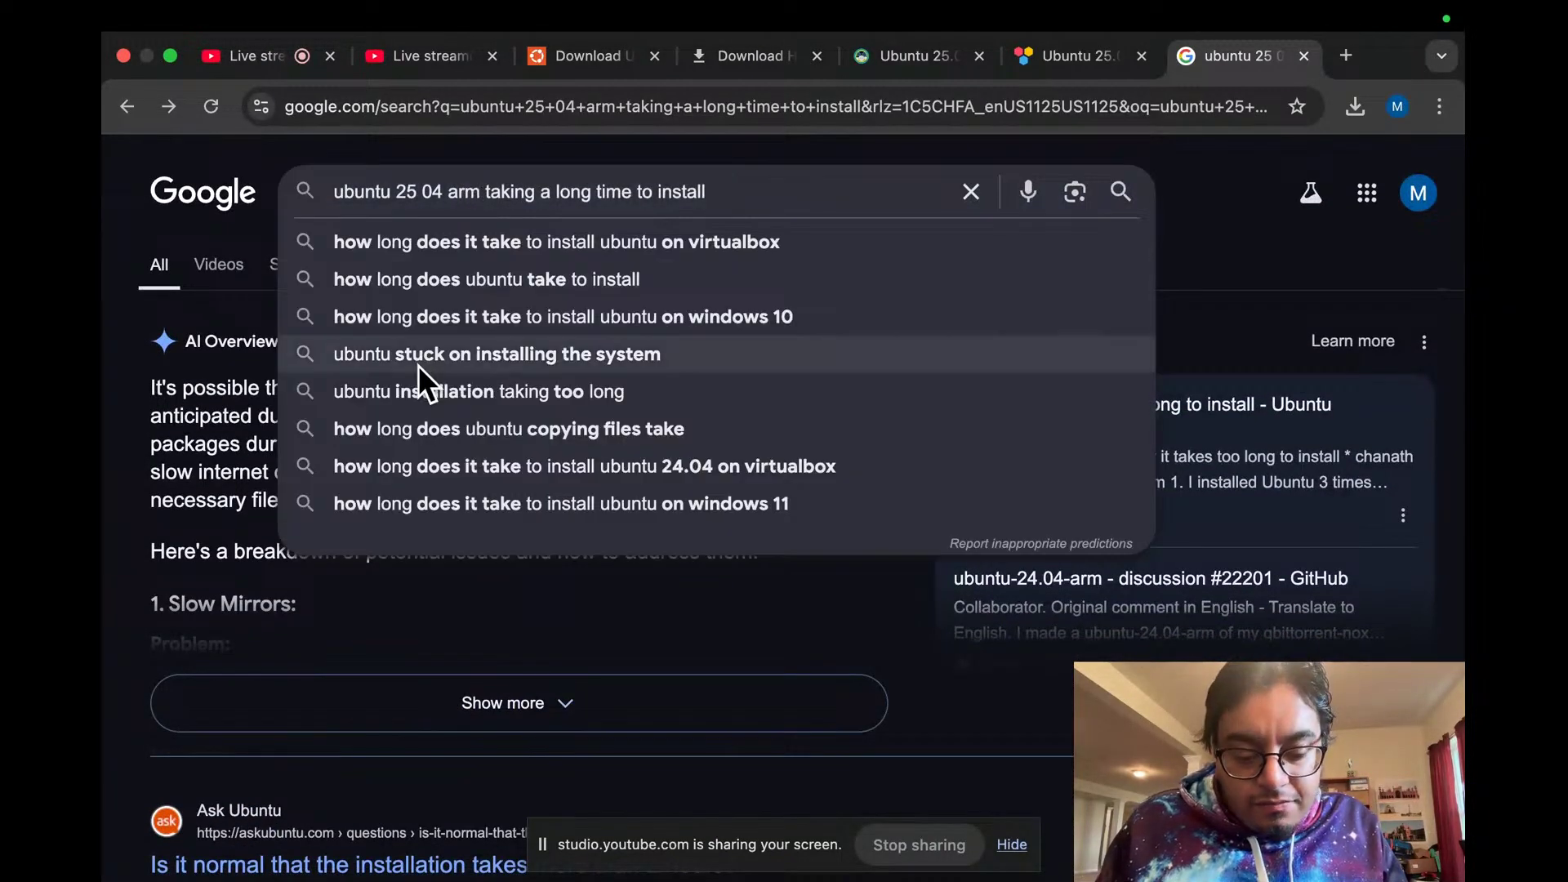
pyautogui.press('Left')
pyautogui.write('64')
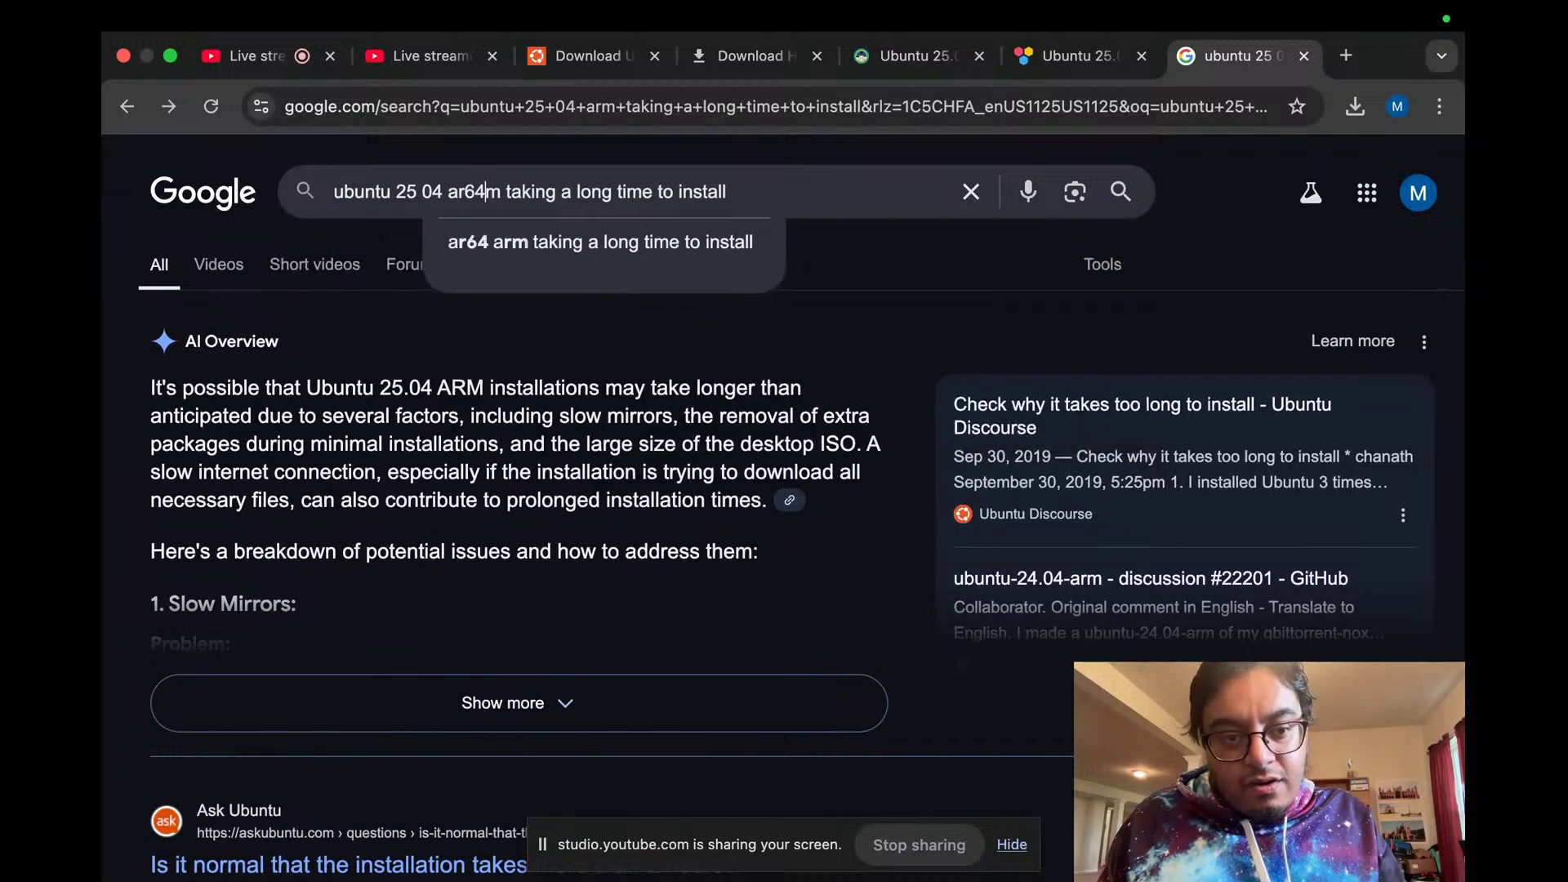
pyautogui.press('Return')
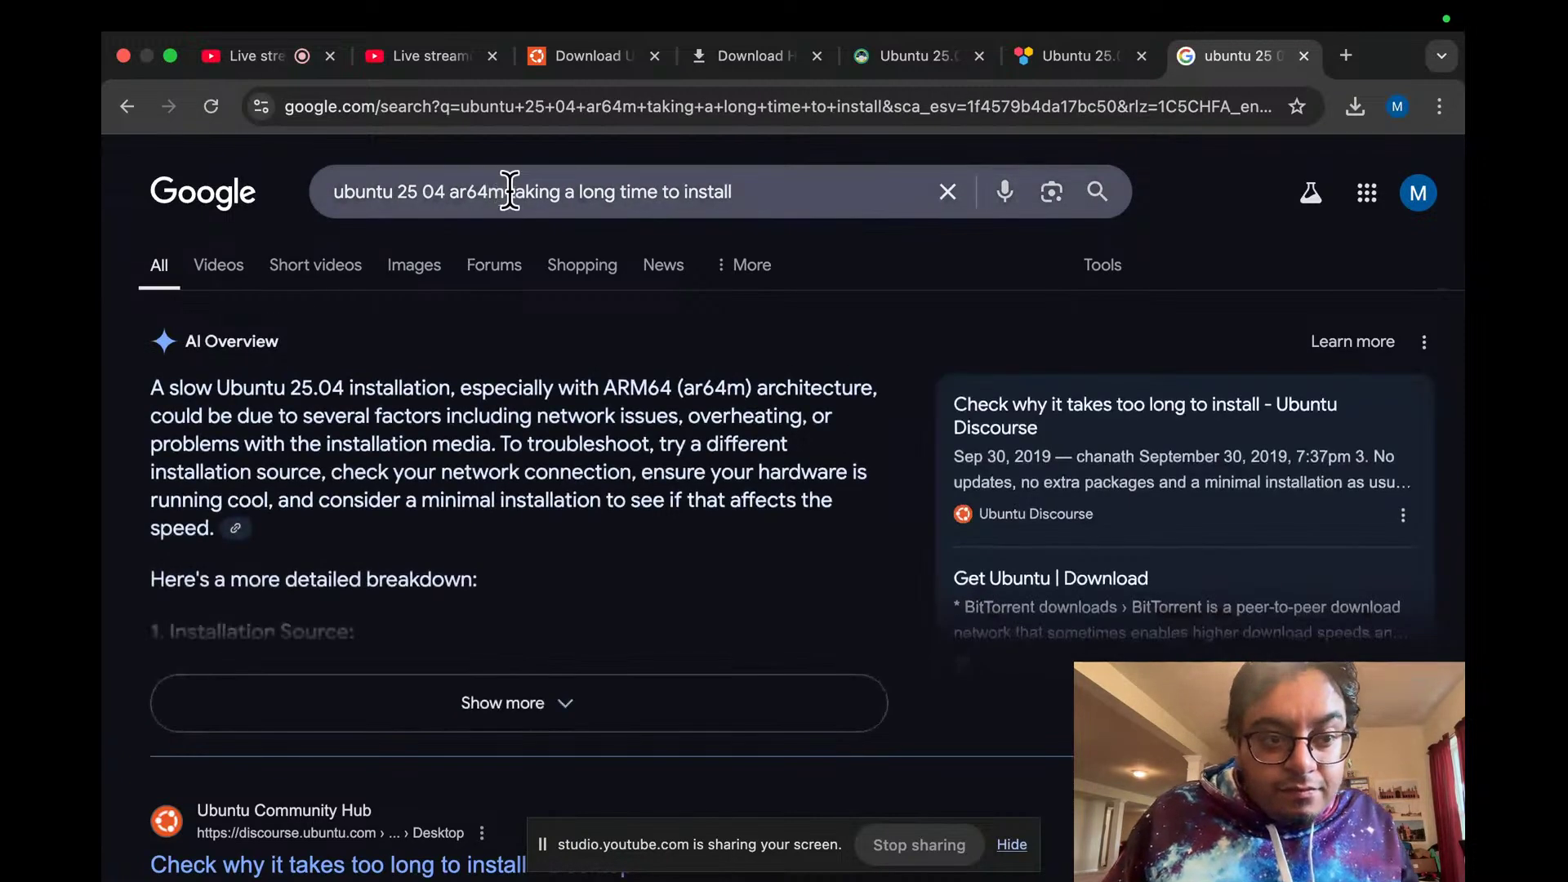
pyautogui.click(512, 192)
pyautogui.press('BackSpace')
pyautogui.press('BackSpace')
pyautogui.press('BackSpace')
pyautogui.press('BackSpace')
pyautogui.press('BackSpace')
pyautogui.press('BackSpace')
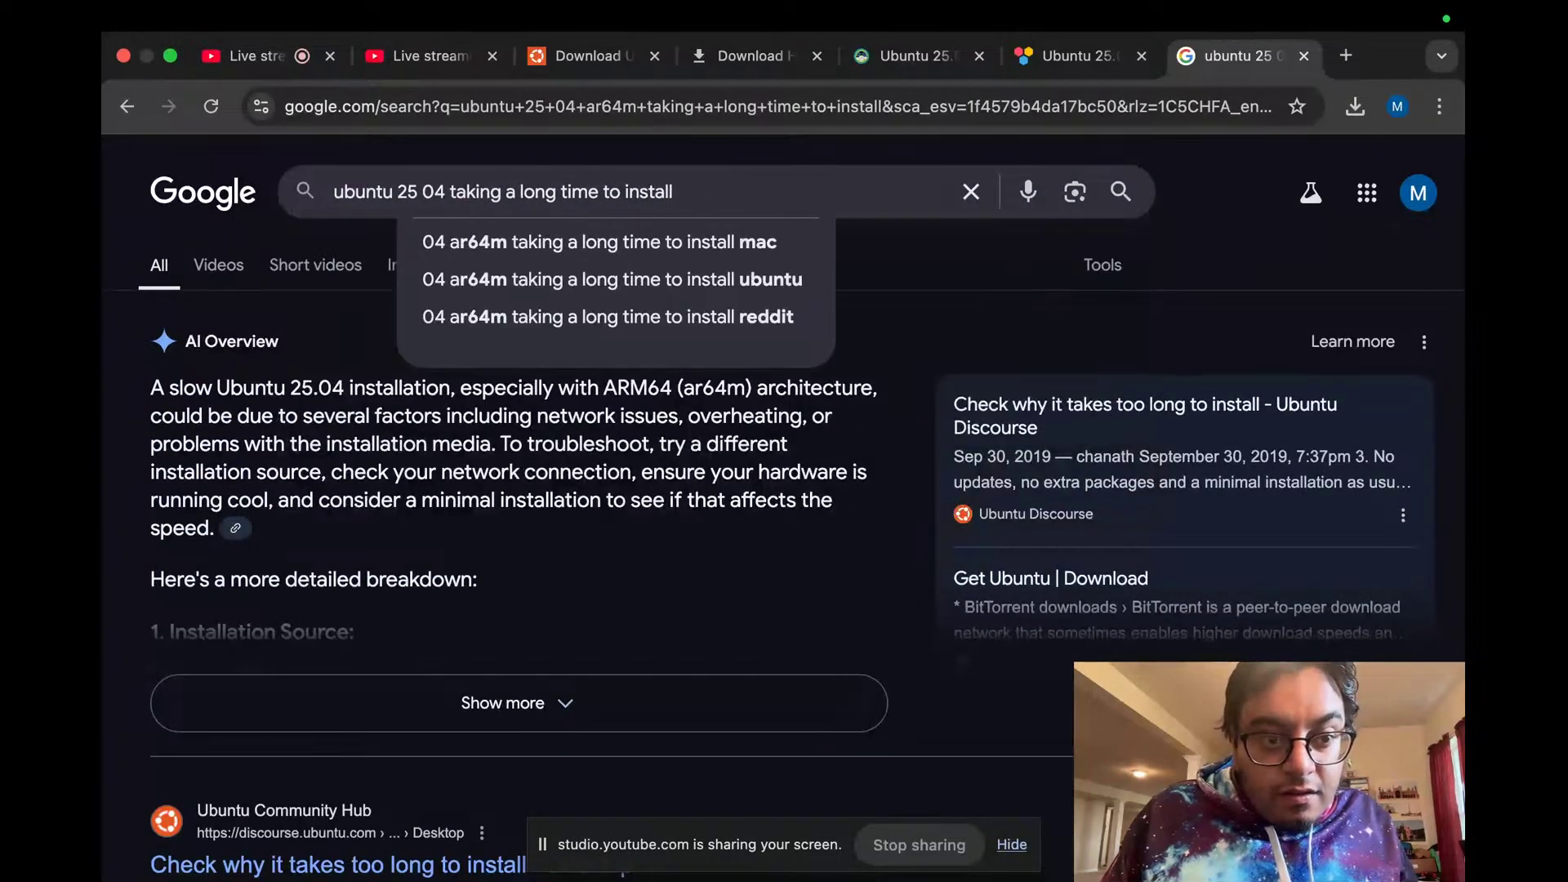
pyautogui.write('arm64')
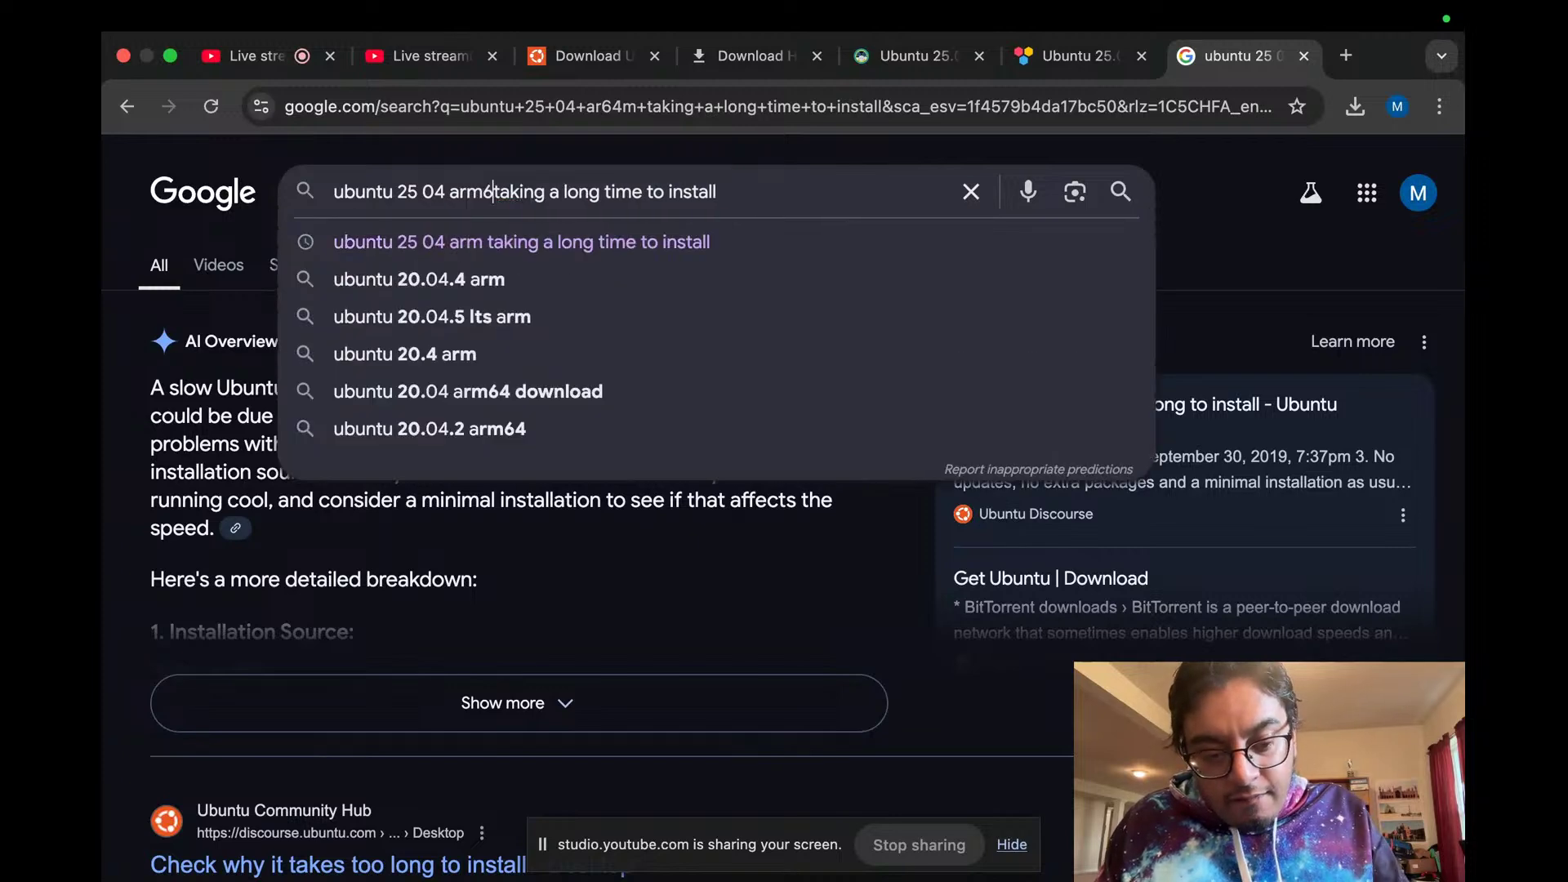
pyautogui.press('Return')
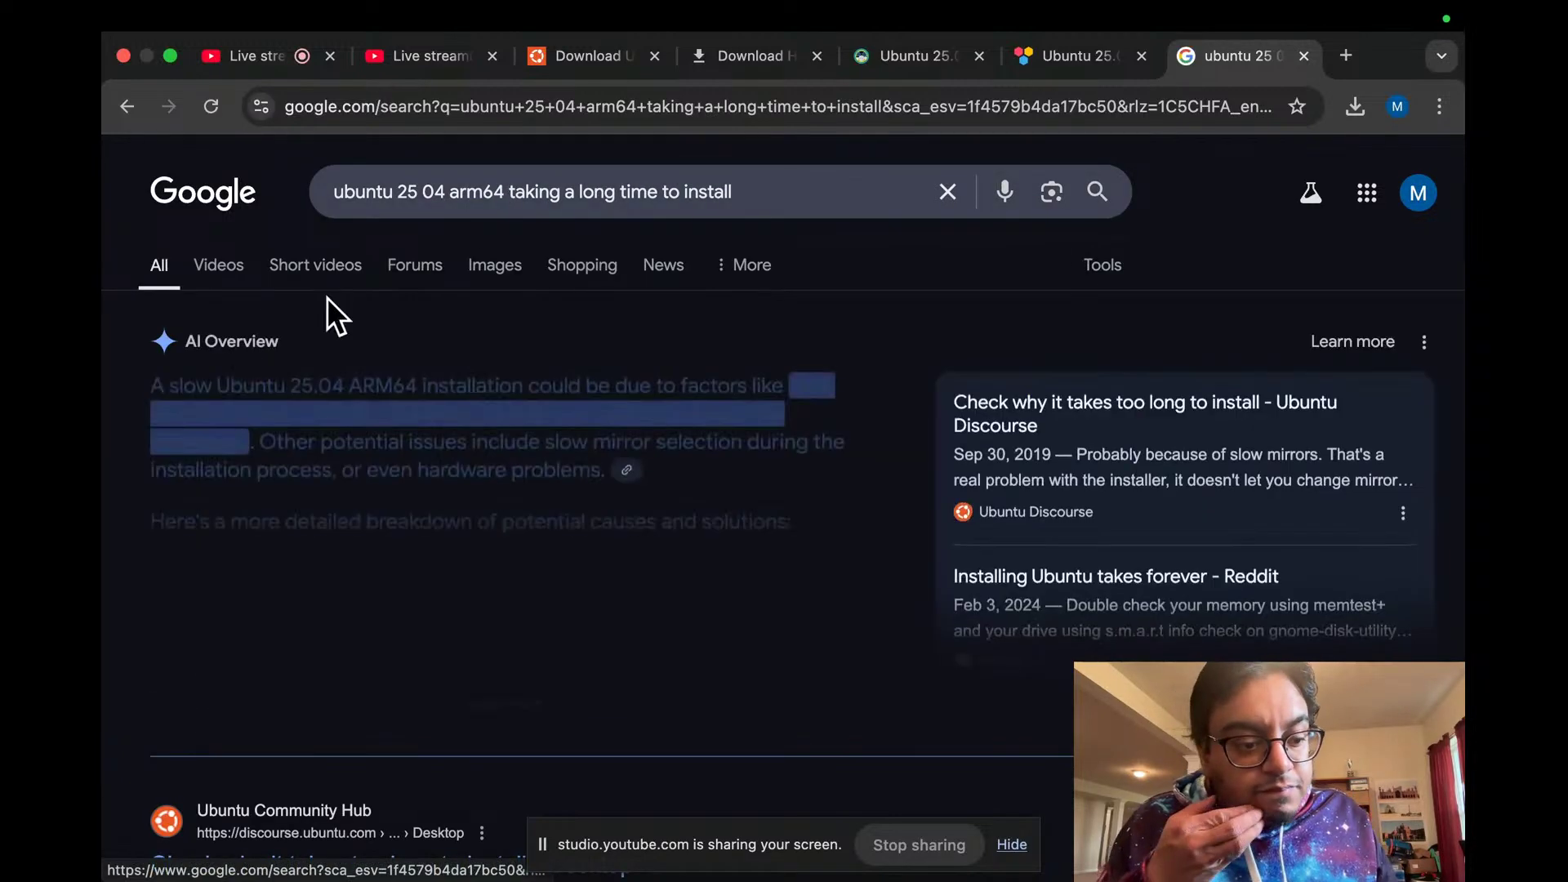
# Step: Open the r/Ubuntu result 'No Ubuntu 24.04 LTS ISO for Arm64'
pyautogui.scroll(-5, 303, 410)
pyautogui.scroll(-10, 305, 418)
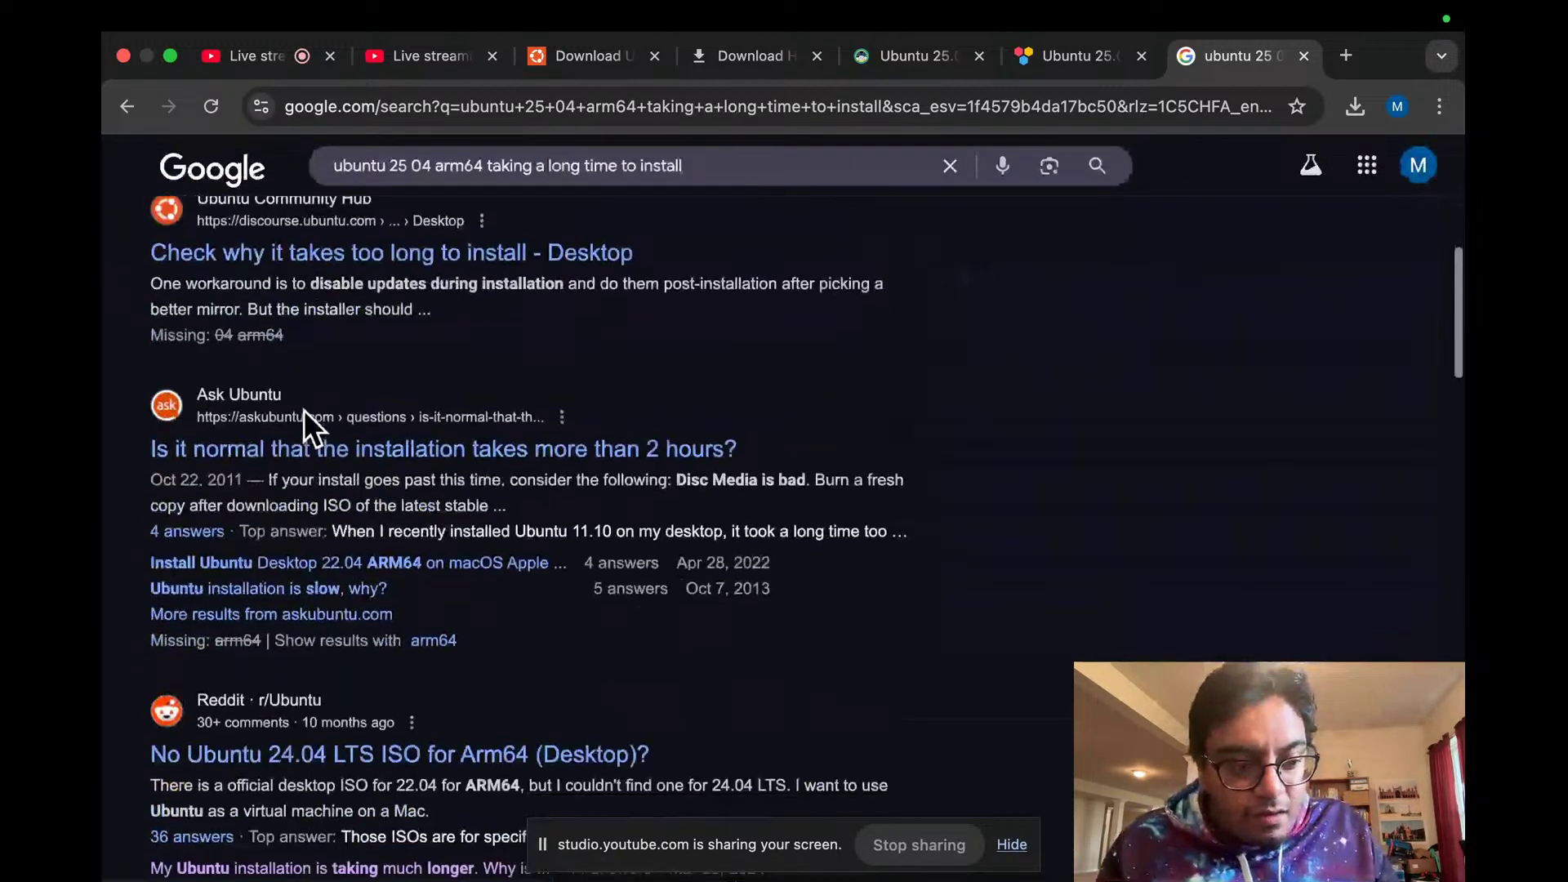
pyautogui.click(303, 316)
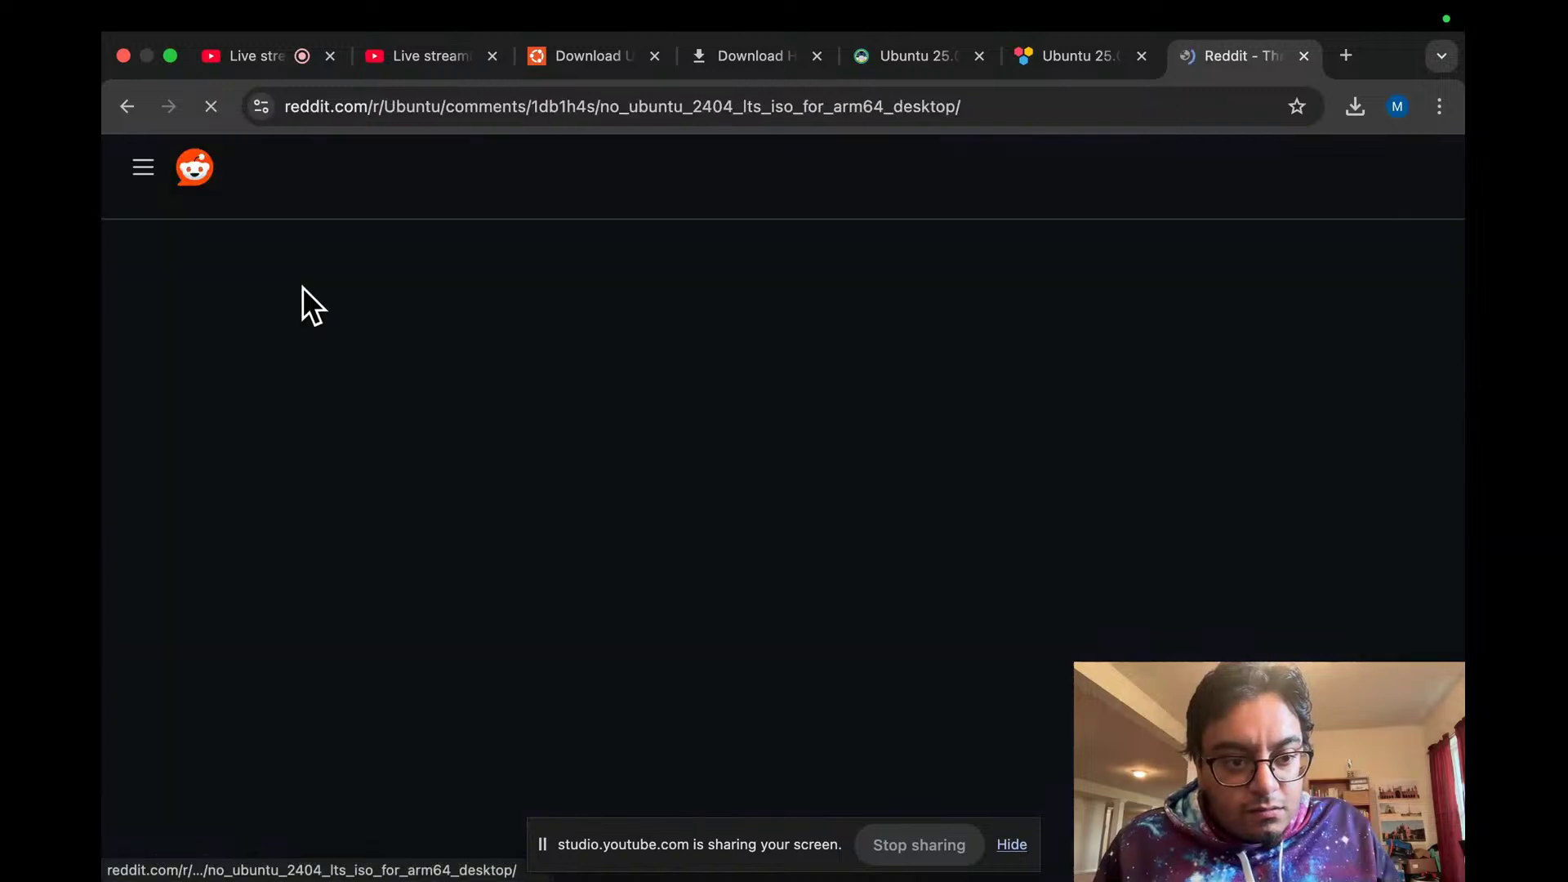
# Step: Scroll through the Reddit post on the missing Arm64 desktop ISO and its comments
pyautogui.scroll(-1, 279, 353)
pyautogui.scroll(1, 278, 353)
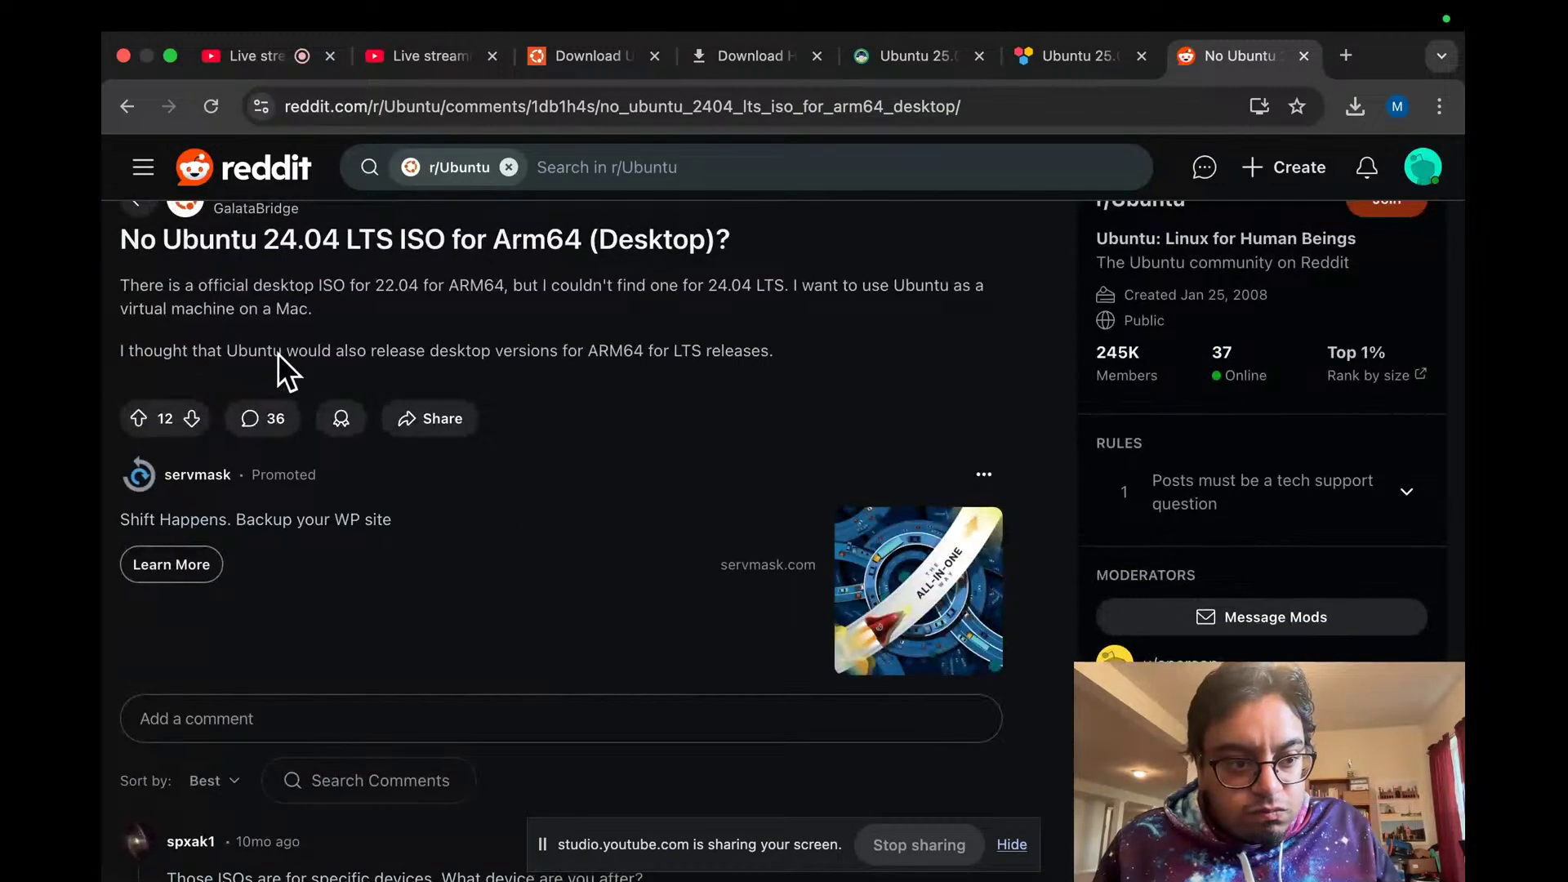
pyautogui.scroll(-4, 278, 353)
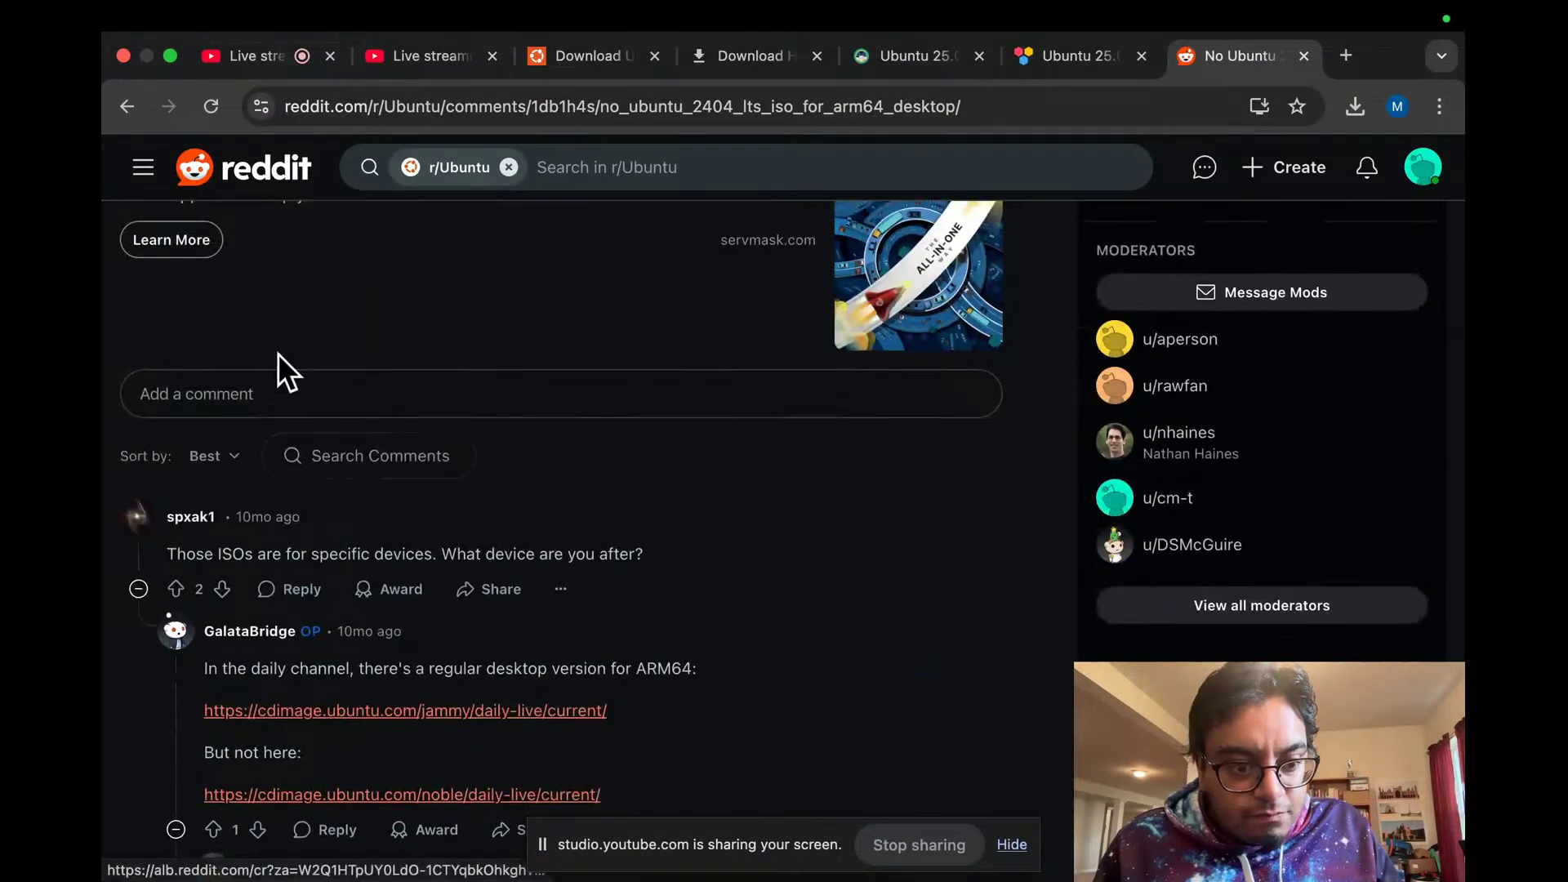
# Step: Glance at the booting VM's space, then return to Chrome's YouTube Studio livestream tab
pyautogui.hotkey('ctrl', 'Left')
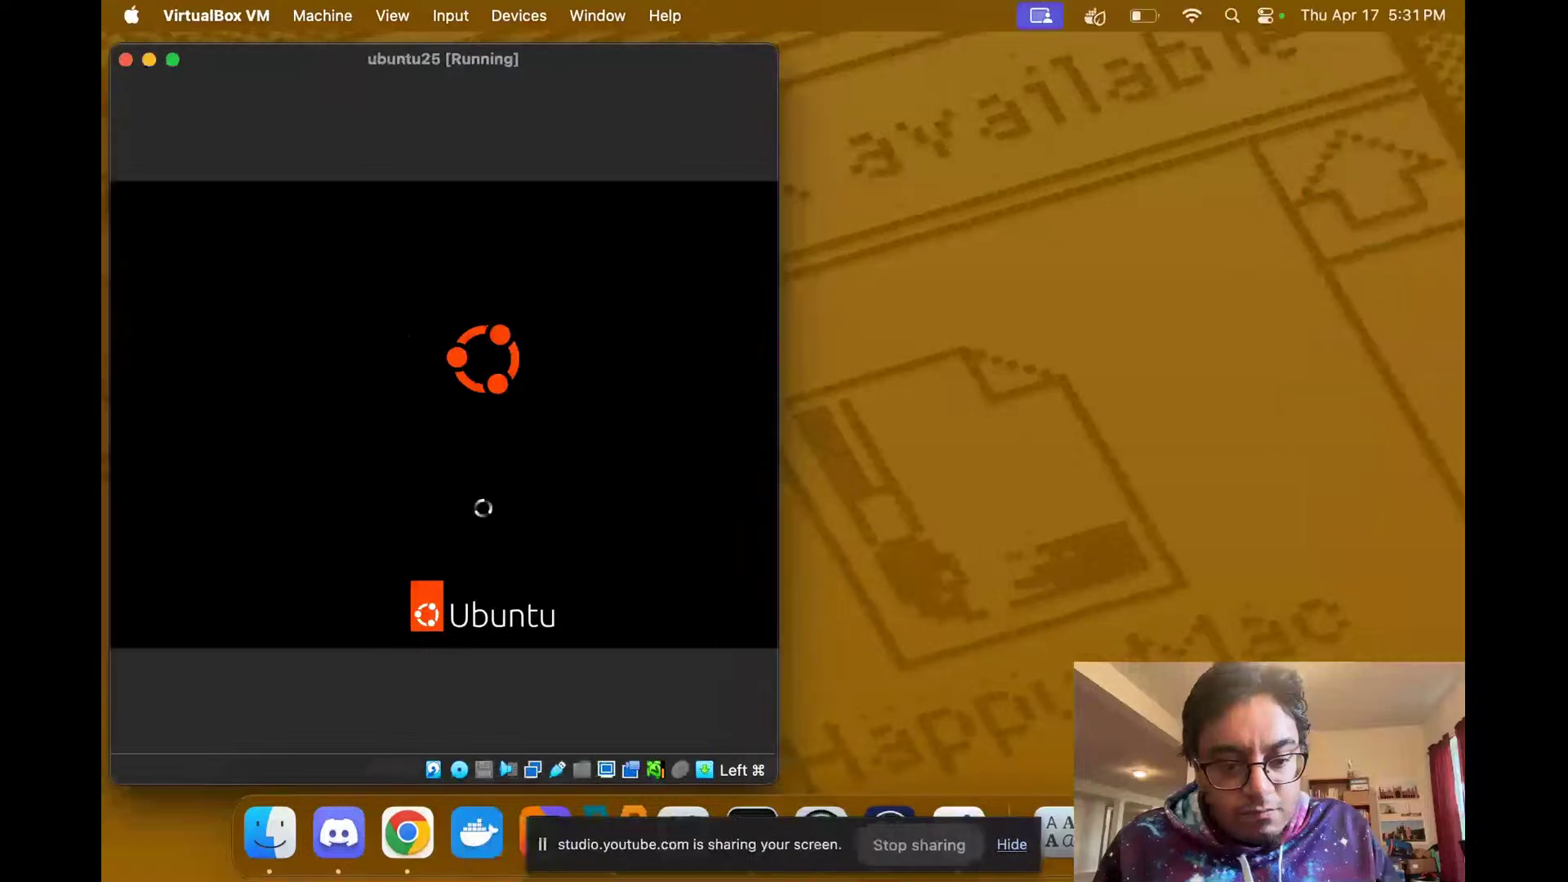
pyautogui.hotkey('ctrl', 'Right')
pyautogui.hotkey('ctrl', 'Right')
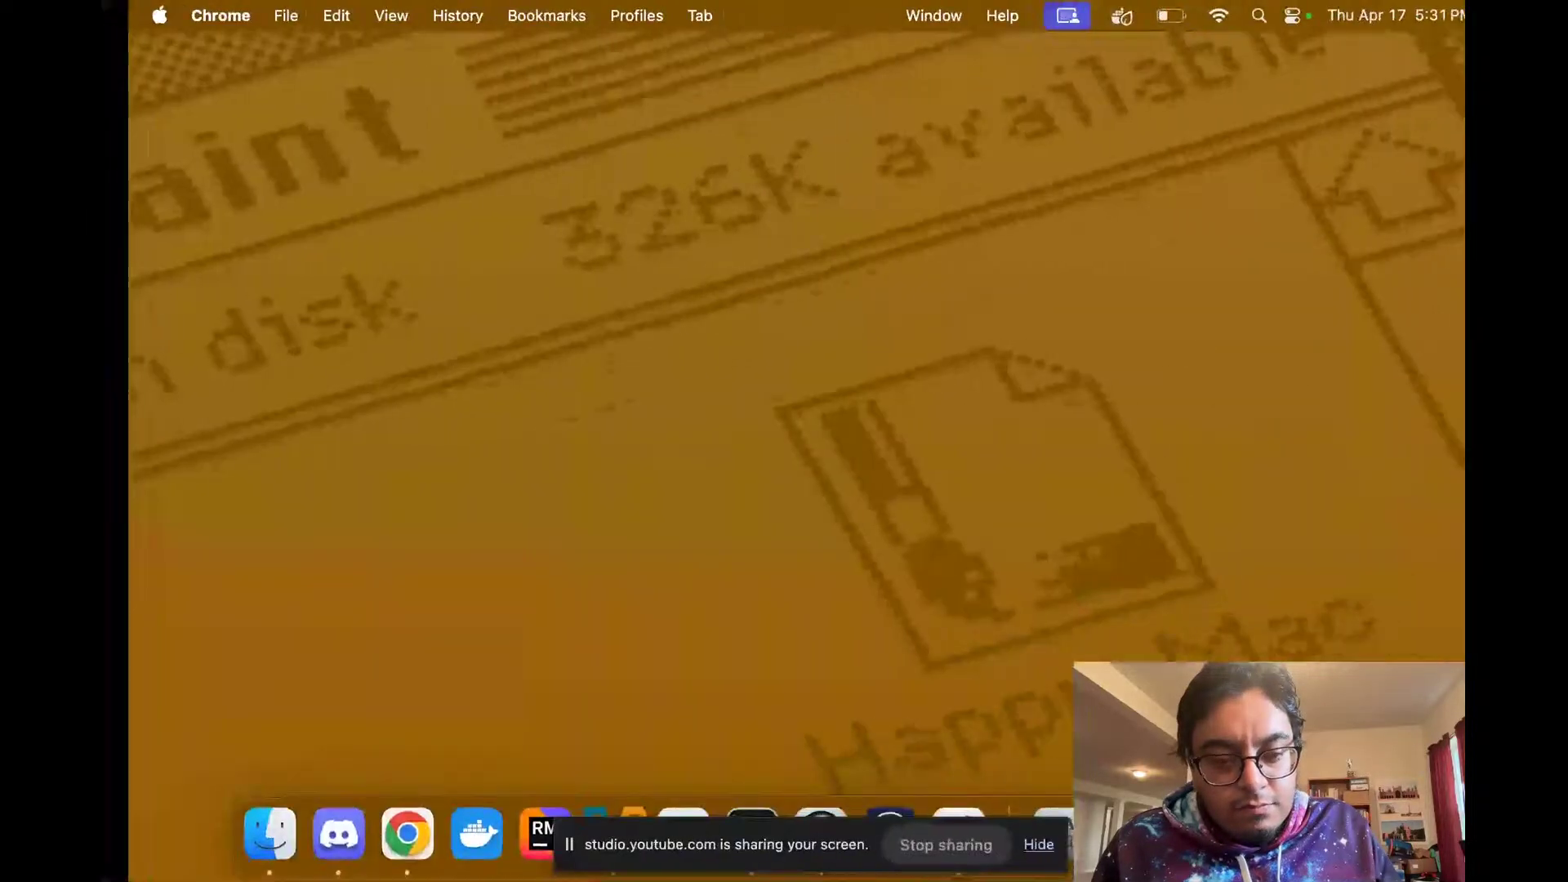
pyautogui.hotkey('ctrl', 'Left')
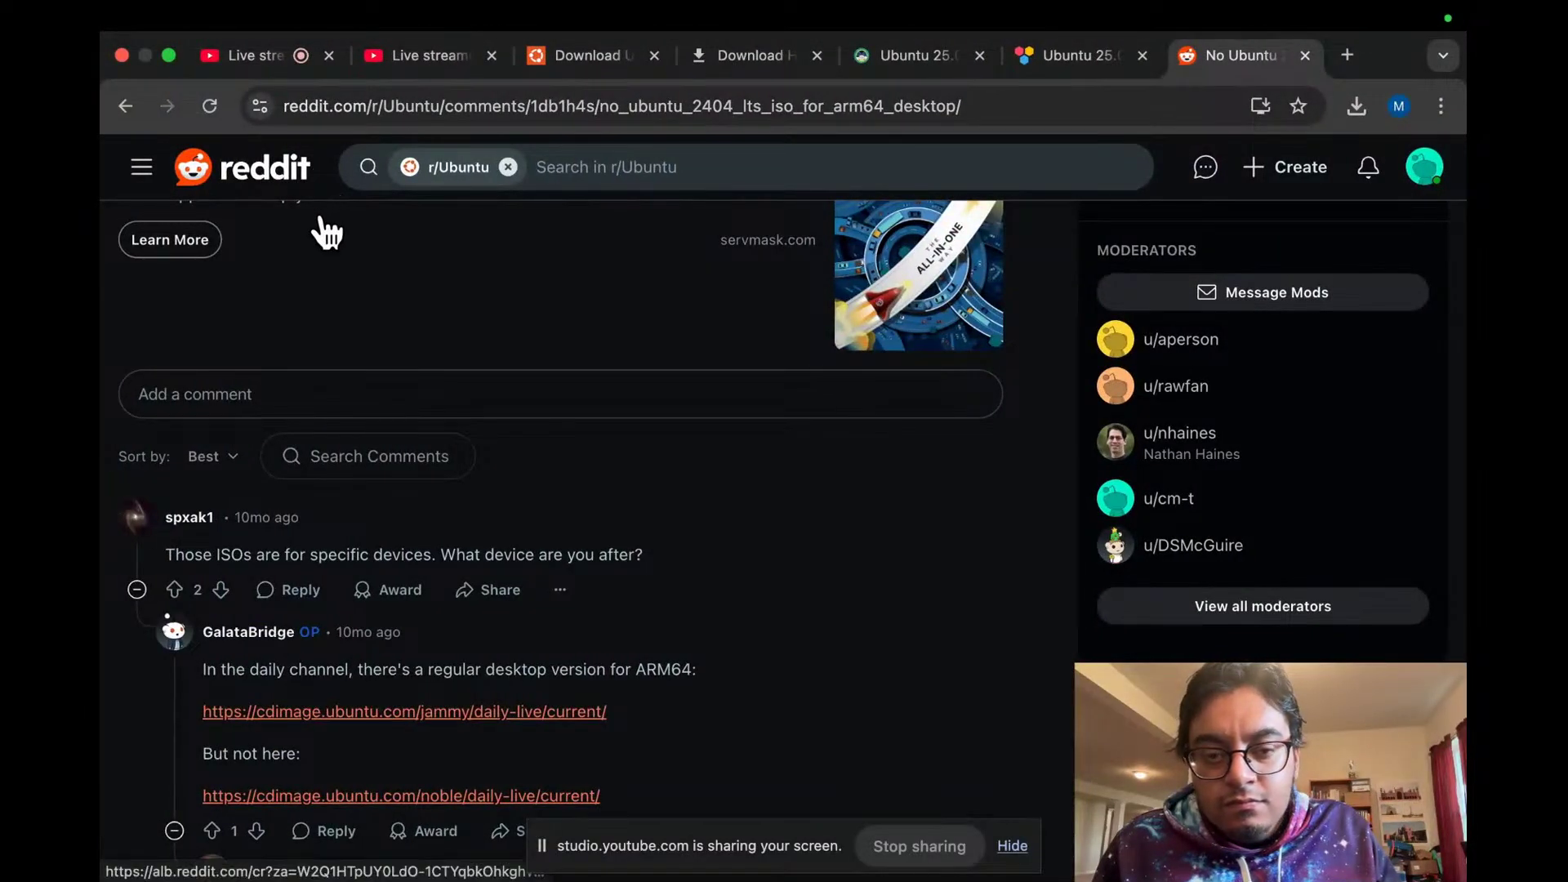
pyautogui.click(261, 57)
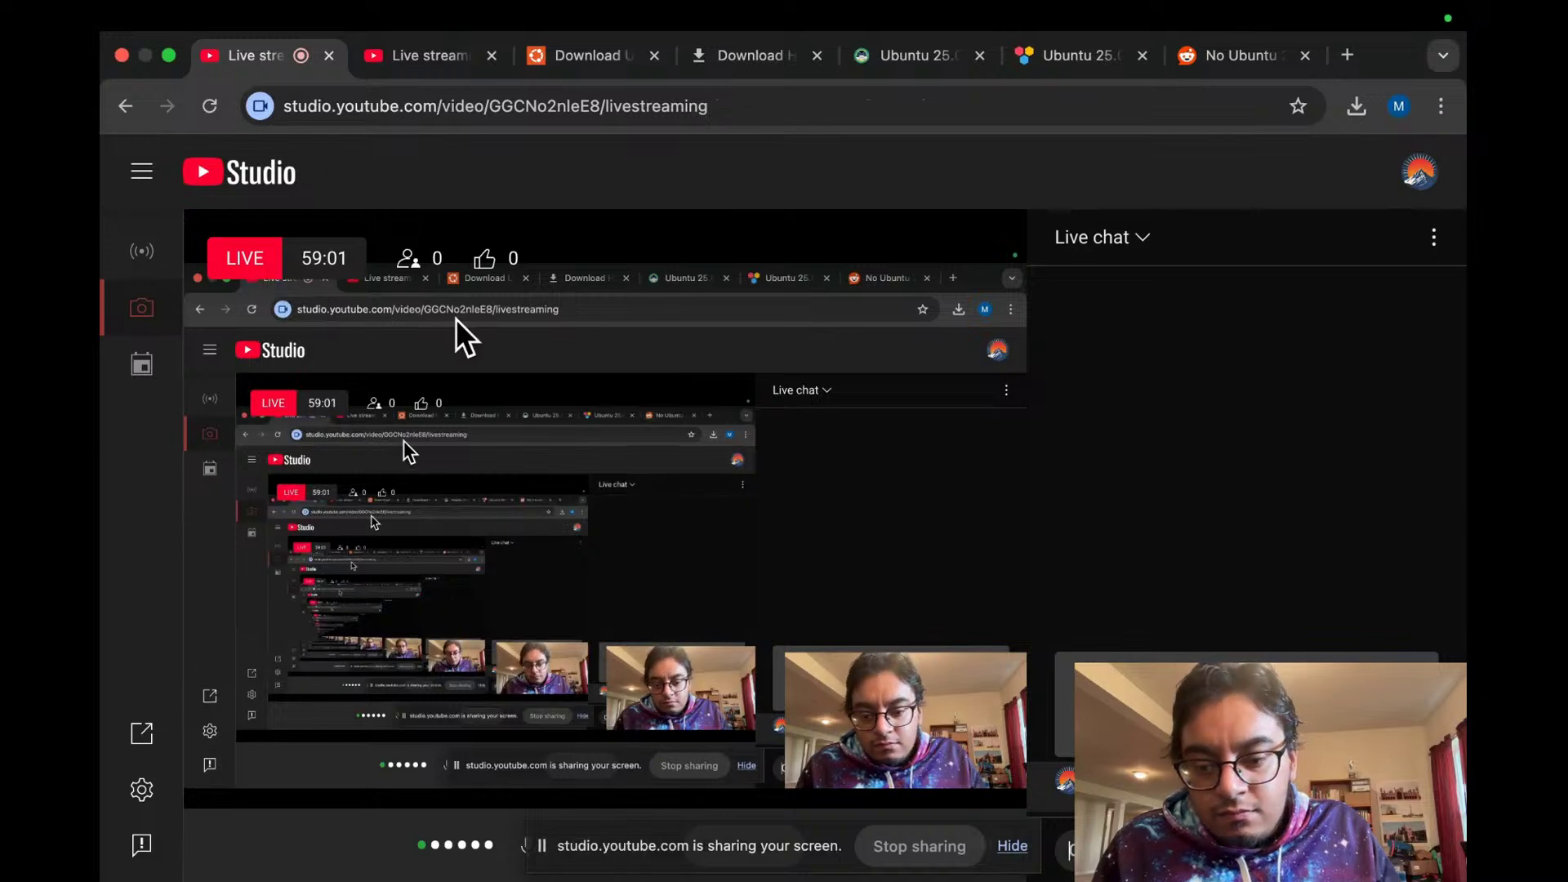
# Step: On the VM's space, check the battery menu and move the ubuntu25 window toward the centre
pyautogui.hotkey('ctrl', 'Left')
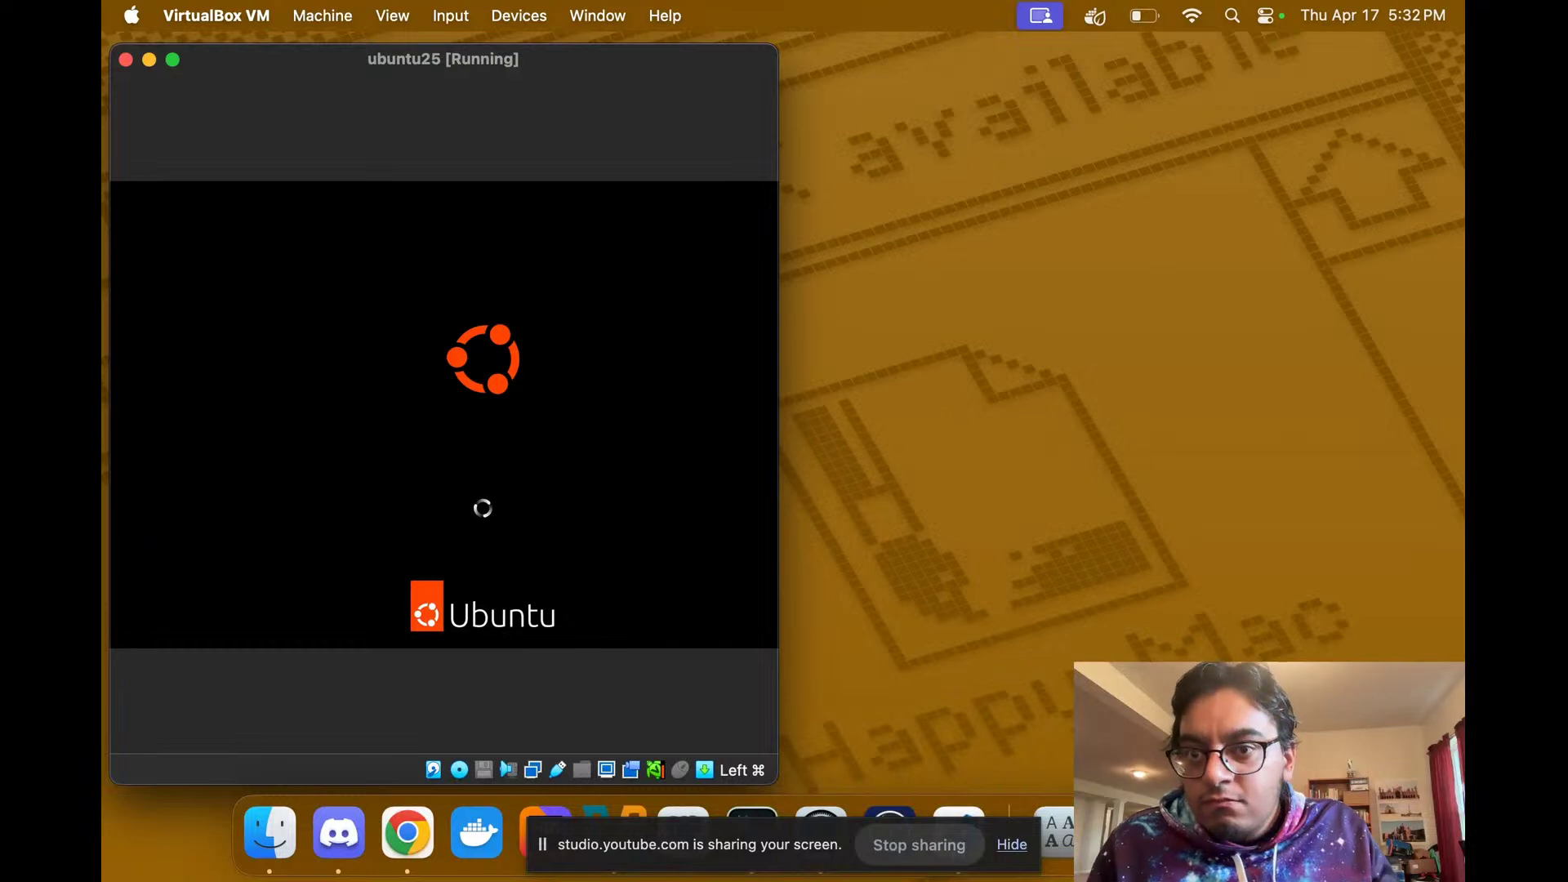
pyautogui.click(1151, 11)
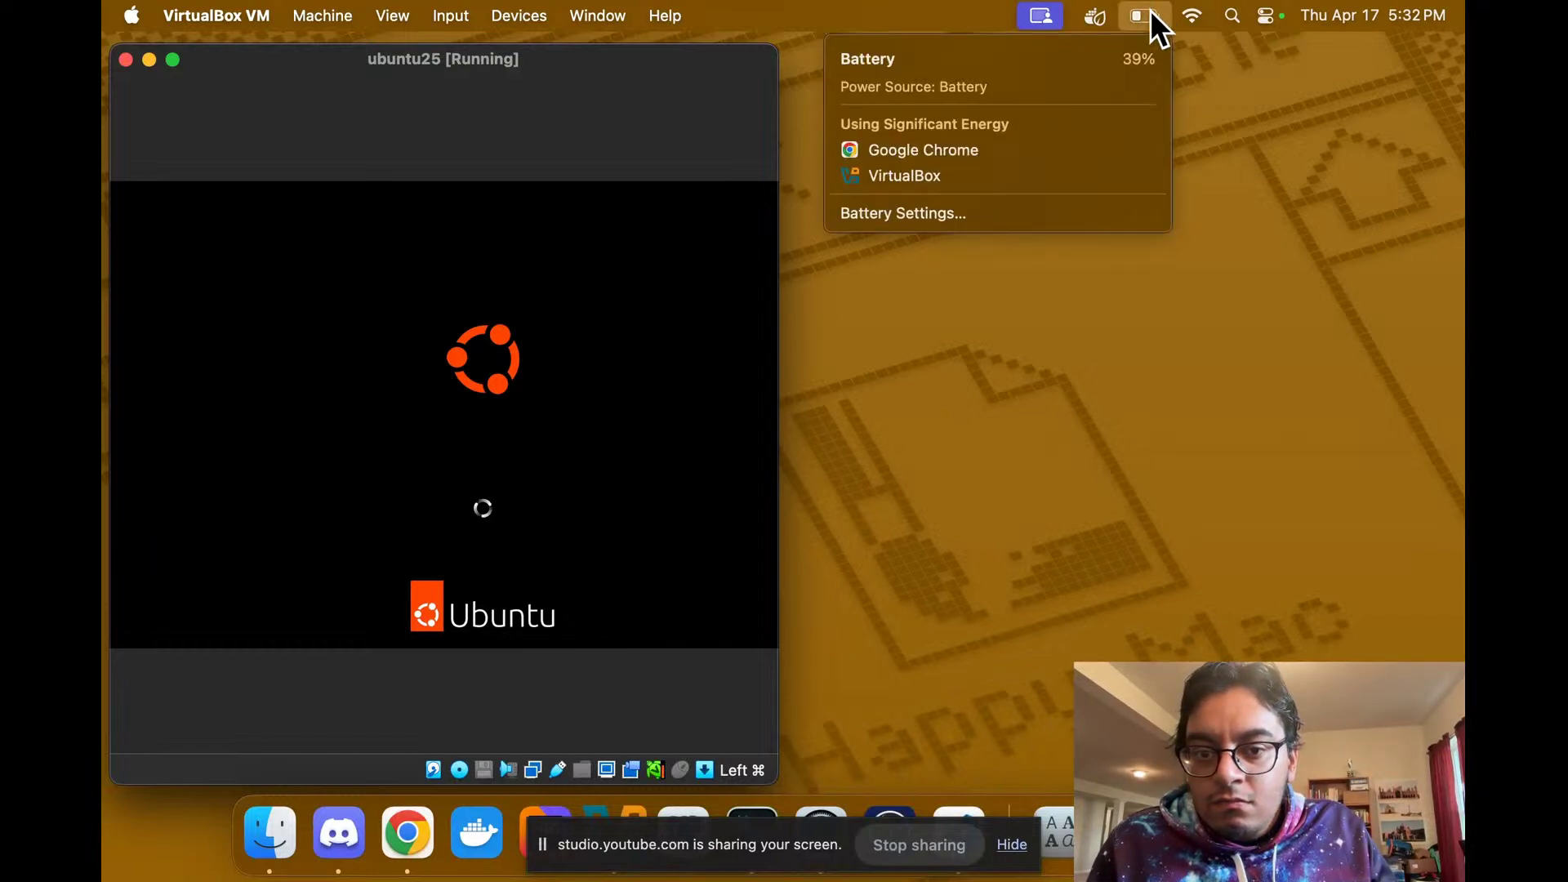
pyautogui.click(1151, 10)
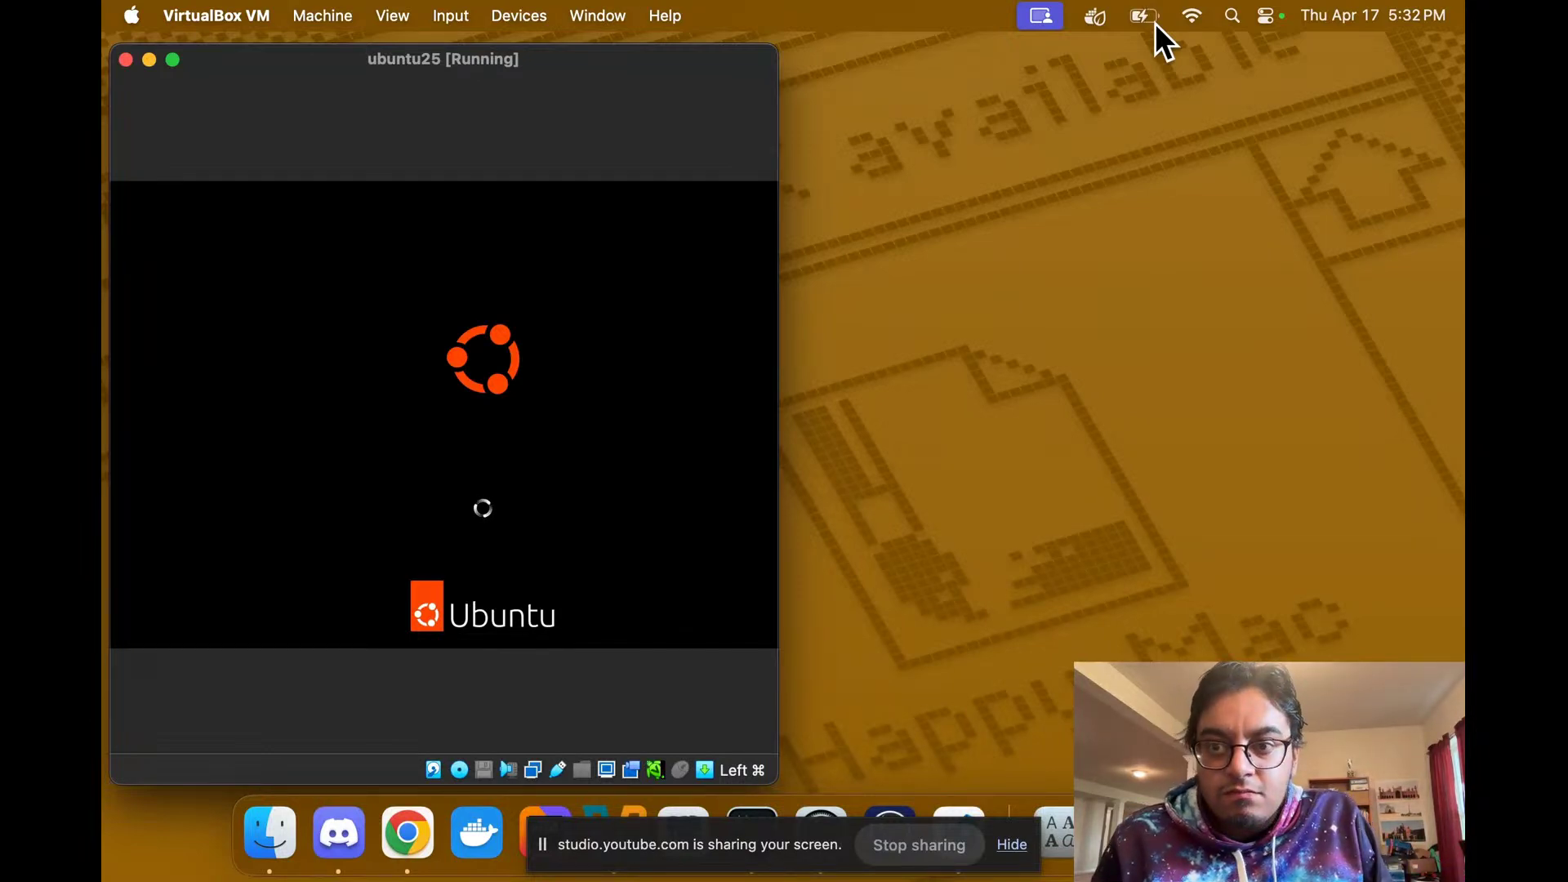
pyautogui.moveTo(368, 66); pyautogui.dragTo(668, 167)
# Step: Alternate between YouTube Studio and the boot splash, ending on YouTube Studio
pyautogui.hotkey('ctrl', 'Right')
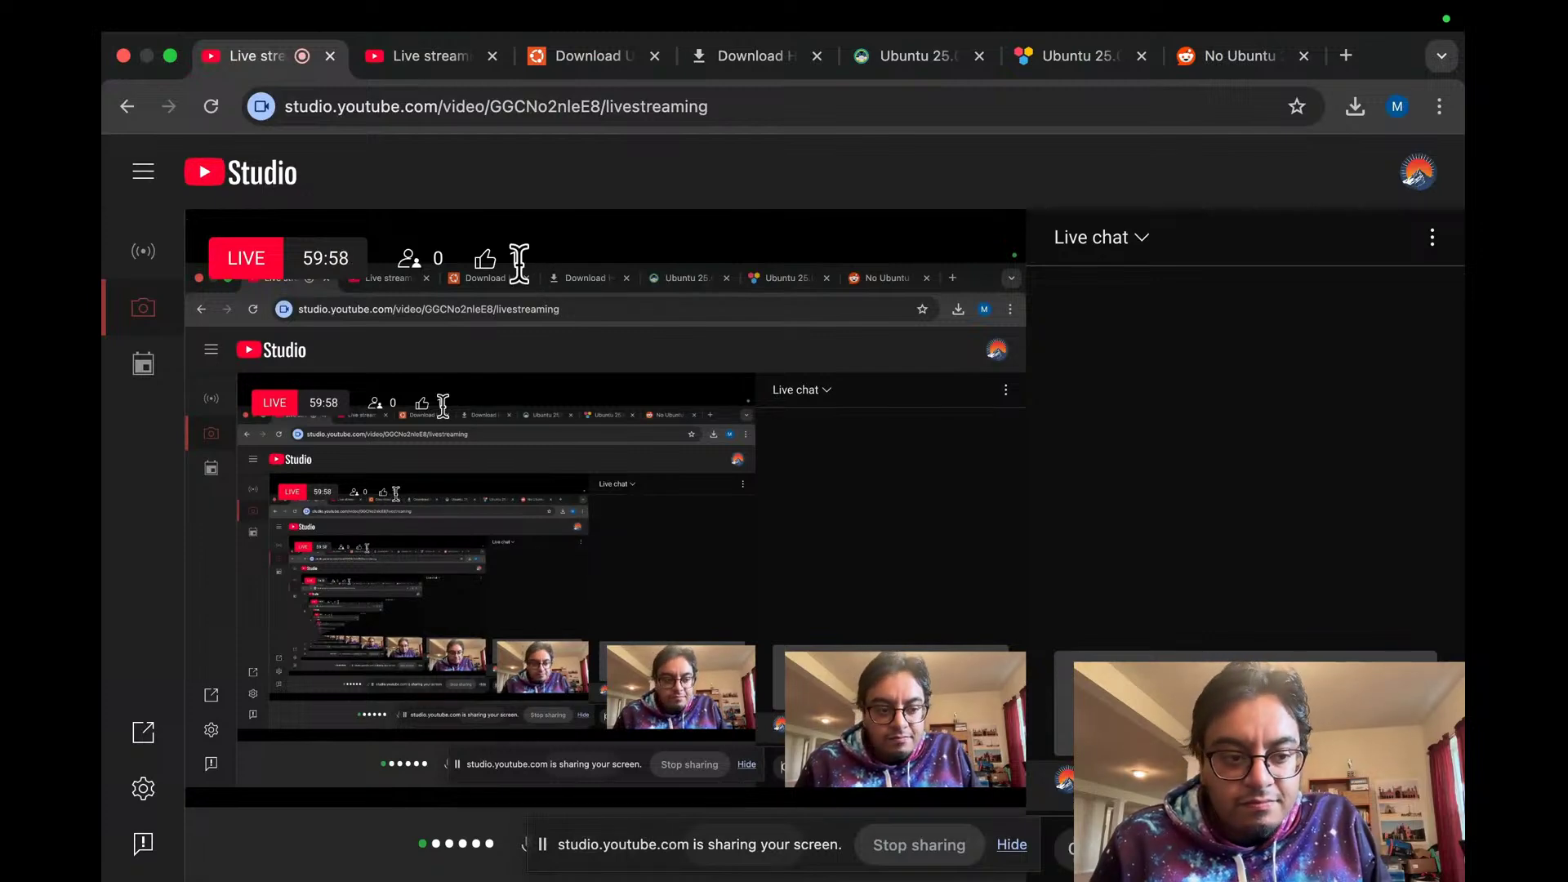
pyautogui.hotkey('ctrl', 'Left')
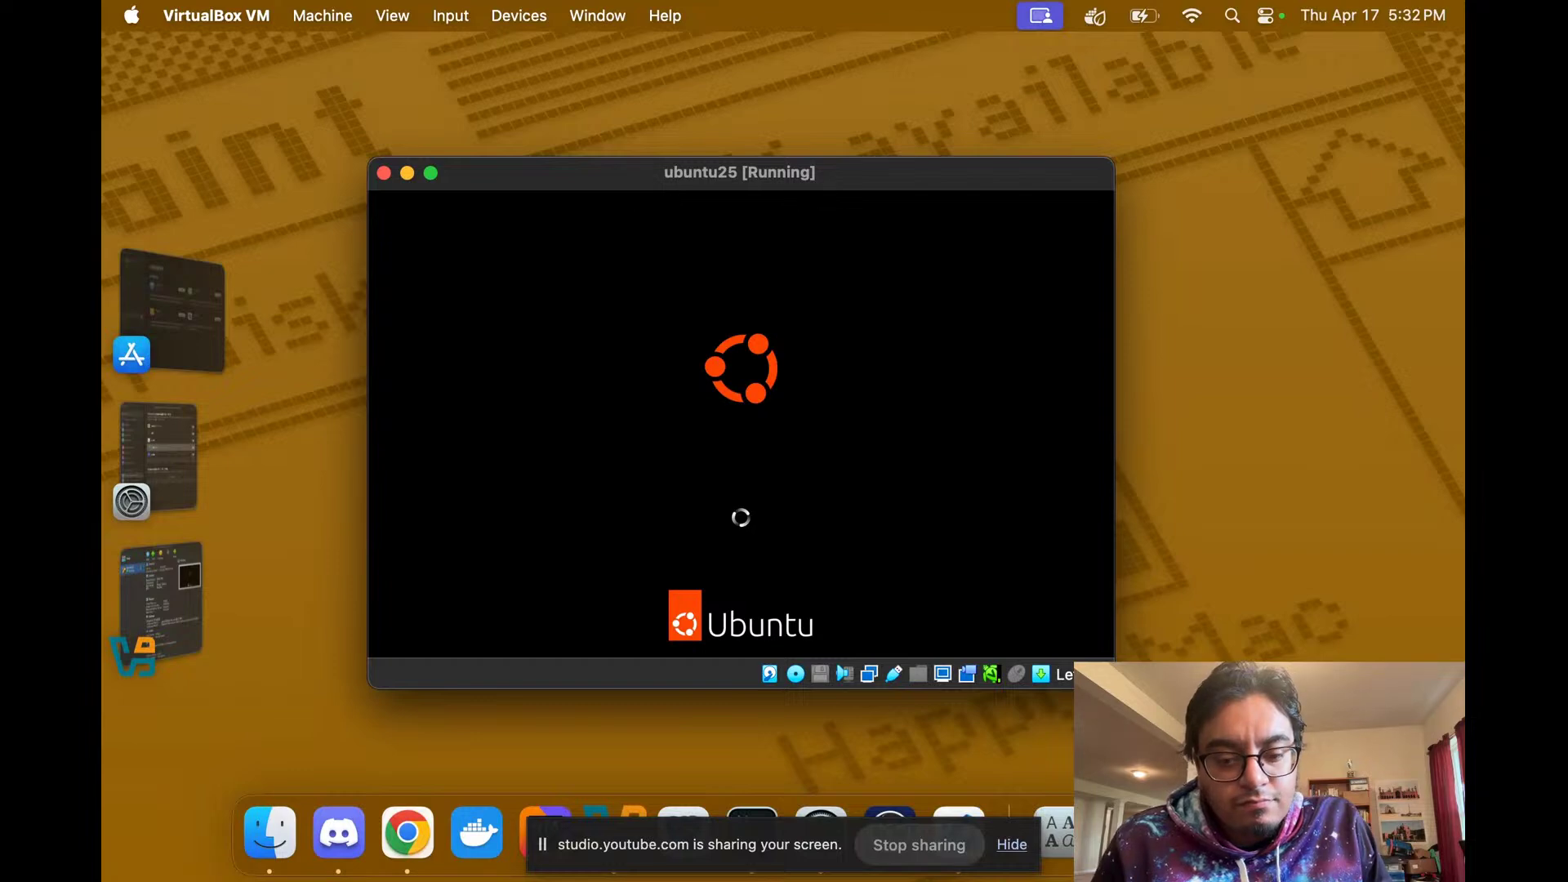
pyautogui.hotkey('ctrl', 'Right')
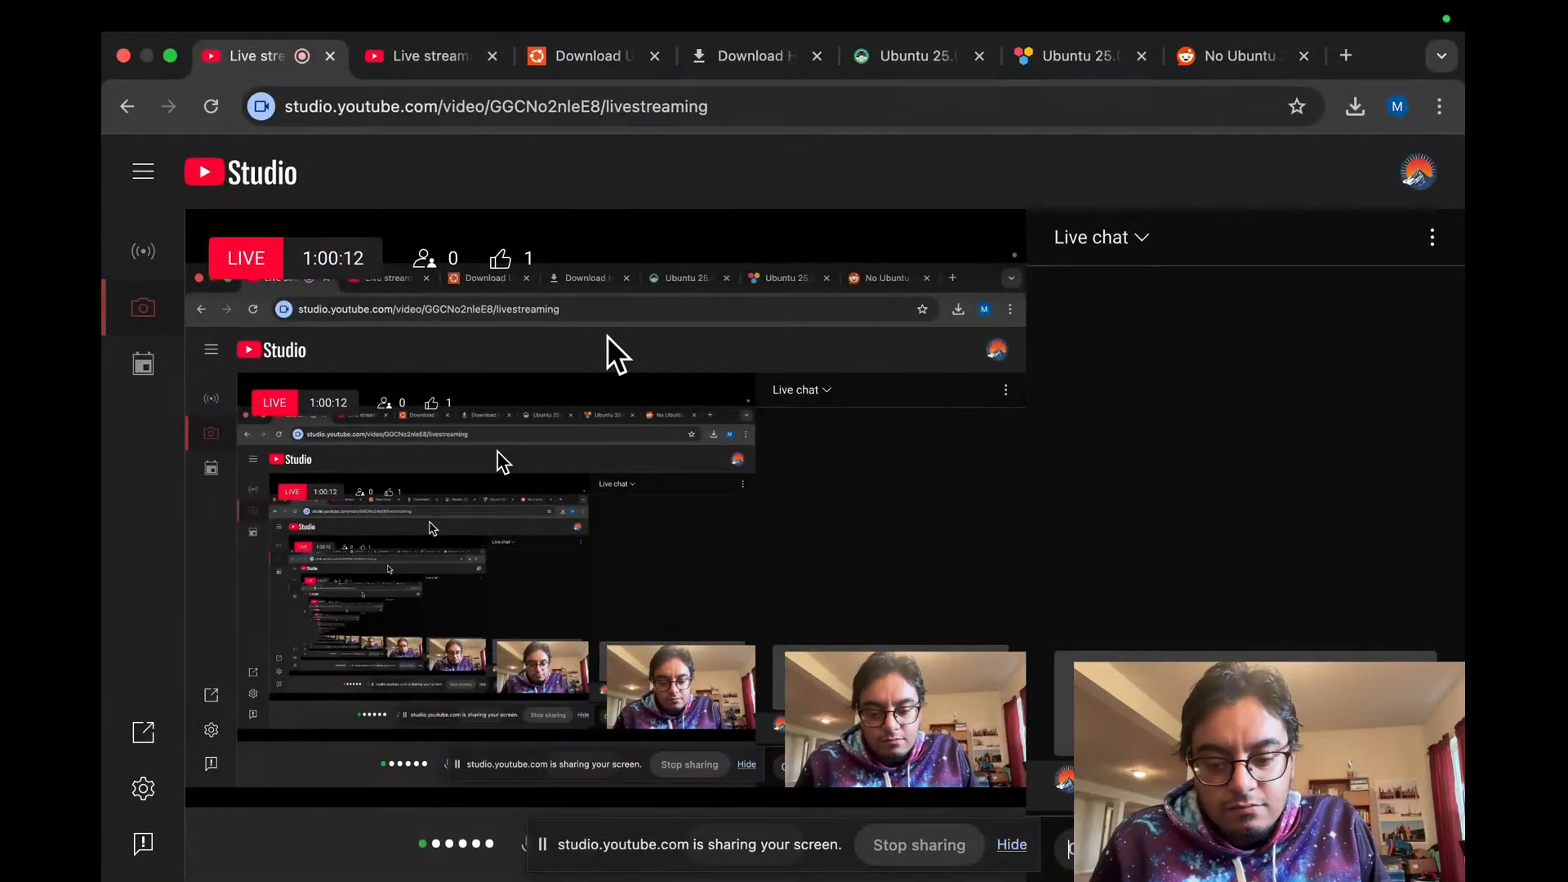
pyautogui.hotkey('ctrl', 'Left')
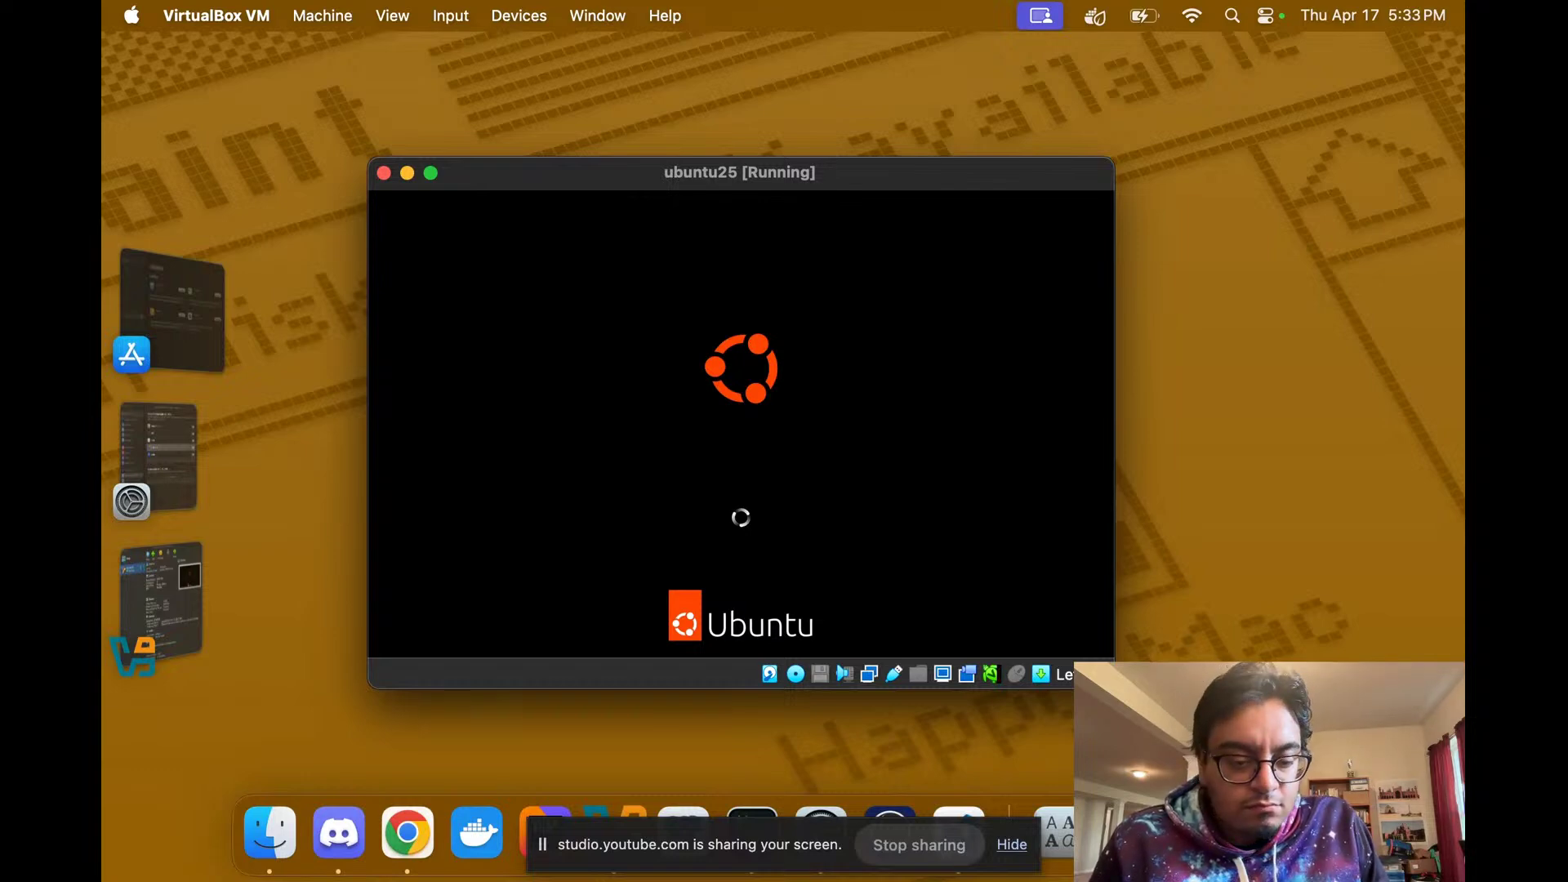
pyautogui.hotkey('ctrl', 'Right')
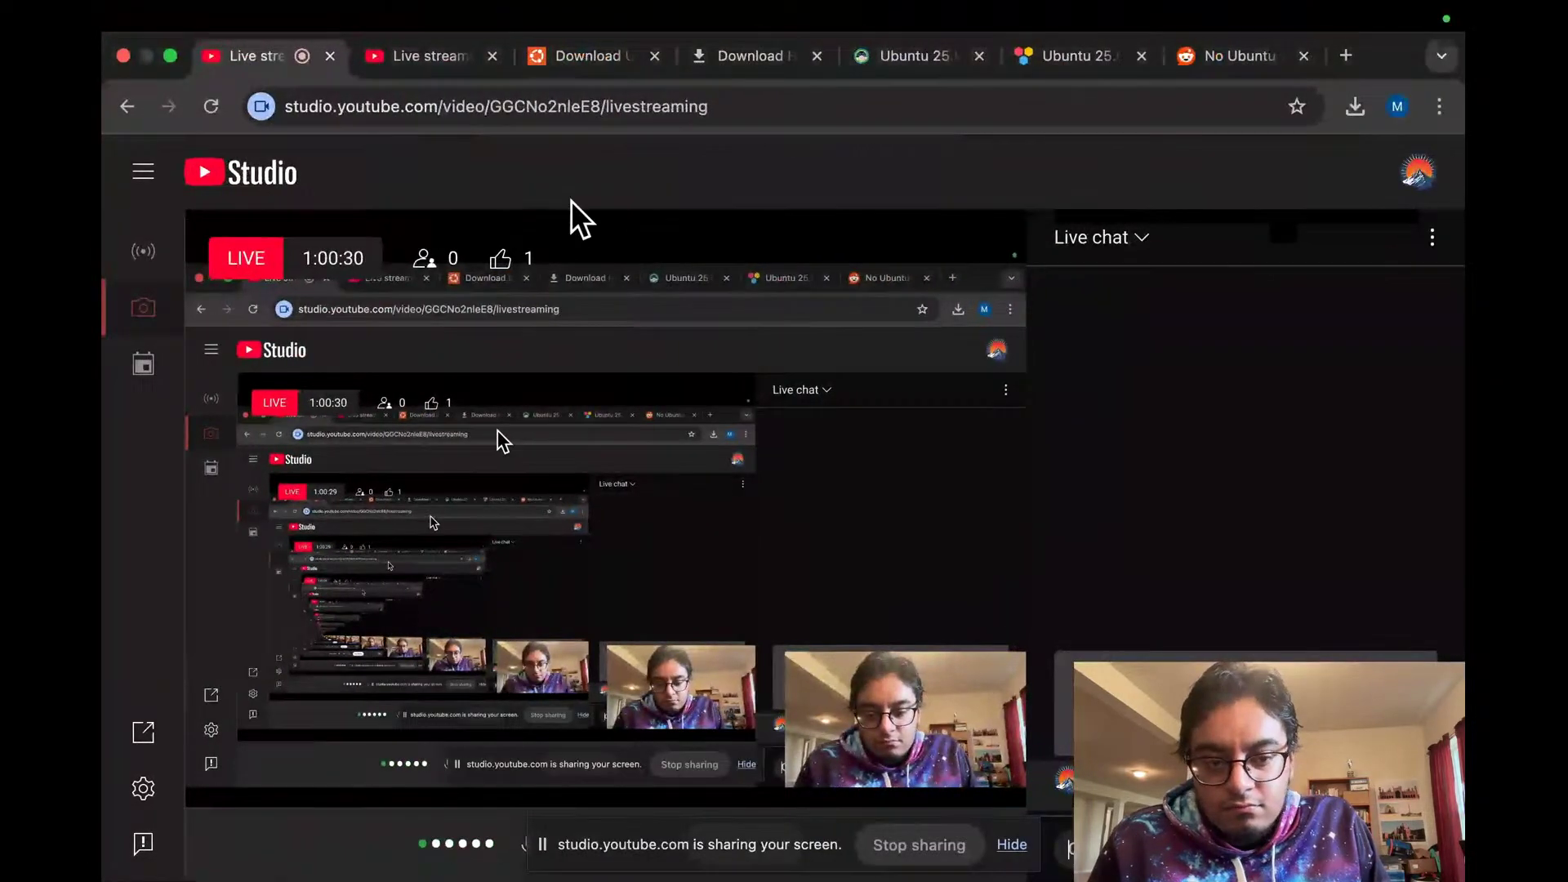
# Step: Go from the ubuntu.com download tab to the Techzine Ubuntu 25.04 article and scroll down through it
pyautogui.click(600, 51)
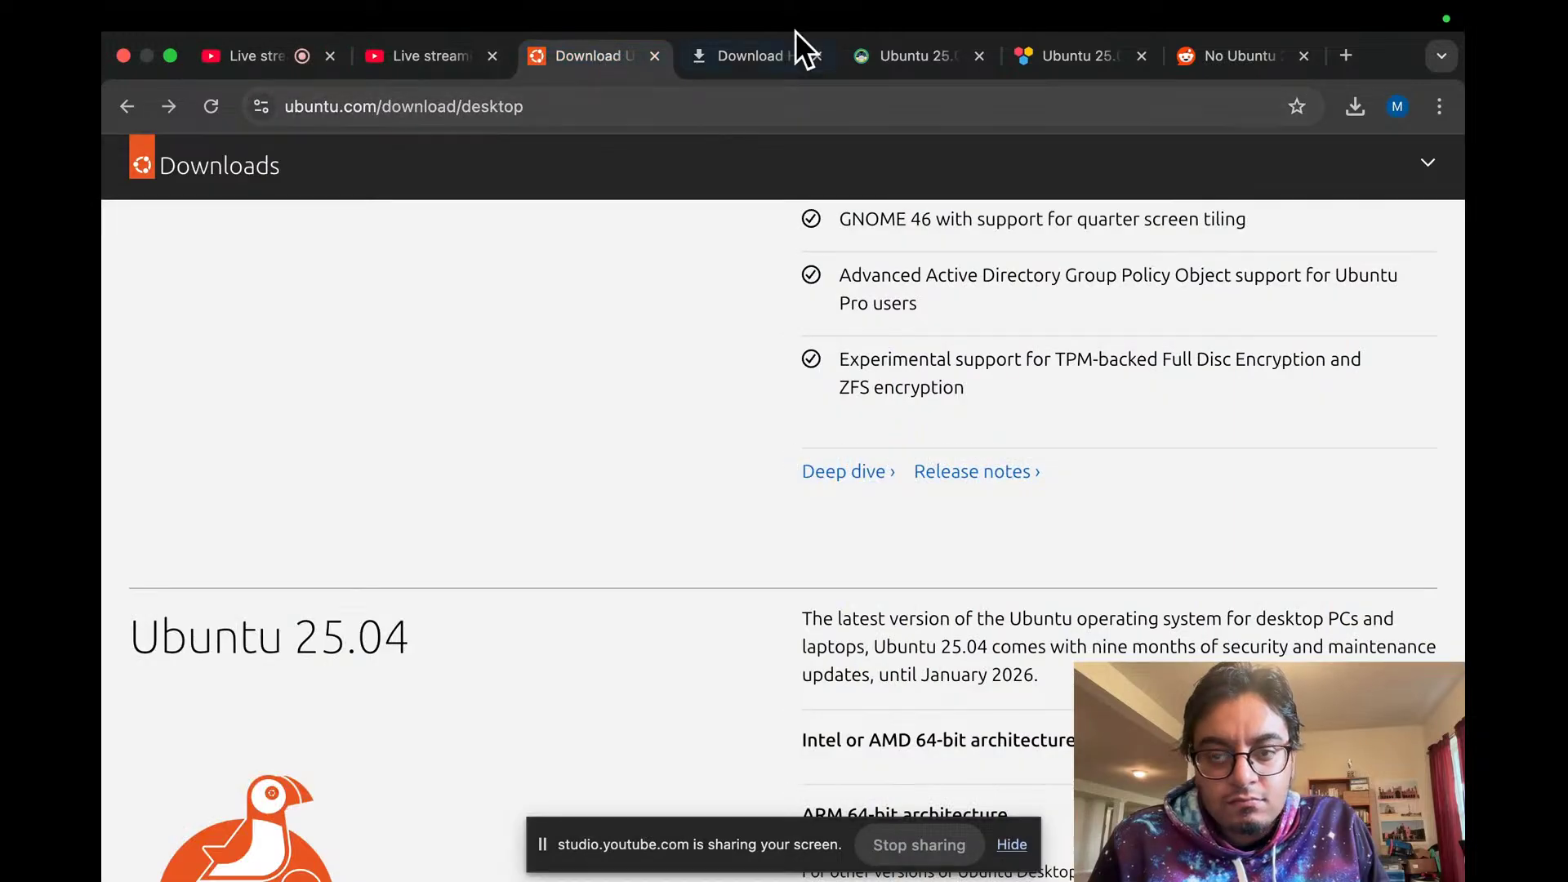
pyautogui.click(1041, 50)
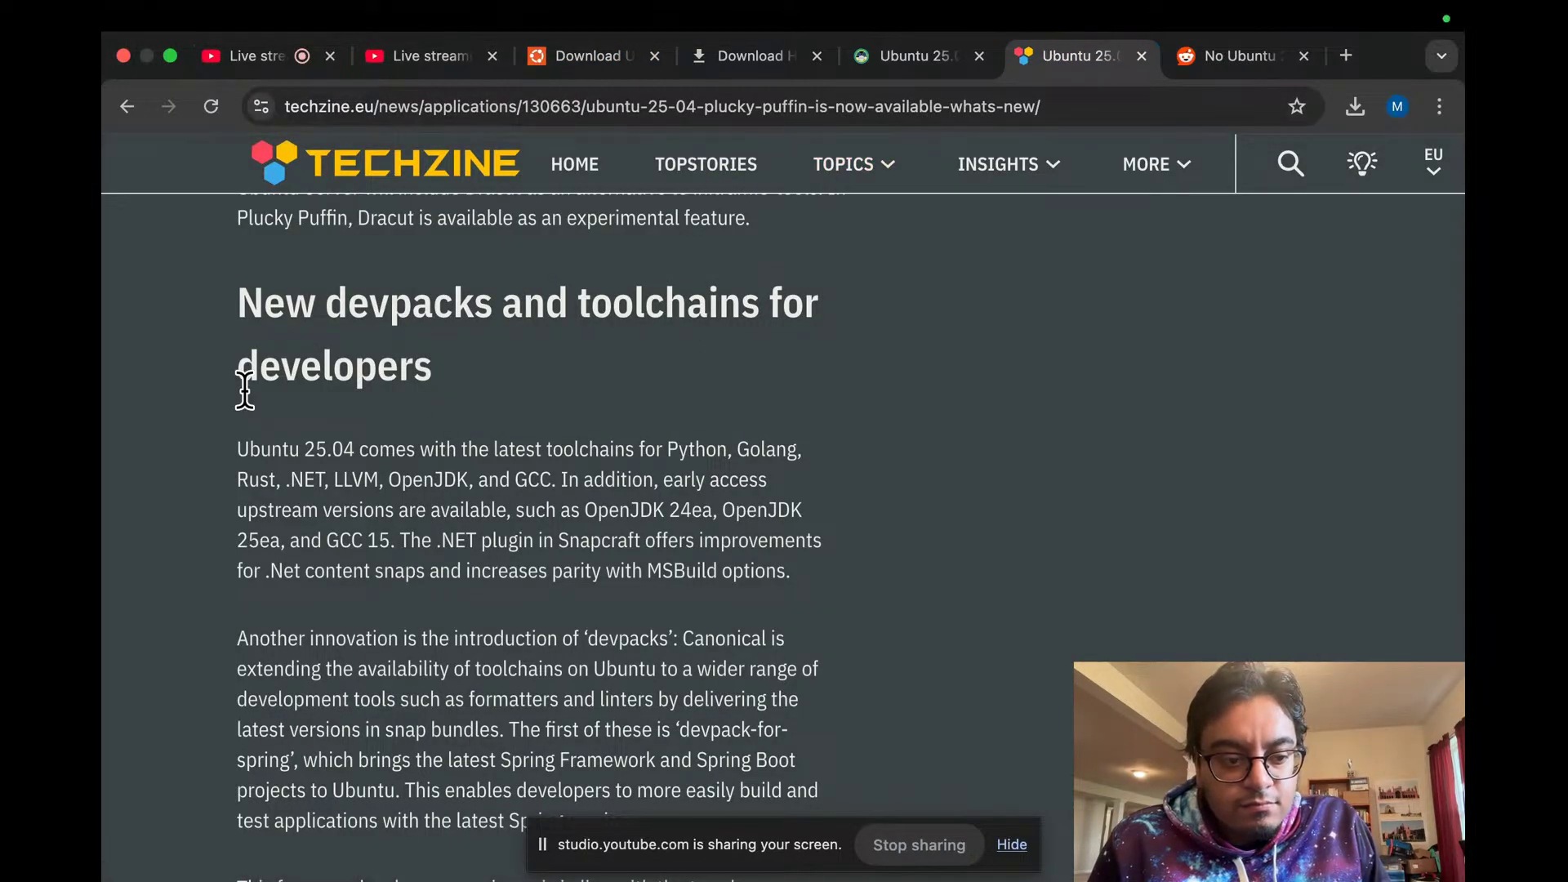
pyautogui.scroll(-15, 201, 382)
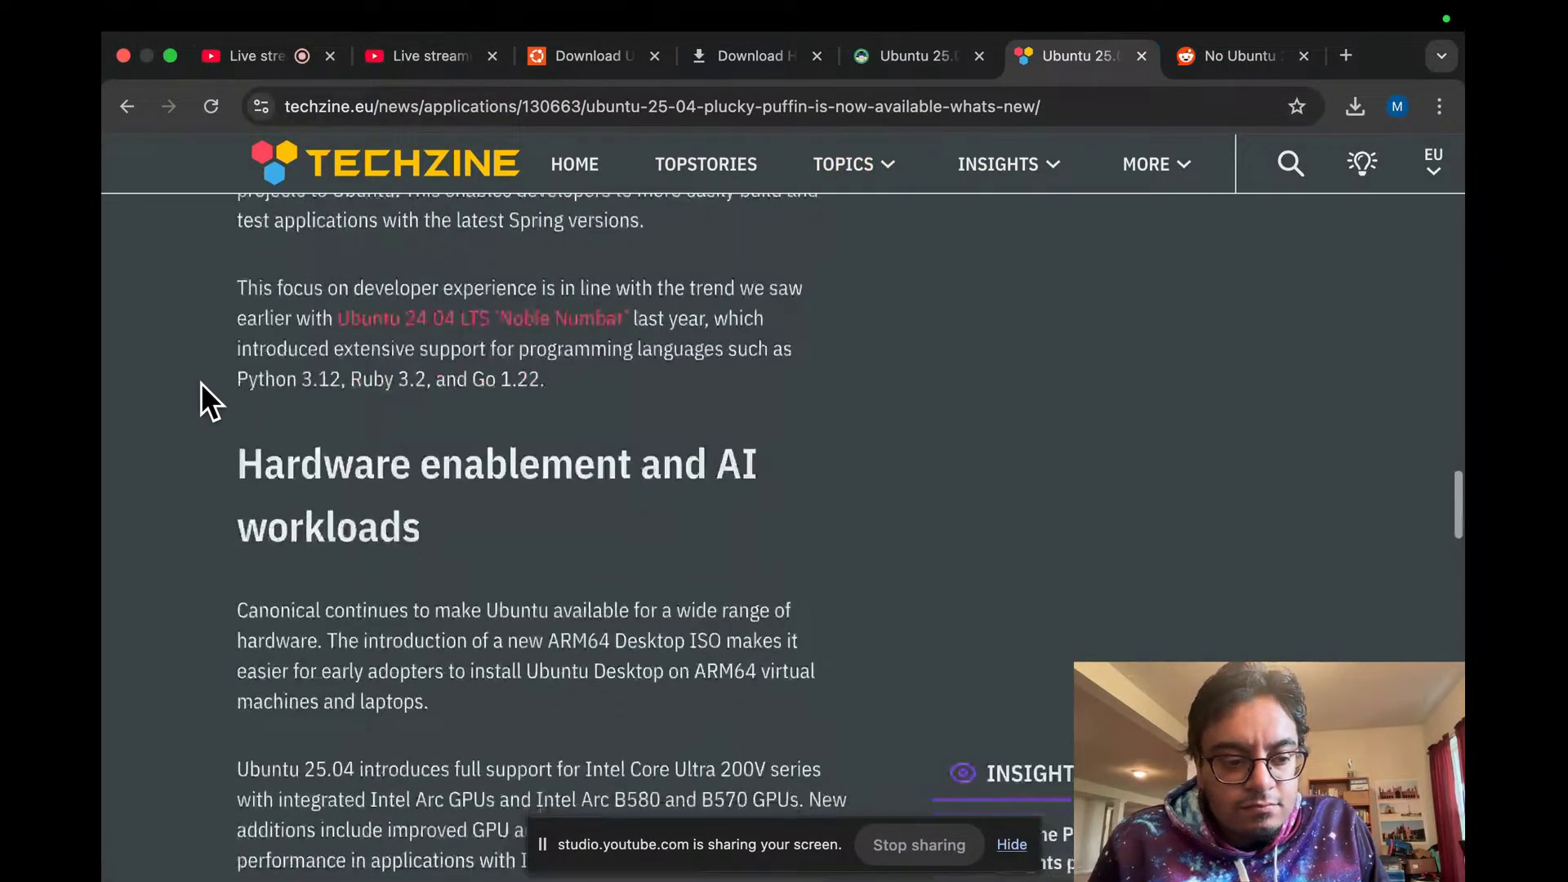
pyautogui.scroll(-3, 220, 437)
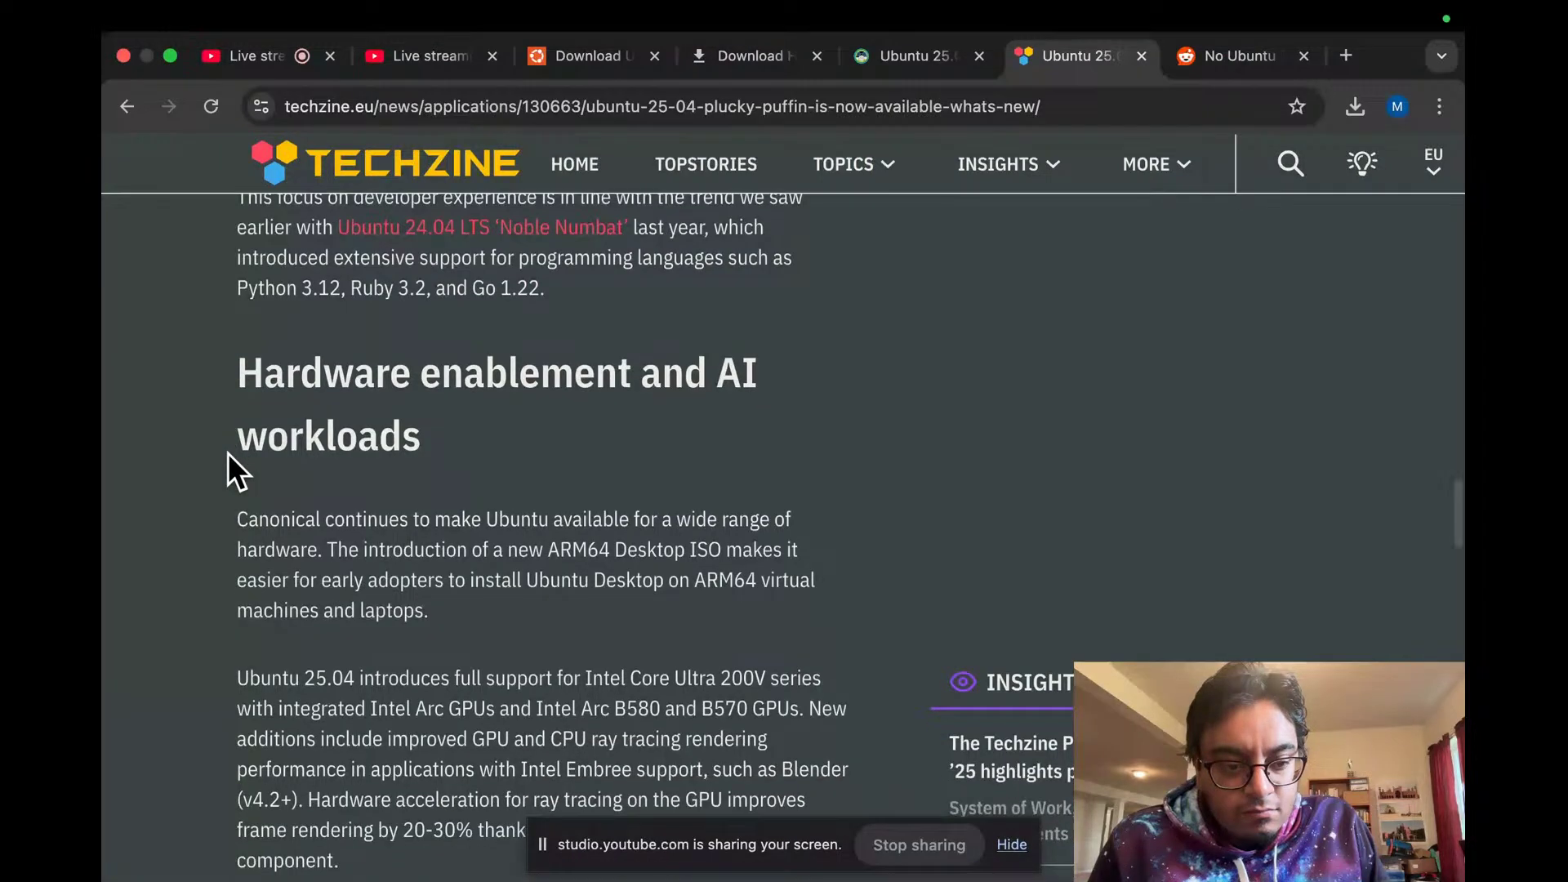
pyautogui.scroll(-15, 229, 452)
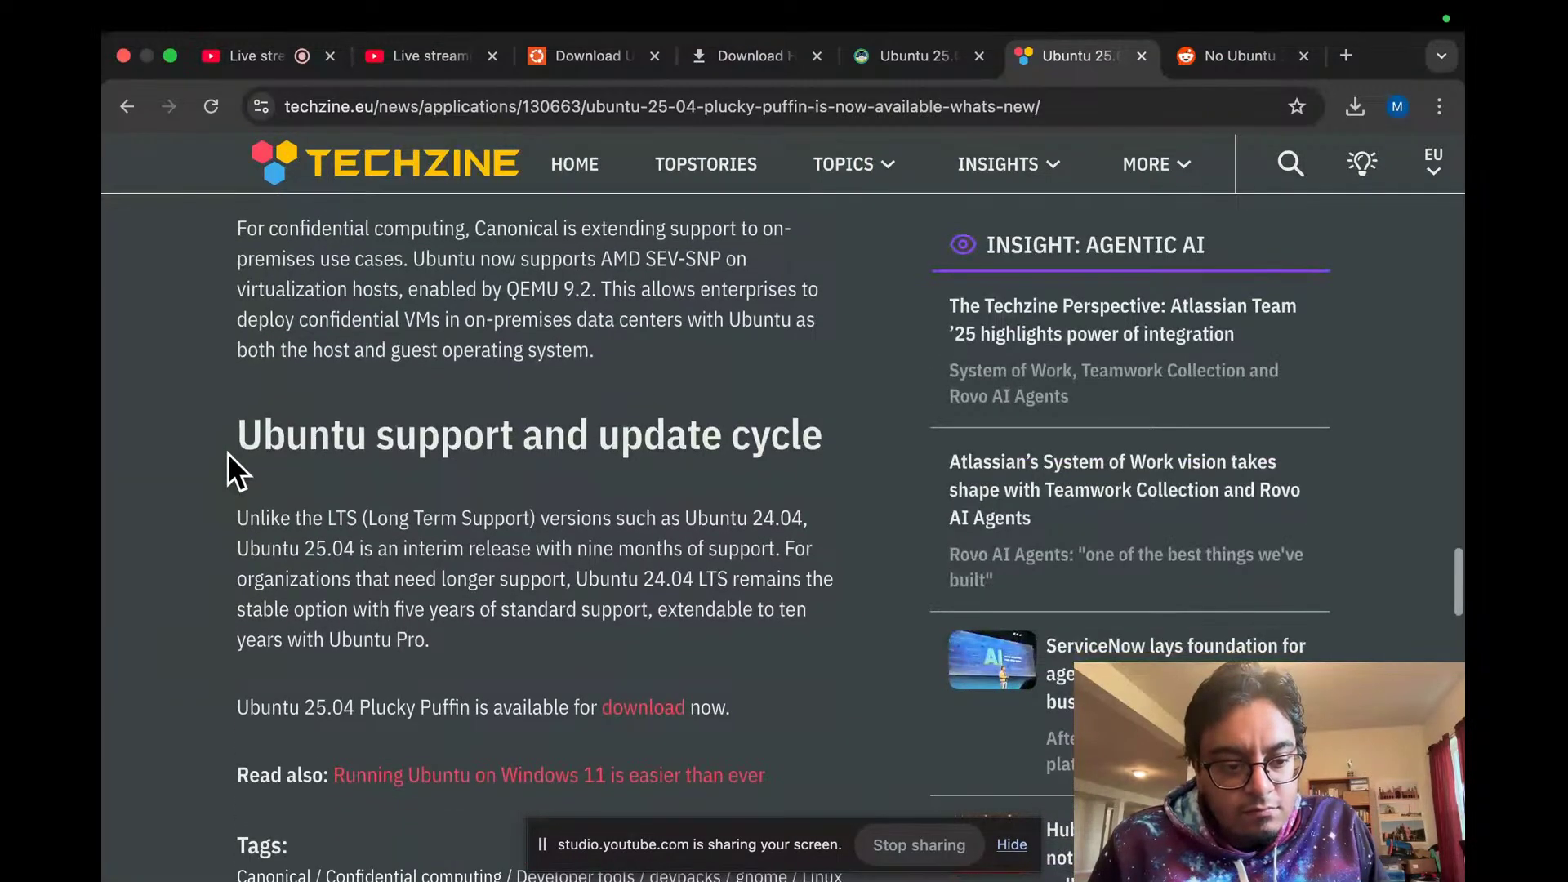
pyautogui.scroll(-5, 227, 452)
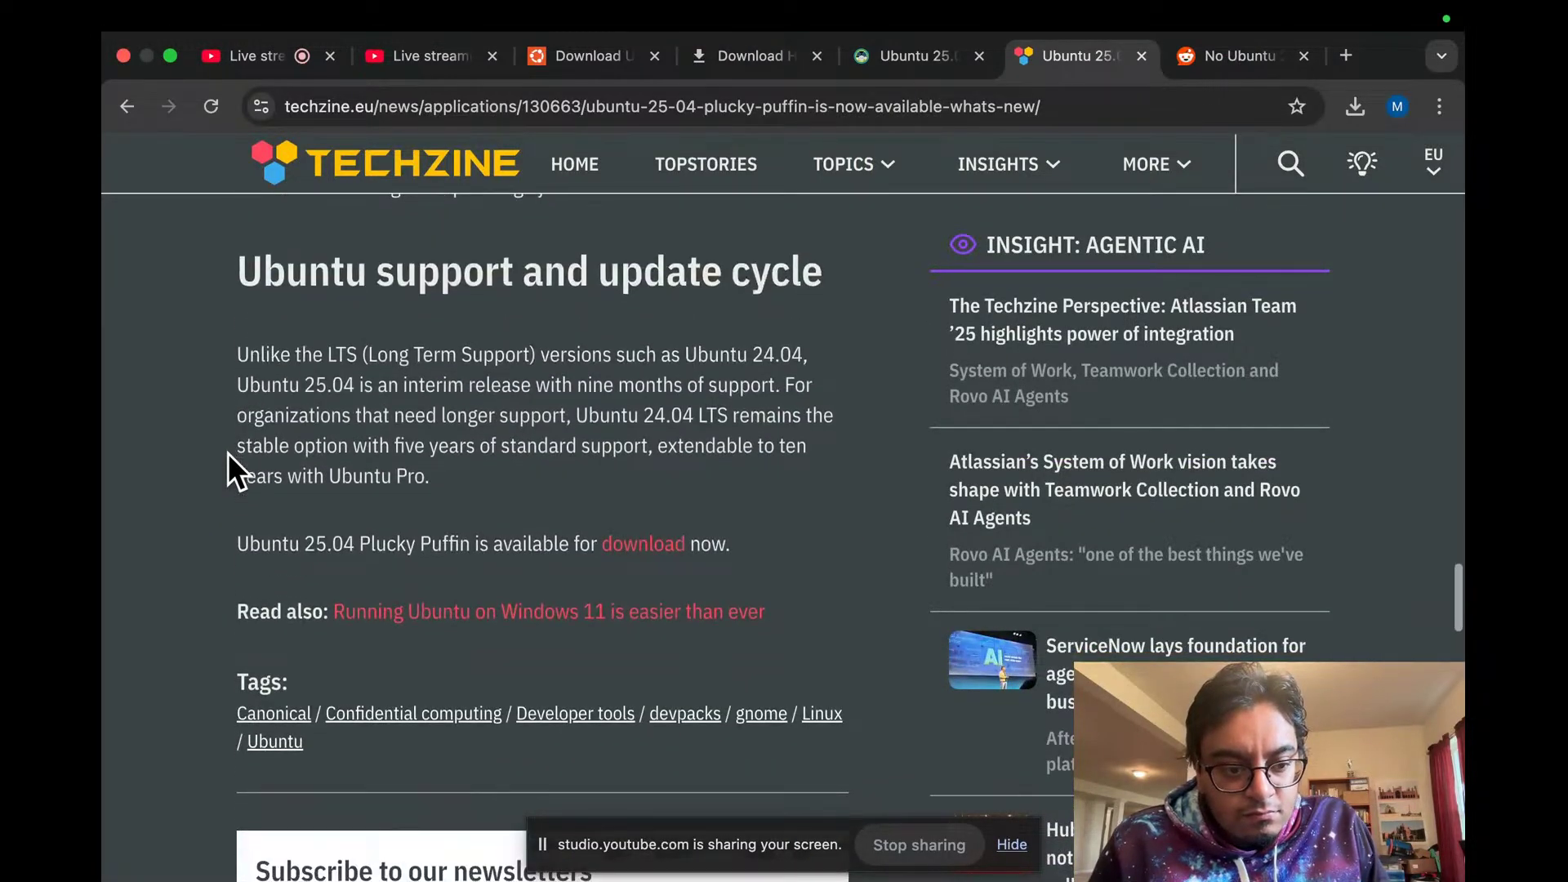
pyautogui.scroll(-20, 228, 453)
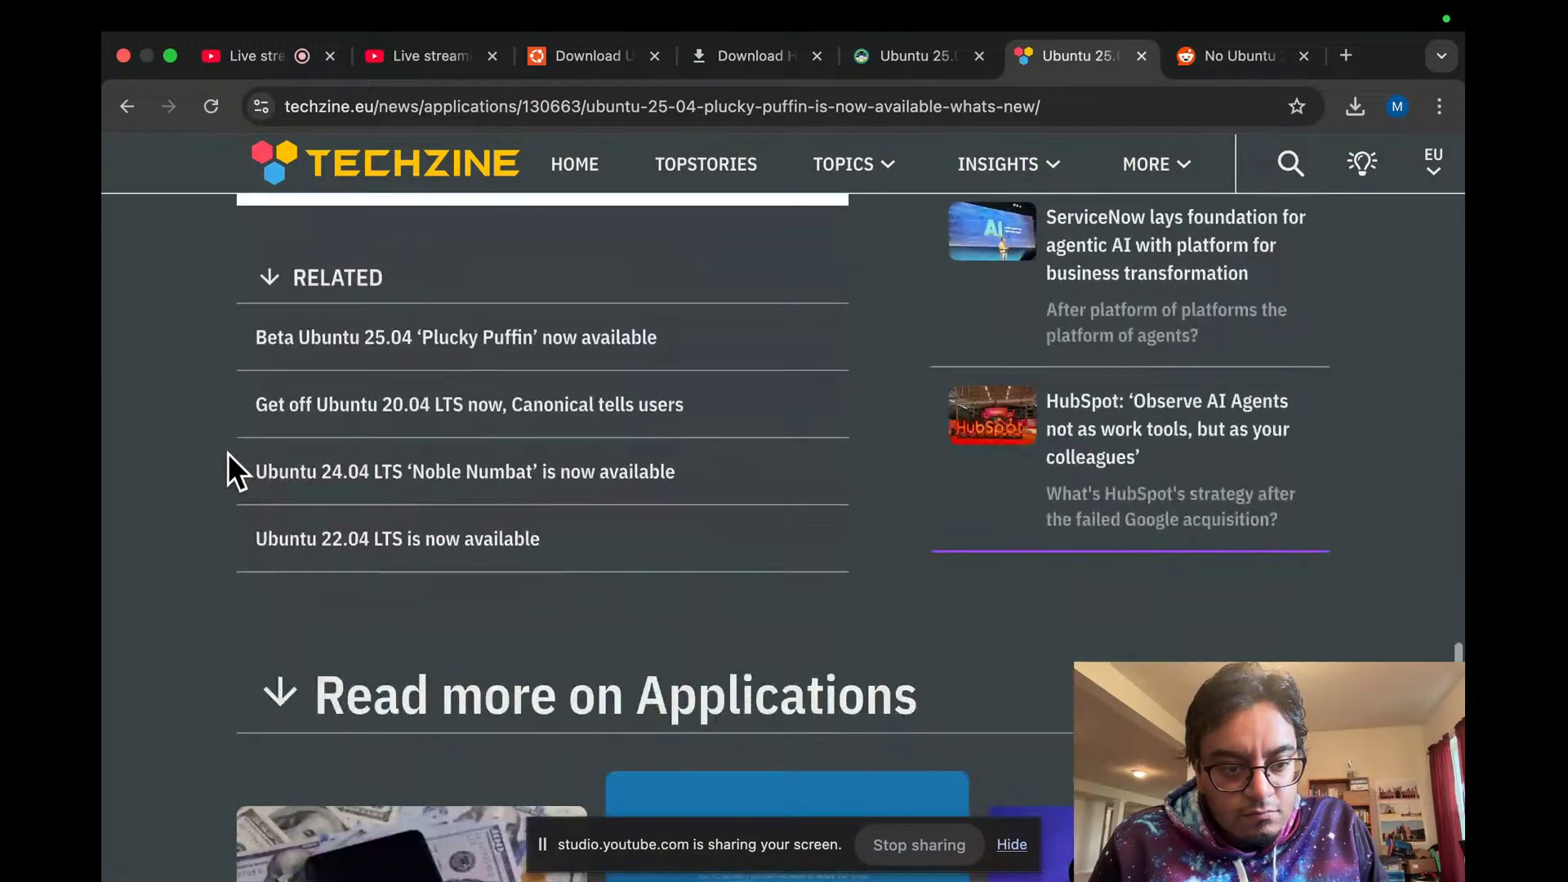
pyautogui.scroll(-10, 228, 453)
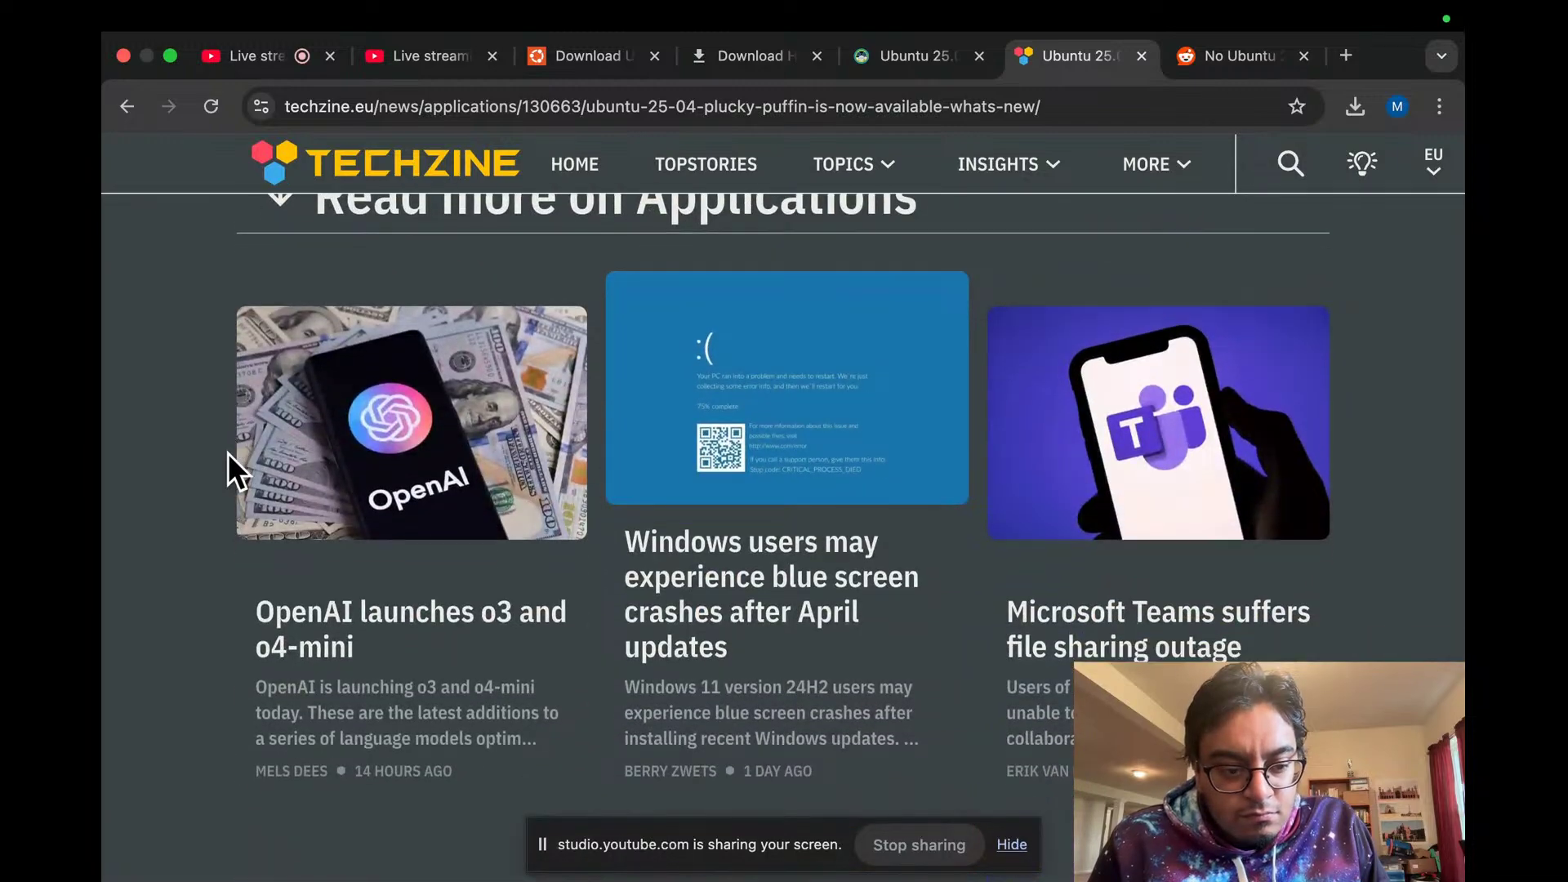
pyautogui.scroll(-10, 229, 453)
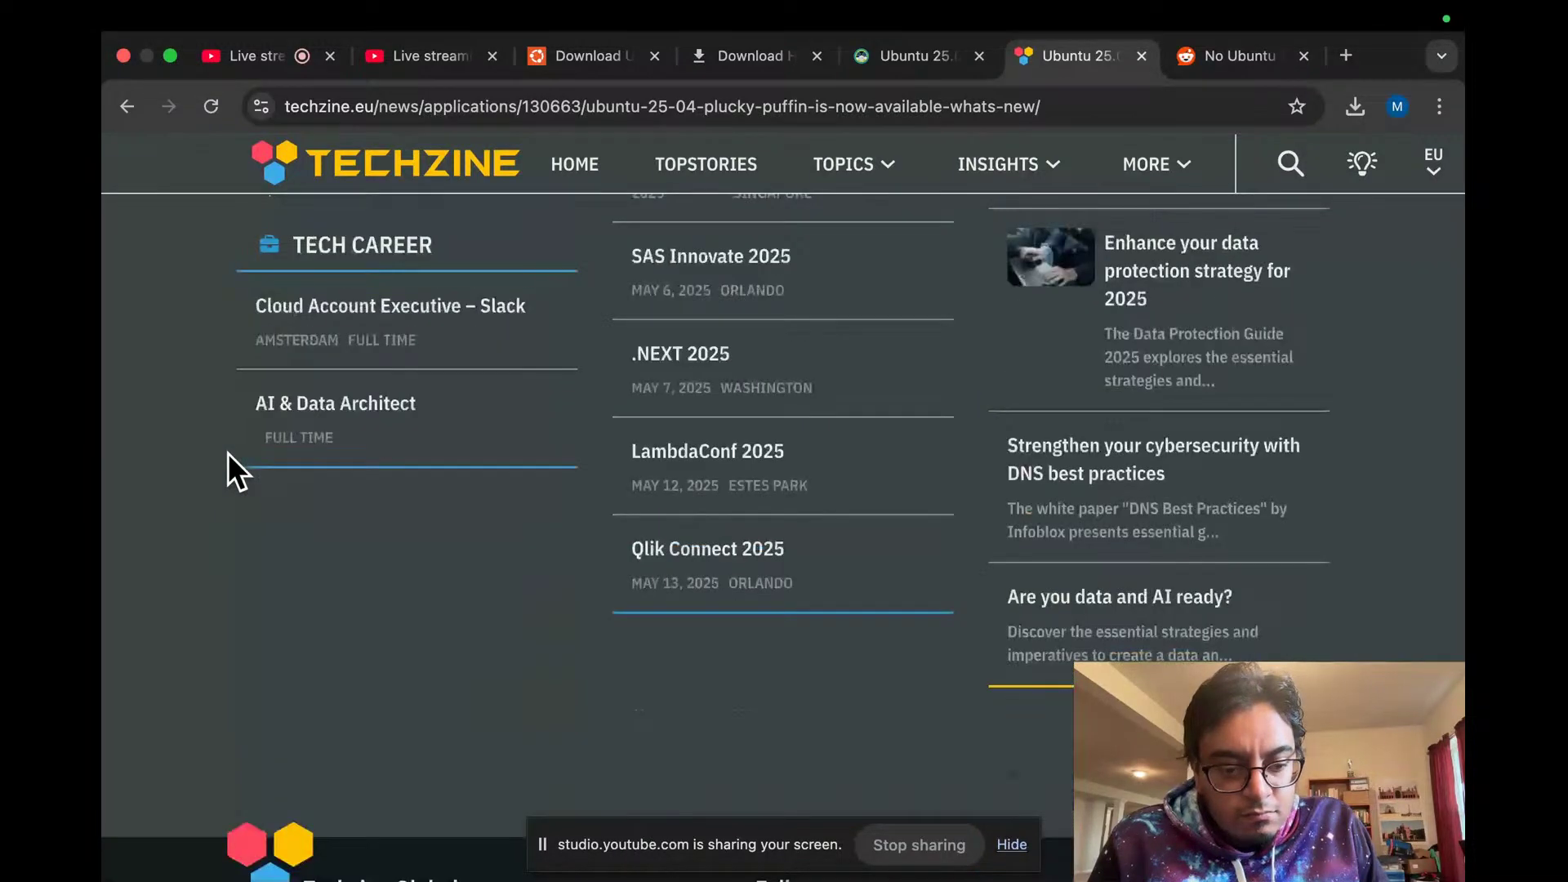
pyautogui.scroll(20, 228, 453)
pyautogui.scroll(-9, 228, 452)
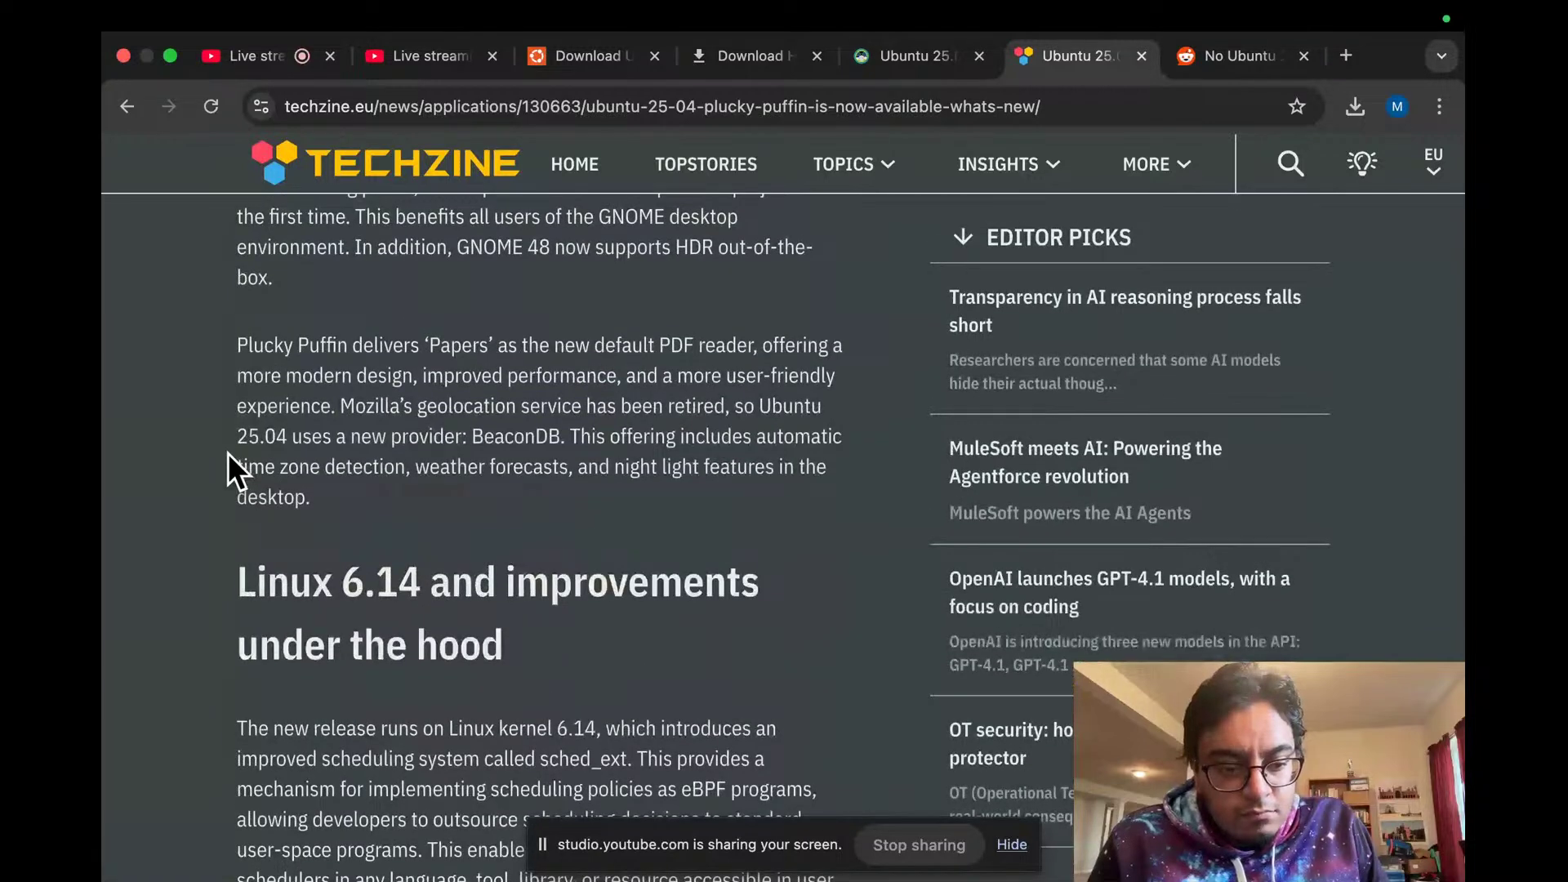
pyautogui.scroll(-3, 228, 453)
pyautogui.scroll(-1, 229, 452)
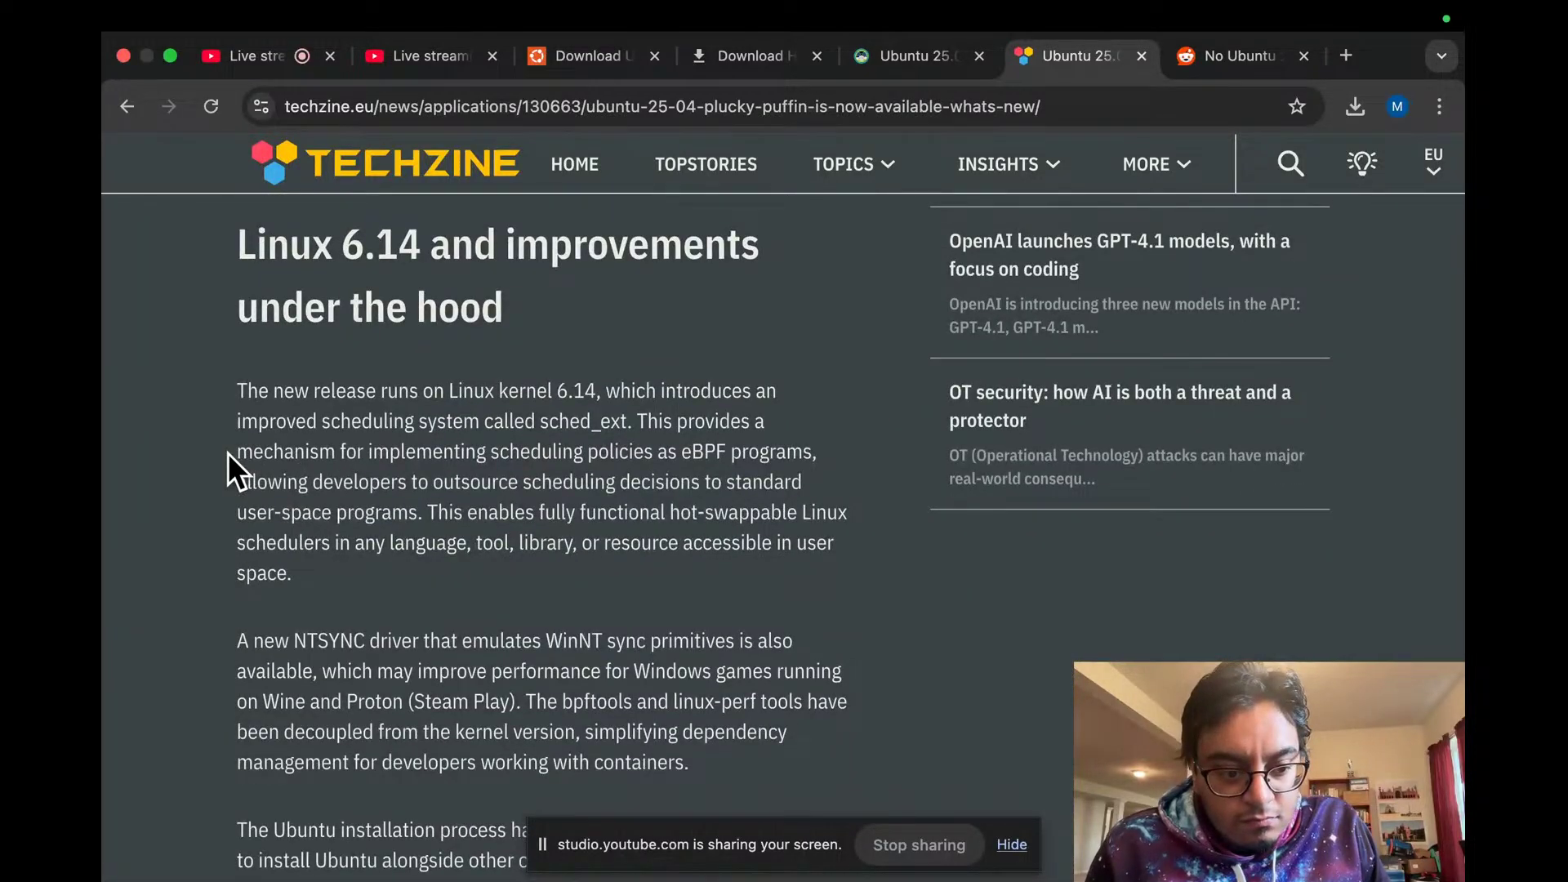
# Step: Zoom the article to 125%, then 110%, and reread the GNOME 48 and triple buffering section
pyautogui.press('super+equal')
pyautogui.press('super+equal')
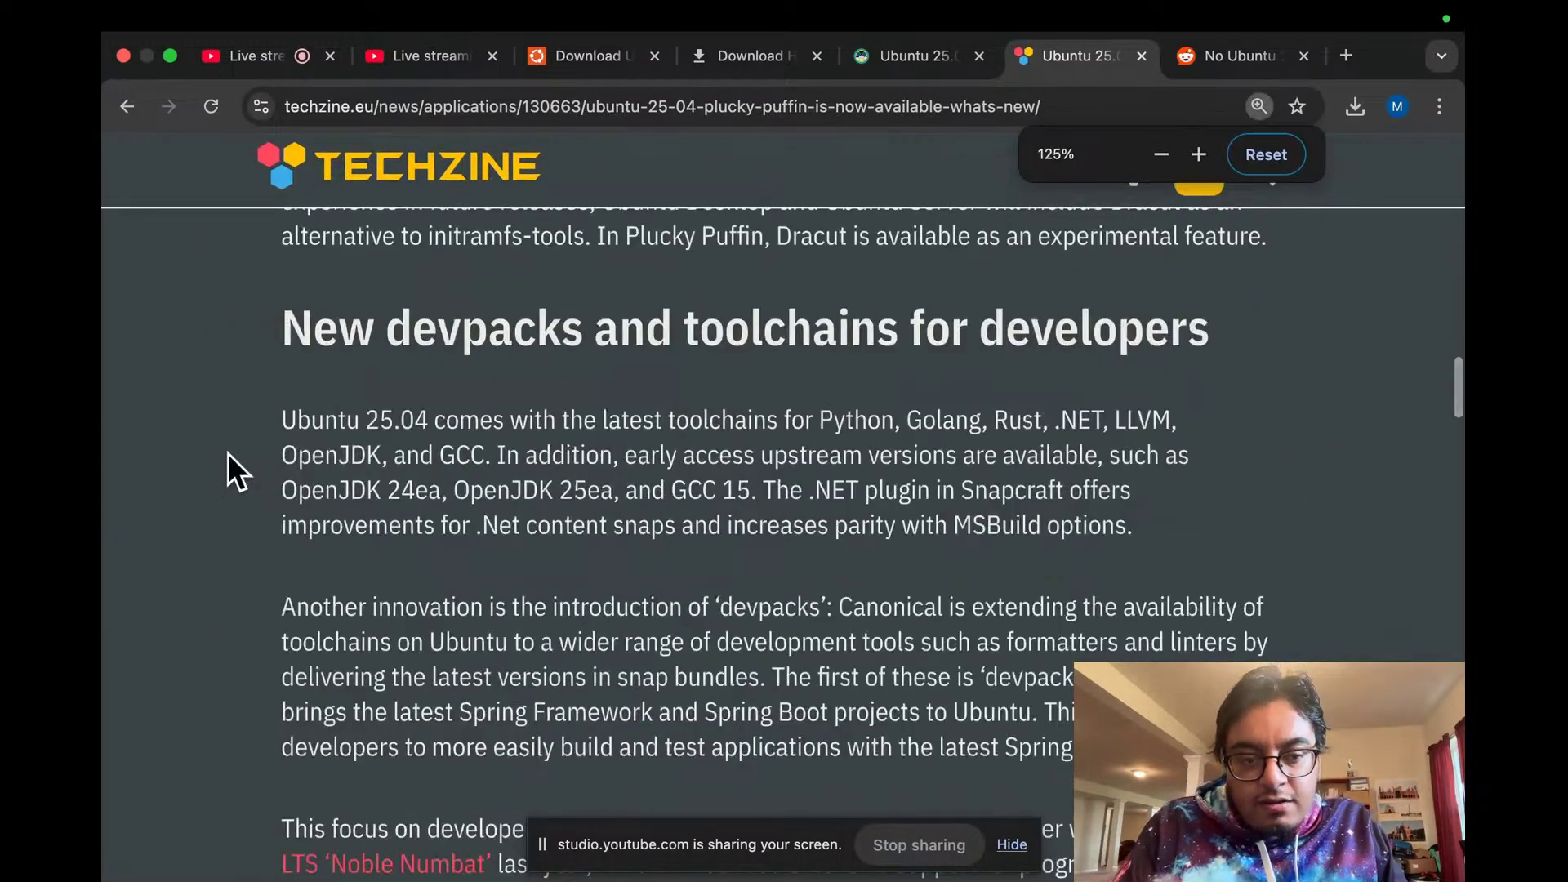
pyautogui.scroll(18, 228, 455)
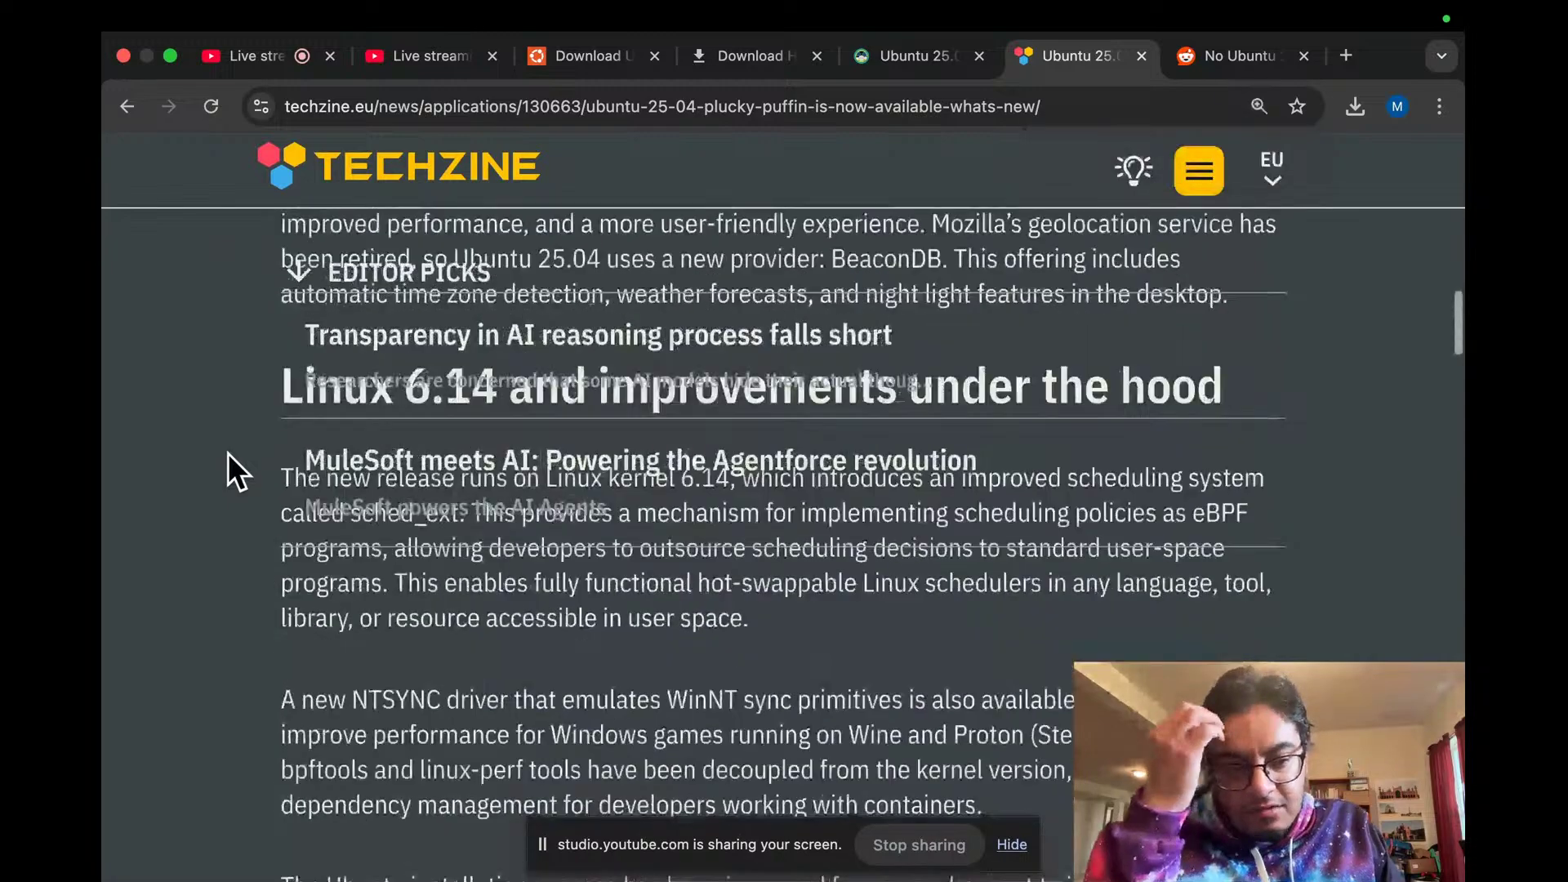
pyautogui.scroll(-7, 229, 453)
pyautogui.press('super+minus')
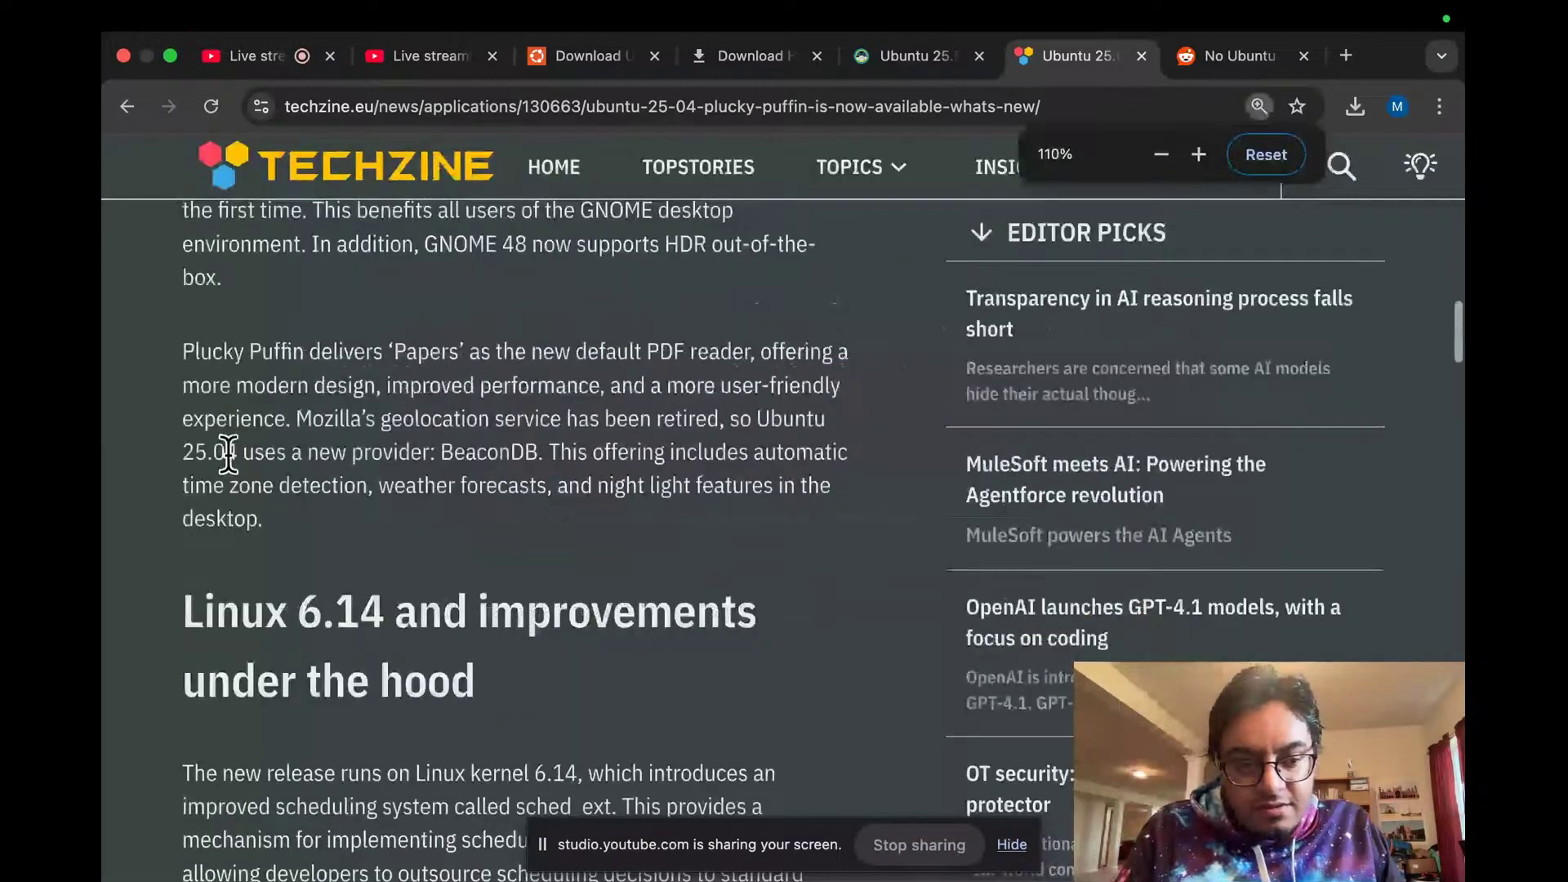
pyautogui.scroll(15, 228, 453)
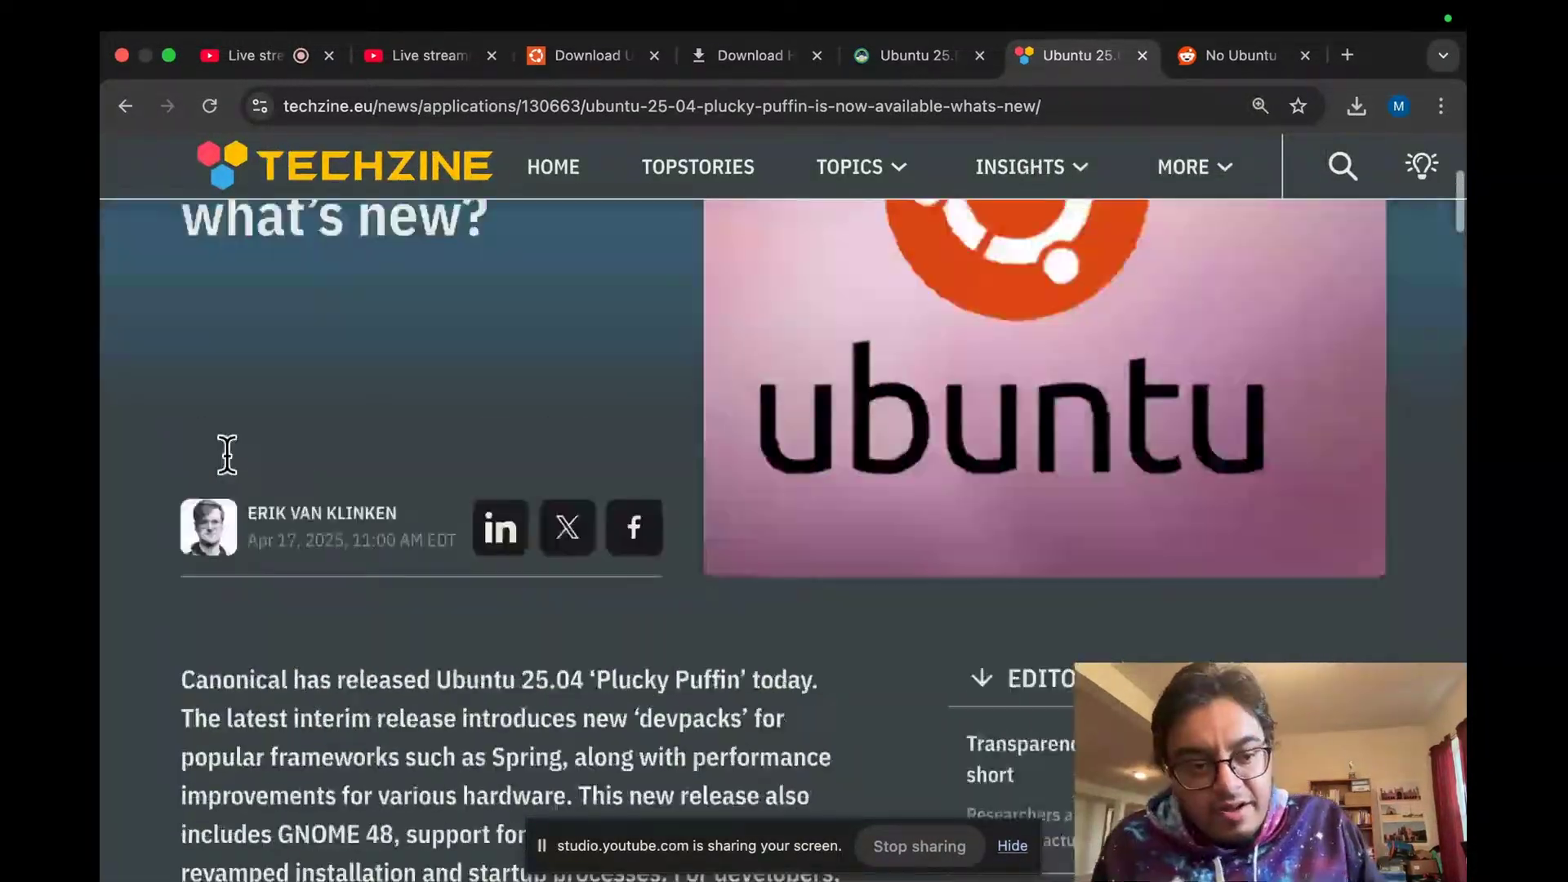
pyautogui.scroll(-15, 226, 454)
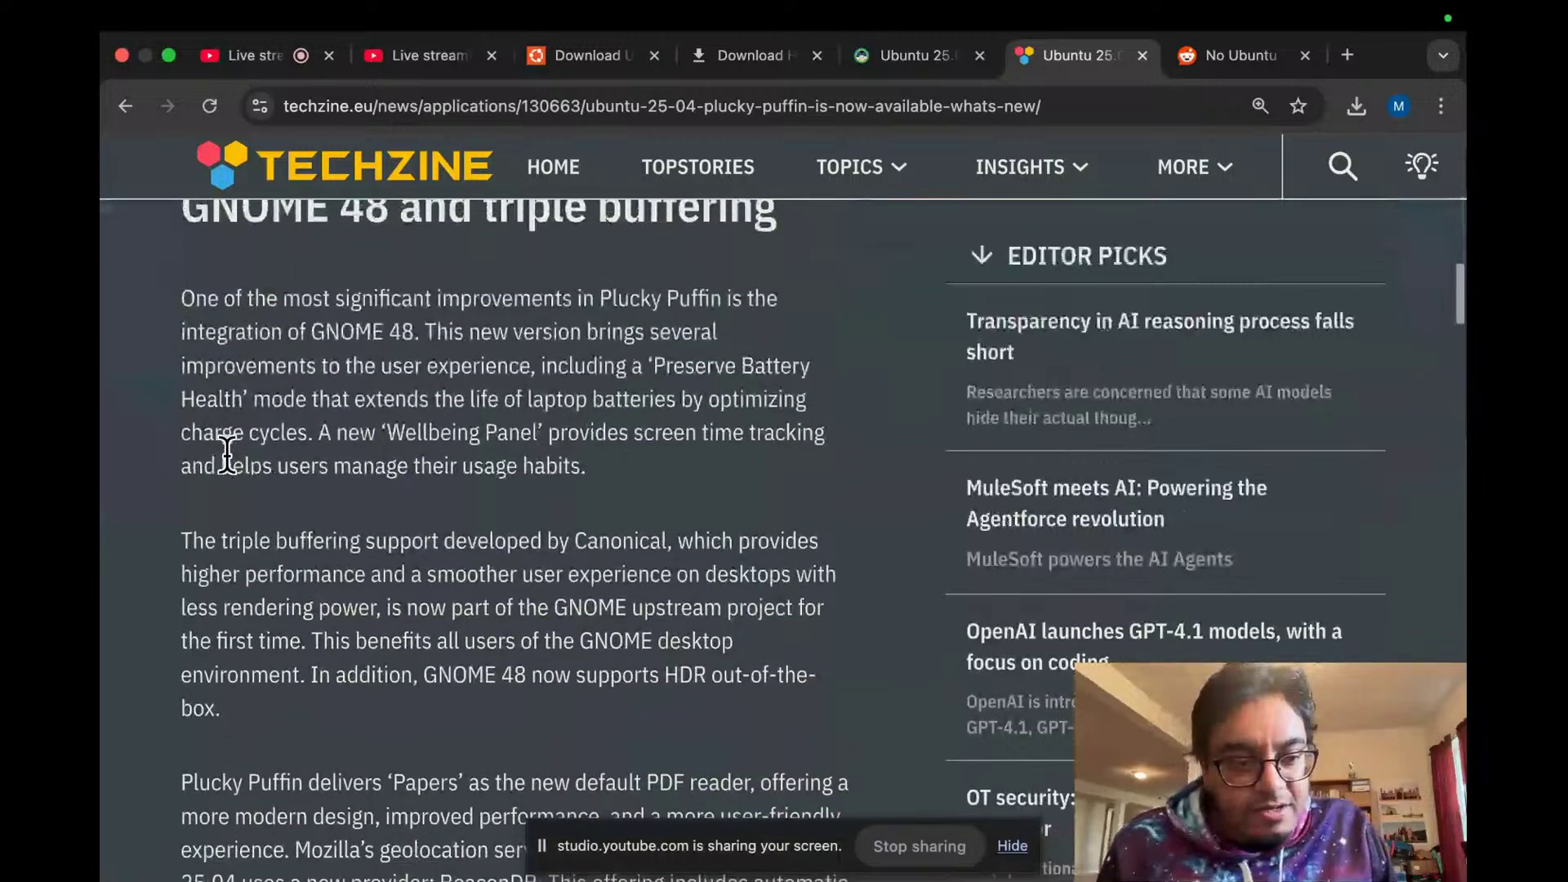
pyautogui.scroll(1, 227, 453)
pyautogui.scroll(5, 227, 454)
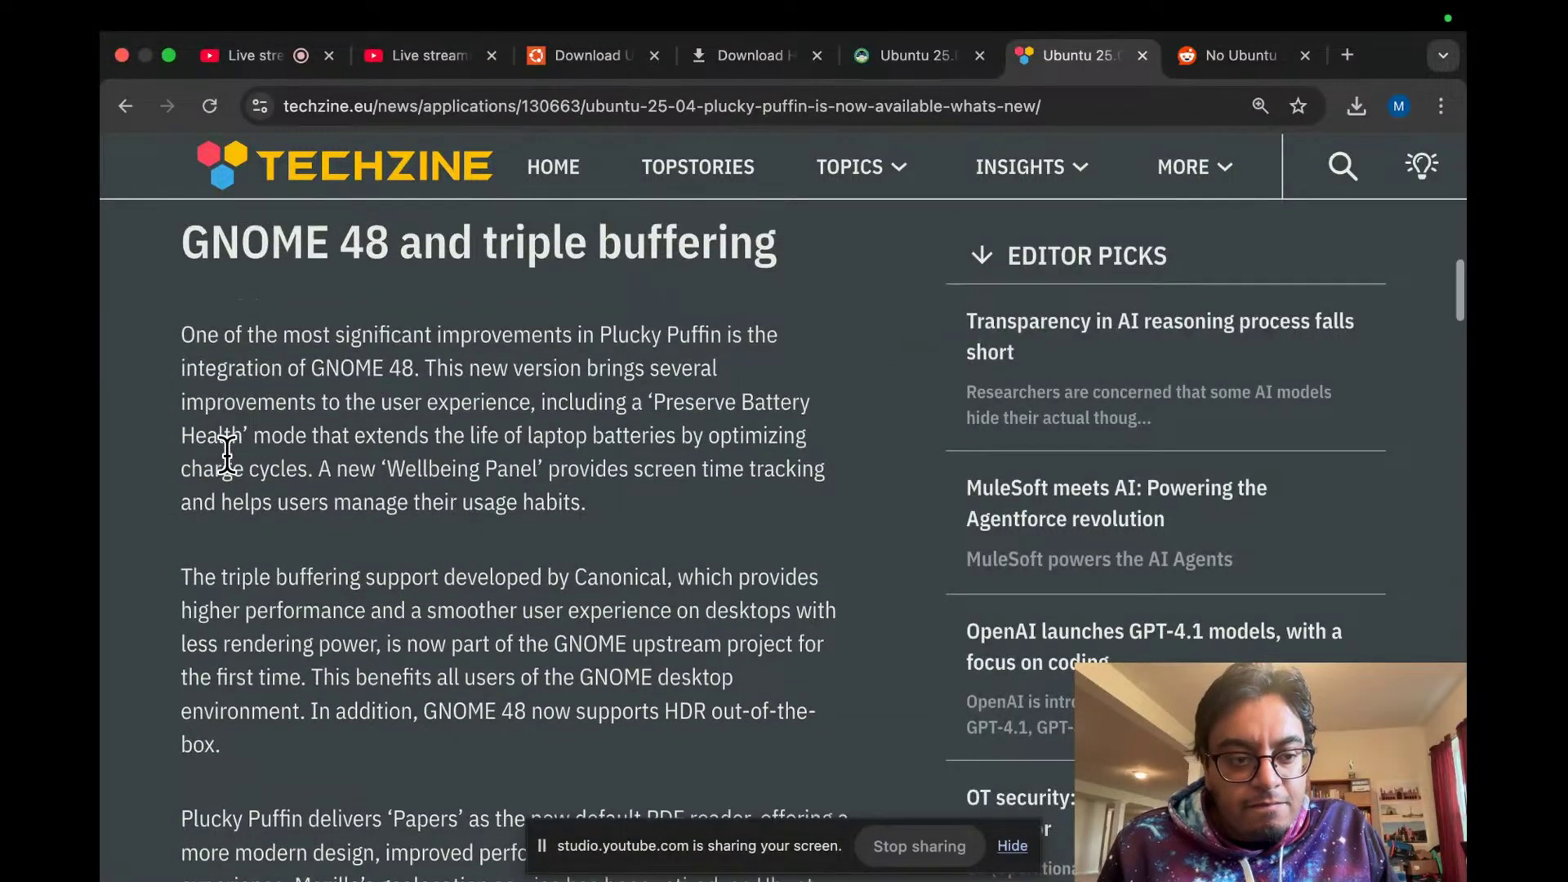
pyautogui.scroll(10, 226, 454)
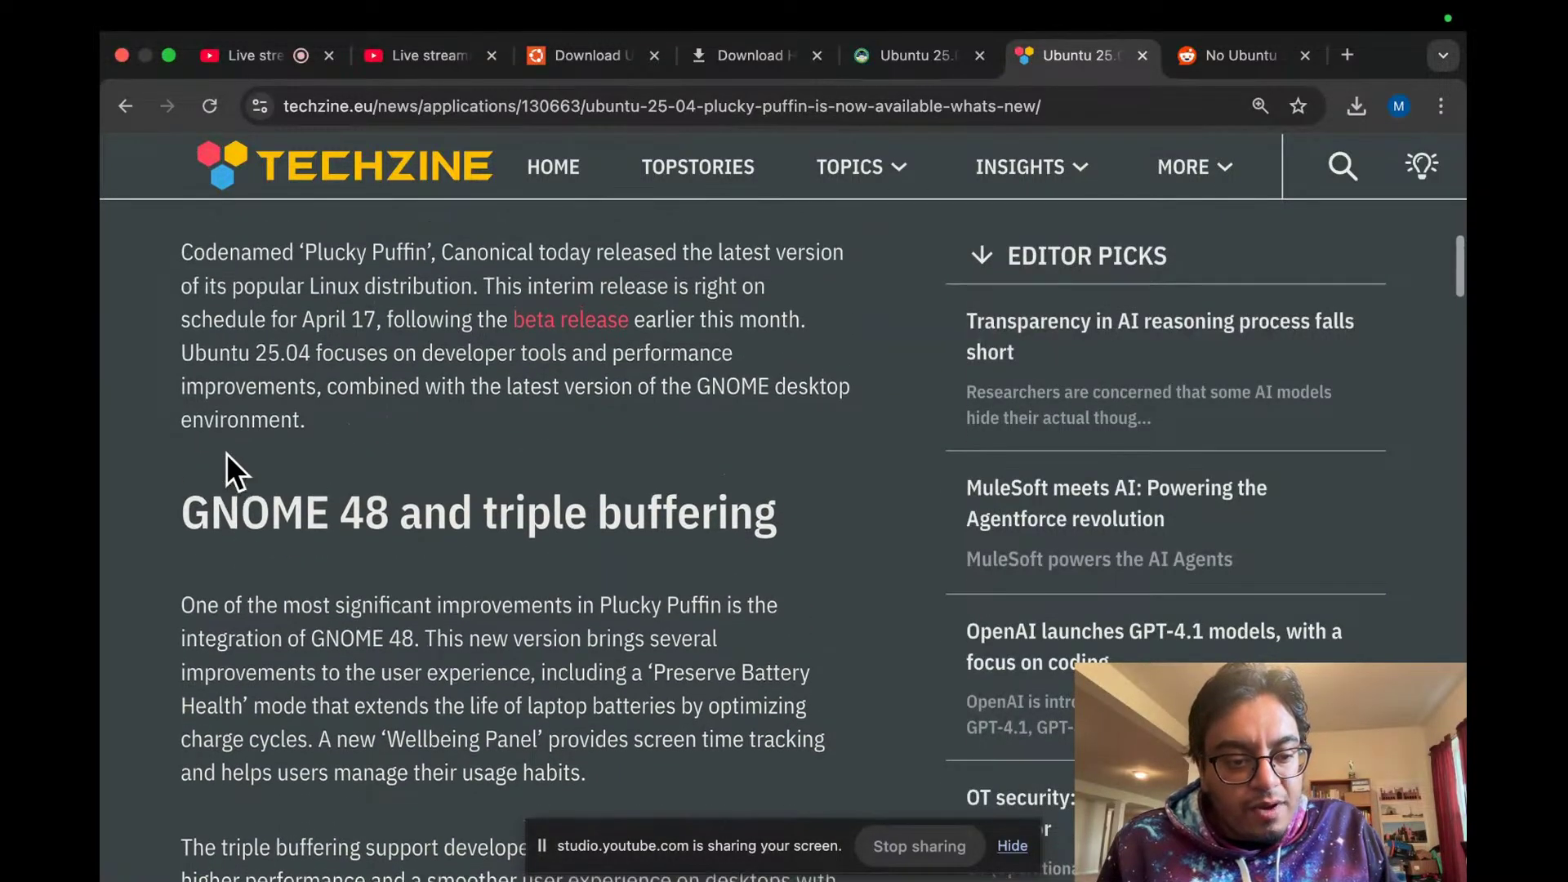
pyautogui.scroll(3, 227, 454)
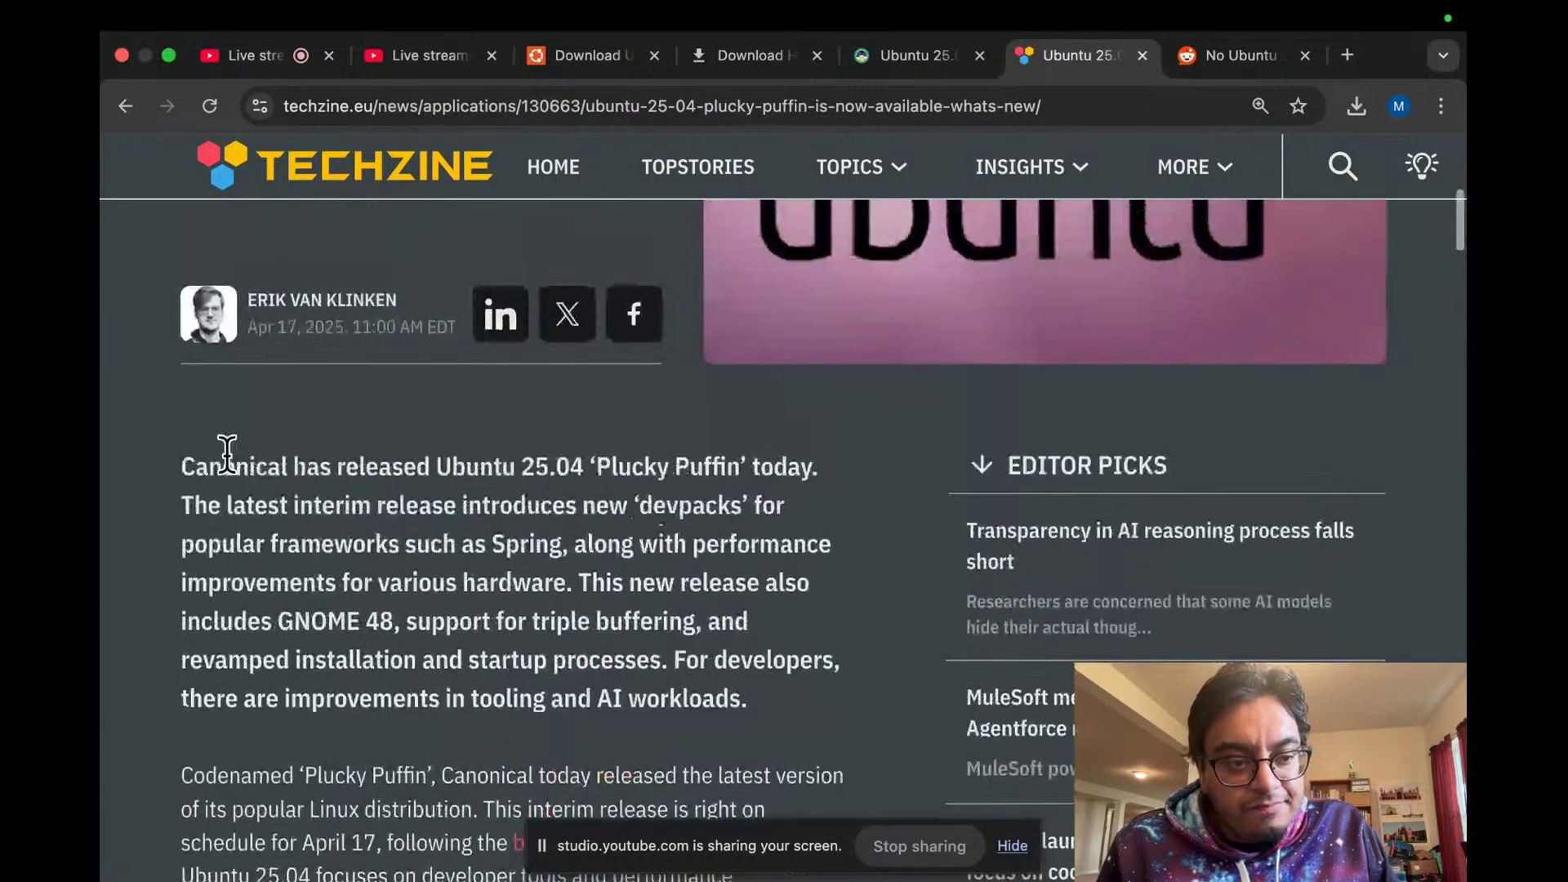
pyautogui.scroll(-10, 227, 453)
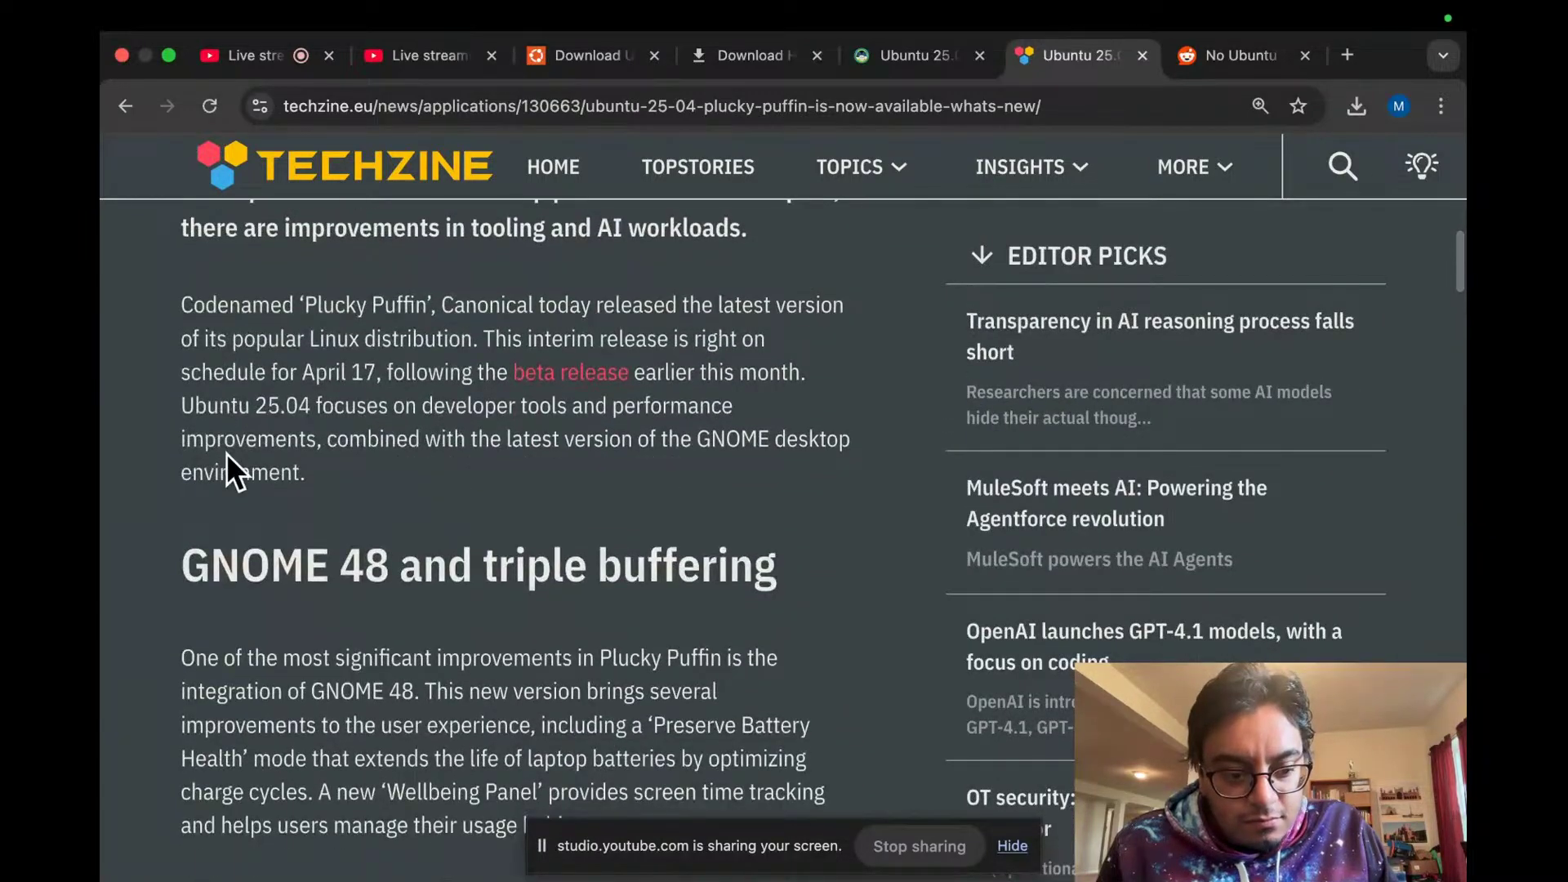
pyautogui.scroll(-4, 227, 454)
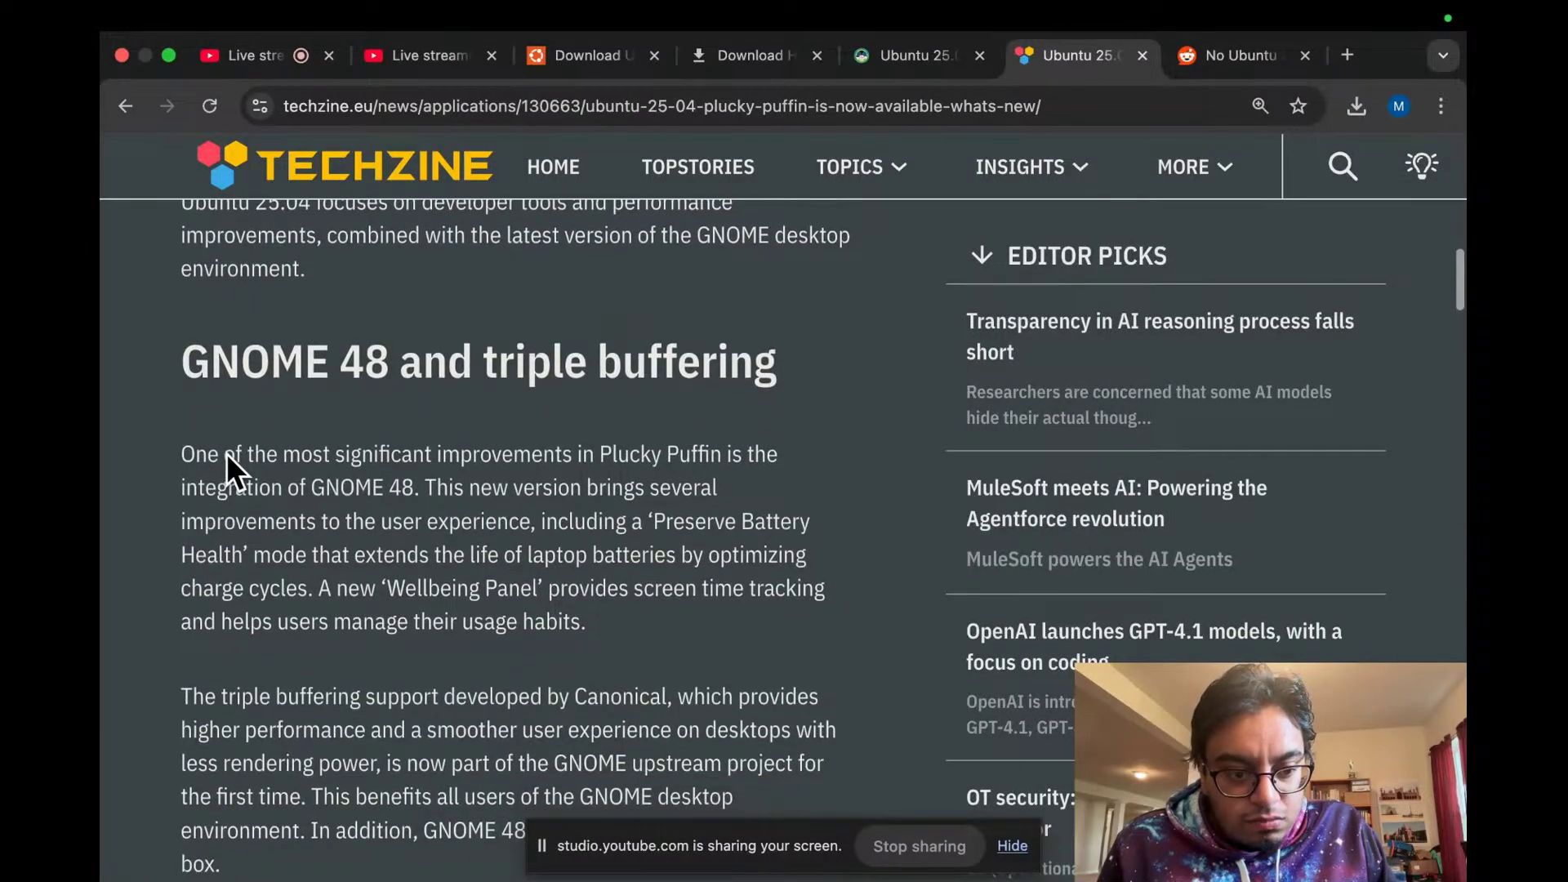
pyautogui.scroll(-8, 228, 454)
pyautogui.scroll(4, 227, 454)
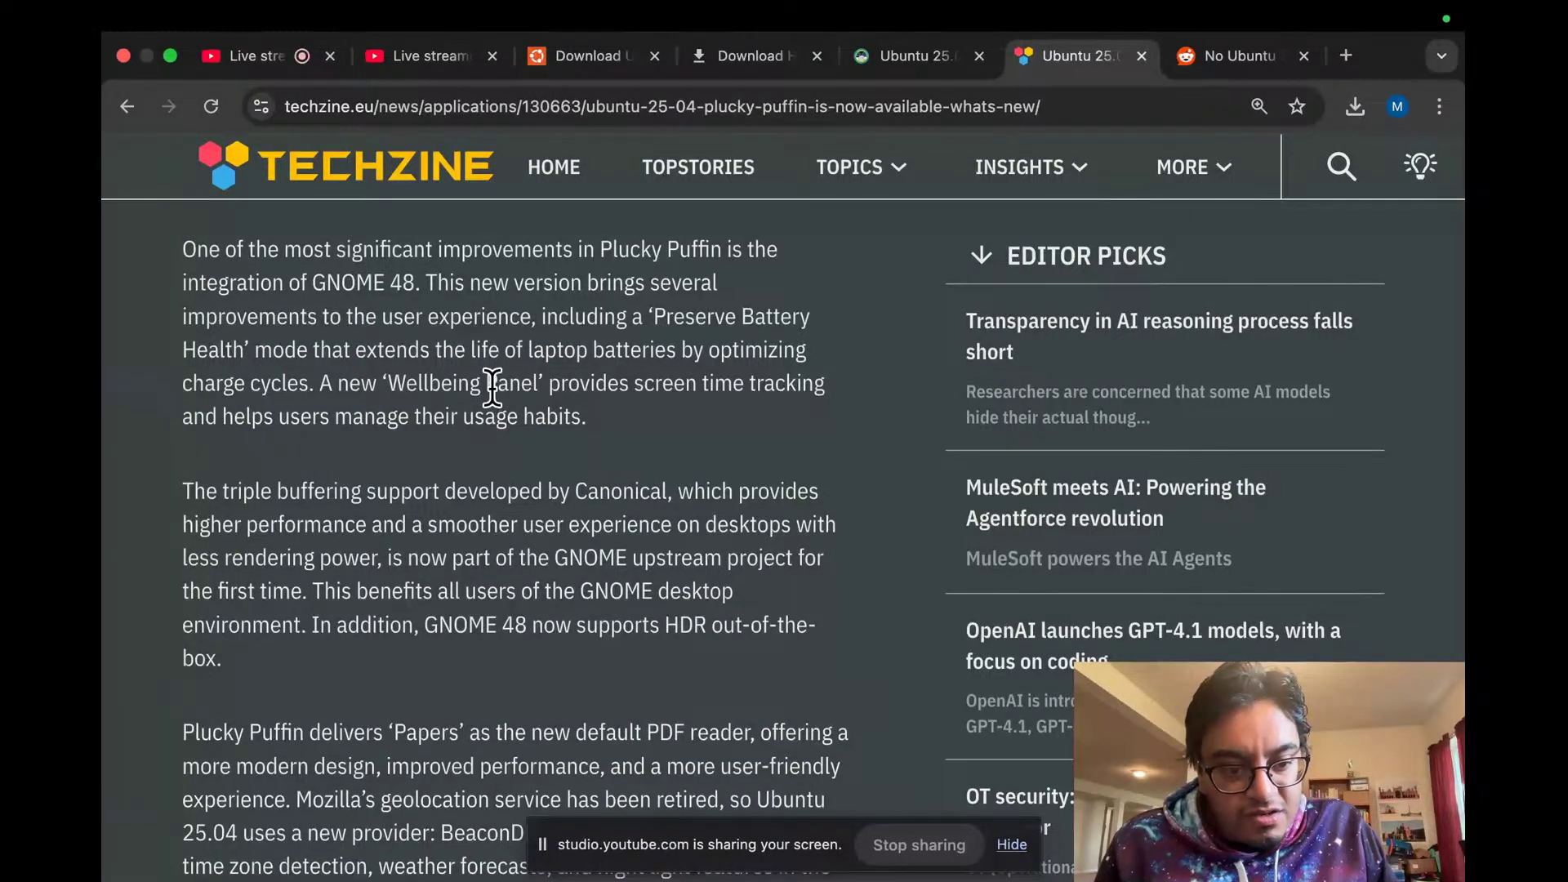
pyautogui.scroll(-3, 492, 388)
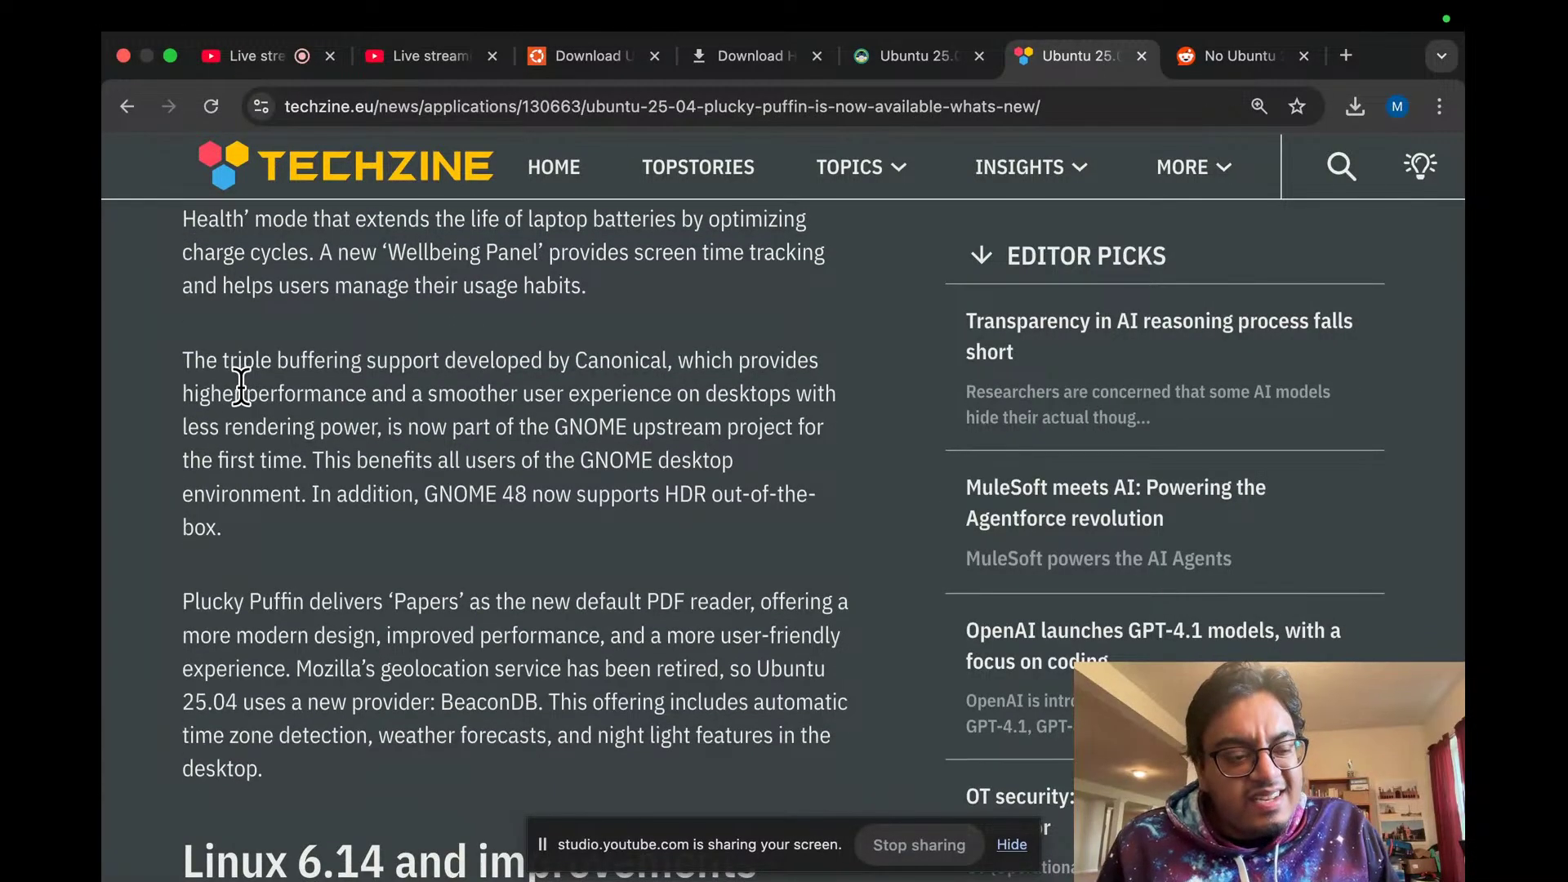
# Step: Read on from triple buffering to the Linux 6.14 section, highlighting the heading and sched_ext passage
pyautogui.moveTo(209, 360); pyautogui.dragTo(353, 361)
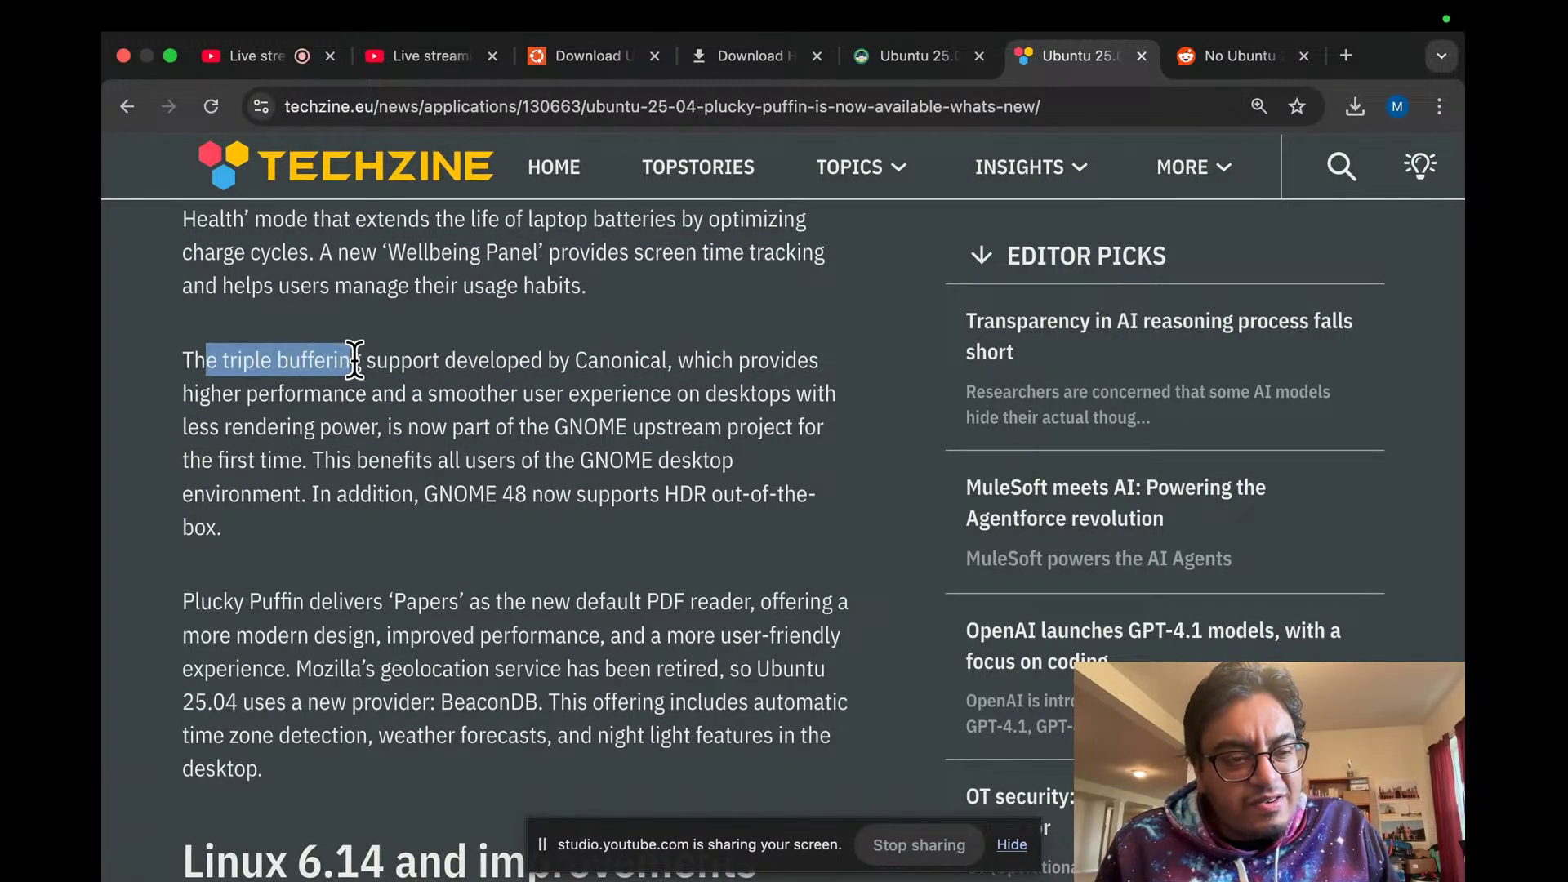
pyautogui.click(354, 360)
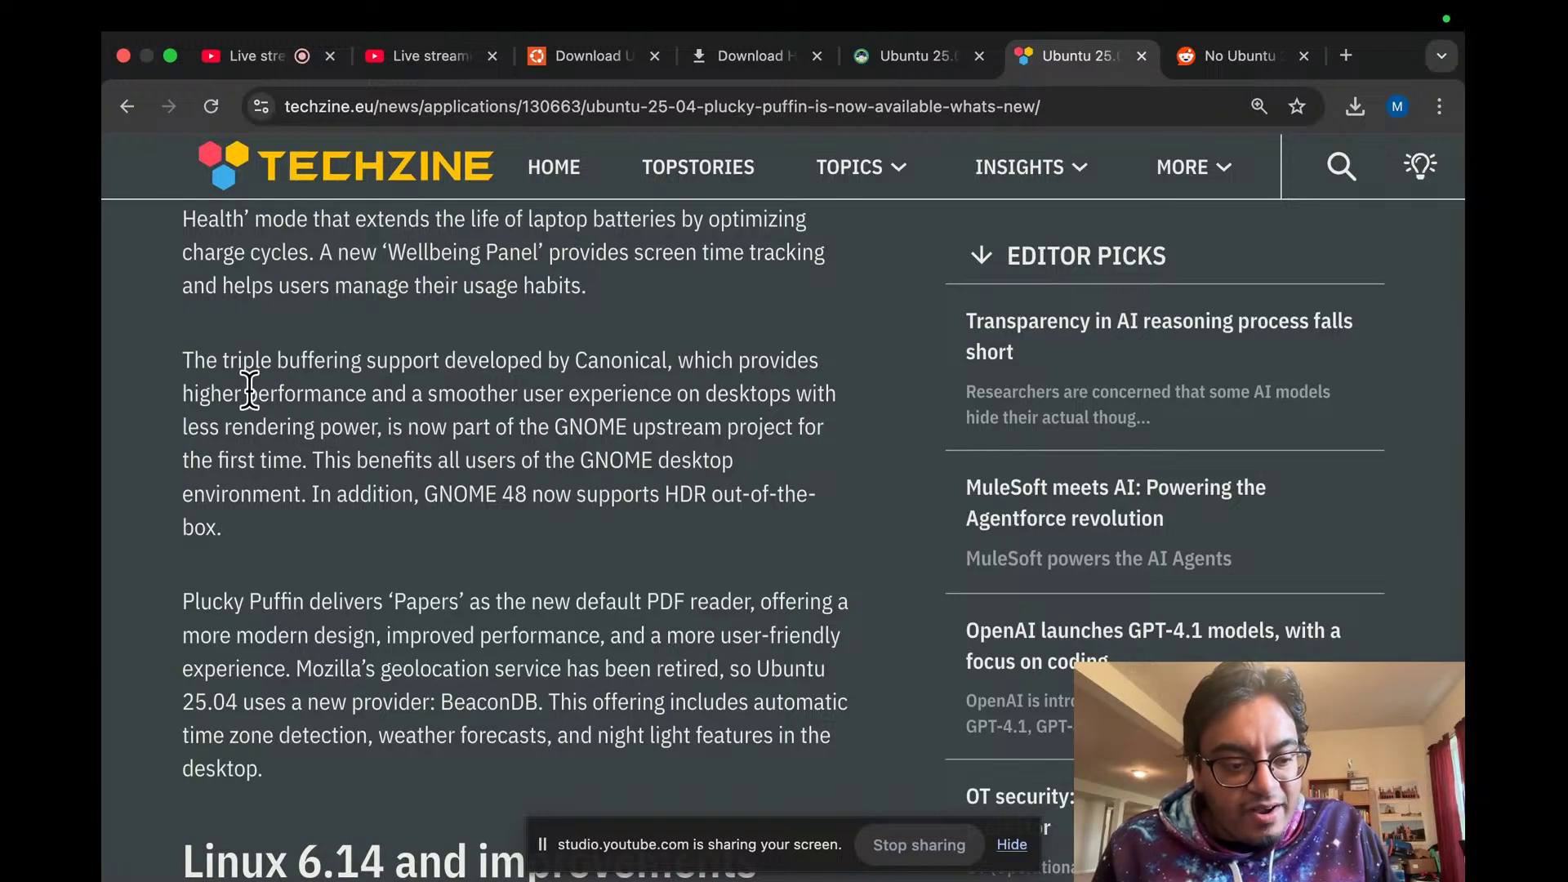
pyautogui.scroll(-3, 250, 392)
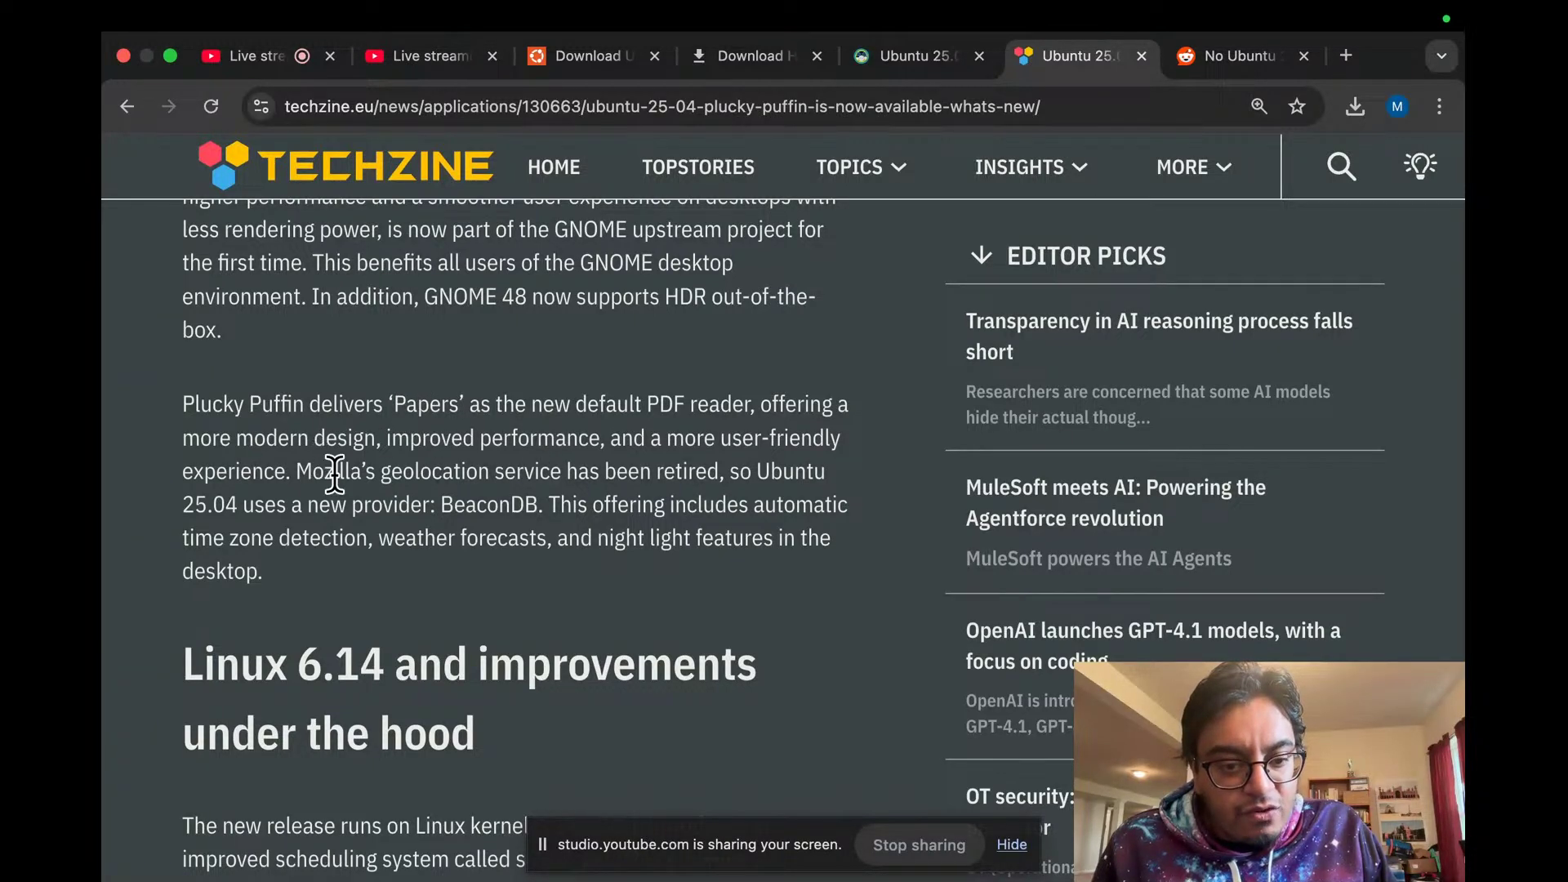
pyautogui.scroll(-3, 369, 430)
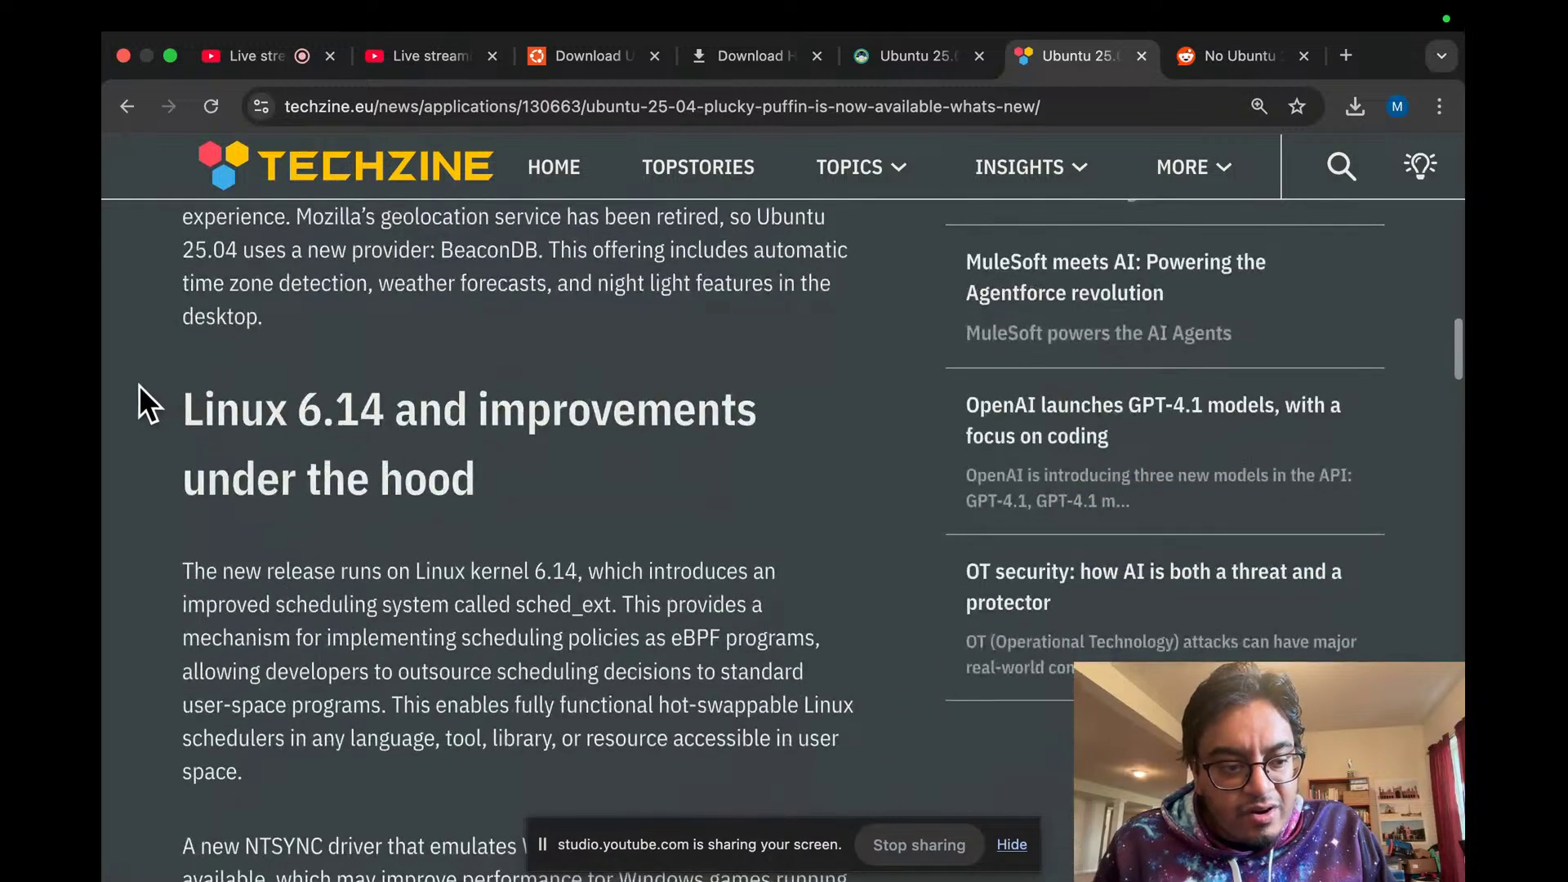
pyautogui.moveTo(164, 396); pyautogui.dragTo(588, 464)
pyautogui.click(589, 461)
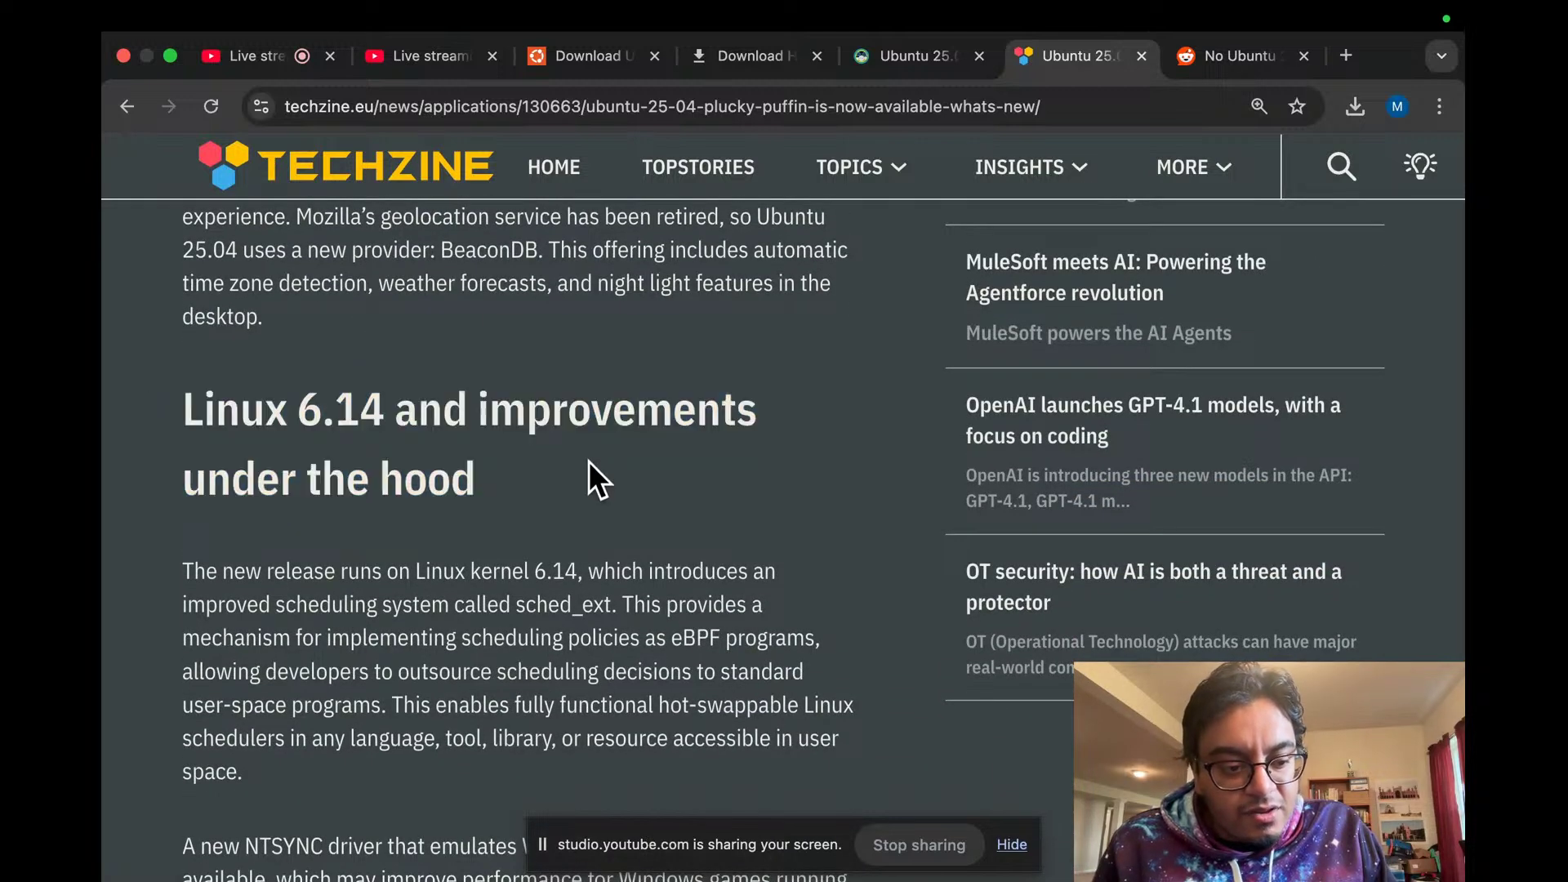
pyautogui.scroll(-1, 588, 460)
pyautogui.scroll(-1, 588, 461)
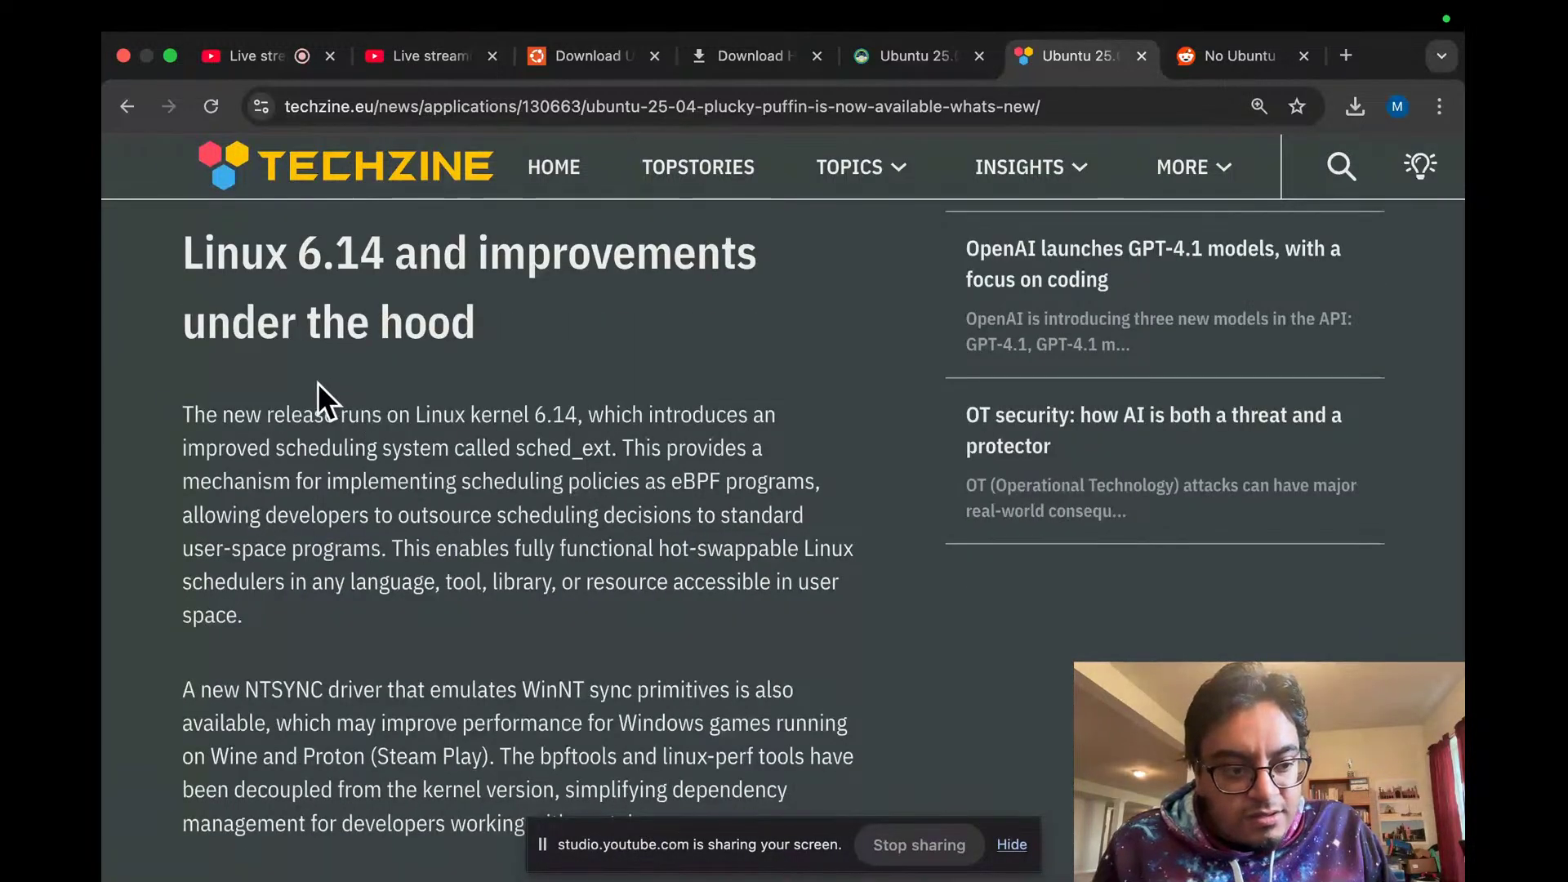
pyautogui.moveTo(179, 451); pyautogui.dragTo(609, 456)
pyautogui.click(613, 457)
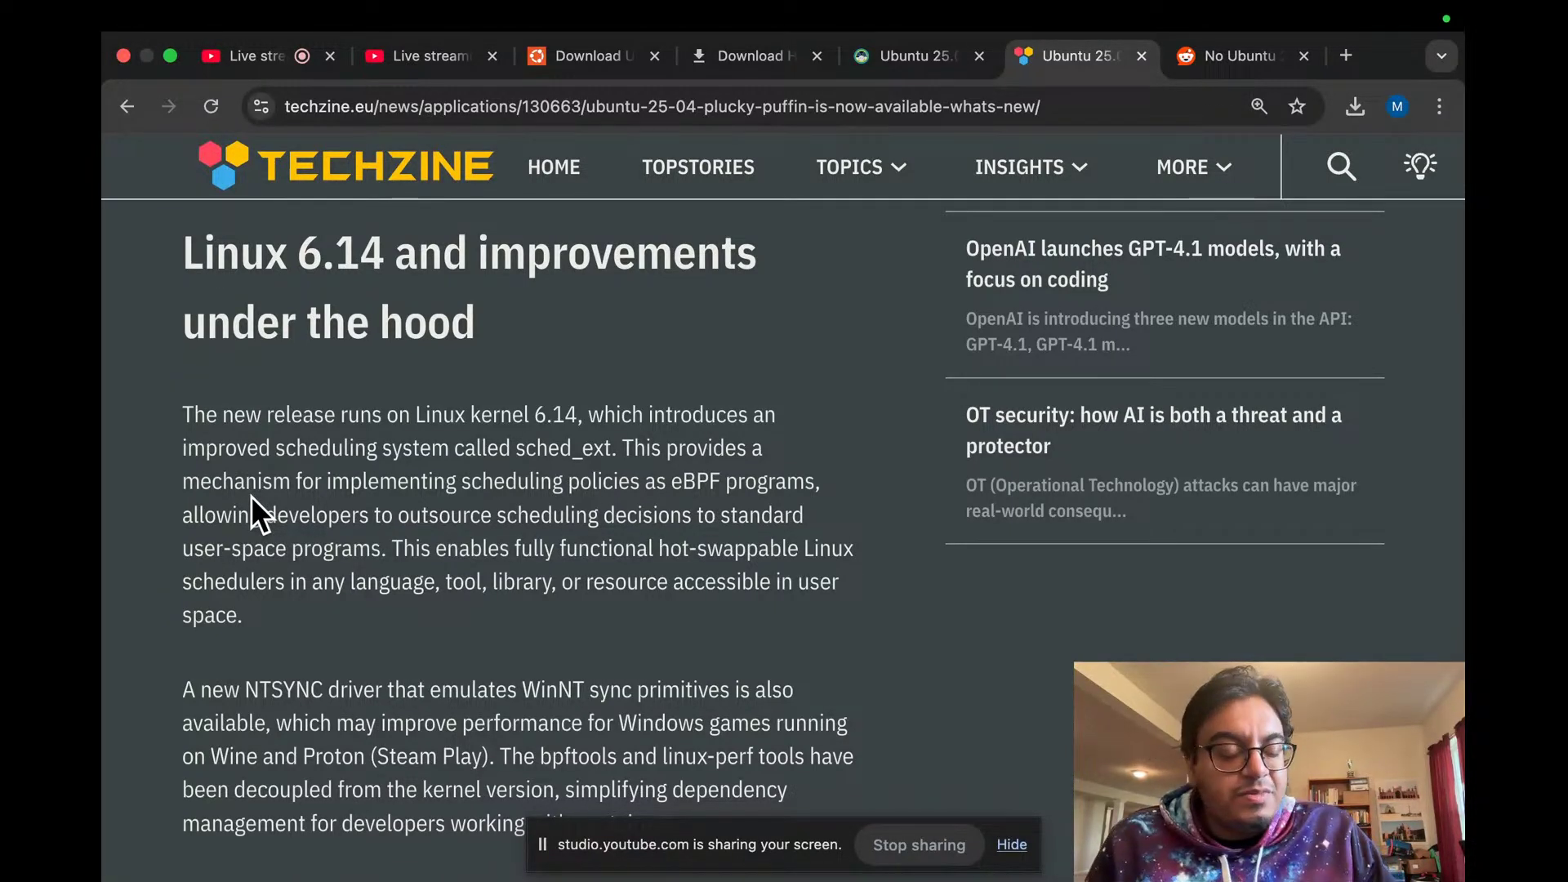
# Step: Scroll to the installer paragraph and highlight the advanced partitioning and encryption options phrase
pyautogui.scroll(-3, 252, 496)
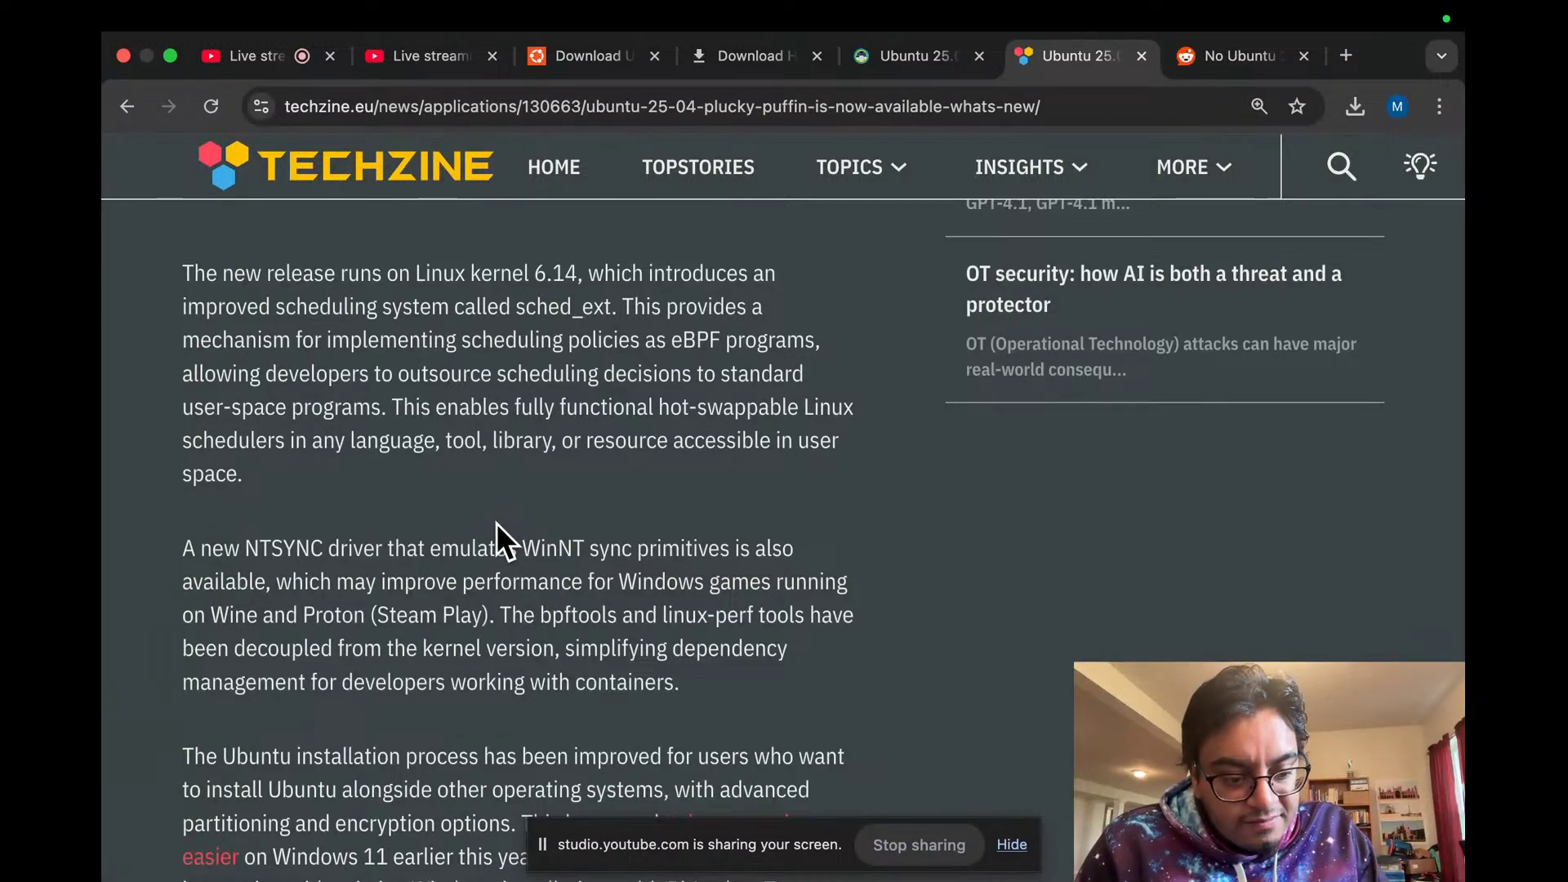
pyautogui.scroll(-3, 497, 523)
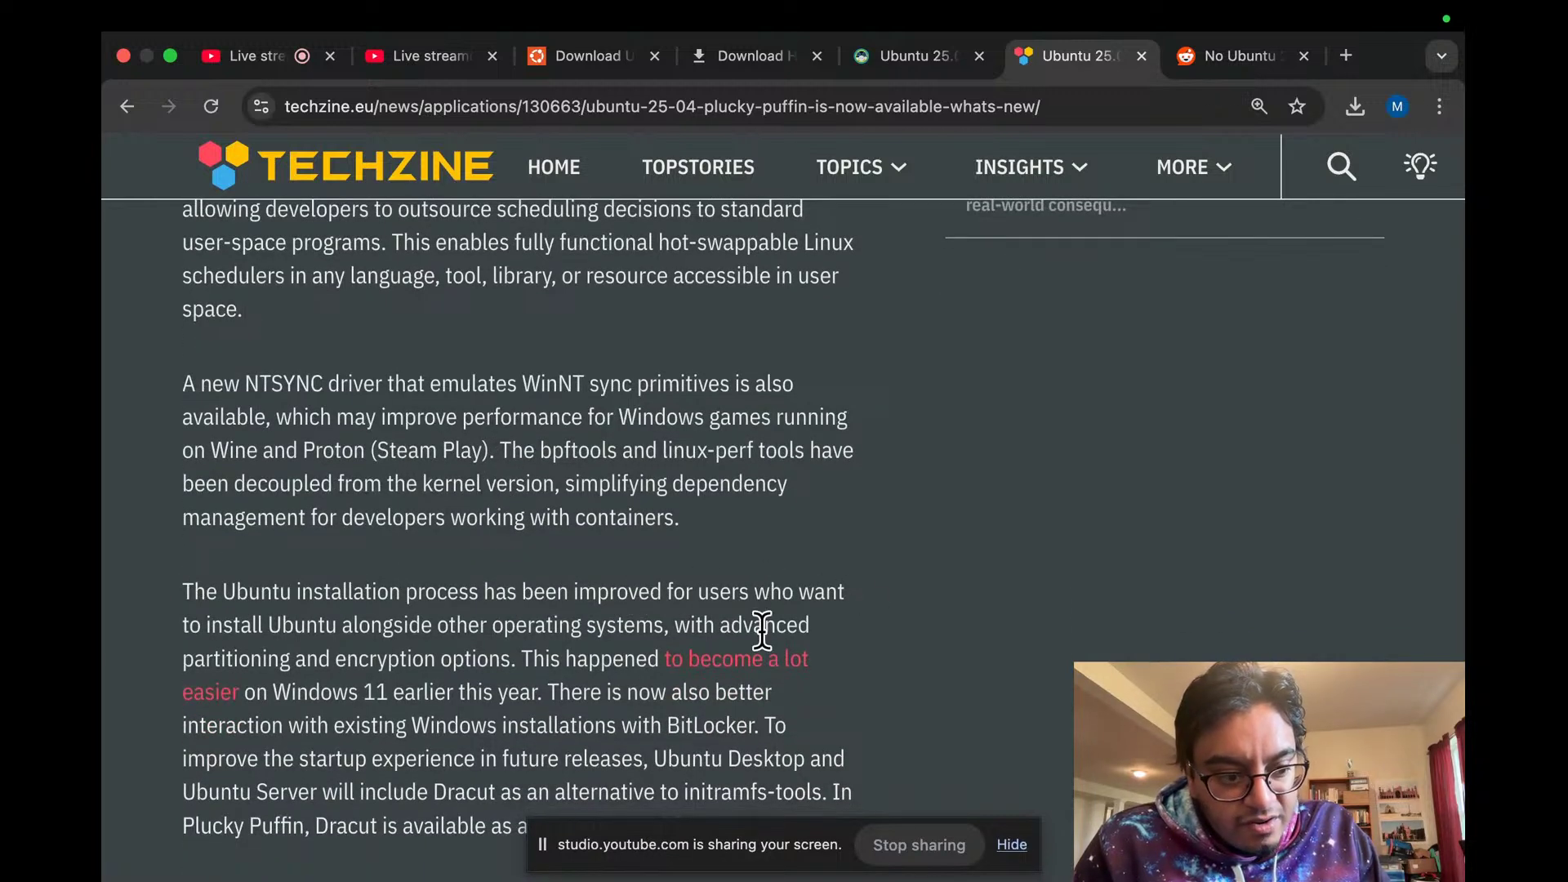
pyautogui.scroll(-1, 236, 433)
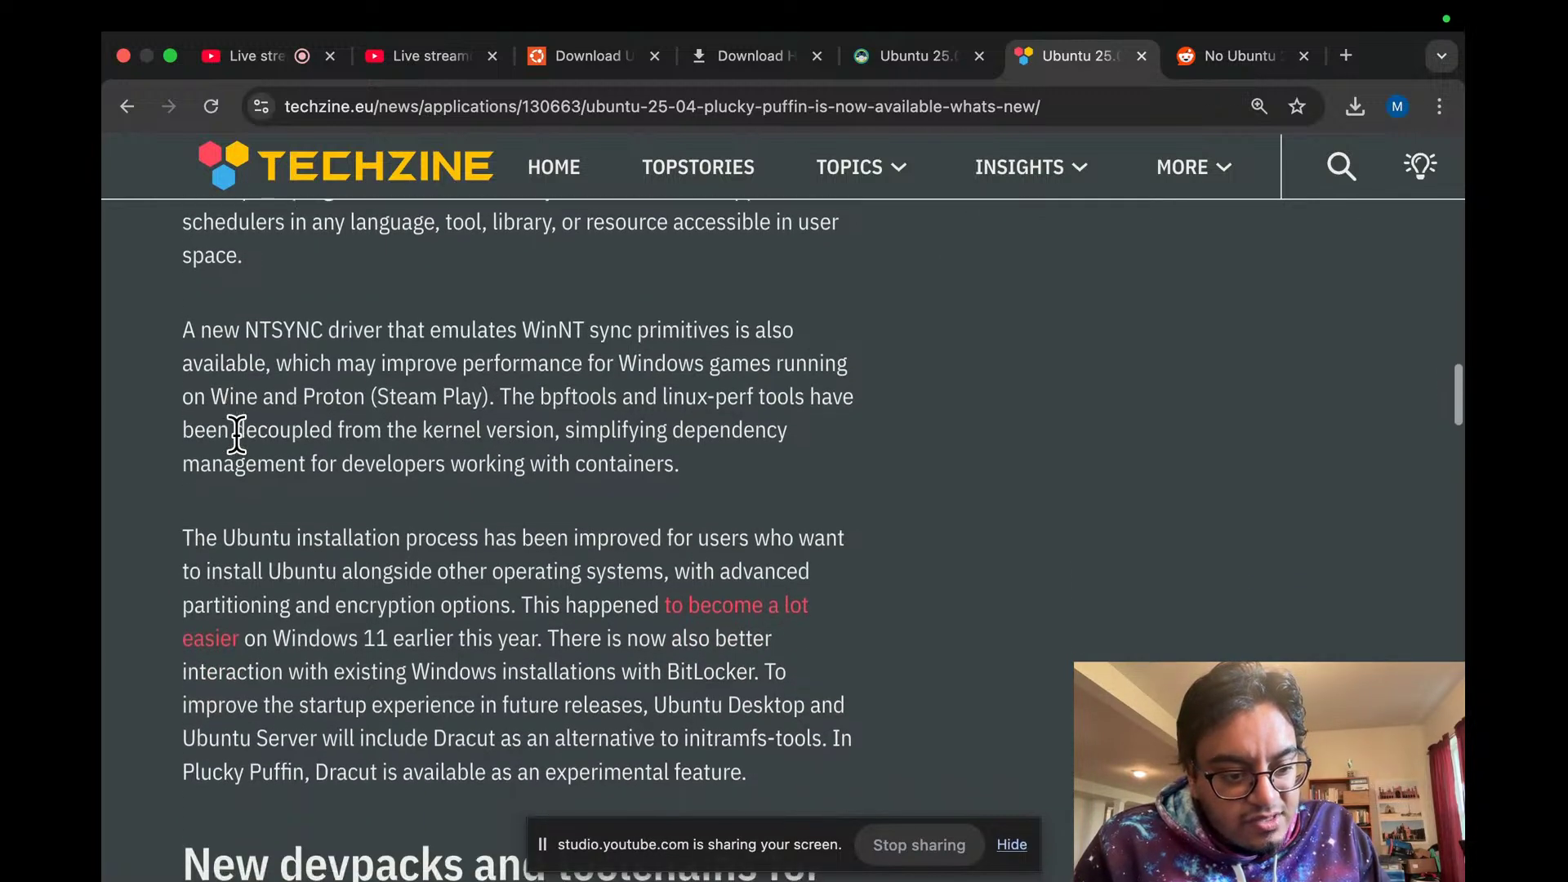
pyautogui.scroll(-1, 237, 434)
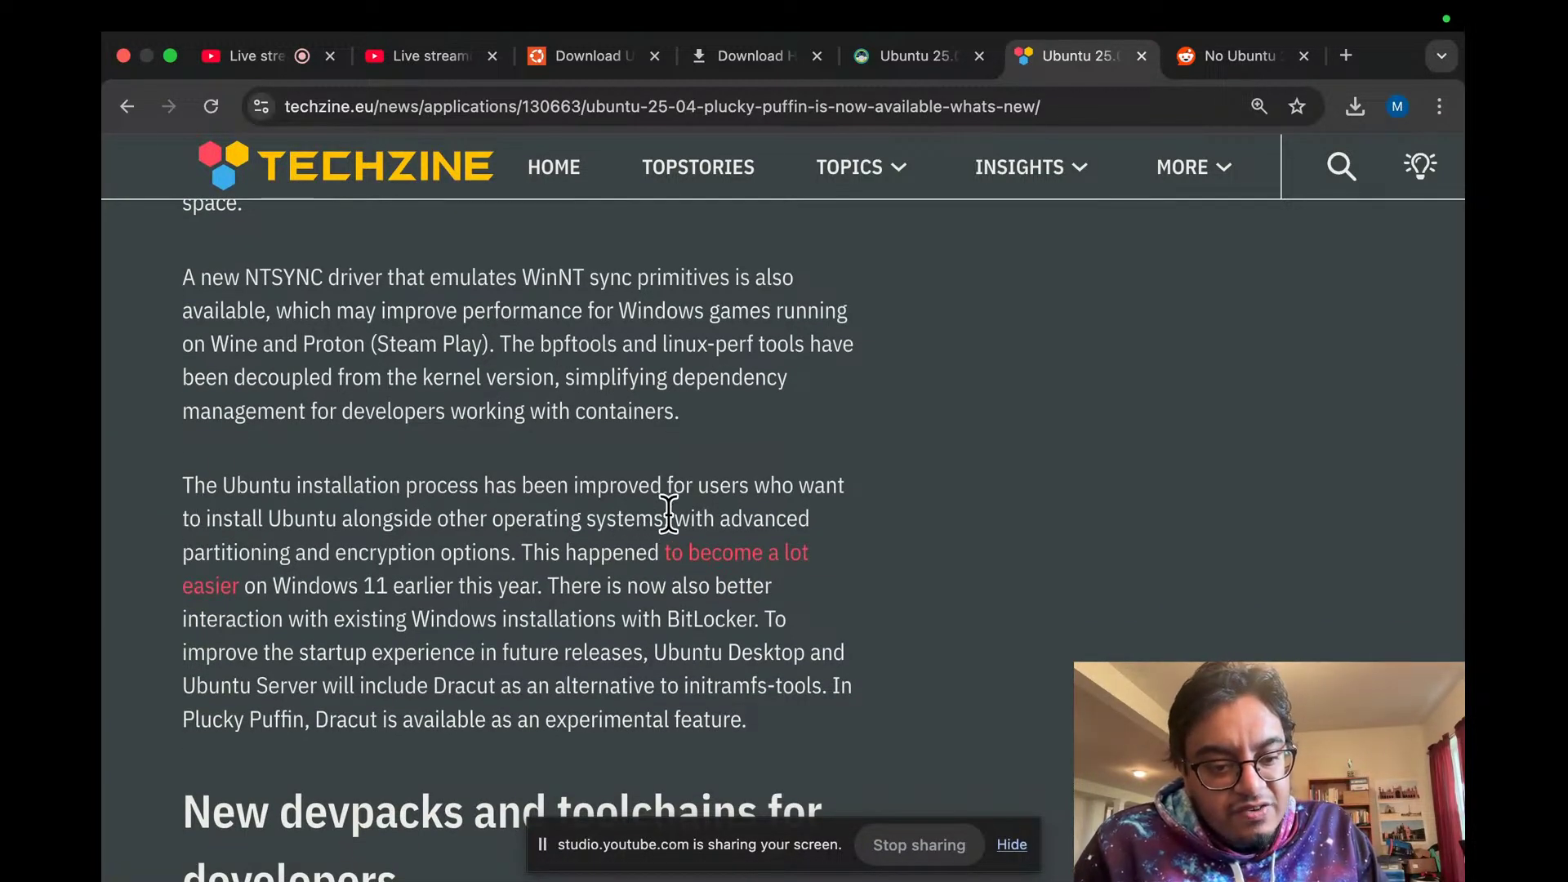
pyautogui.moveTo(671, 516); pyautogui.dragTo(515, 553)
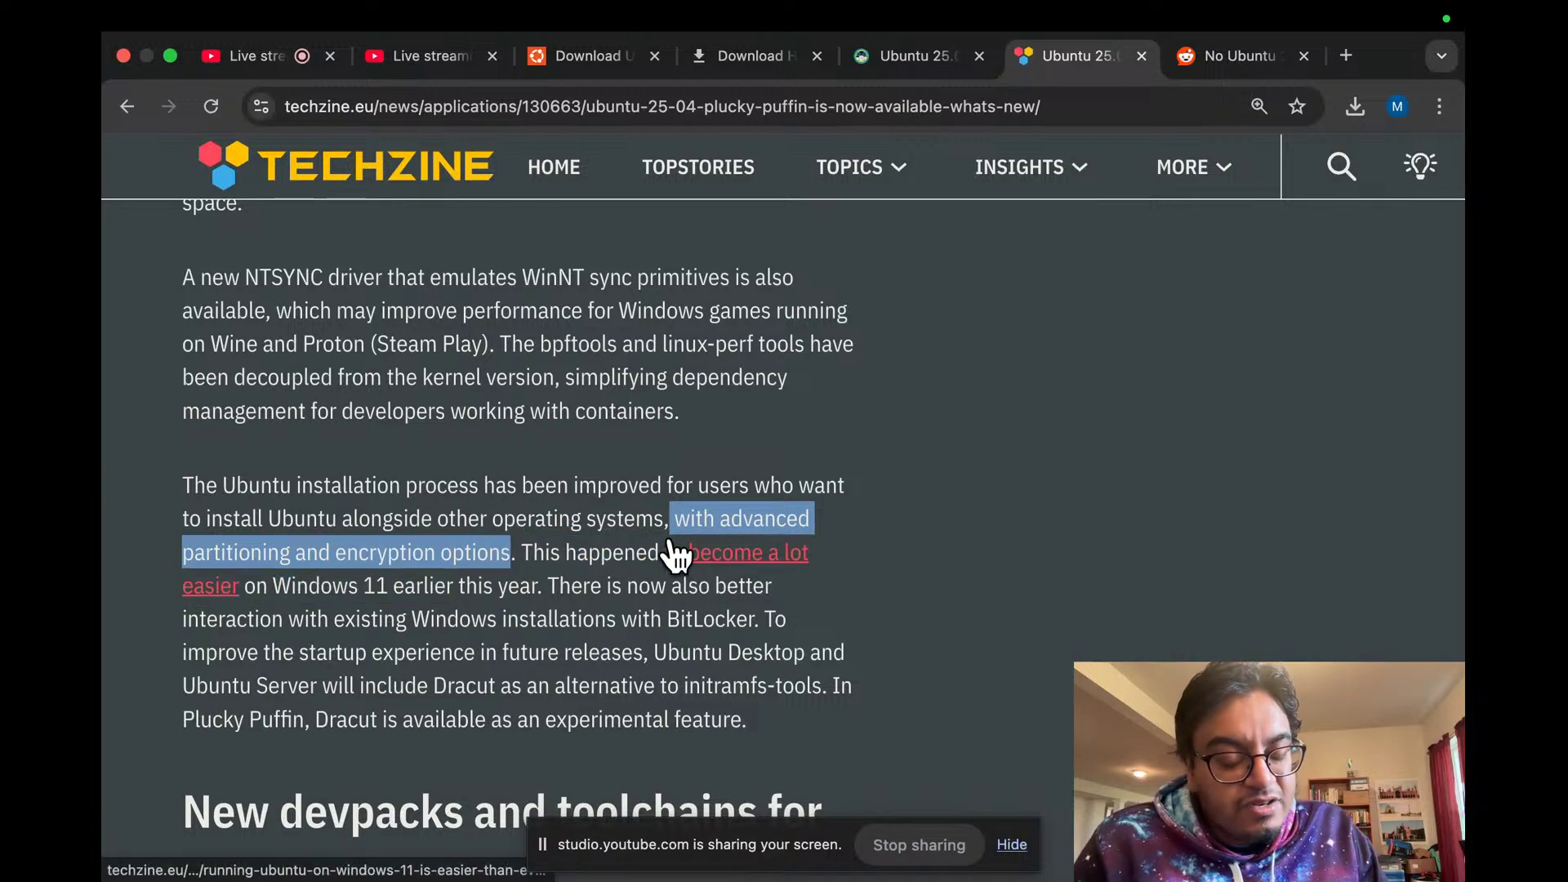
pyautogui.click(515, 503)
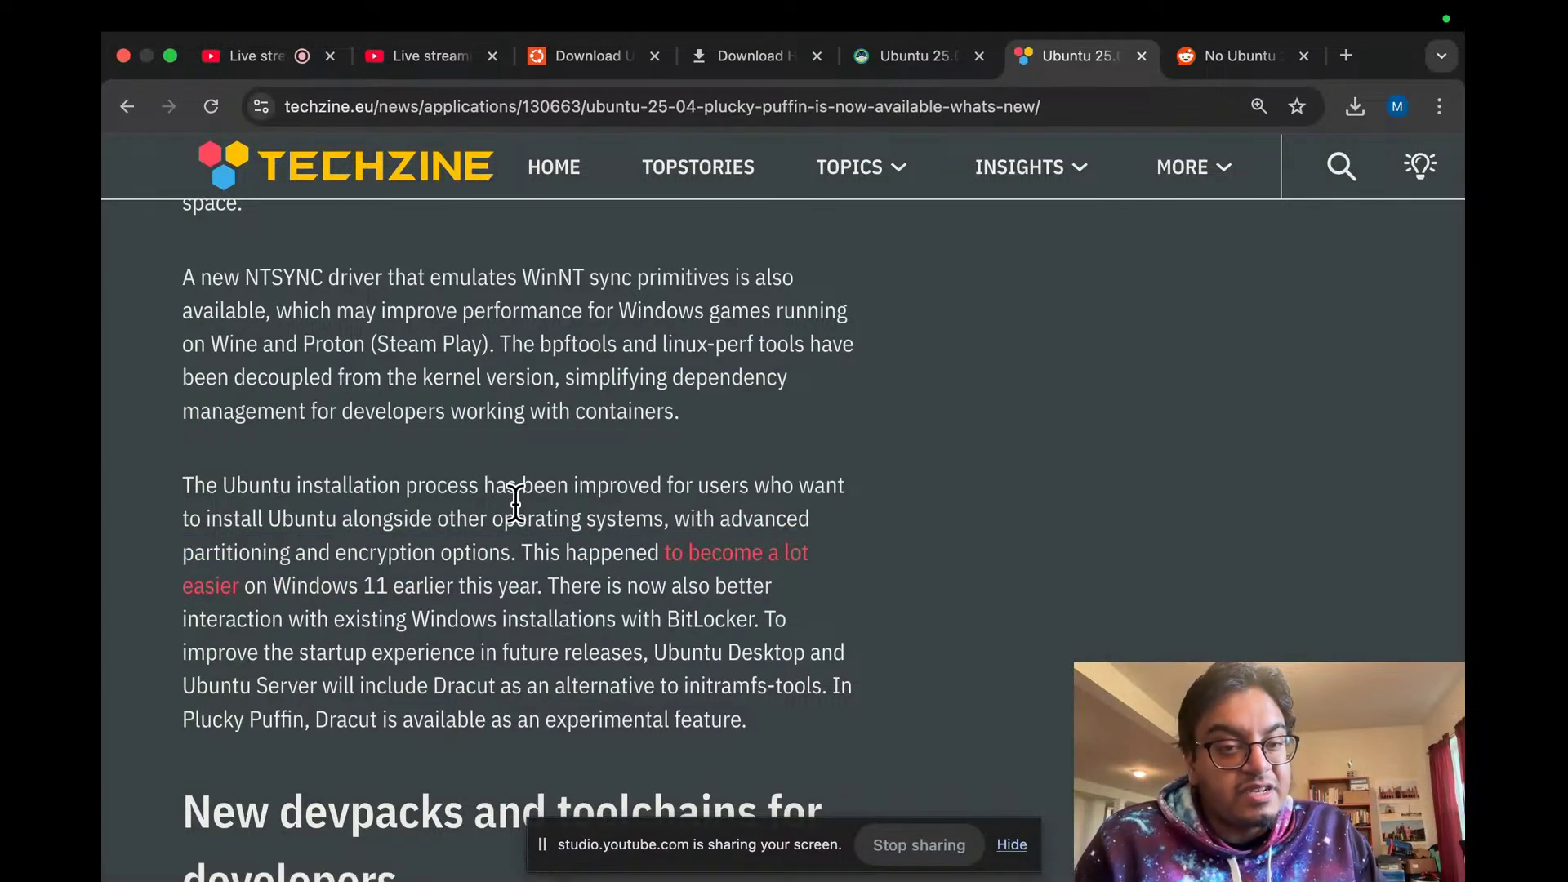
# Step: Check the booting VM's space, then bring Chrome back to the front from the Dock
pyautogui.hotkey('ctrl', 'Left')
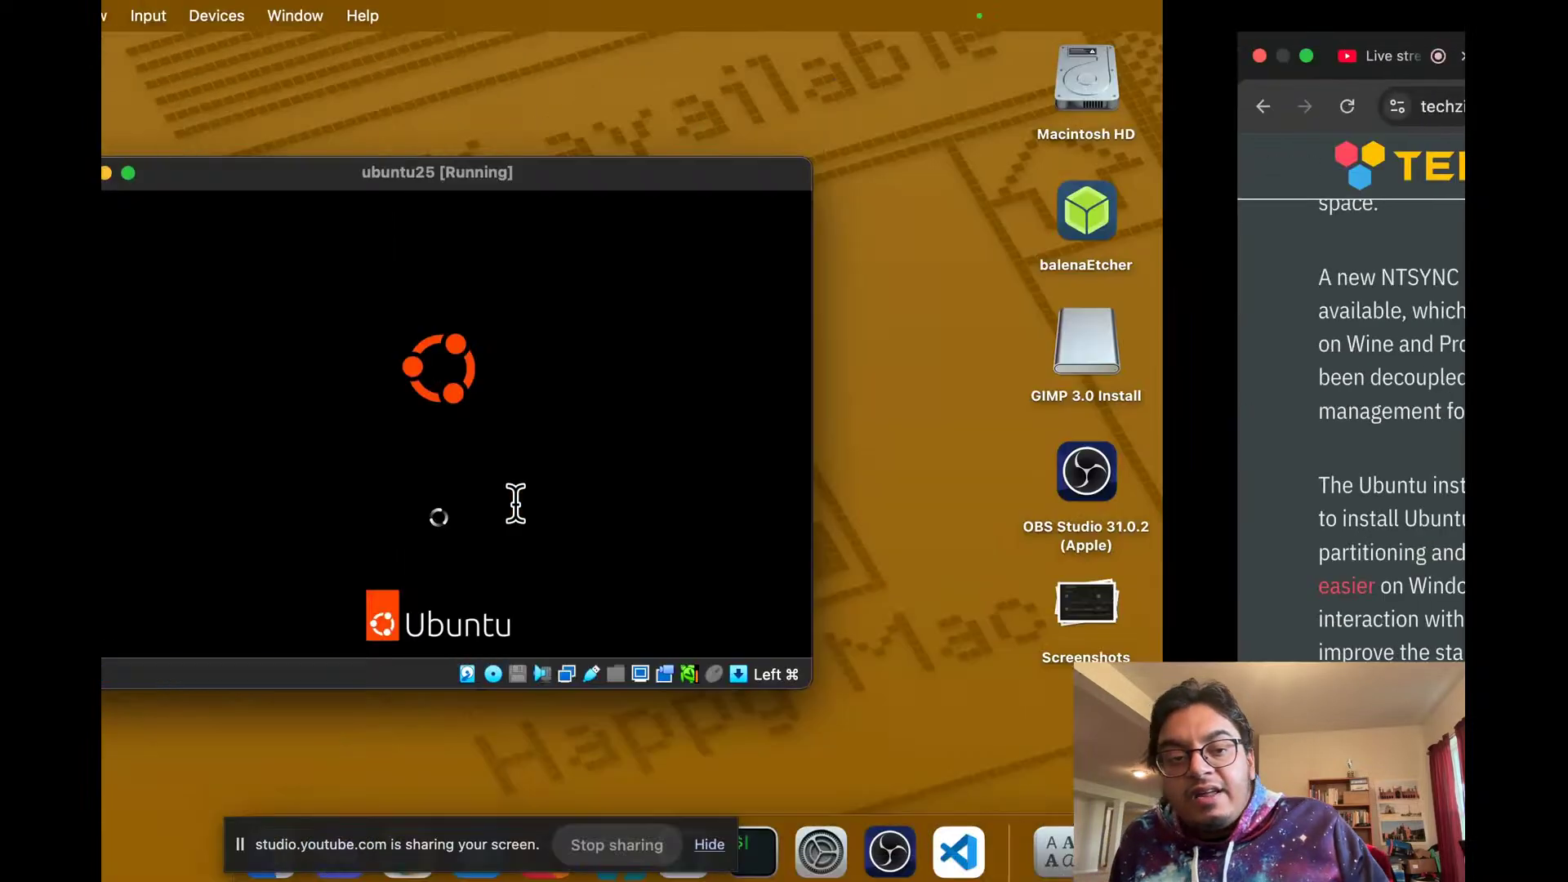
pyautogui.hotkey('ctrl', 'Right')
pyautogui.hotkey('ctrl', 'Right')
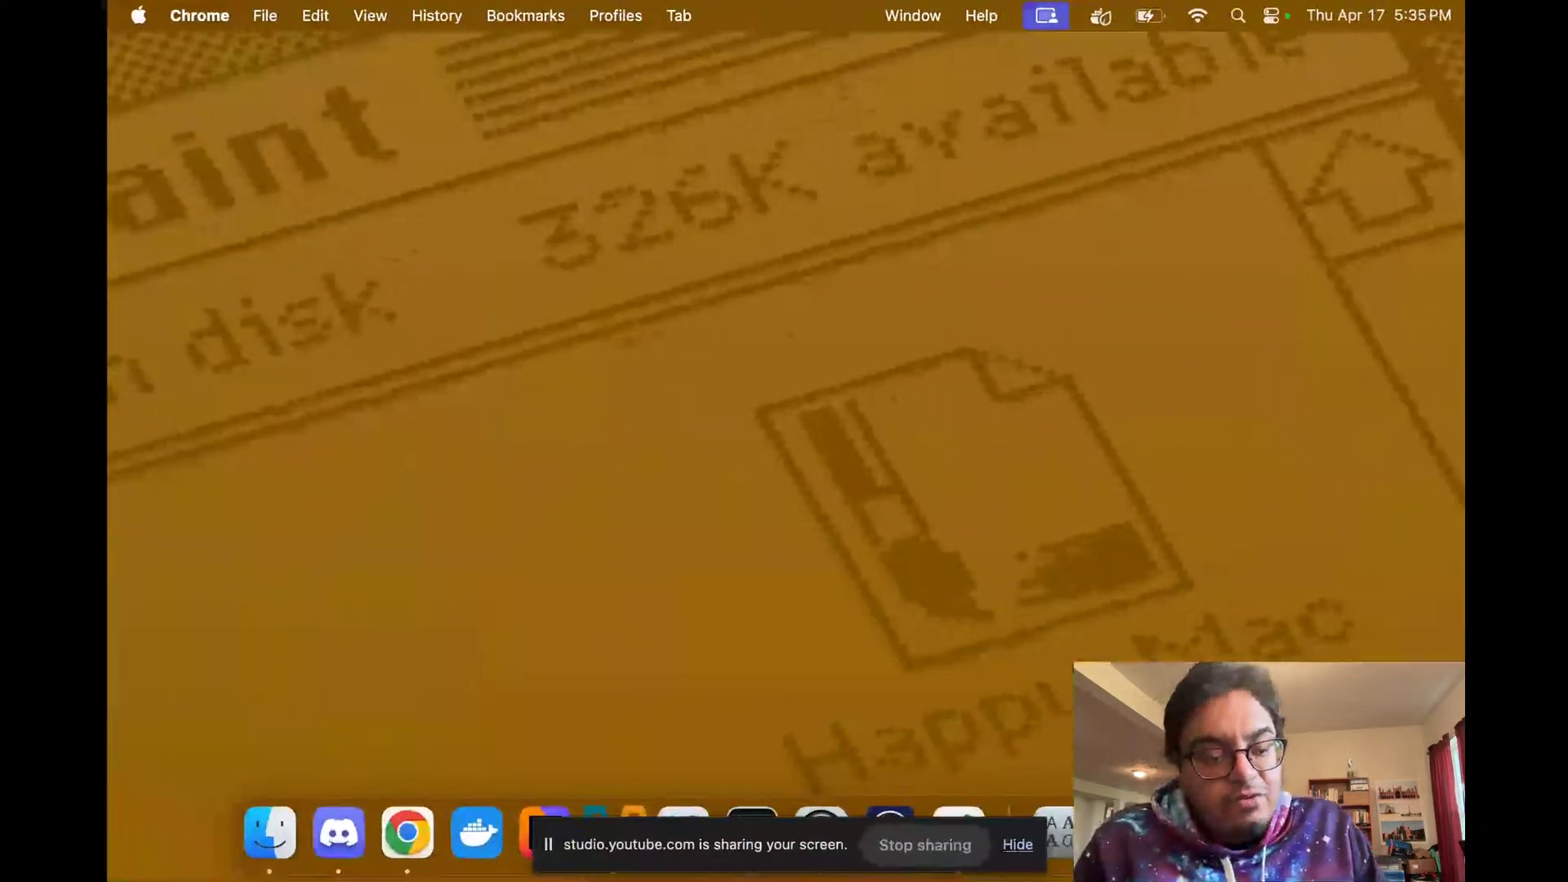
pyautogui.click(410, 843)
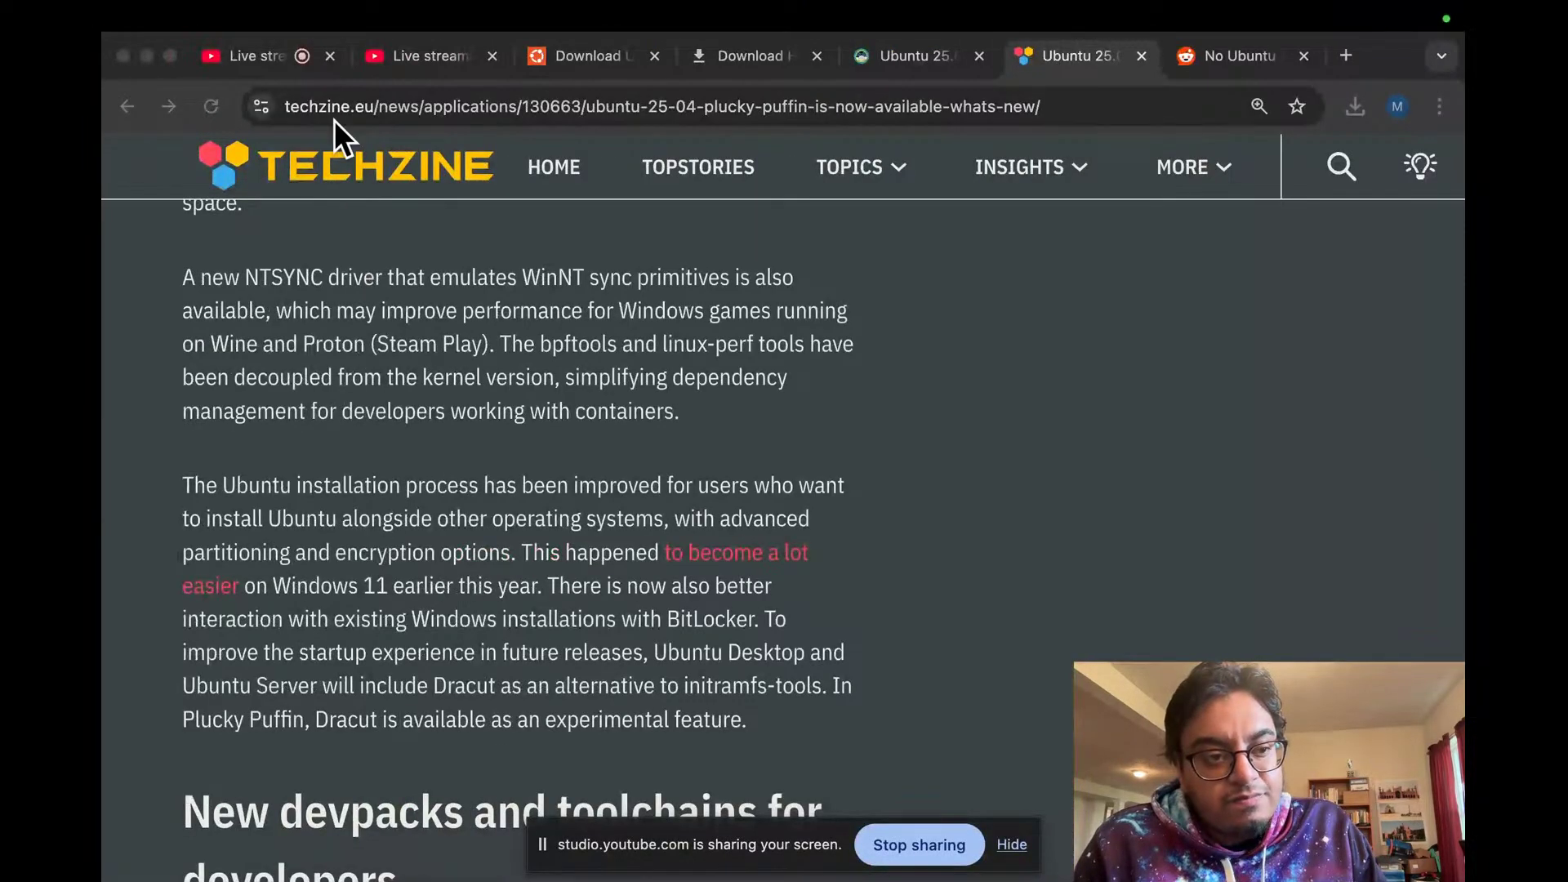
# Step: Show the YouTube Studio live stream tab and glance at the booting VM
pyautogui.click(260, 59)
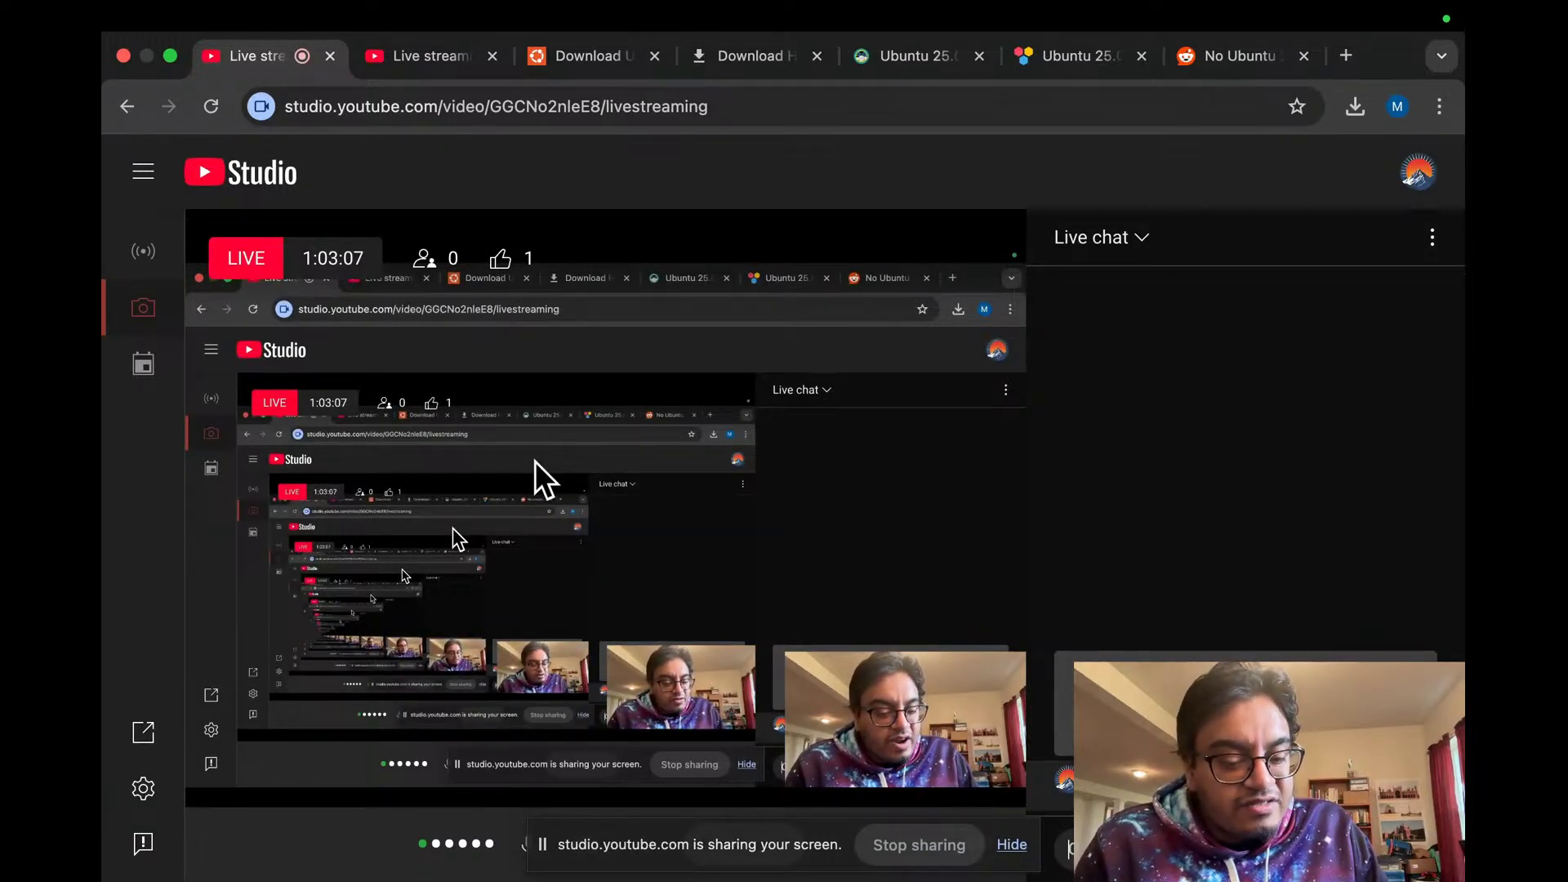
pyautogui.hotkey('ctrl', 'Left')
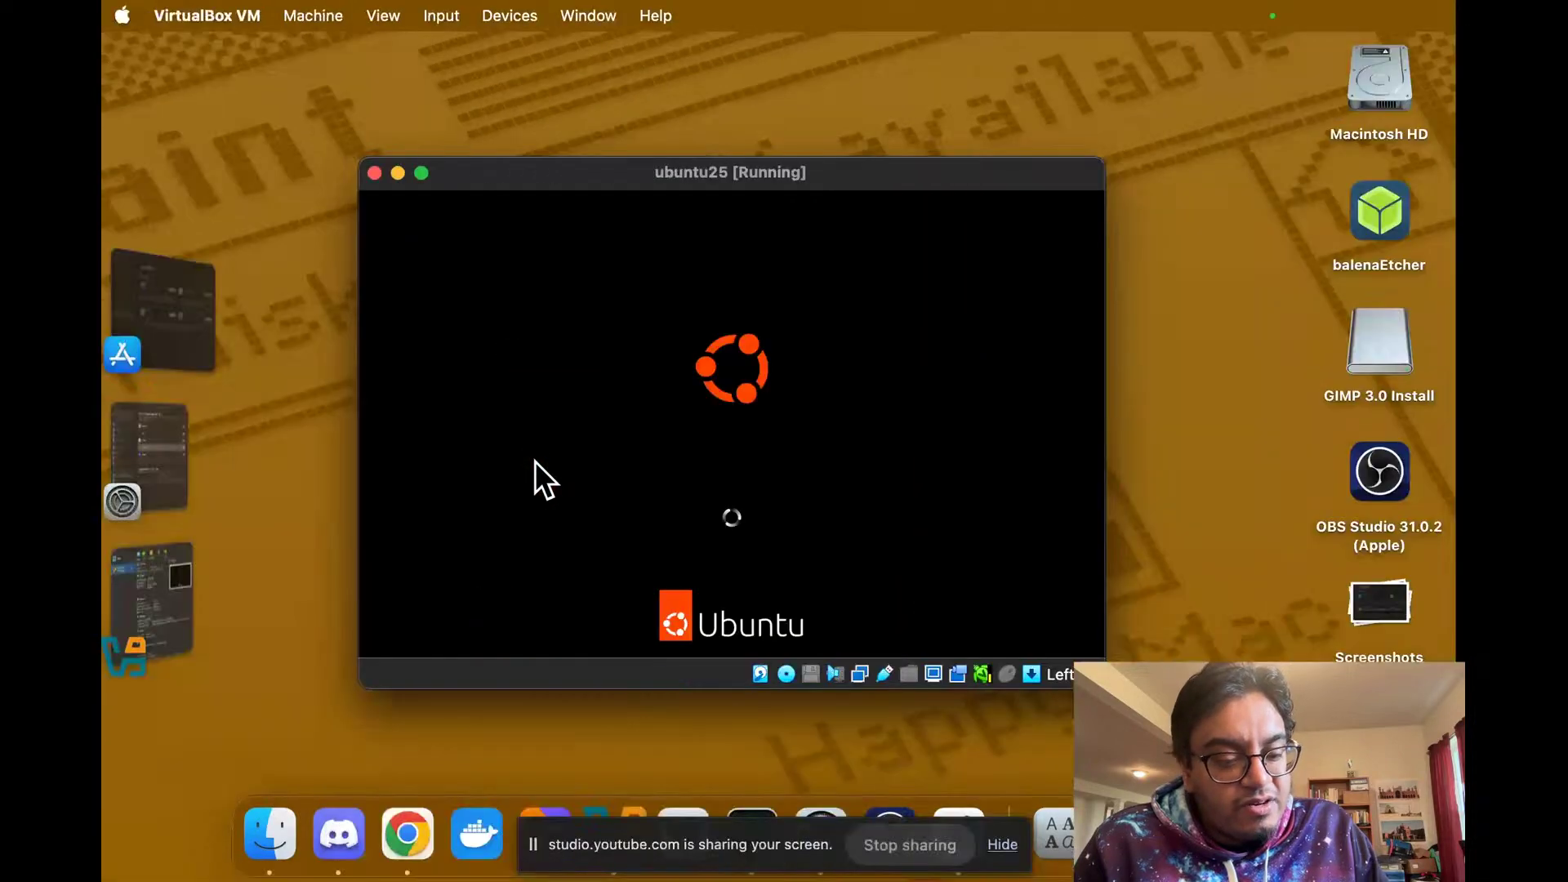
pyautogui.hotkey('ctrl', 'Right')
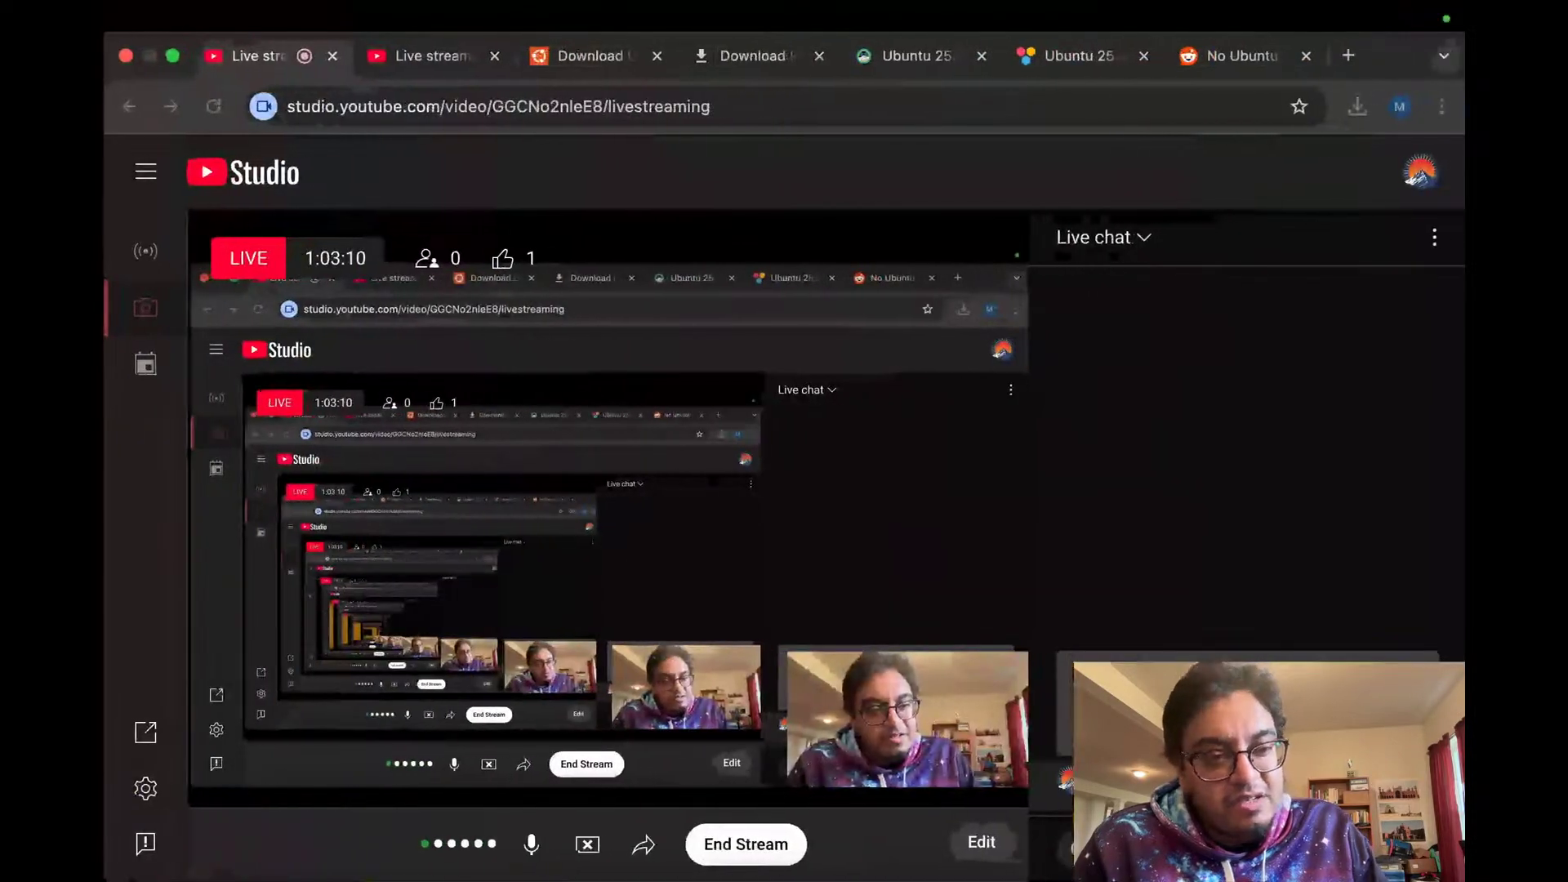
# Step: Return via the Reddit tab to the Techzine article and scroll to Hardware enablement and AI workloads
pyautogui.click(1199, 59)
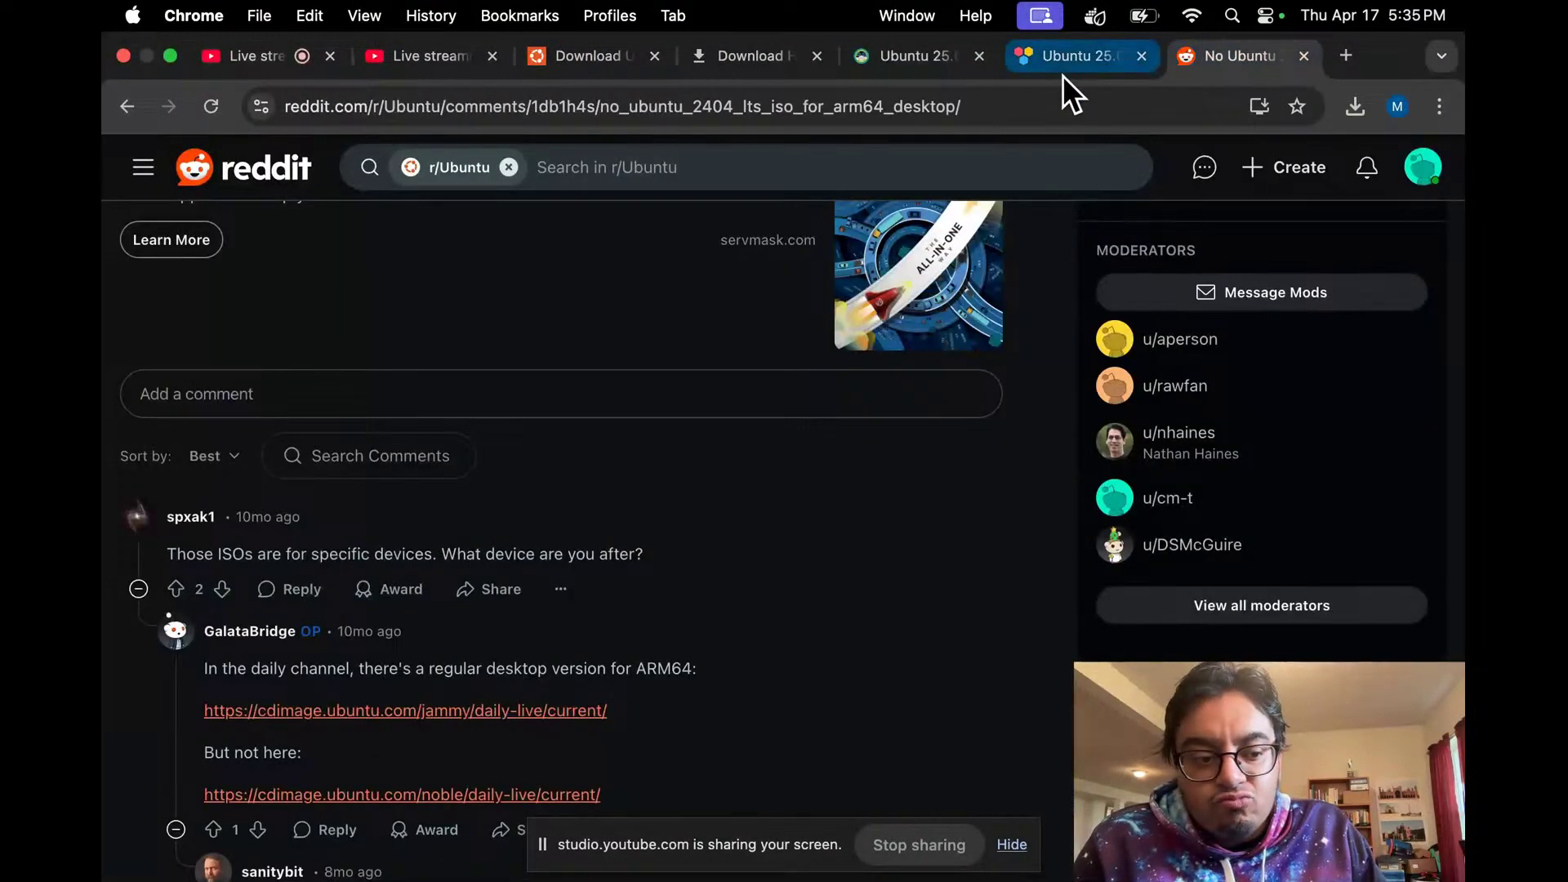
pyautogui.click(1074, 48)
pyautogui.scroll(-15, 713, 345)
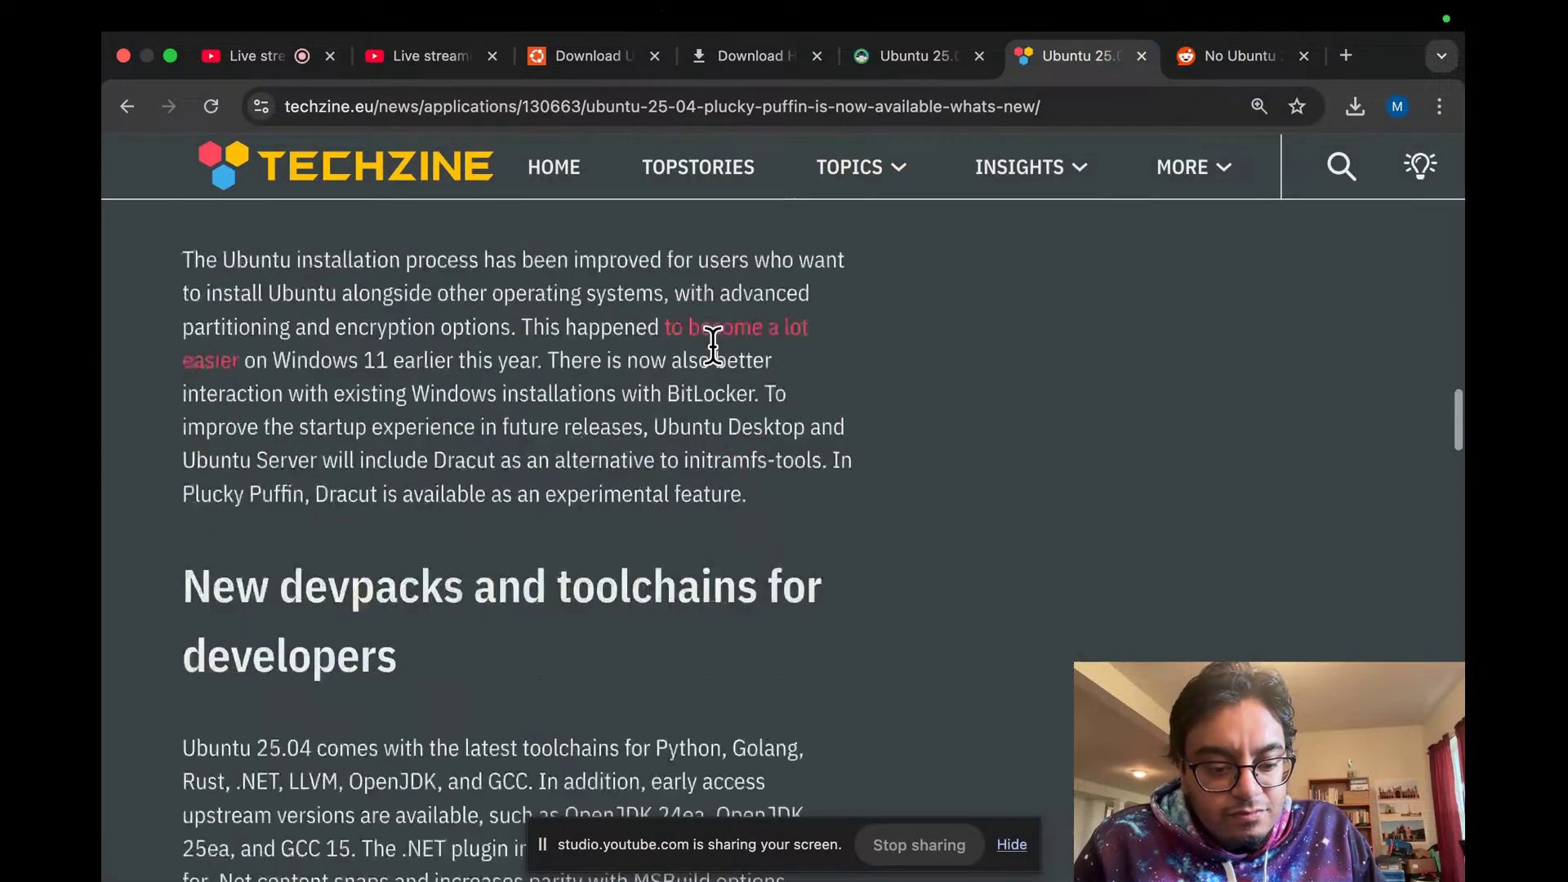
pyautogui.scroll(-8, 712, 345)
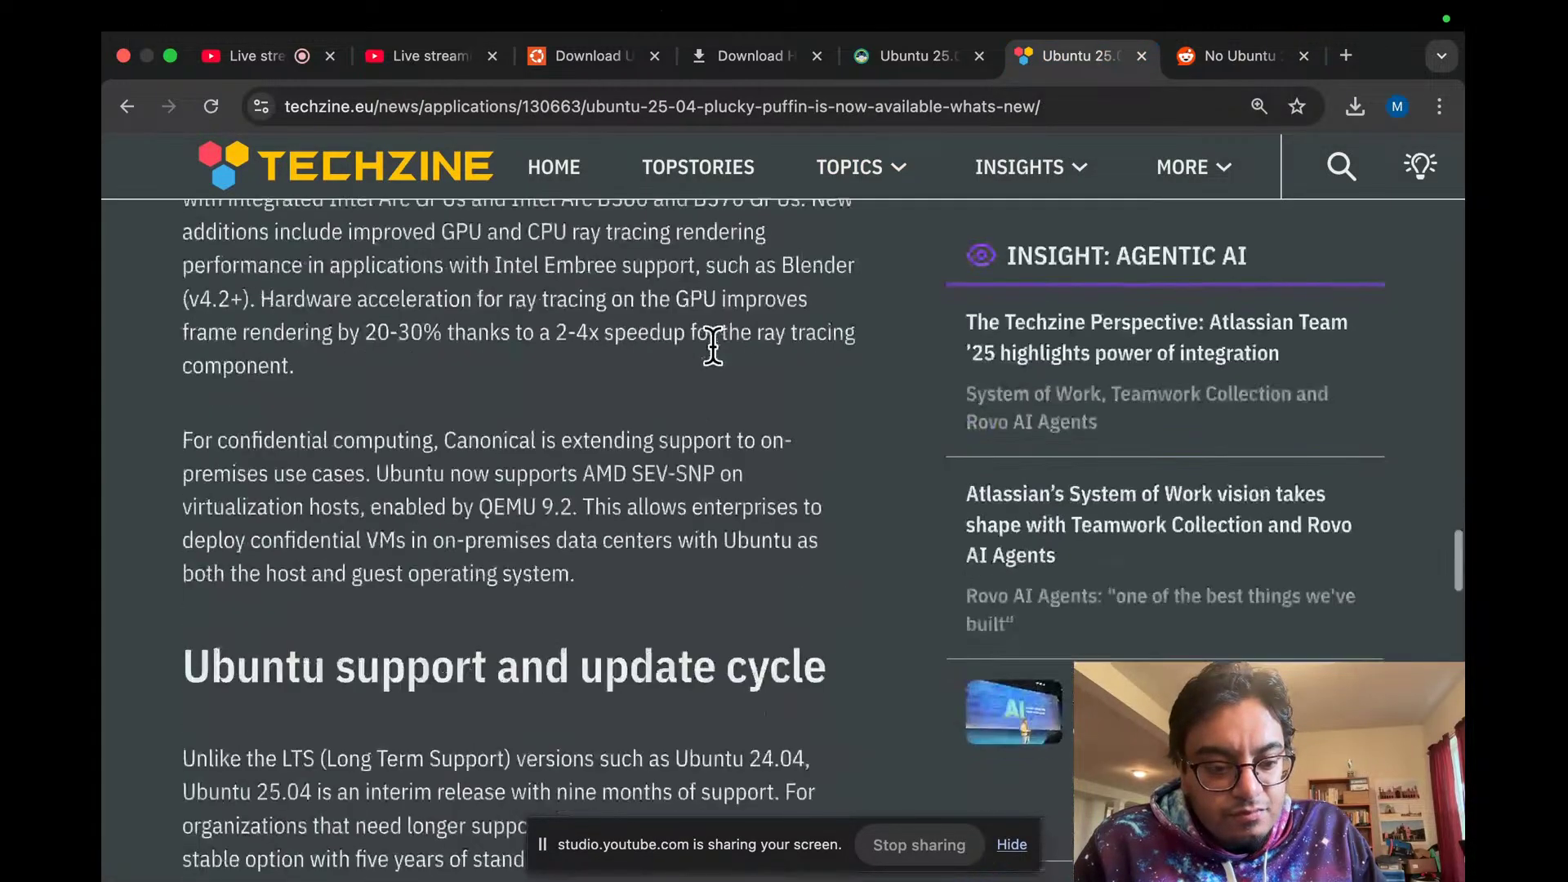
pyautogui.scroll(6, 711, 344)
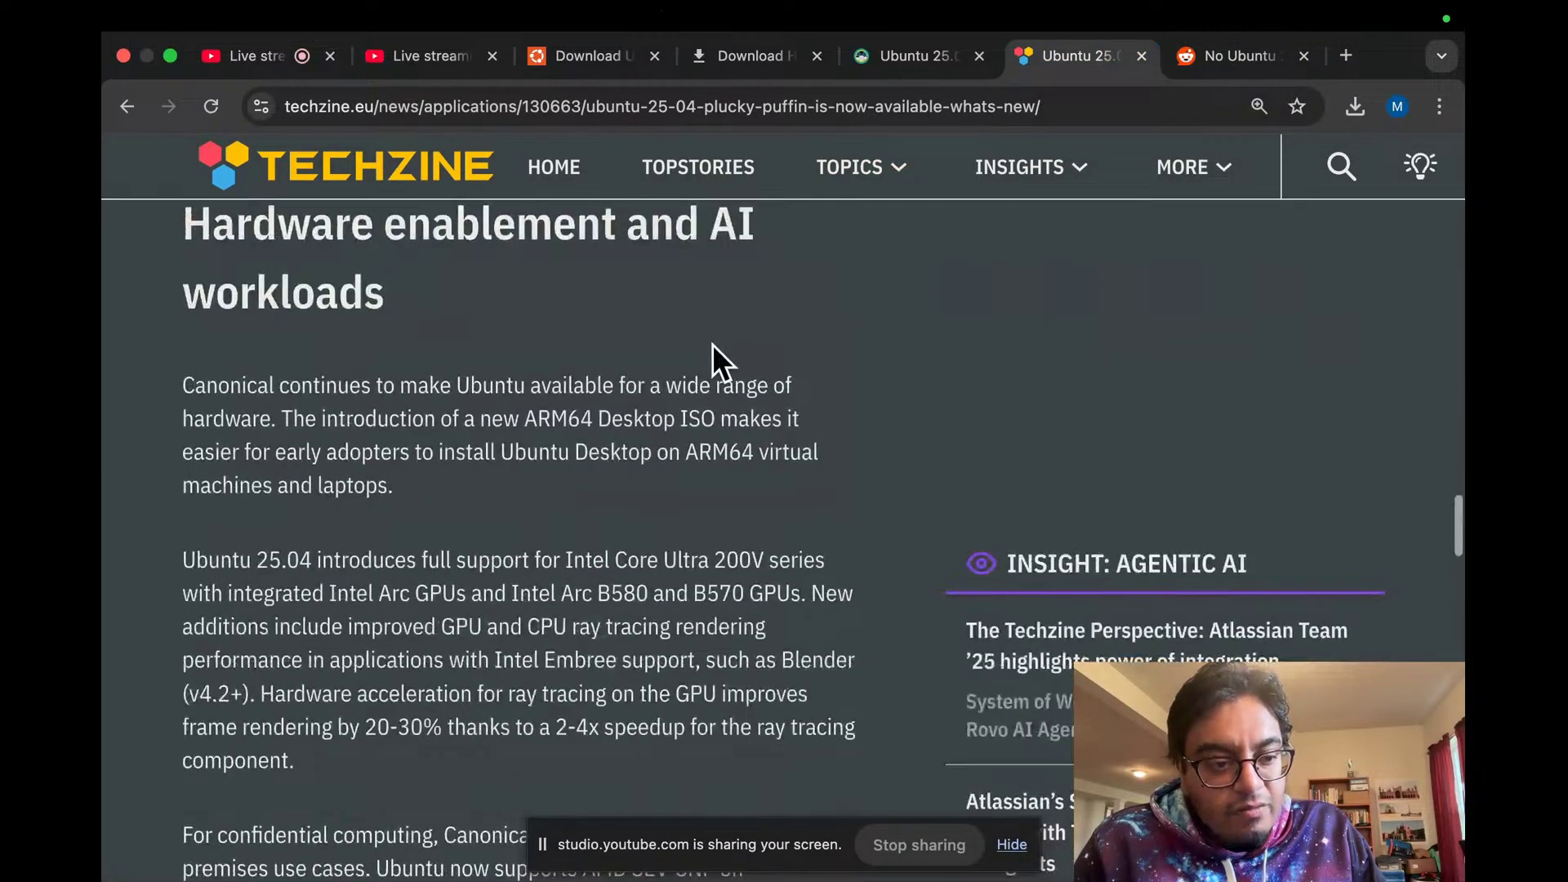
pyautogui.scroll(1, 556, 359)
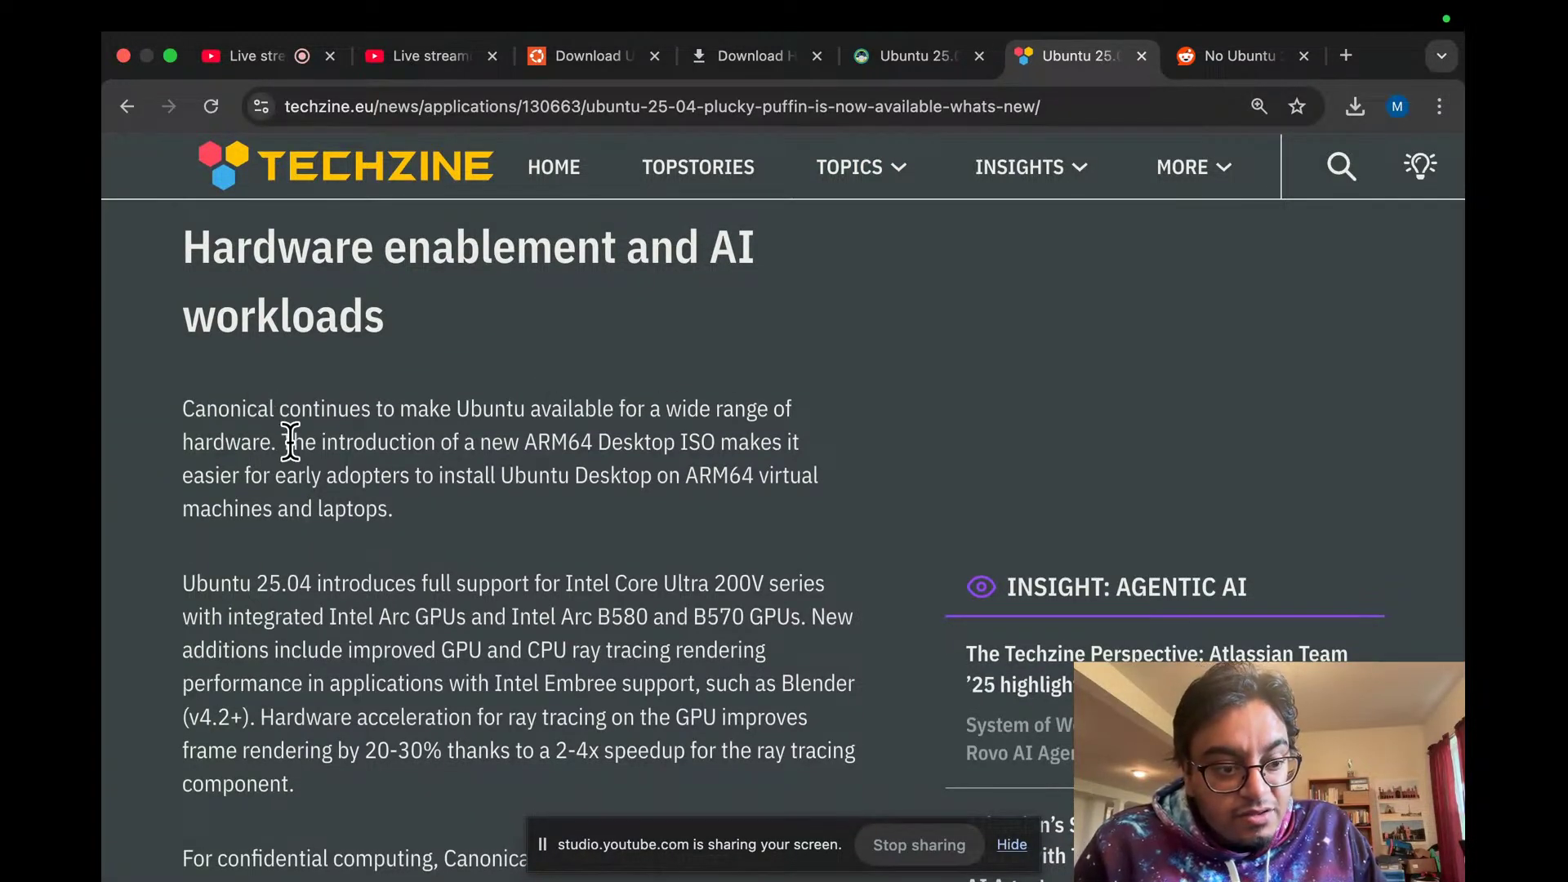
# Step: Highlight passages on the ARM64 Desktop ISO, early adopters and Intel Core Ultra 200V
pyautogui.moveTo(294, 441); pyautogui.dragTo(717, 438)
pyautogui.click(718, 438)
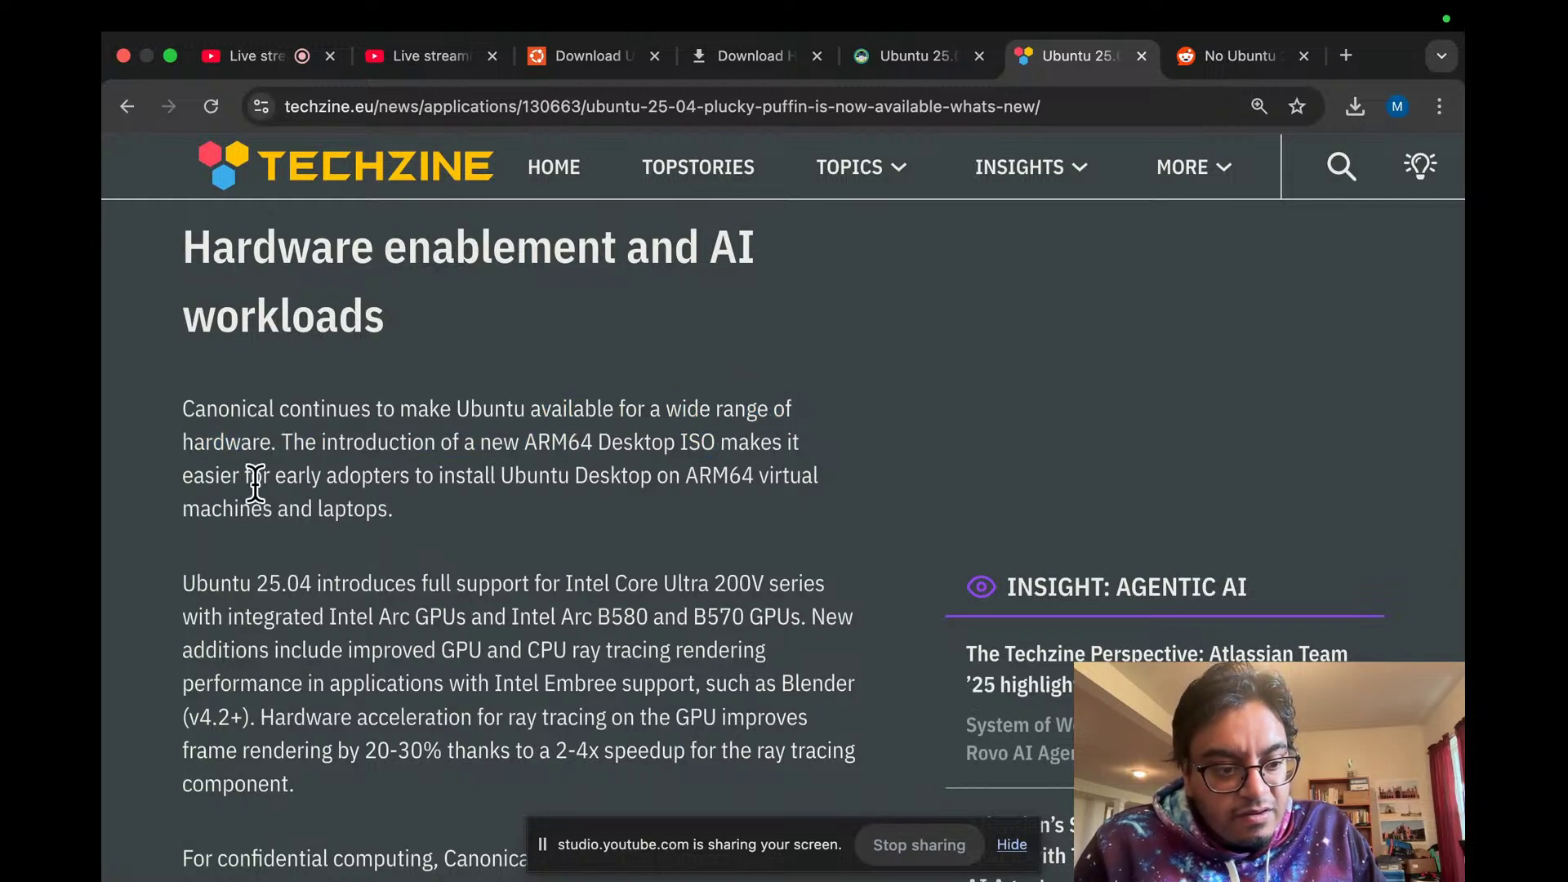
pyautogui.moveTo(234, 480); pyautogui.dragTo(426, 484)
pyautogui.click(427, 485)
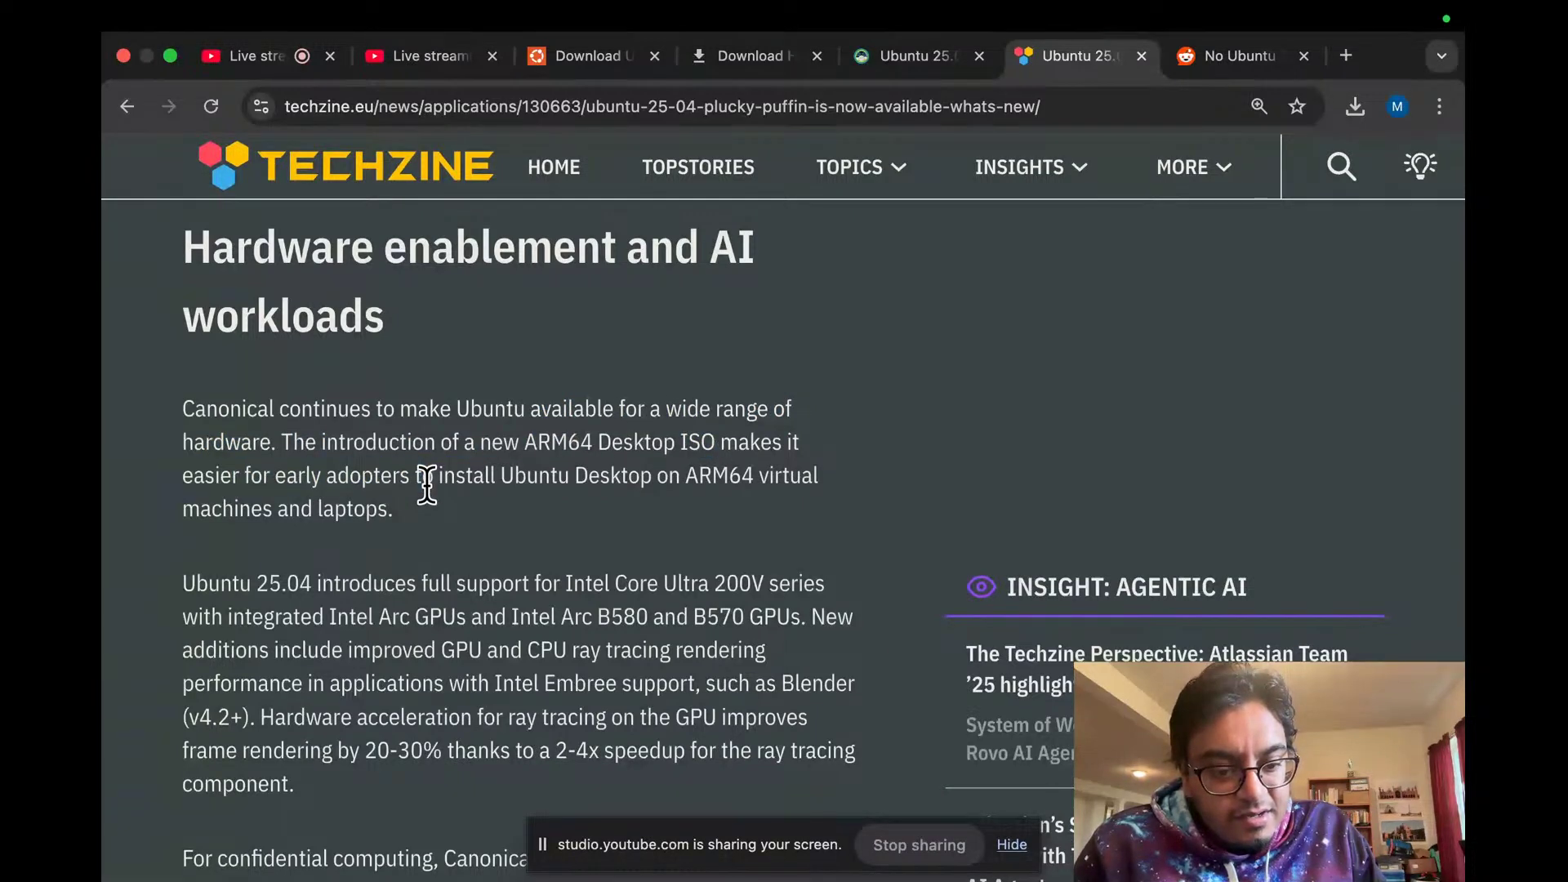
pyautogui.scroll(-1, 428, 485)
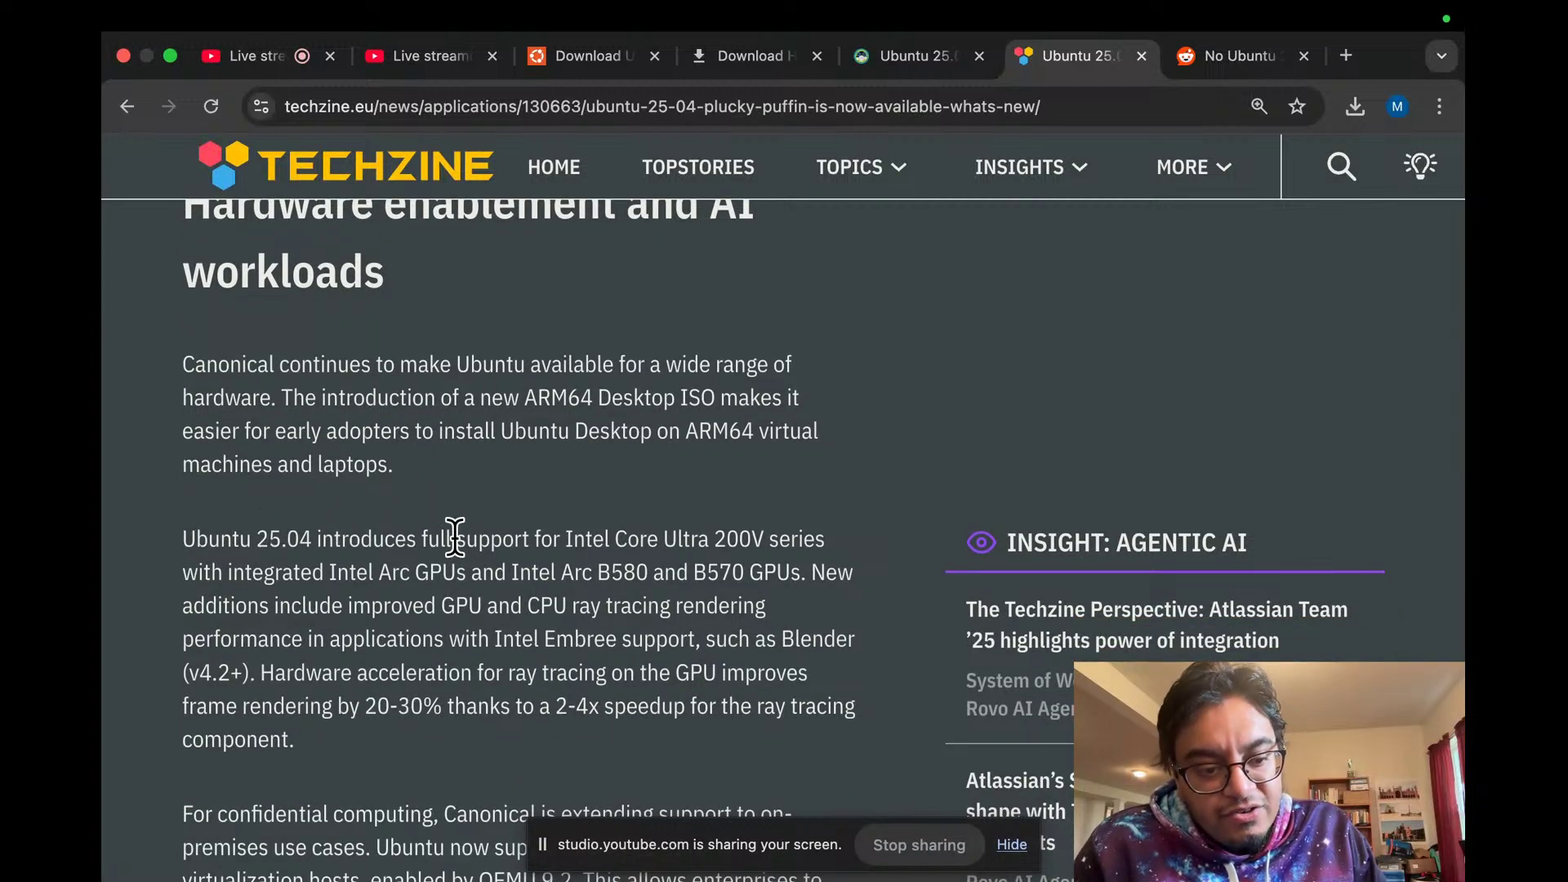
pyautogui.moveTo(560, 539); pyautogui.dragTo(770, 544)
pyautogui.click(700, 483)
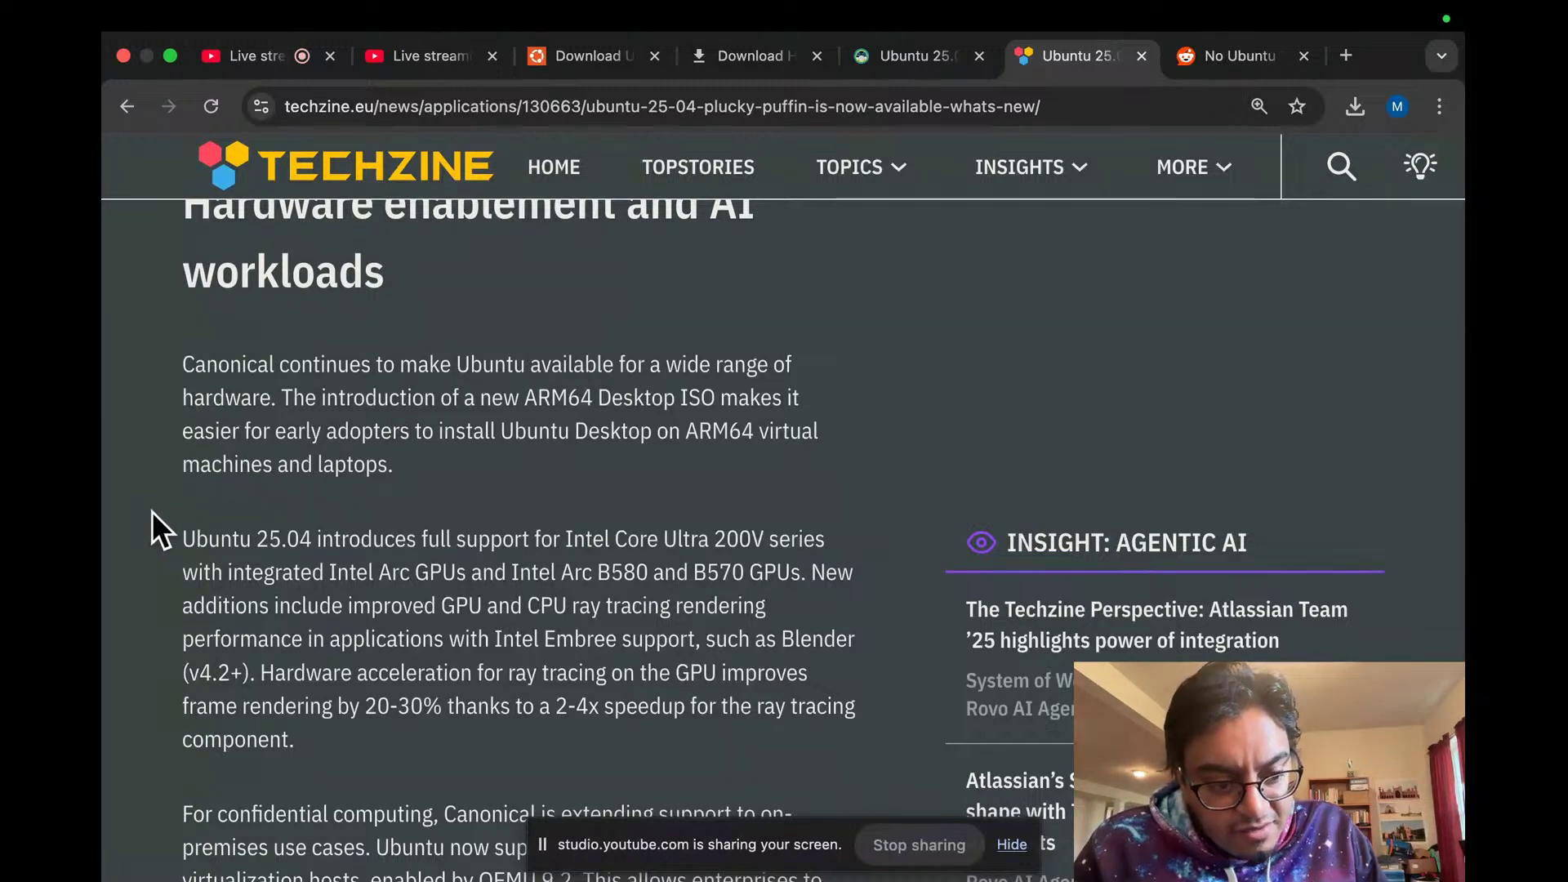
# Step: Highlight the Intel Embree and Blender mentions, then scroll to the support and update cycle section
pyautogui.scroll(-2, 128, 547)
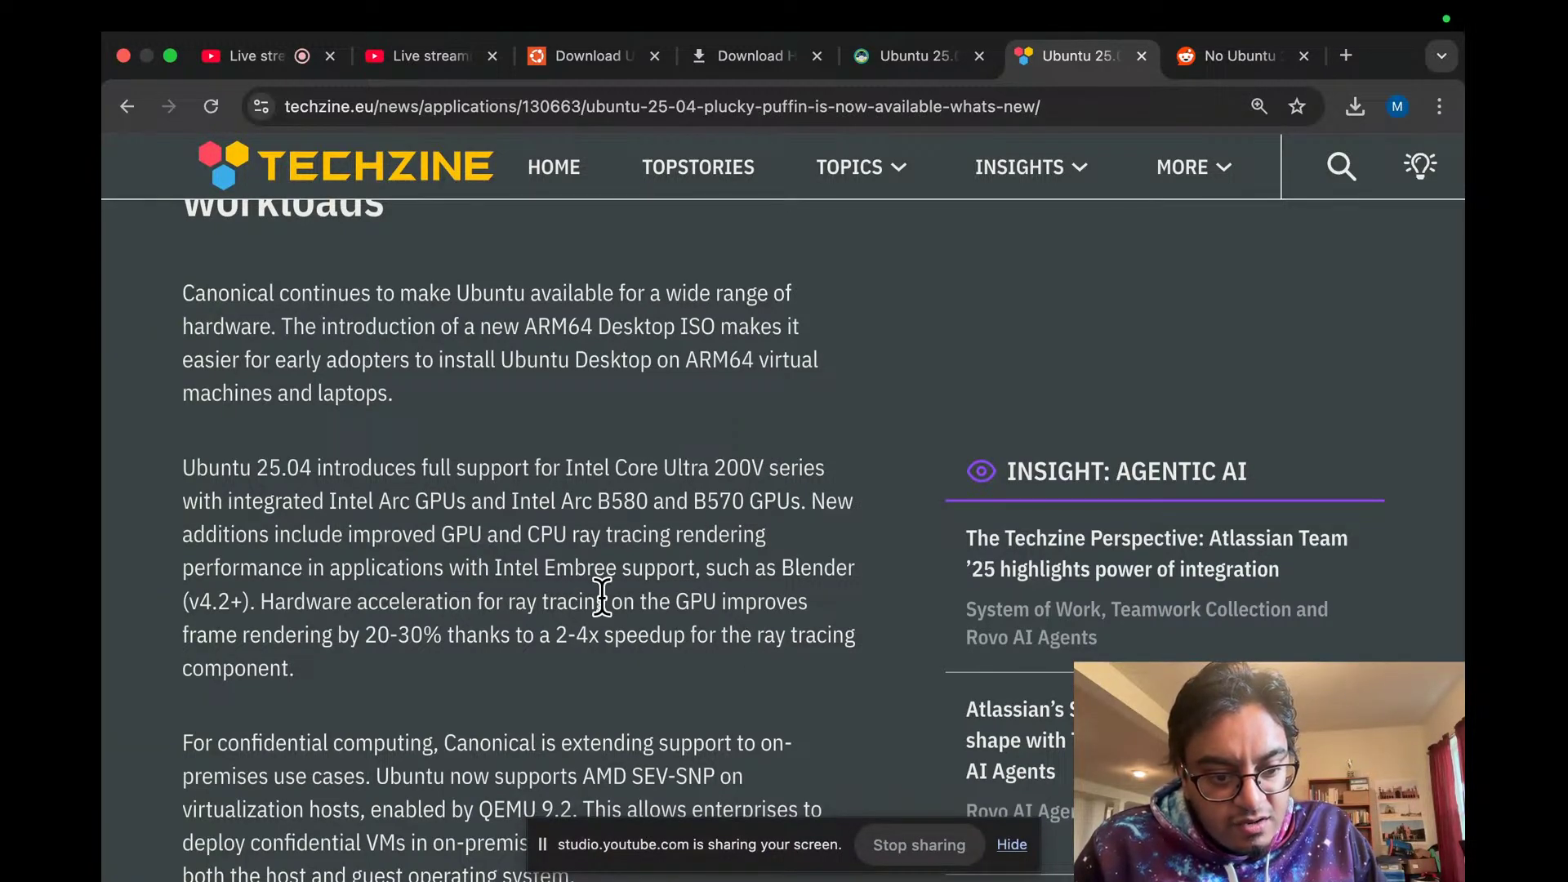
pyautogui.moveTo(478, 573); pyautogui.dragTo(701, 563)
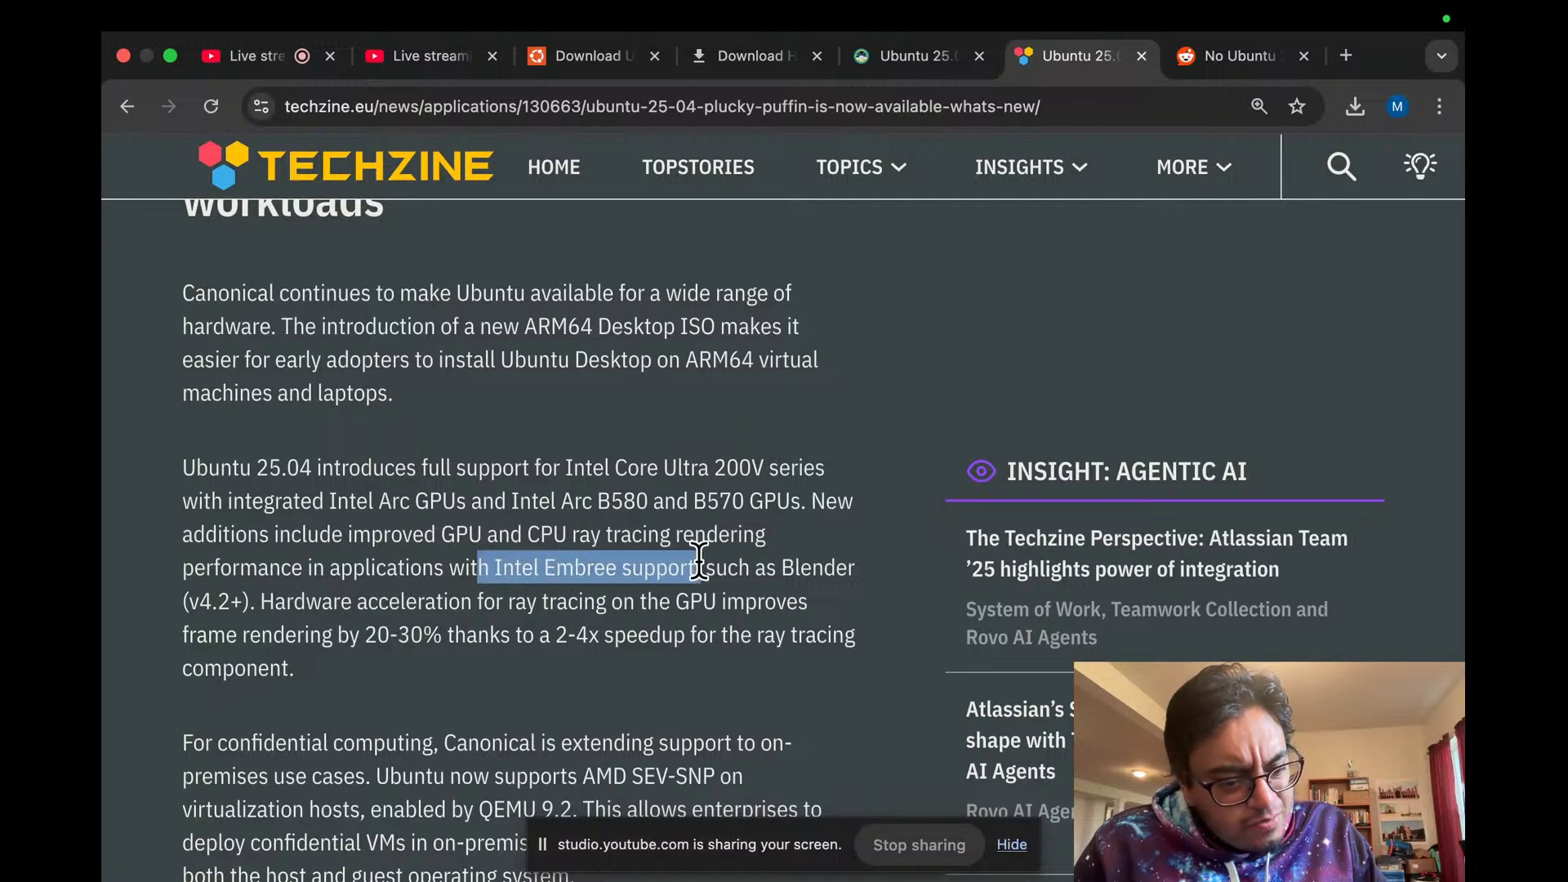
pyautogui.click(700, 562)
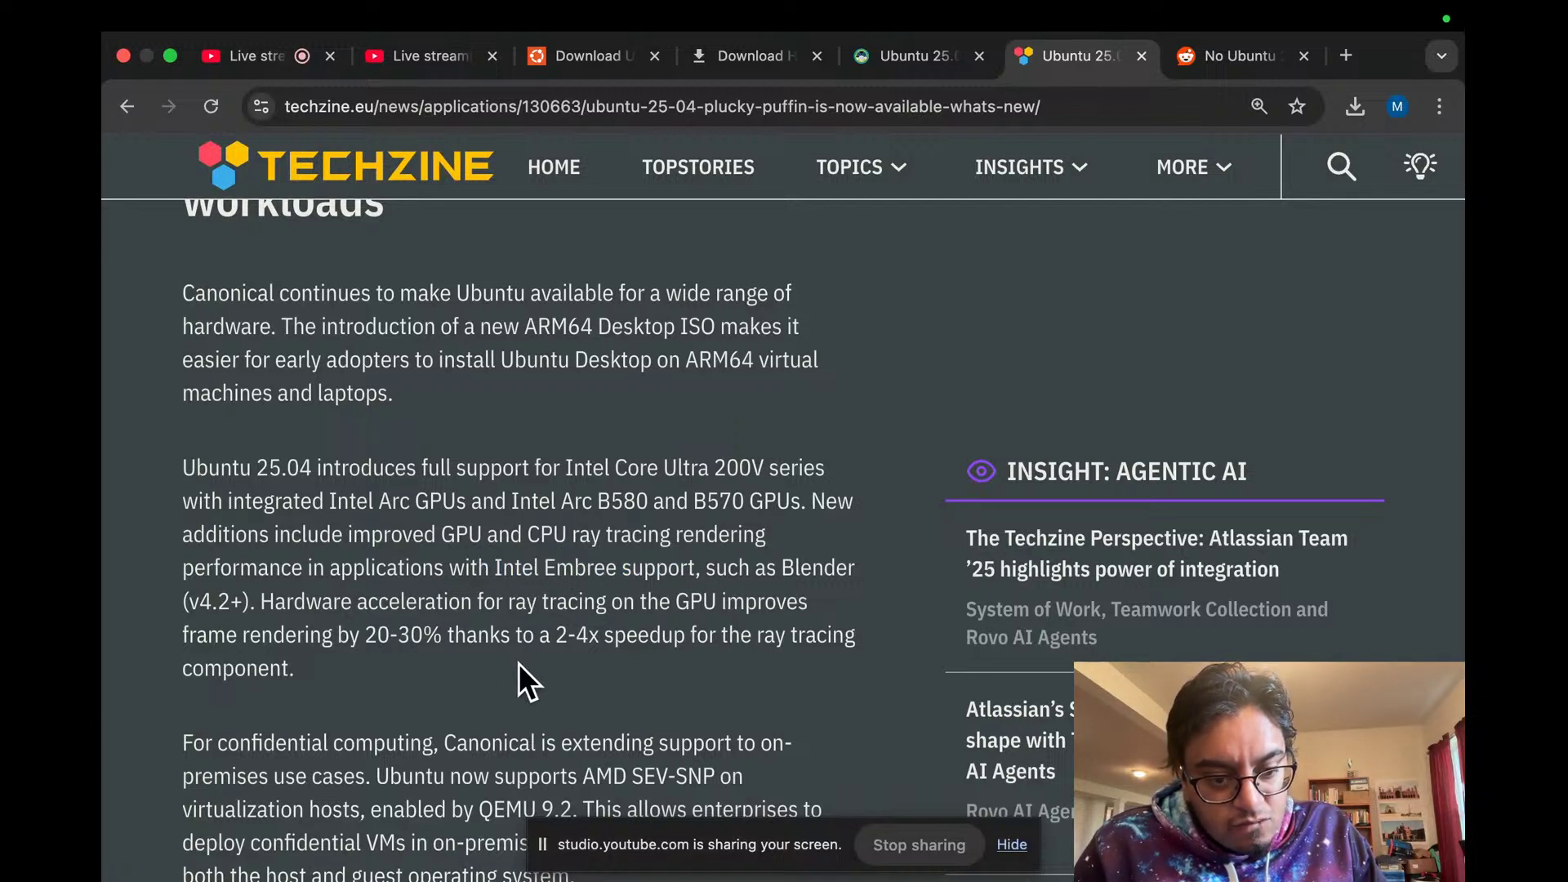
pyautogui.moveTo(782, 568); pyautogui.dragTo(846, 573)
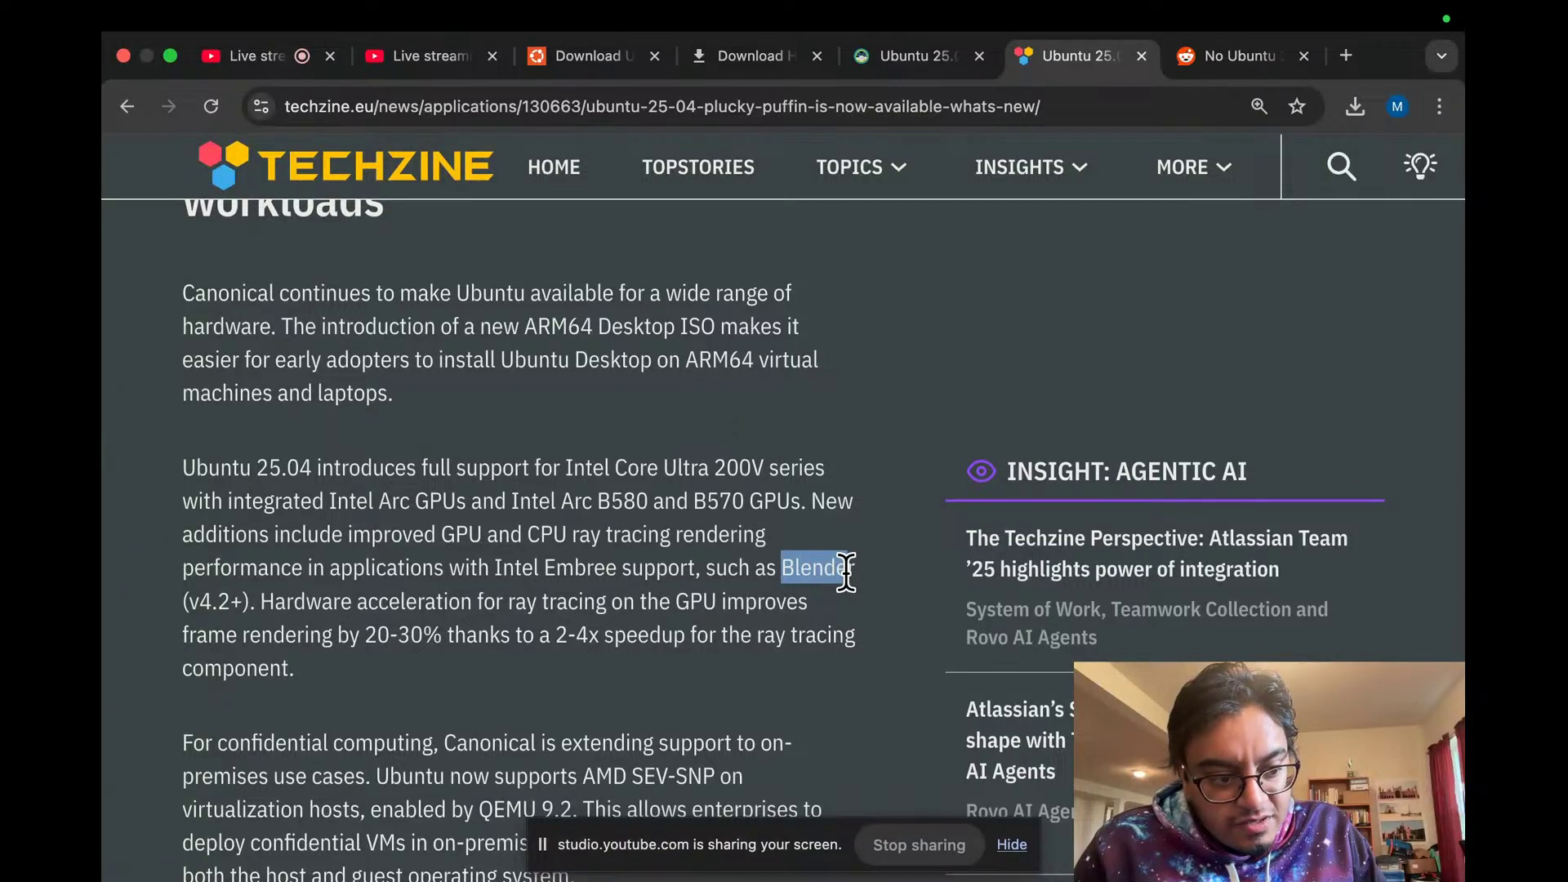
pyautogui.click(847, 573)
pyautogui.scroll(-1, 390, 524)
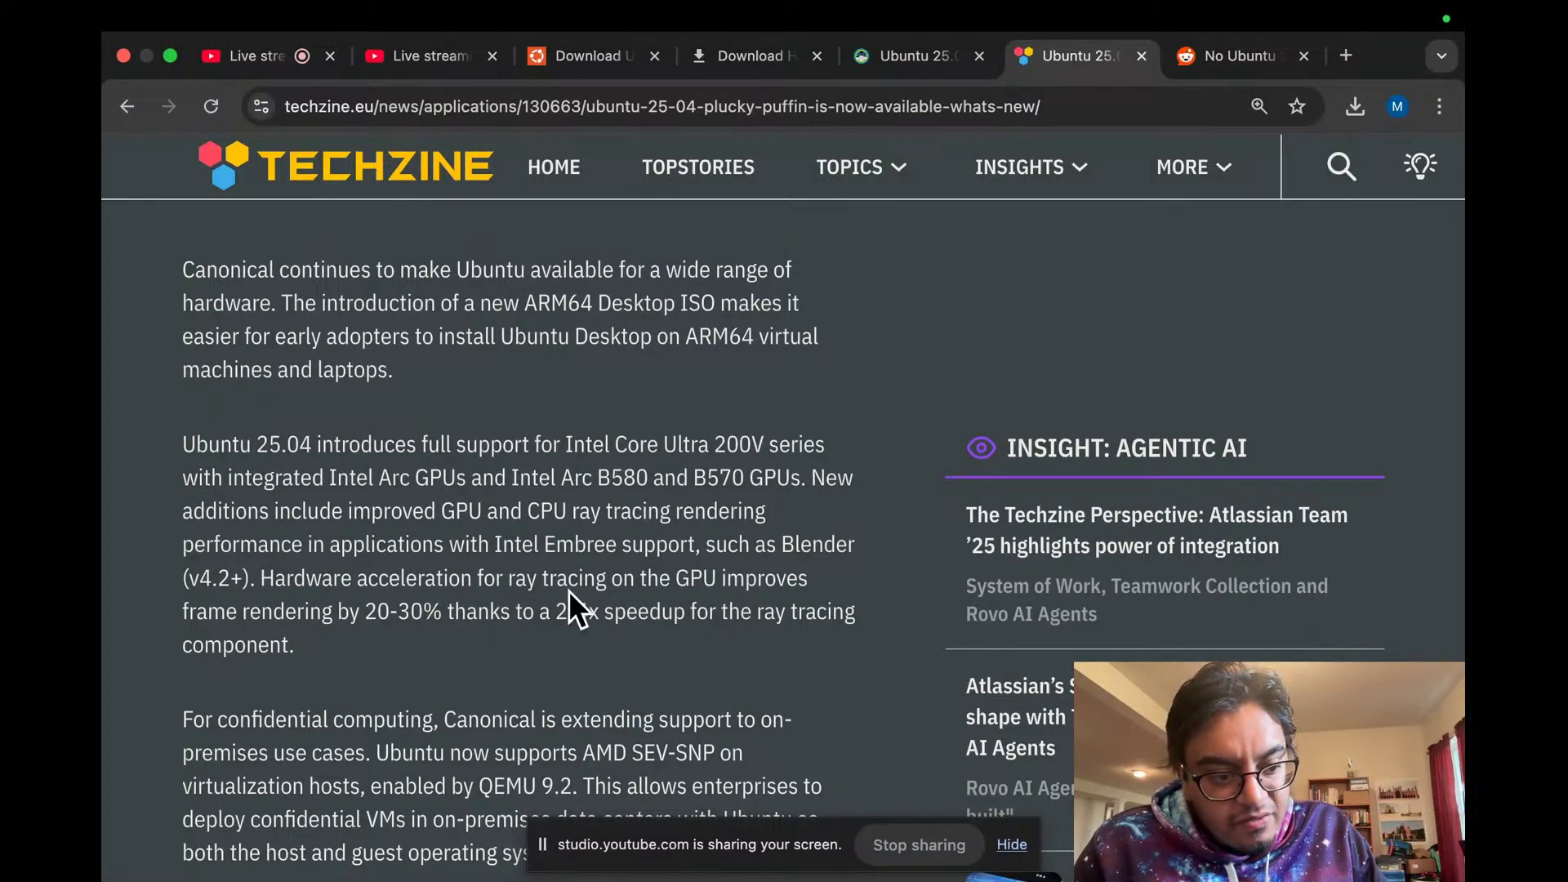
pyautogui.scroll(-5, 573, 588)
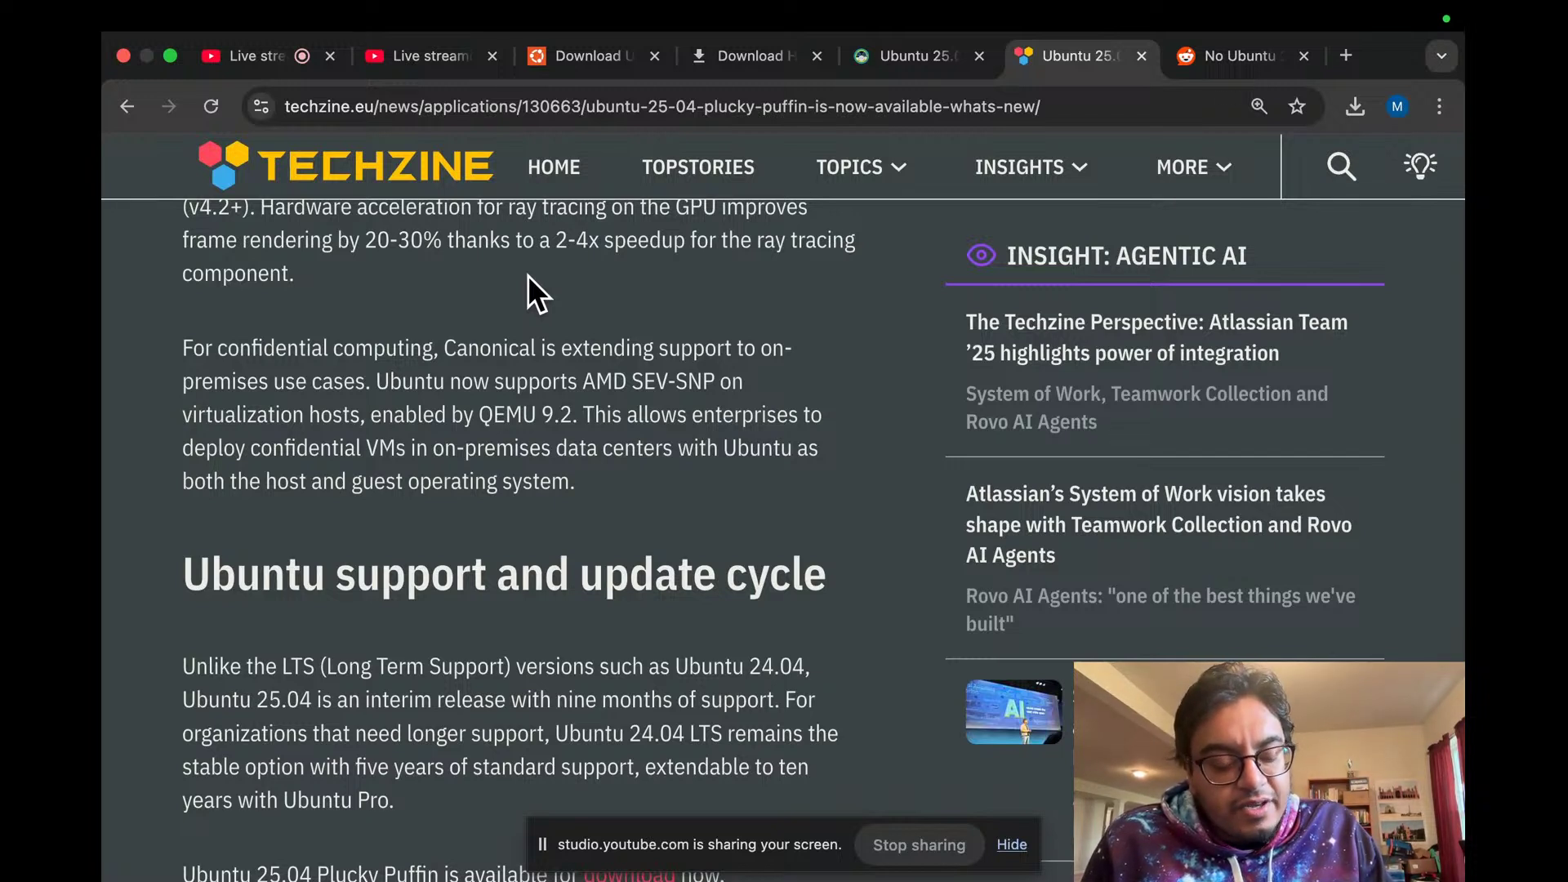
# Step: Glance twice at the ubuntu25 VM's boot splash, then open the YouTube Studio livestream tab
pyautogui.hotkey('ctrl', 'Left')
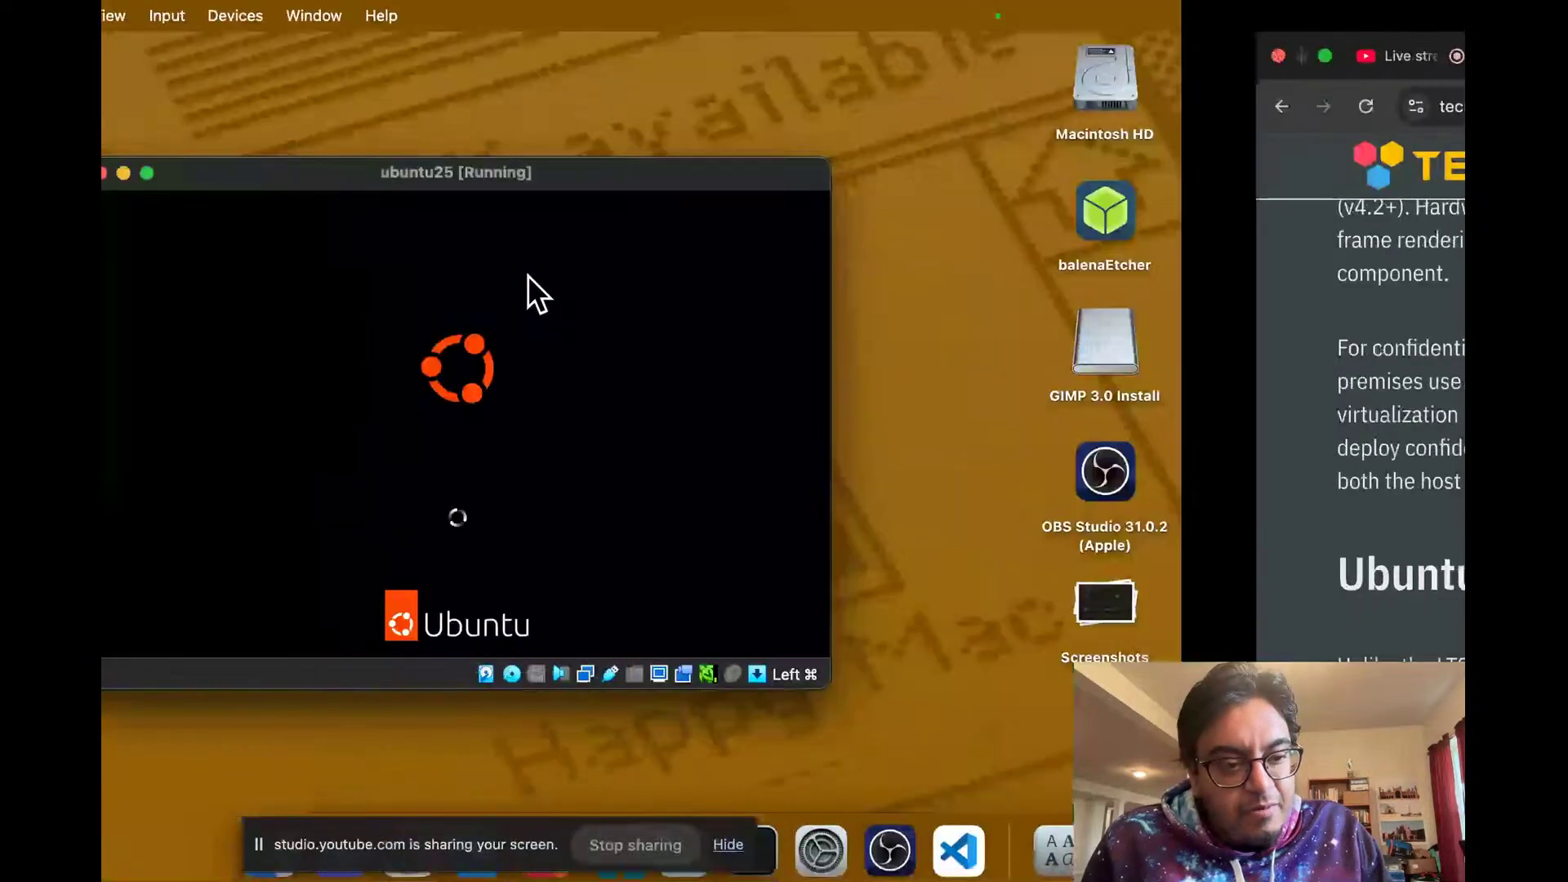
pyautogui.hotkey('ctrl', 'Right')
pyautogui.hotkey('ctrl', 'Left')
pyautogui.hotkey('ctrl', 'Right')
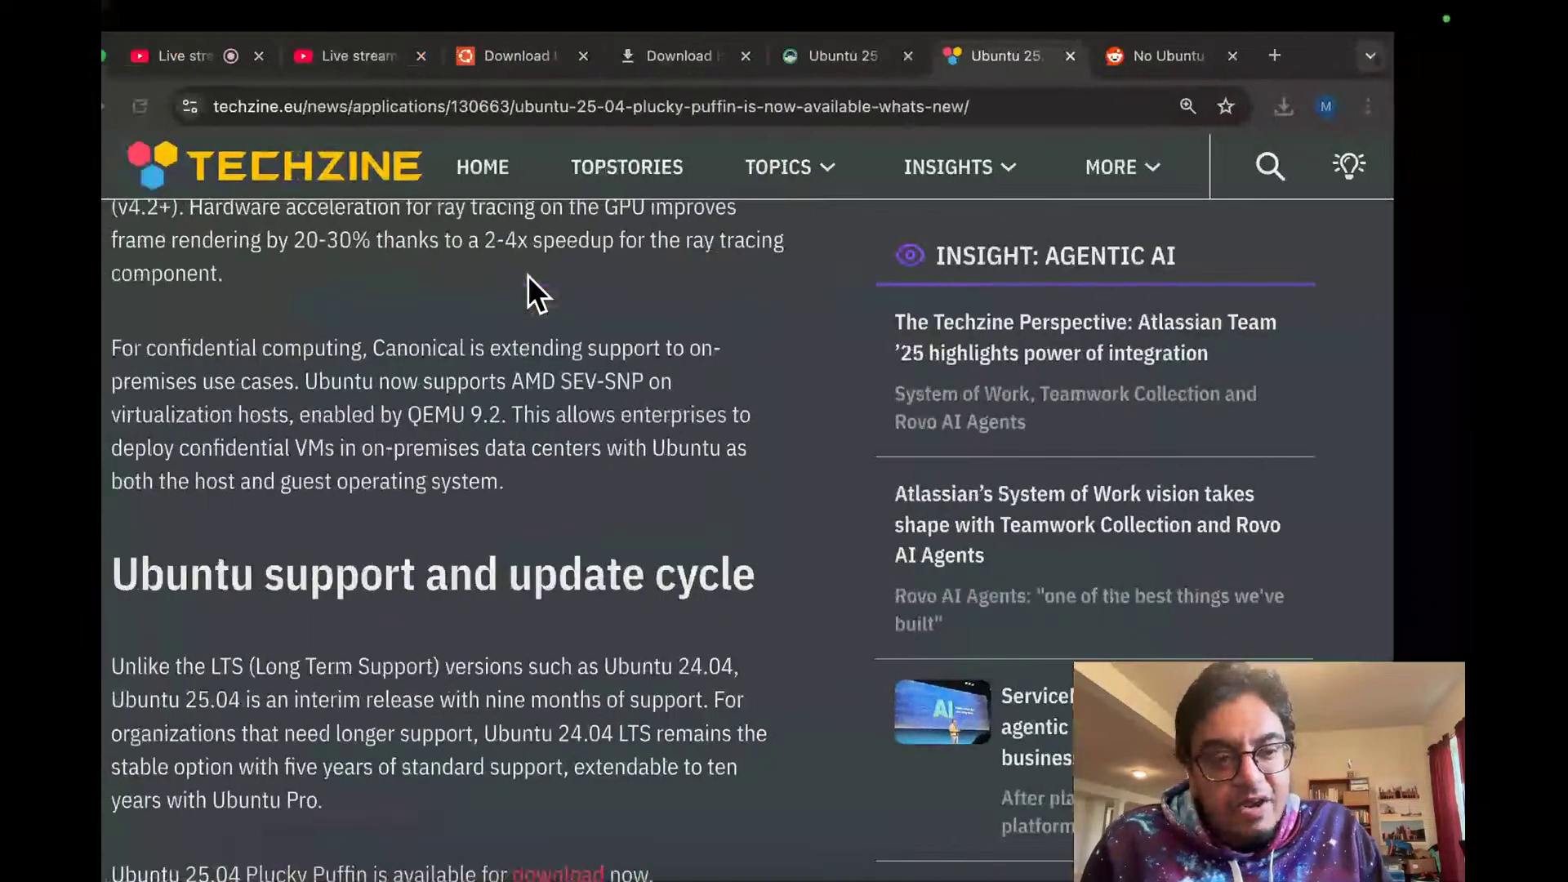
pyautogui.click(285, 71)
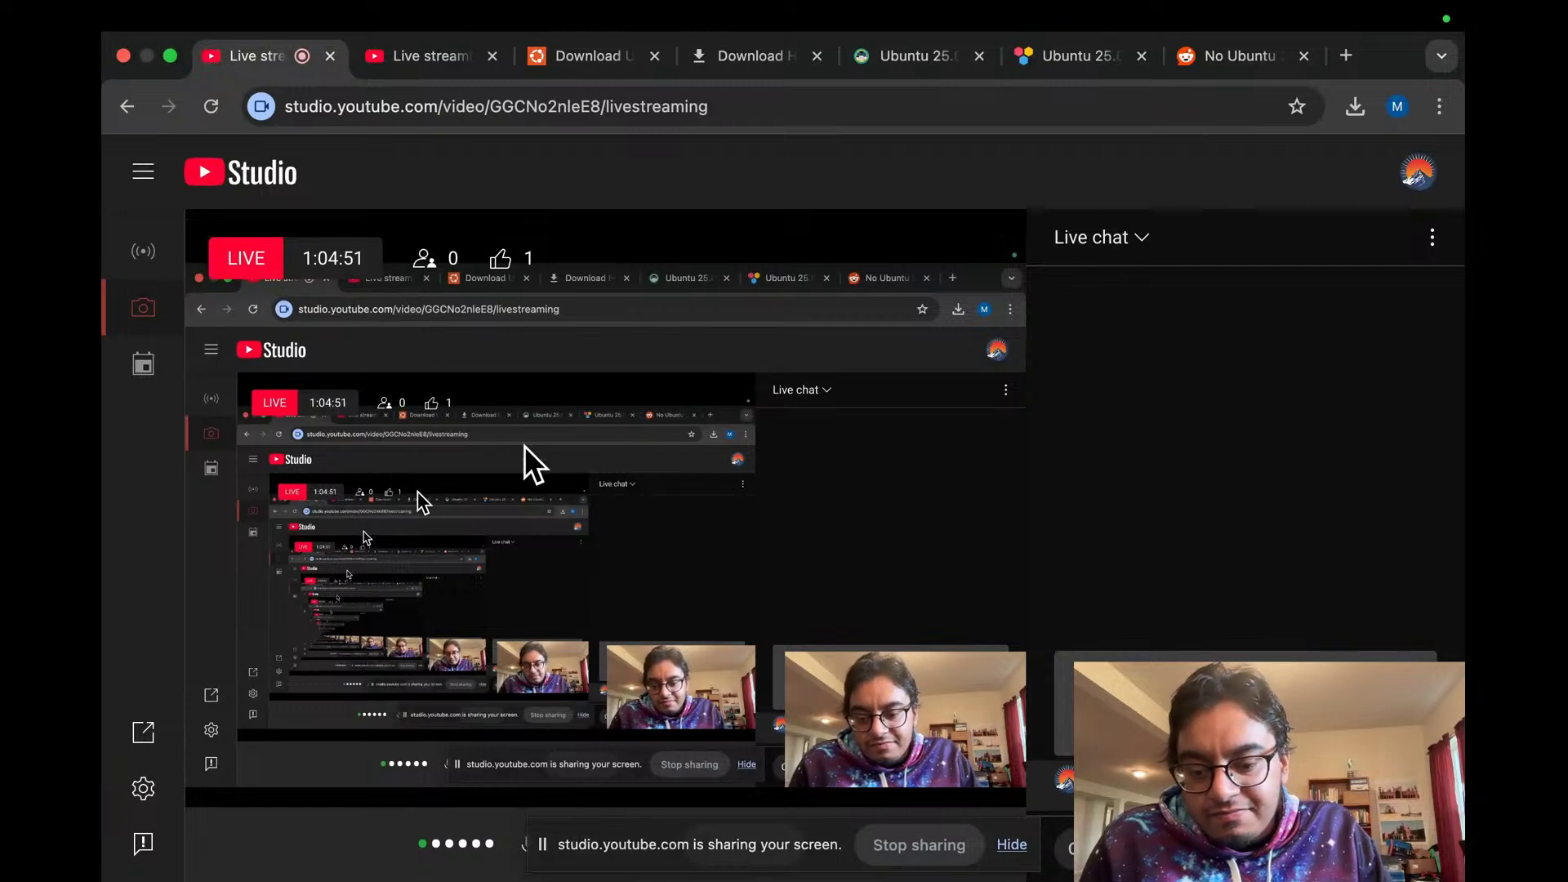
# Step: Check the VM boot again twice, ending back on the YouTube Studio livestream
pyautogui.hotkey('ctrl', 'Left')
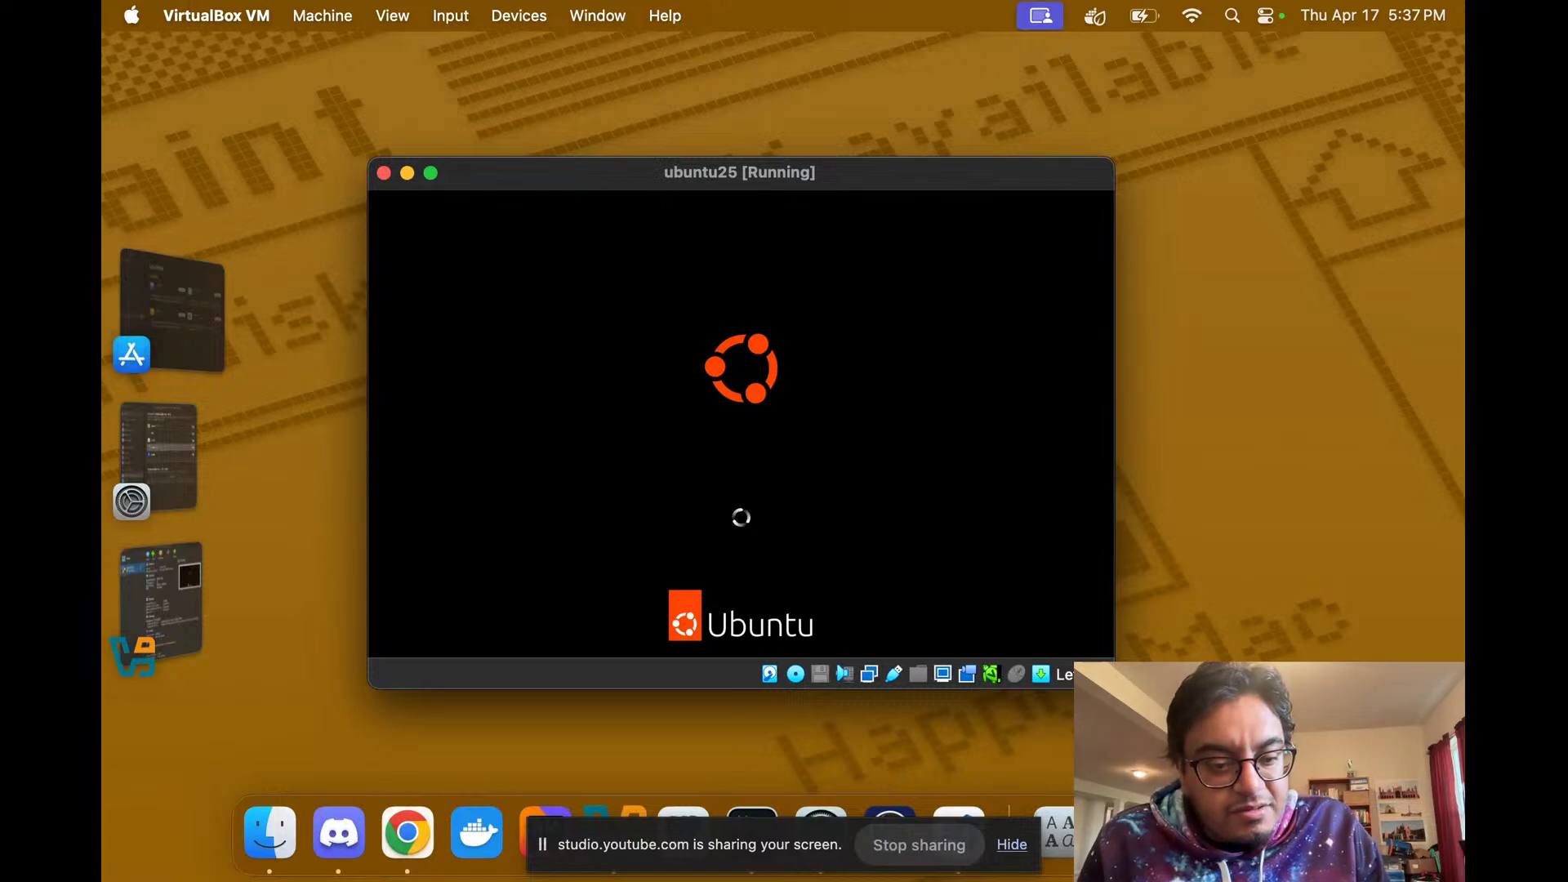
pyautogui.press('super+Tab')
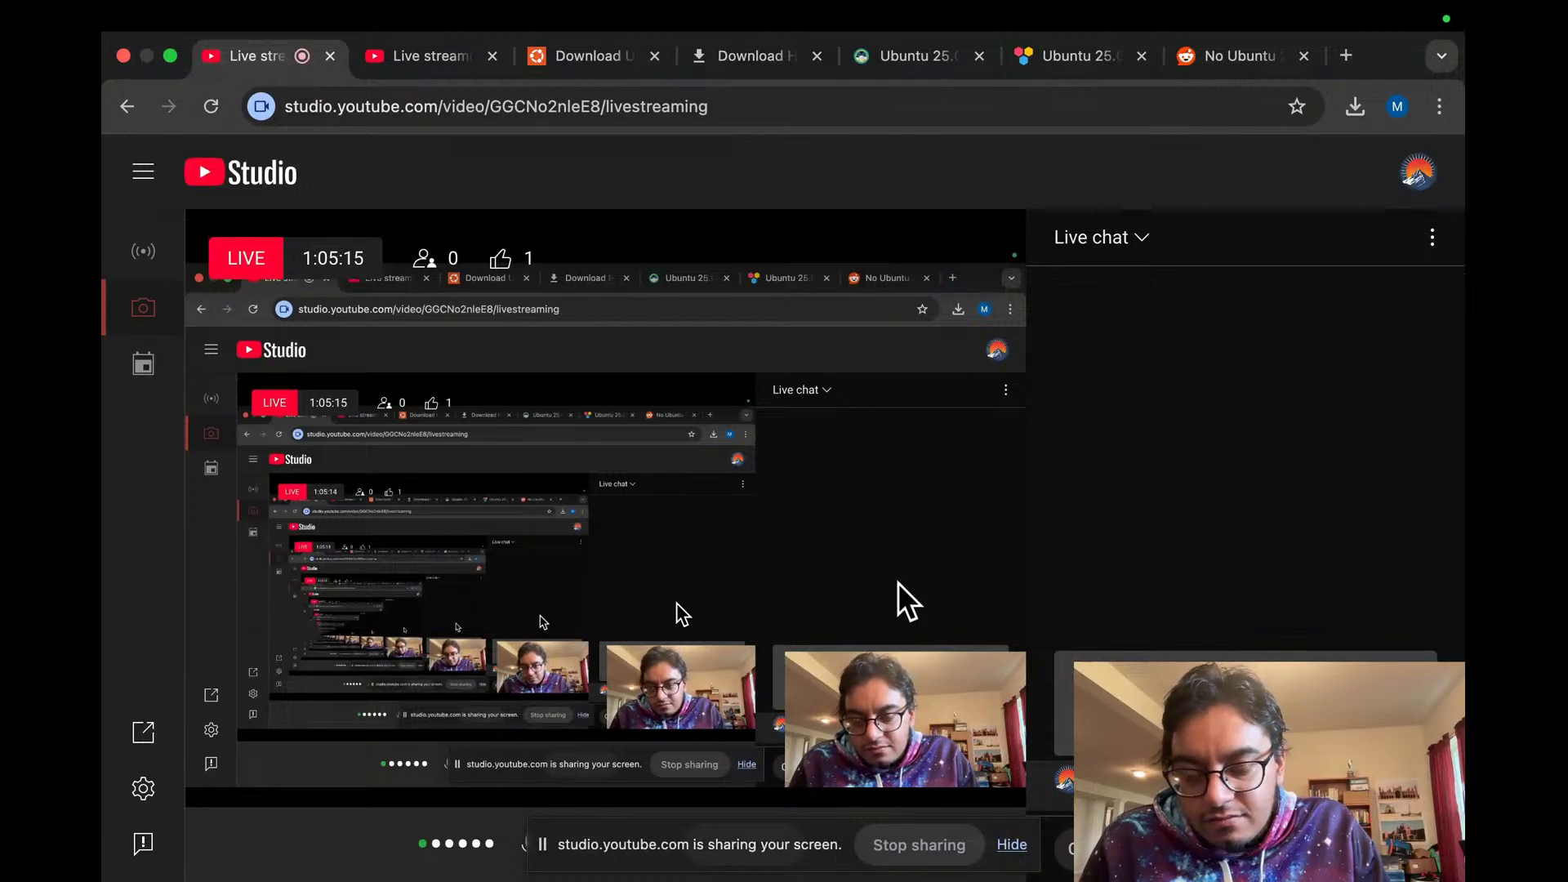
pyautogui.hotkey('ctrl', 'Left')
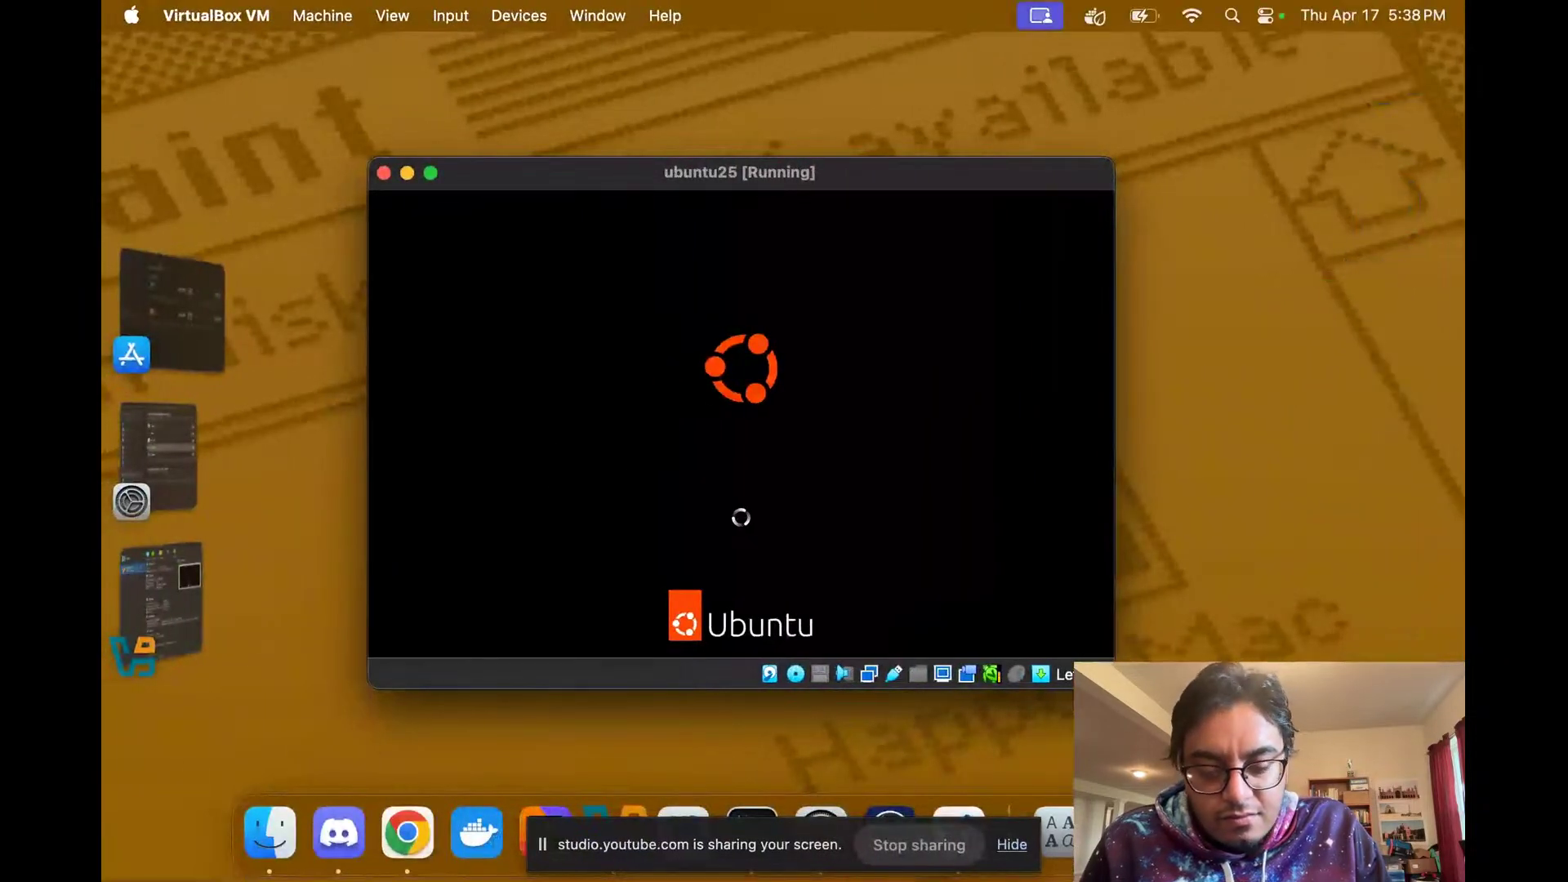
pyautogui.hotkey('ctrl', 'Right')
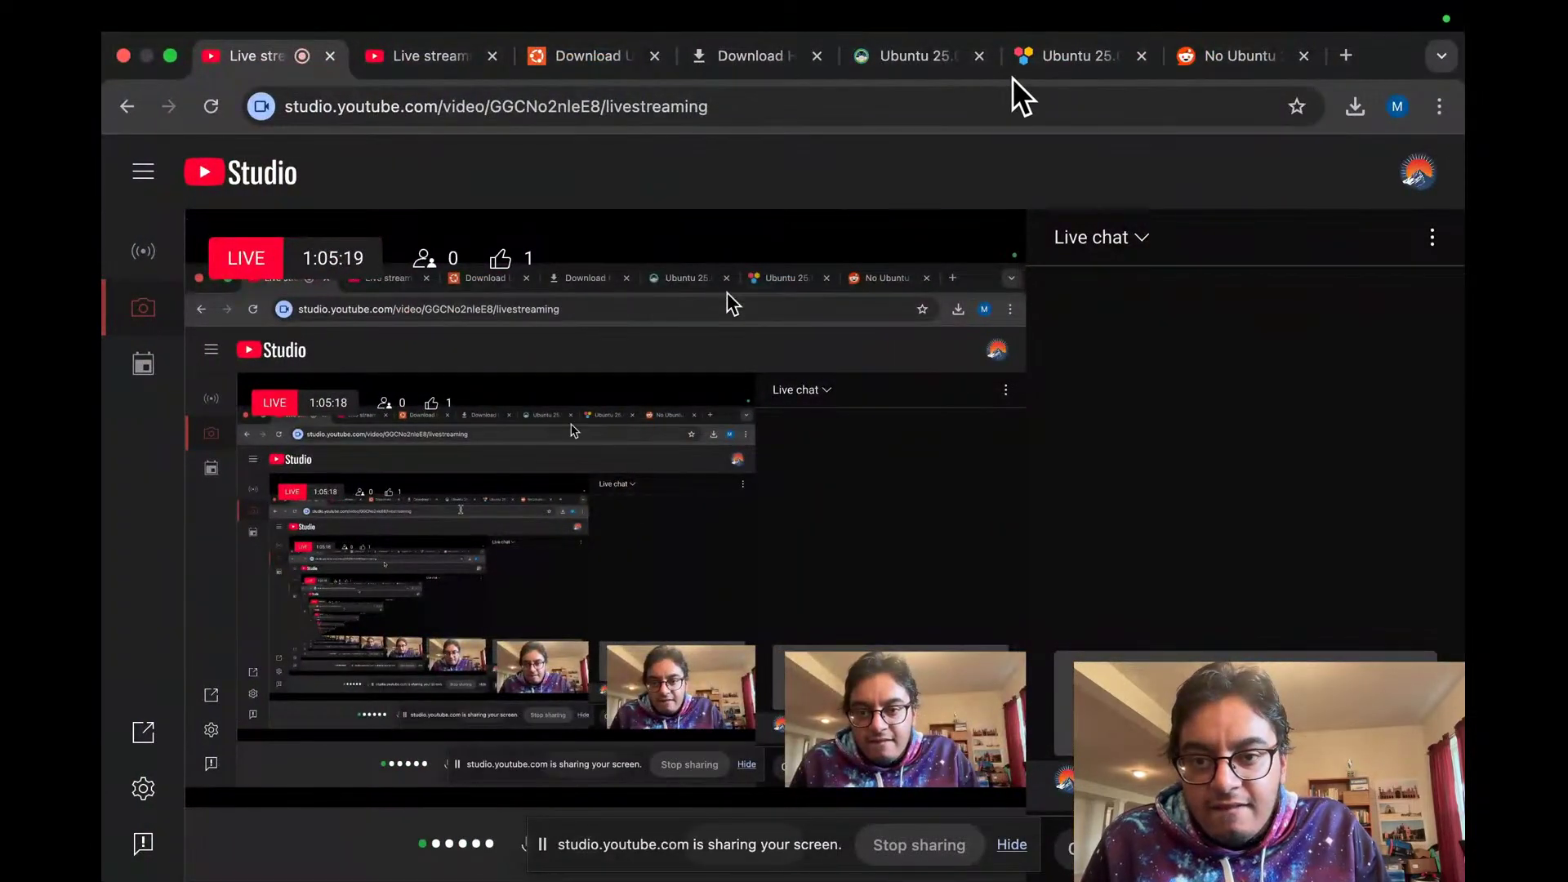
# Step: Scroll the Techzine Ubuntu 25.04 article to its related stories, then switch to the ubuntu25 VM
pyautogui.click(1063, 55)
pyautogui.scroll(-10, 686, 389)
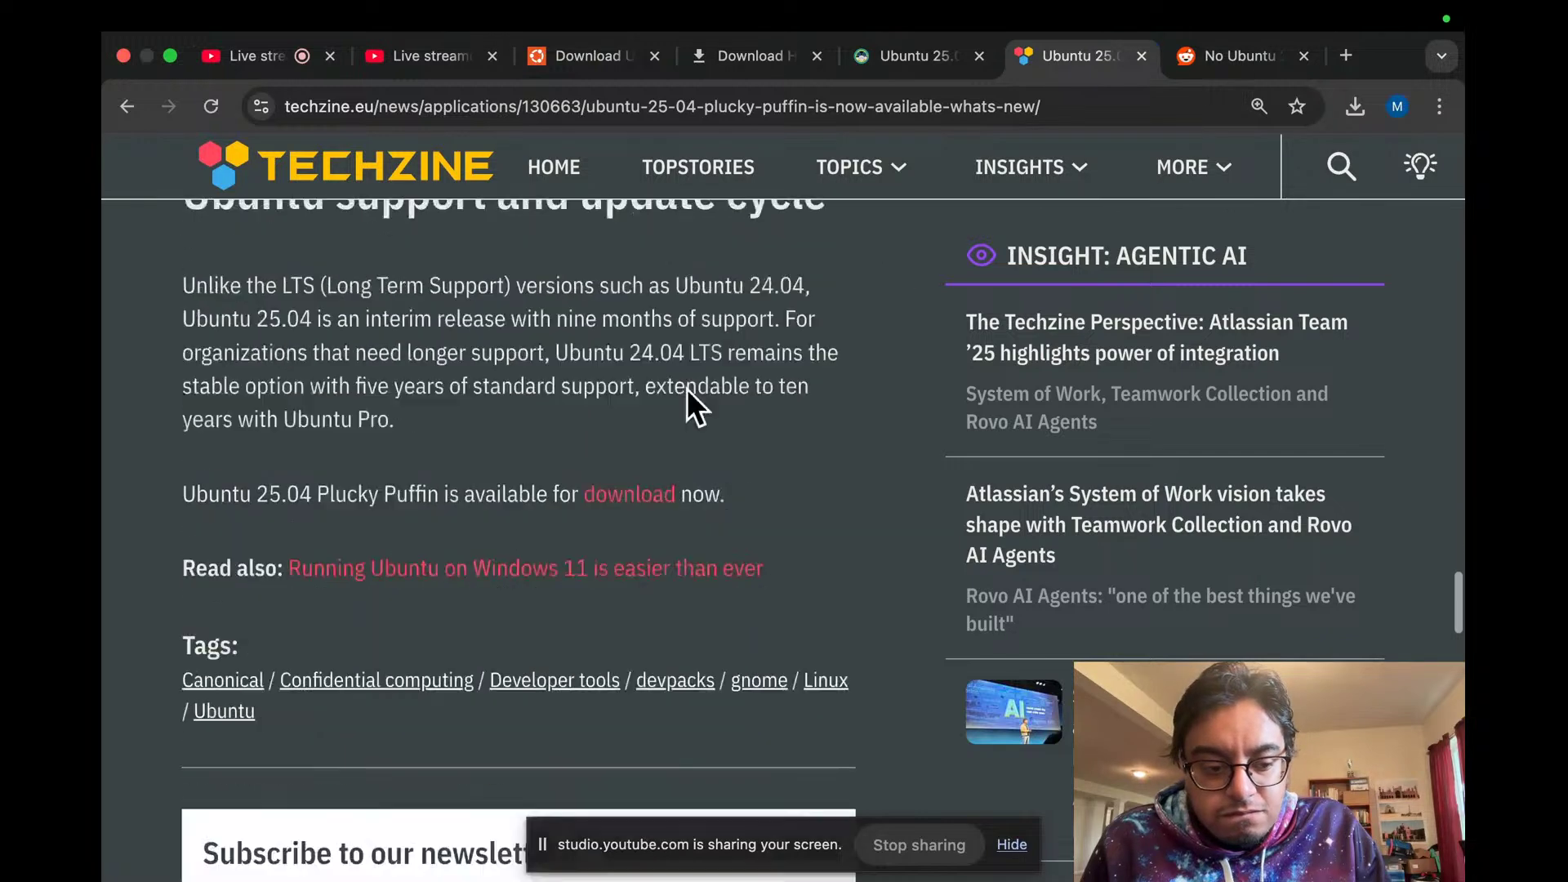
pyautogui.scroll(-1, 686, 388)
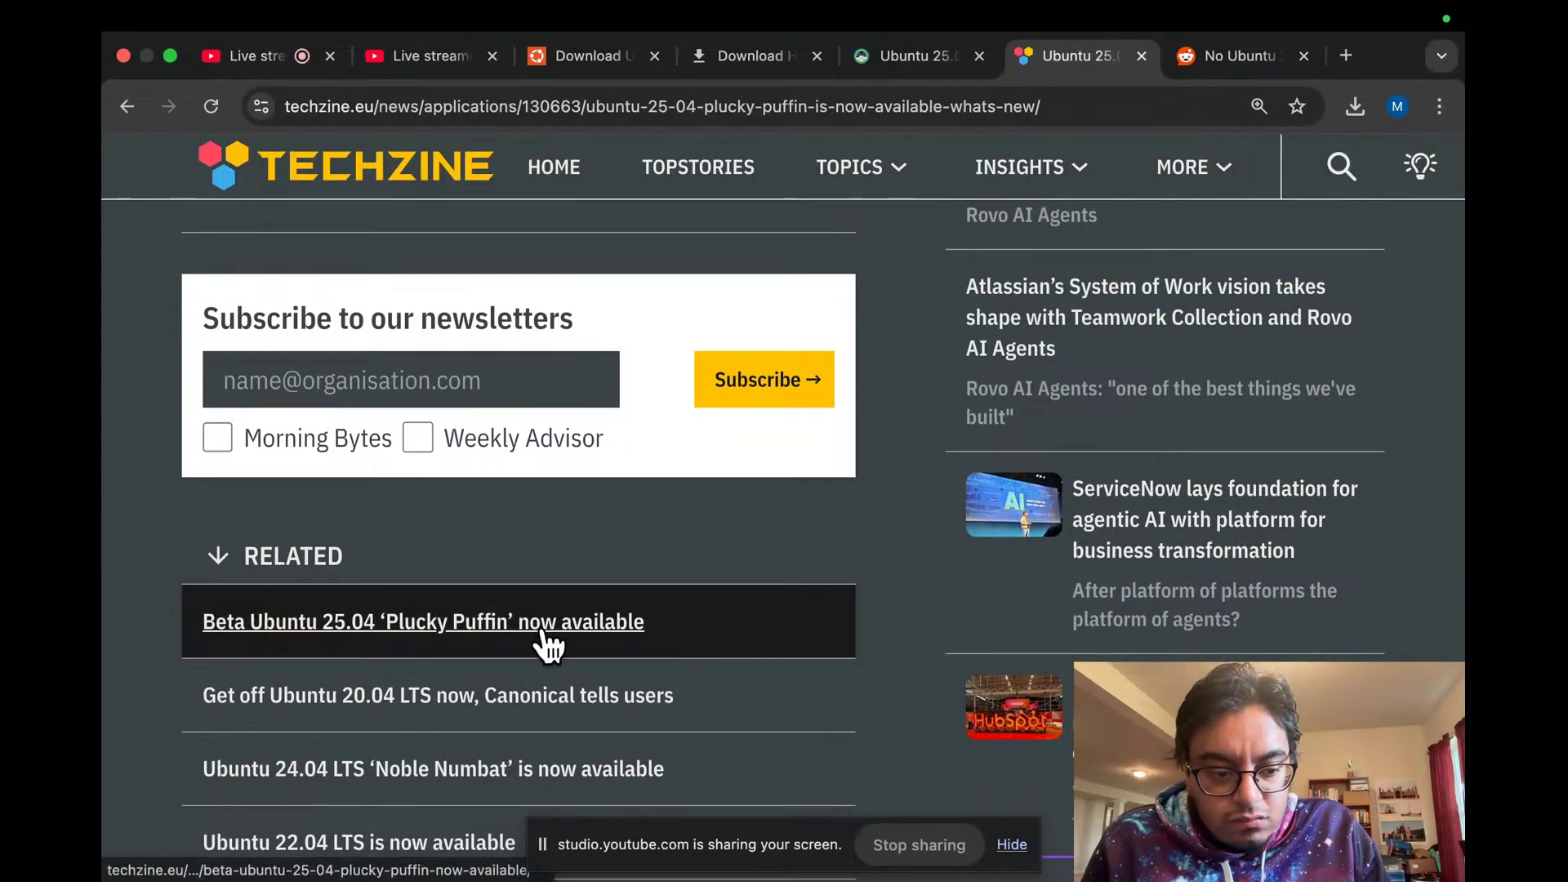
pyautogui.scroll(-5, 575, 543)
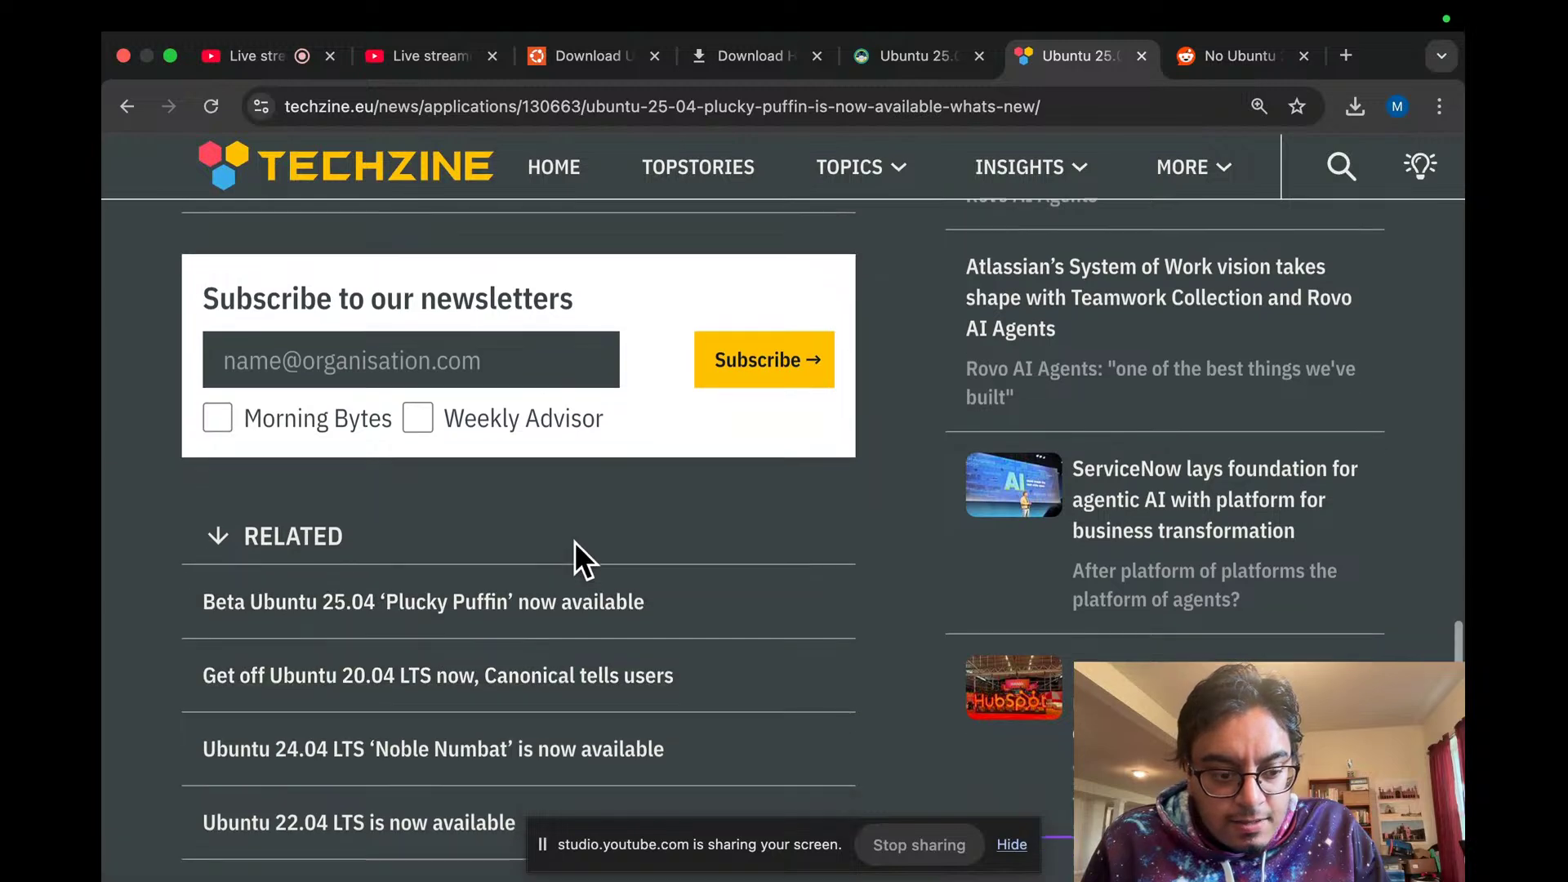
pyautogui.scroll(-4, 575, 541)
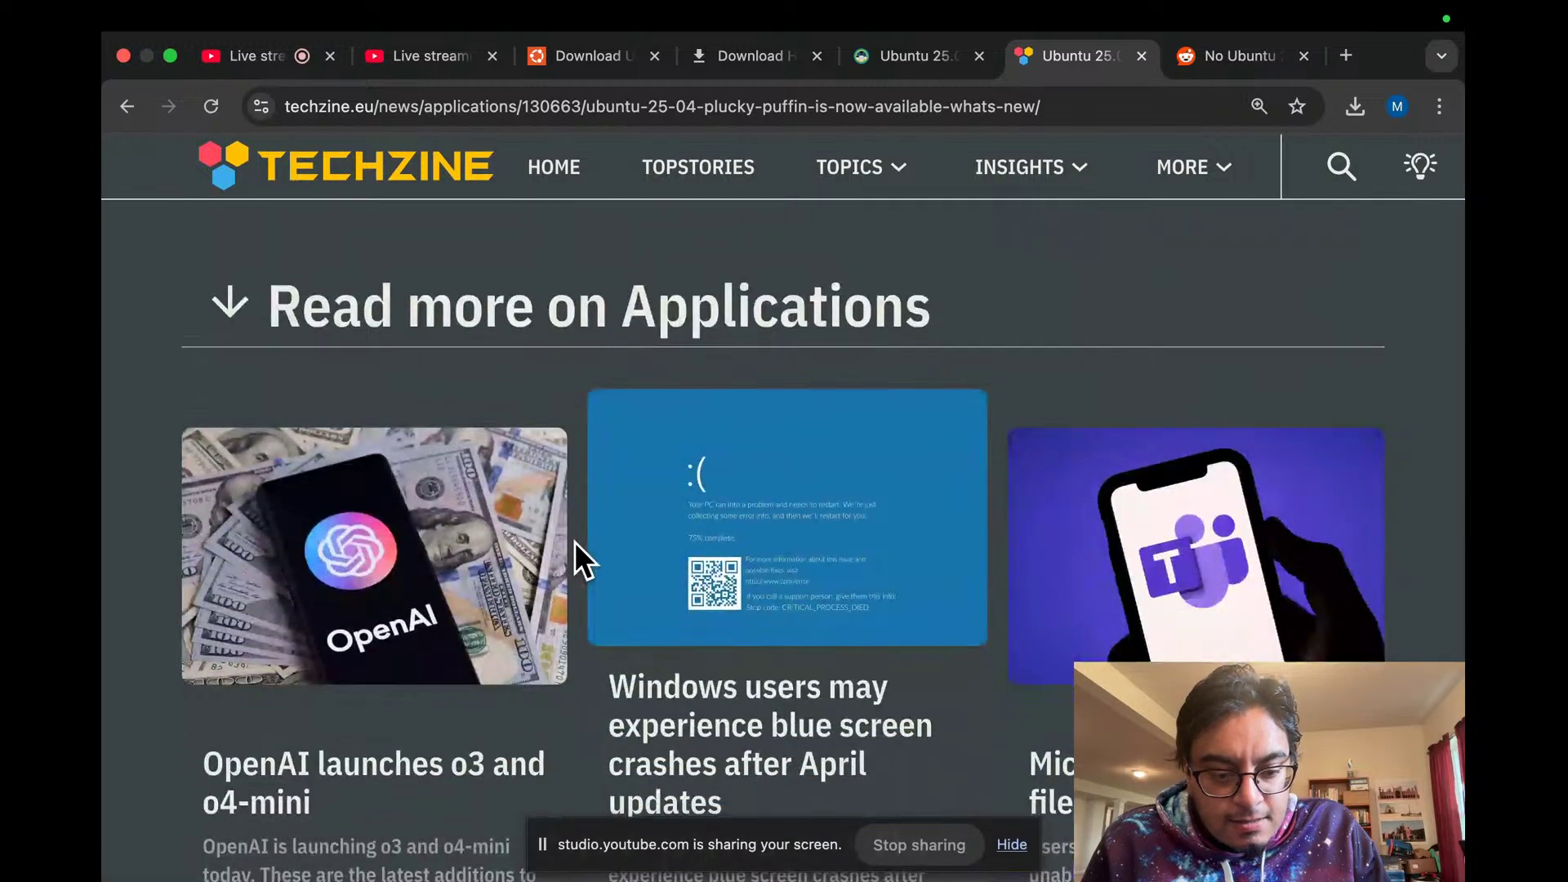
pyautogui.scroll(-3, 574, 542)
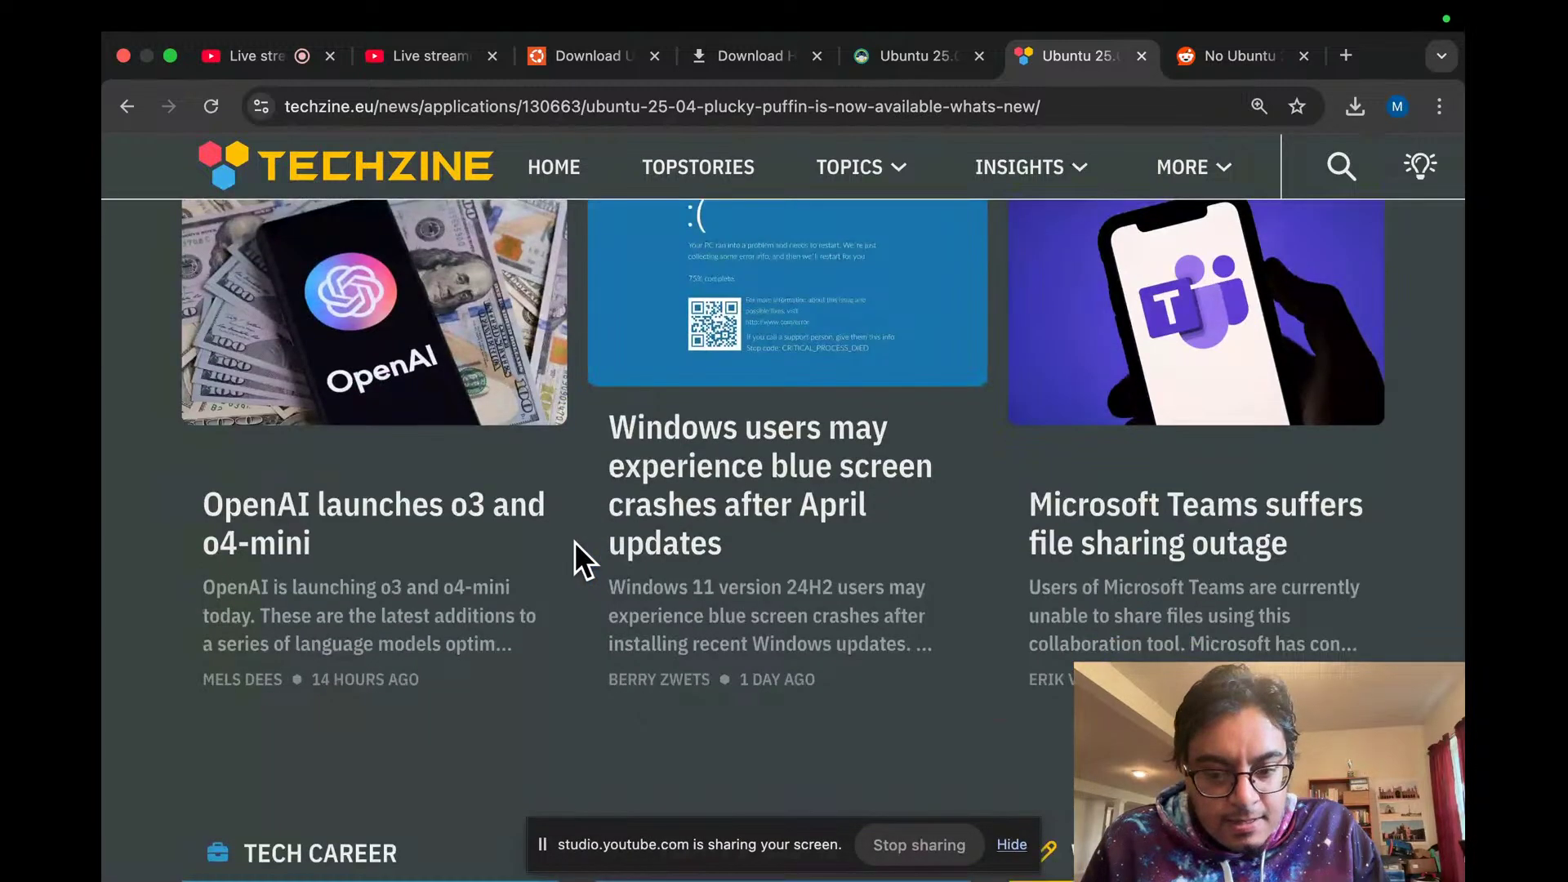
pyautogui.press('super+Tab')
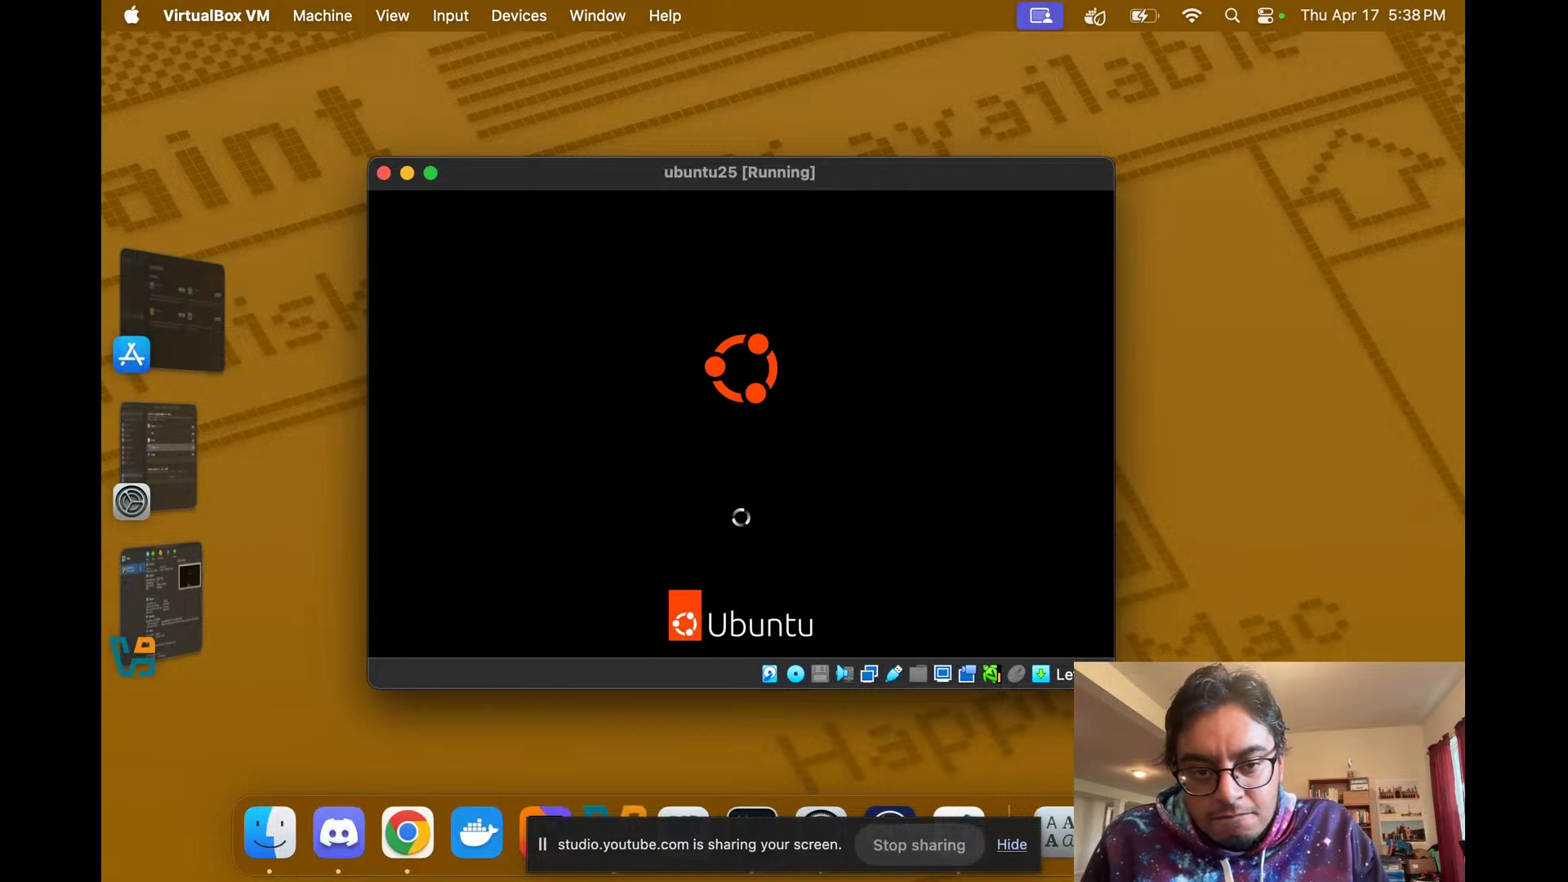
# Step: Toggle between the YouTube Studio livestream and the ubuntu25 VM still stuck on its boot splash
pyautogui.hotkey('ctrl', 'Right')
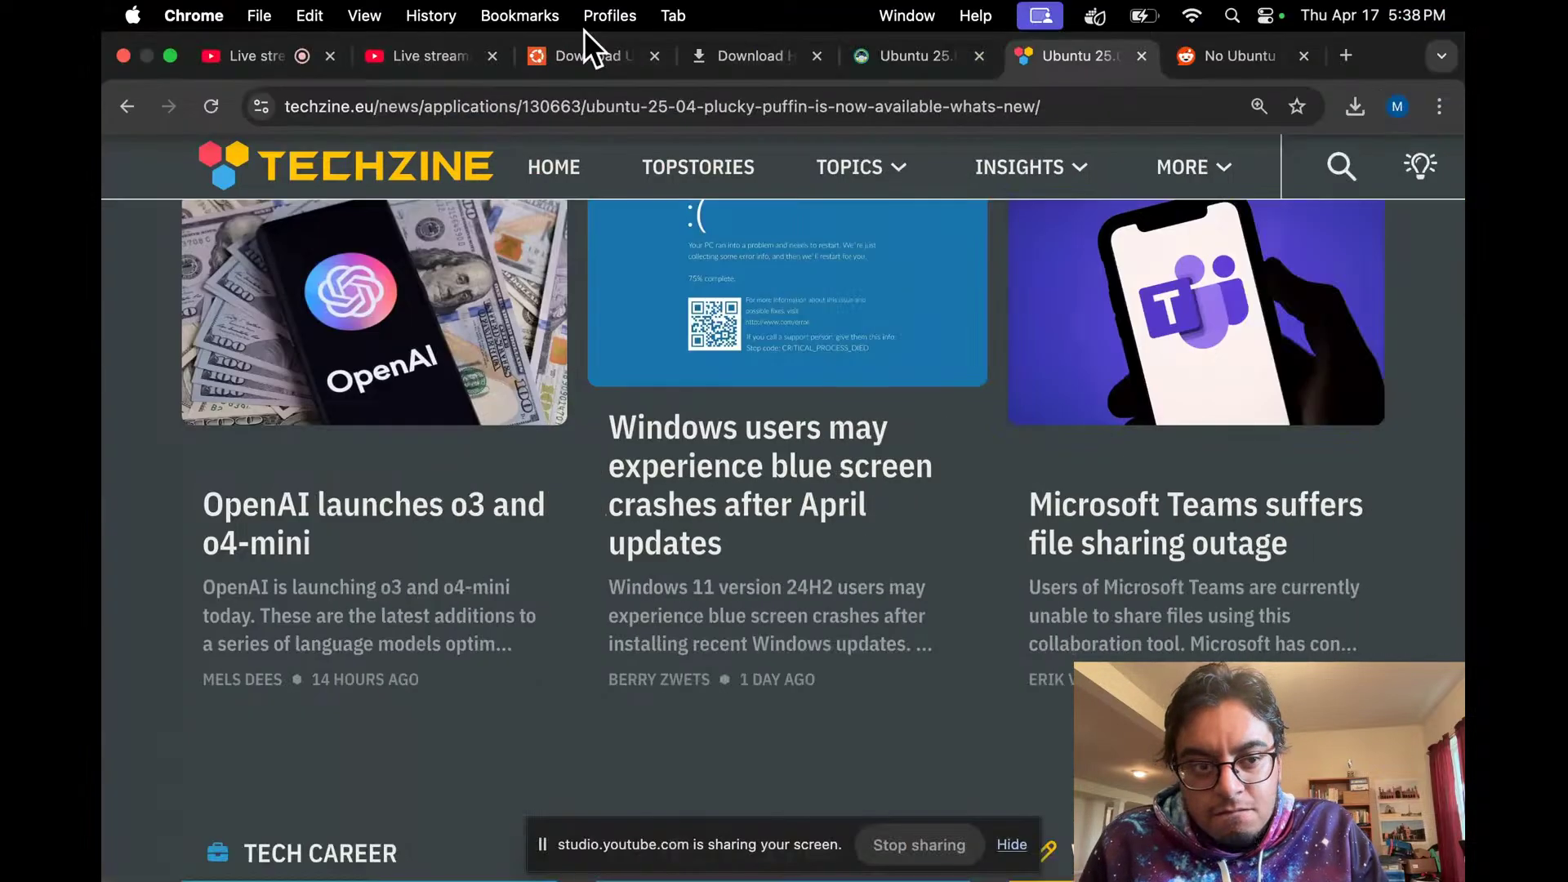
pyautogui.click(284, 59)
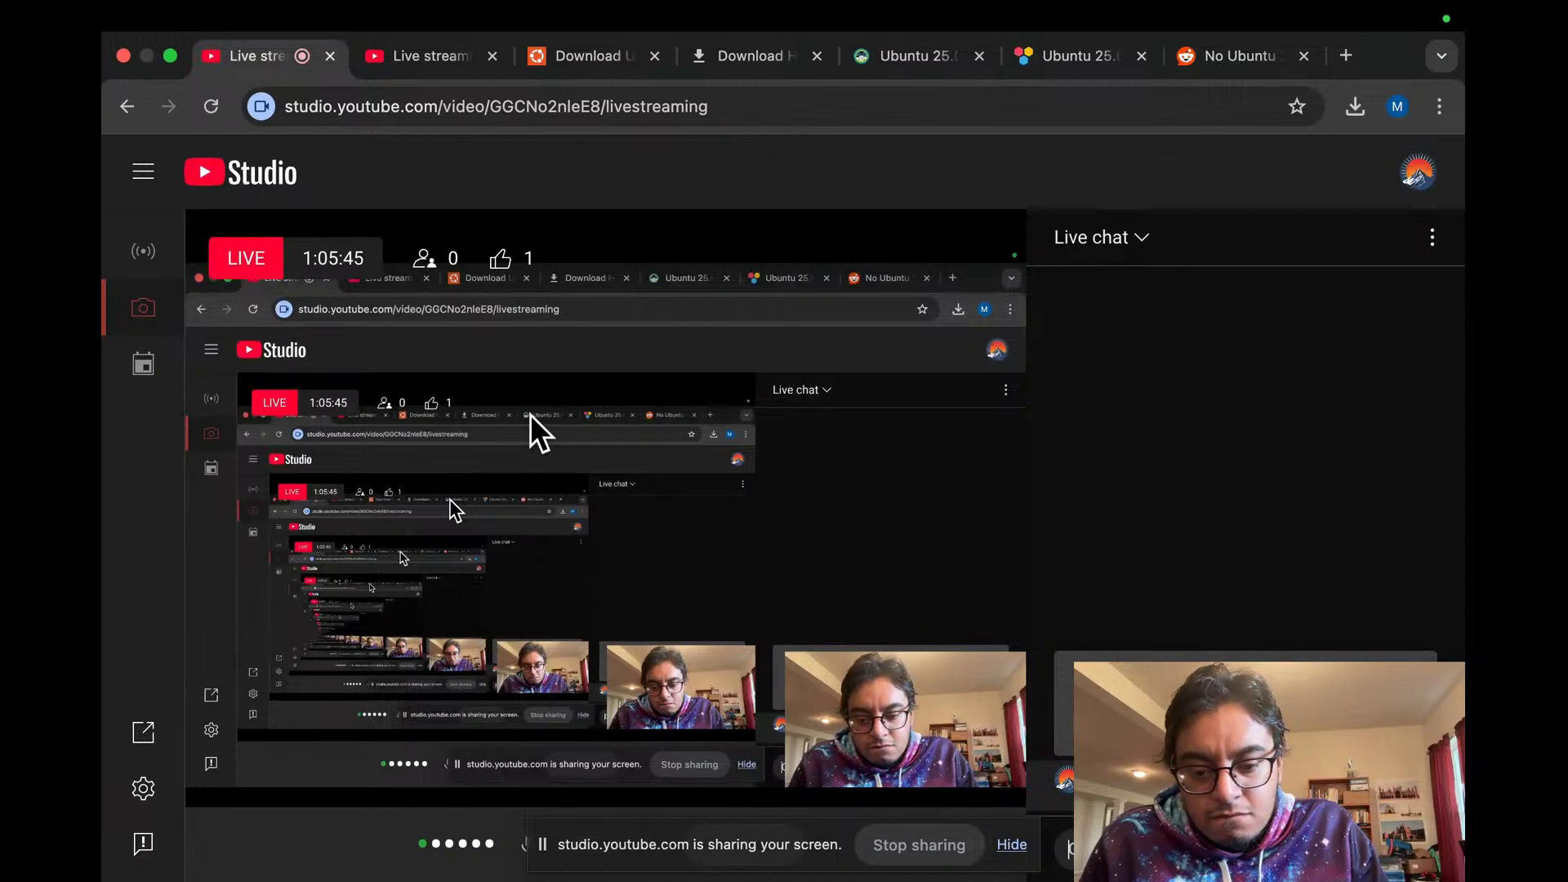
pyautogui.hotkey('ctrl', 'Left')
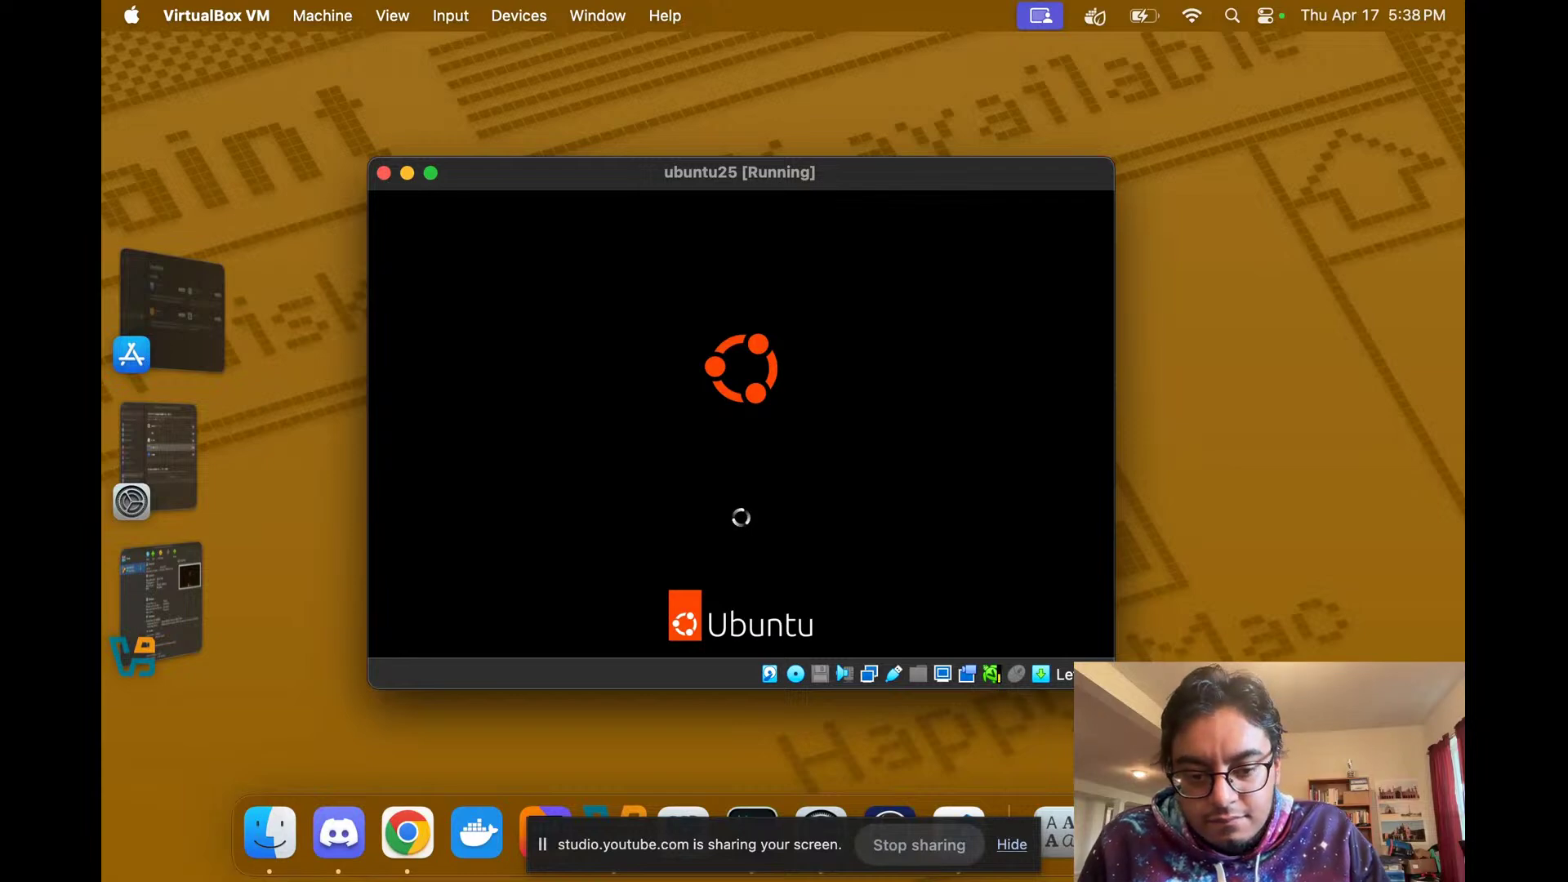
pyautogui.press('super+Tab')
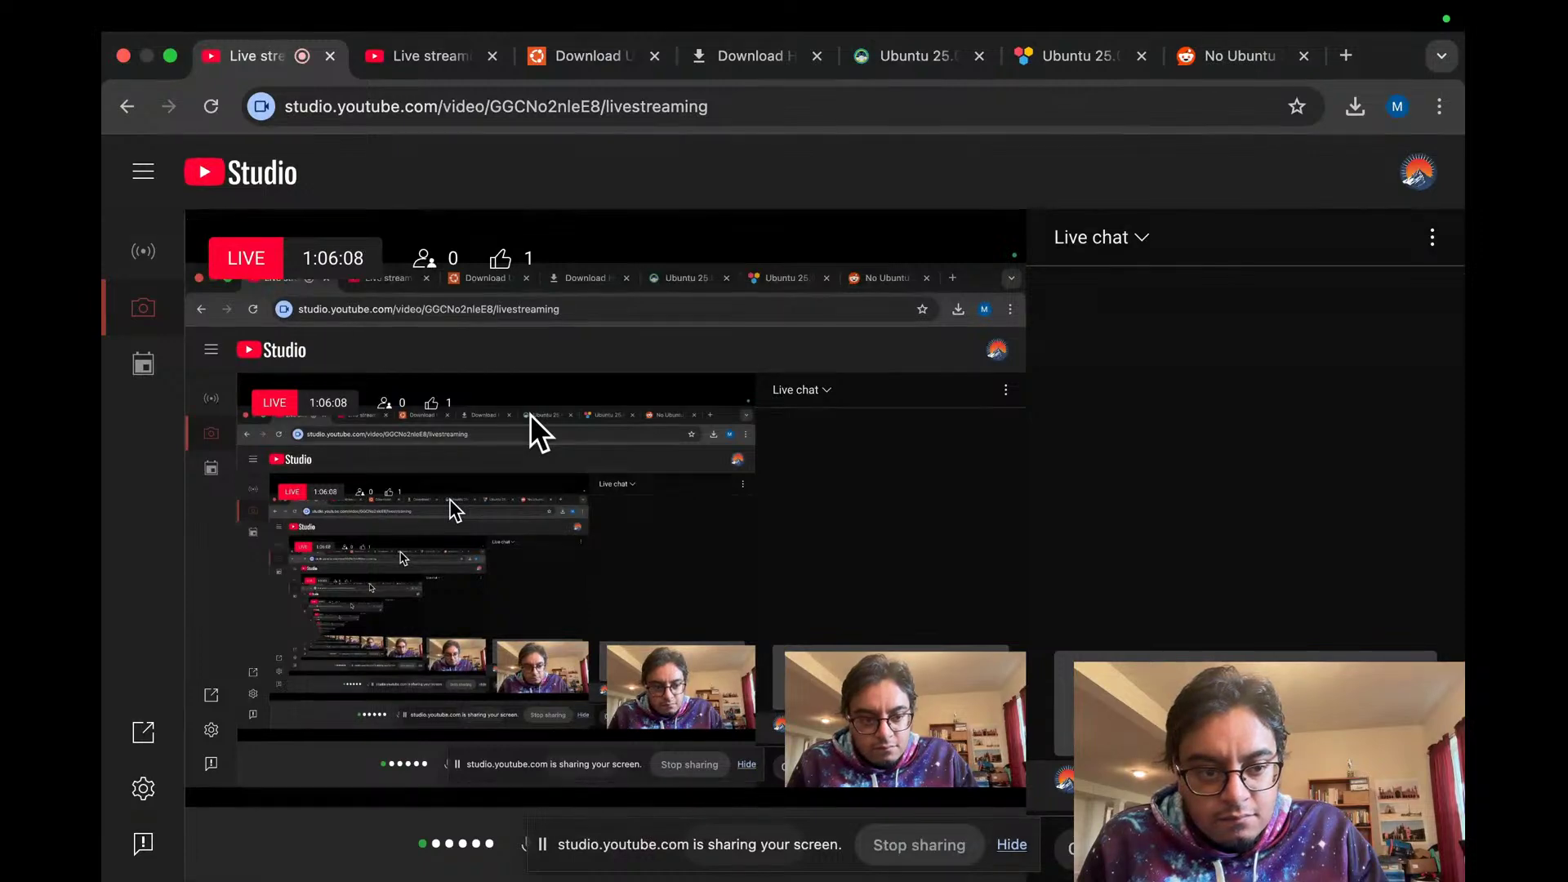
pyautogui.press('super+Tab')
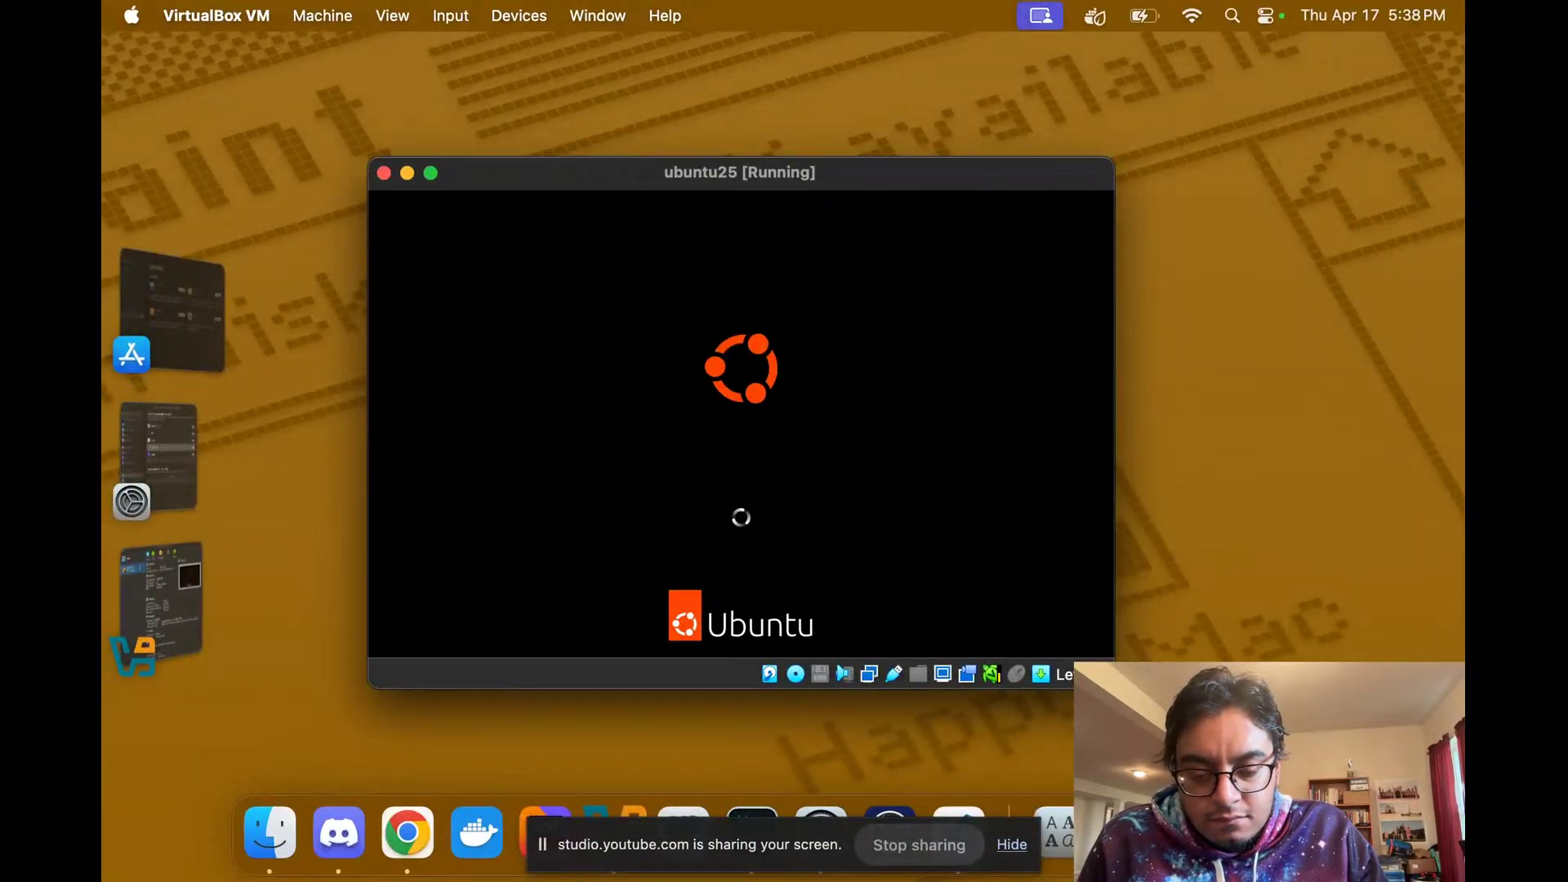
pyautogui.hscroll(3, 784, 442)
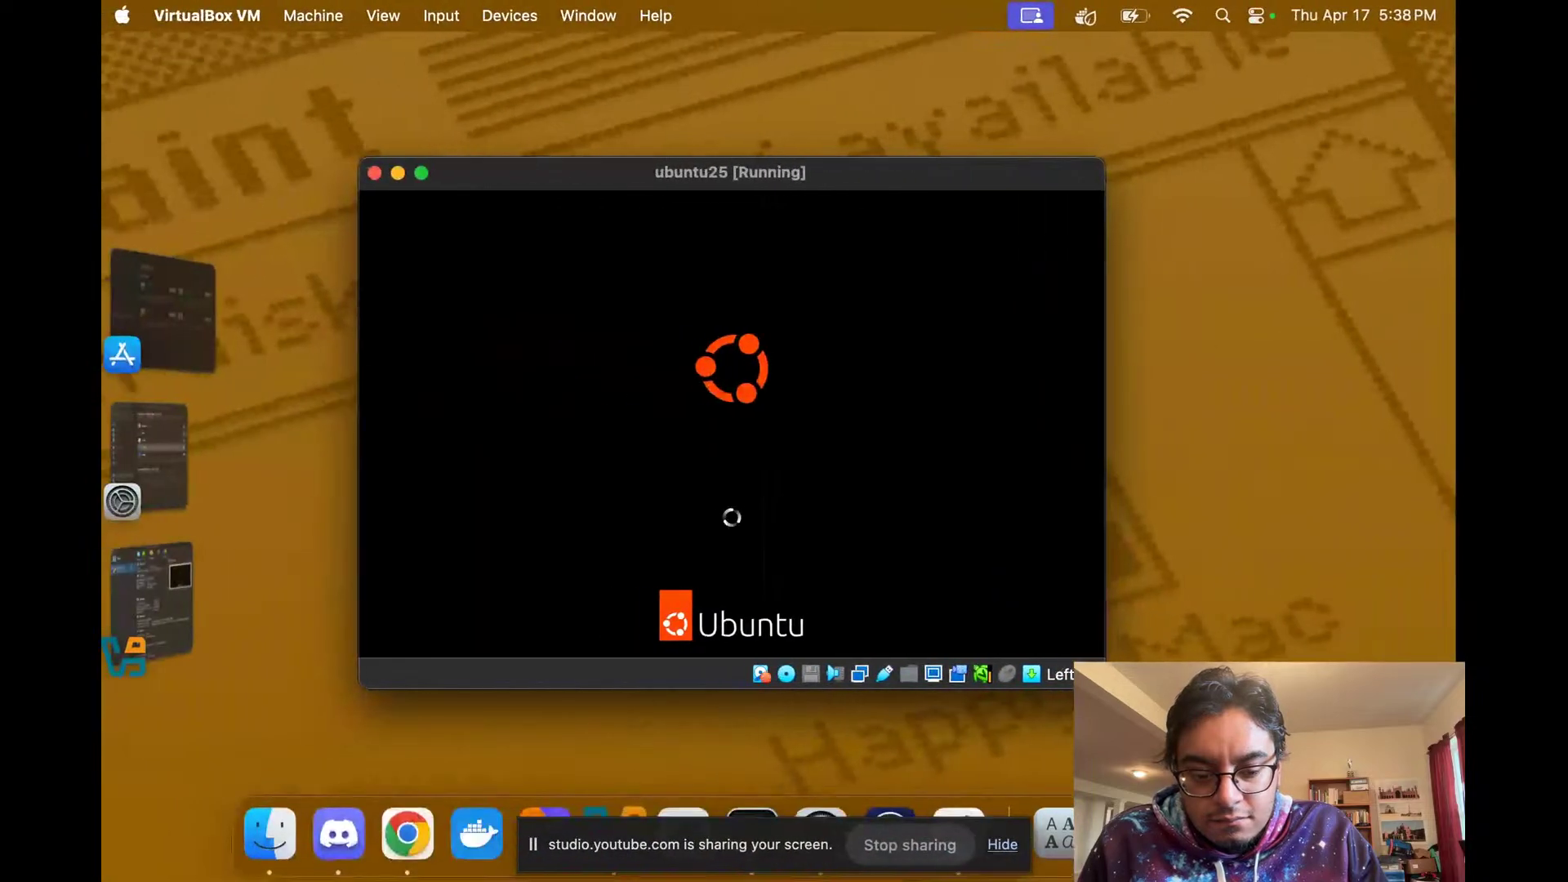
pyautogui.hscroll(3, 785, 441)
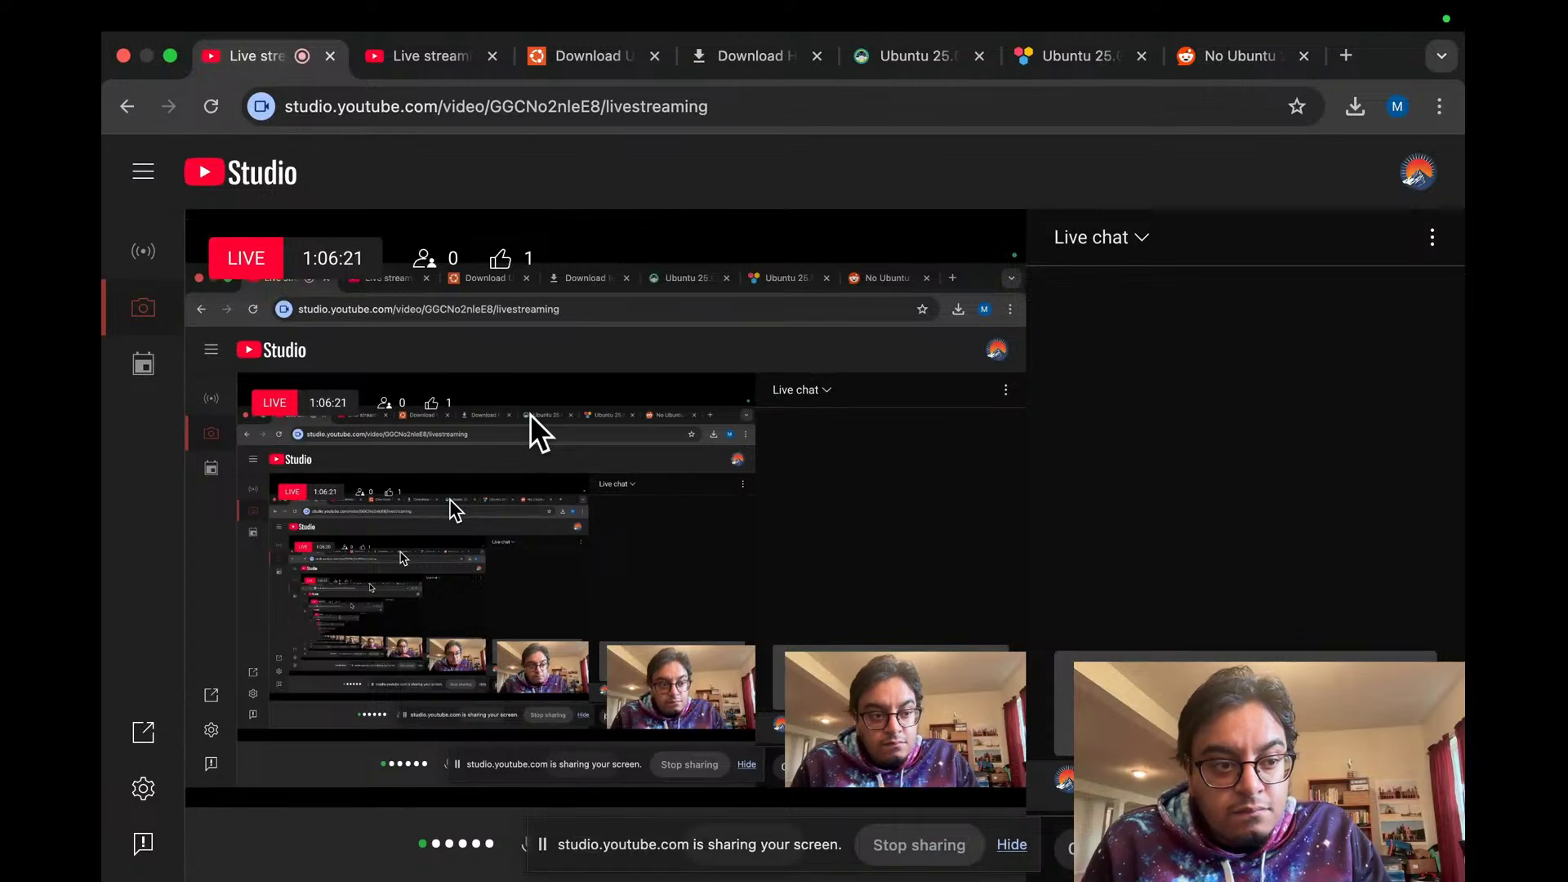
# Step: Switch YouTube Studio's Camera permission off and back on in the site-info popup, then close it
pyautogui.click(261, 107)
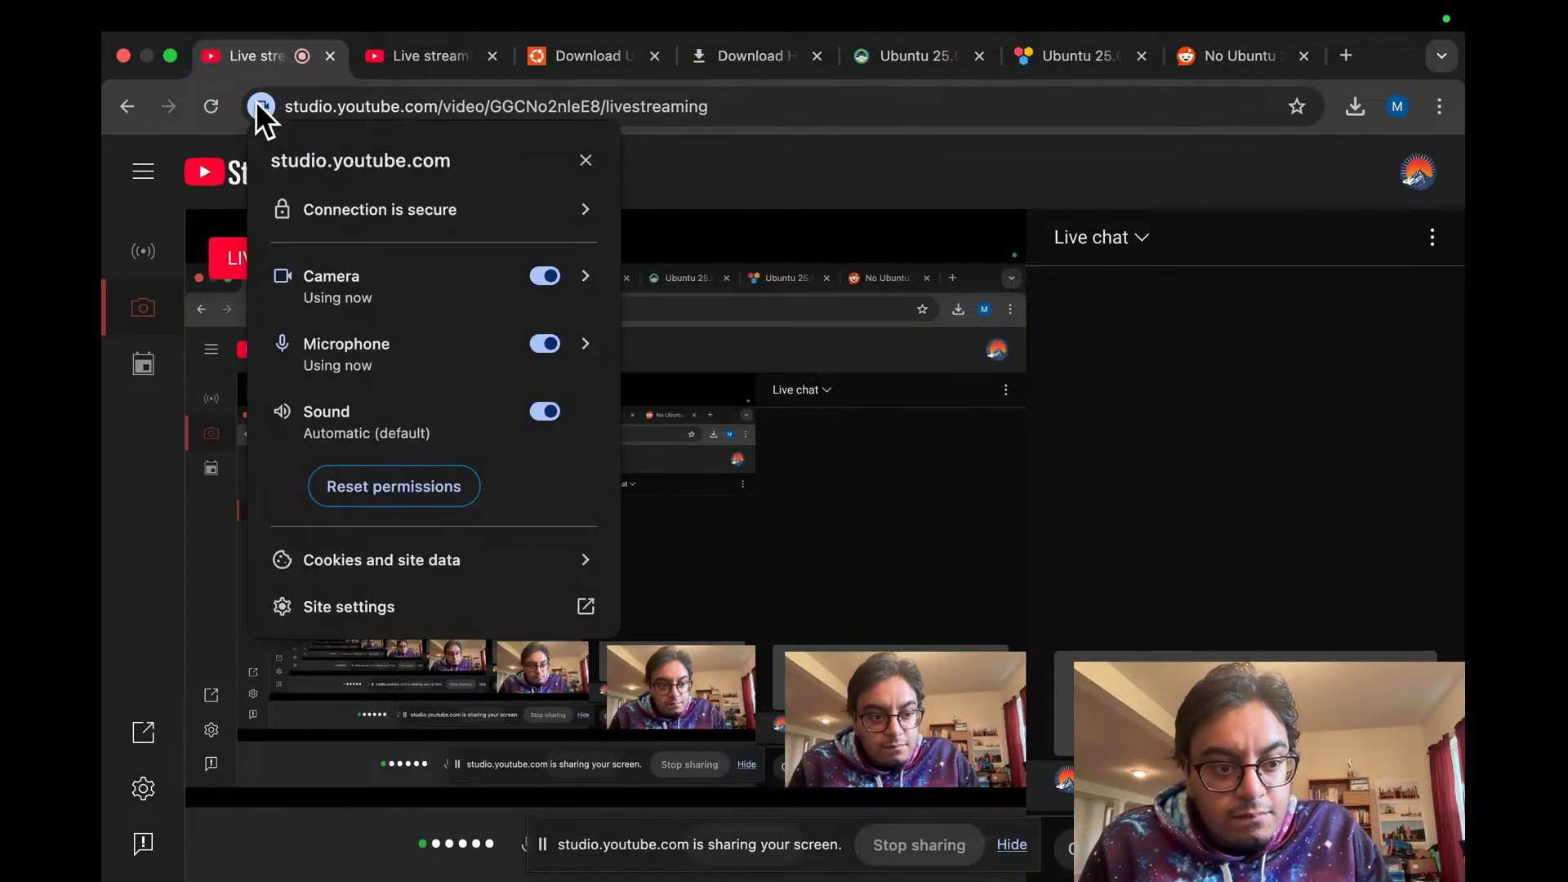
pyautogui.click(544, 276)
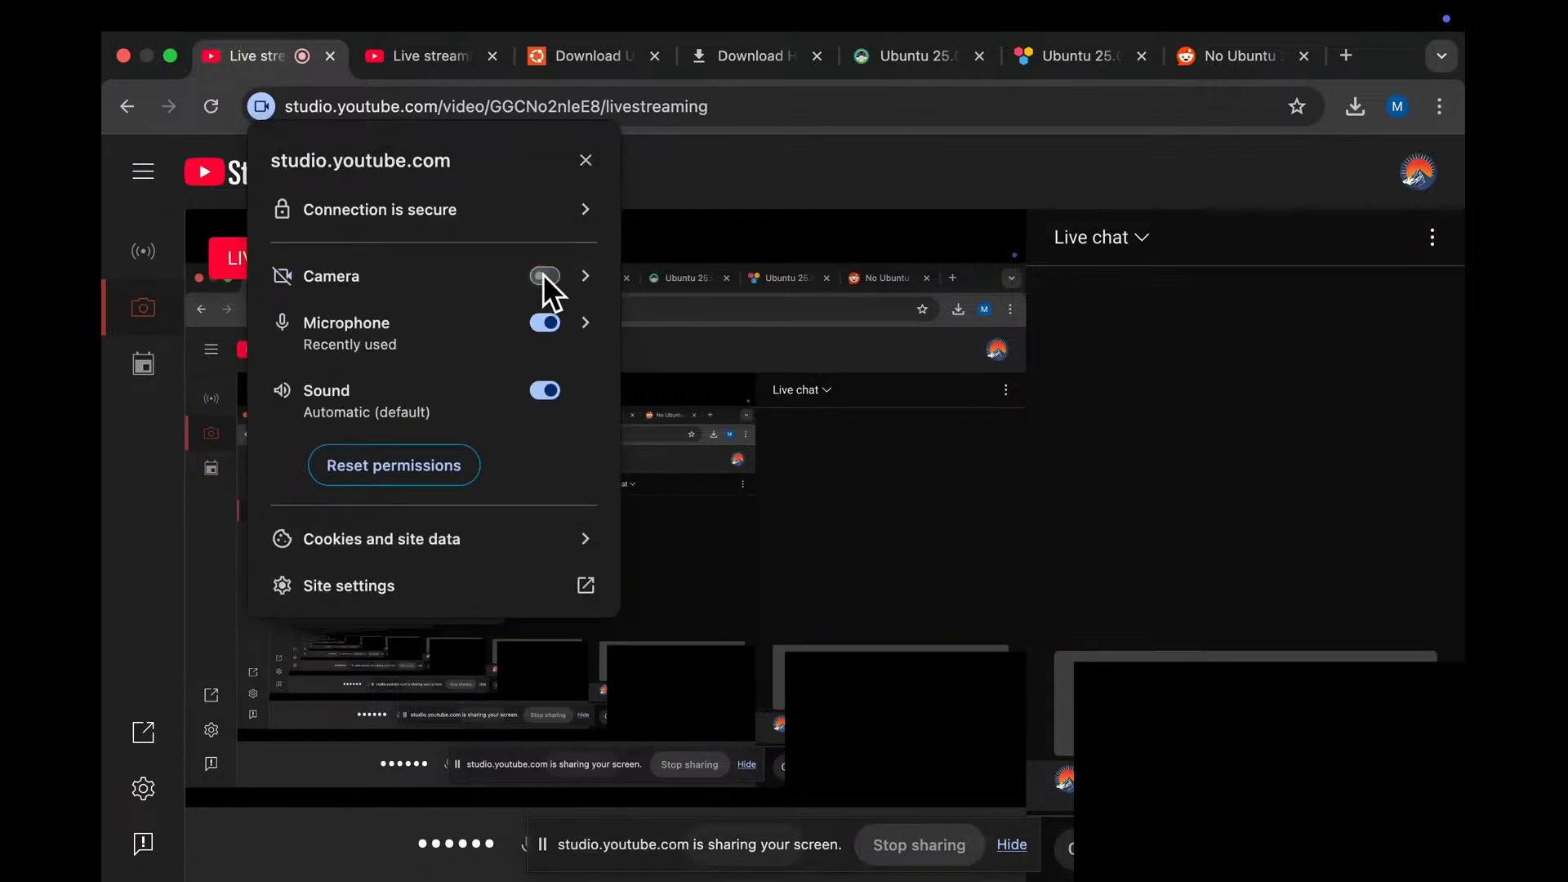
pyautogui.click(544, 276)
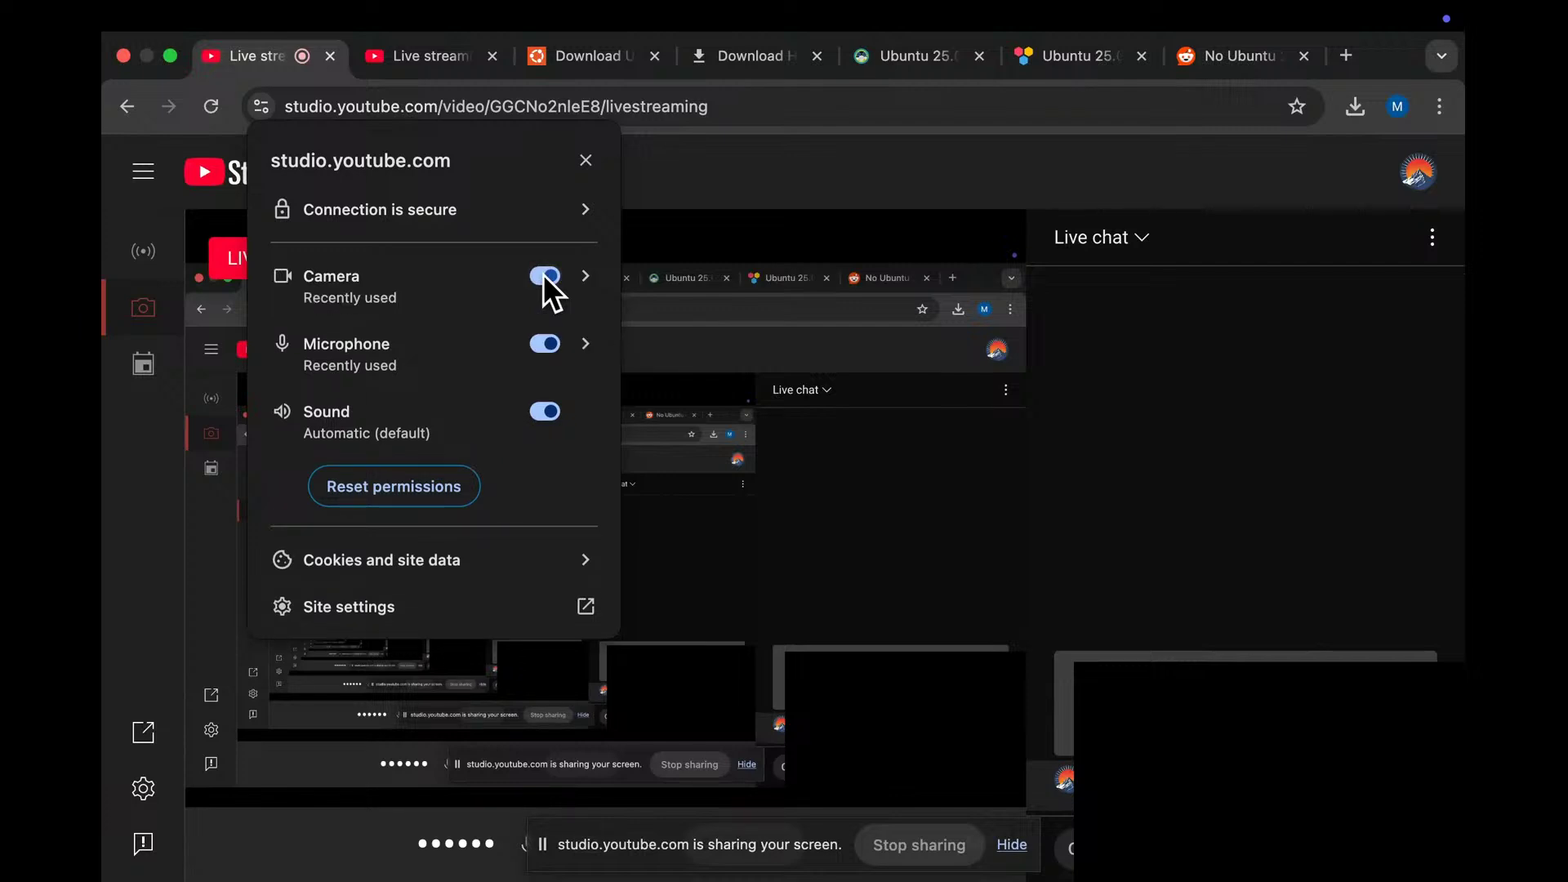
pyautogui.click(803, 199)
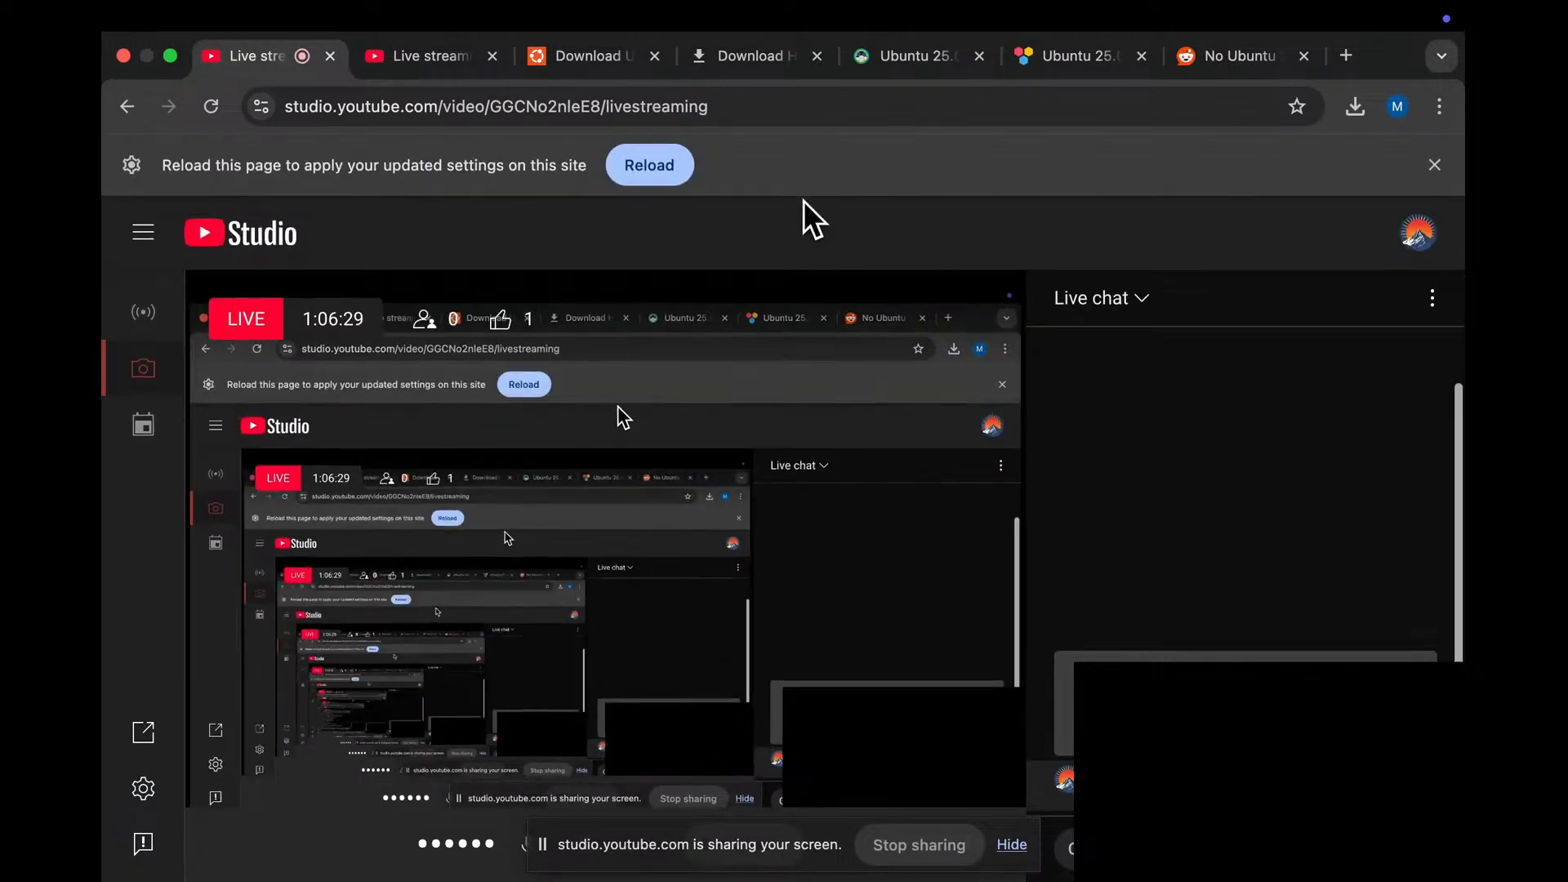